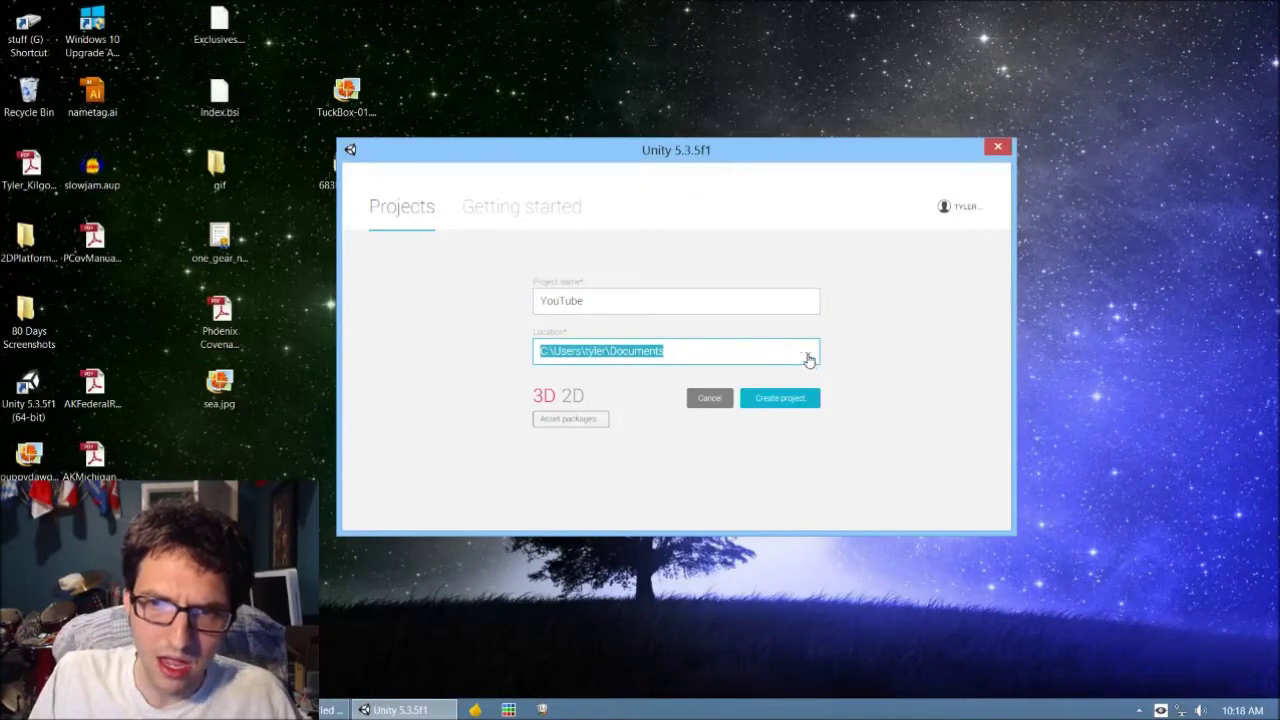
# Set the project location to a new folder named YouTube on the stuff (G:) drive
pyautogui.click(809, 358)
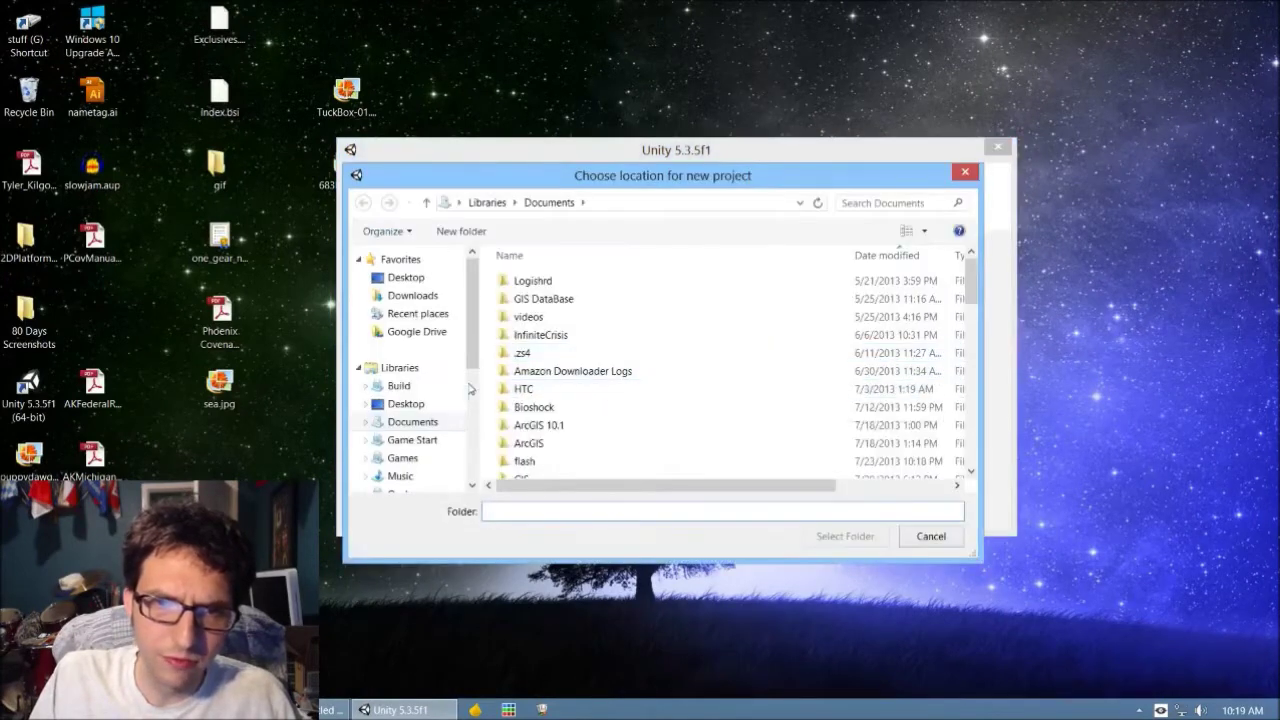
pyautogui.scroll(-2, 470, 400)
pyautogui.scroll(-1, 478, 432)
pyautogui.click(406, 416)
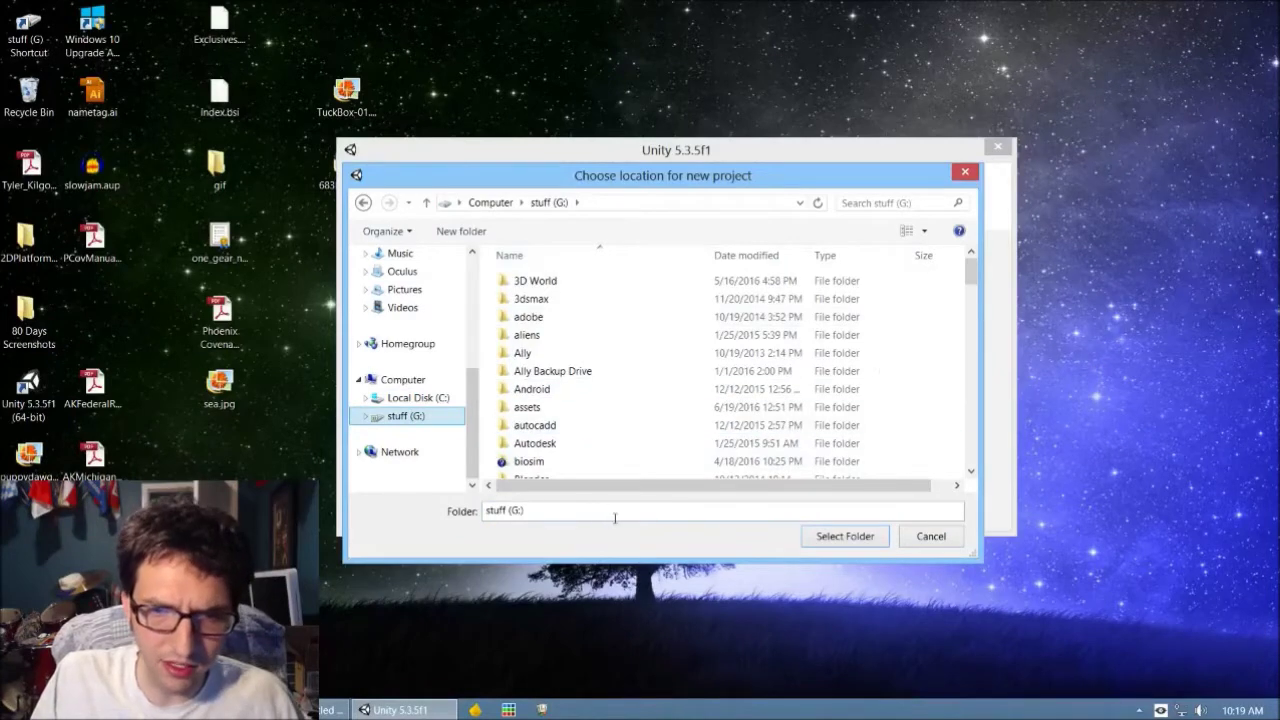
pyautogui.click(487, 232)
pyautogui.write('You')
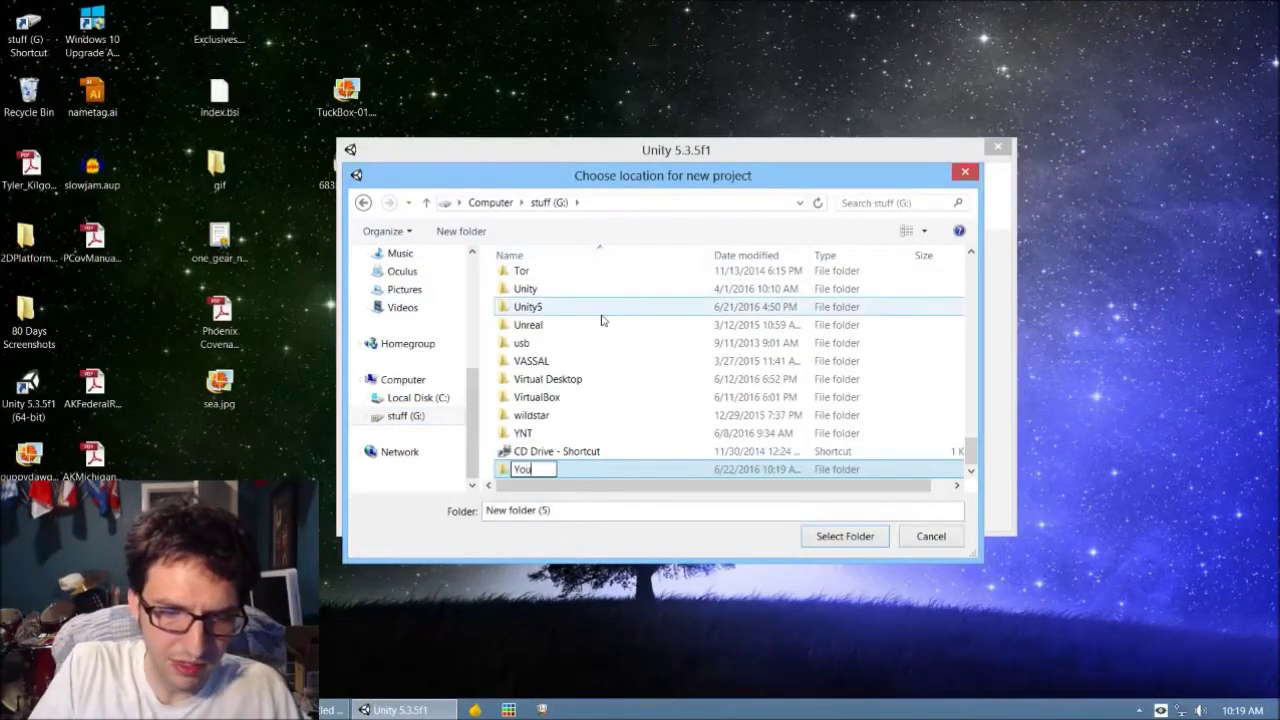
pyautogui.write('Tube')
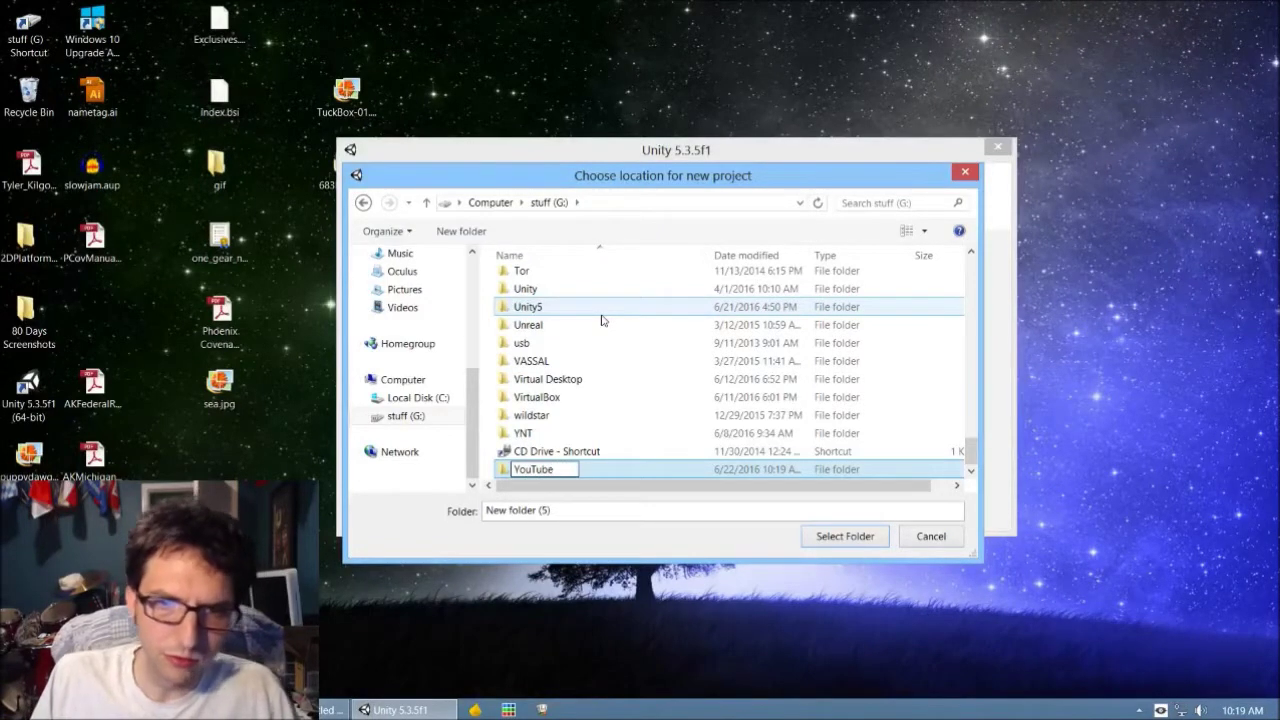
pyautogui.click(826, 541)
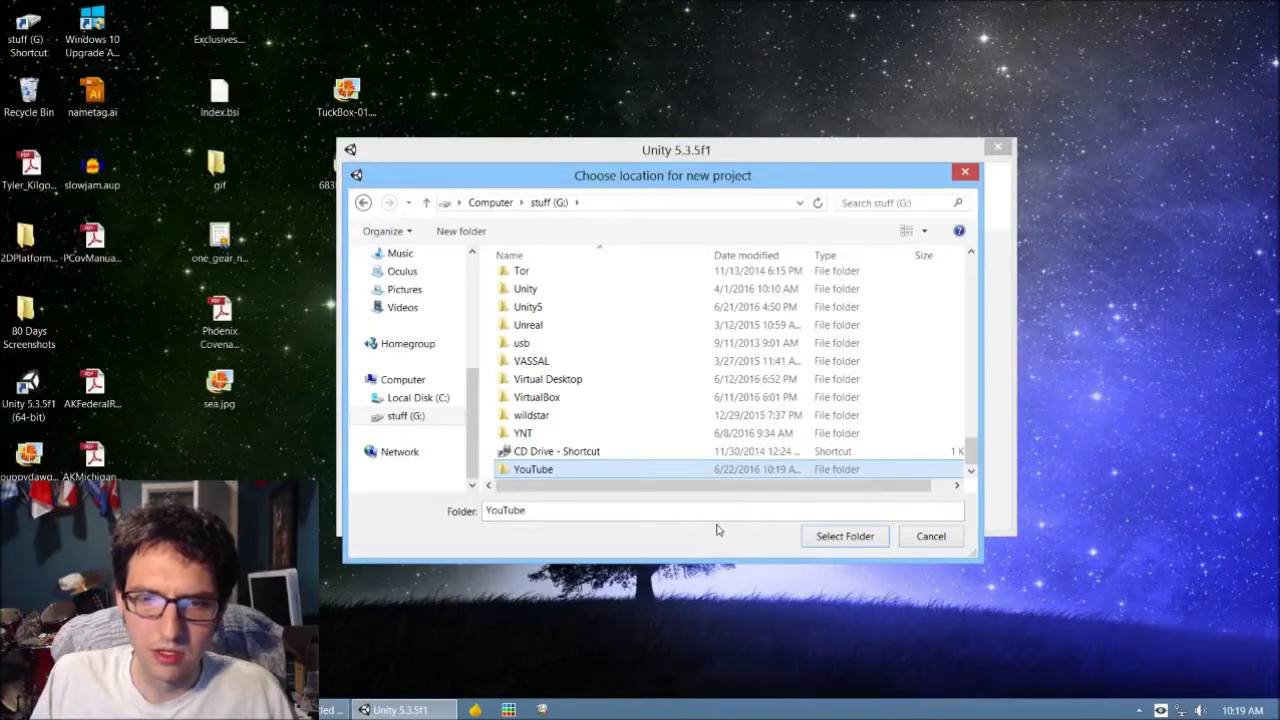
pyautogui.click(829, 541)
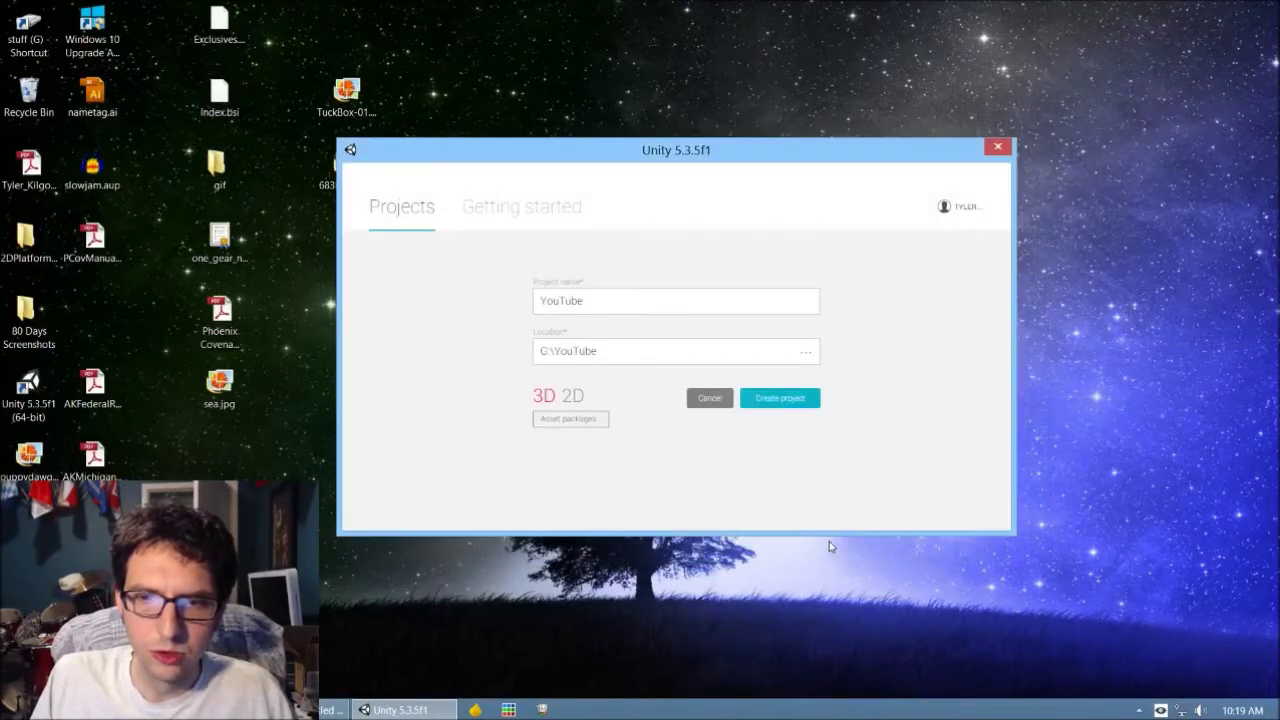
# Include the Characters asset package and create the 3D project YouTube
pyautogui.click(552, 428)
pyautogui.scroll(-3, 626, 348)
pyautogui.scroll(5, 626, 350)
pyautogui.click(568, 343)
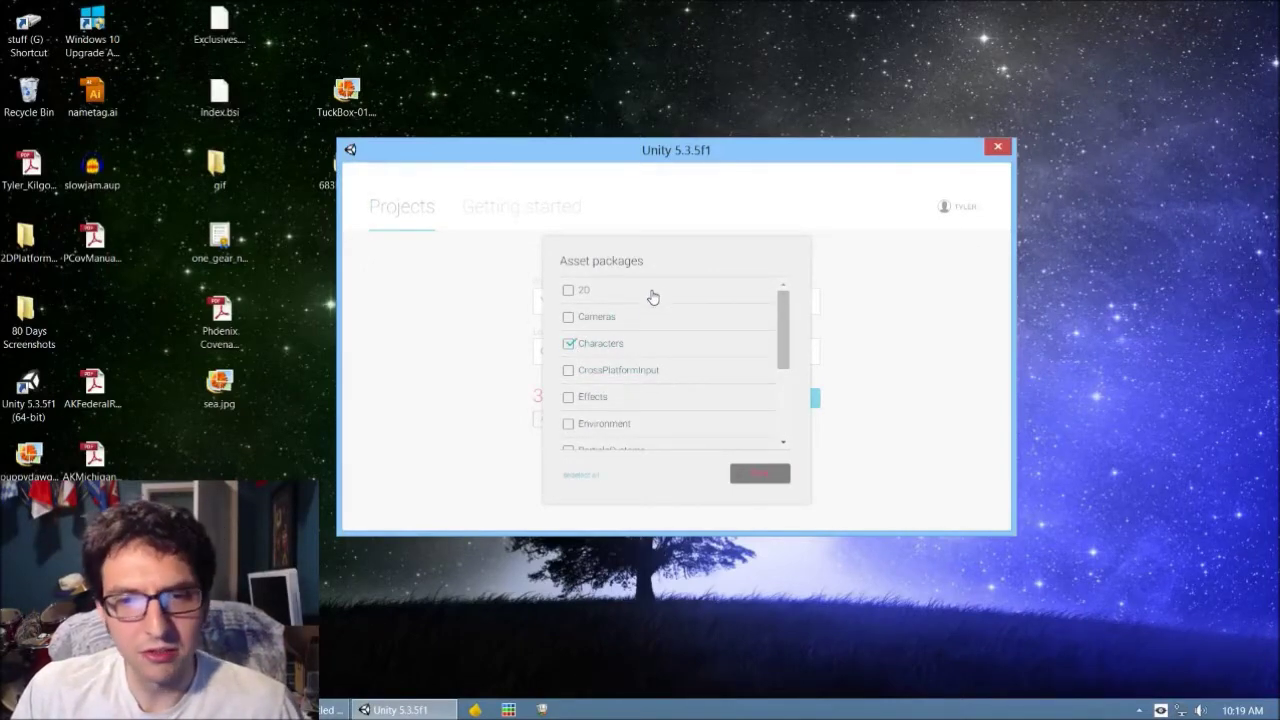
pyautogui.scroll(-3, 650, 318)
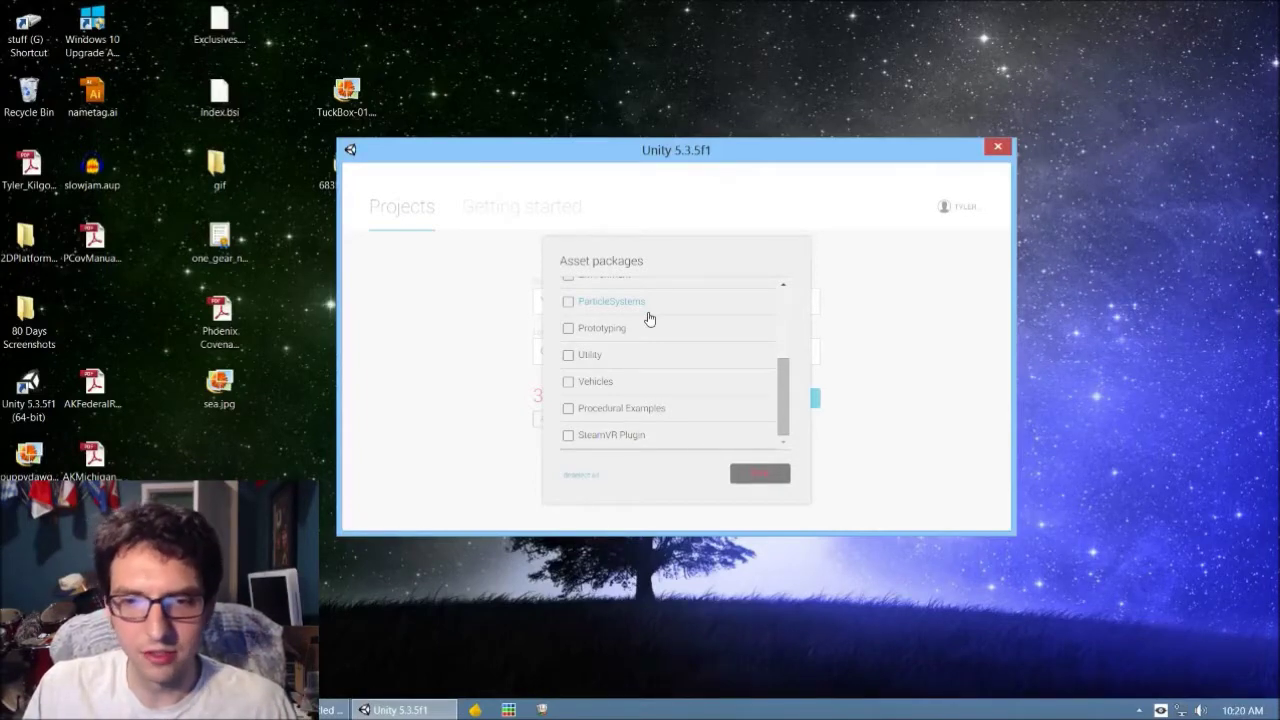
pyautogui.scroll(5, 647, 320)
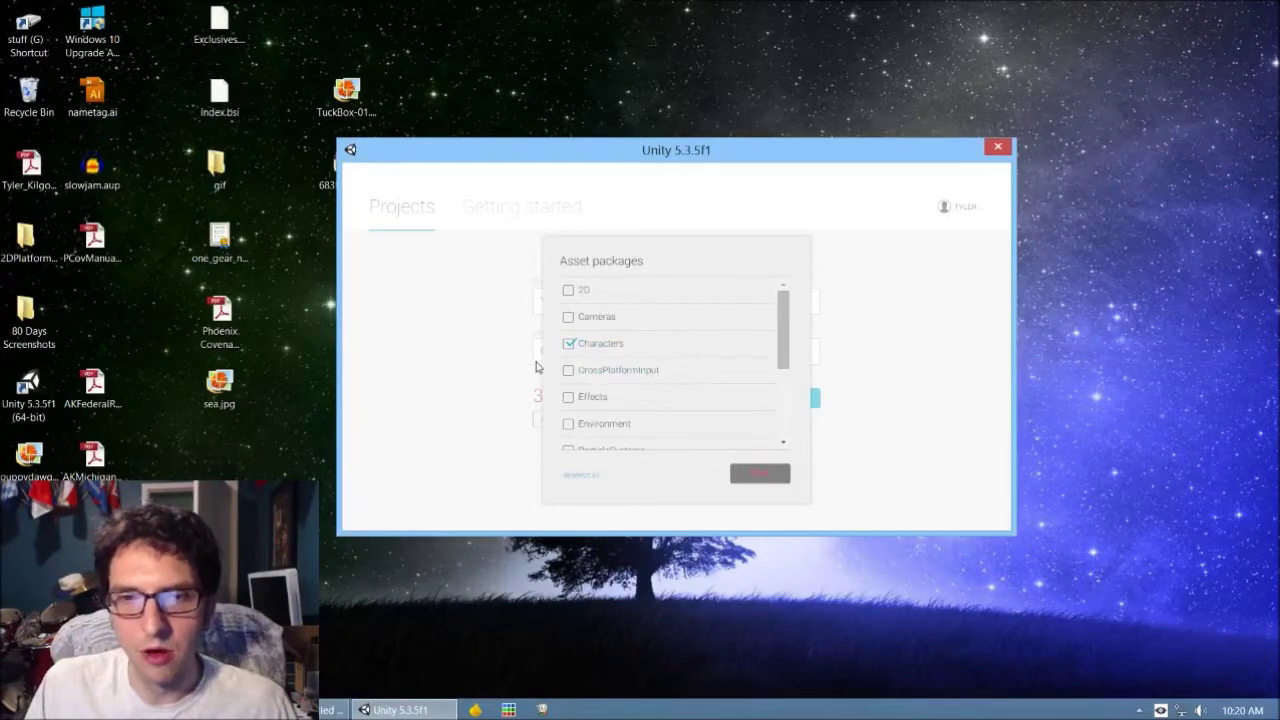
pyautogui.scroll(-5, 640, 380)
pyautogui.scroll(5, 674, 354)
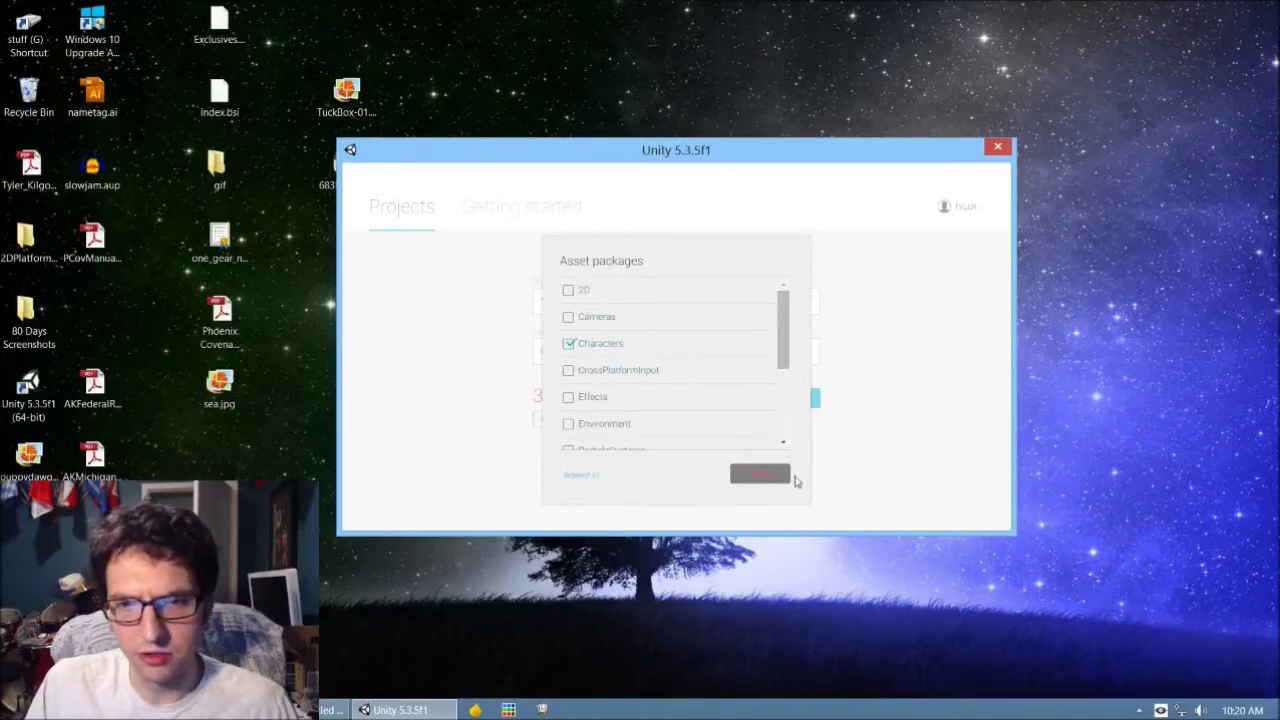
pyautogui.click(764, 475)
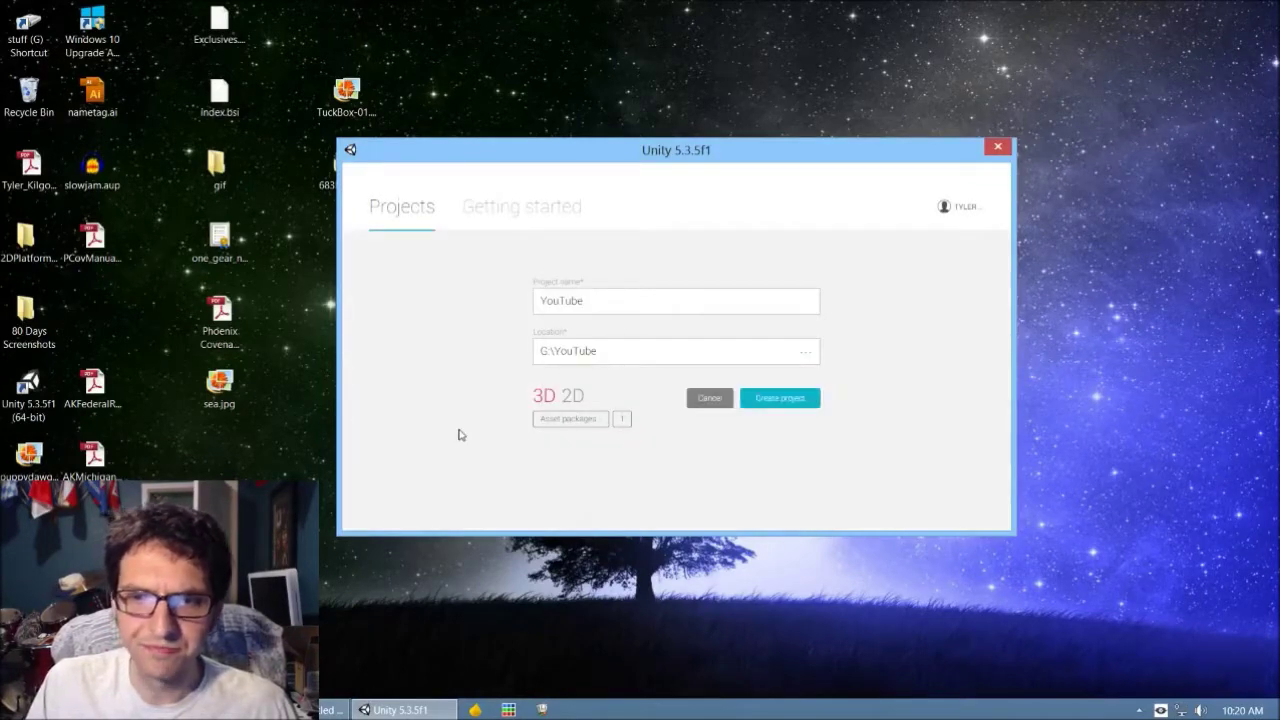
pyautogui.click(773, 404)
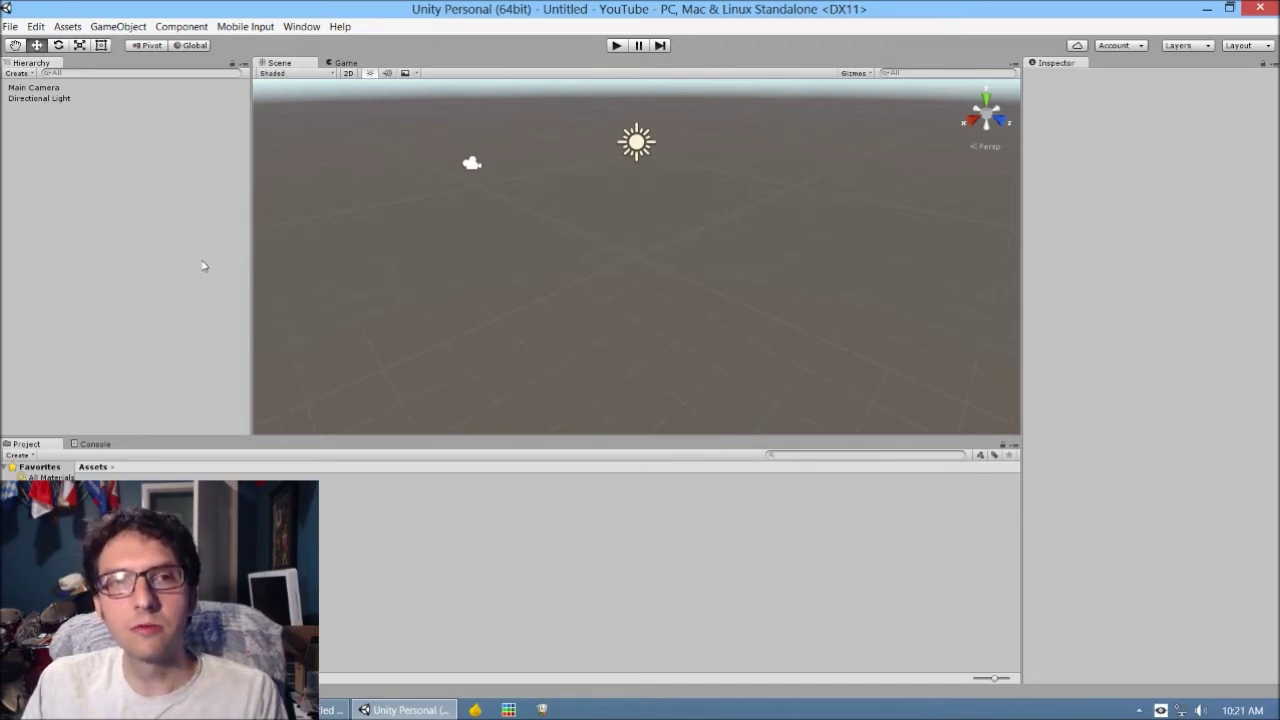
# Switch the editor window arrangement to the 2 by 3 layout
pyautogui.click(1240, 46)
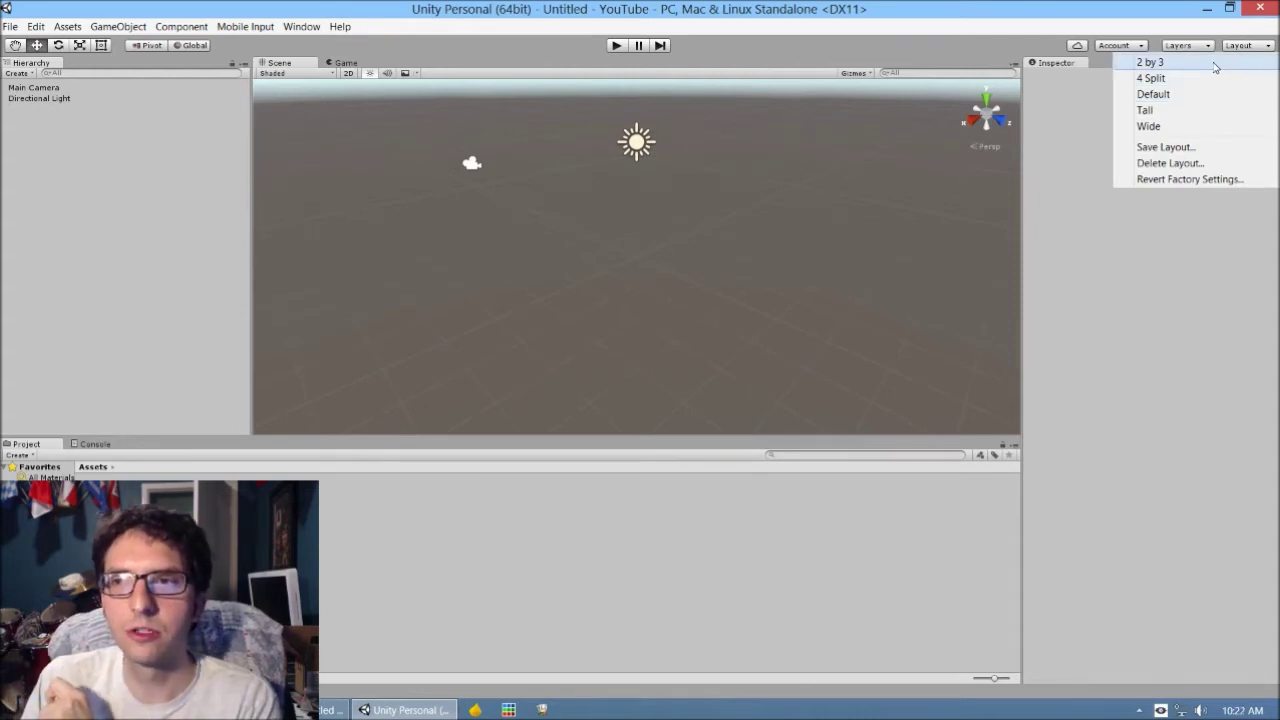
pyautogui.click(1150, 62)
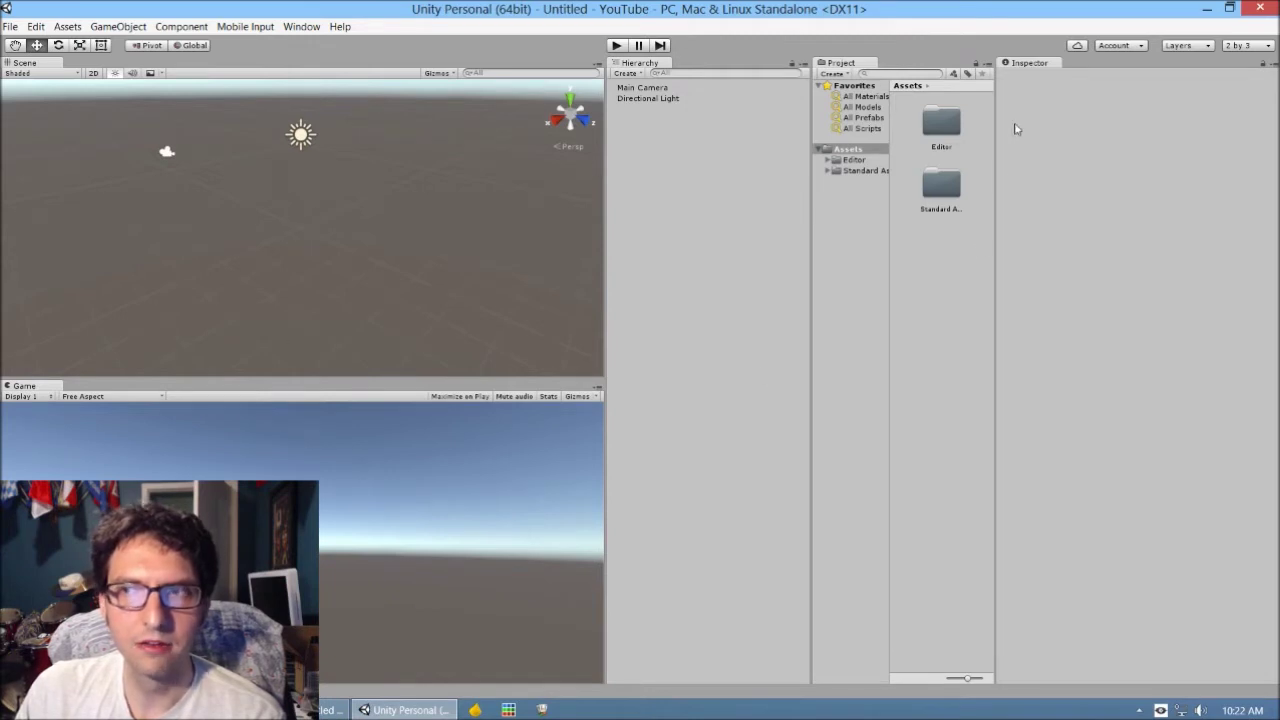
pyautogui.click(1259, 47)
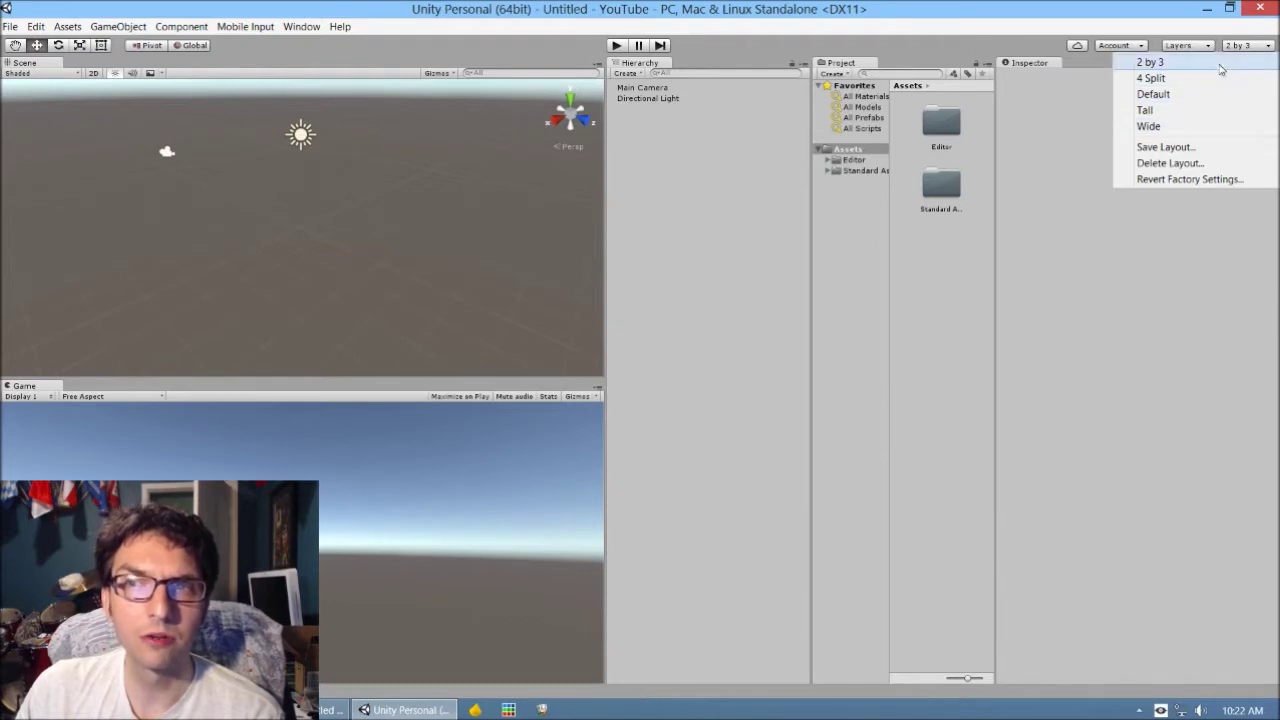
pyautogui.click(926, 46)
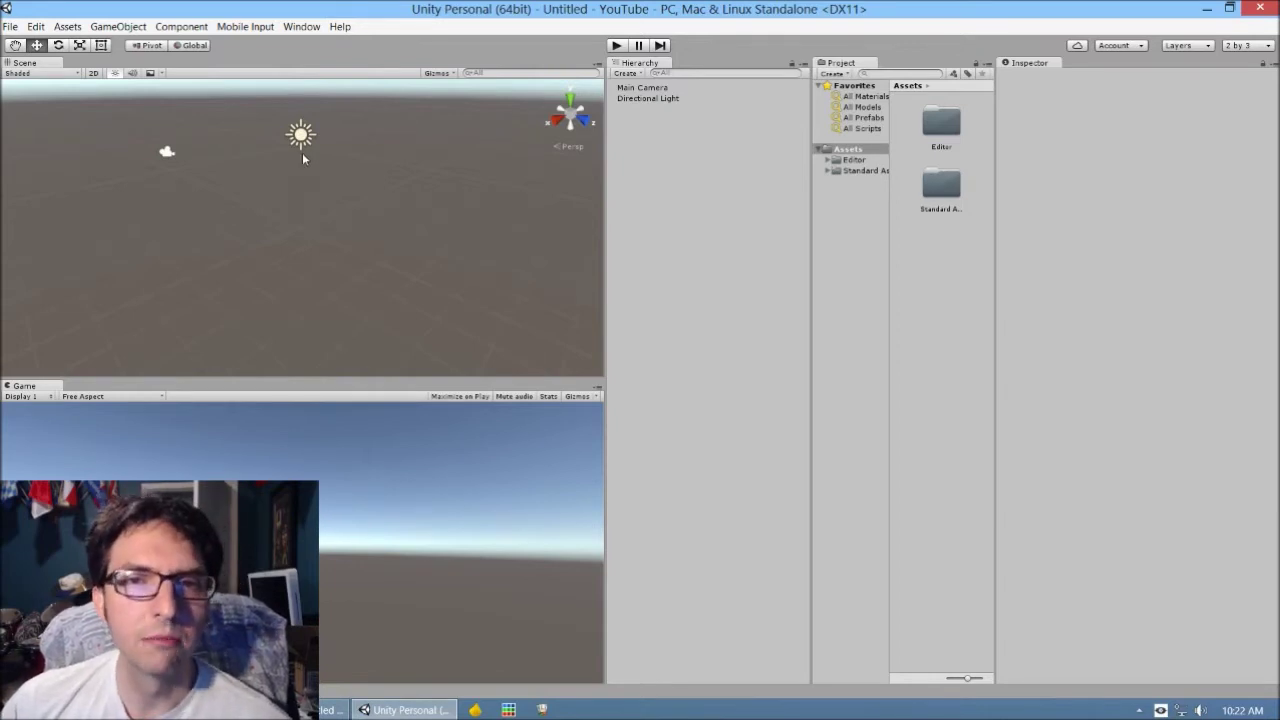
# Examine how the Main Camera and Directional Light in the scene correspond to their entries in the object hierarchy
pyautogui.click(167, 153)
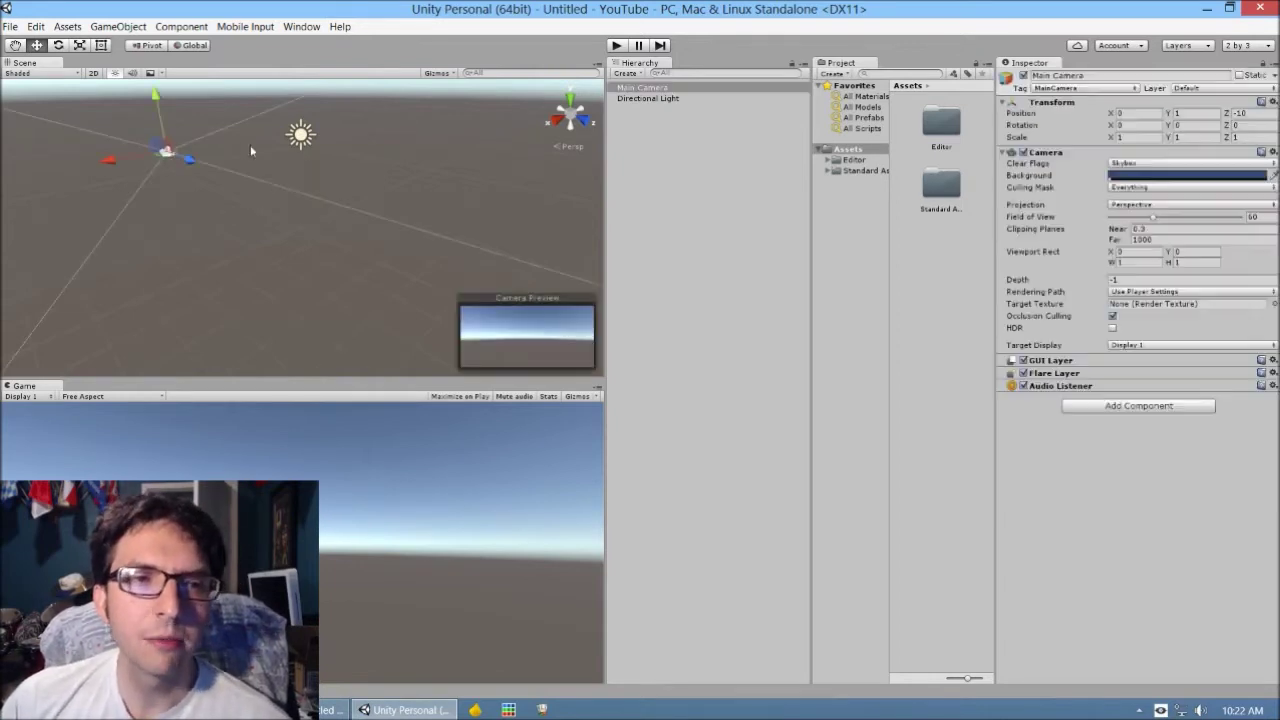
pyautogui.click(300, 135)
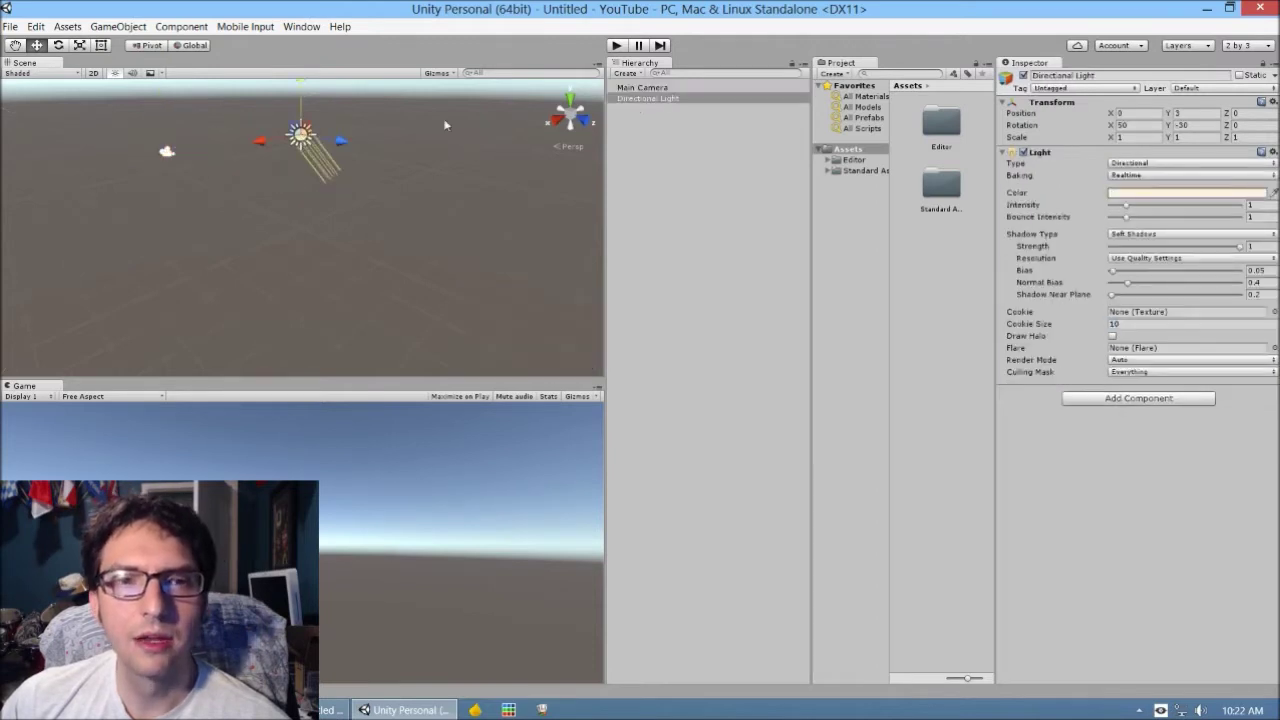
pyautogui.click(178, 165)
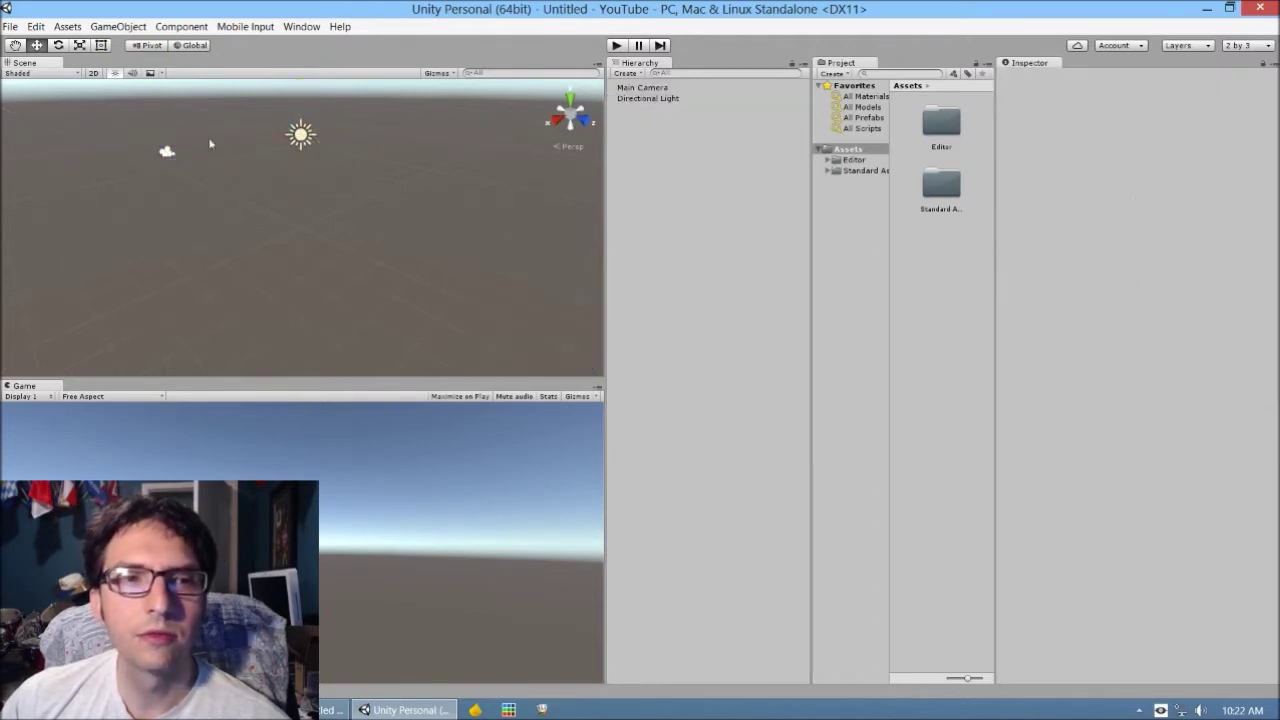
pyautogui.click(645, 89)
pyautogui.click(646, 99)
pyautogui.click(645, 89)
pyautogui.click(646, 100)
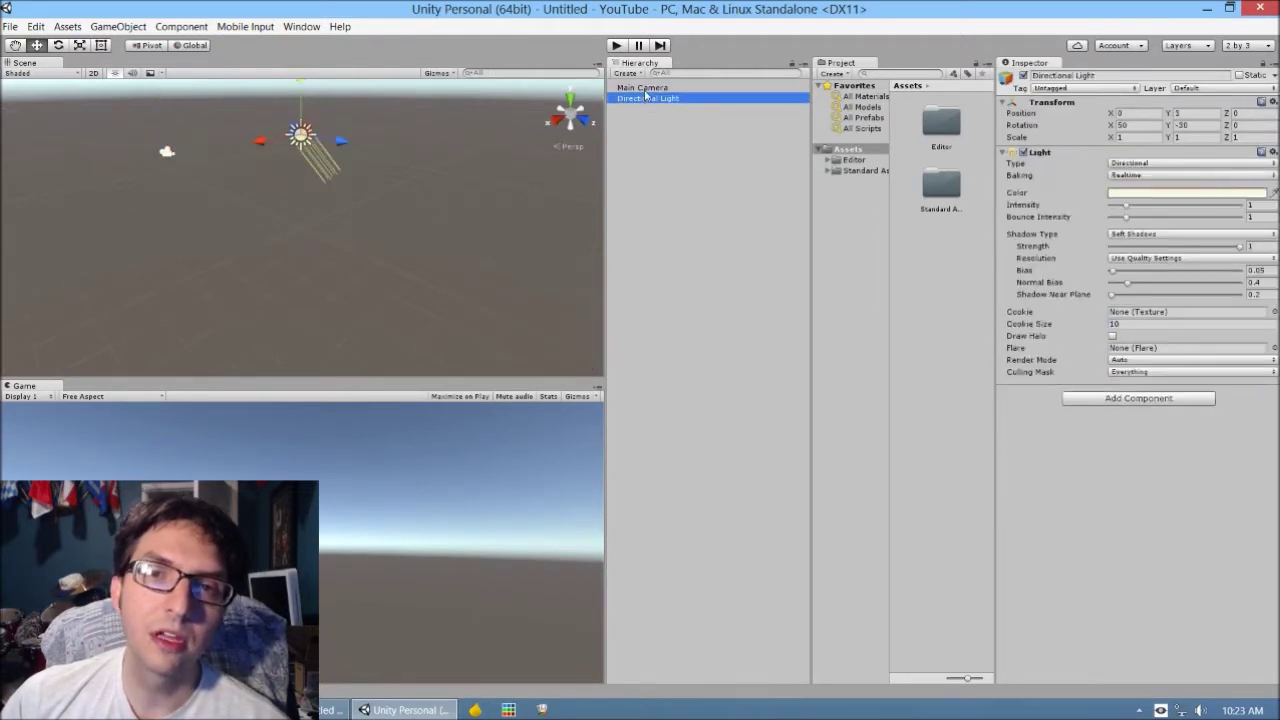
pyautogui.click(645, 89)
pyautogui.click(300, 134)
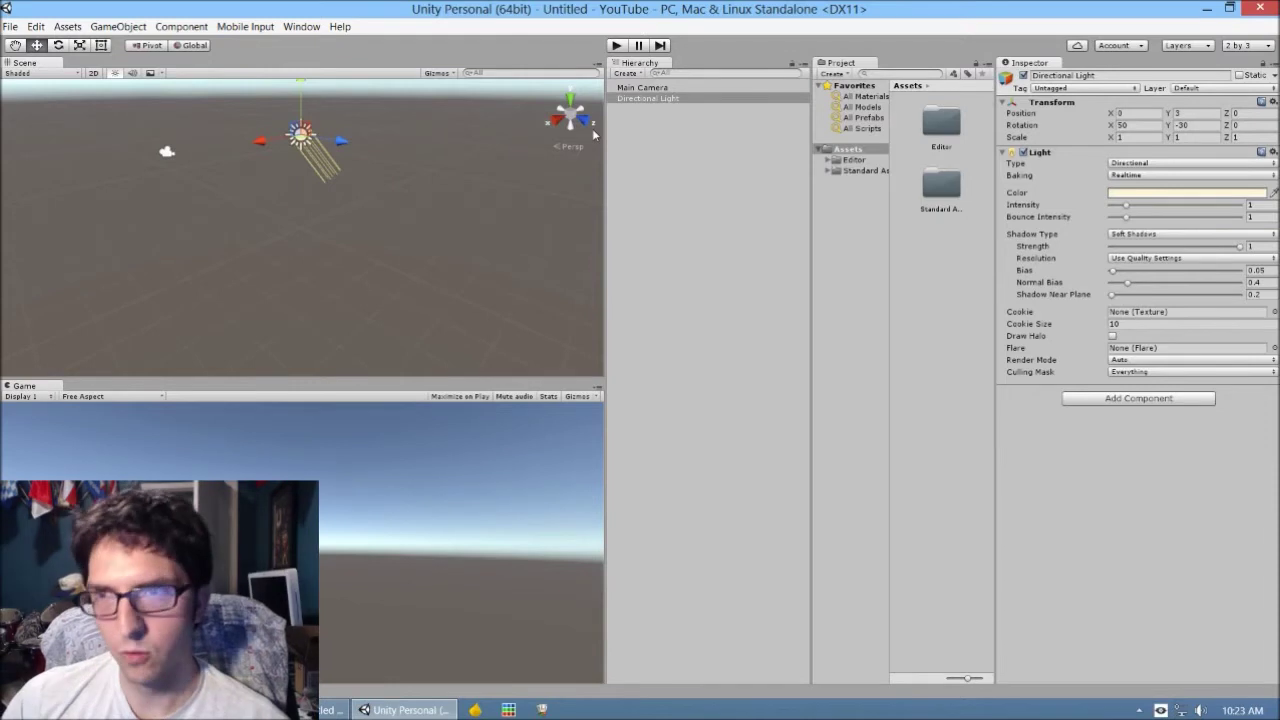
pyautogui.click(640, 89)
pyautogui.click(655, 99)
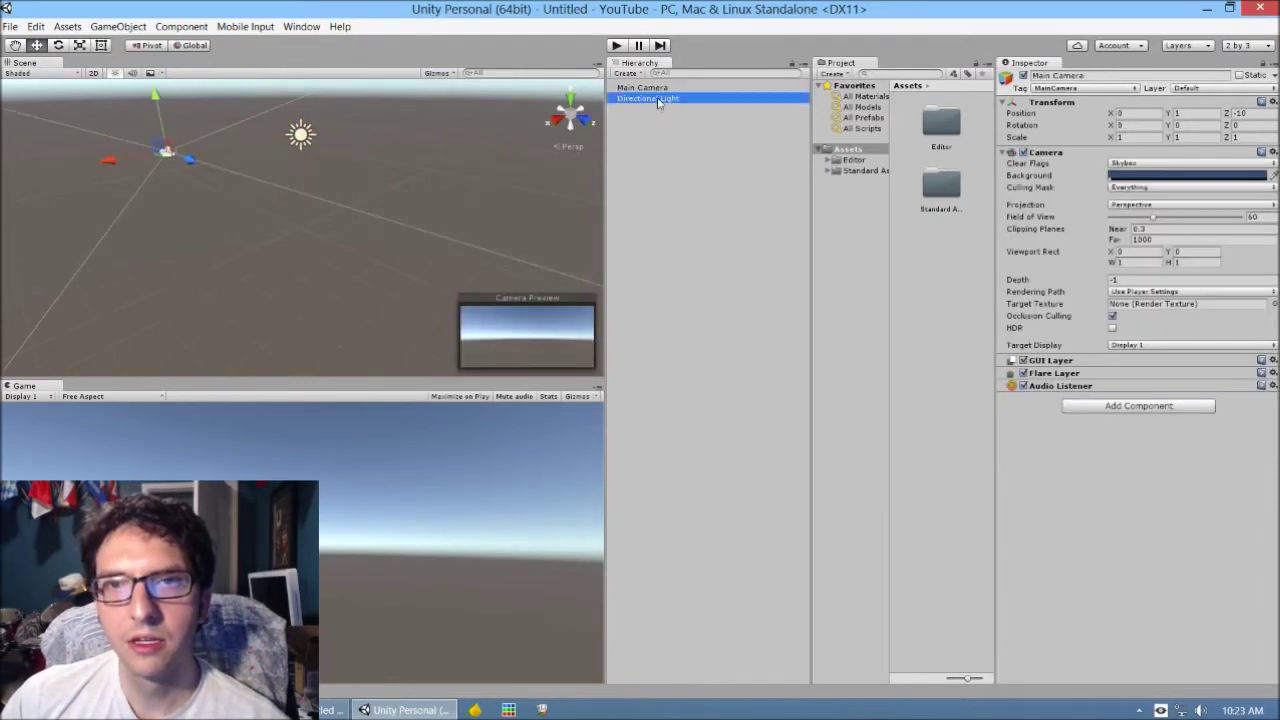
# Compare the transform values and component properties of the Main Camera with those of the Directional Light
pyautogui.click(627, 89)
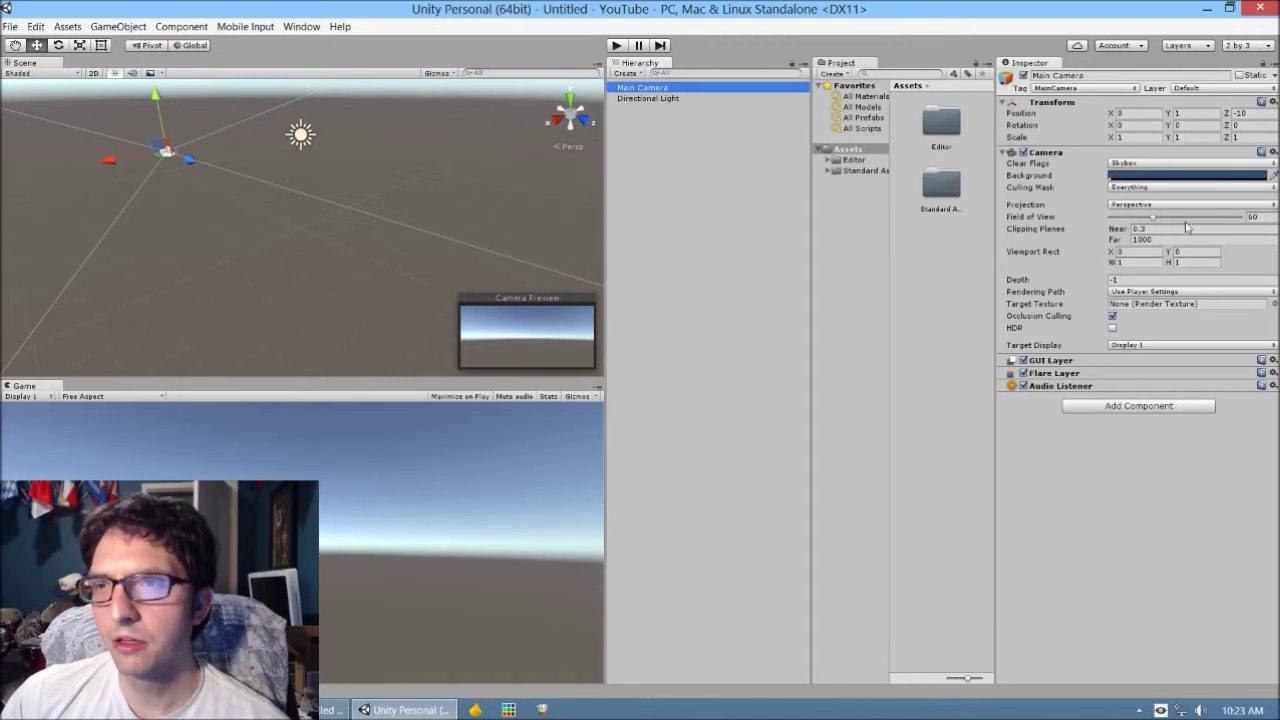
pyautogui.click(677, 88)
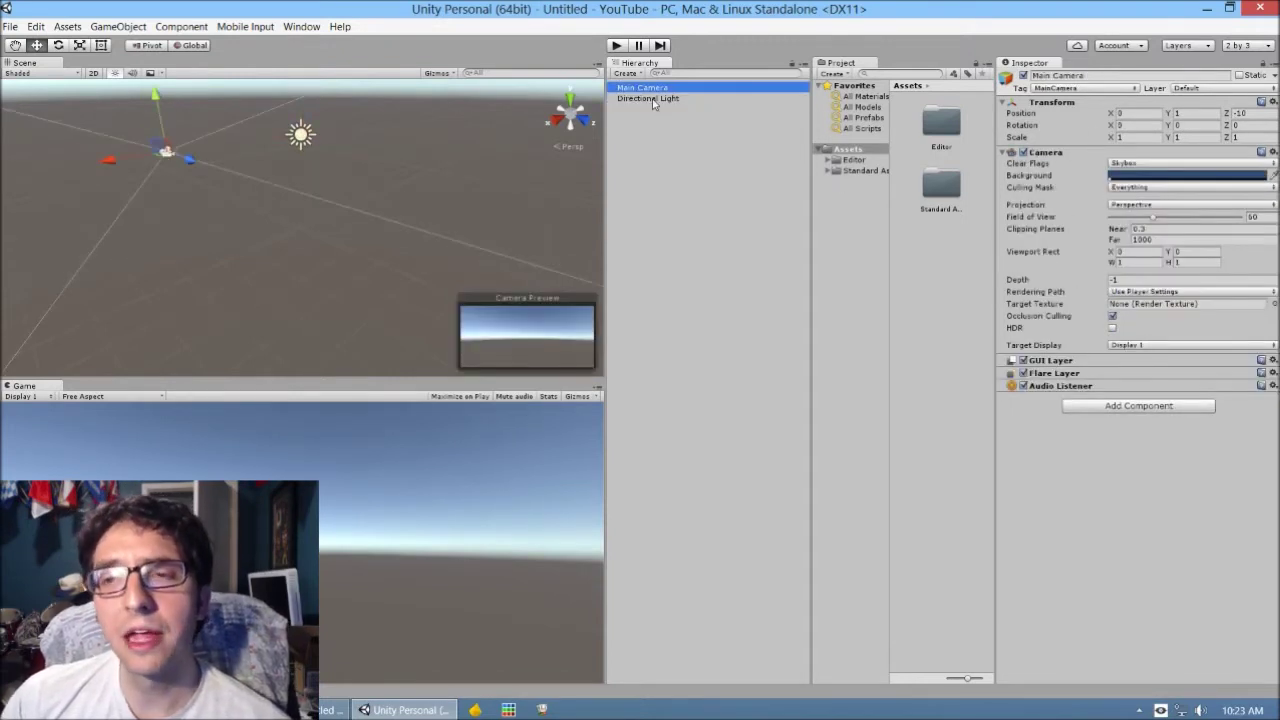
pyautogui.click(649, 108)
pyautogui.click(655, 99)
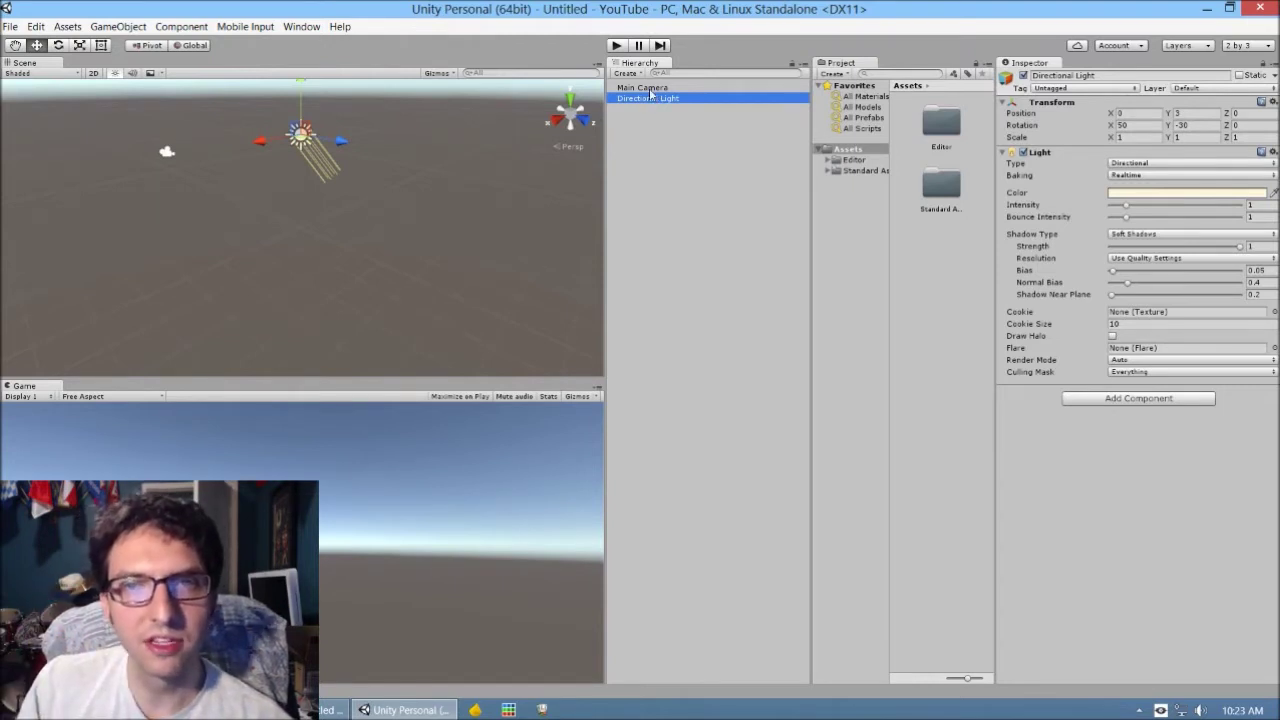
pyautogui.click(649, 89)
pyautogui.click(655, 99)
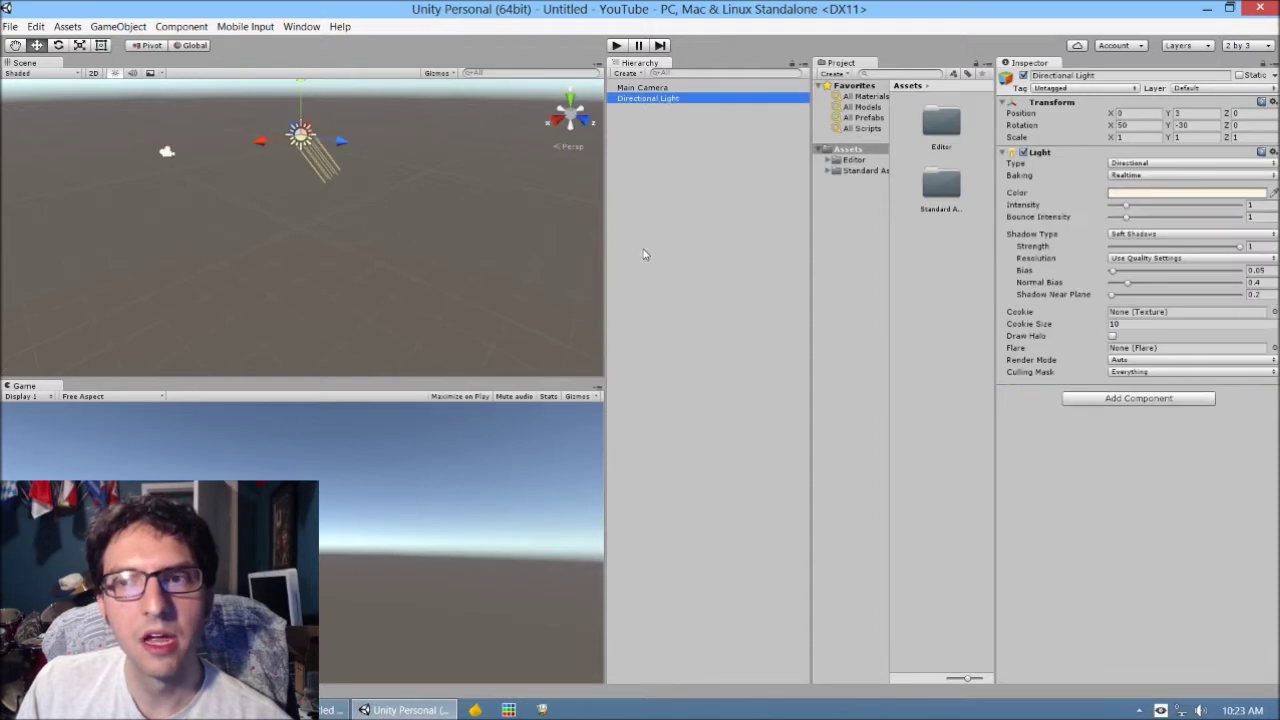
pyautogui.click(650, 89)
pyautogui.click(662, 100)
pyautogui.click(650, 88)
pyautogui.click(663, 106)
pyautogui.moveTo(663, 99); pyautogui.dragTo(662, 88)
pyautogui.click(660, 101)
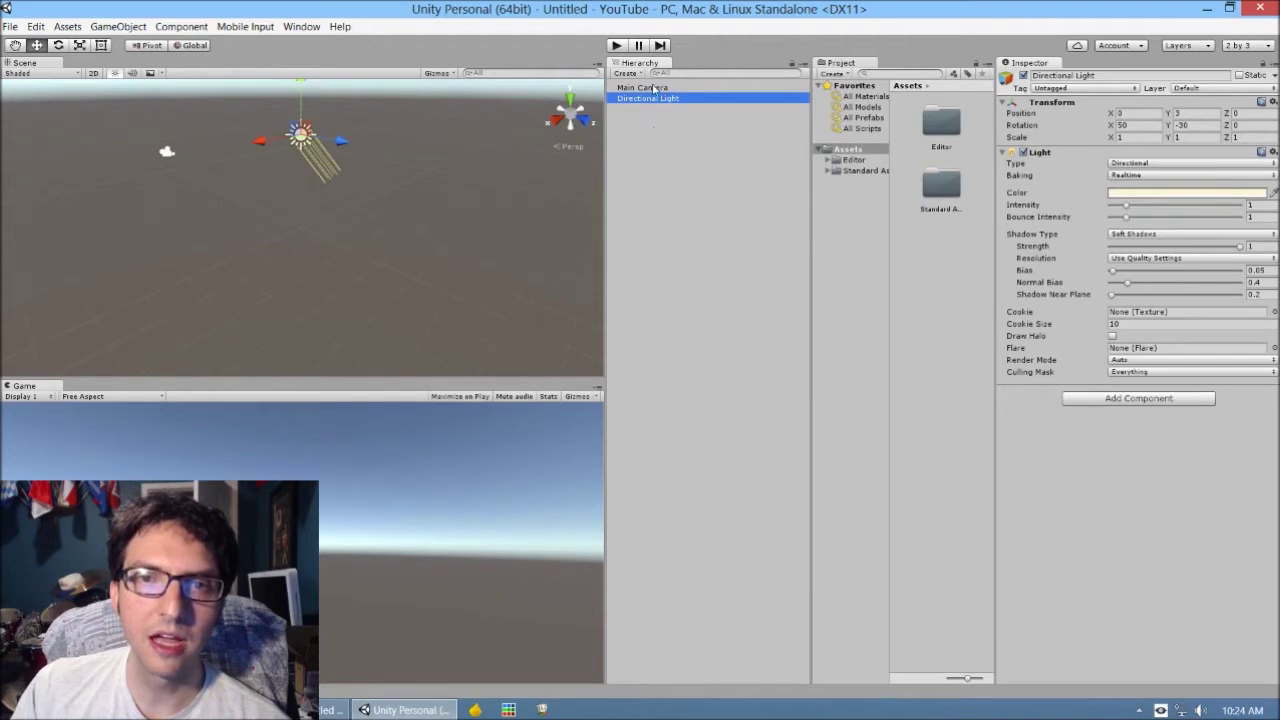
pyautogui.click(656, 88)
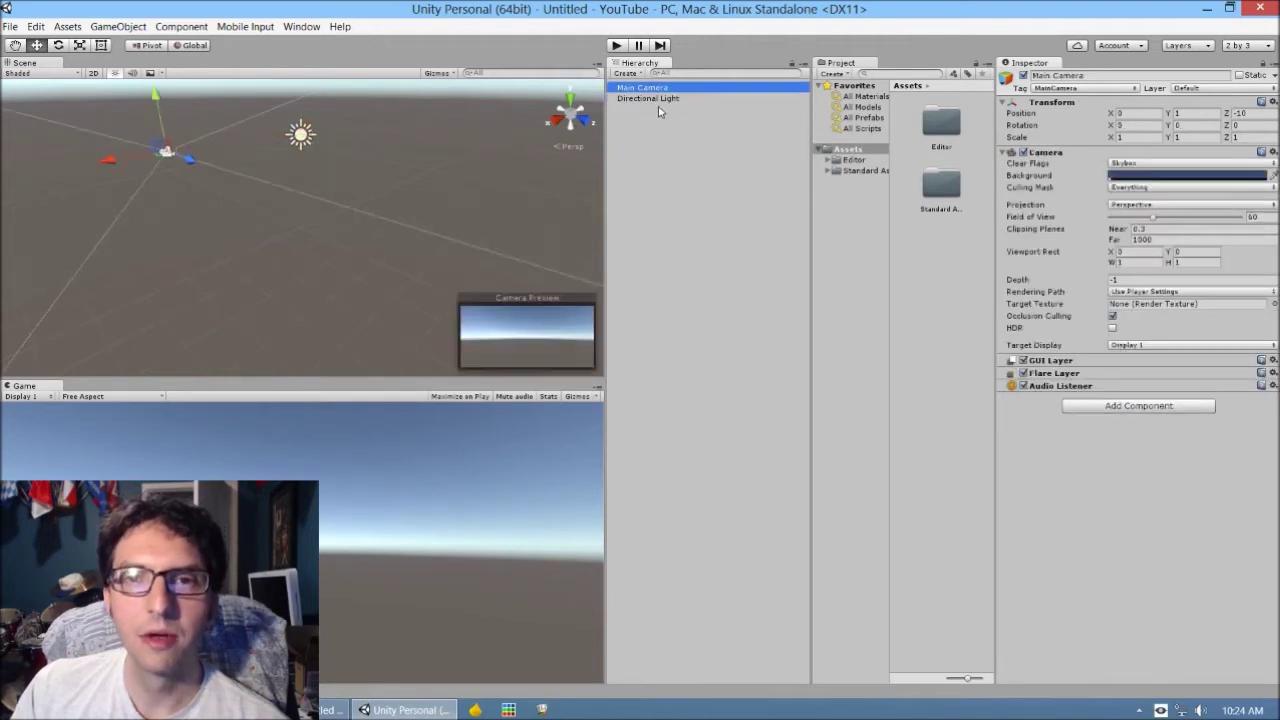
pyautogui.click(668, 99)
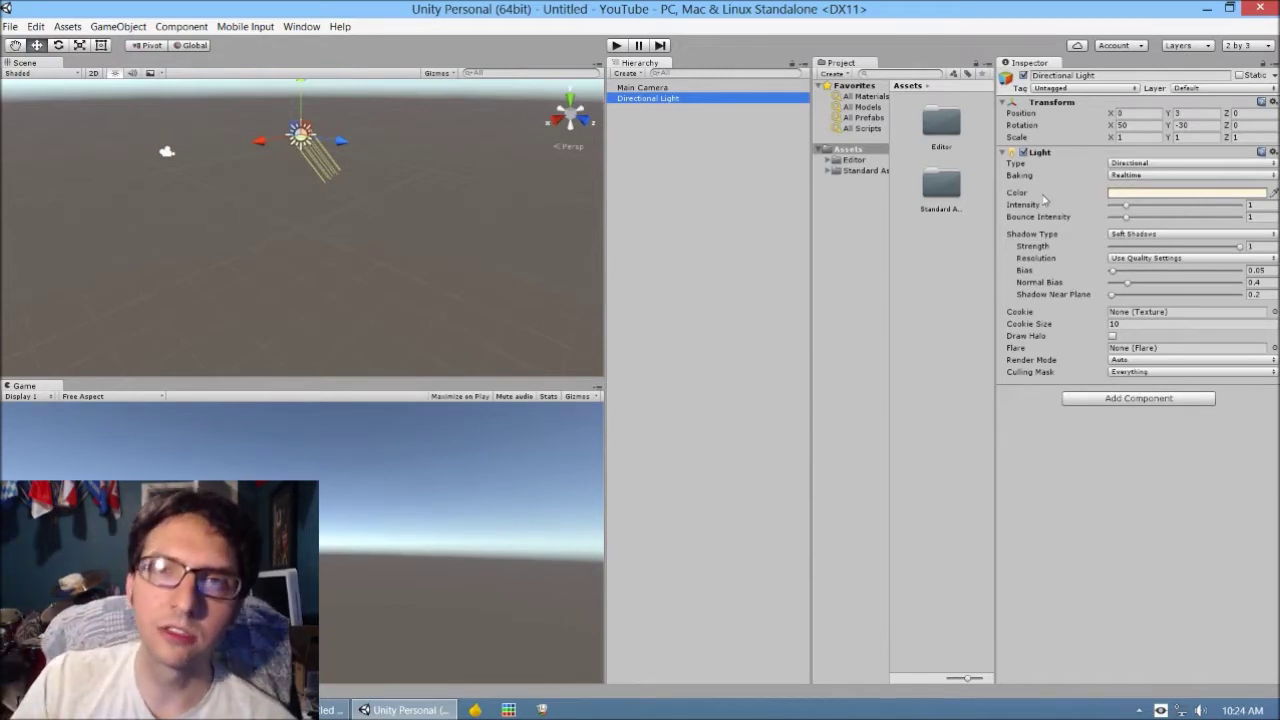
pyautogui.click(697, 88)
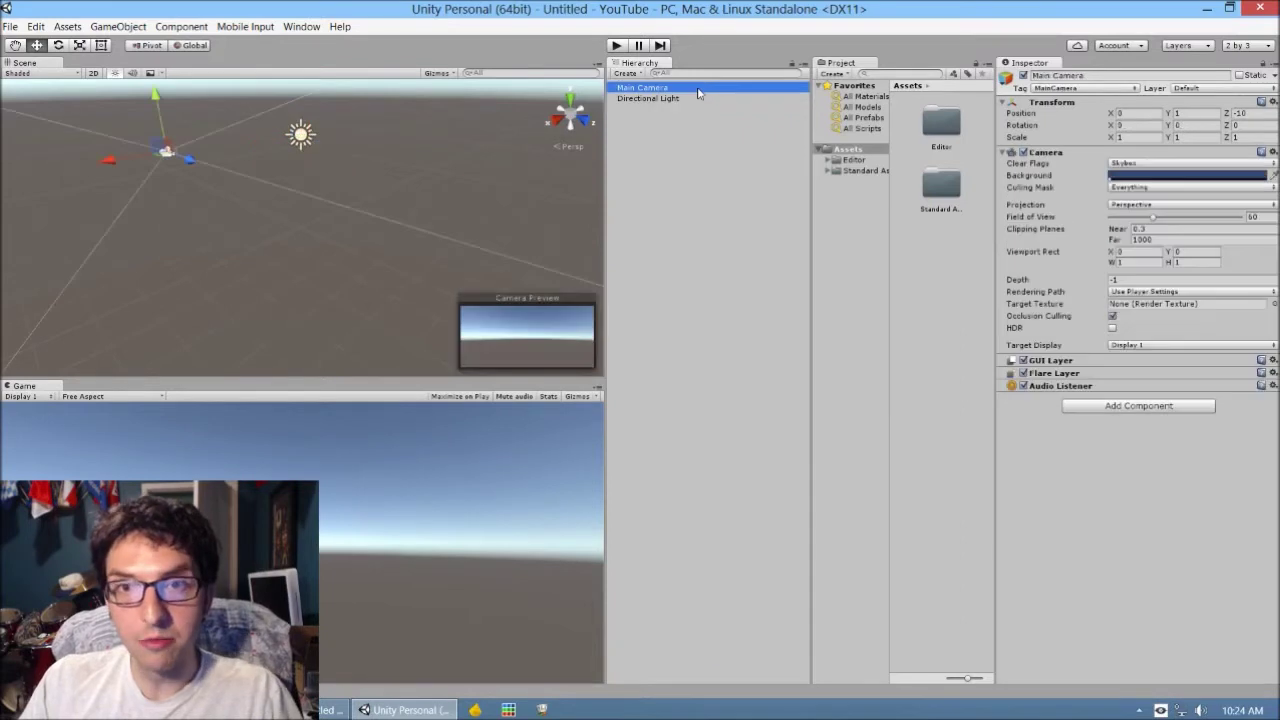
pyautogui.click(697, 98)
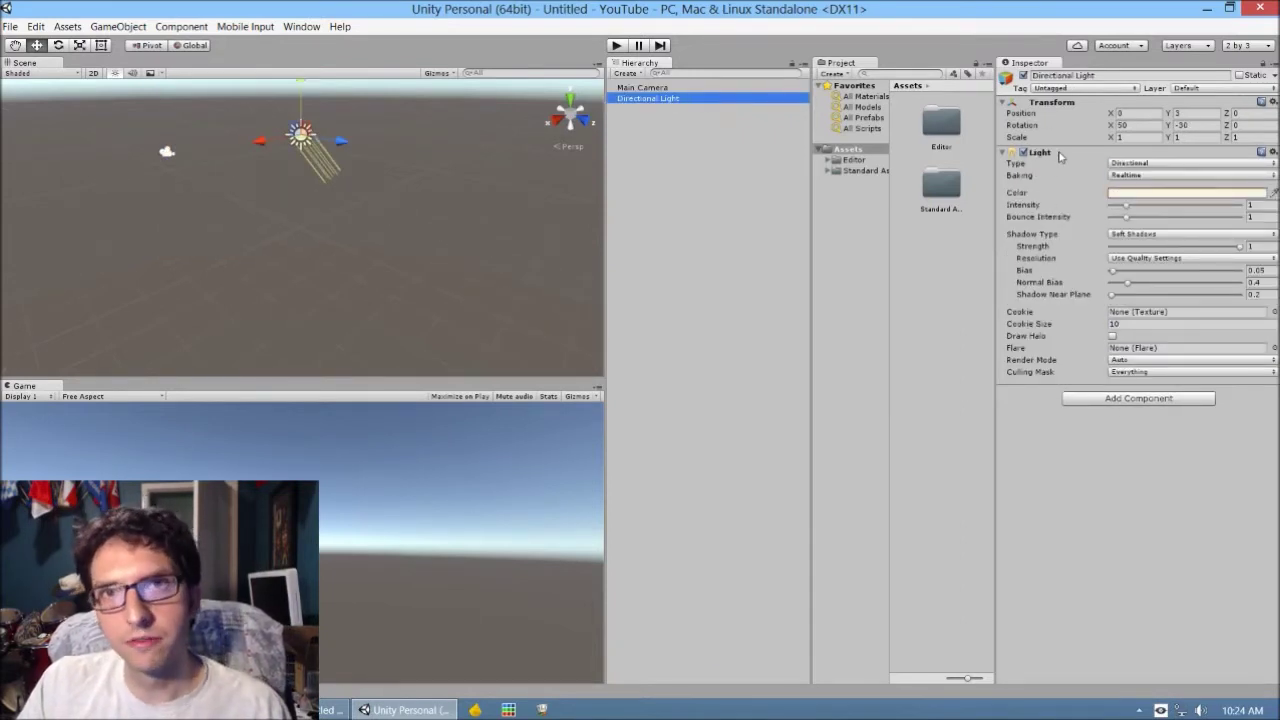
pyautogui.click(714, 88)
pyautogui.click(714, 99)
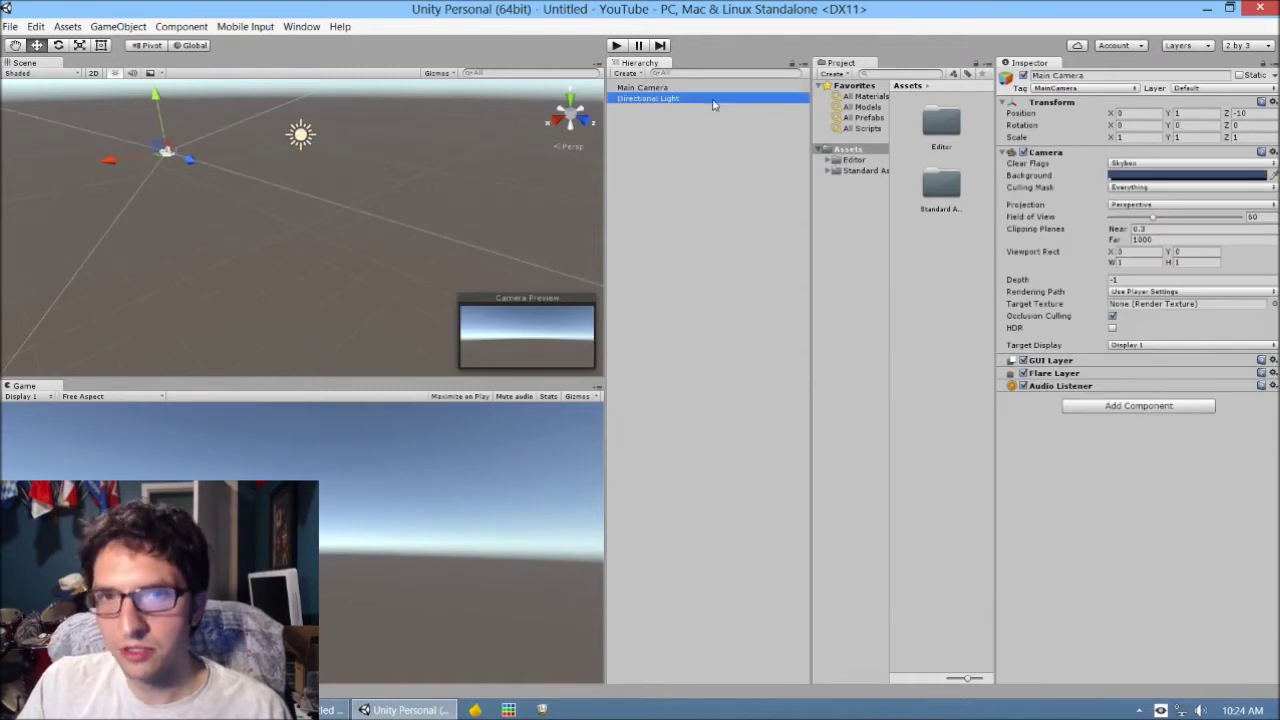
pyautogui.click(714, 88)
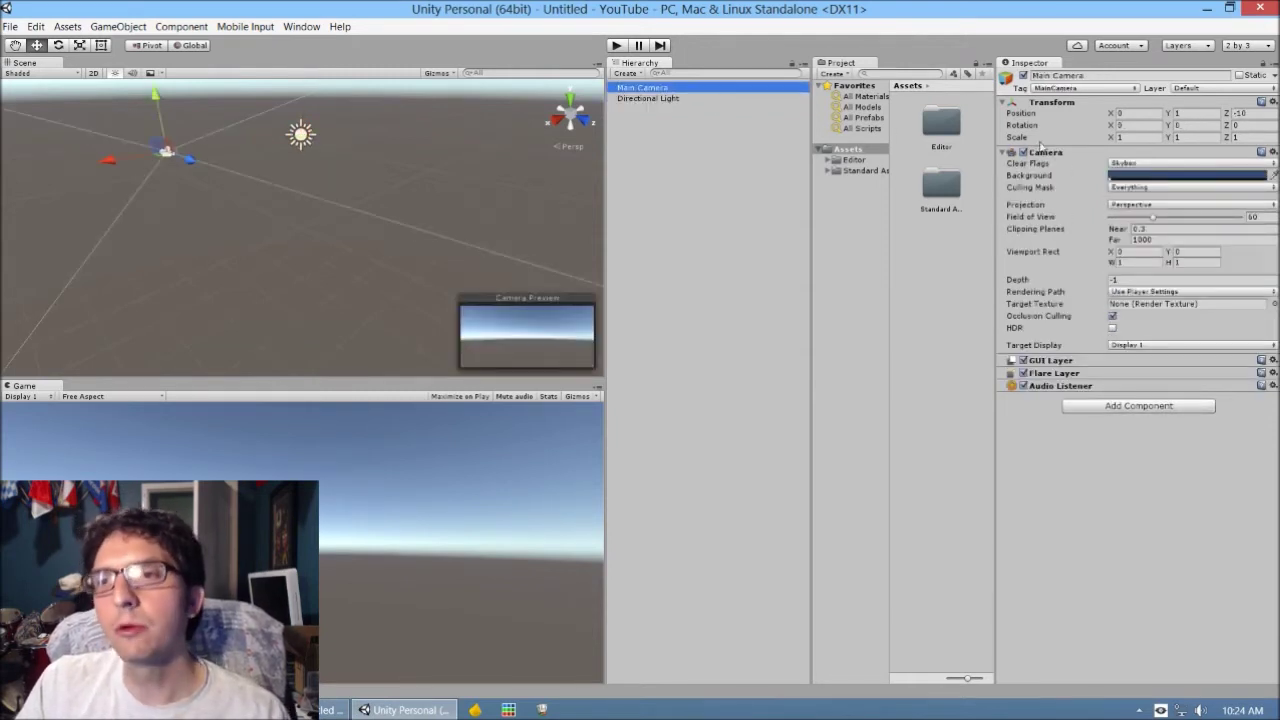
pyautogui.click(690, 99)
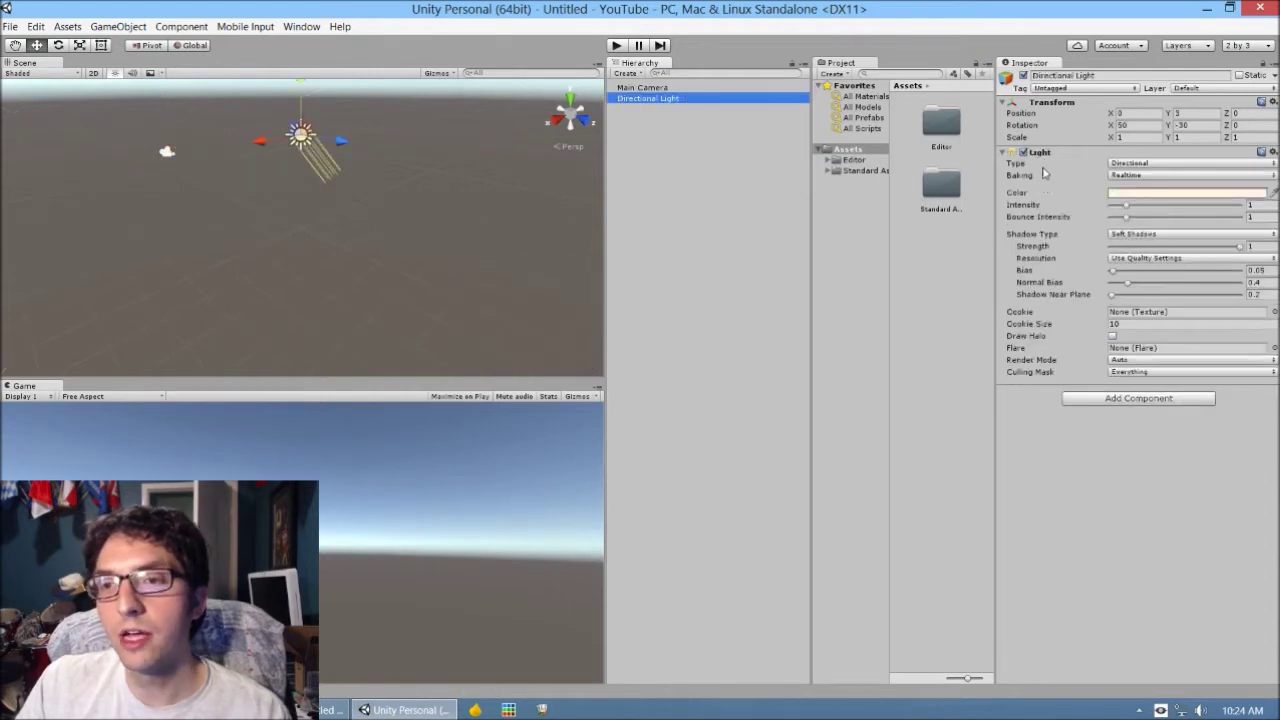
pyautogui.click(788, 88)
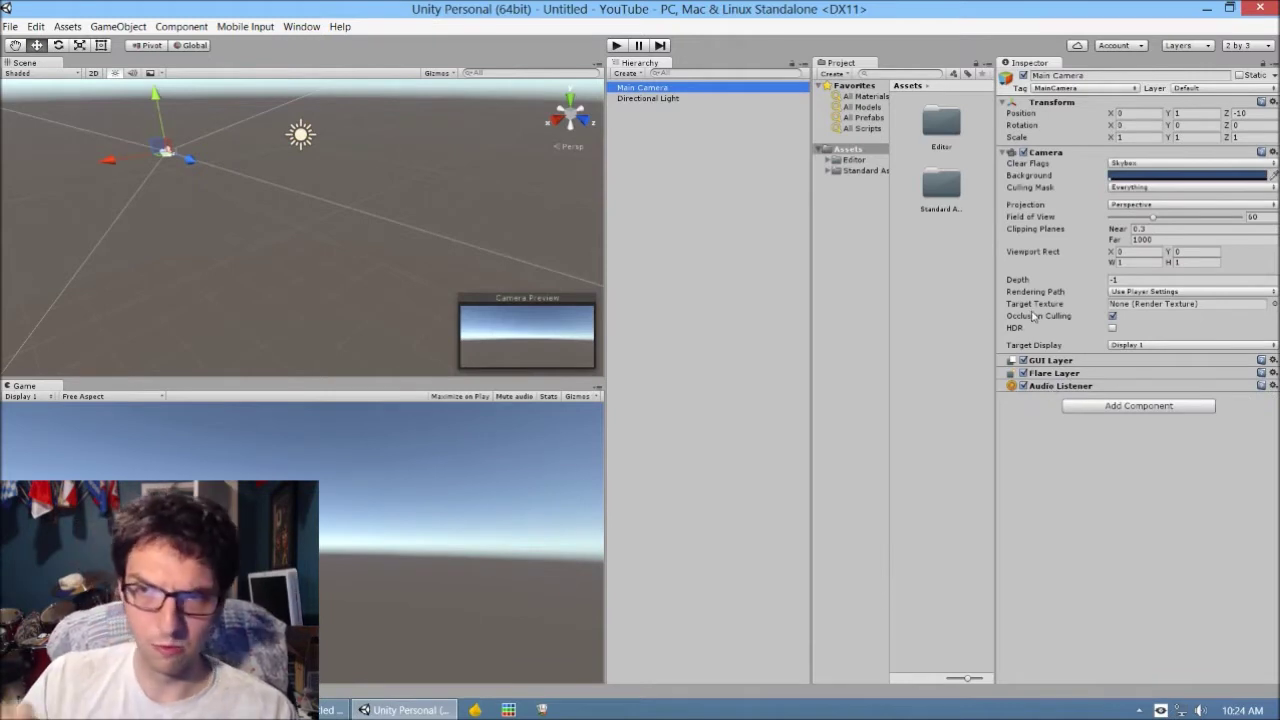
# Examine how the tag and transform values differ between the Directional Light and the Main Camera, focusing on the camera's X and Y position
pyautogui.click(677, 100)
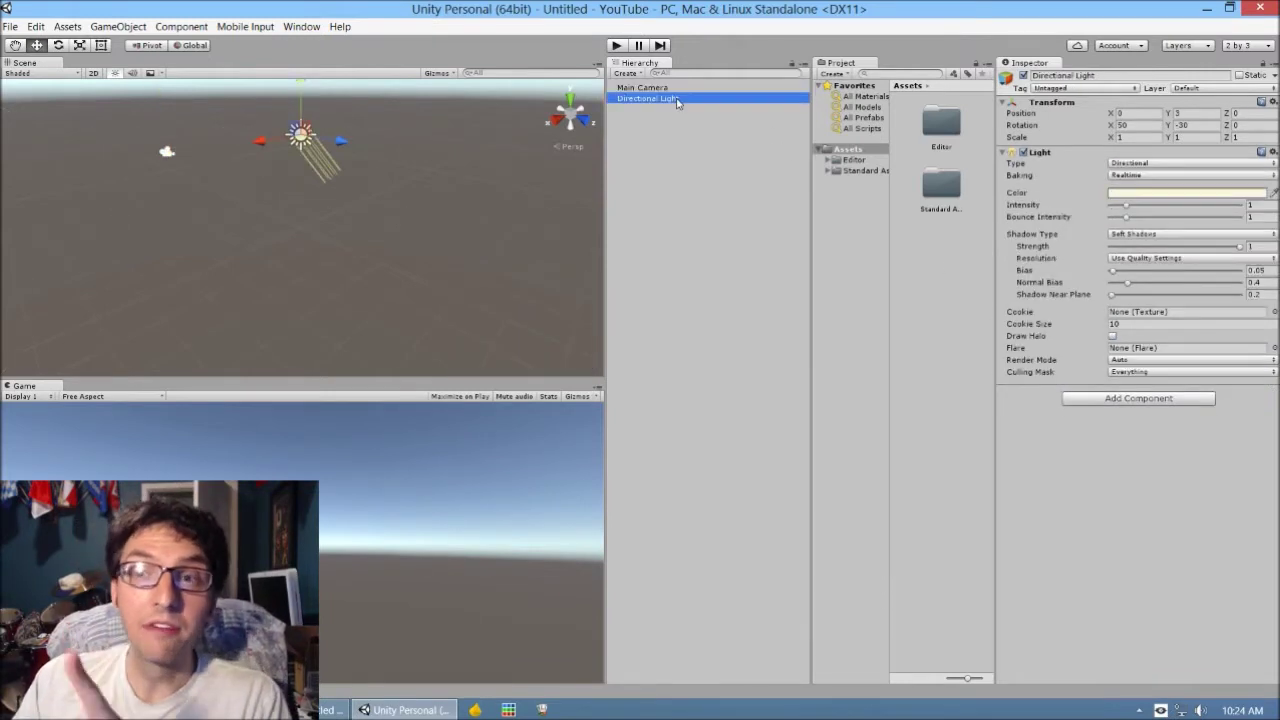
pyautogui.click(712, 88)
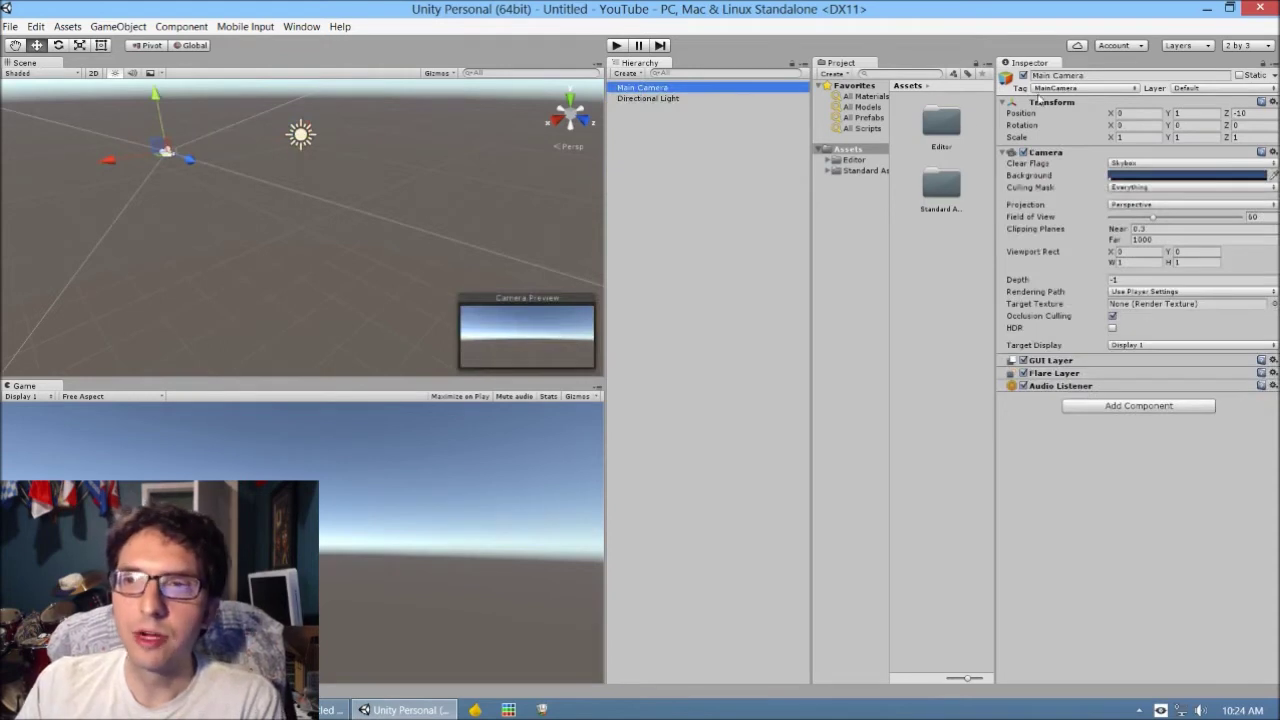
pyautogui.click(694, 104)
pyautogui.click(690, 88)
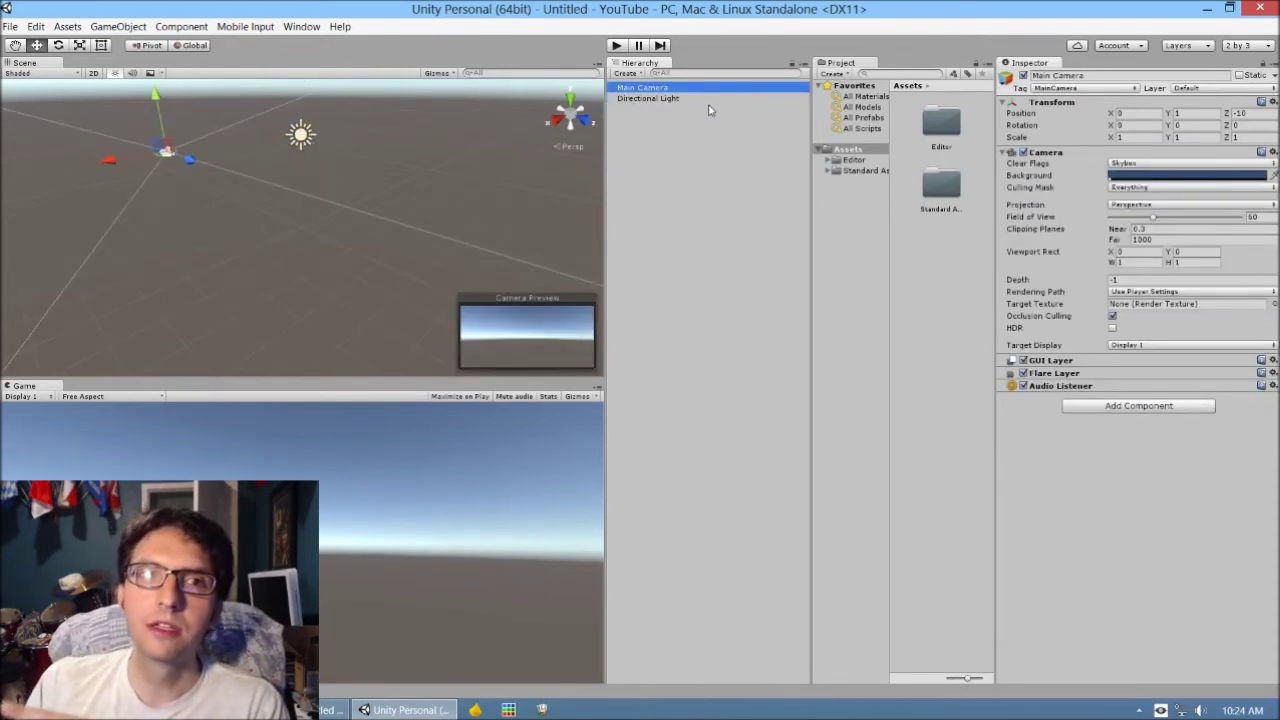
pyautogui.click(712, 105)
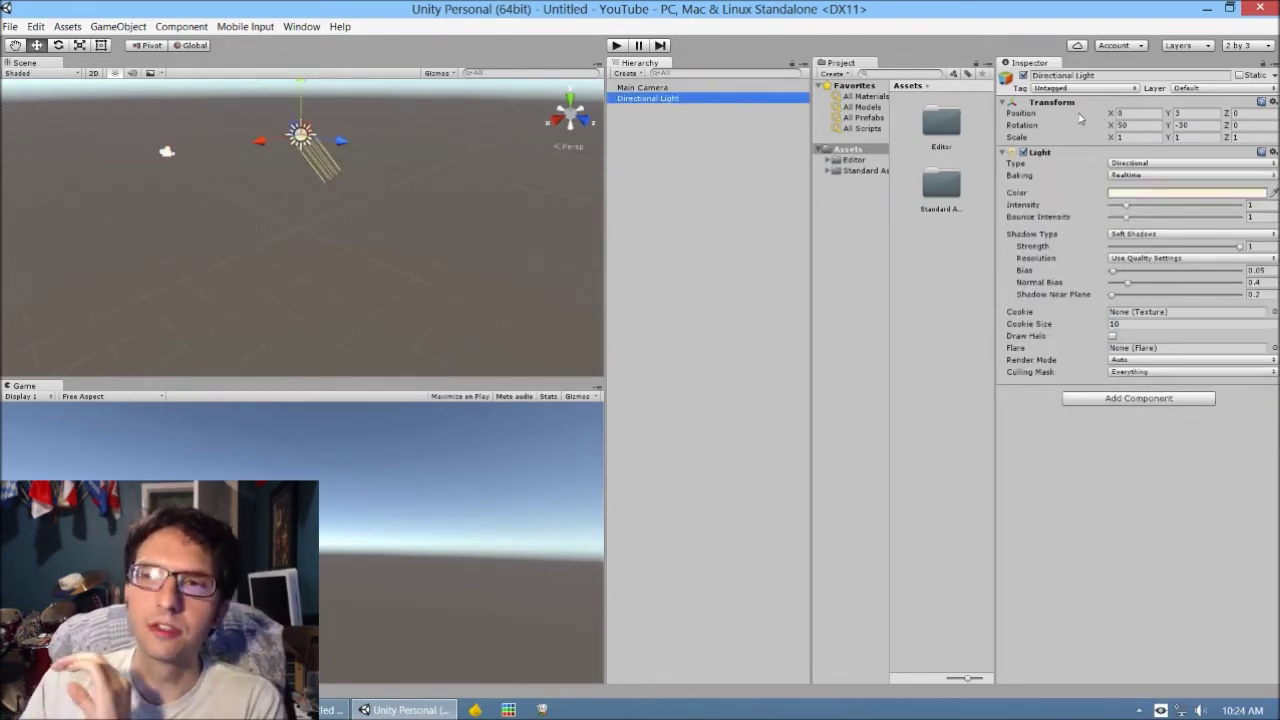
pyautogui.click(681, 88)
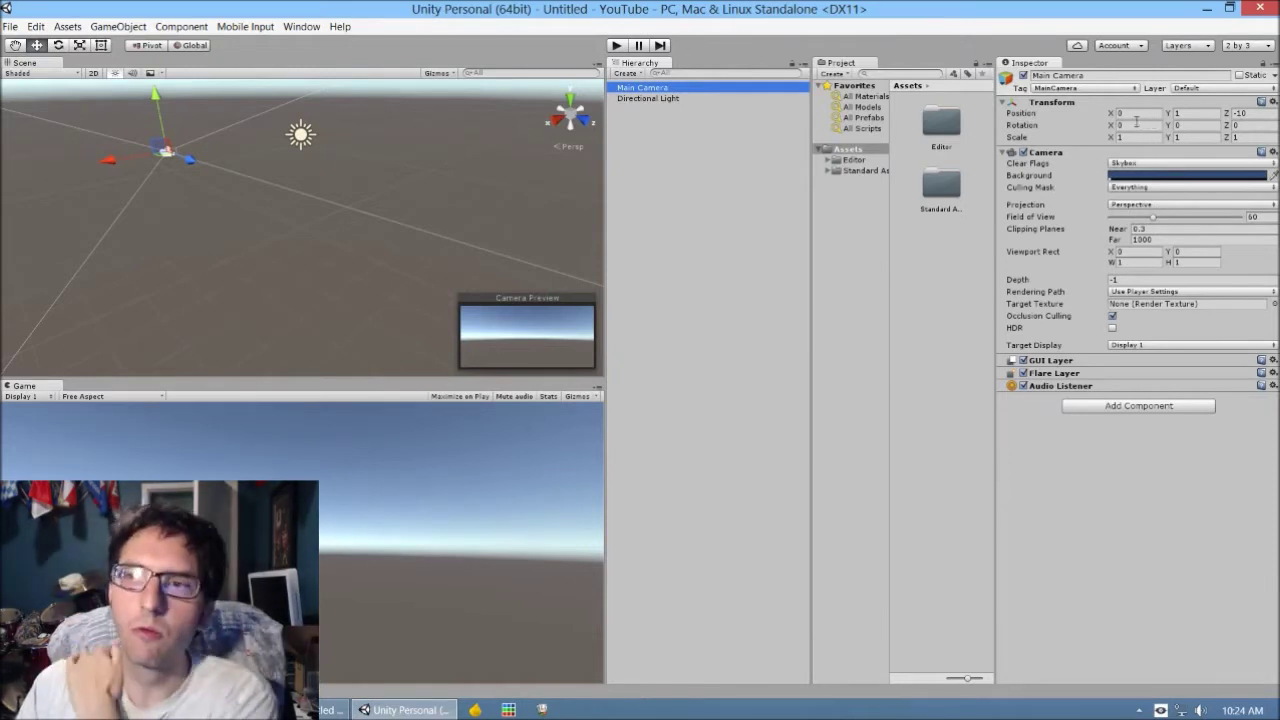
pyautogui.click(1125, 113)
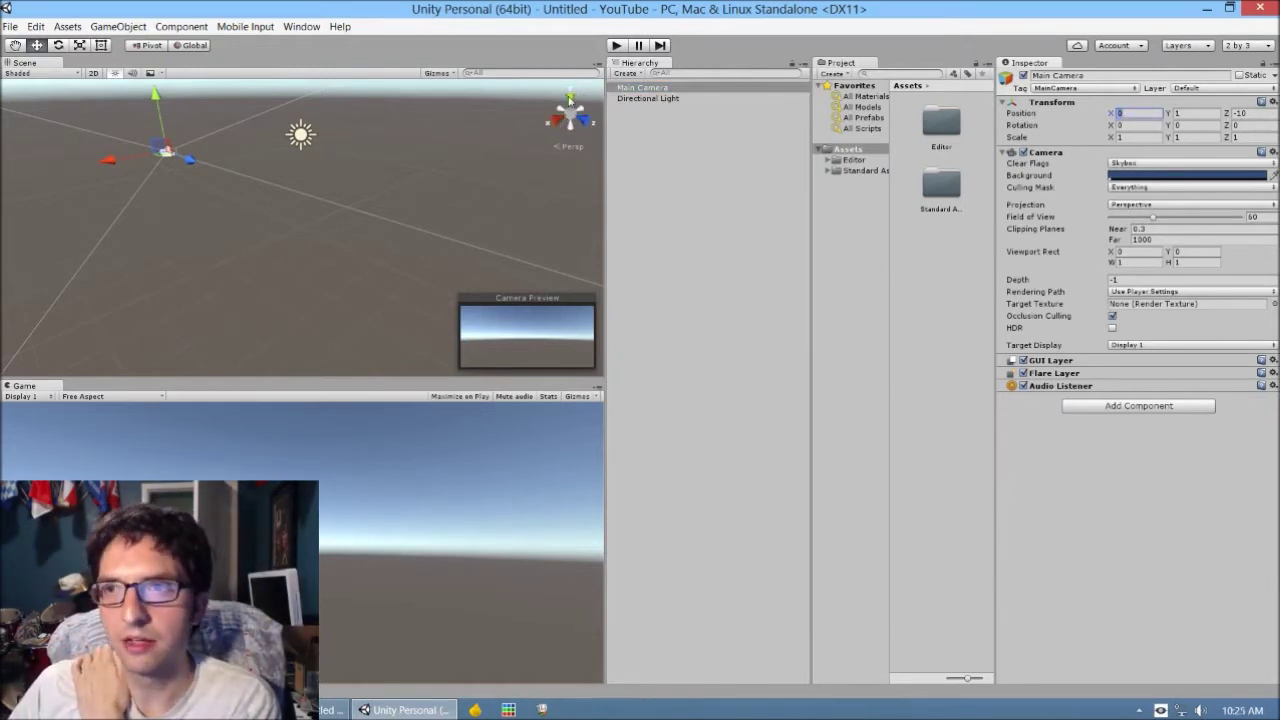
pyautogui.click(1183, 113)
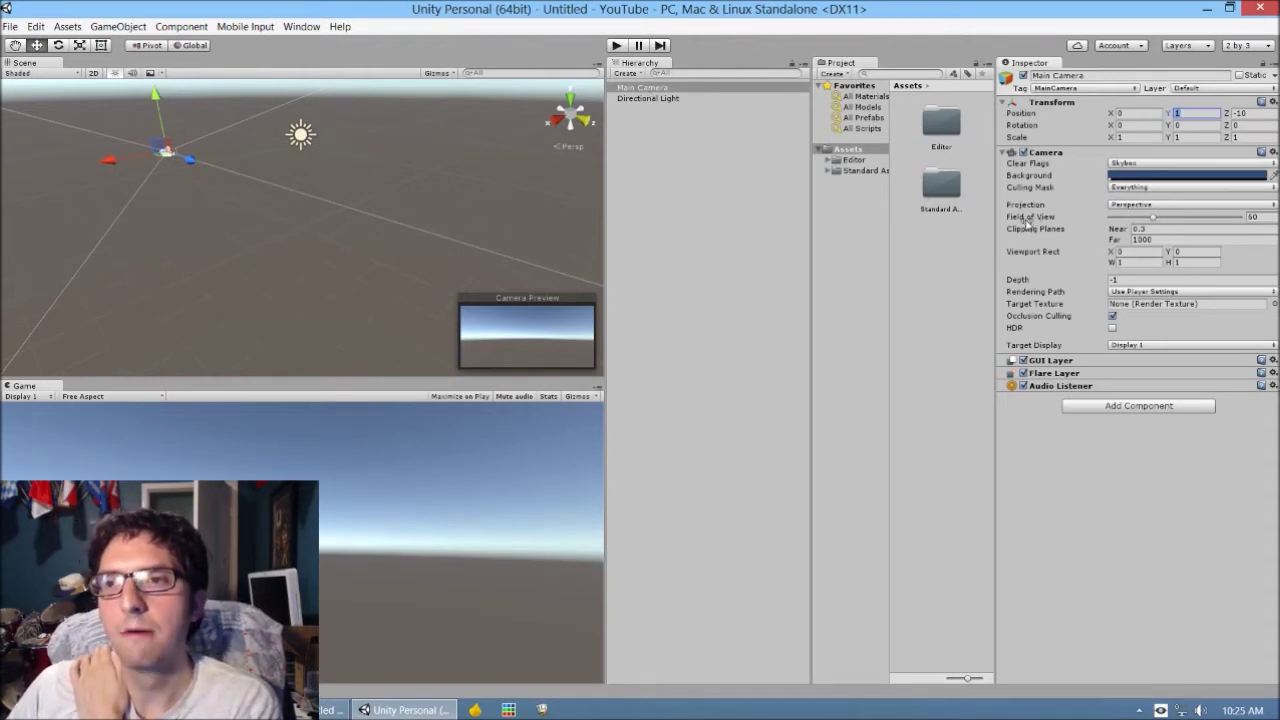
# Review the component settings of the Main Camera against those of the Directional Light, alternating between both objects
pyautogui.click(662, 98)
pyautogui.click(690, 88)
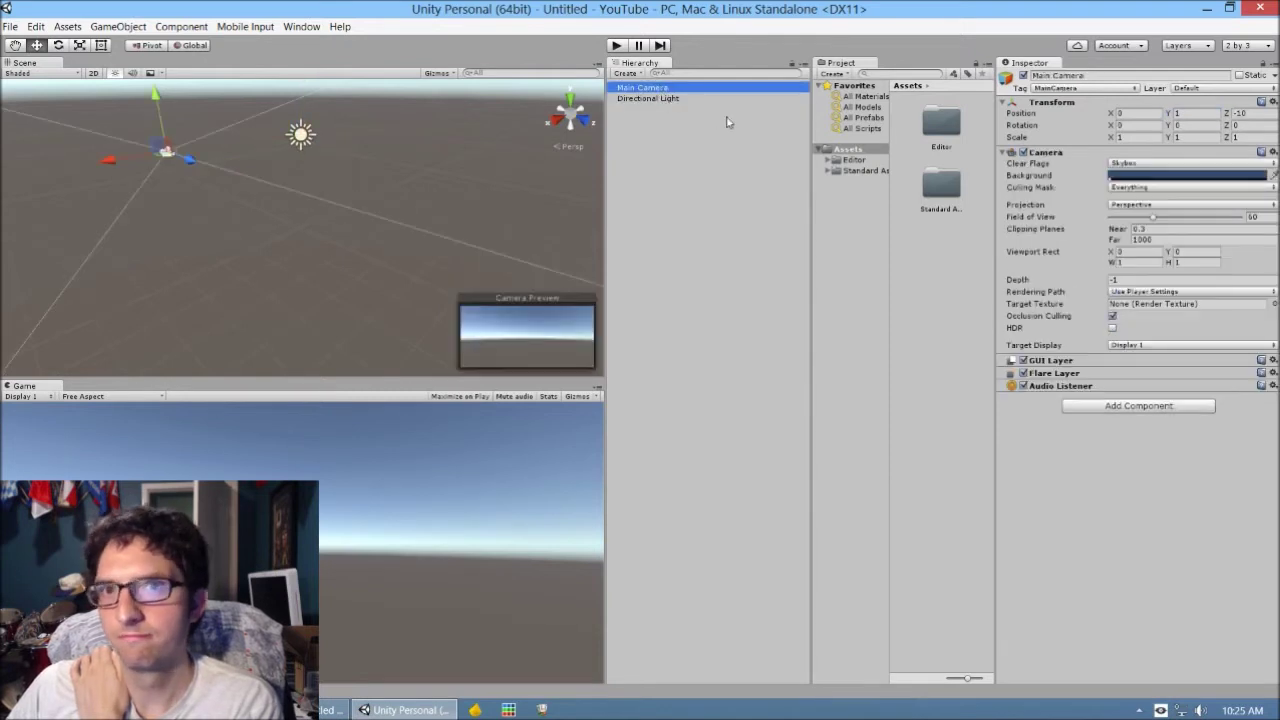
pyautogui.click(672, 99)
pyautogui.click(672, 88)
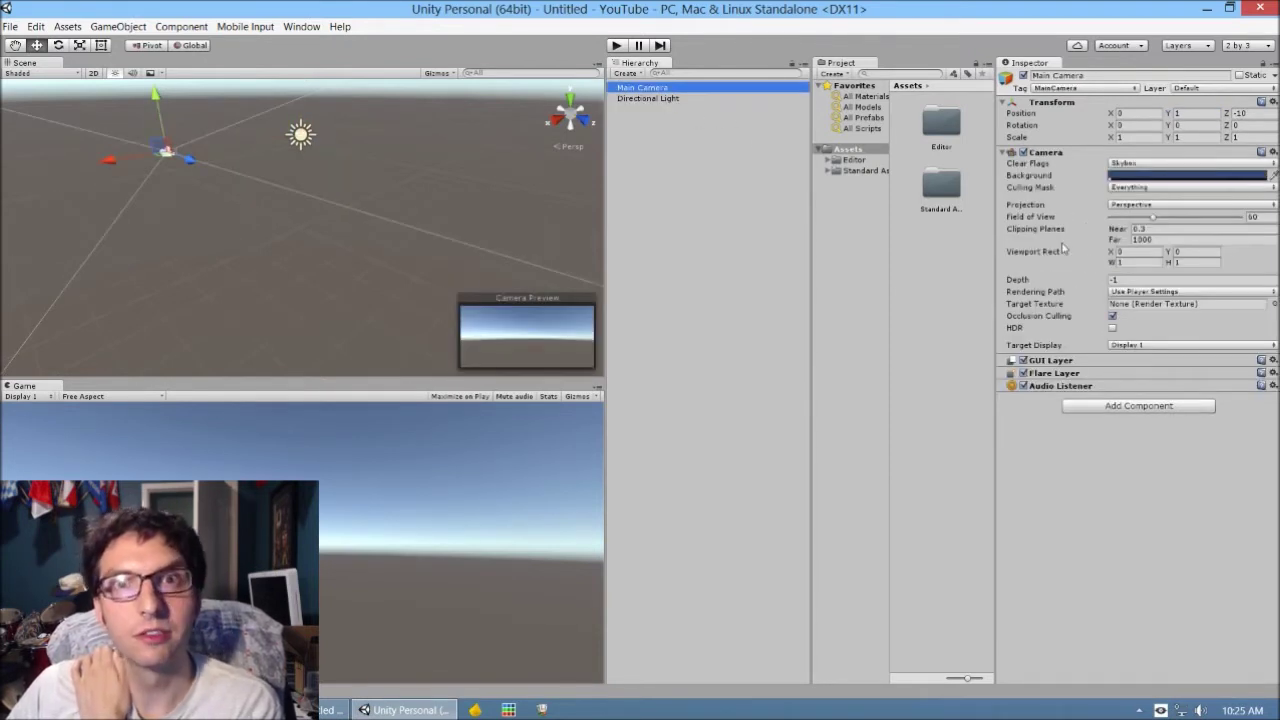
pyautogui.click(657, 102)
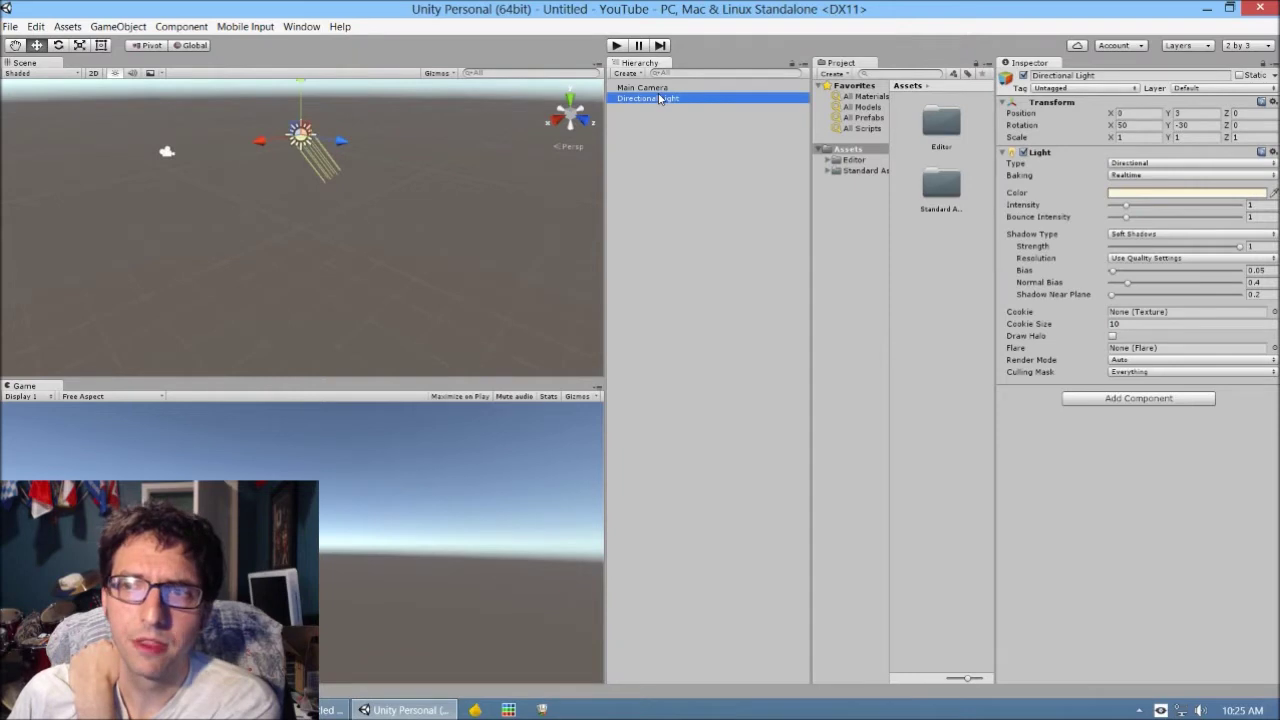
pyautogui.press('Up')
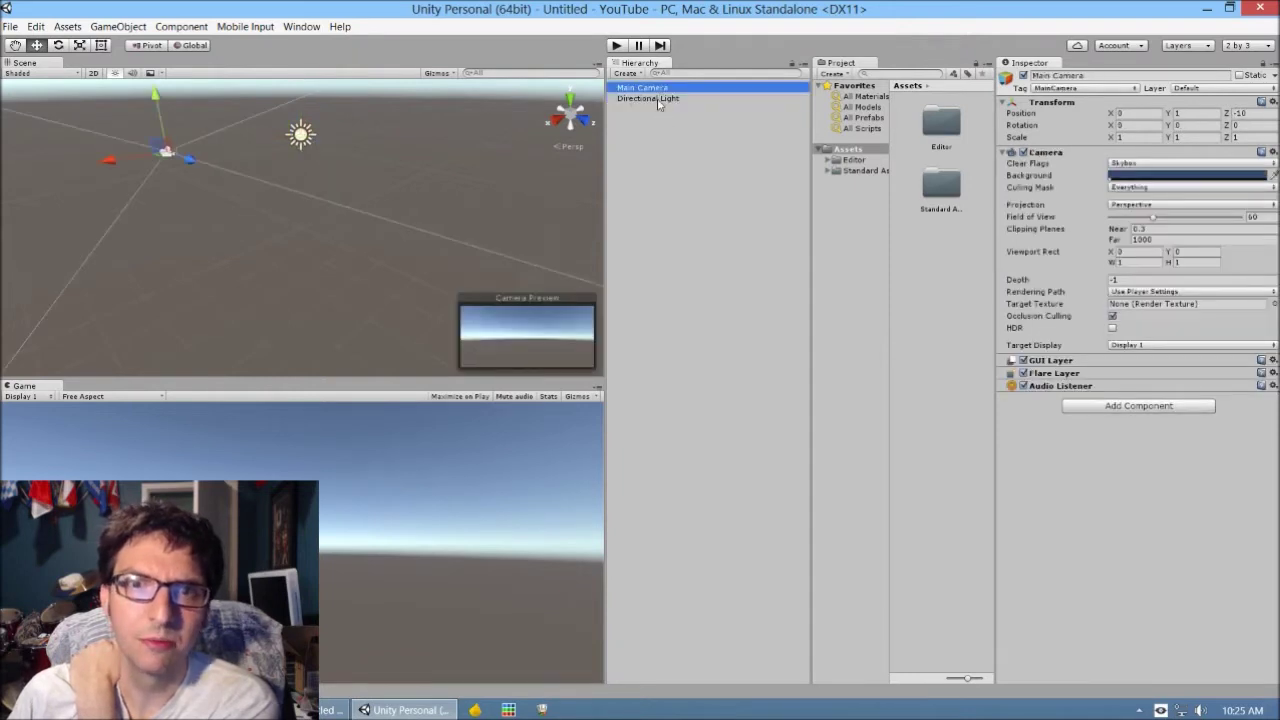
pyautogui.click(658, 102)
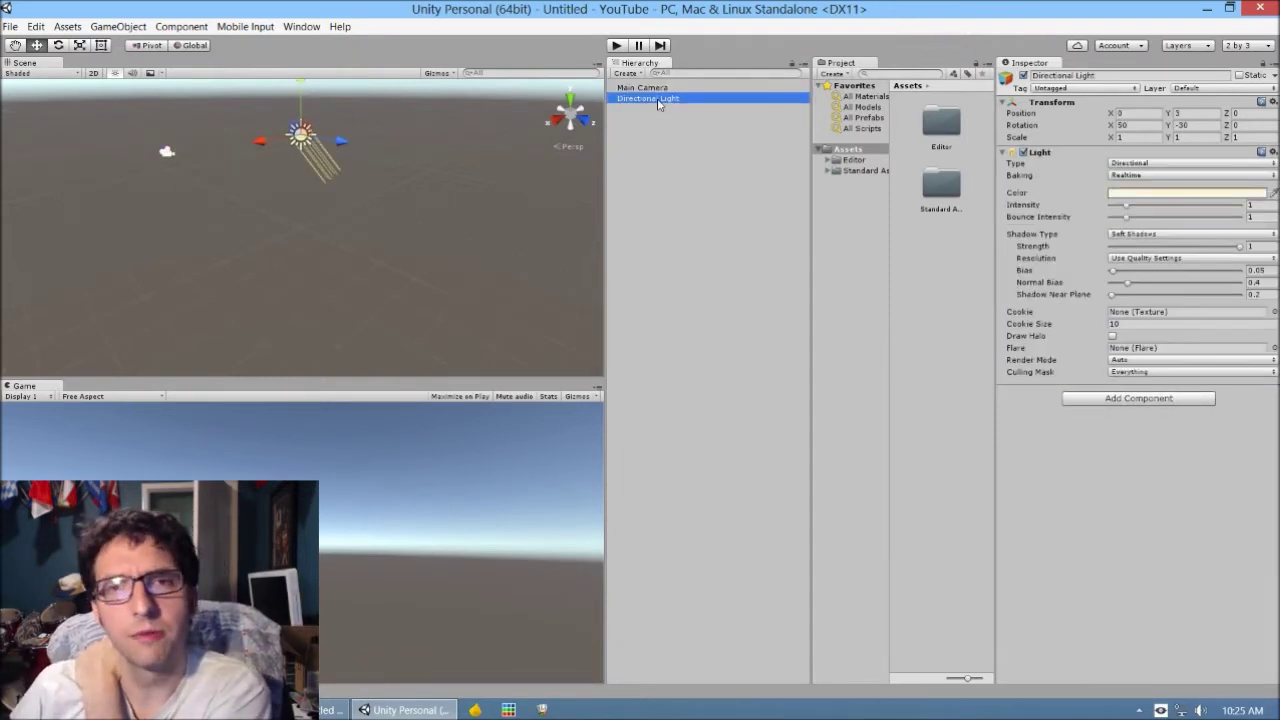
pyautogui.press('Up')
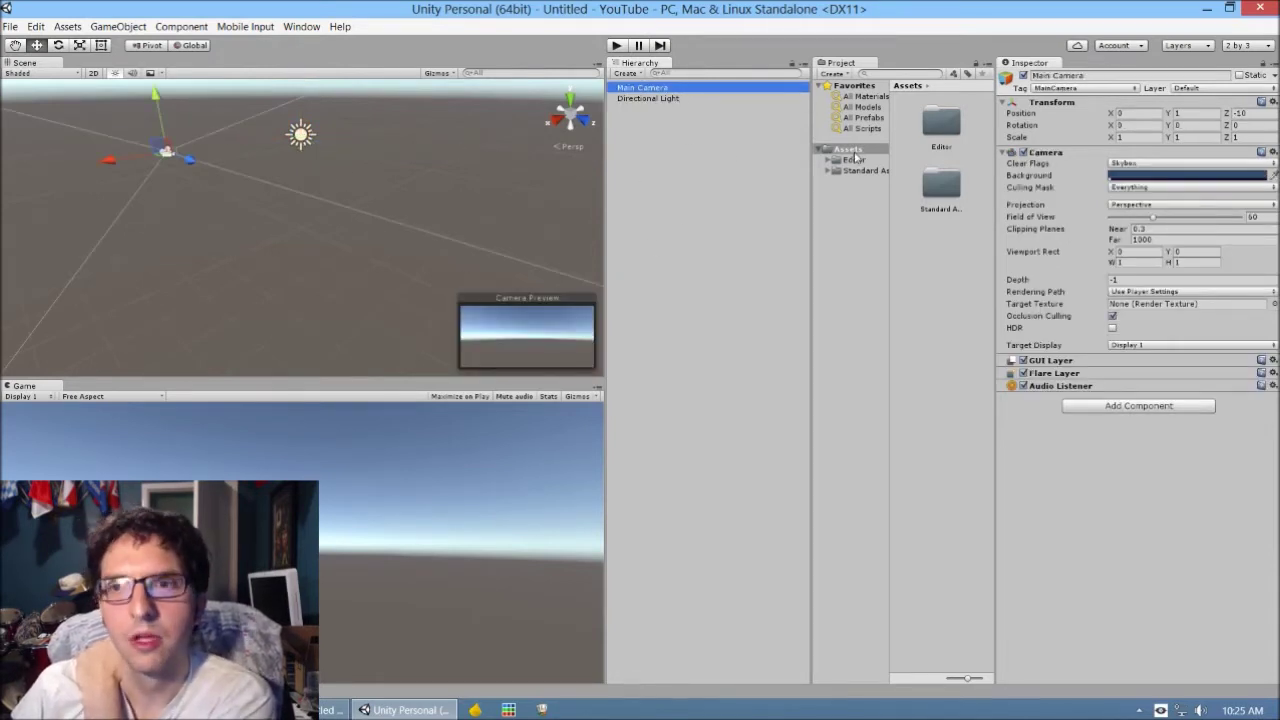
# Add a 3D Terrain object to the scene
pyautogui.click(627, 74)
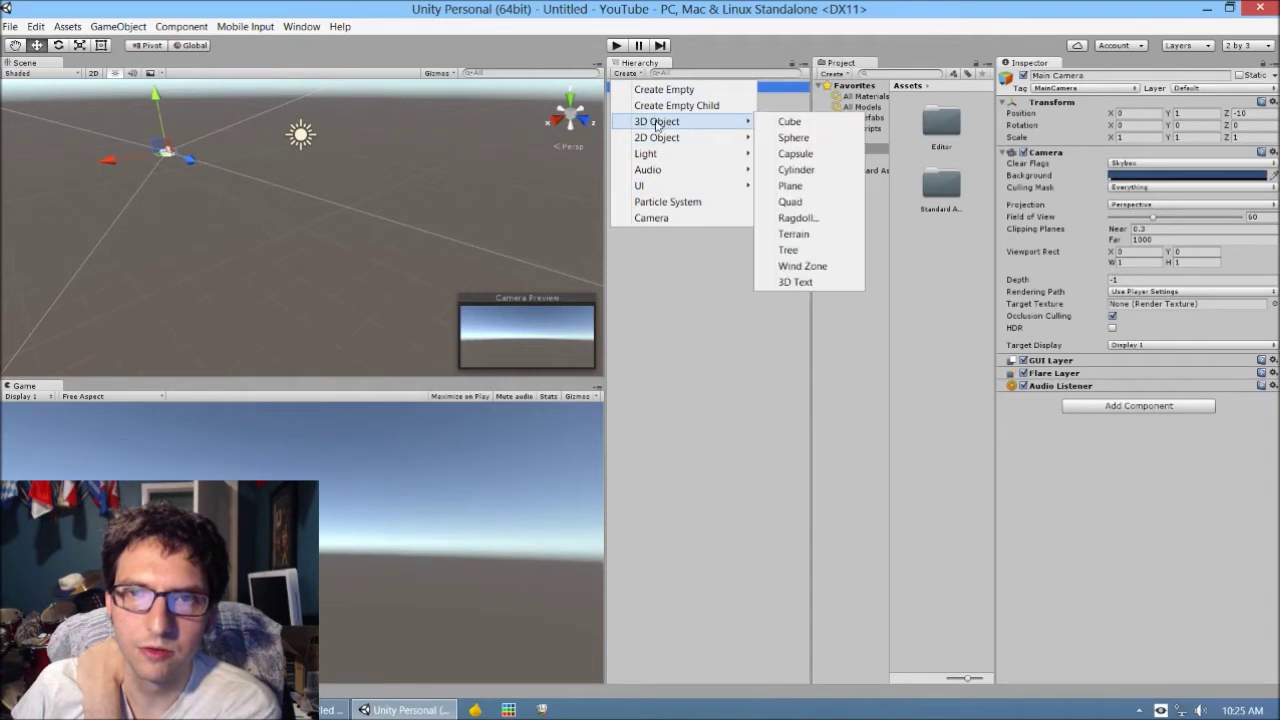
pyautogui.moveTo(664, 131)
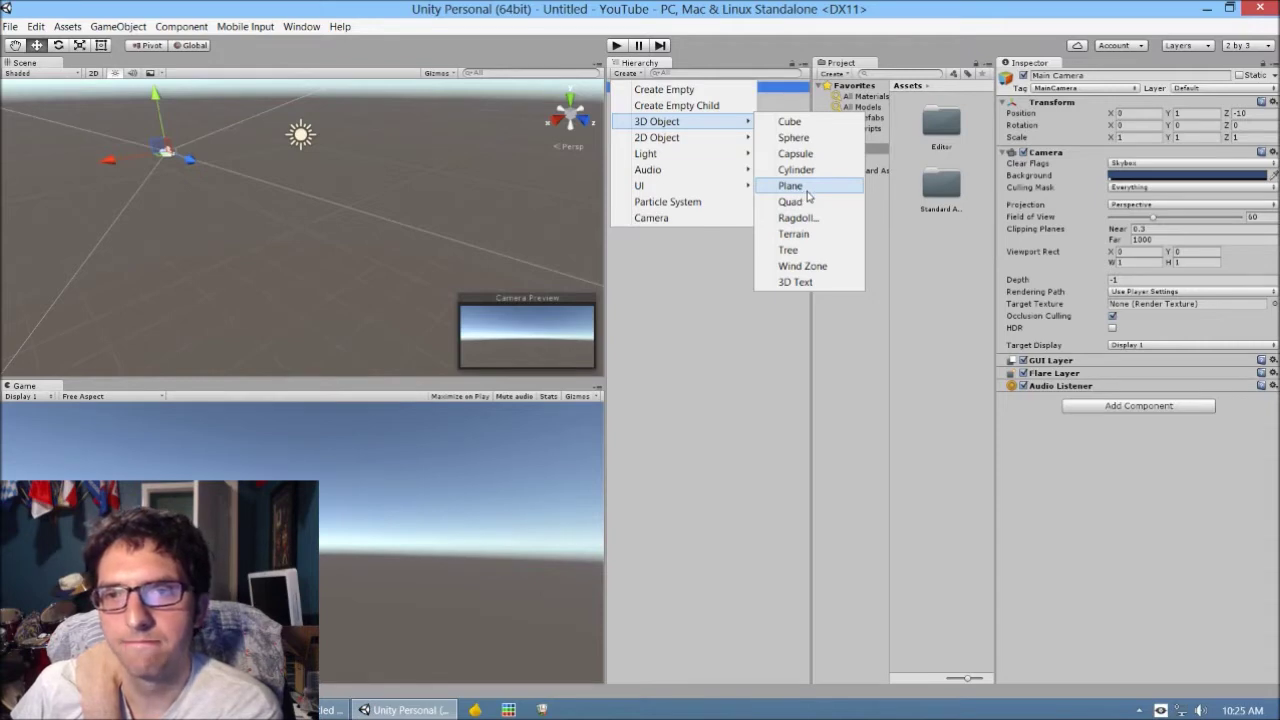
pyautogui.click(794, 234)
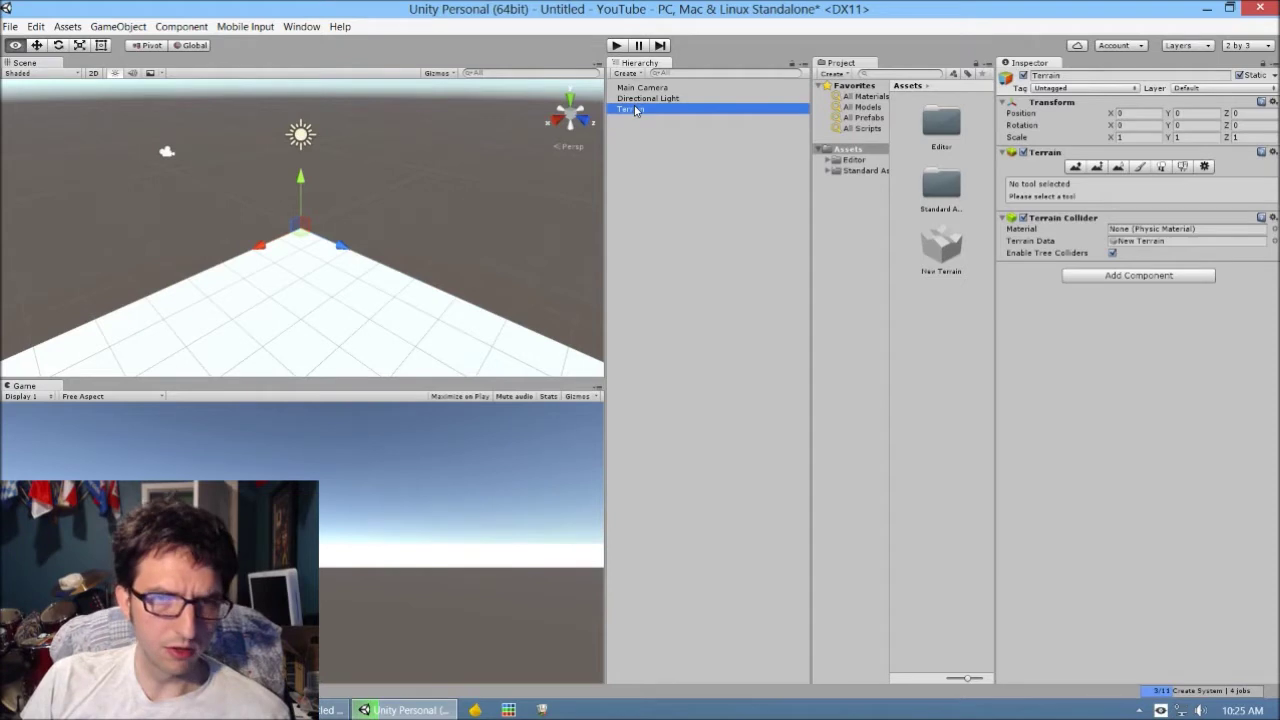
pyautogui.hotkey('alt', 'Tab')
pyautogui.hotkey('alt', 'Tab')
pyautogui.hotkey('alt', 'Tab')
pyautogui.hotkey('alt', 'Tab')
pyautogui.hotkey('alt', 'Tab')
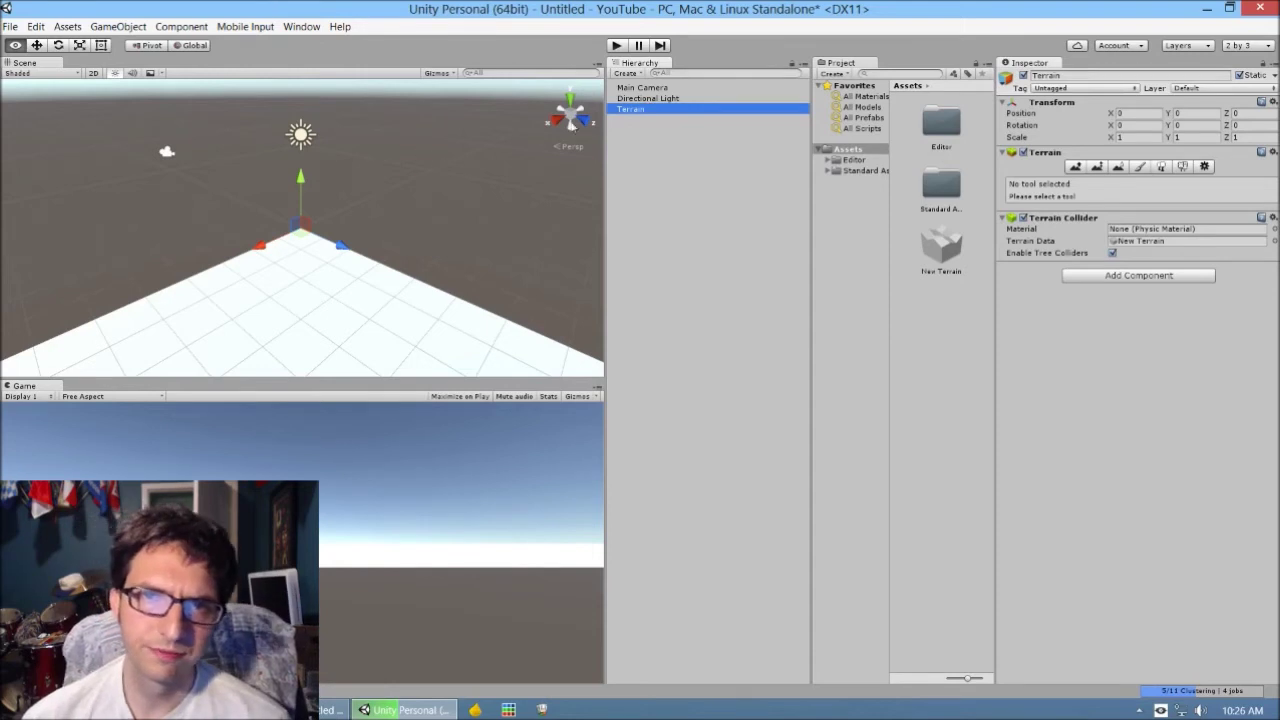
pyautogui.click(626, 74)
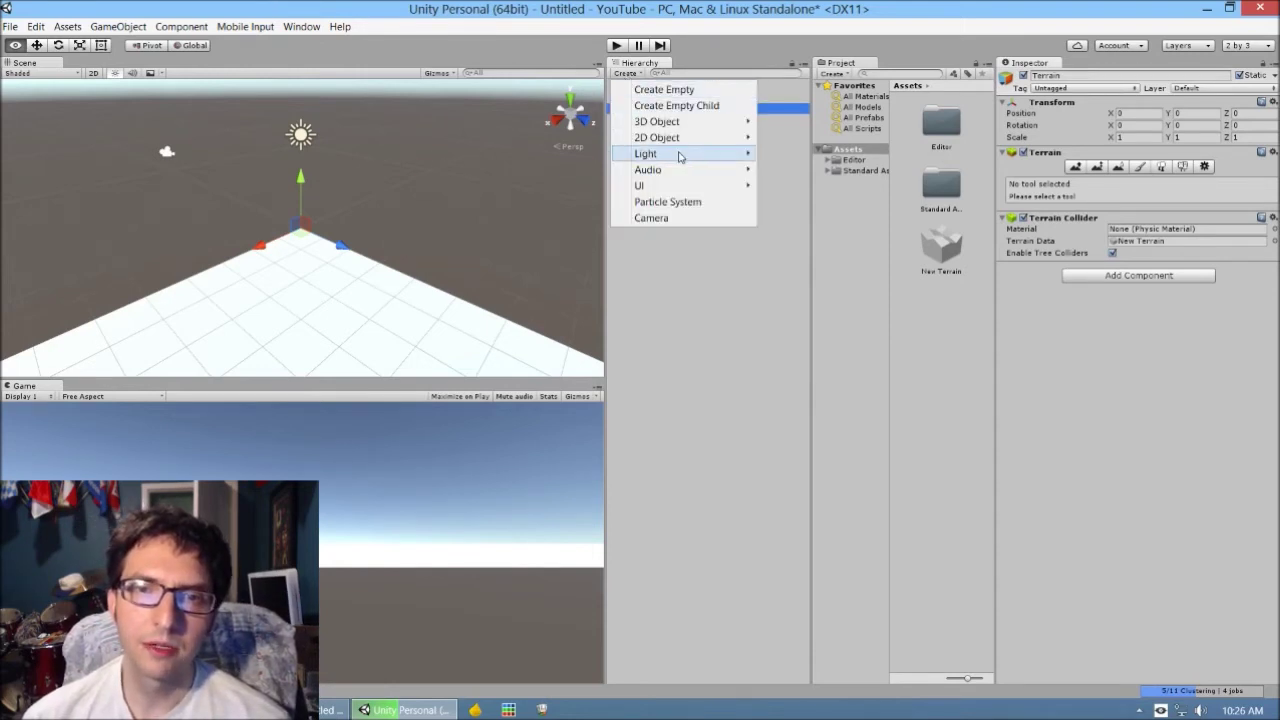
pyautogui.moveTo(718, 130)
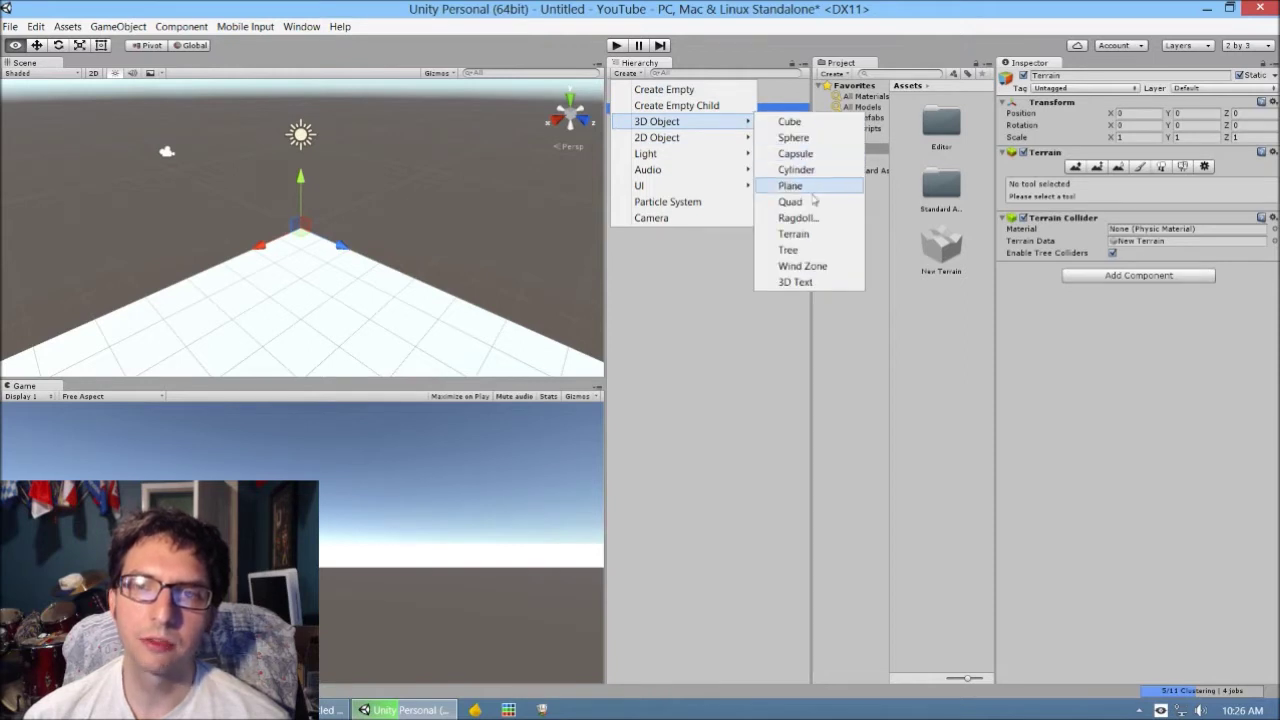
pyautogui.click(694, 329)
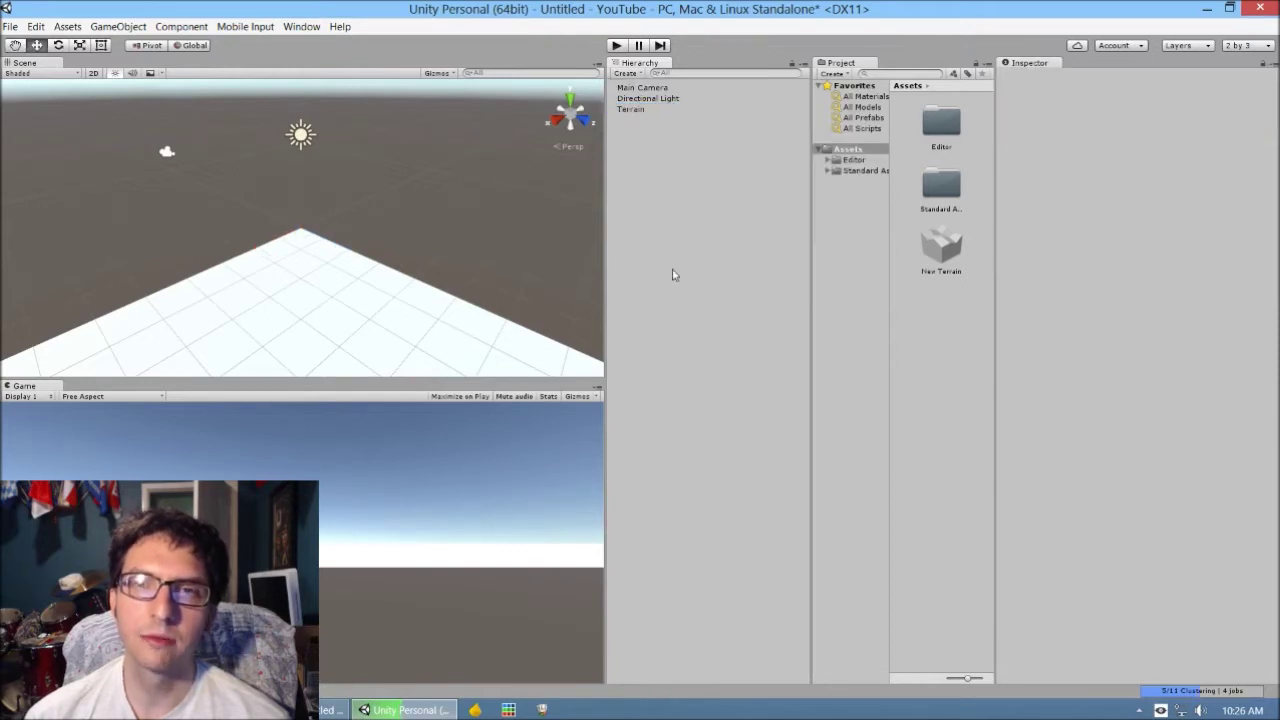
# Inspect the Terrain's components and compare them with the properties of the Directional Light and Main Camera
pyautogui.click(642, 110)
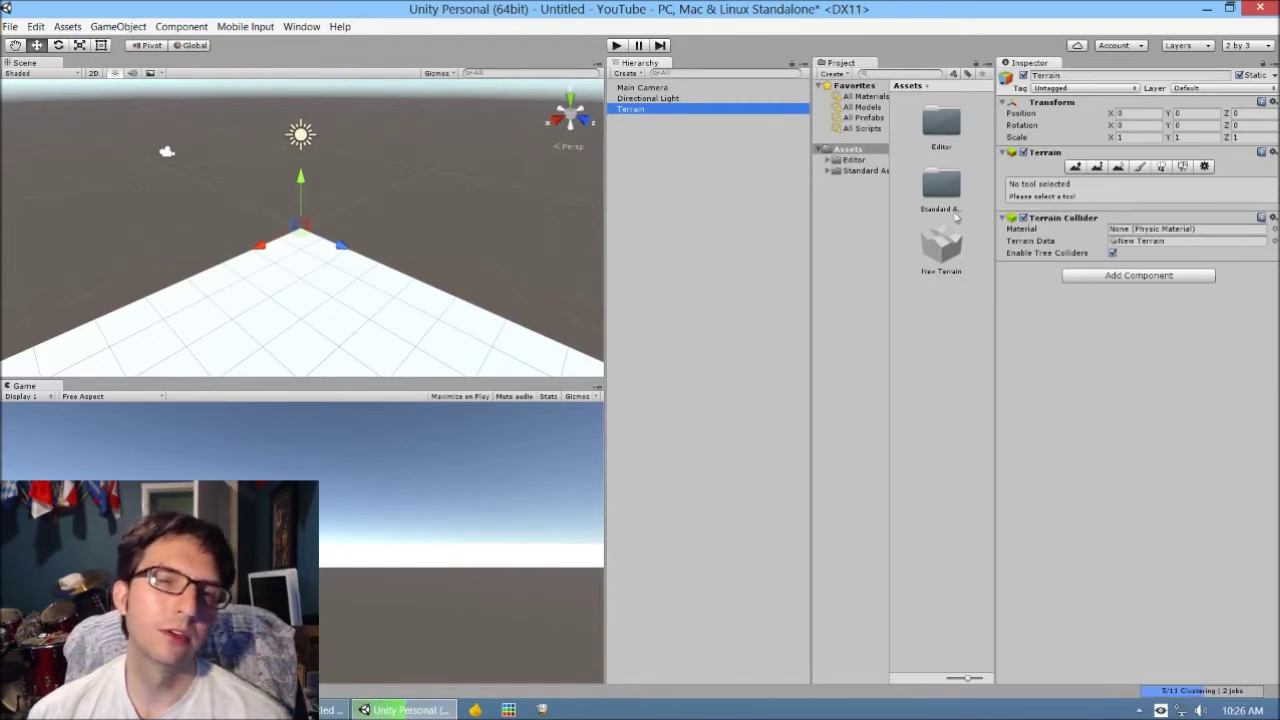
pyautogui.click(648, 98)
pyautogui.click(645, 88)
pyautogui.click(645, 110)
pyautogui.click(645, 99)
pyautogui.click(643, 88)
pyautogui.click(646, 118)
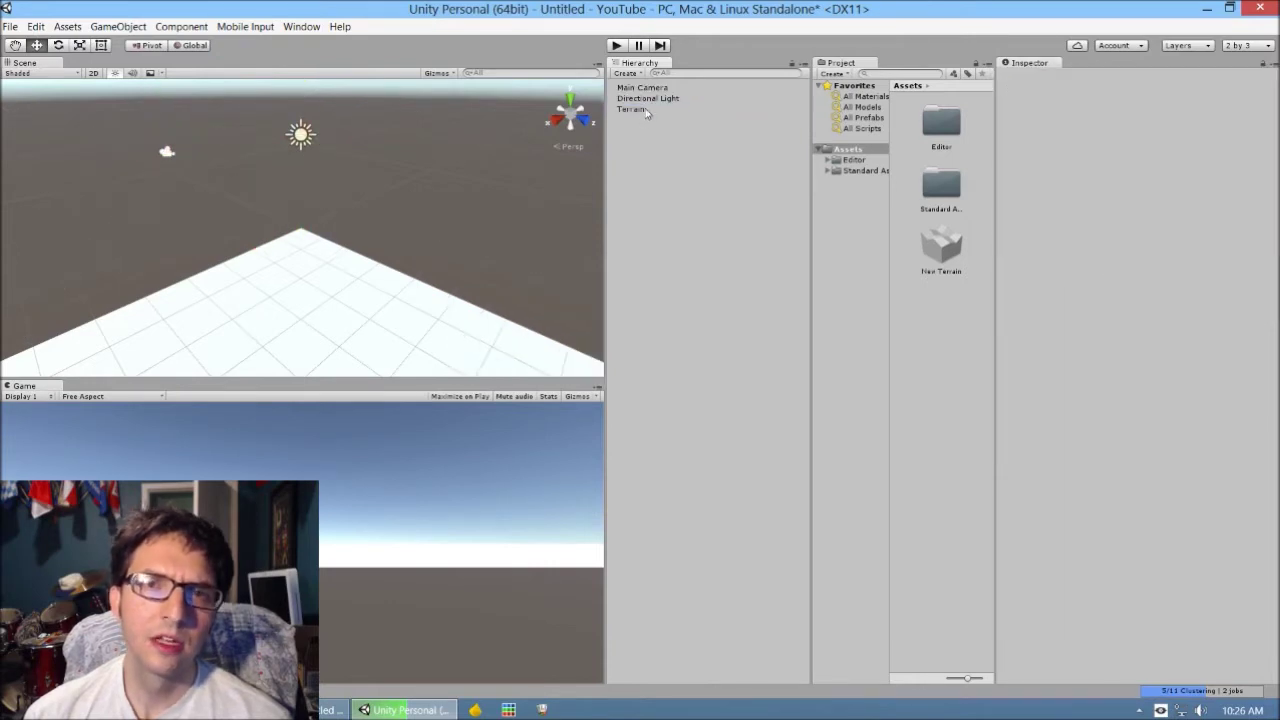
pyautogui.click(644, 110)
pyautogui.click(638, 88)
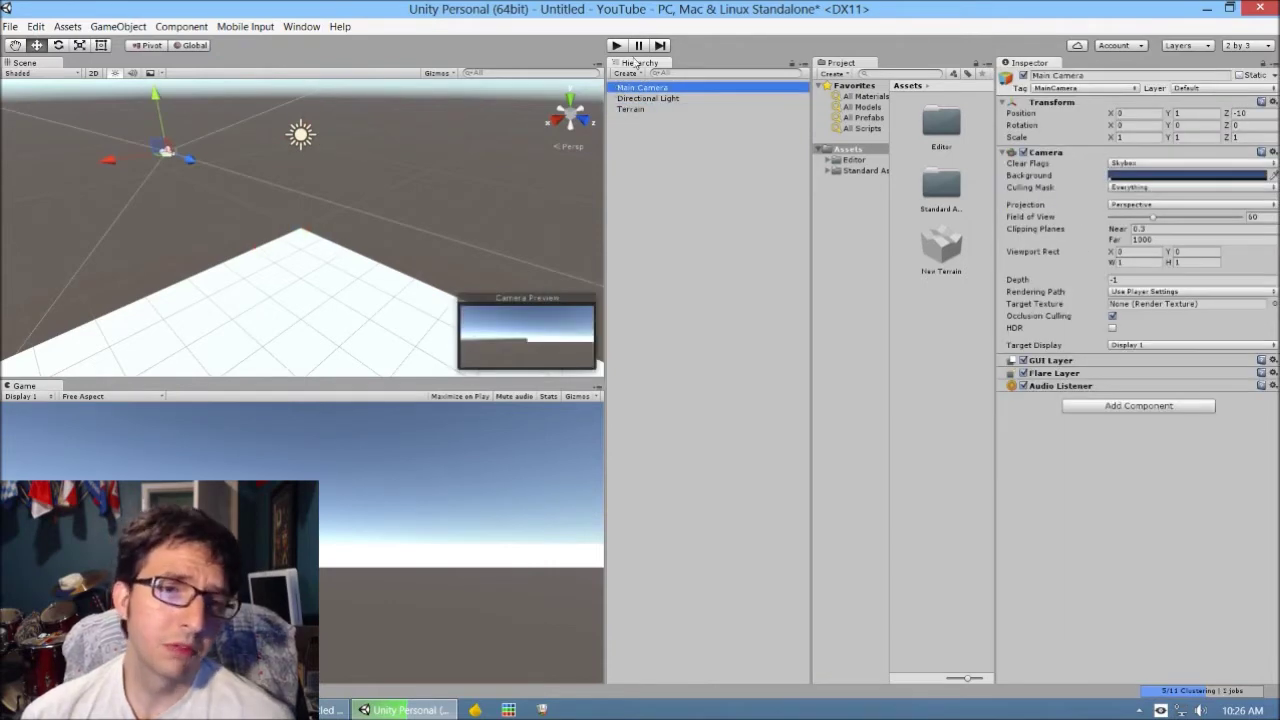
# Test the scene in play mode with Maximize on Play enabled for the Game view, and stop the playback
pyautogui.click(615, 46)
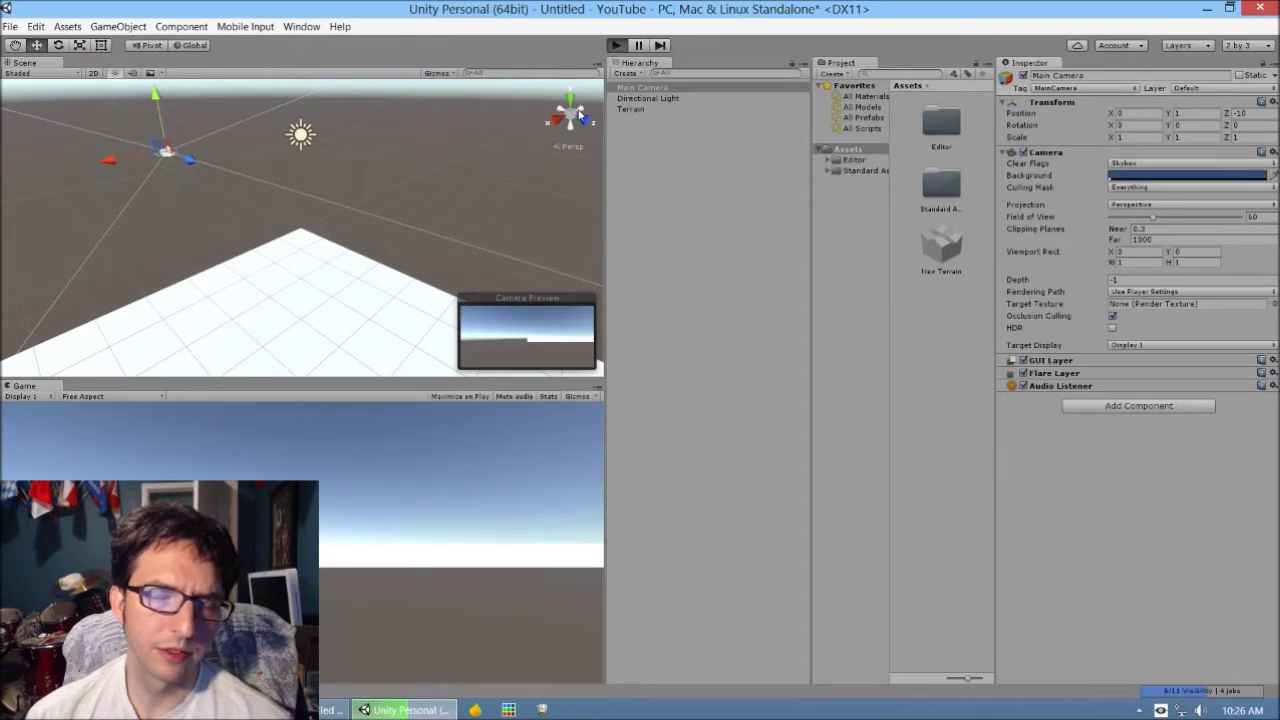
pyautogui.click(616, 46)
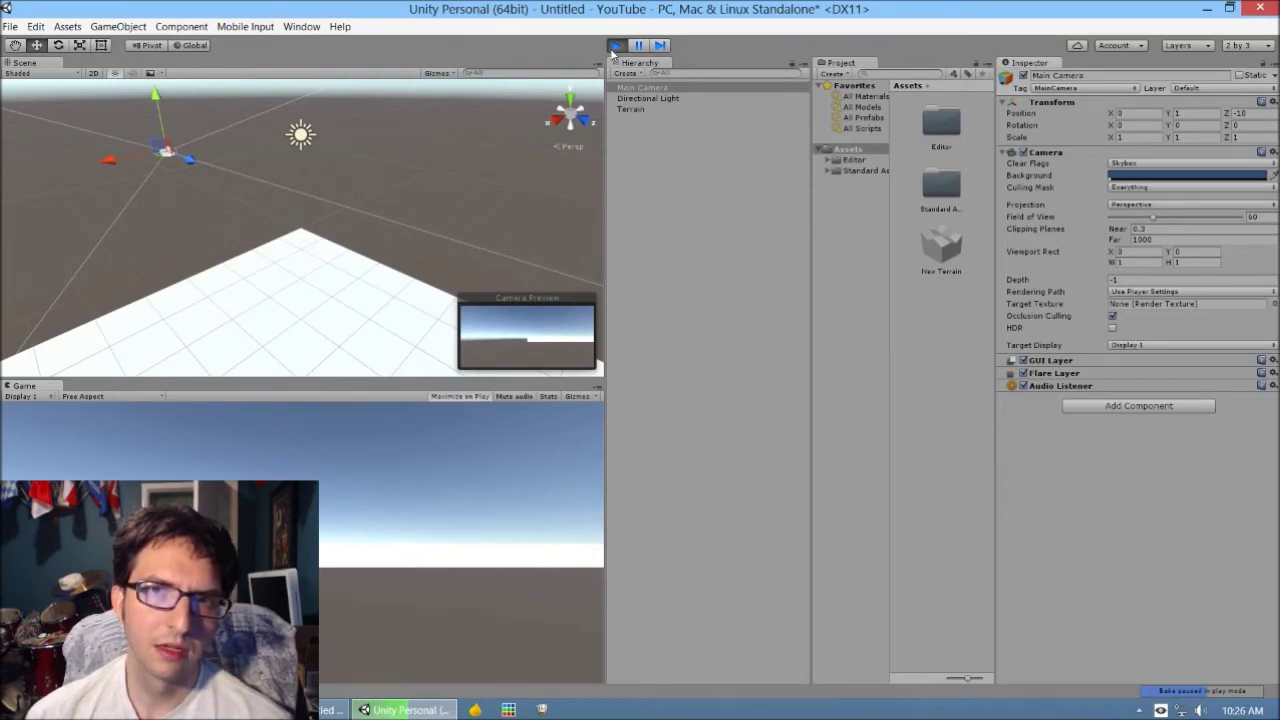
pyautogui.click(616, 46)
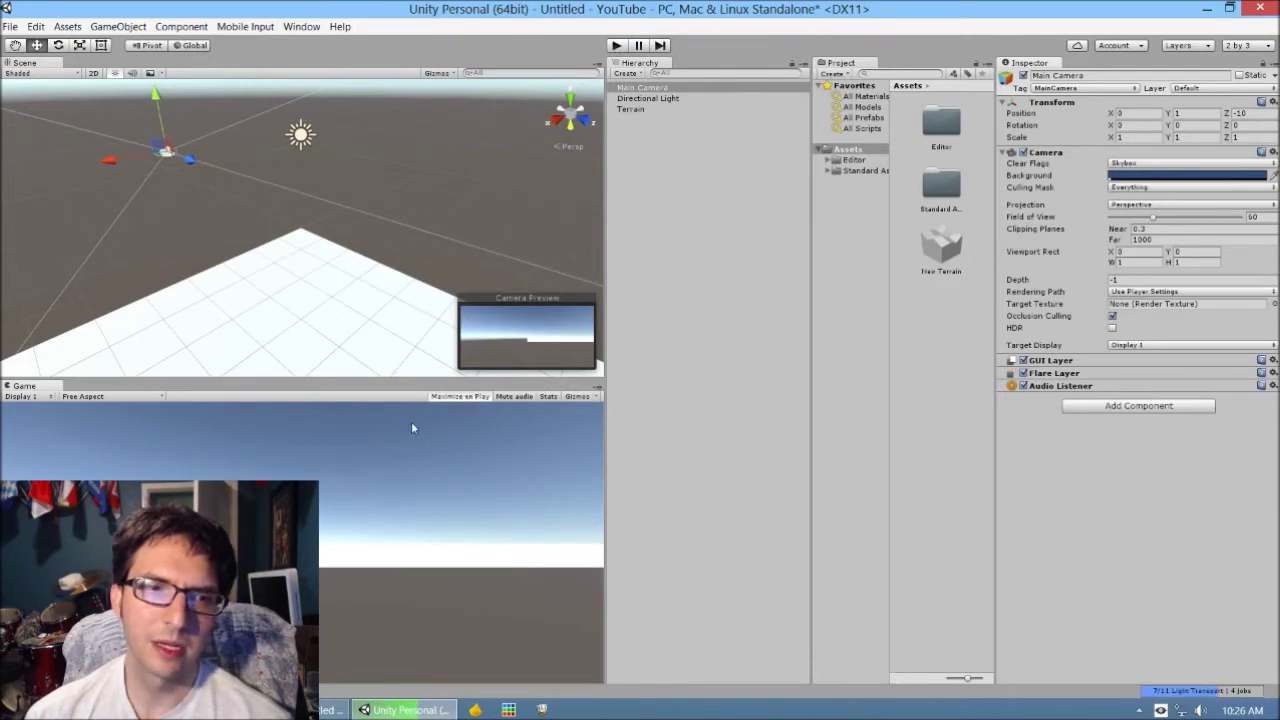
pyautogui.click(615, 45)
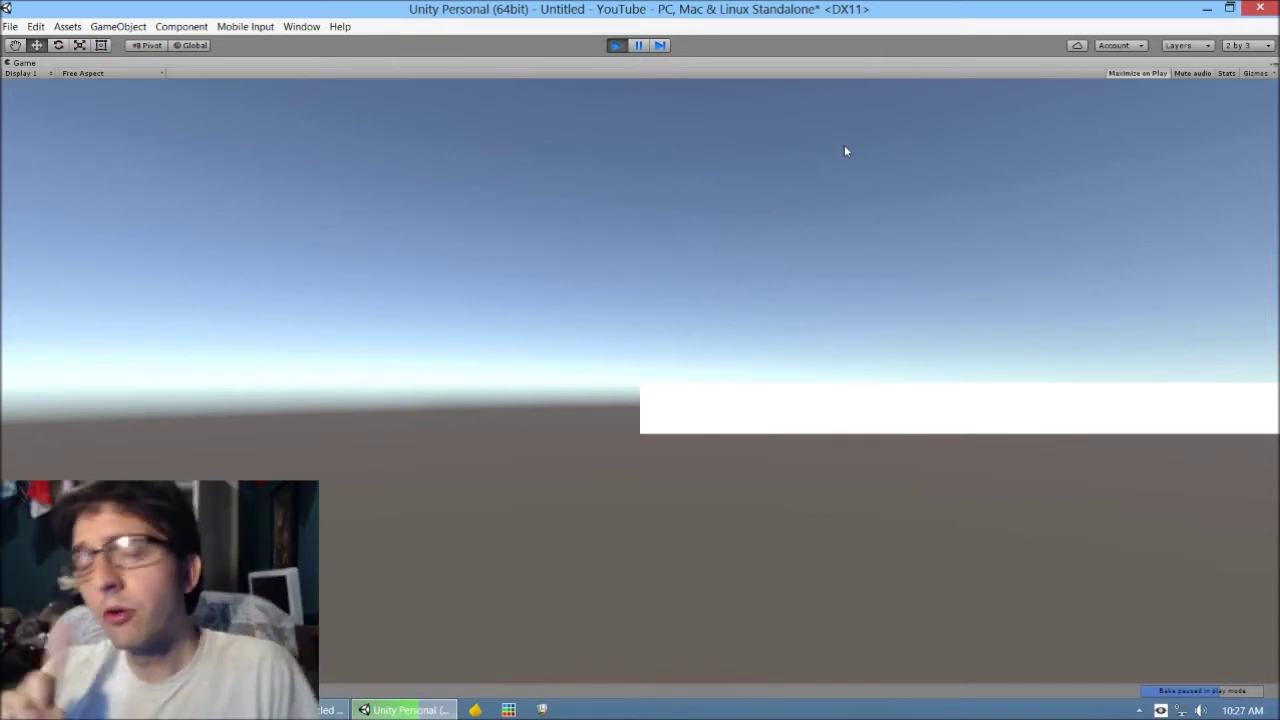
pyautogui.click(616, 47)
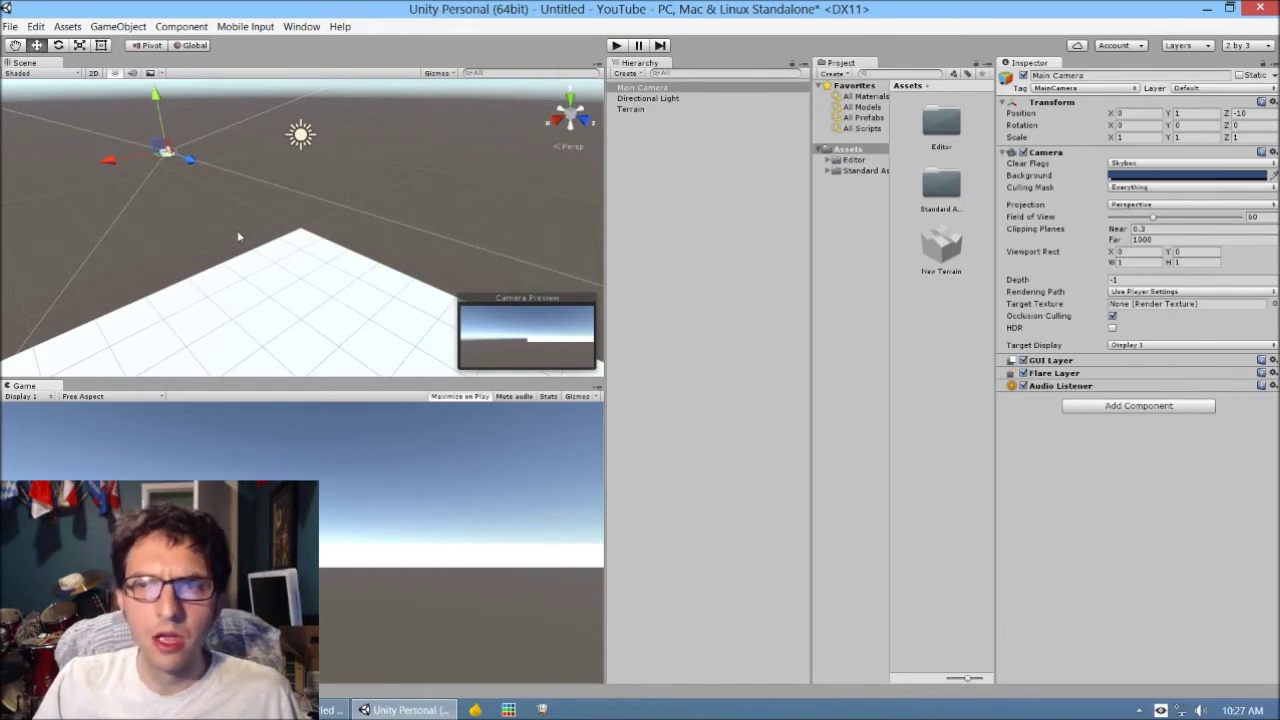
# Examine how the scene's Terrain relates to the New Terrain asset and the Editor and Standard Assets folders in the project
pyautogui.click(632, 109)
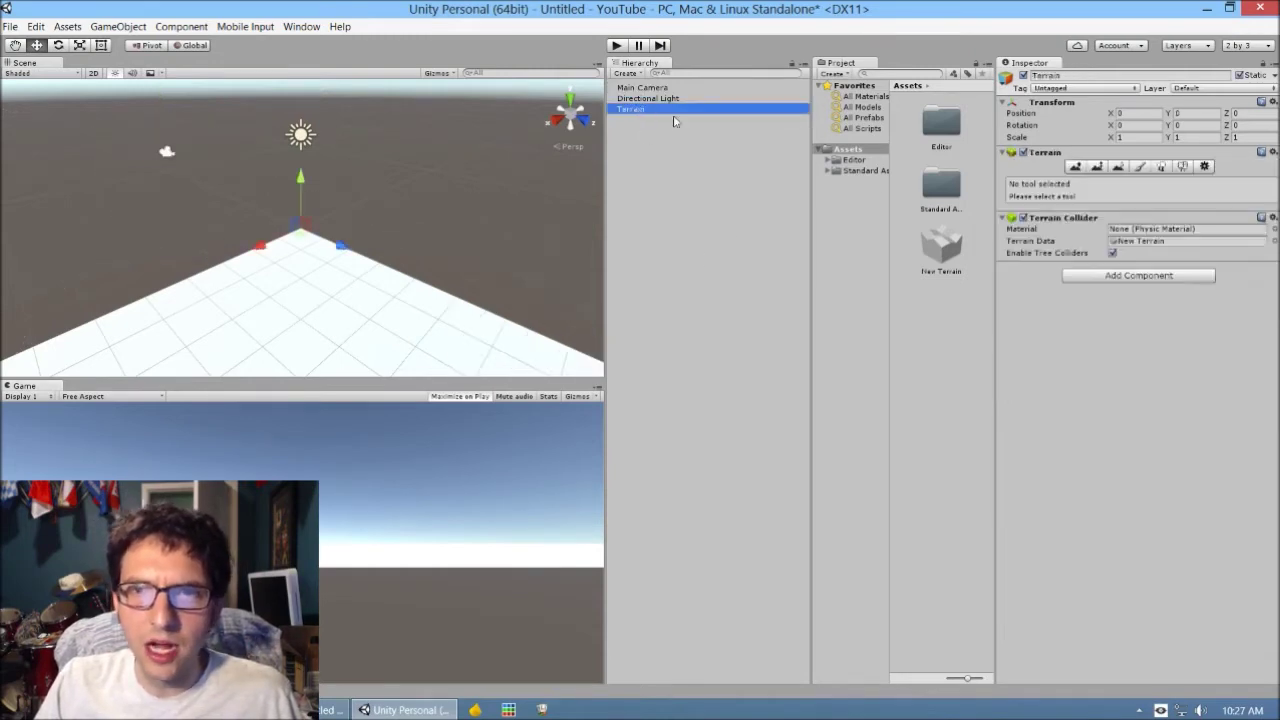
pyautogui.click(886, 64)
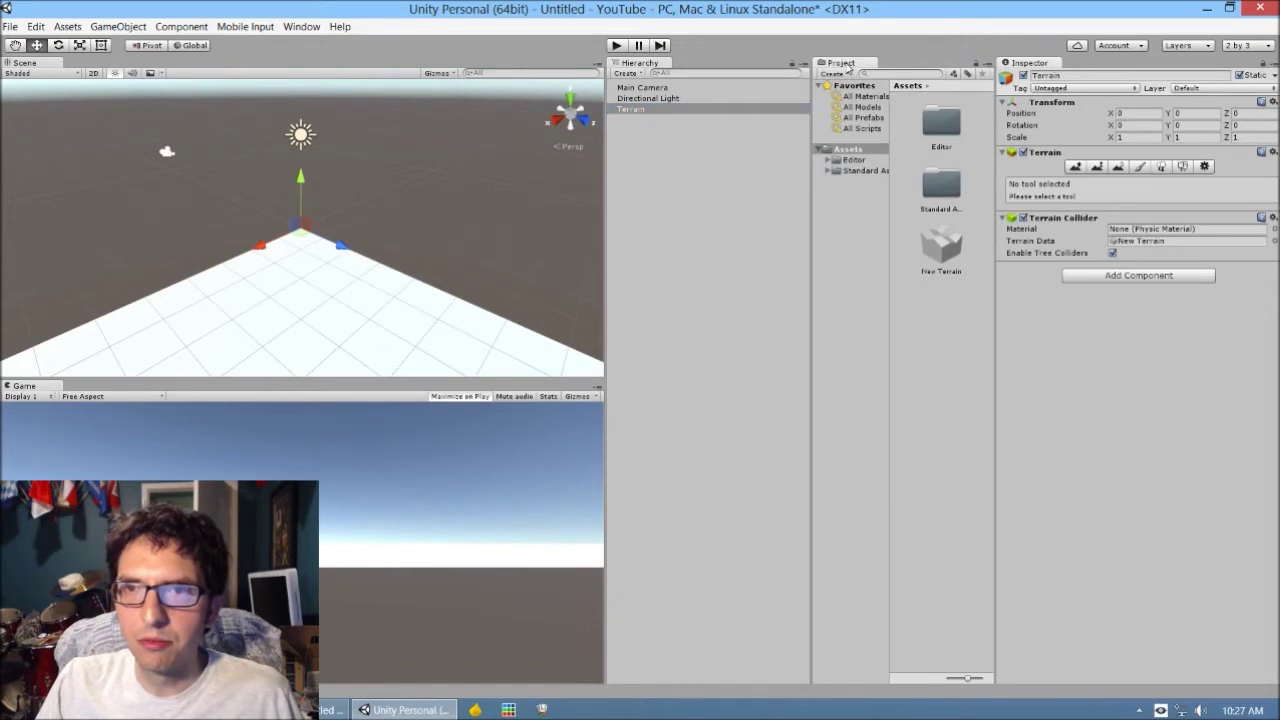
pyautogui.click(941, 246)
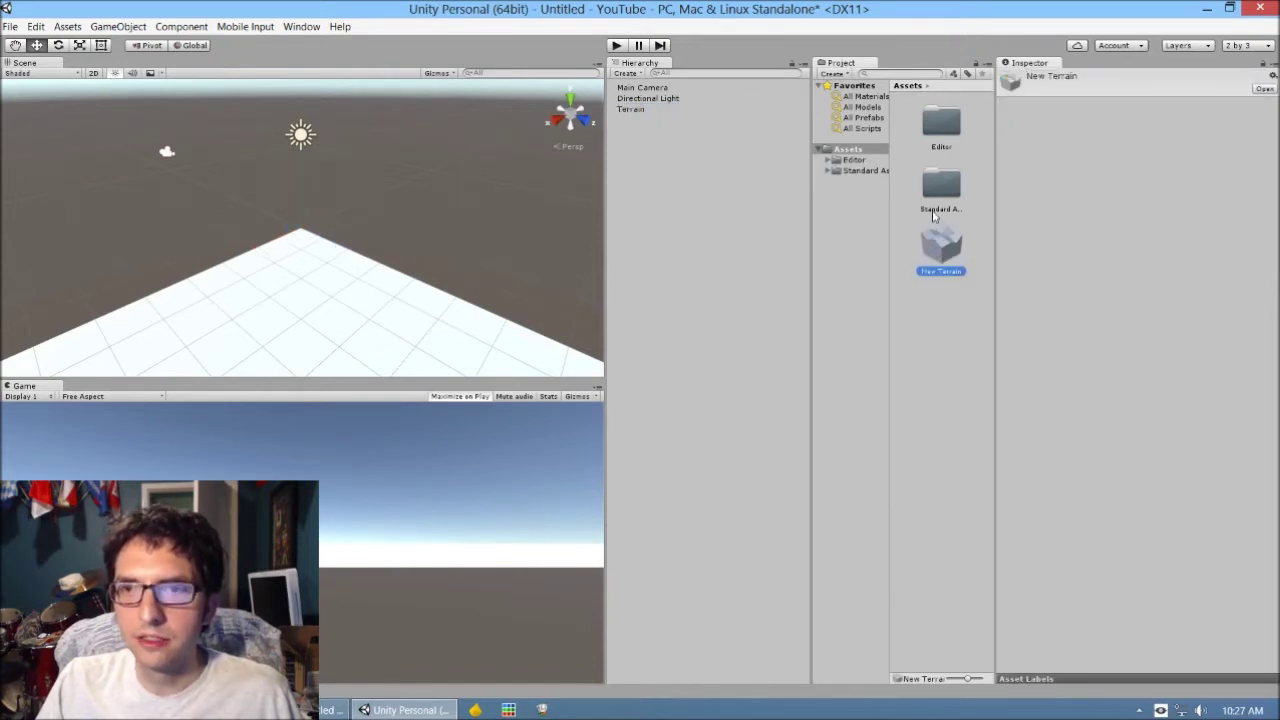
pyautogui.click(932, 190)
pyautogui.click(932, 126)
pyautogui.click(941, 245)
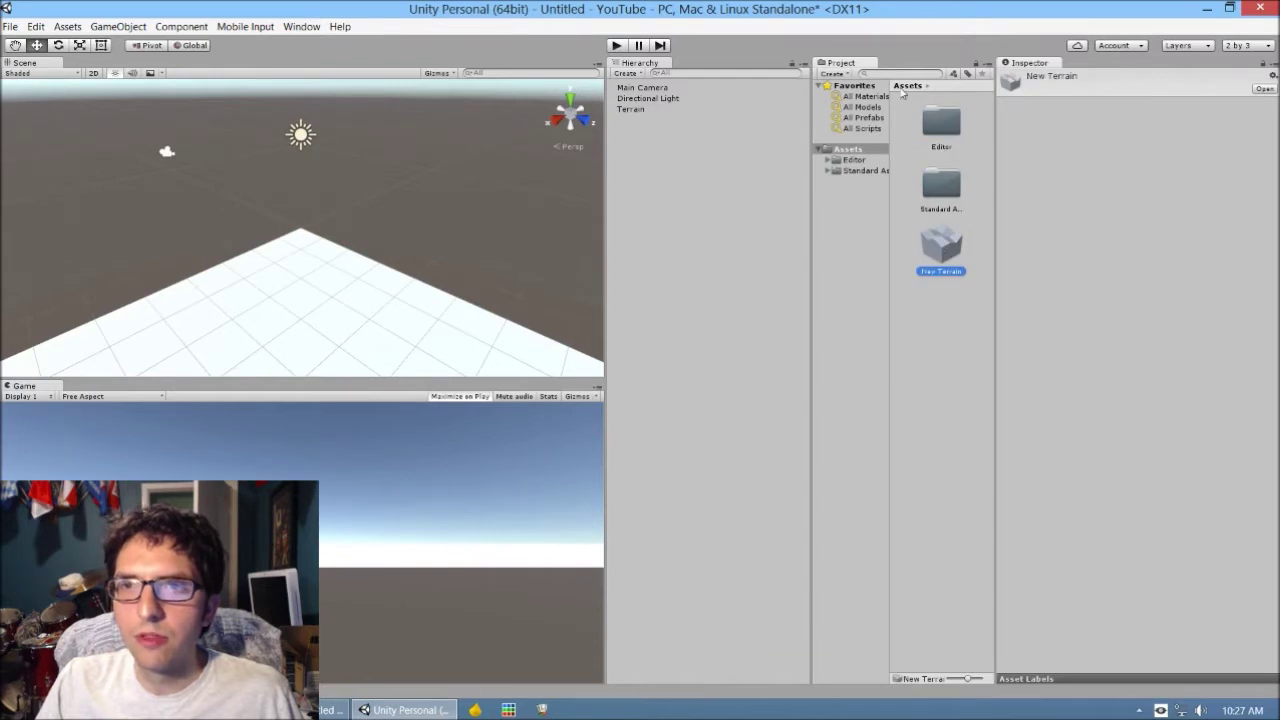
pyautogui.click(946, 126)
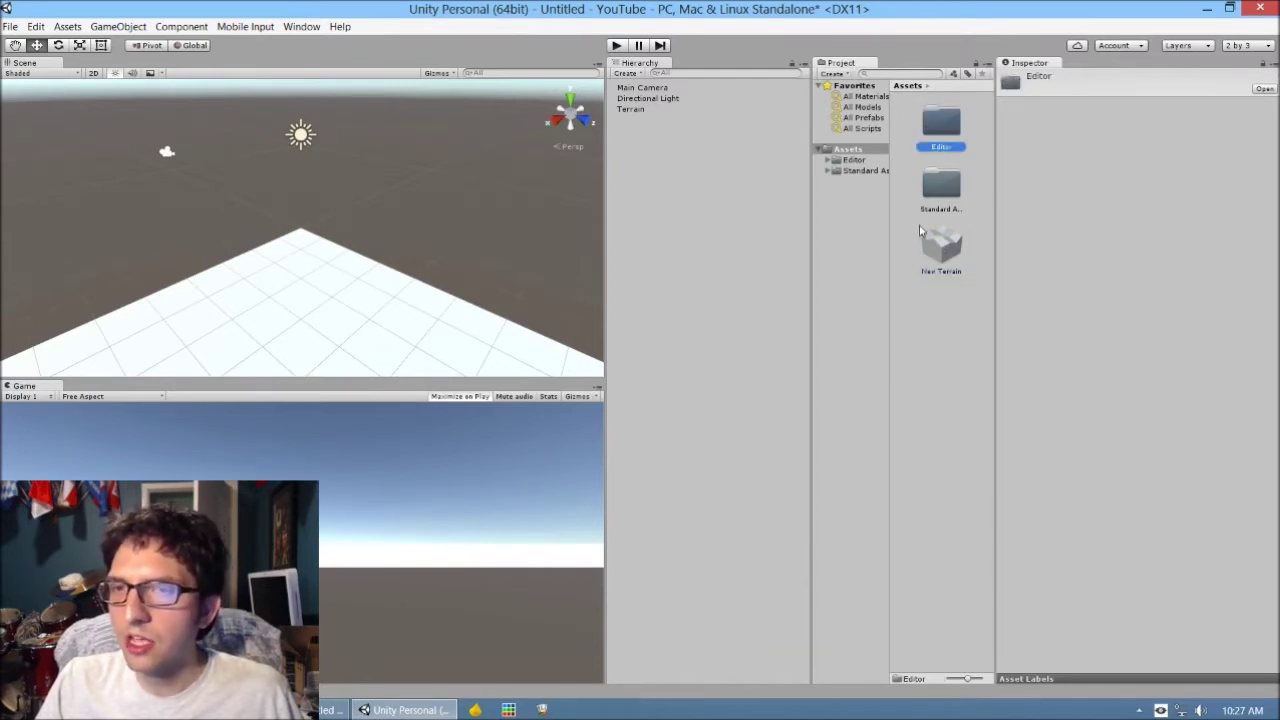
pyautogui.click(971, 261)
pyautogui.click(962, 258)
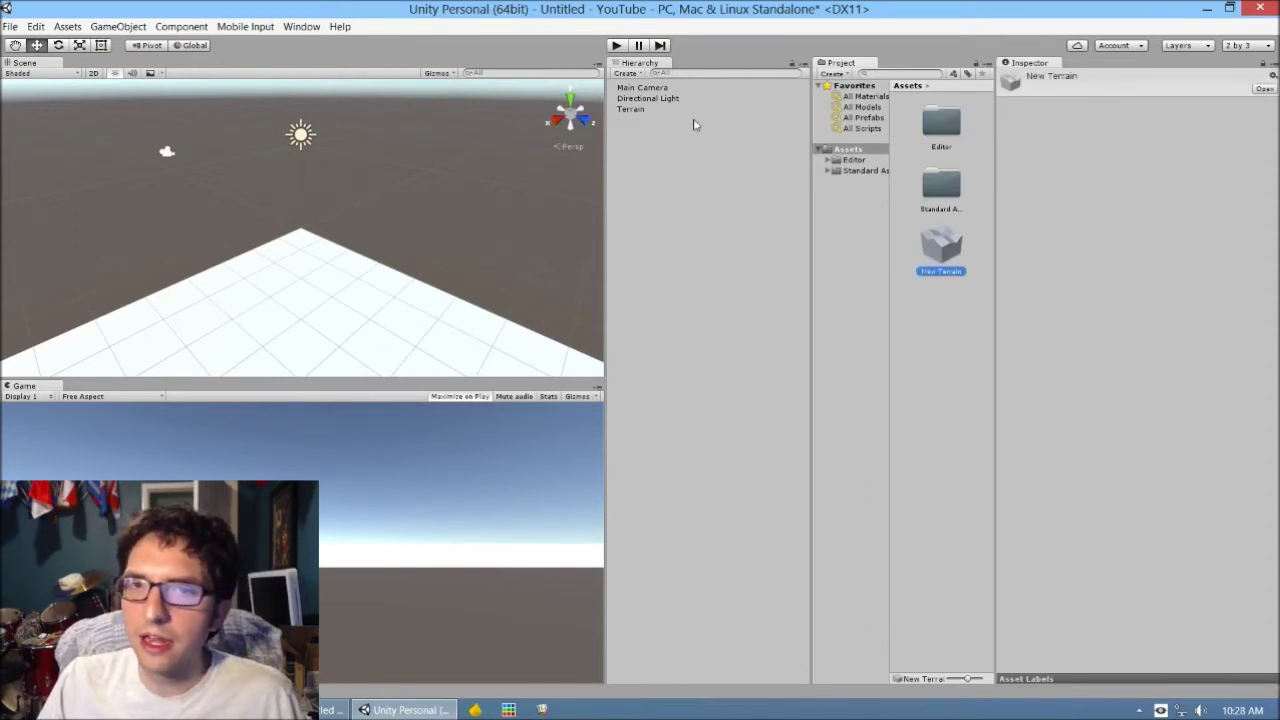
pyautogui.click(650, 88)
pyautogui.click(650, 122)
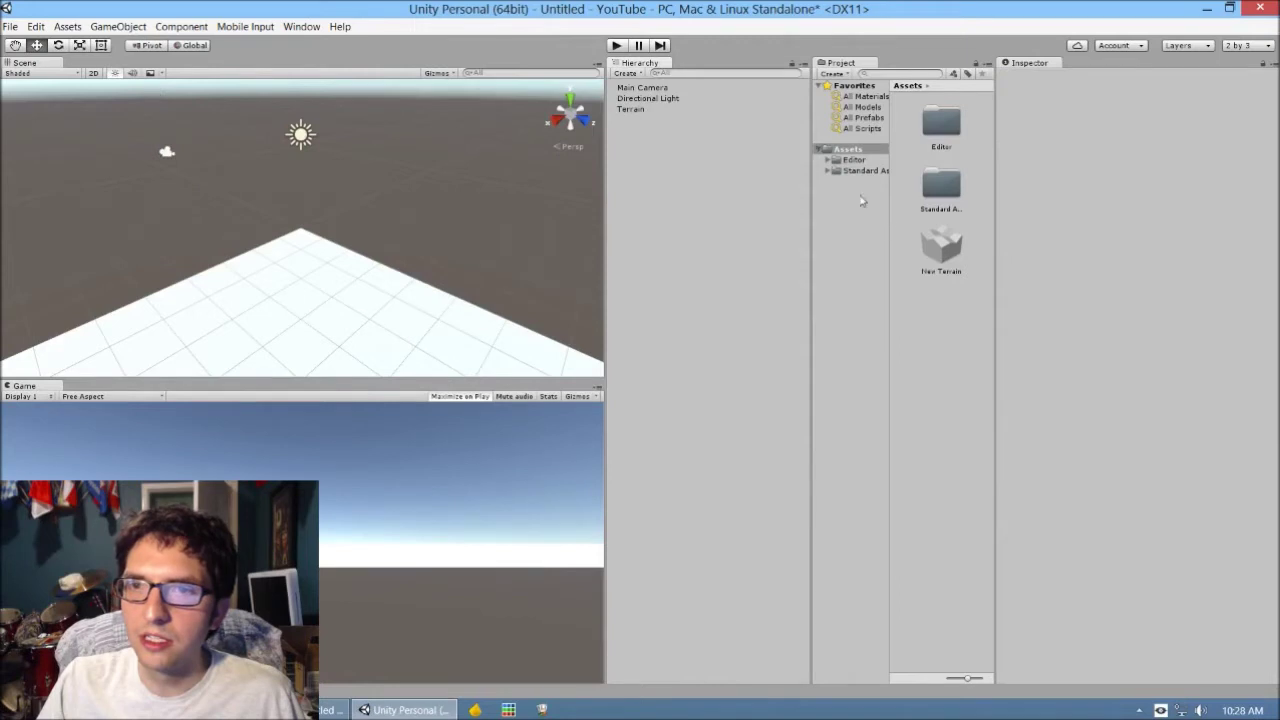
# Examine the New Terrain asset, the Editor folder's contents and the Main Camera's properties
pyautogui.click(930, 238)
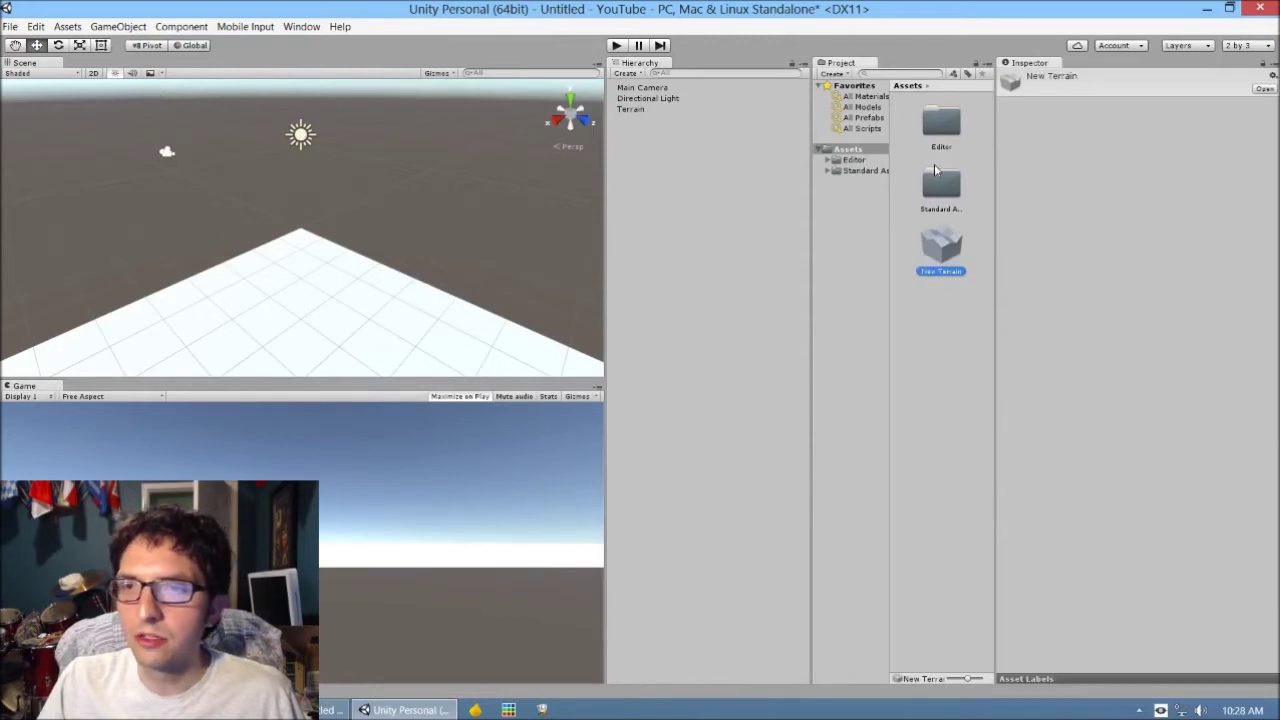
pyautogui.click(828, 163)
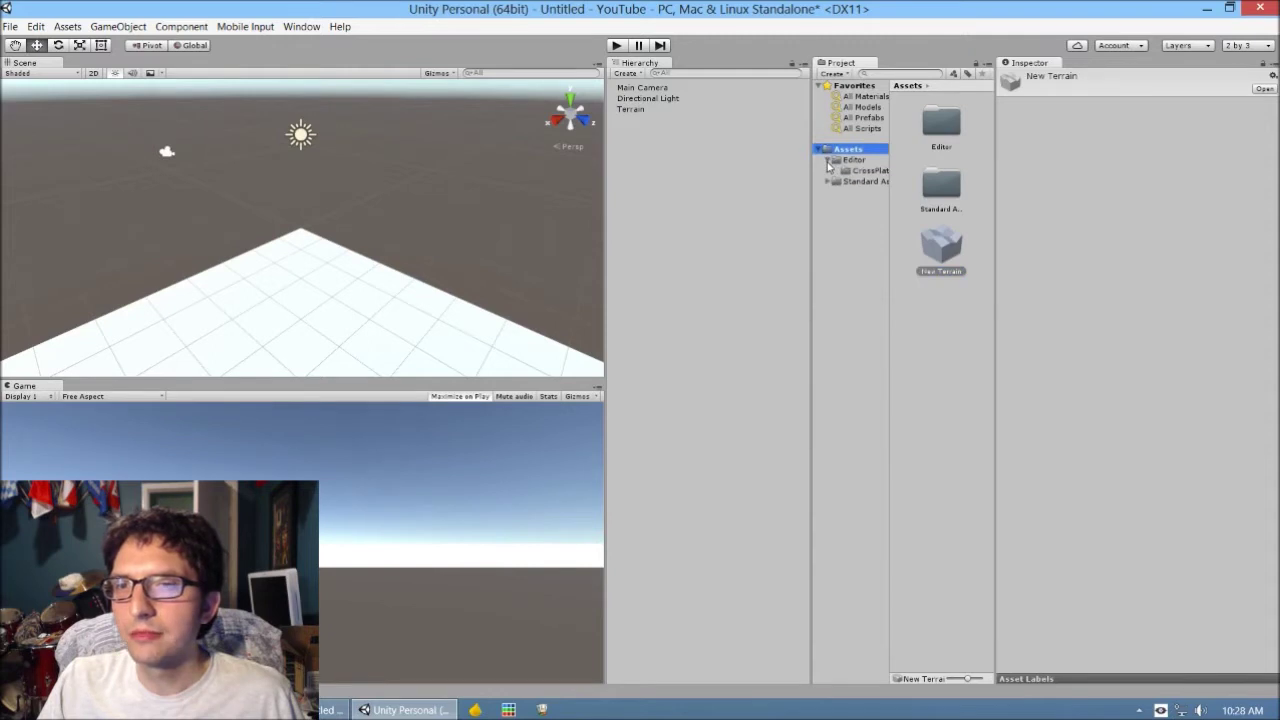
pyautogui.click(828, 161)
pyautogui.click(679, 88)
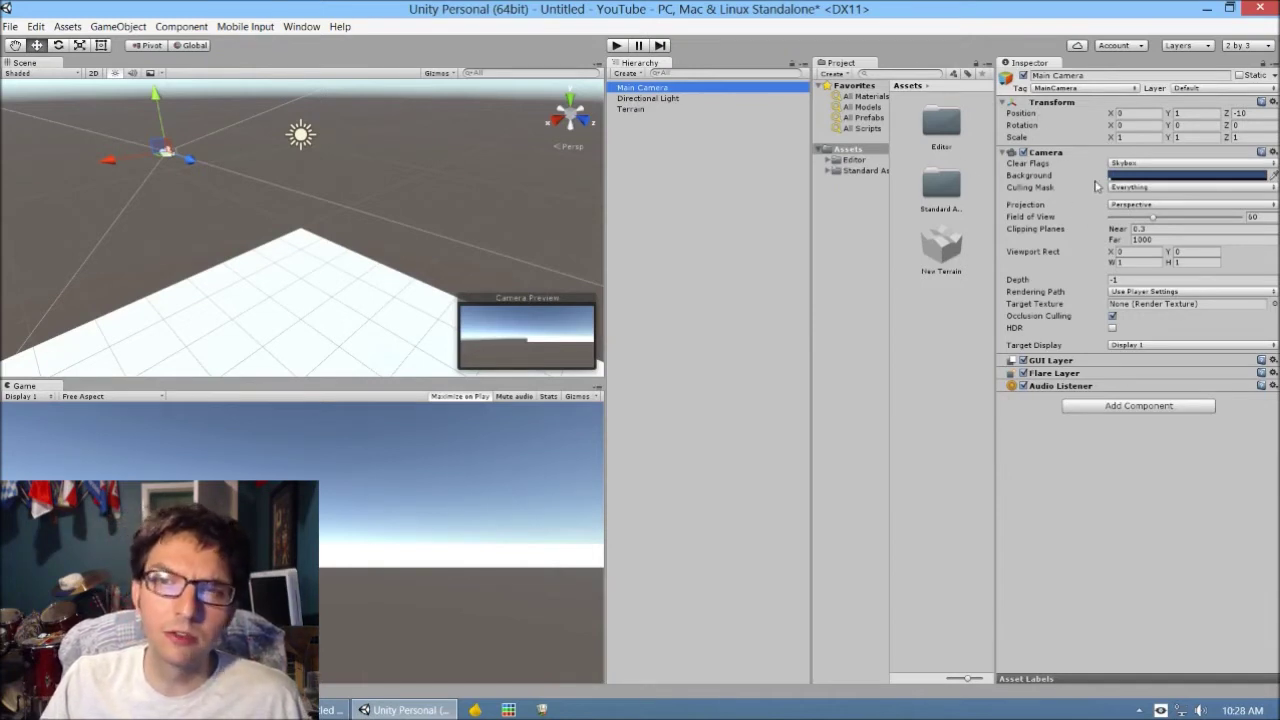
pyautogui.click(853, 161)
pyautogui.click(848, 148)
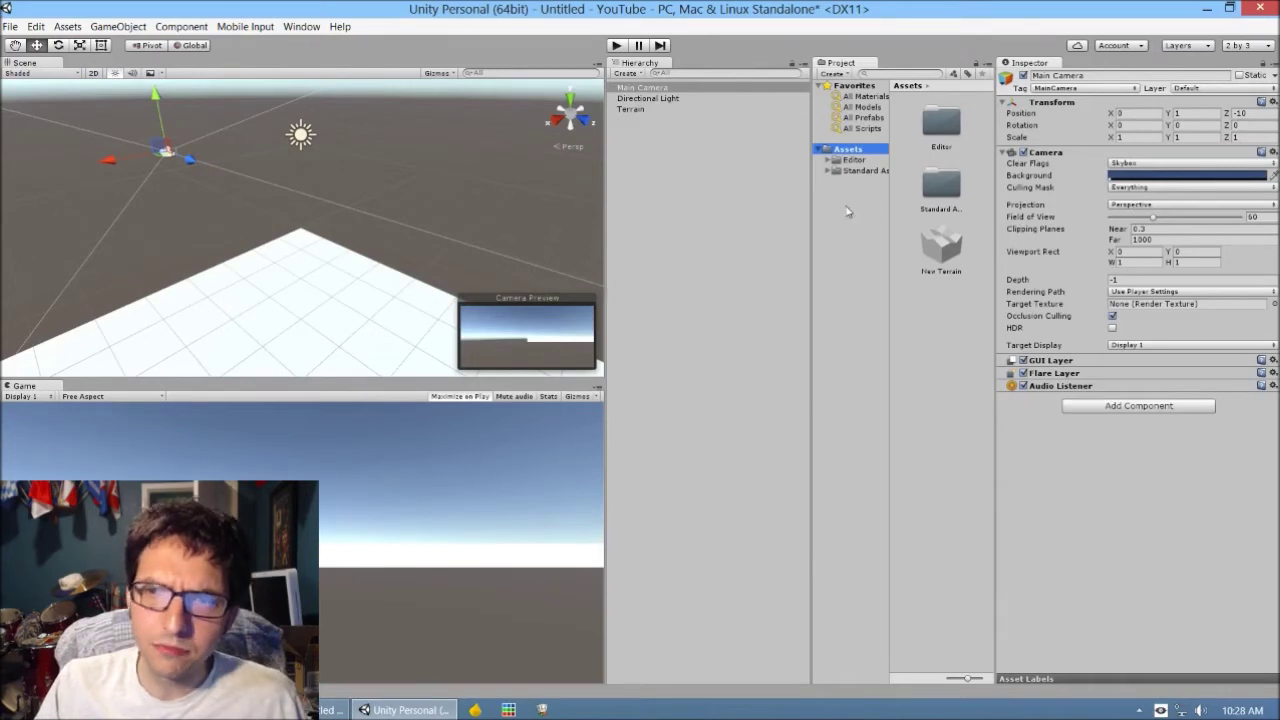
# Practise navigating the Scene view by looking, flying and orbiting around the terrain and the Main Camera
pyautogui.scroll(-1, 362, 214)
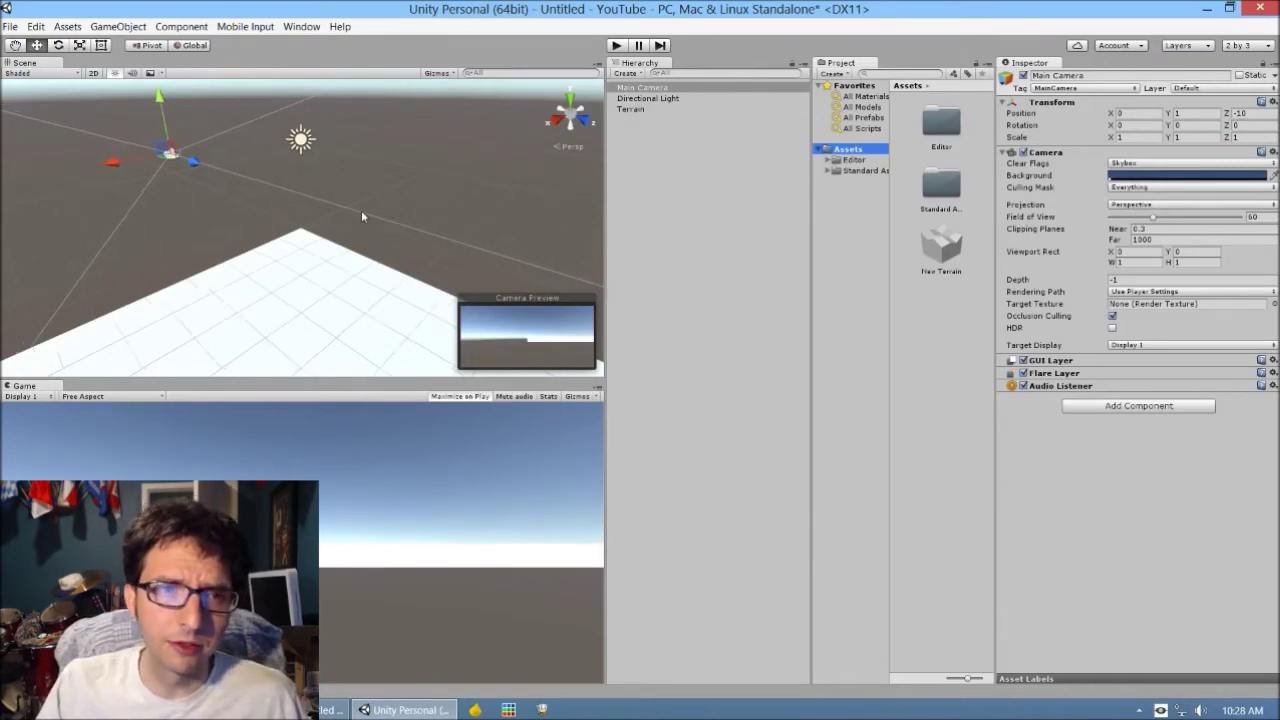
pyautogui.moveTo(351, 217); pyautogui.dragTo(338, 152, button='right')
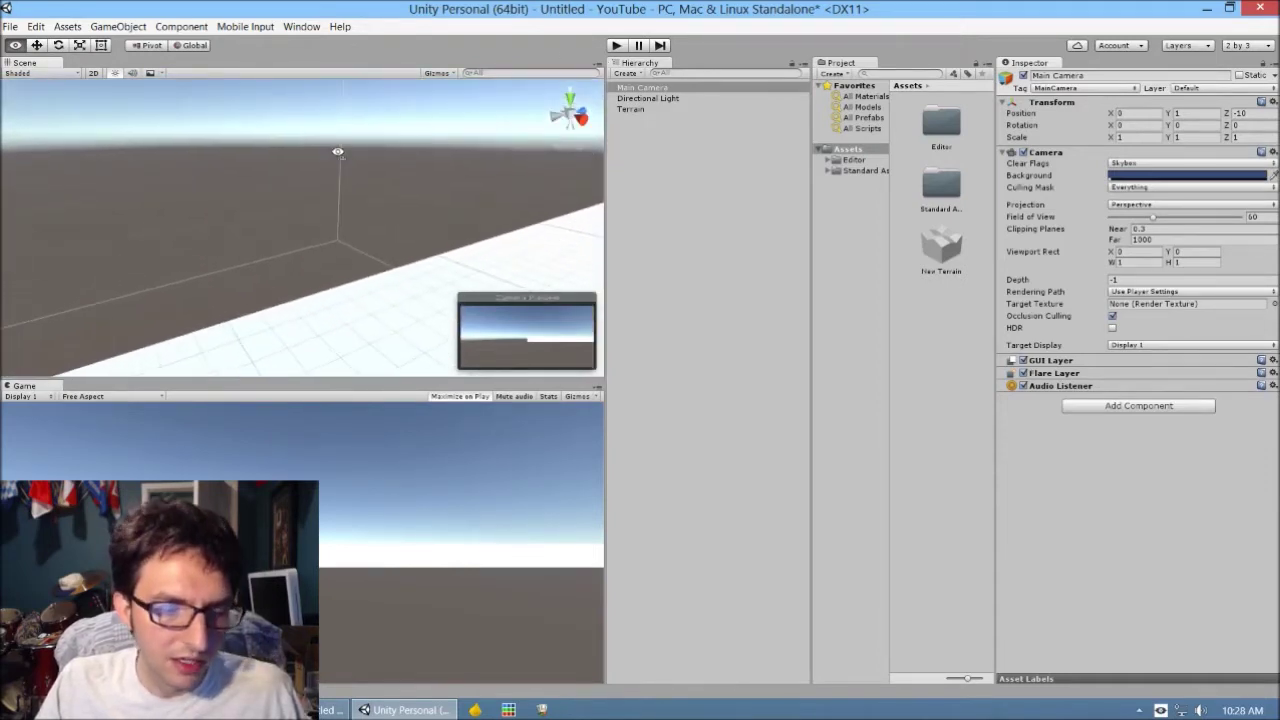
pyautogui.press('w')
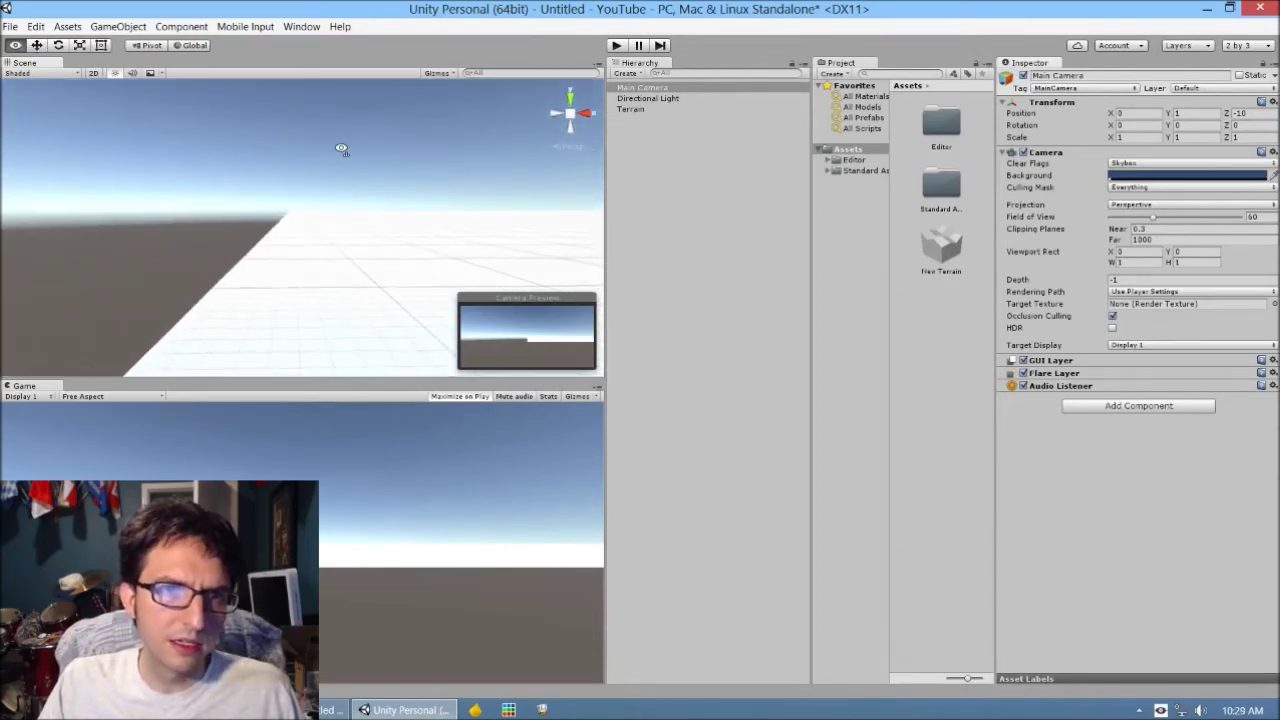
pyautogui.keyDown('alt'); pyautogui.moveTo(341, 149); pyautogui.dragTo(250, 200); pyautogui.keyUp('alt')
pyautogui.keyDown('alt'); pyautogui.moveTo(310, 285); pyautogui.dragTo(600, 100); pyautogui.keyUp('alt')
# Frame the Main Camera, Directional Light and Terrain in turn in the Scene view to compare their locations
pyautogui.doubleClick(625, 88)
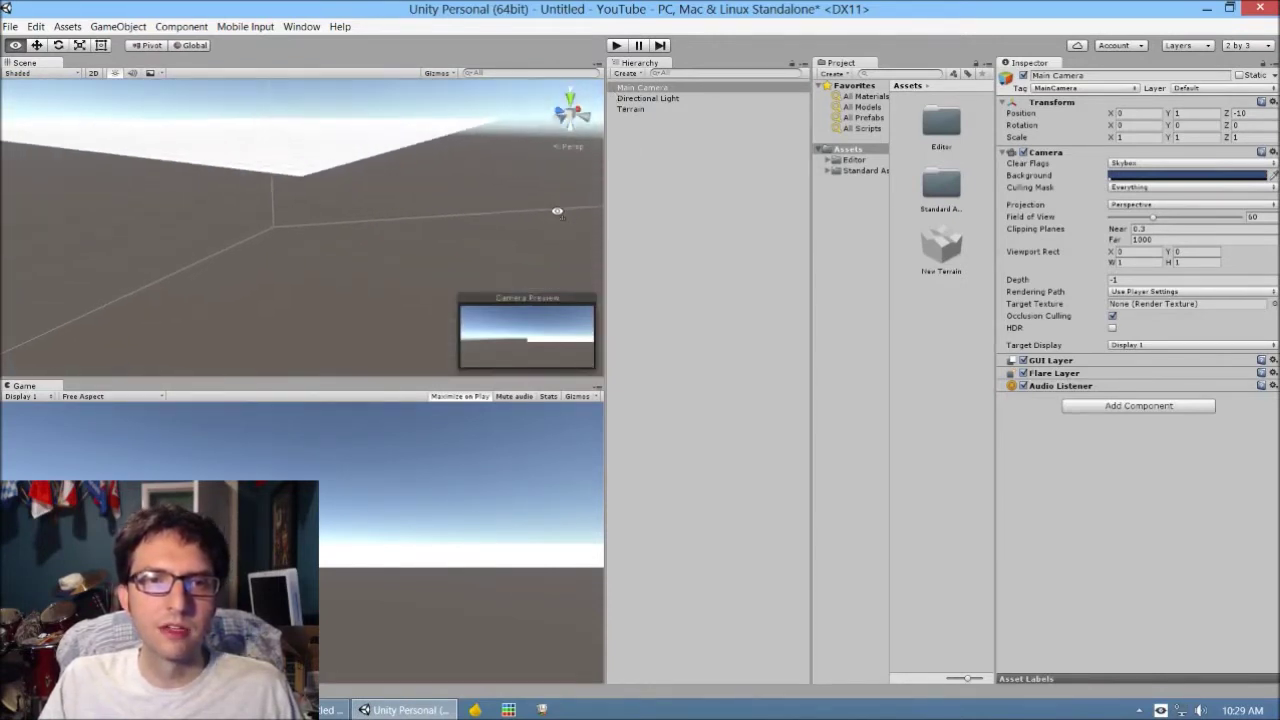
pyautogui.doubleClick(645, 98)
pyautogui.doubleClick(638, 88)
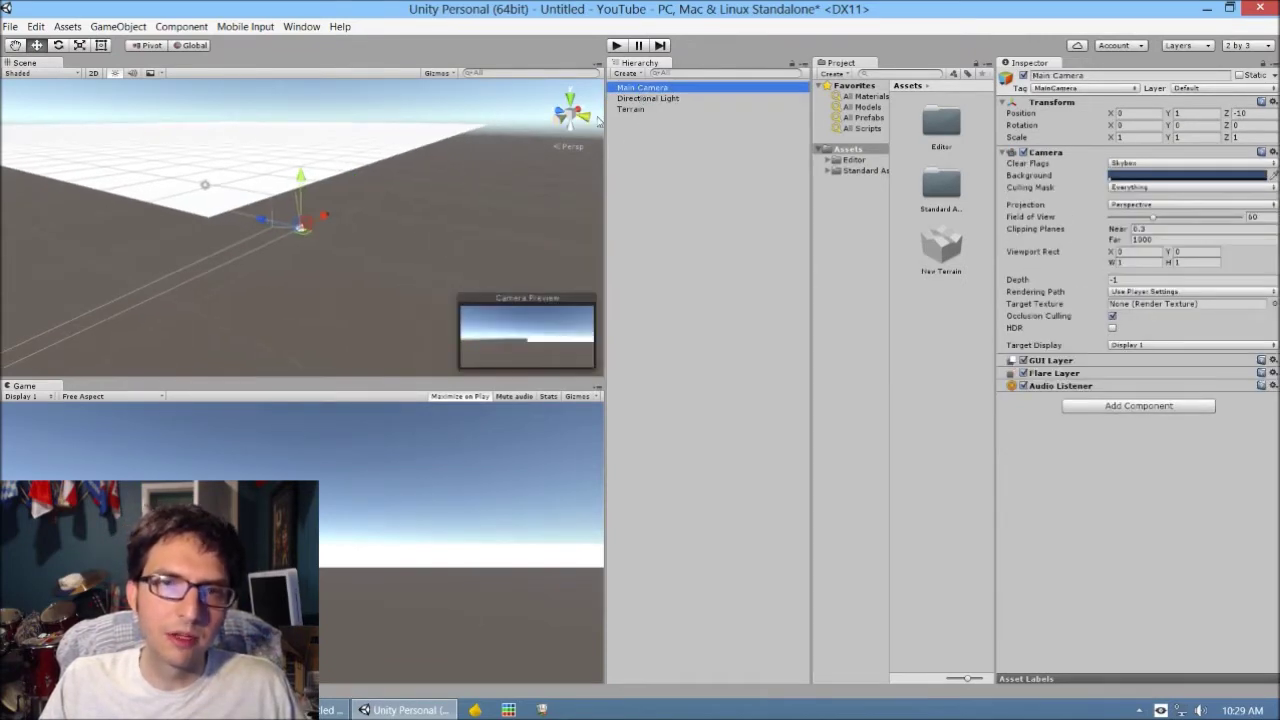
pyautogui.doubleClick(624, 109)
pyautogui.doubleClick(640, 98)
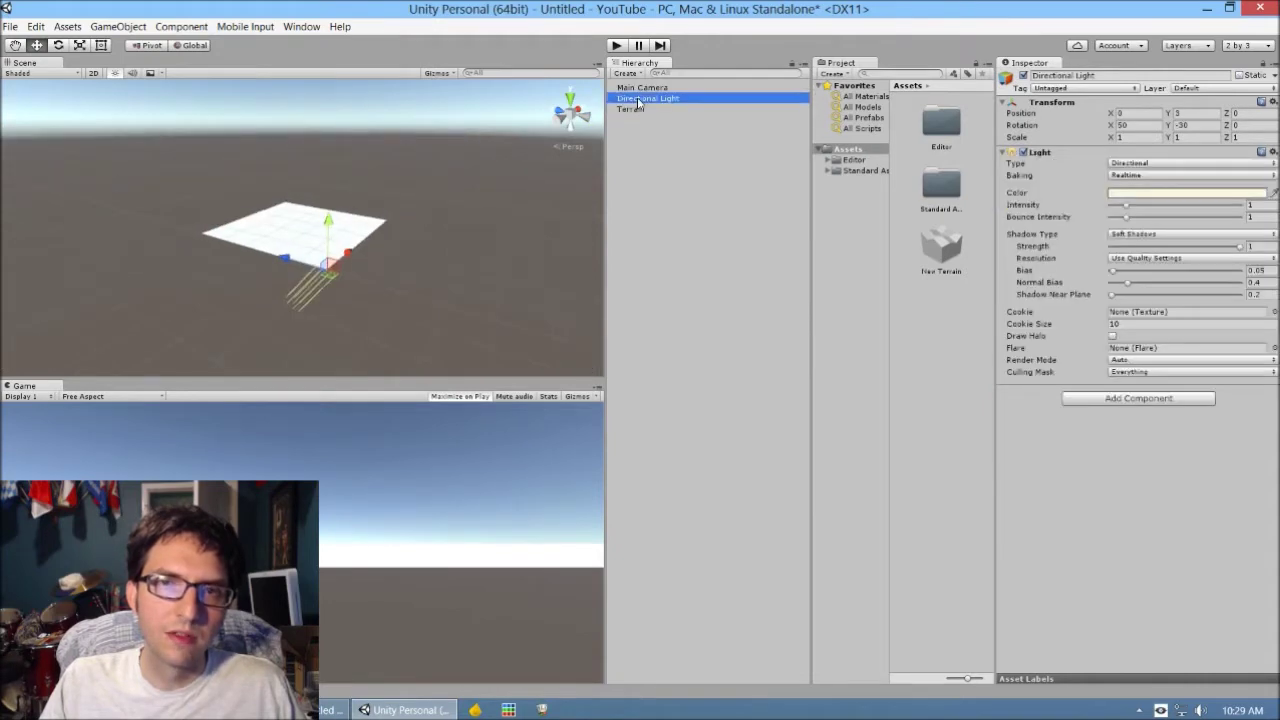
pyautogui.doubleClick(640, 88)
pyautogui.doubleClick(642, 98)
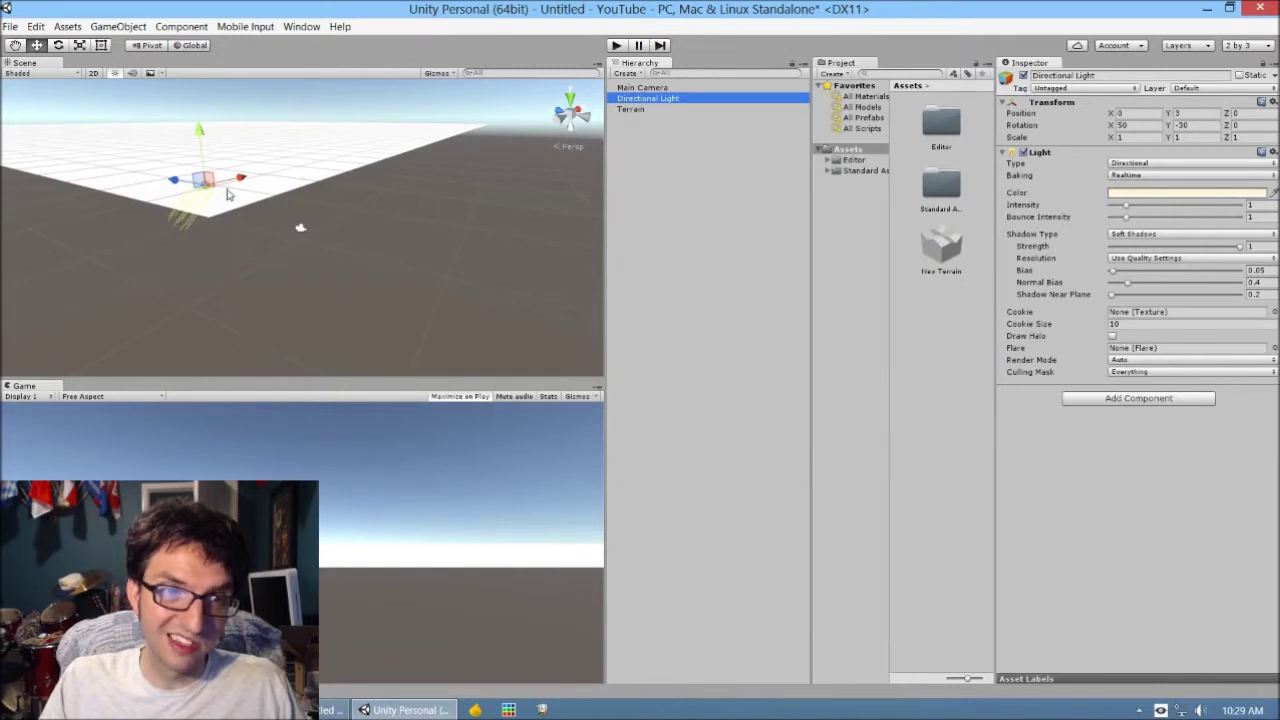
# Focus the Scene view on the Directional Light and view it and the terrain's corner from different angles
pyautogui.press('f')
pyautogui.scroll(6, 345, 214)
pyautogui.moveTo(343, 243); pyautogui.dragTo(471, 297, button='right')
pyautogui.moveTo(413, 266); pyautogui.dragTo(371, 240, button='right')
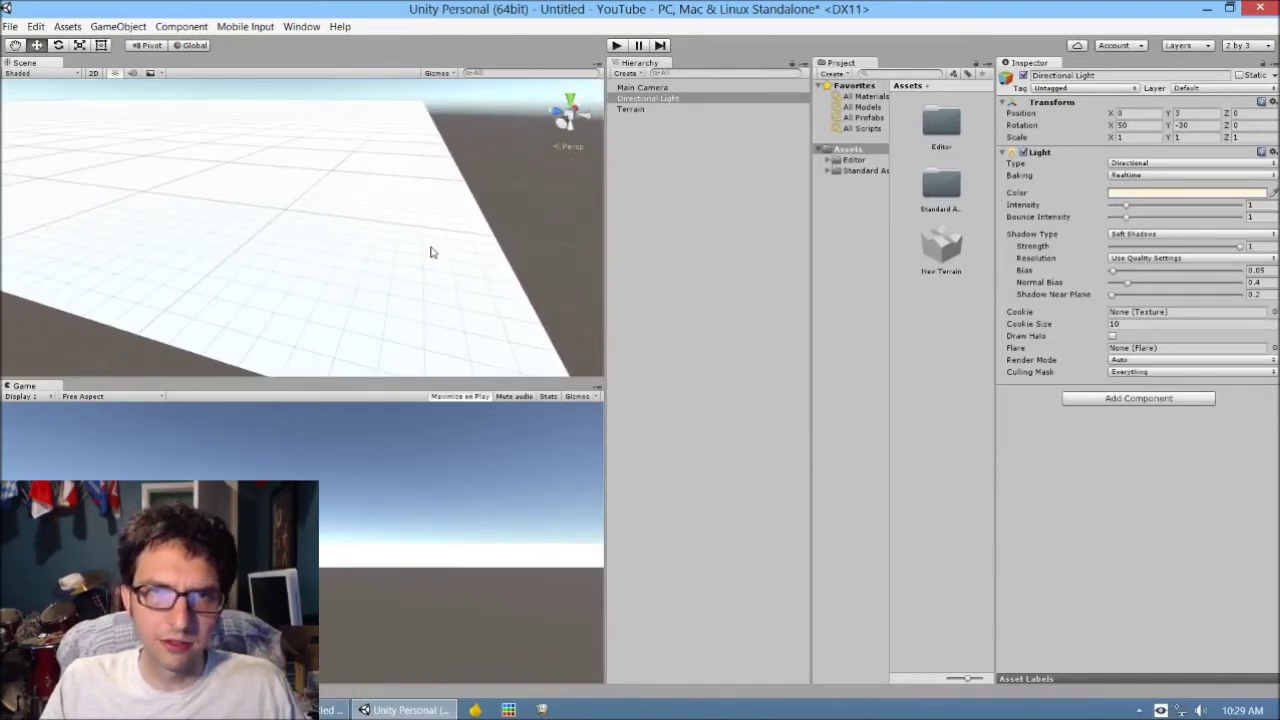
pyautogui.moveTo(406, 200); pyautogui.dragTo(600, 212, button='right')
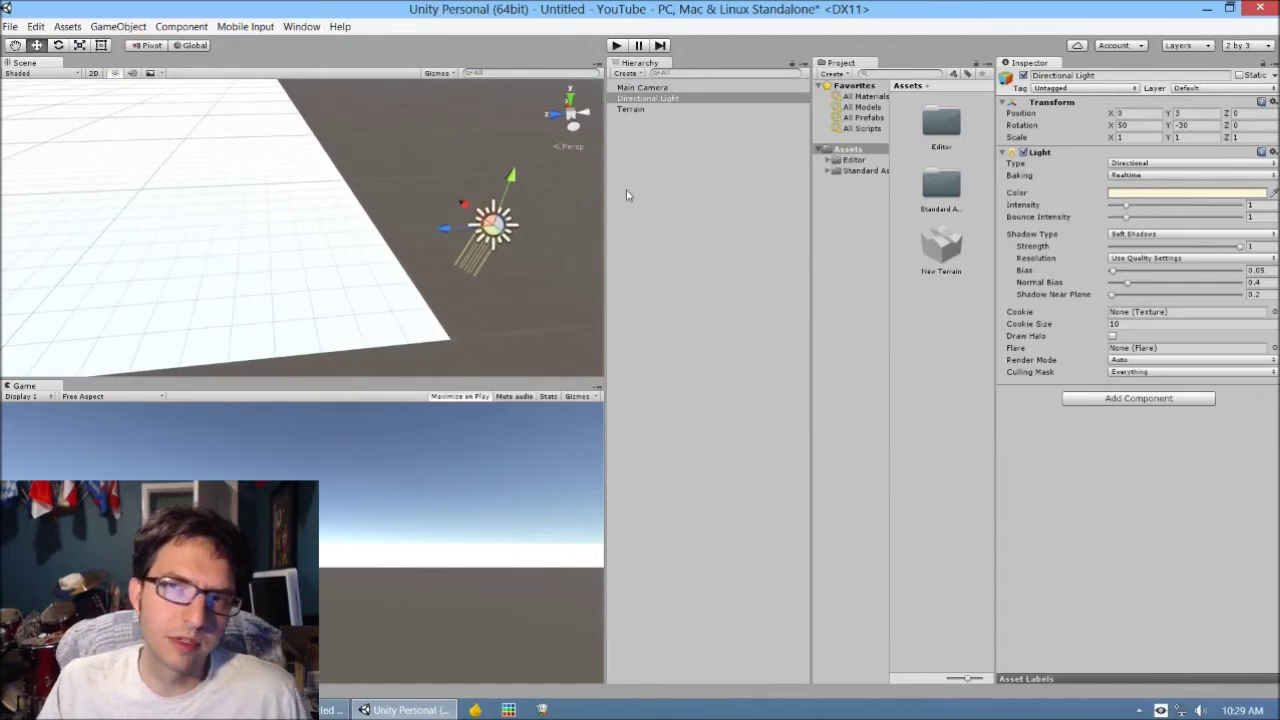
# Show the project assets as a compact list and open the Prefabs folder under Standard Assets, Characters, ThirdPersonCharacter
pyautogui.click(937, 188)
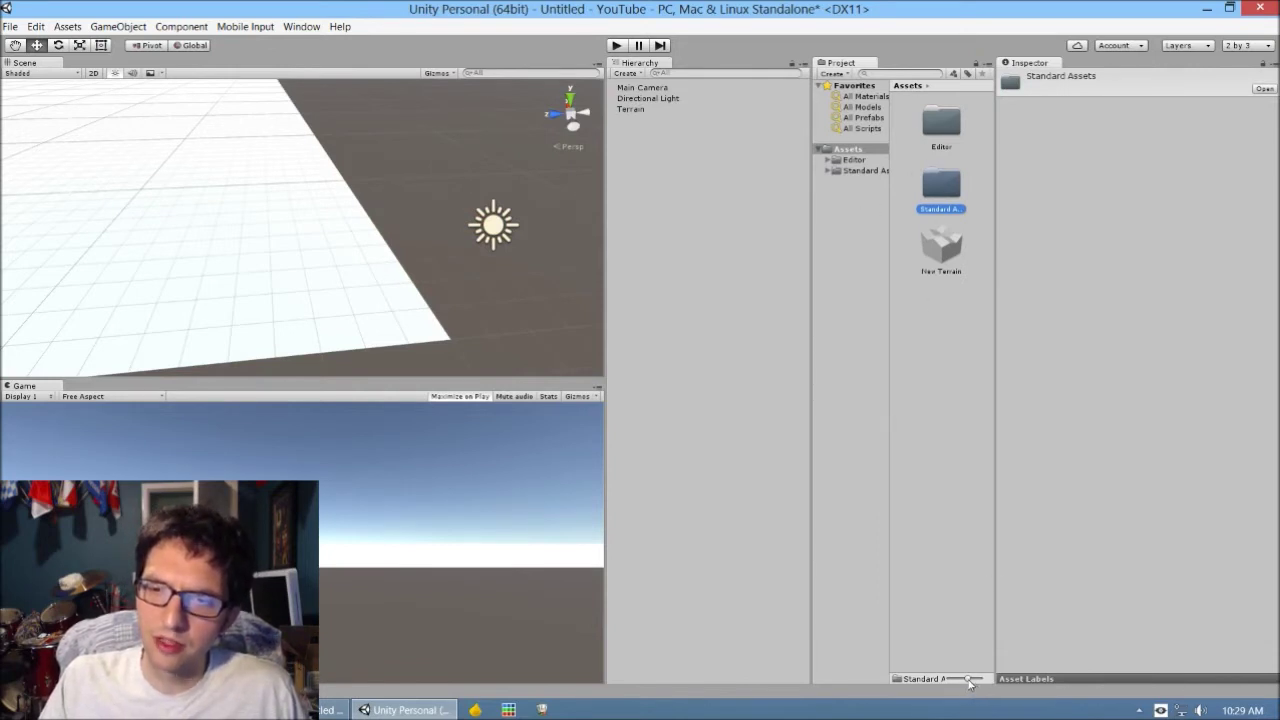
pyautogui.moveTo(968, 681); pyautogui.dragTo(946, 681)
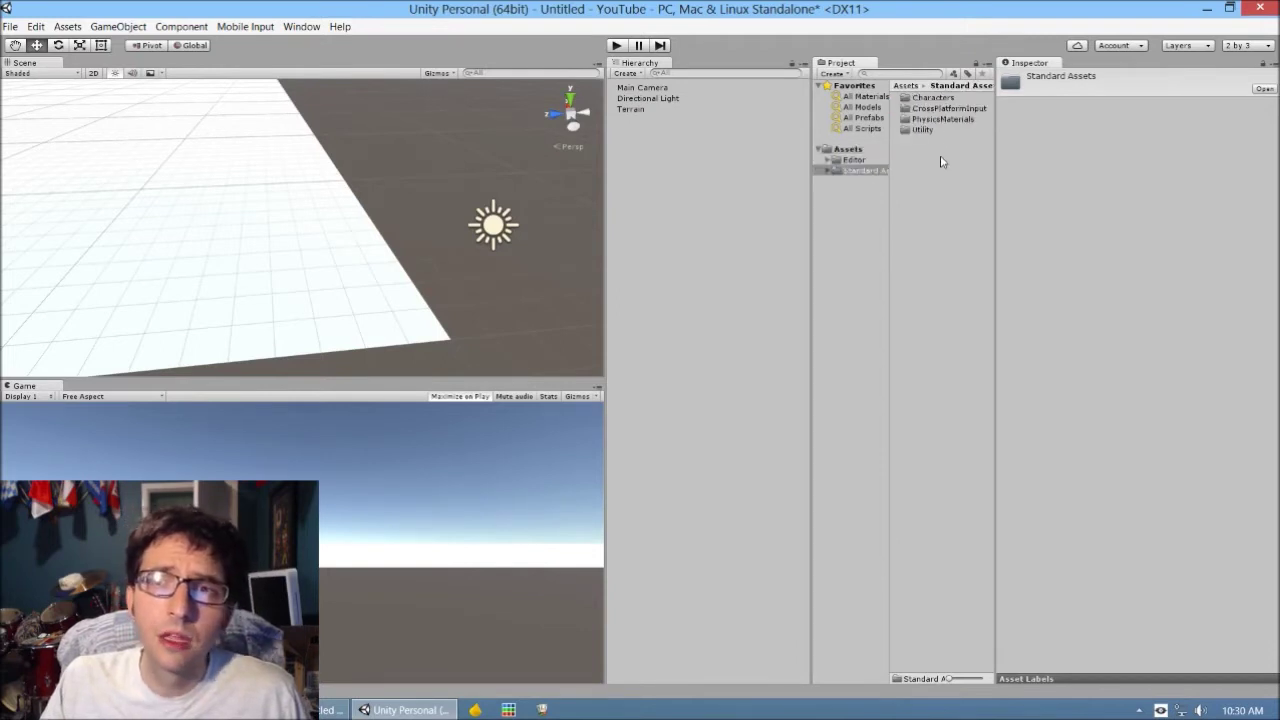
pyautogui.doubleClick(933, 98)
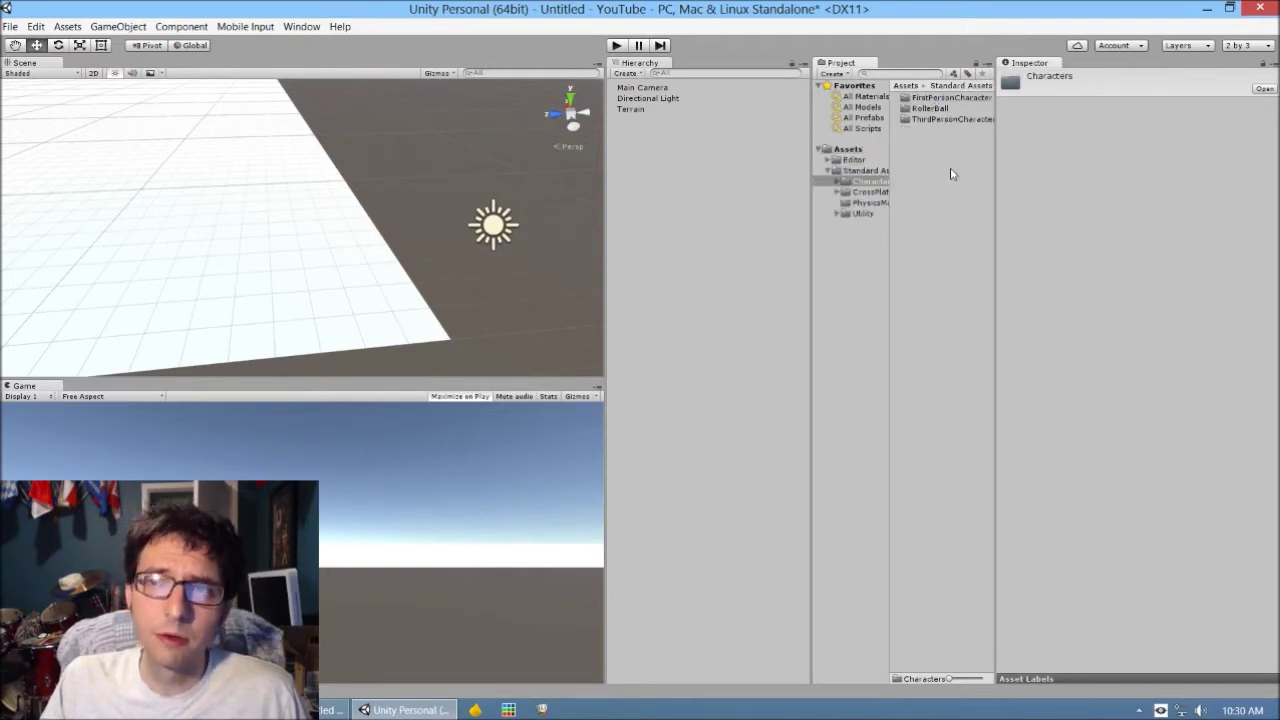
pyautogui.keyDown('alt'); pyautogui.moveTo(418, 229); pyautogui.dragTo(400, 195); pyautogui.keyUp('alt')
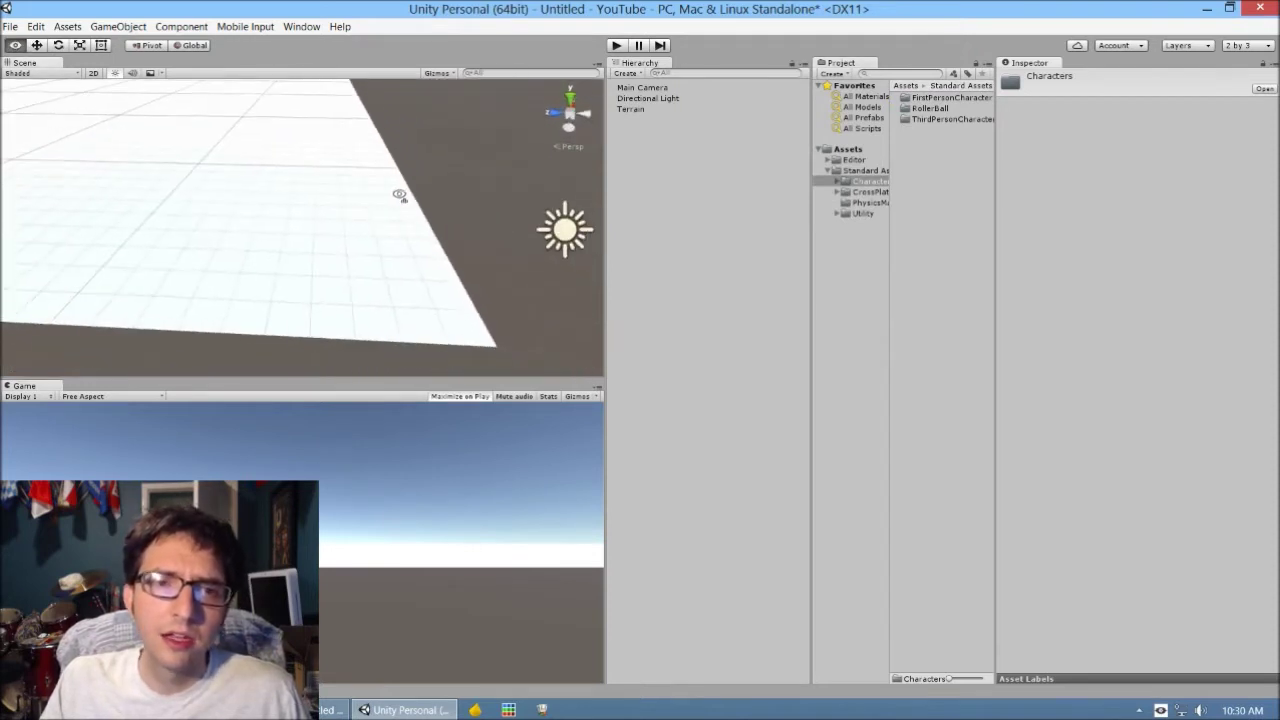
pyautogui.click(941, 121)
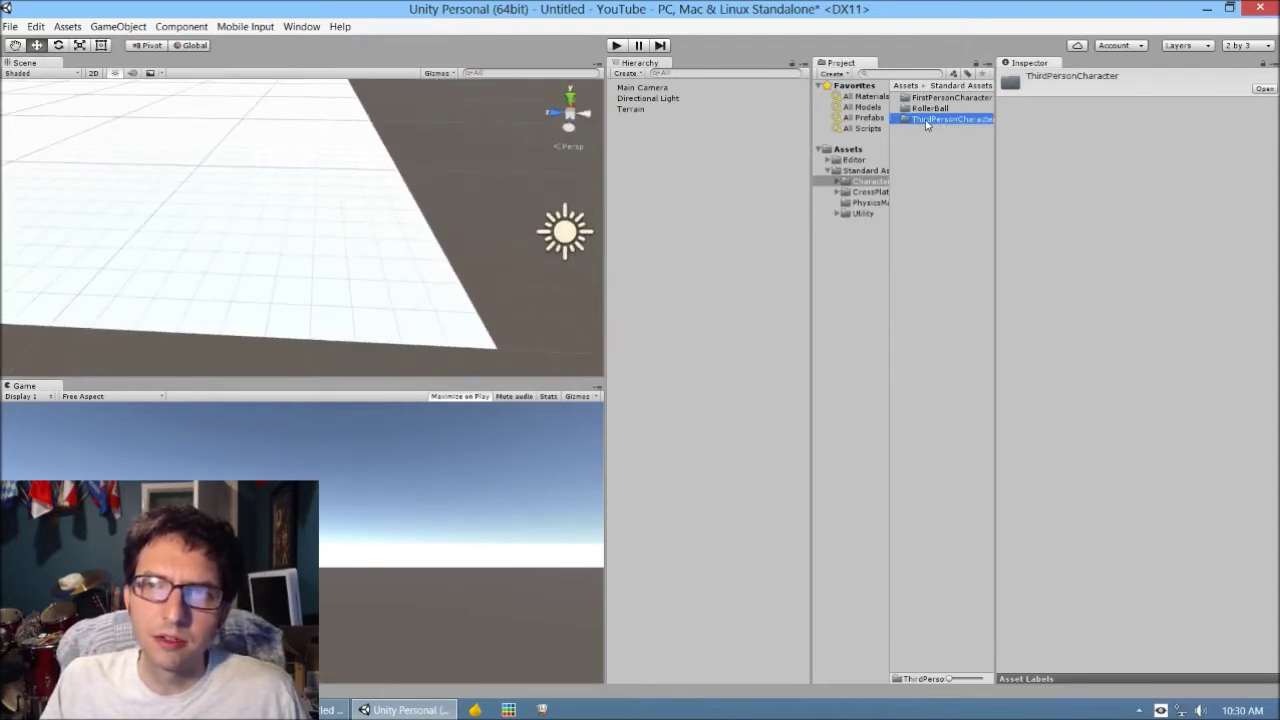
pyautogui.doubleClick(927, 121)
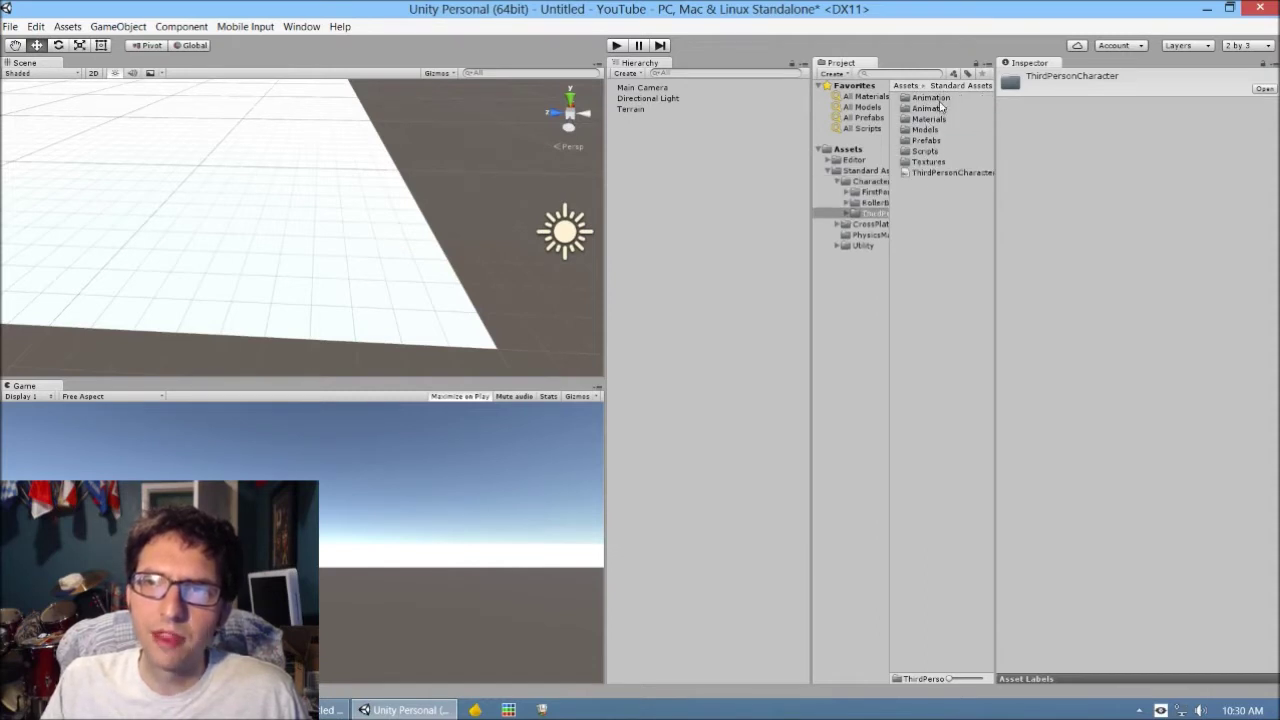
pyautogui.doubleClick(927, 141)
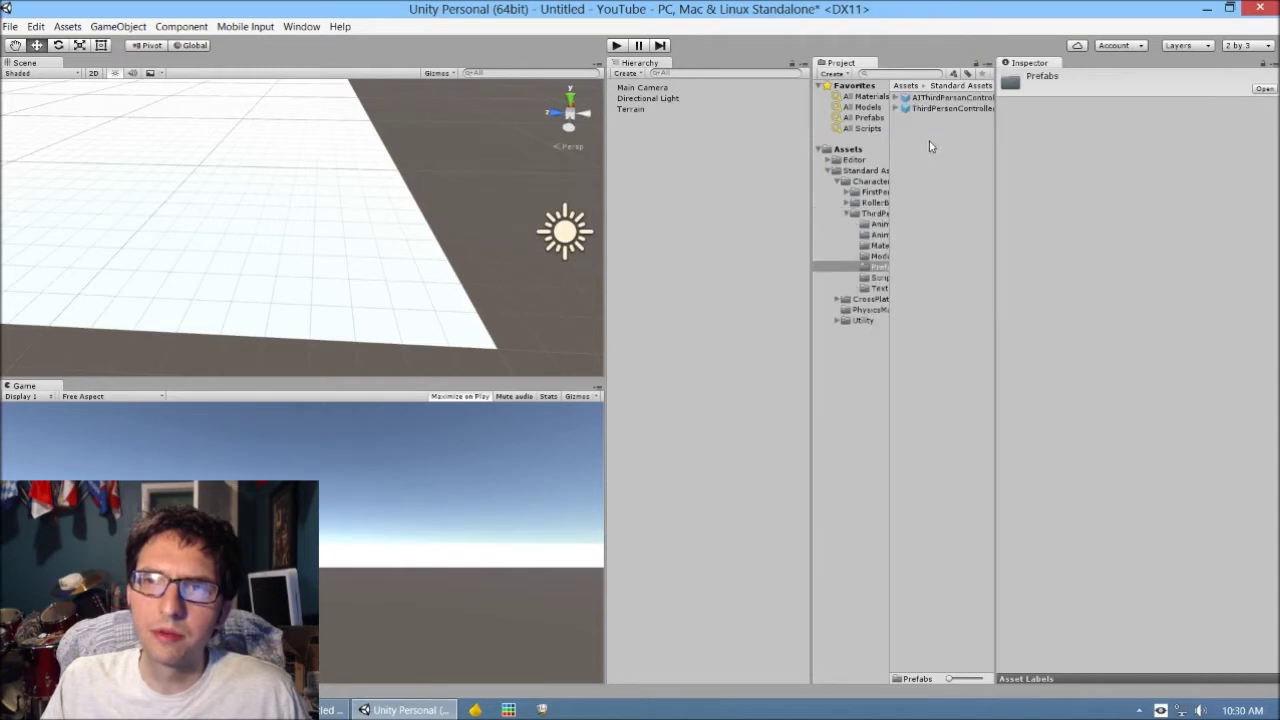
# Retrace the path from Assets to the ThirdPersonCharacter Prefabs folder and place ThirdPersonController on the terrain at about X 9.7, Y 0, Z 13.1
pyautogui.click(906, 87)
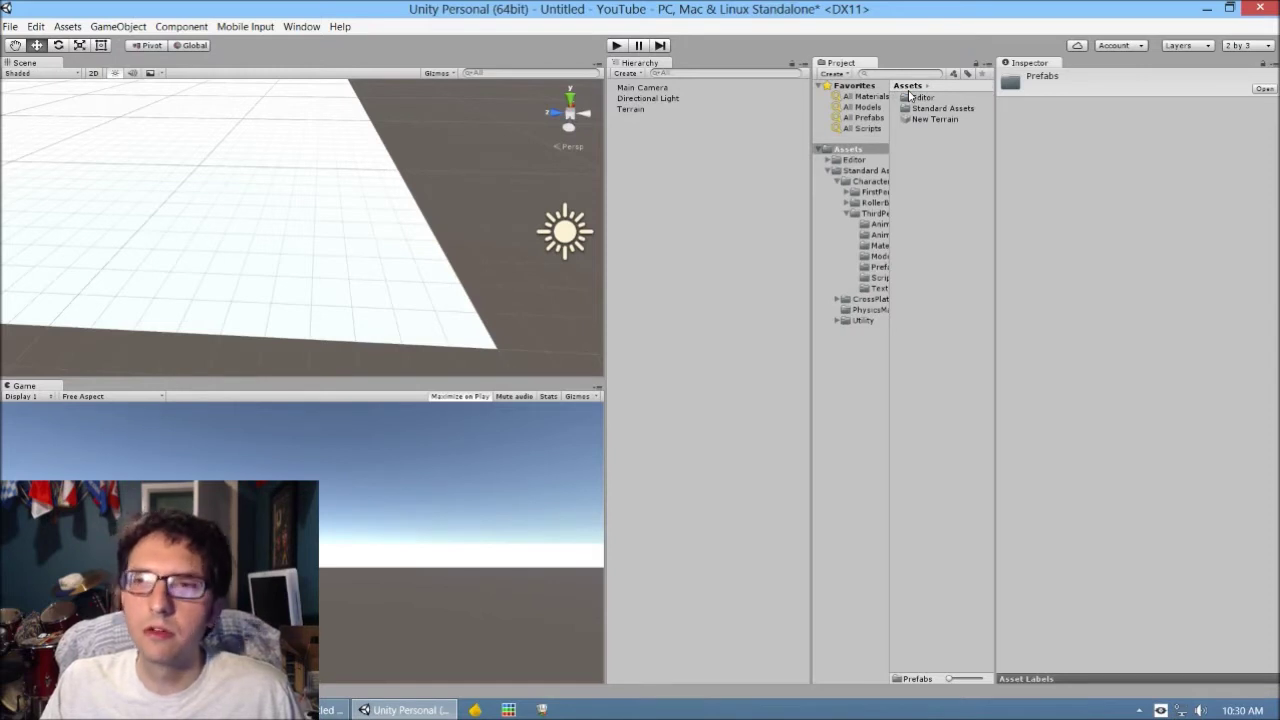
pyautogui.doubleClick(935, 109)
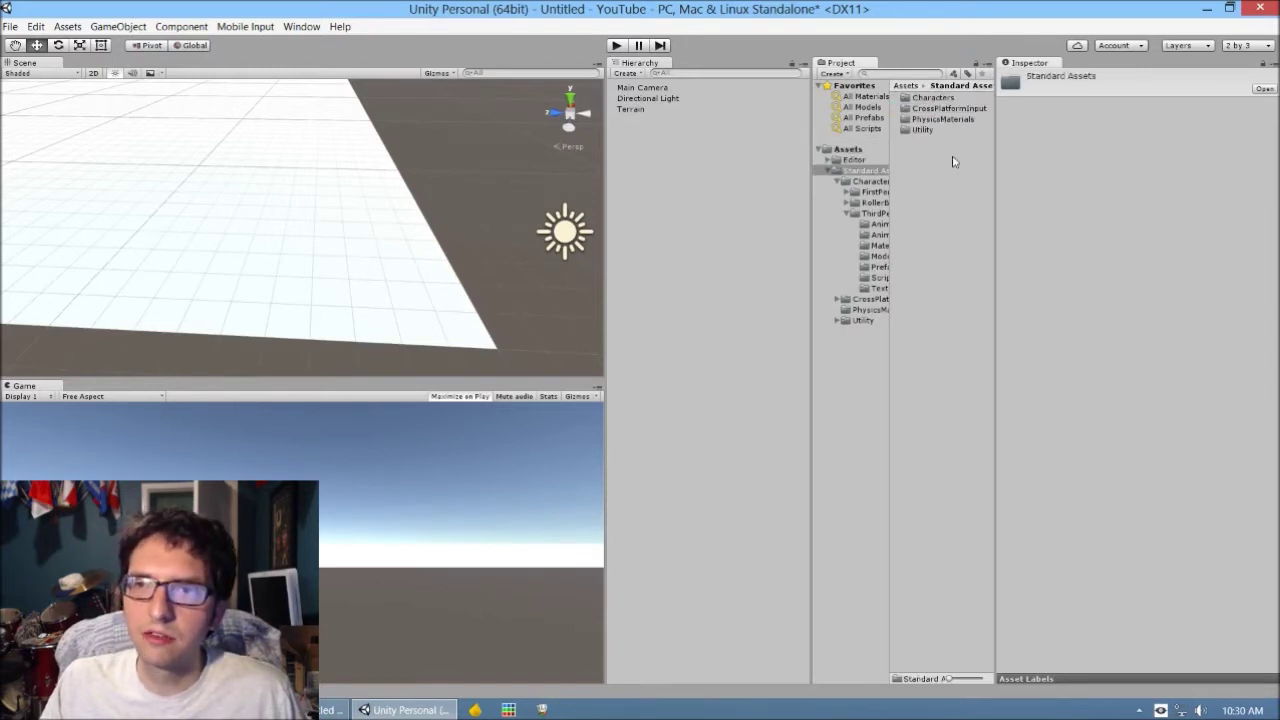
pyautogui.doubleClick(935, 98)
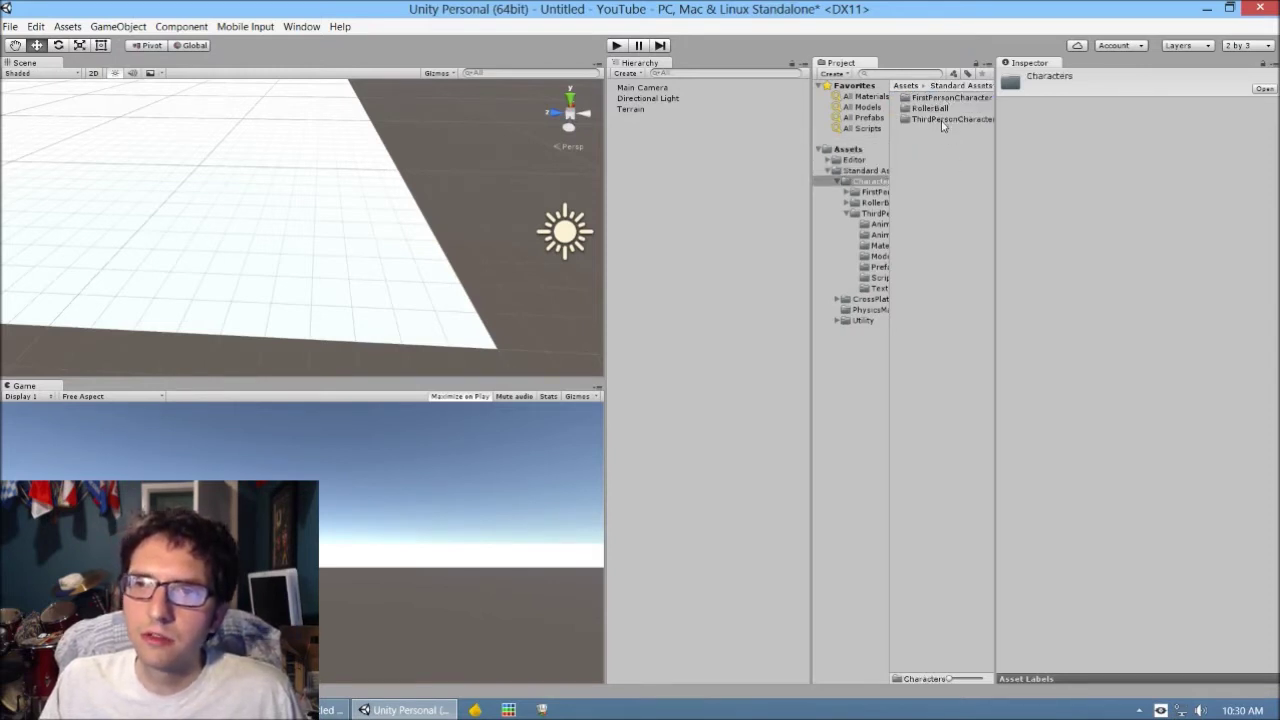
pyautogui.doubleClick(942, 120)
pyautogui.doubleClick(924, 141)
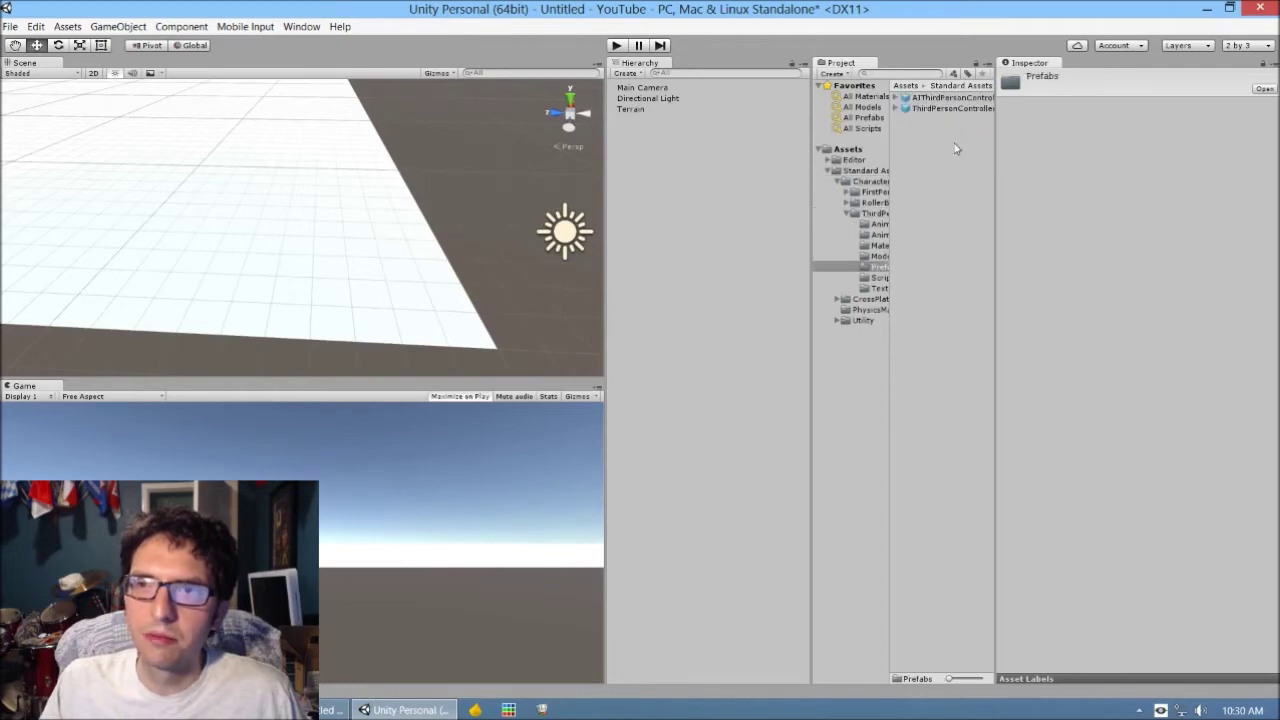
pyautogui.click(946, 109)
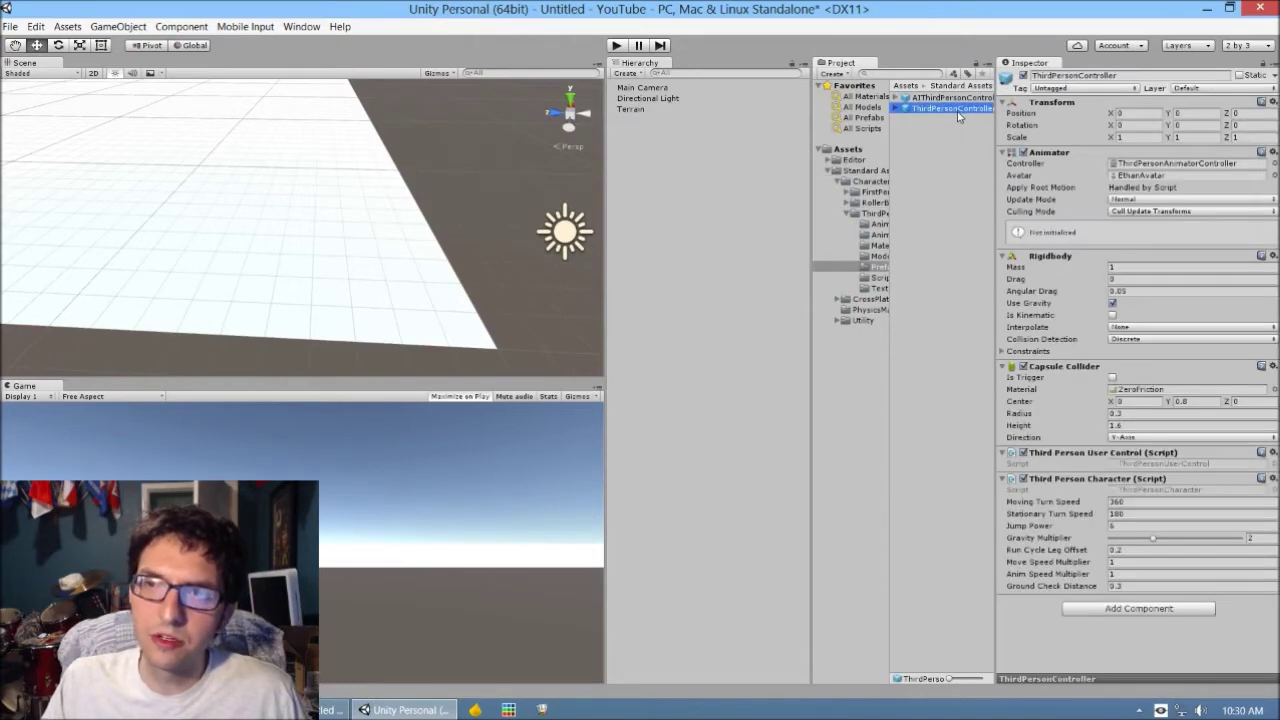
pyautogui.moveTo(963, 113); pyautogui.dragTo(130, 162)
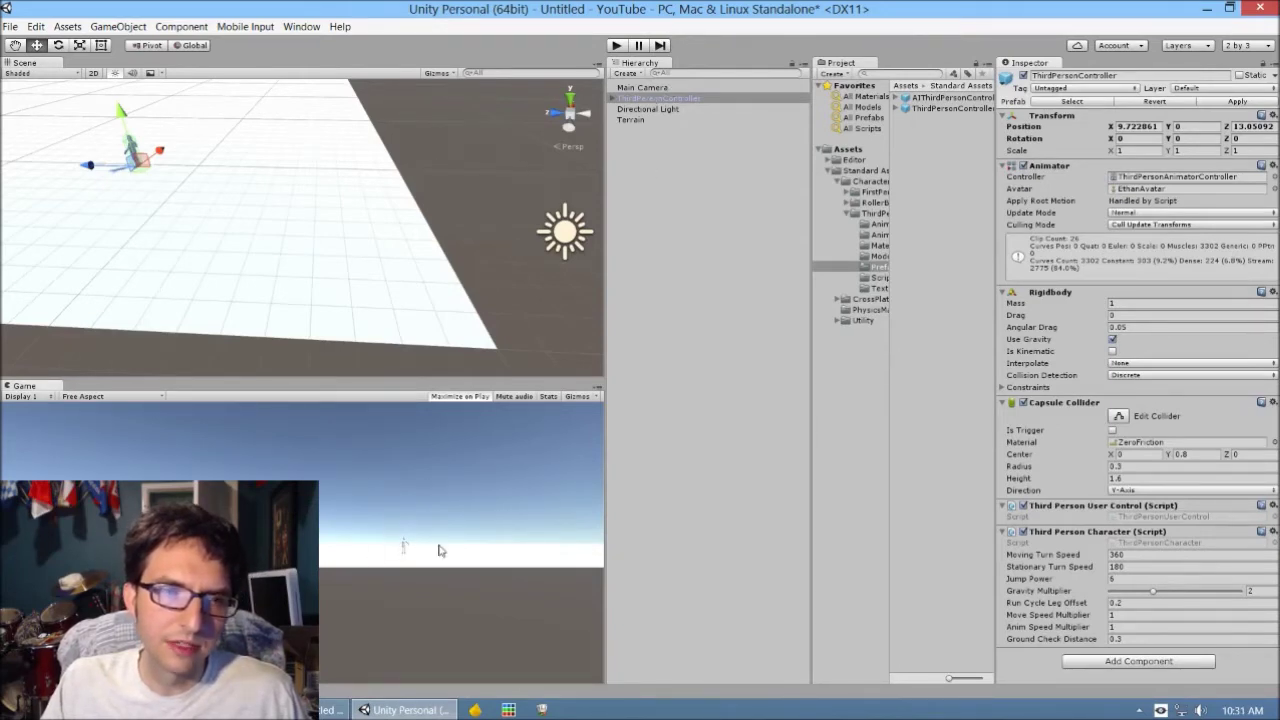
# Frame the Main Camera in the Scene view and try the Hand, Move, Rotate, Scale and Rect tools on it
pyautogui.click(637, 88)
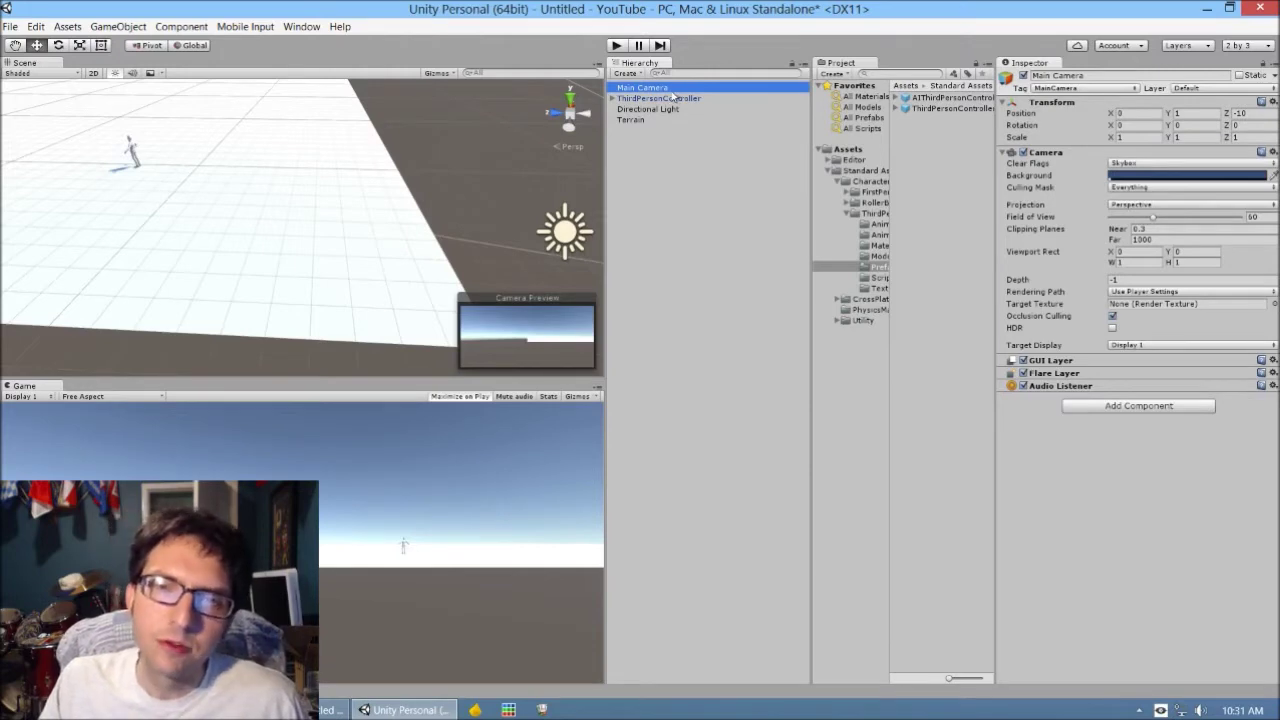
pyautogui.doubleClick(671, 90)
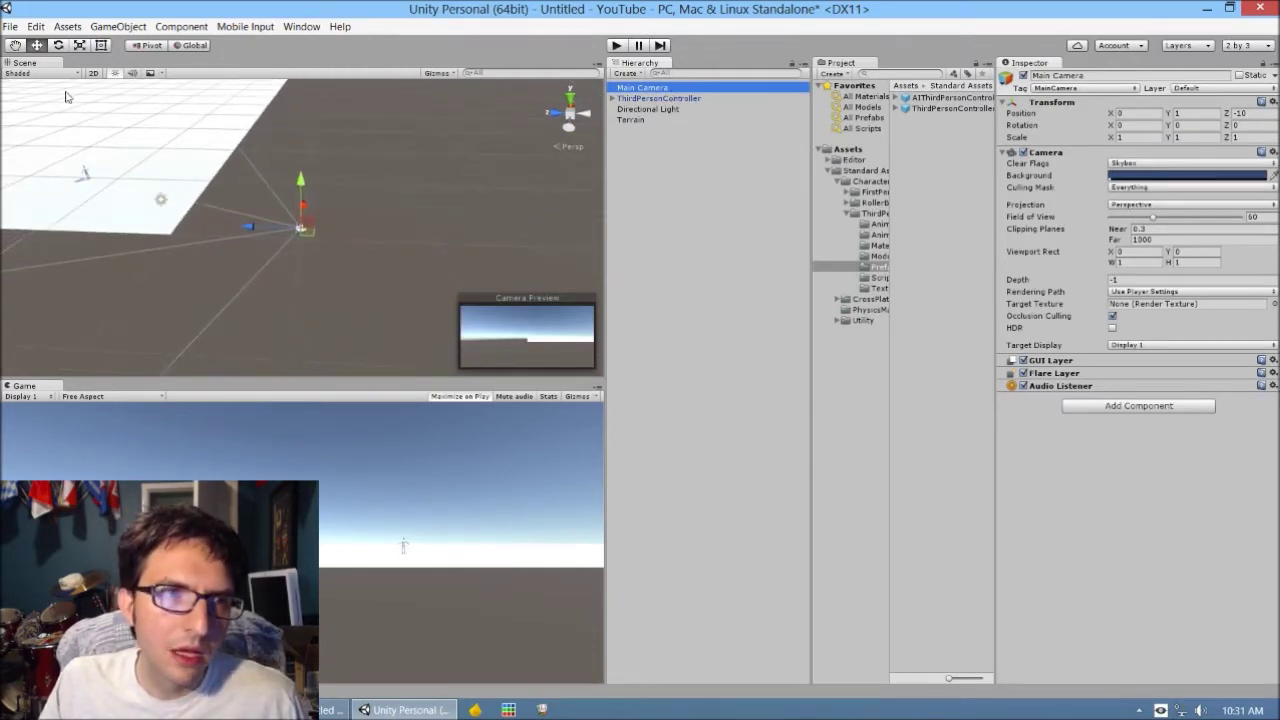
pyautogui.click(15, 45)
pyautogui.click(37, 45)
pyautogui.click(58, 45)
pyautogui.click(79, 45)
pyautogui.click(100, 45)
pyautogui.press('w')
pyautogui.press('q')
pyautogui.press('w')
pyautogui.press('e')
pyautogui.press('r')
pyautogui.press('t')
pyautogui.click(37, 45)
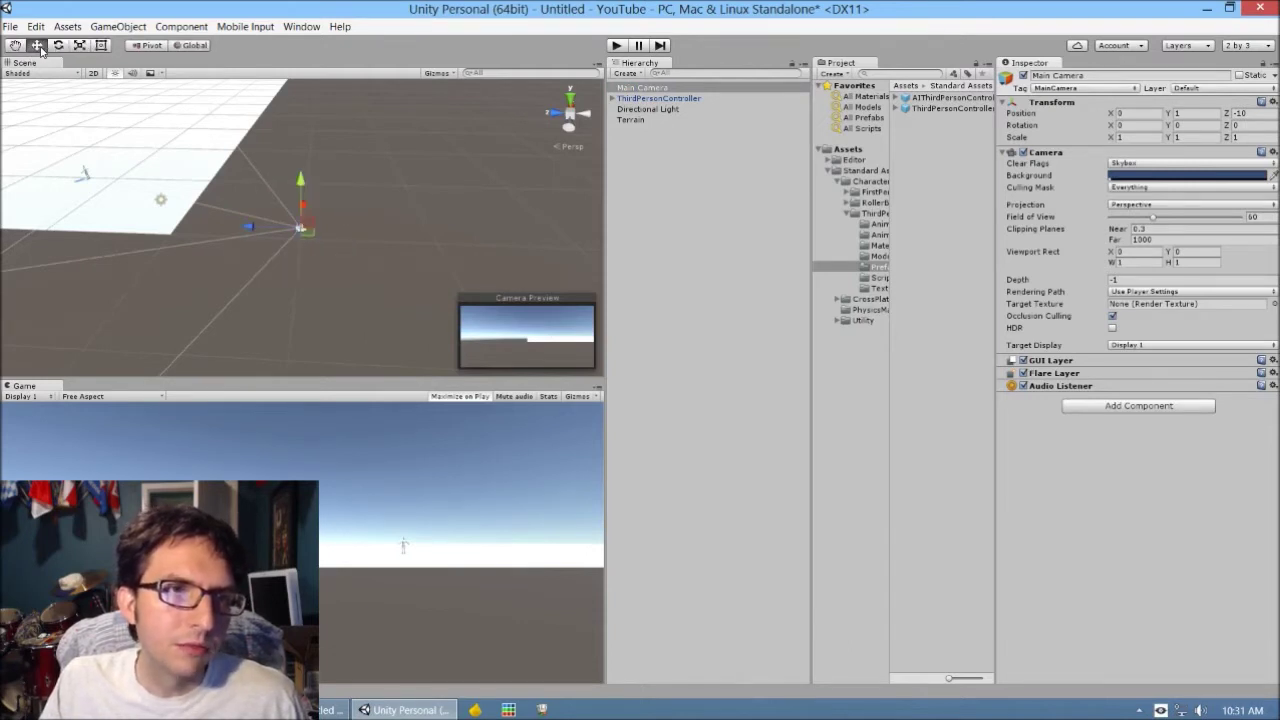
pyautogui.click(58, 45)
pyautogui.click(79, 45)
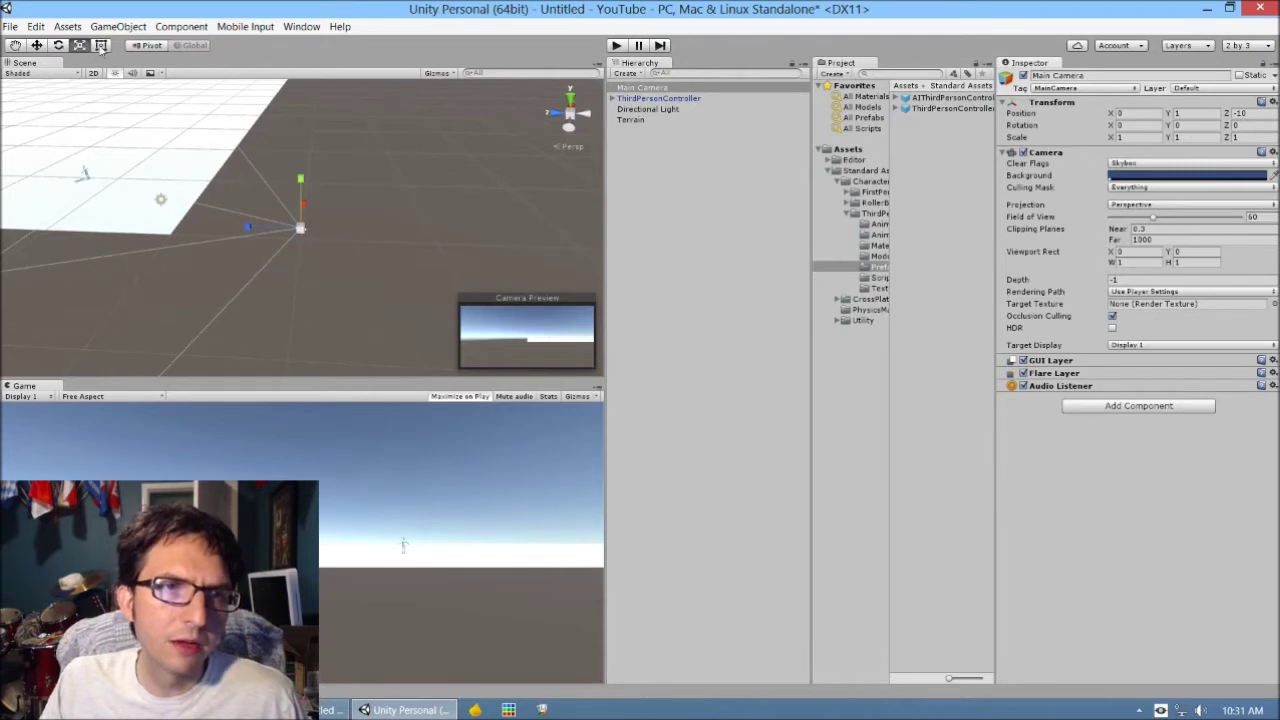
pyautogui.click(101, 45)
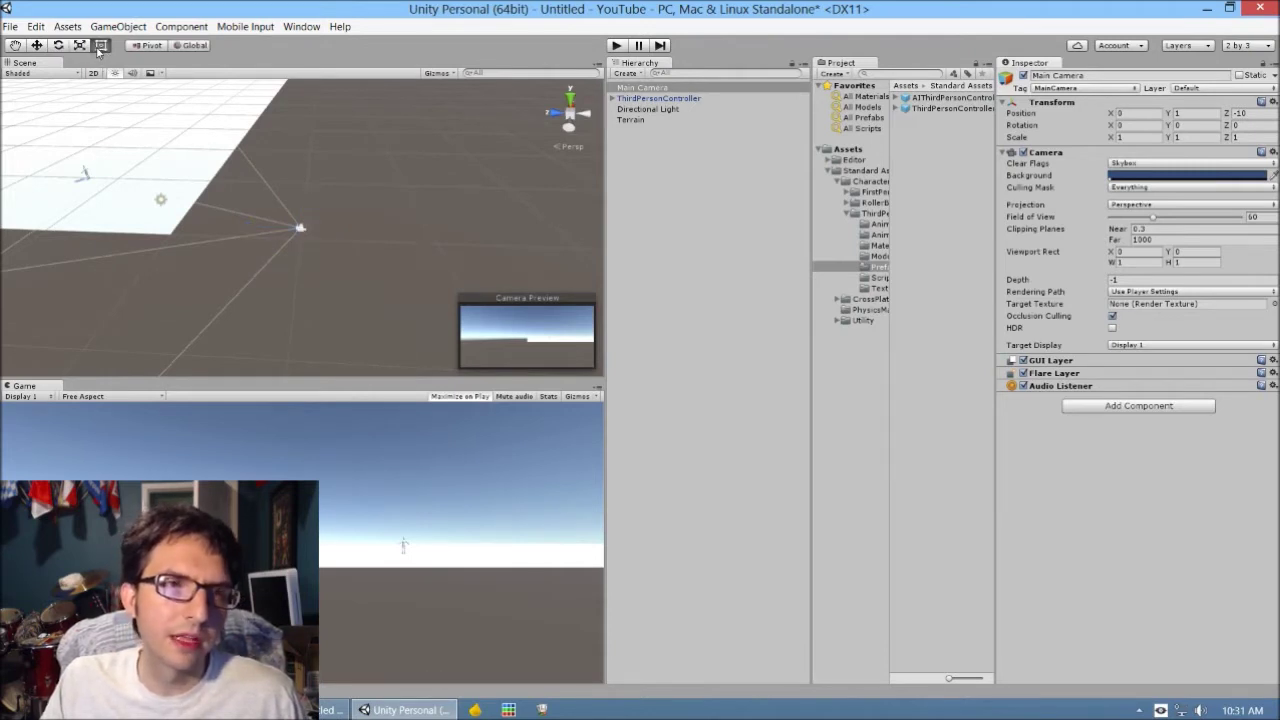
pyautogui.click(37, 46)
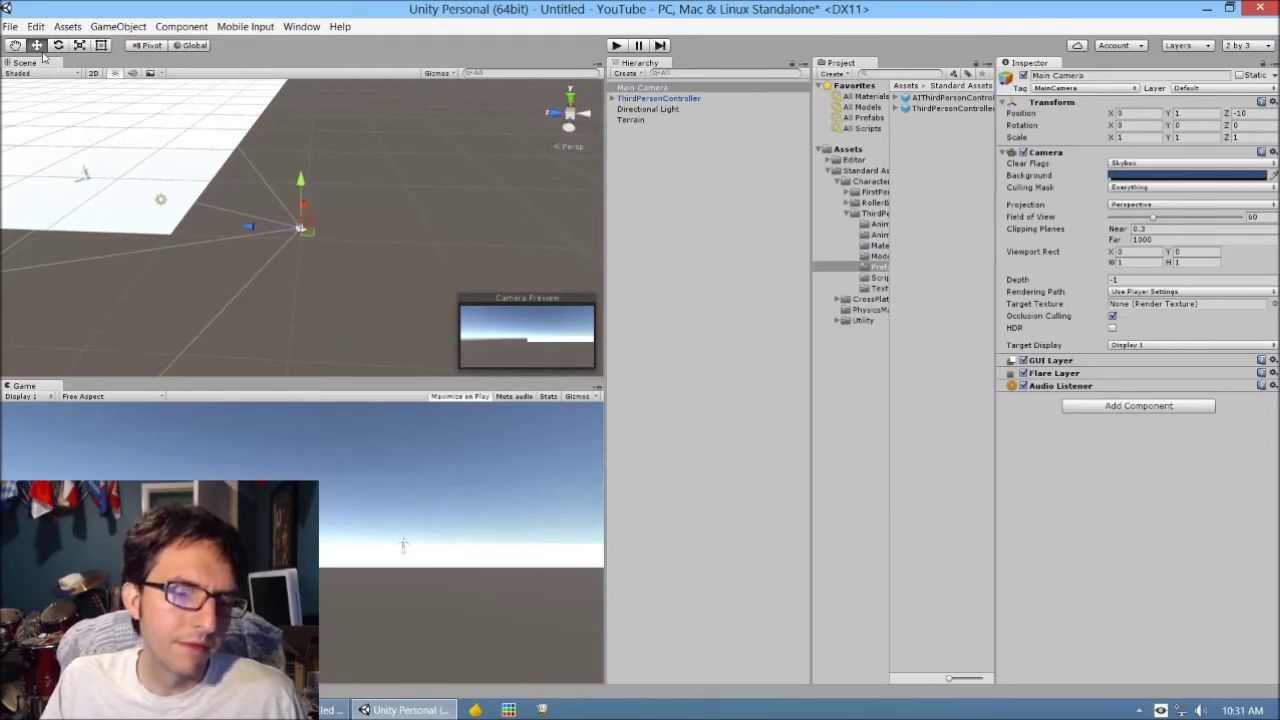
# Compare the Main Camera's handles by cycling repeatedly through the transform tools, finishing with the Move tool active
pyautogui.press('e')
pyautogui.press('q')
pyautogui.press('w')
pyautogui.press('e')
pyautogui.press('r')
pyautogui.press('t')
pyautogui.press('e')
pyautogui.press('r')
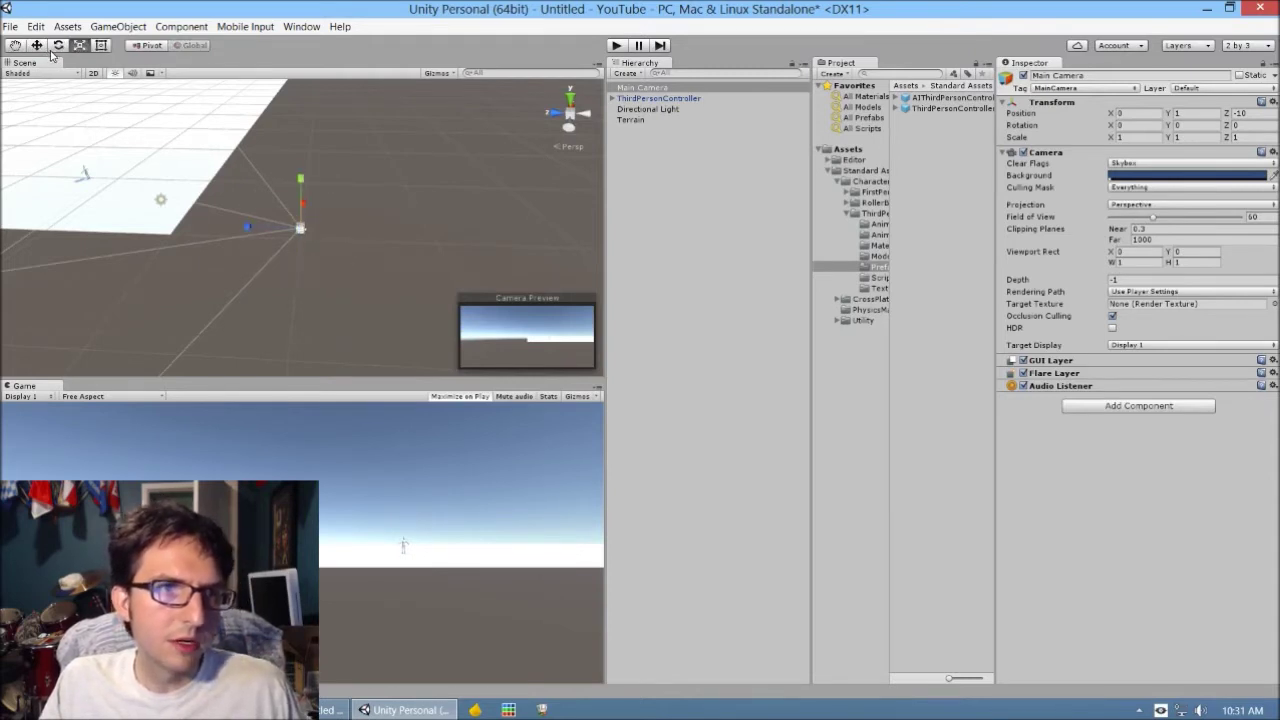
pyautogui.press('t')
pyautogui.press('w')
pyautogui.press('t')
pyautogui.press('w')
pyautogui.press('q')
pyautogui.press('e')
pyautogui.press('r')
pyautogui.press('q')
pyautogui.press('t')
pyautogui.press('q')
pyautogui.press('w')
pyautogui.press('e')
pyautogui.press('r')
pyautogui.press('e')
pyautogui.press('r')
pyautogui.press('t')
pyautogui.press('w')
pyautogui.press('r')
pyautogui.press('e')
pyautogui.press('r')
pyautogui.press('w')
pyautogui.press('e')
pyautogui.press('w')
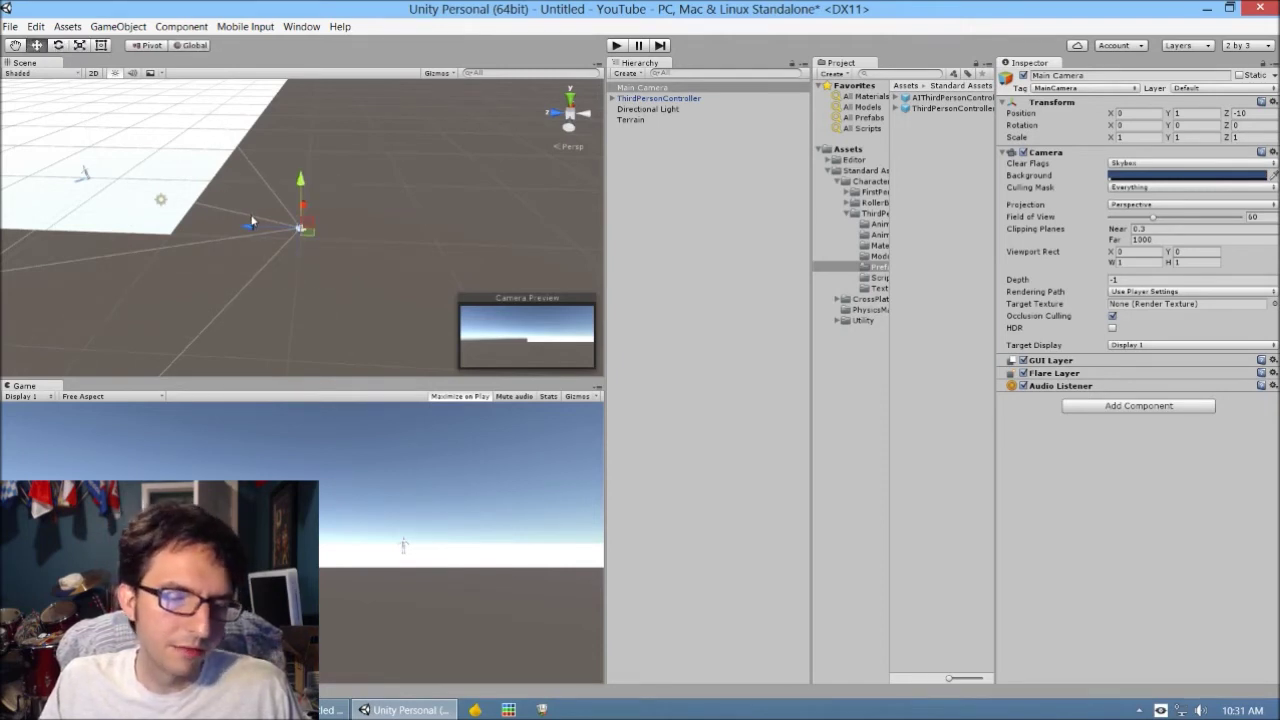
pyautogui.moveTo(252, 221); pyautogui.dragTo(340, 210, button='right')
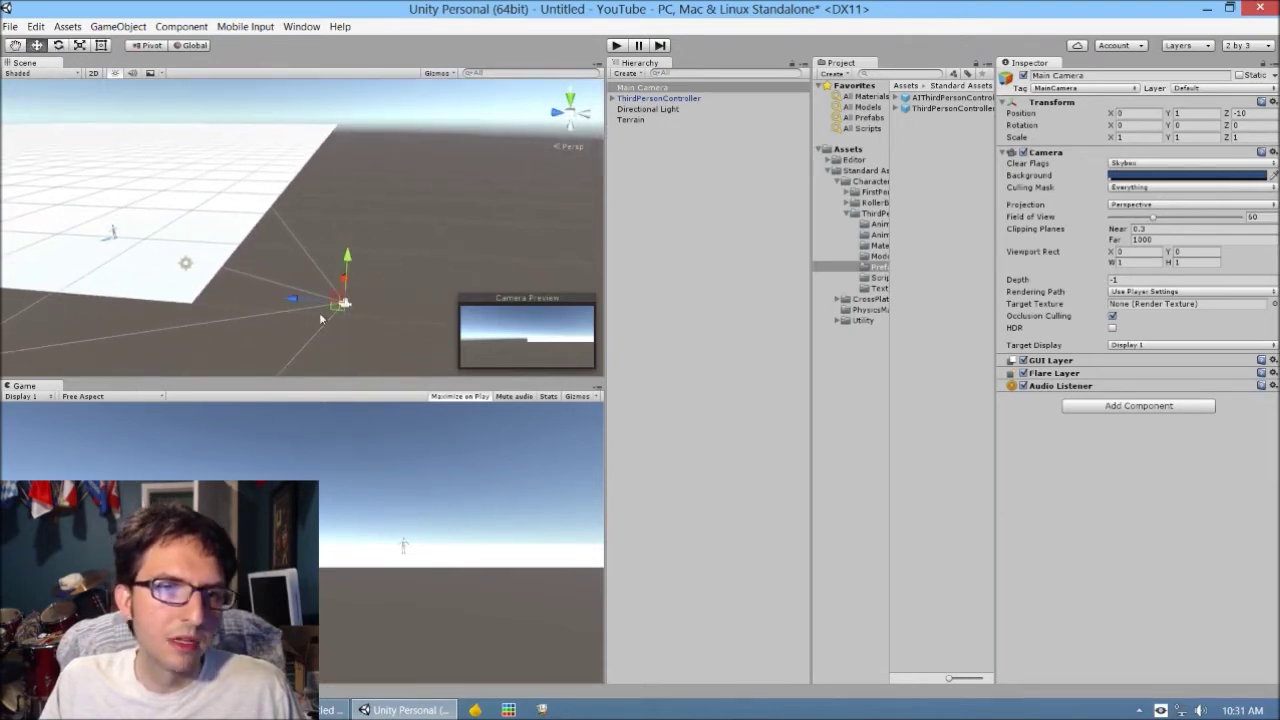
pyautogui.moveTo(313, 309); pyautogui.dragTo(347, 289, button='right')
pyautogui.moveTo(347, 275); pyautogui.dragTo(388, 243)
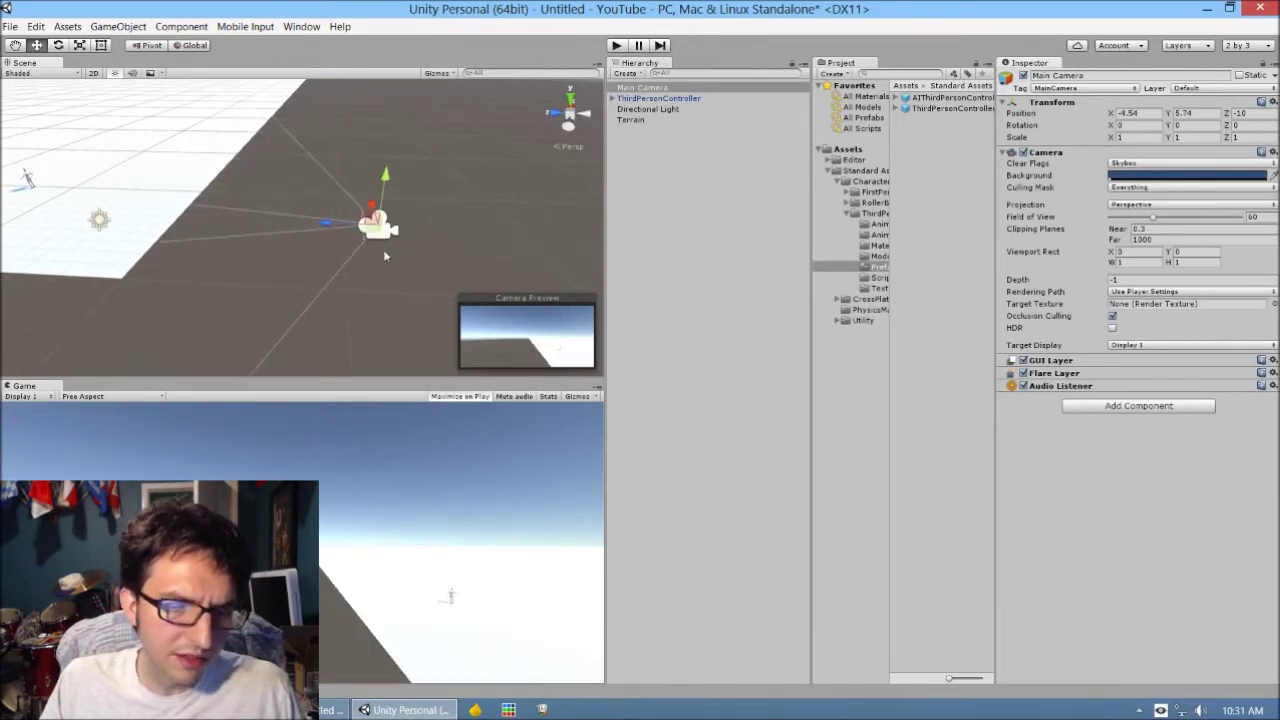
pyautogui.hotkey('ctrl', 'z')
pyautogui.hotkey('ctrl', 'z')
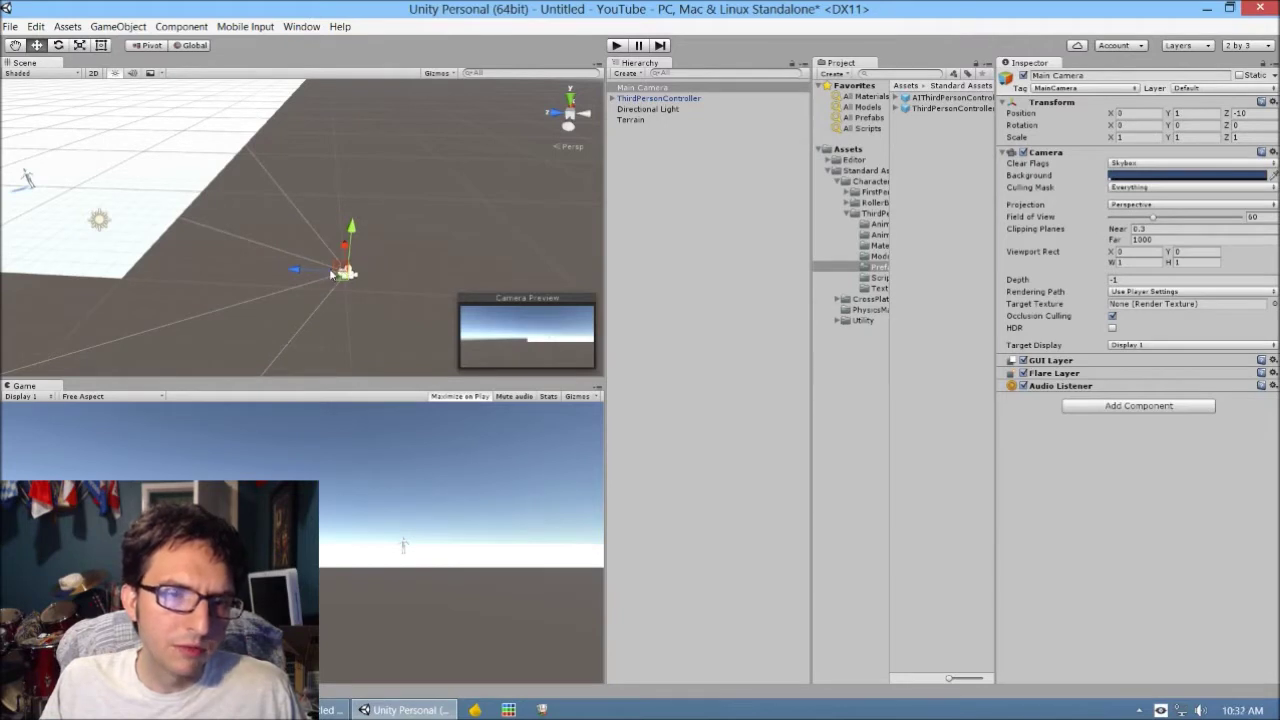
# Move the Main Camera near the character to about X 7.55, Y 3.68, Z 6.66 and tilt it about 15.9° around X
pyautogui.moveTo(321, 292); pyautogui.dragTo(293, 268, button='right')
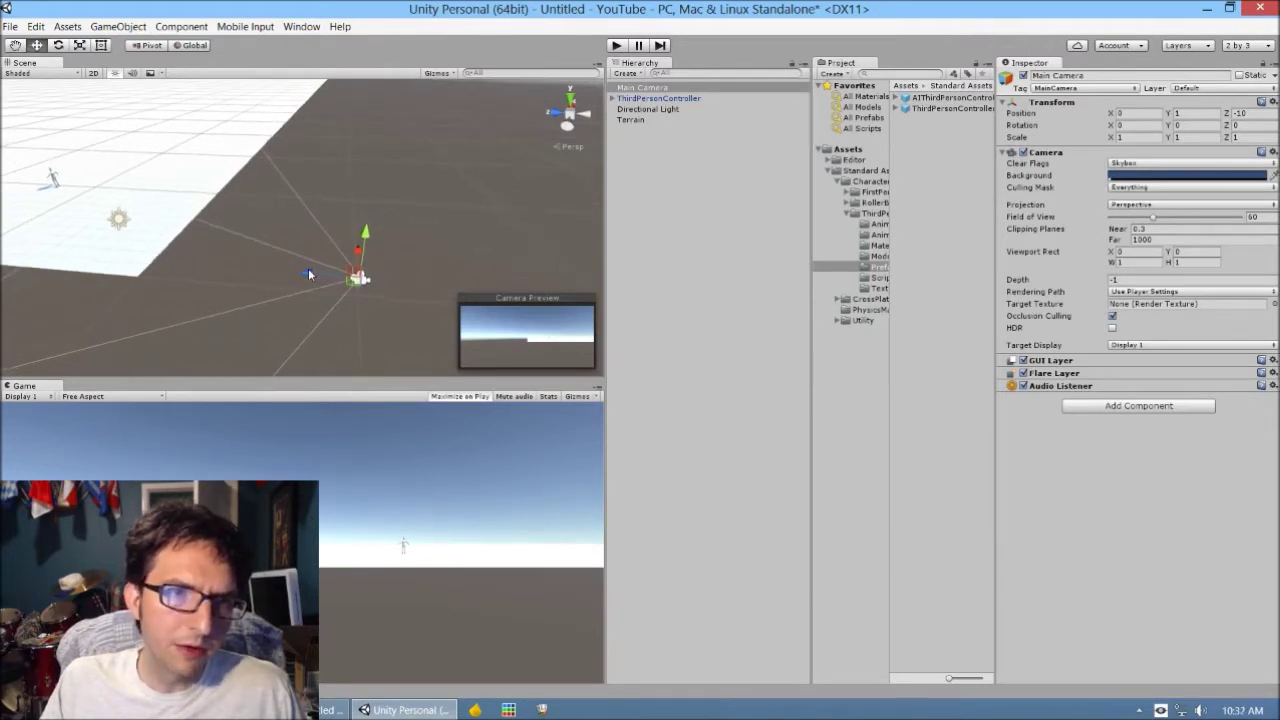
pyautogui.moveTo(360, 255); pyautogui.dragTo(1195, 245)
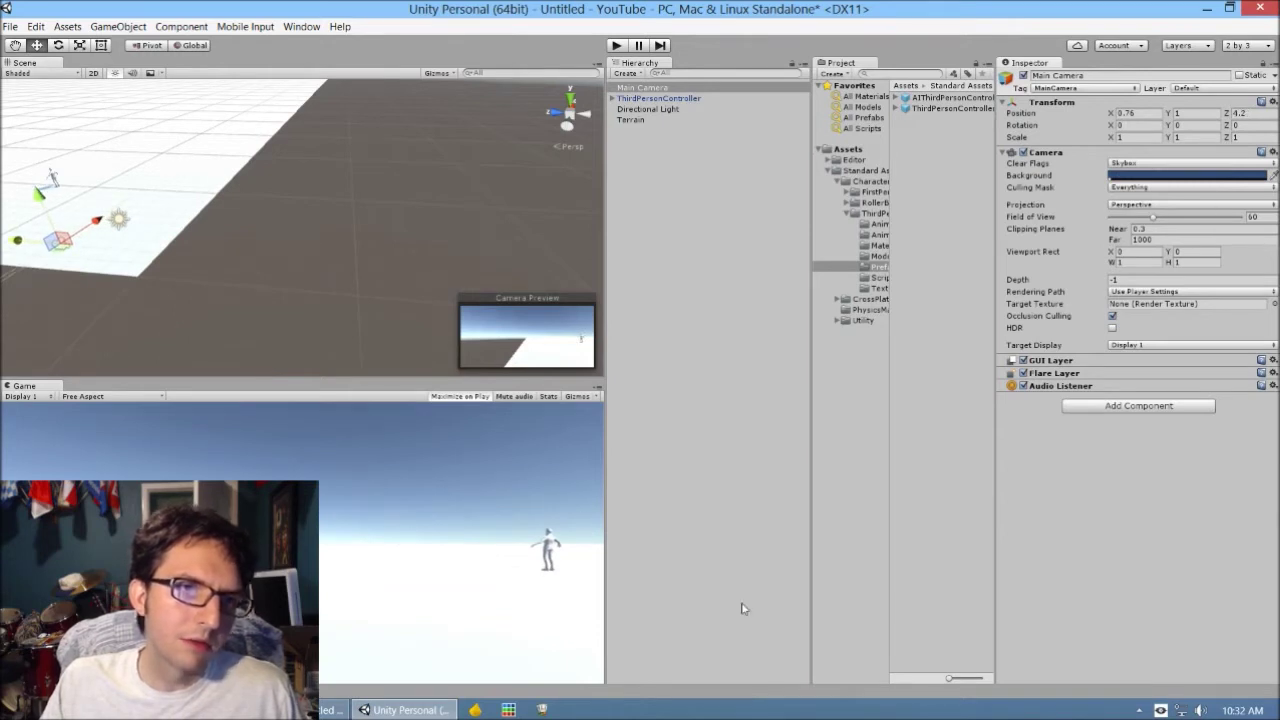
pyautogui.moveTo(93, 228); pyautogui.dragTo(185, 128)
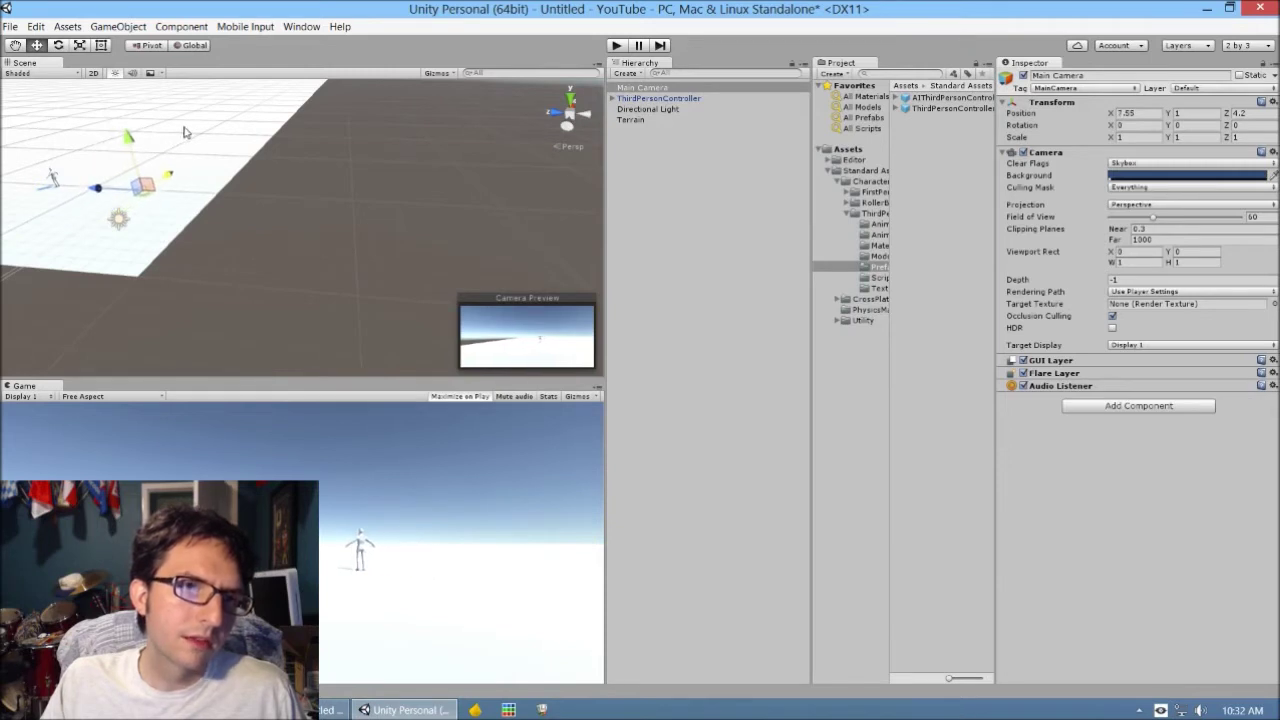
pyautogui.moveTo(100, 191); pyautogui.dragTo(89, 105)
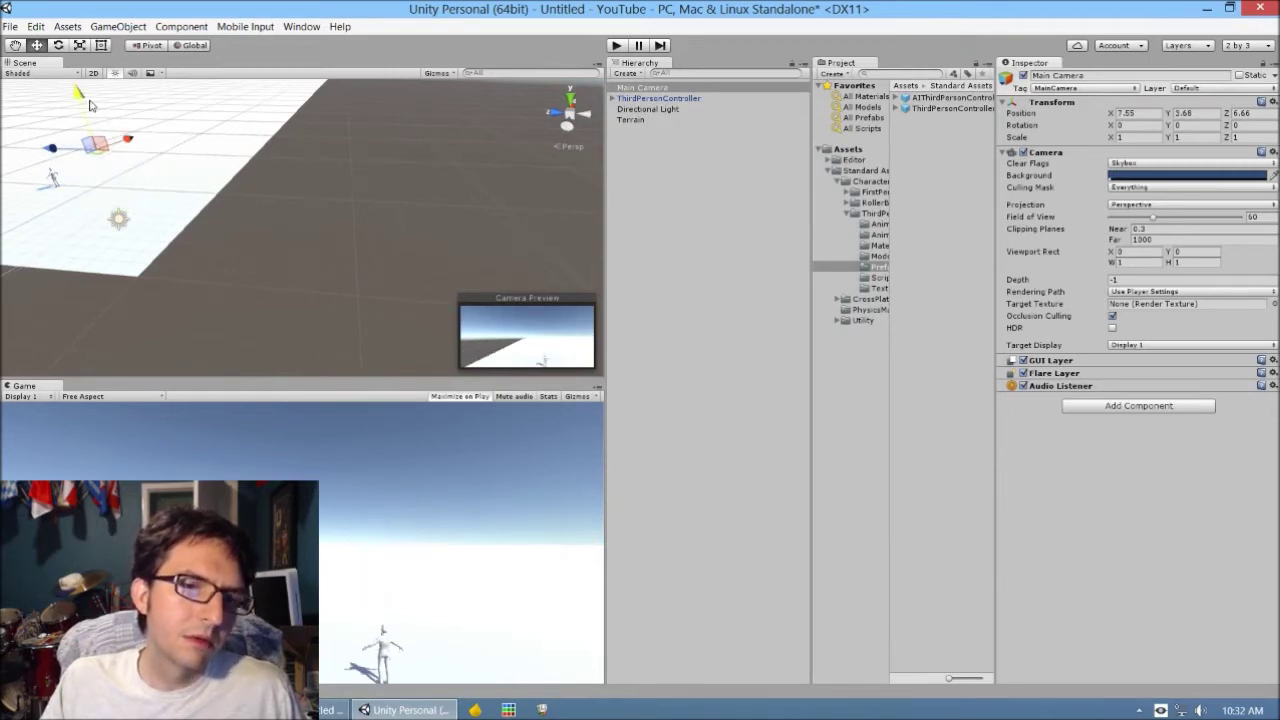
pyautogui.click(58, 46)
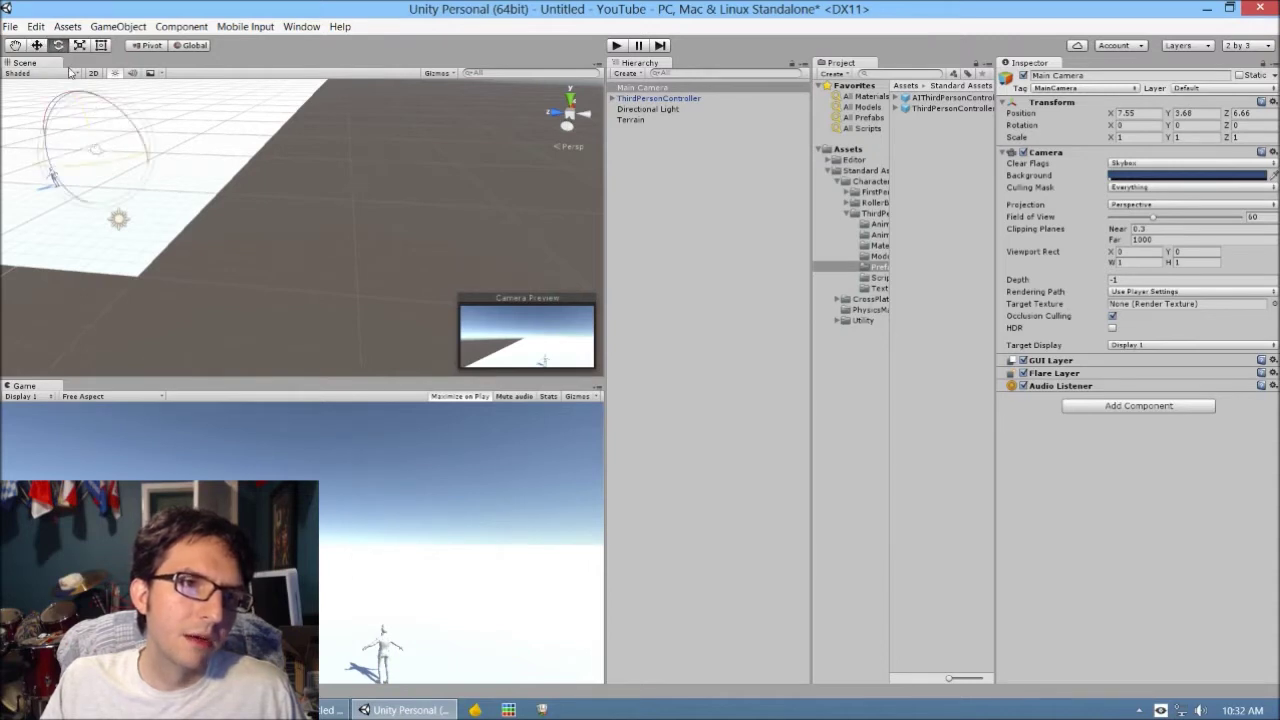
pyautogui.moveTo(125, 130); pyautogui.dragTo(123, 106)
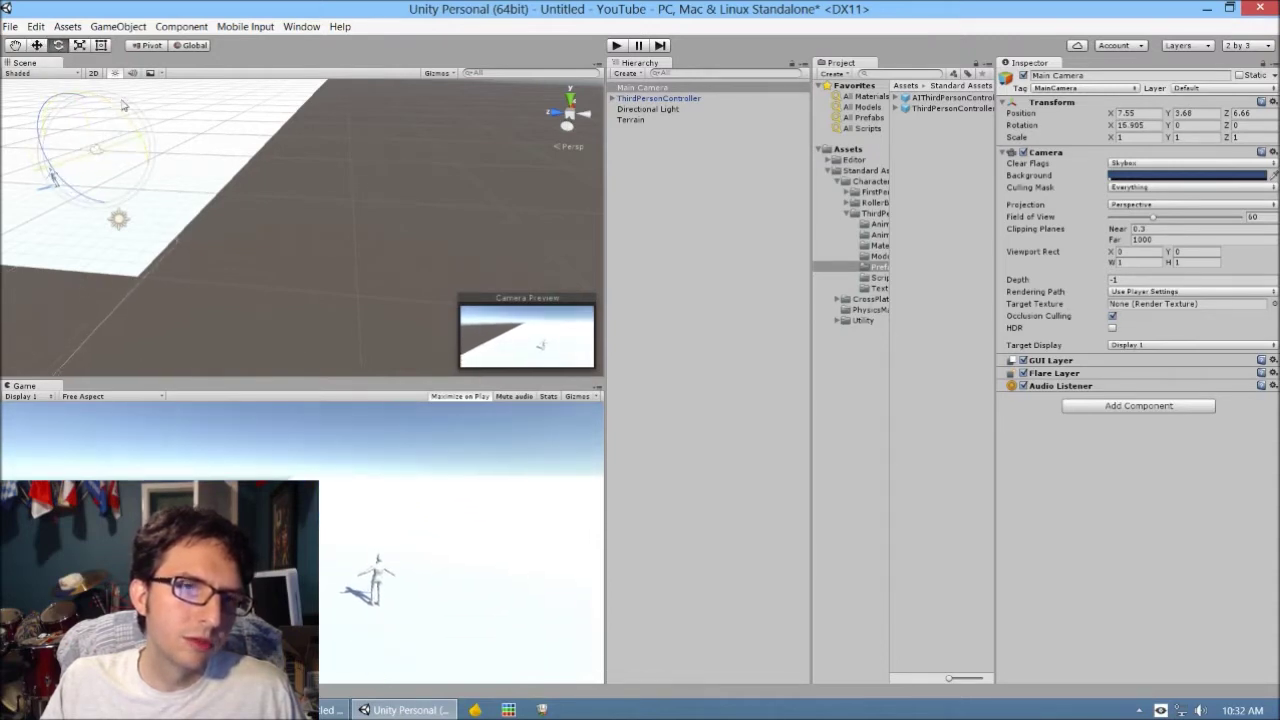
# Play-test the scene by walking the character in all directions and jumping on the terrain, and stop Play mode
pyautogui.click(616, 47)
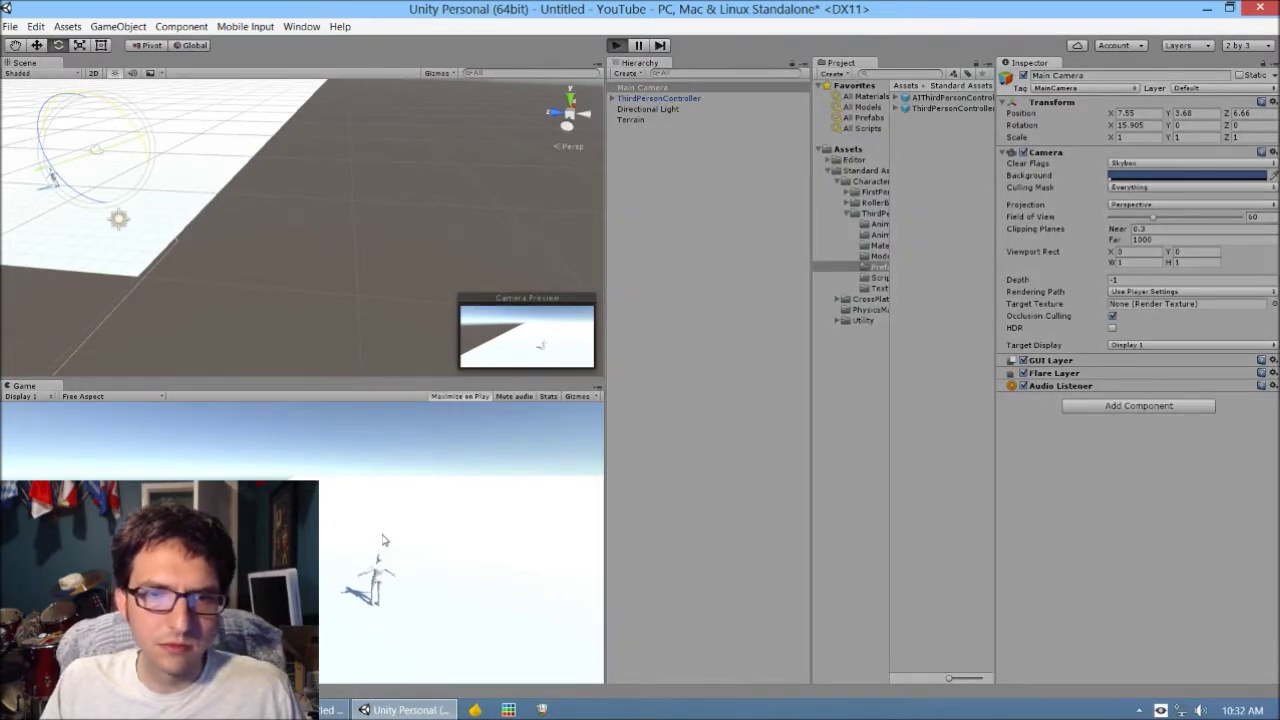
pyautogui.press('d')
pyautogui.press('w')
pyautogui.press('a')
pyautogui.press('s')
pyautogui.press('space')
pyautogui.press('d')
pyautogui.press('a')
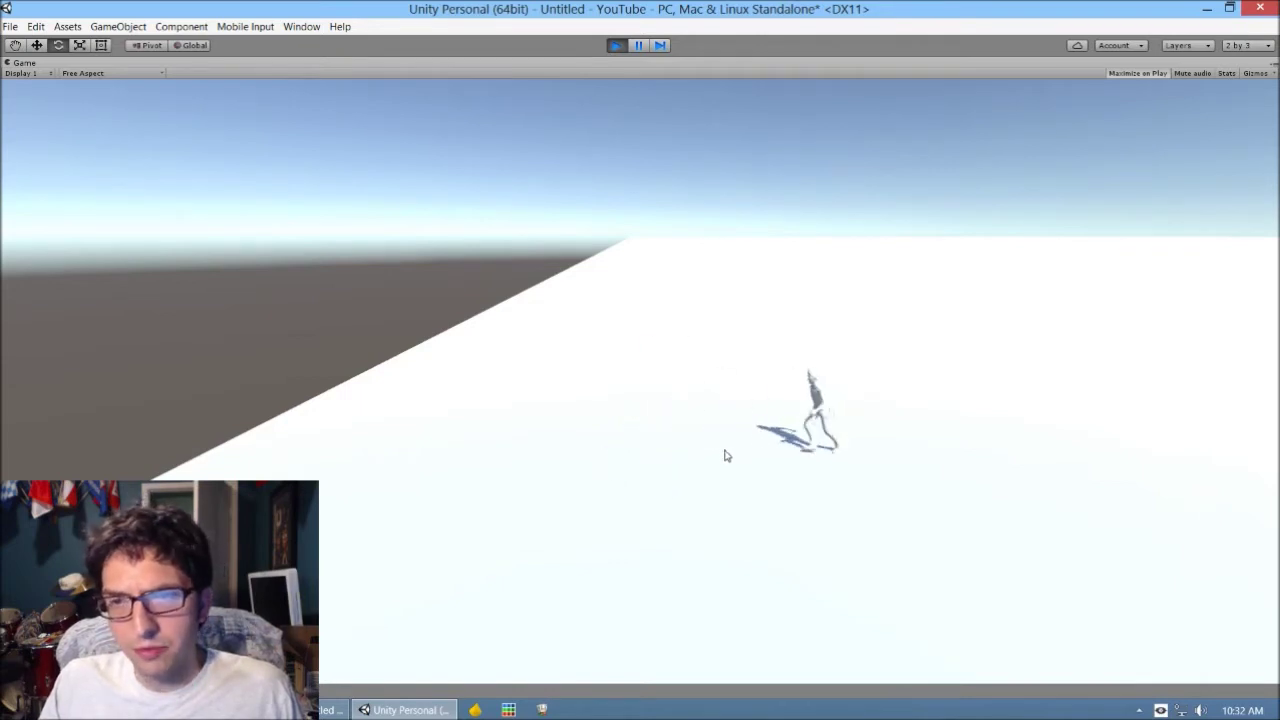
pyautogui.press('w')
pyautogui.press('a')
pyautogui.press('s')
pyautogui.press('a')
pyautogui.press('s')
pyautogui.press('d')
pyautogui.press('a')
pyautogui.press('w')
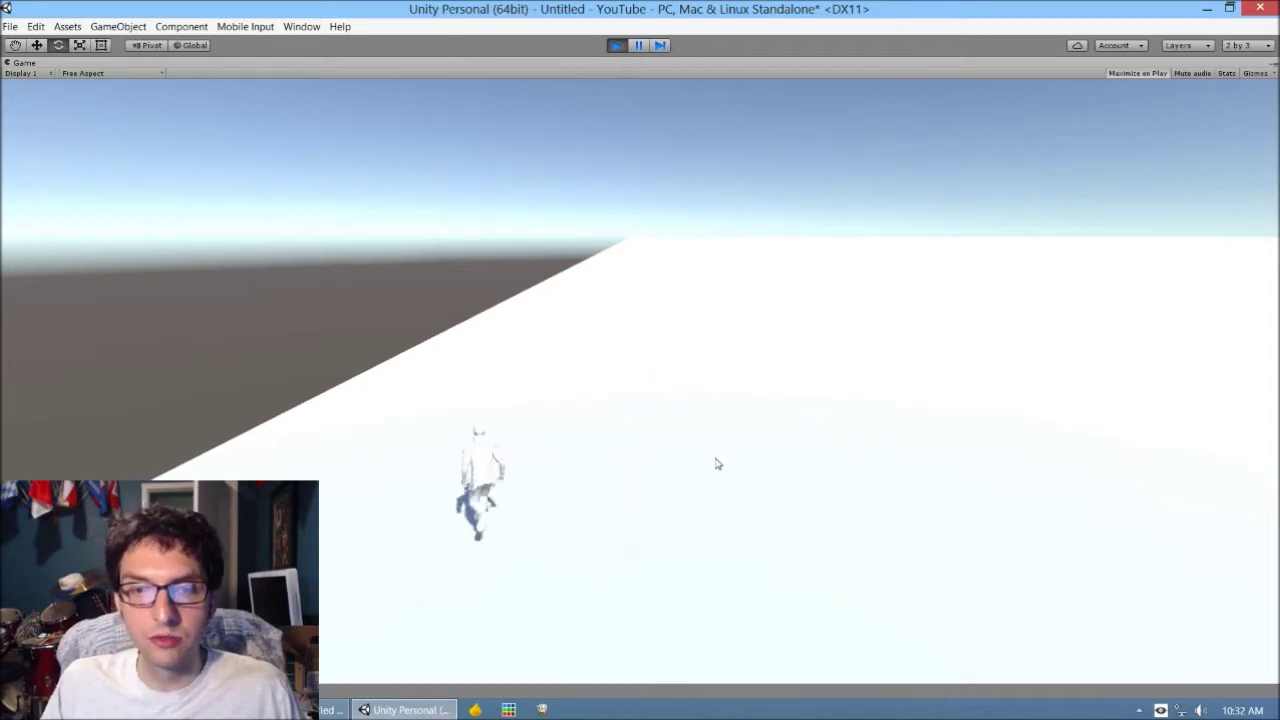
pyautogui.press('d')
pyautogui.press('s')
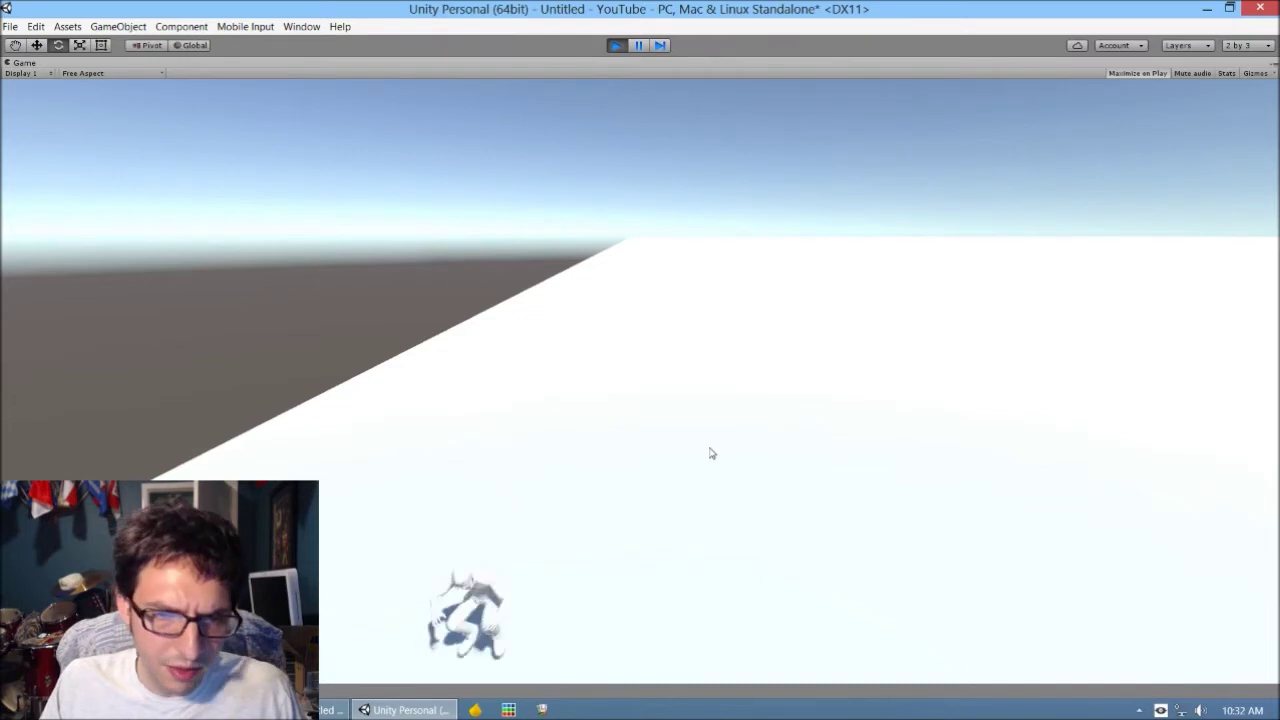
pyautogui.press('w')
pyautogui.press('a')
pyautogui.press('space')
pyautogui.press('space')
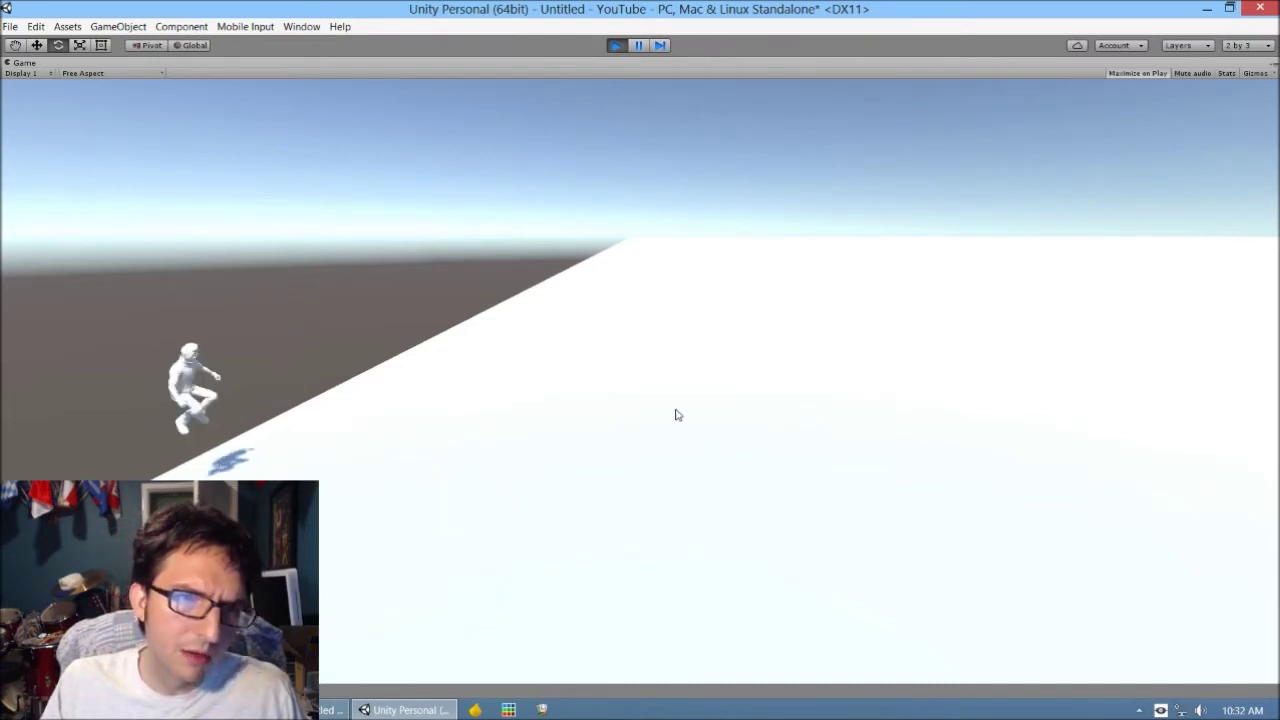
pyautogui.press('d')
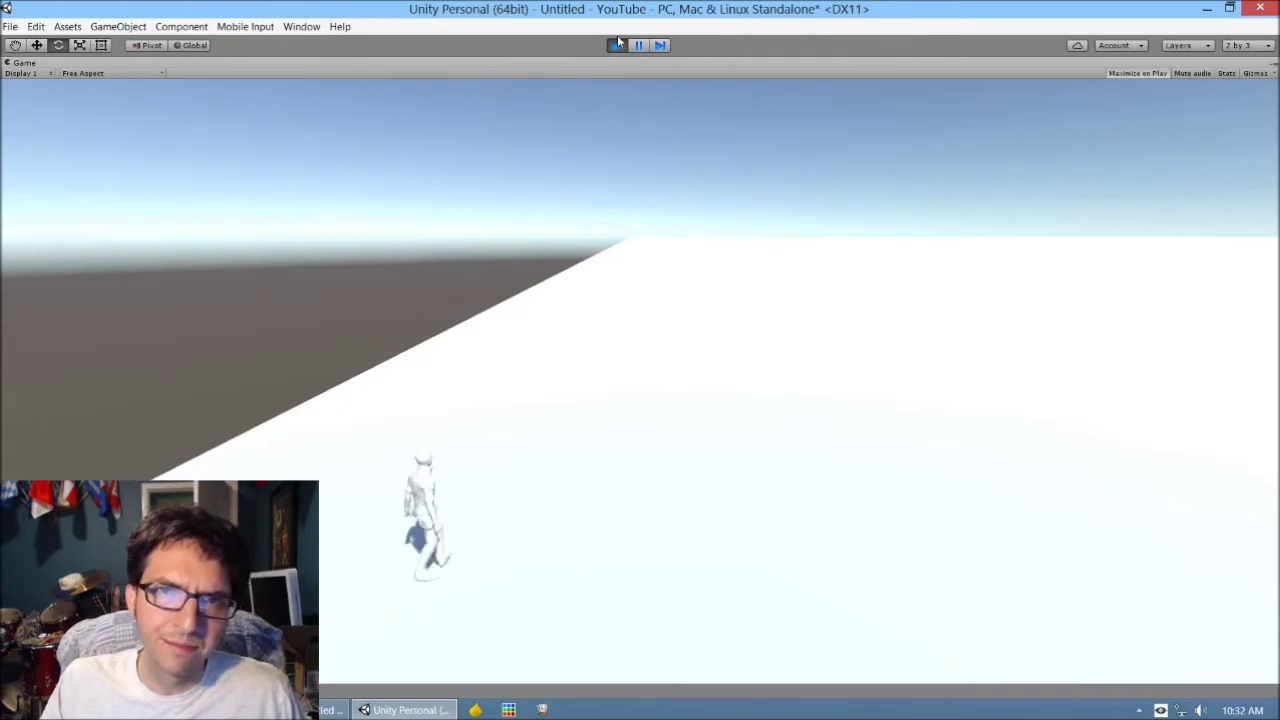
pyautogui.click(616, 45)
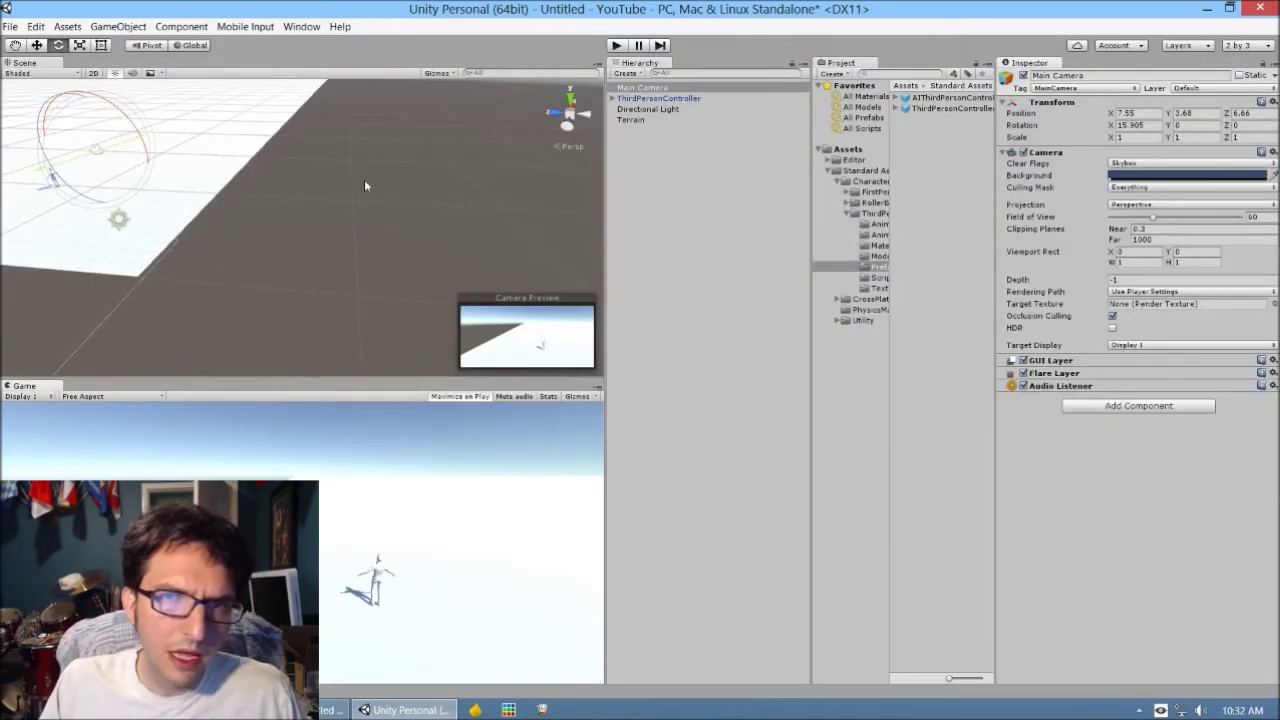
# Examine the ThirdPersonController's components, including its Animator, and glance at the Directional Light
pyautogui.click(645, 99)
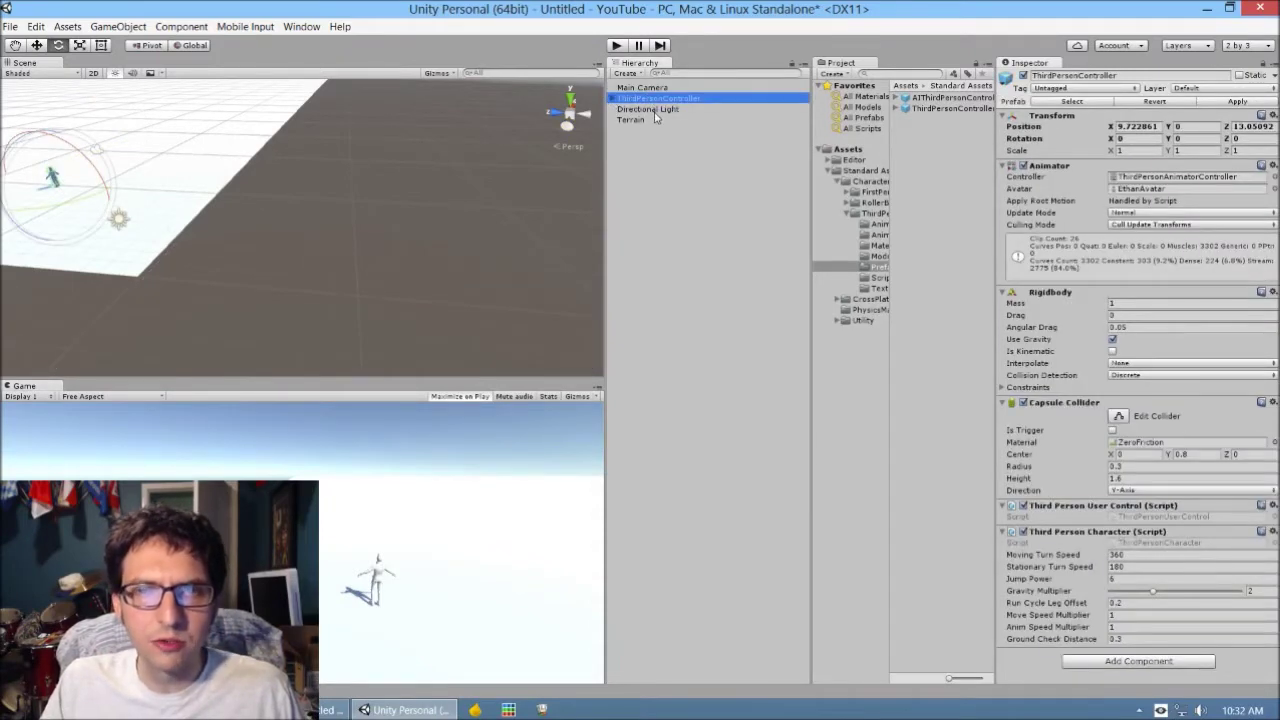
pyautogui.click(650, 109)
pyautogui.click(647, 100)
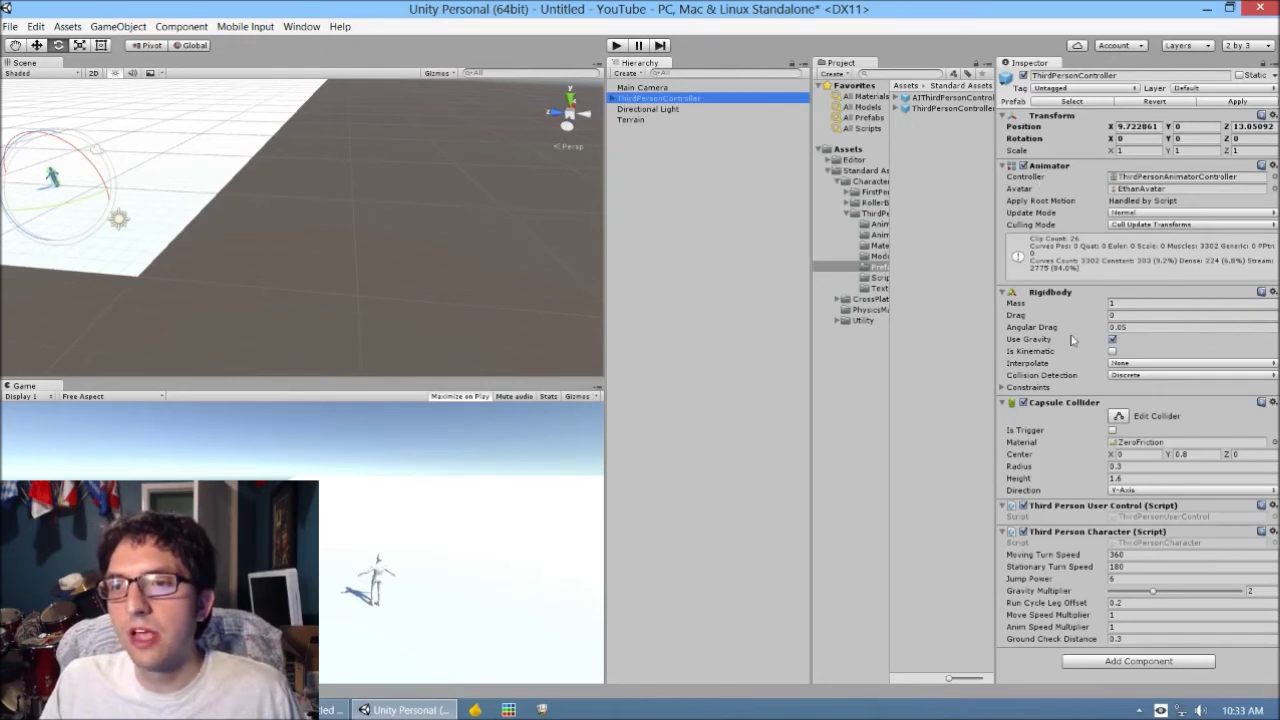
pyautogui.click(1096, 168)
pyautogui.click(1001, 167)
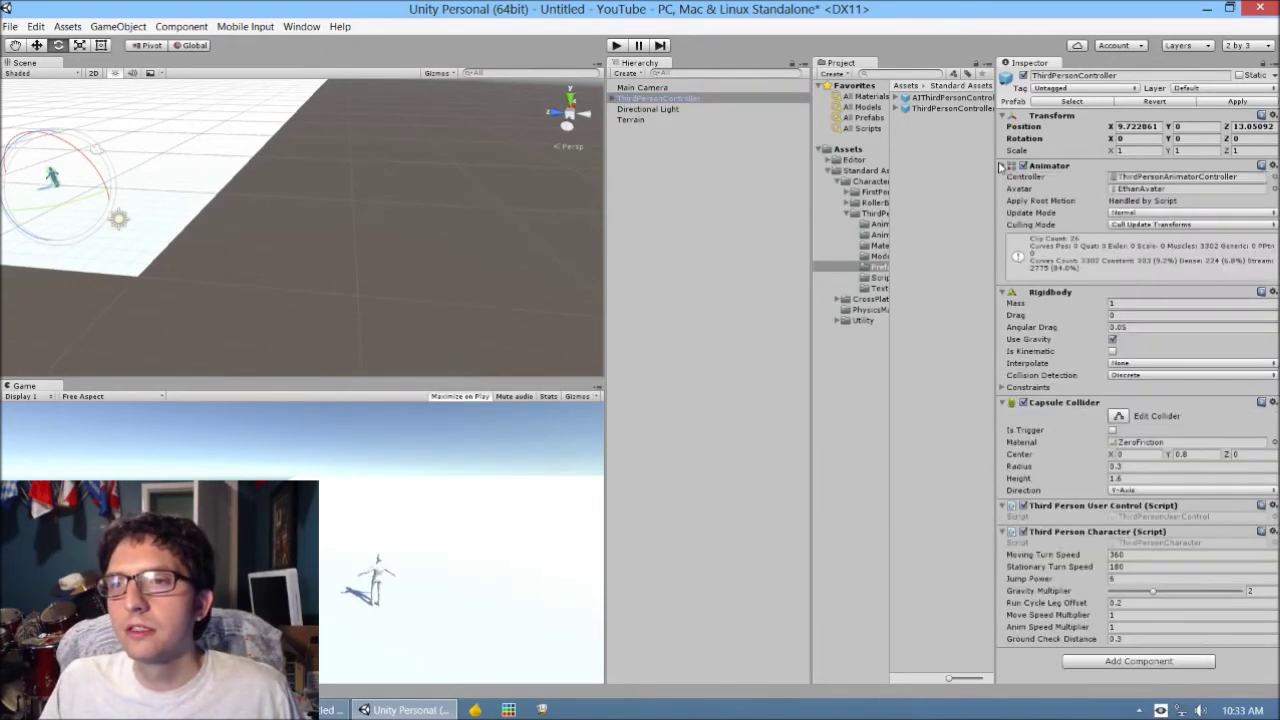
# Reveal the ThirdPersonController's child objects and examine how they nest under the parent, leaving its hierarchy expanded
pyautogui.click(612, 98)
pyautogui.click(649, 110)
pyautogui.click(651, 130)
pyautogui.click(650, 110)
pyautogui.click(652, 130)
pyautogui.click(613, 99)
pyautogui.click(613, 99)
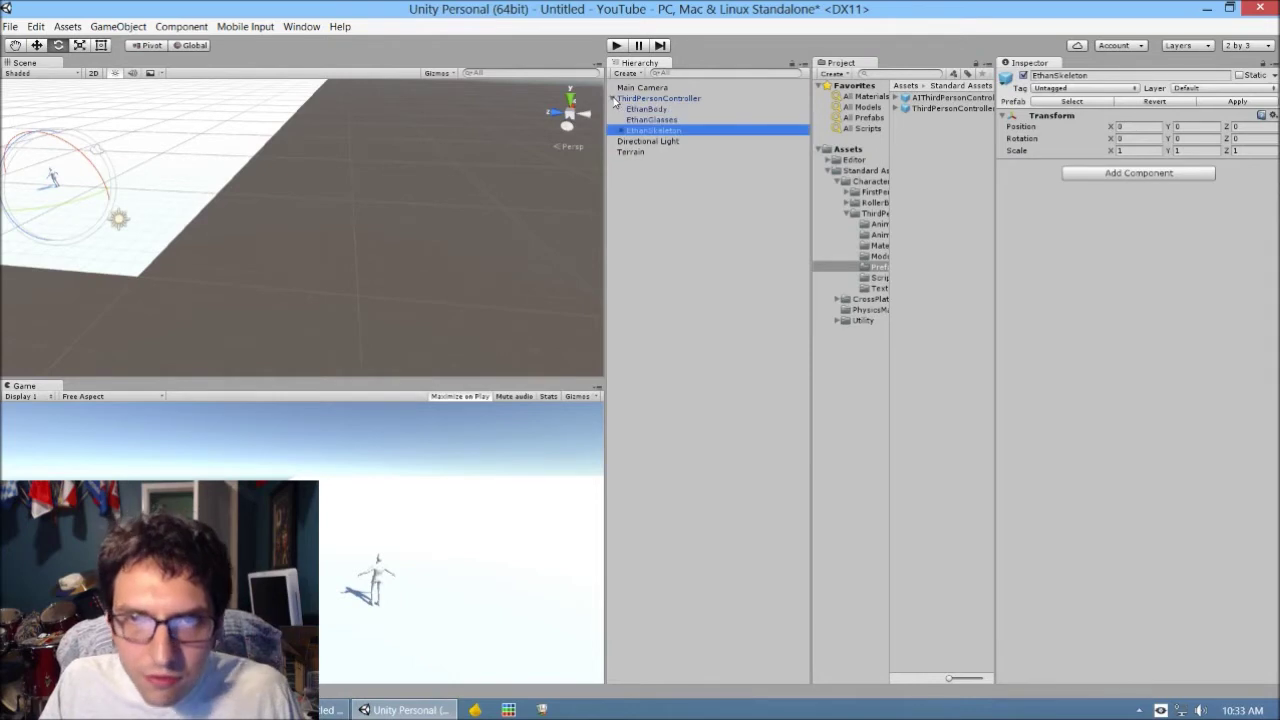
pyautogui.click(613, 99)
pyautogui.click(642, 88)
pyautogui.click(642, 100)
pyautogui.click(613, 99)
pyautogui.click(613, 99)
pyautogui.click(613, 99)
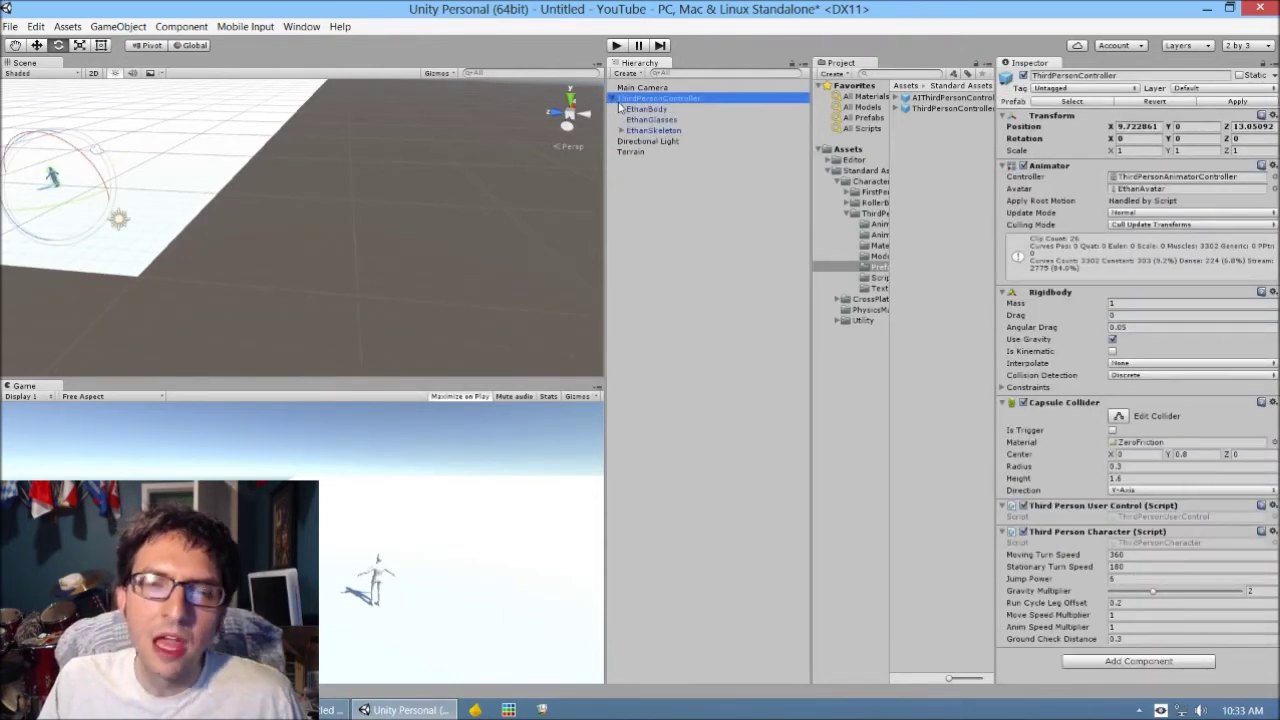
# Compare EthanBody and EthanSkeleton with their parent ThirdPersonController, finishing with the parent selected and its children shown
pyautogui.click(645, 110)
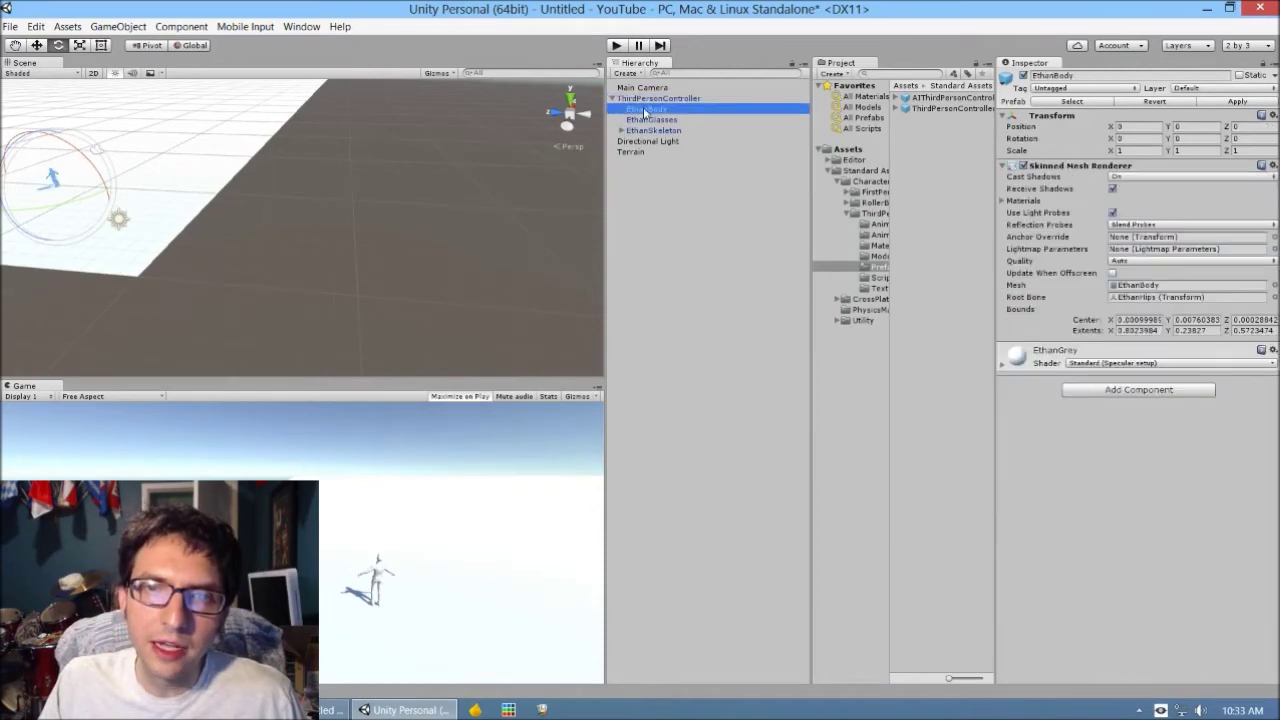
pyautogui.click(650, 131)
pyautogui.click(647, 109)
pyautogui.click(620, 99)
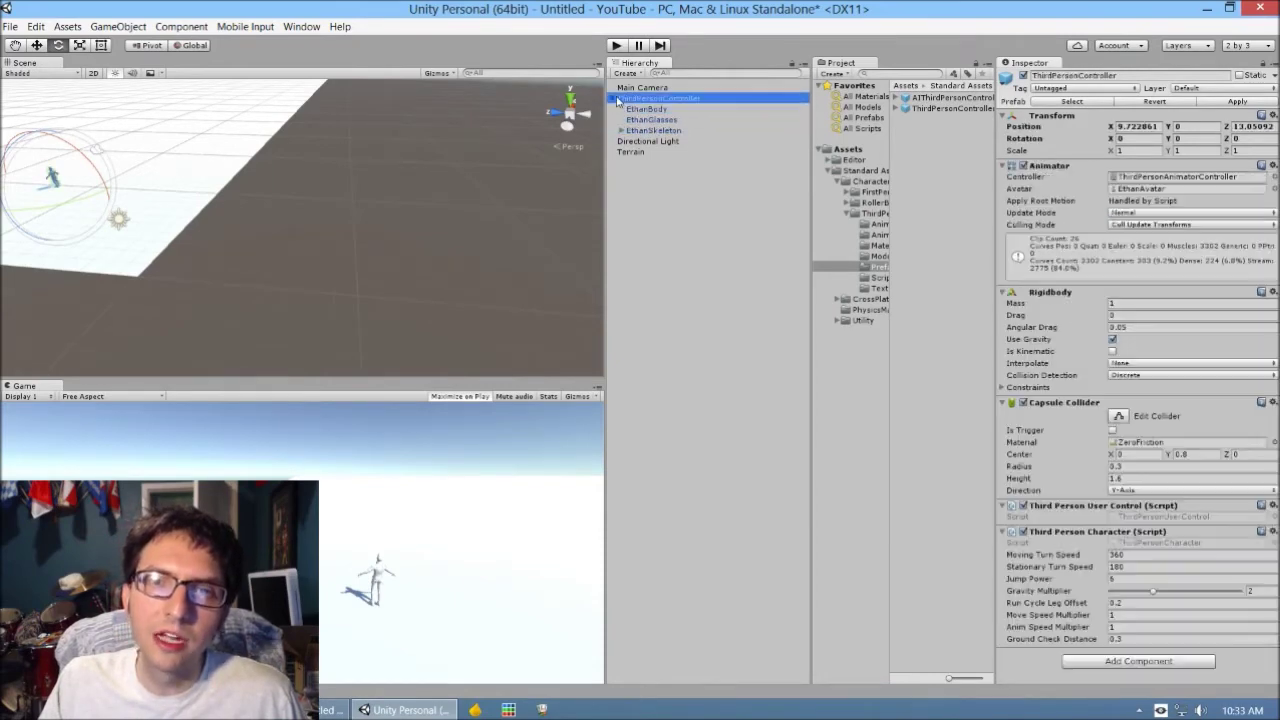
pyautogui.click(614, 99)
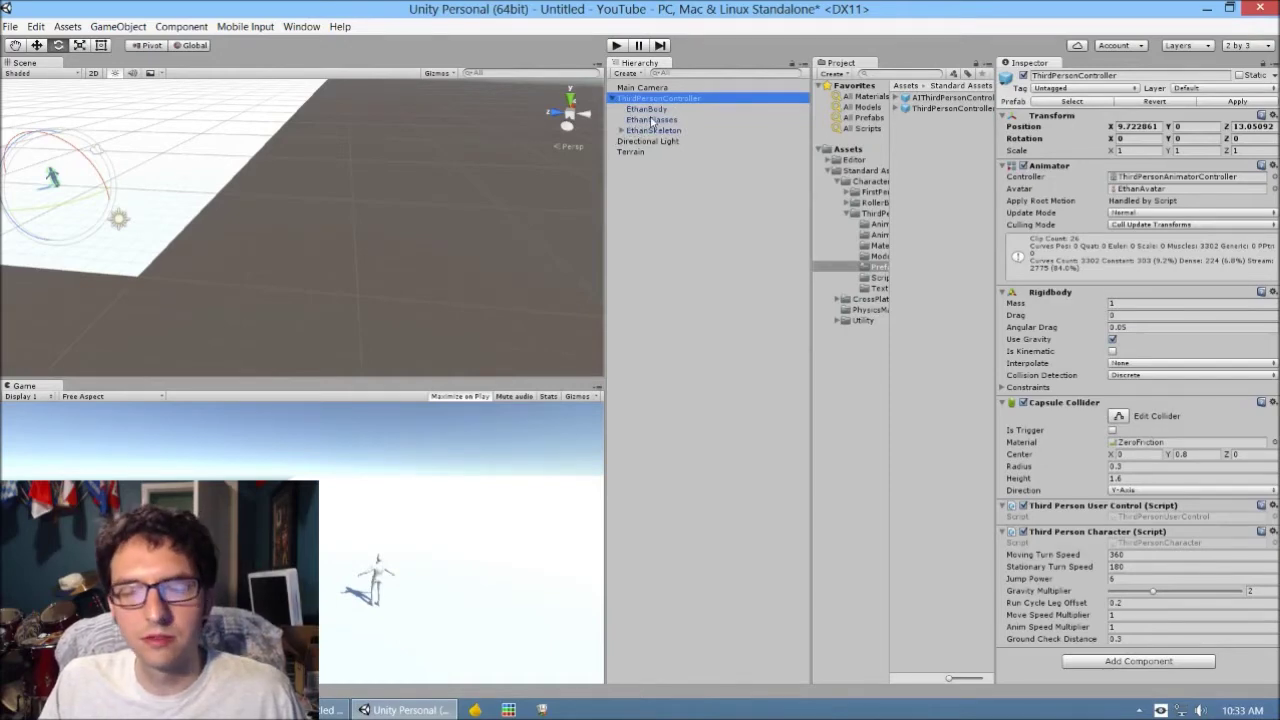
pyautogui.click(612, 98)
pyautogui.click(615, 108)
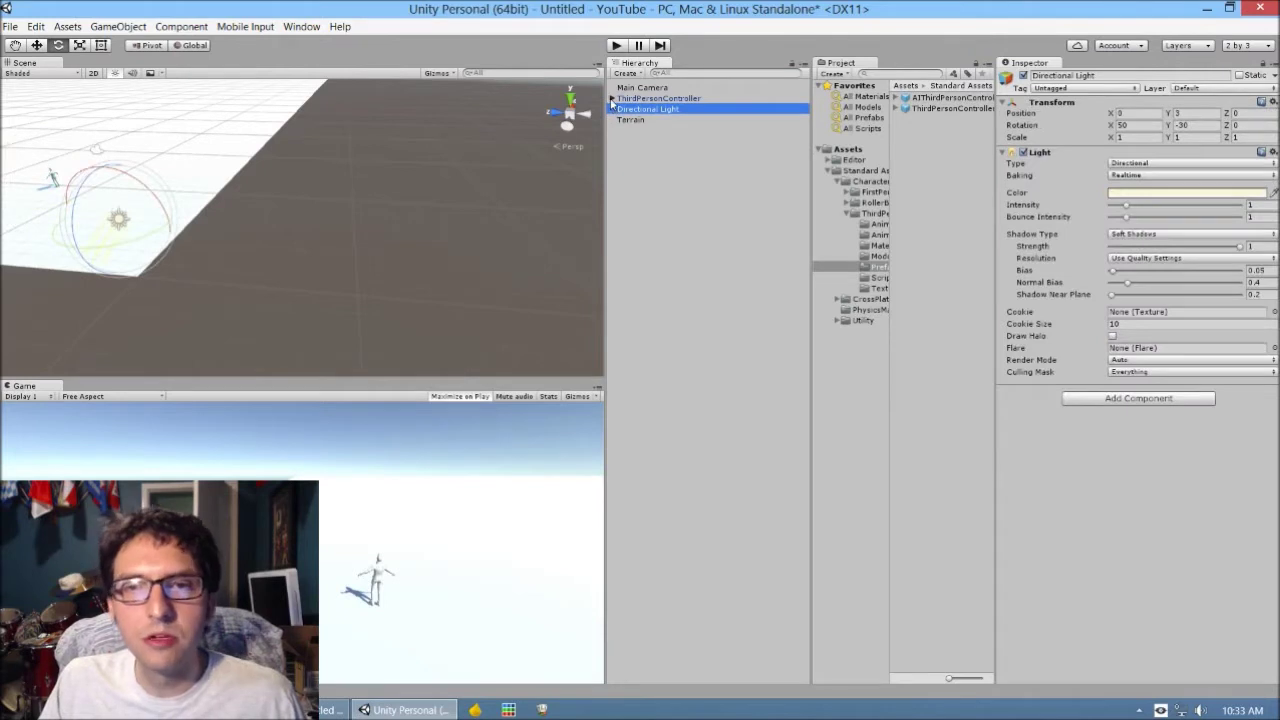
pyautogui.click(612, 98)
pyautogui.click(625, 98)
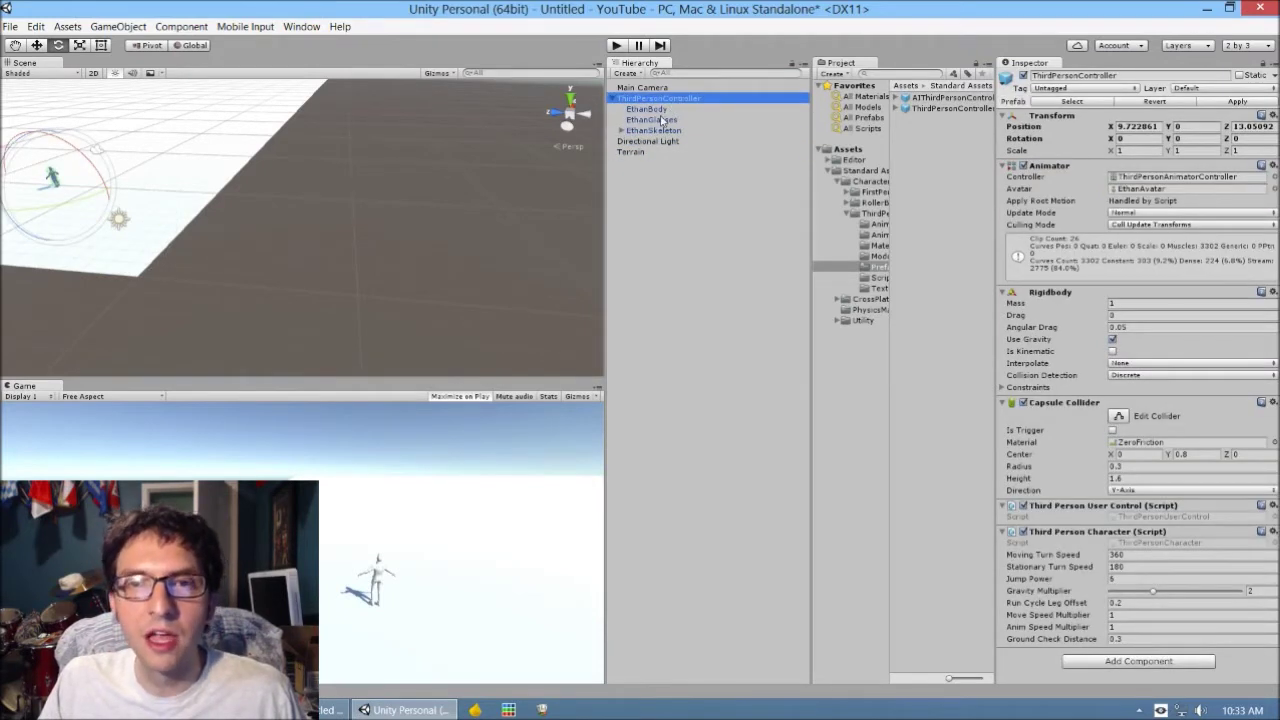
# Review the properties of the child objects EthanGlasses, EthanBody and EthanSkeleton in turn
pyautogui.click(660, 120)
pyautogui.click(650, 108)
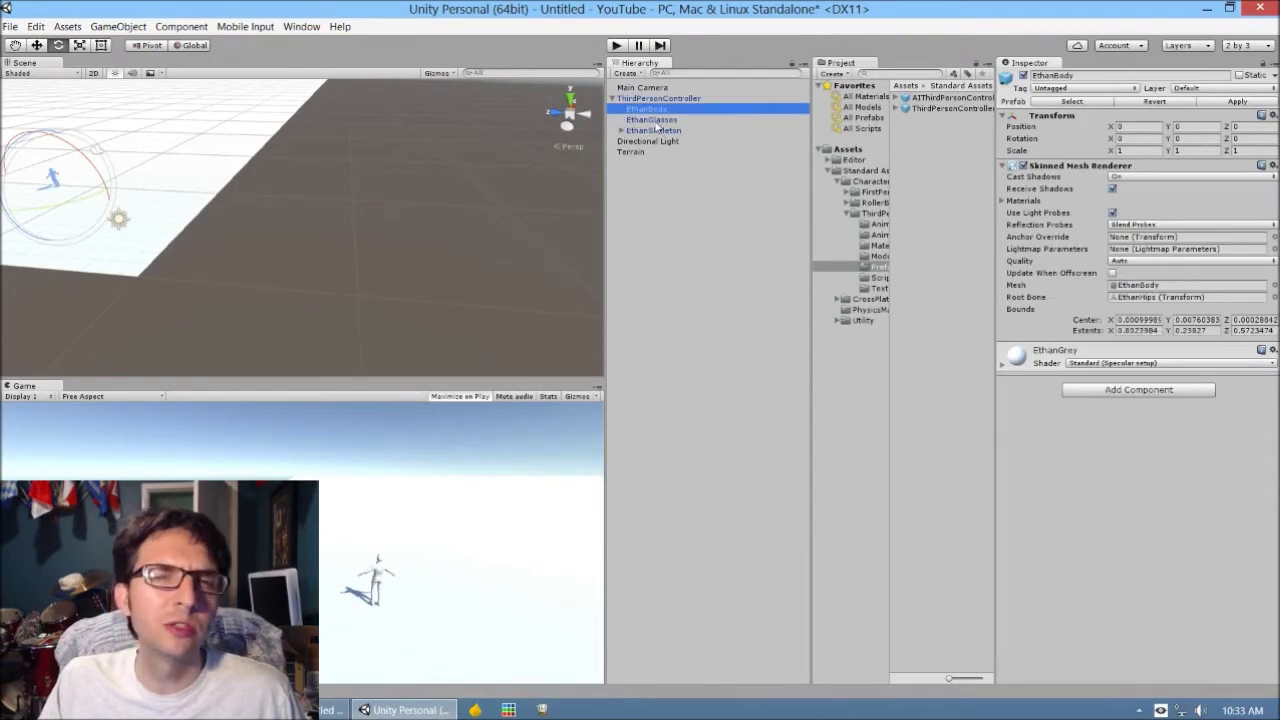
pyautogui.click(655, 130)
pyautogui.click(648, 108)
pyautogui.click(652, 119)
pyautogui.click(655, 130)
pyautogui.click(648, 109)
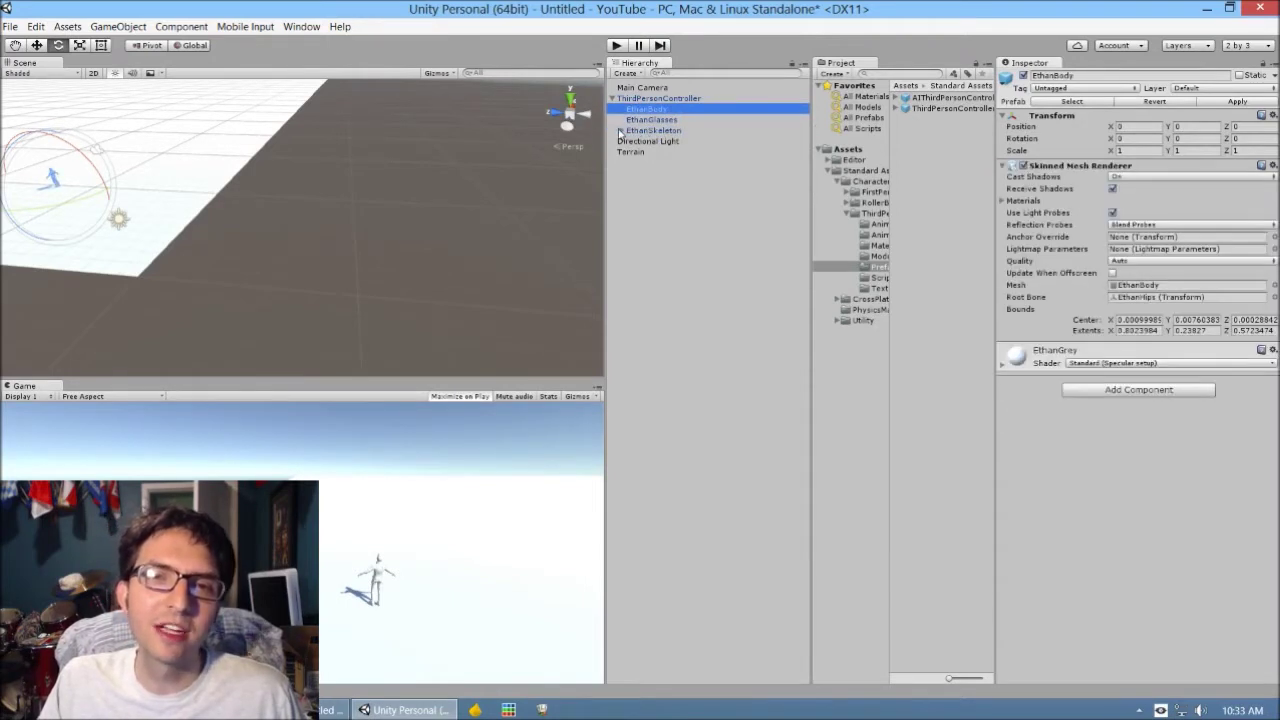
# Expand the EthanSkeleton bone hierarchy through EthanHips, EthanSpine and both legs down to EthanLeftFoot's child
pyautogui.click(650, 130)
pyautogui.click(621, 130)
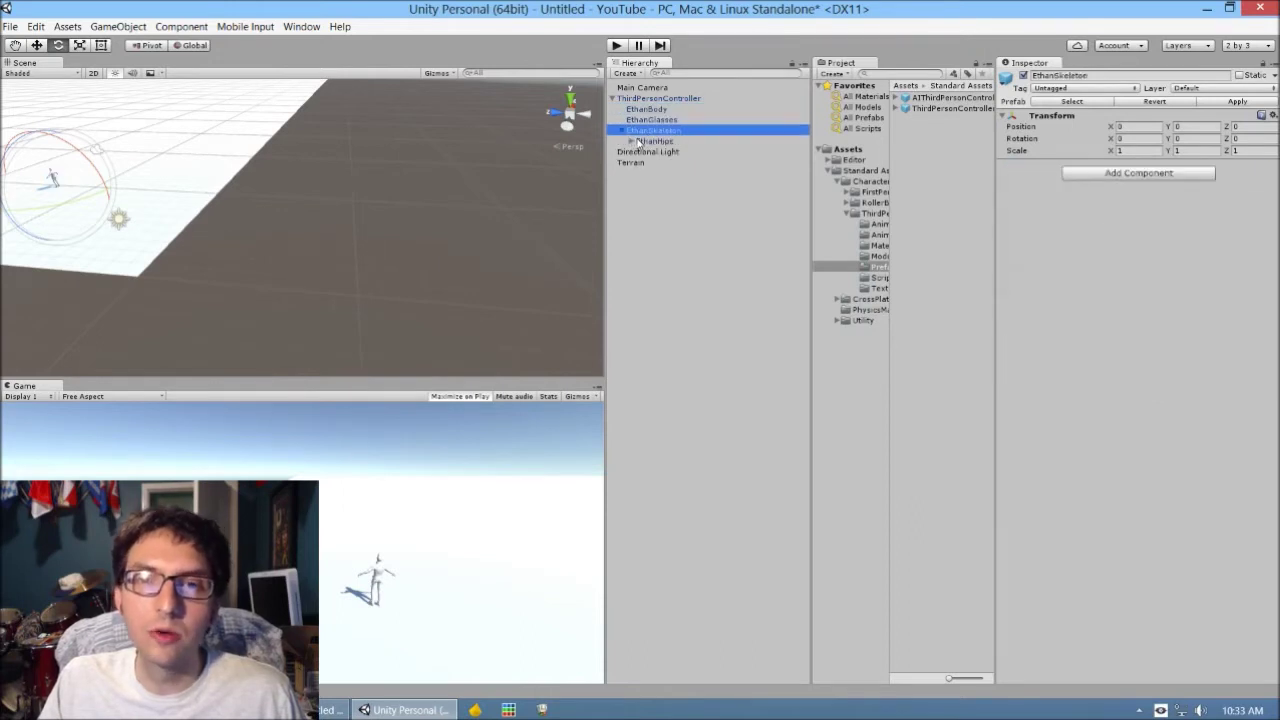
pyautogui.click(630, 141)
pyautogui.click(640, 151)
pyautogui.click(649, 162)
pyautogui.click(655, 183)
pyautogui.click(659, 173)
pyautogui.click(649, 194)
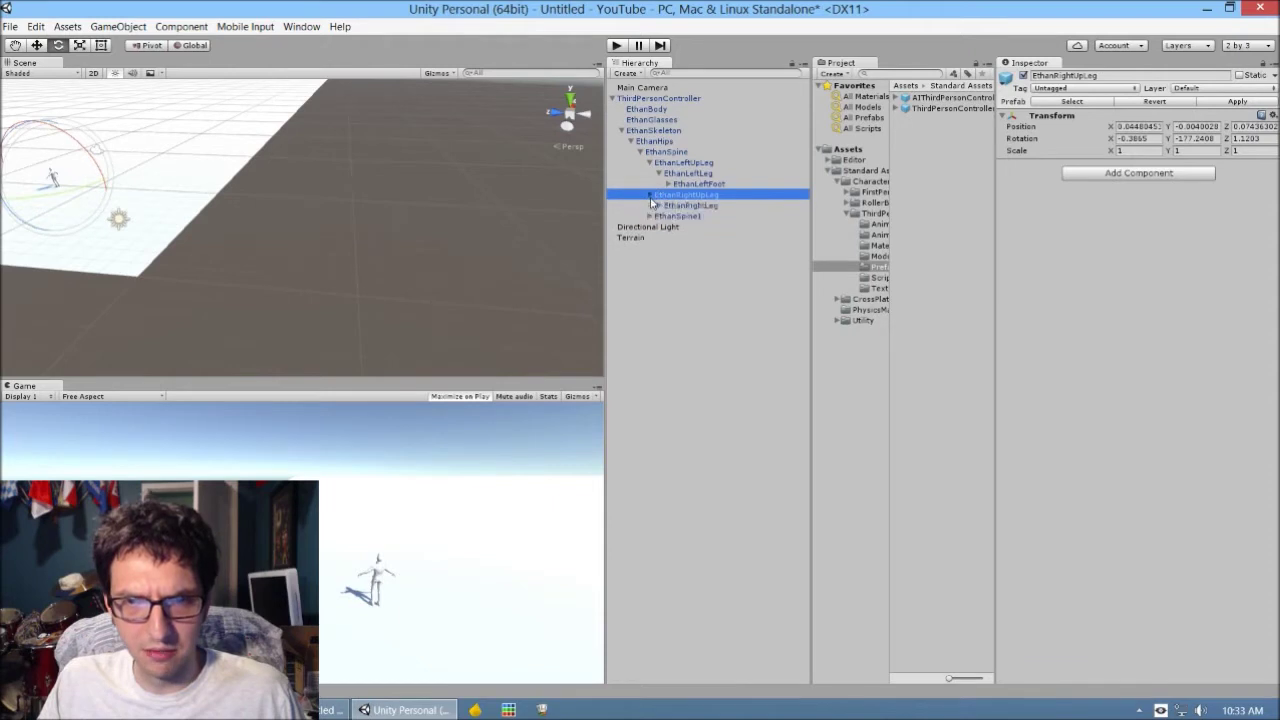
pyautogui.click(650, 216)
pyautogui.click(659, 205)
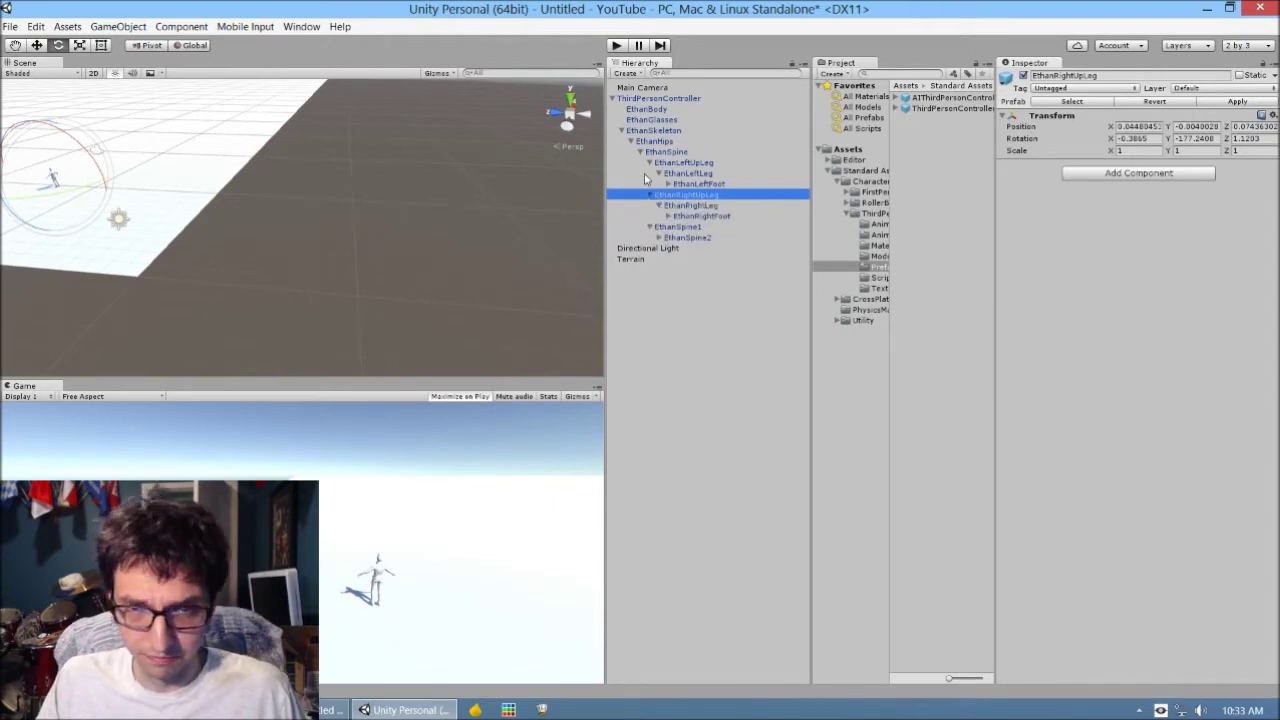
pyautogui.click(668, 185)
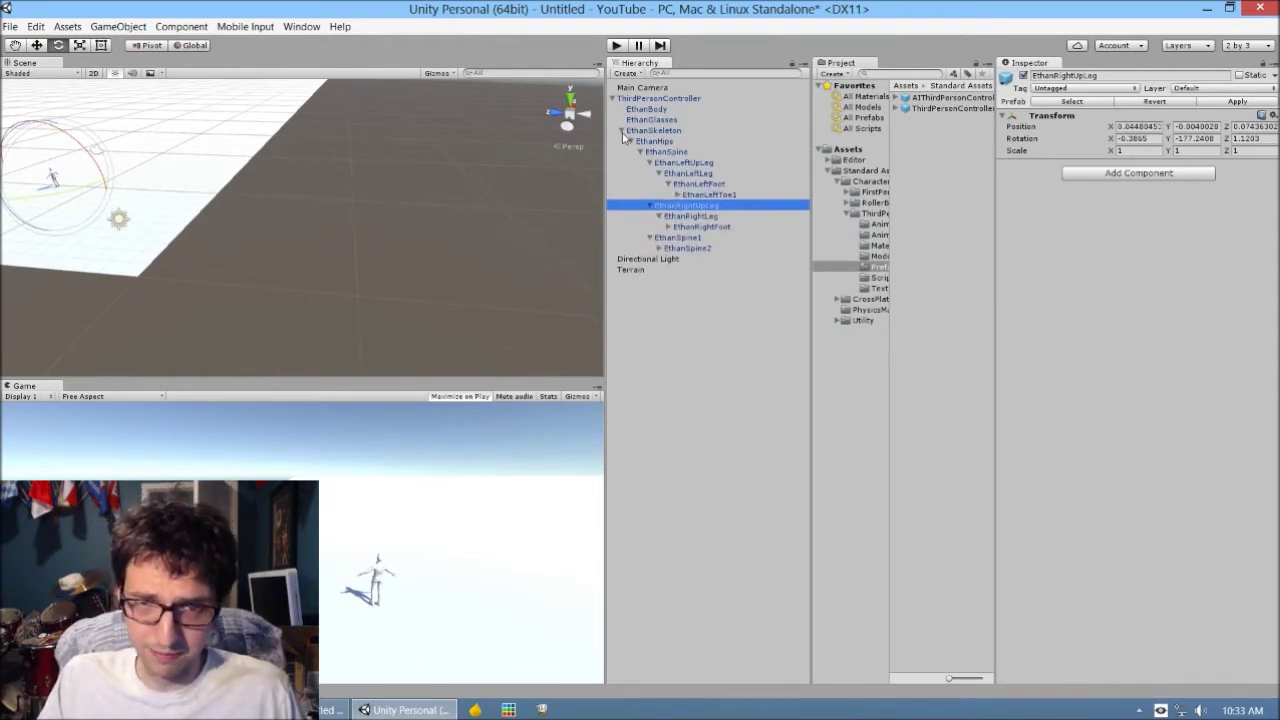
# Collapse the EthanSkeleton bones, select ThirdPersonController to review its components, and hide its children
pyautogui.click(622, 131)
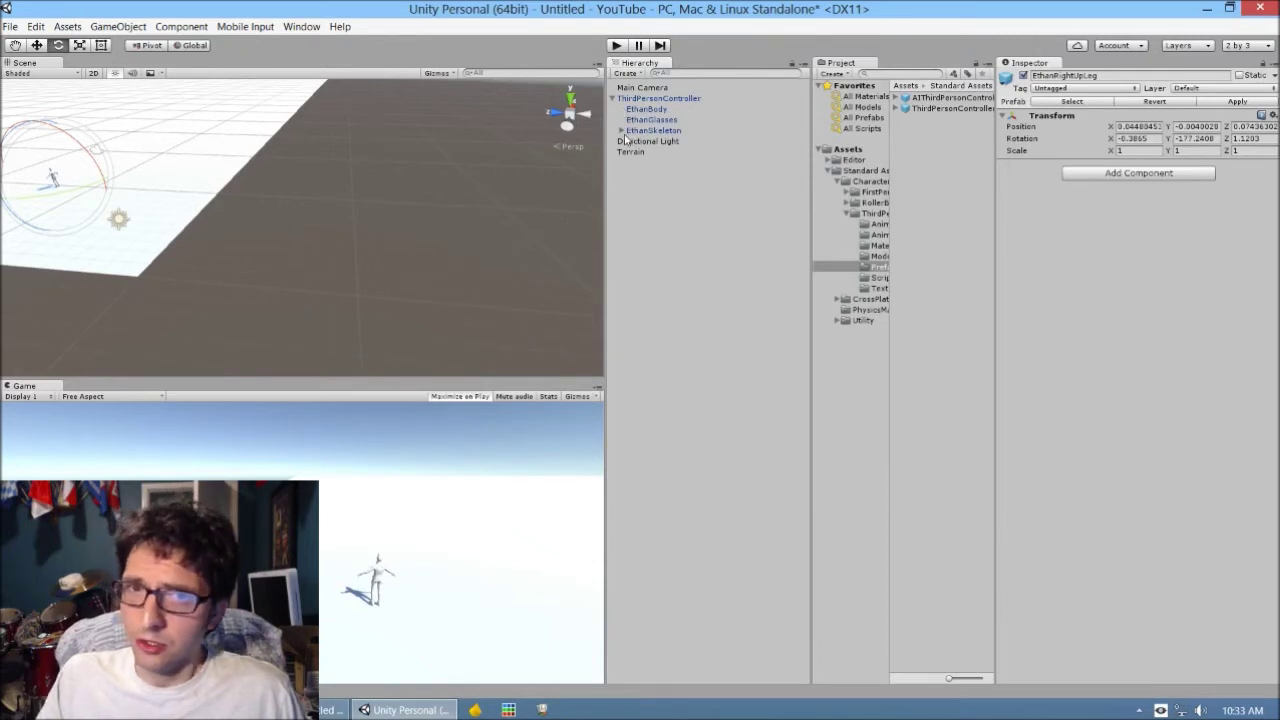
pyautogui.click(621, 131)
pyautogui.click(621, 131)
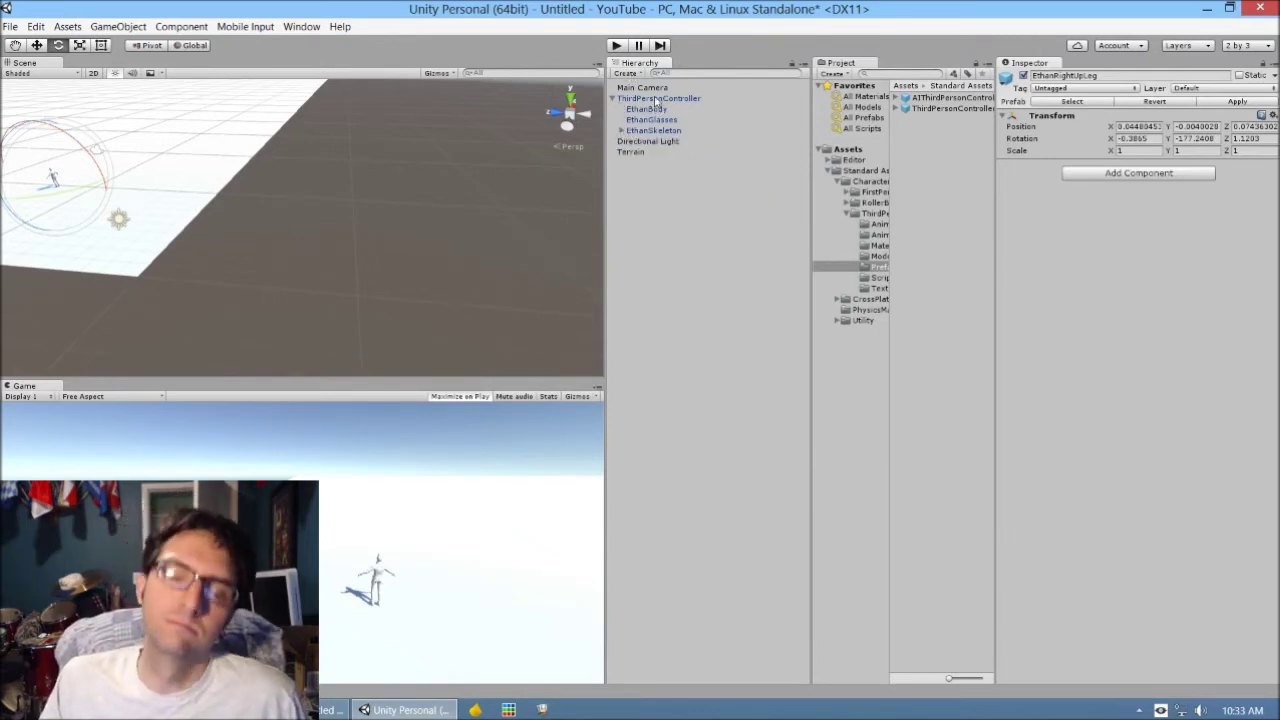
pyautogui.click(657, 98)
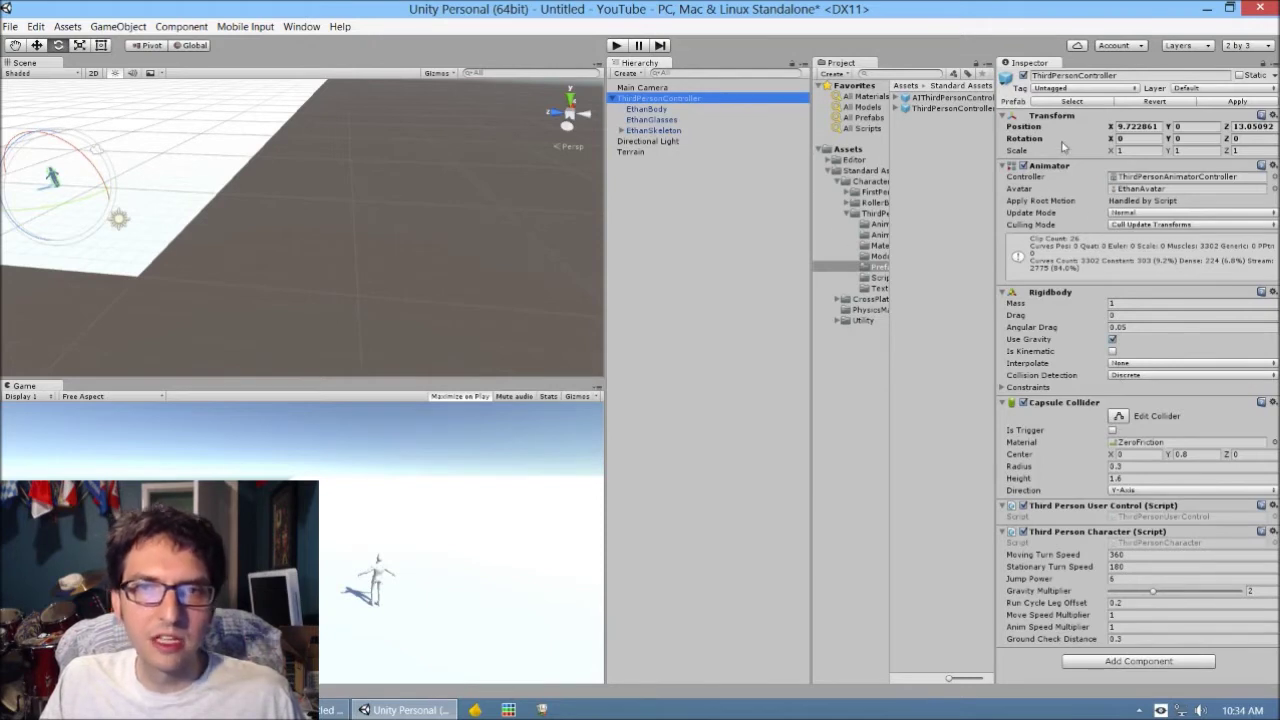
pyautogui.click(612, 98)
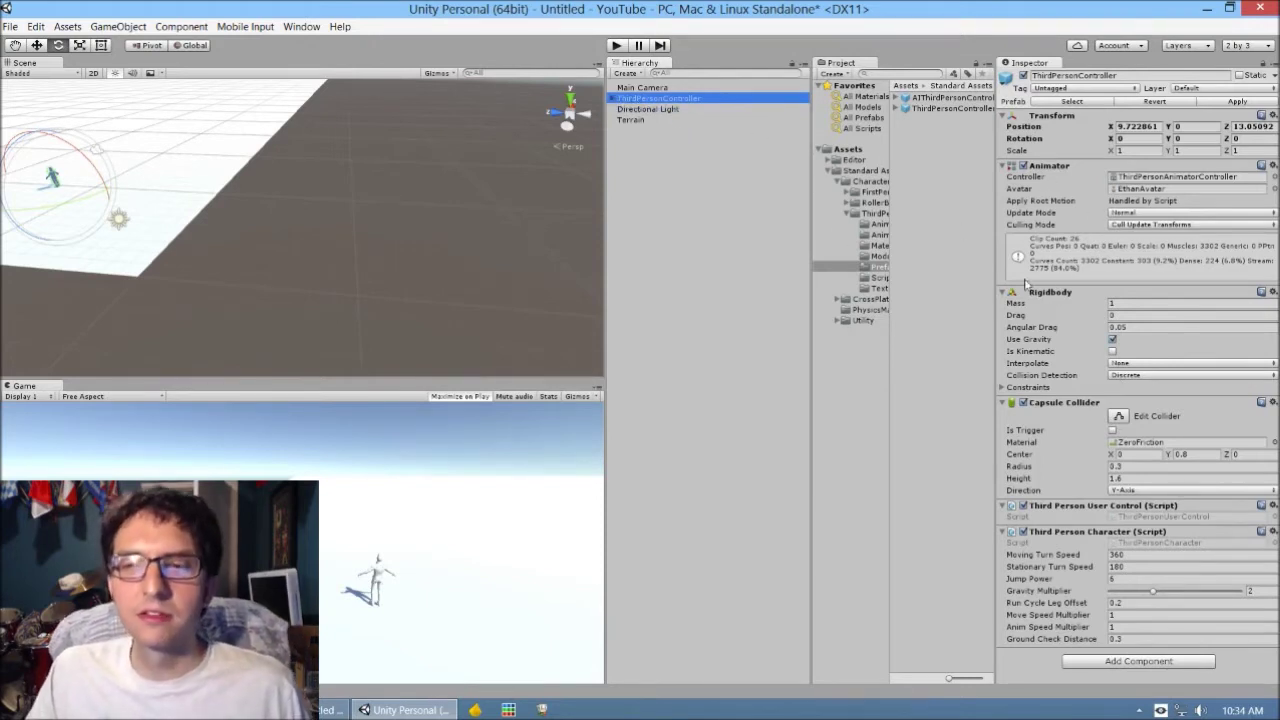
# Review the properties of the Directional Light and reselect ThirdPersonController
pyautogui.click(677, 112)
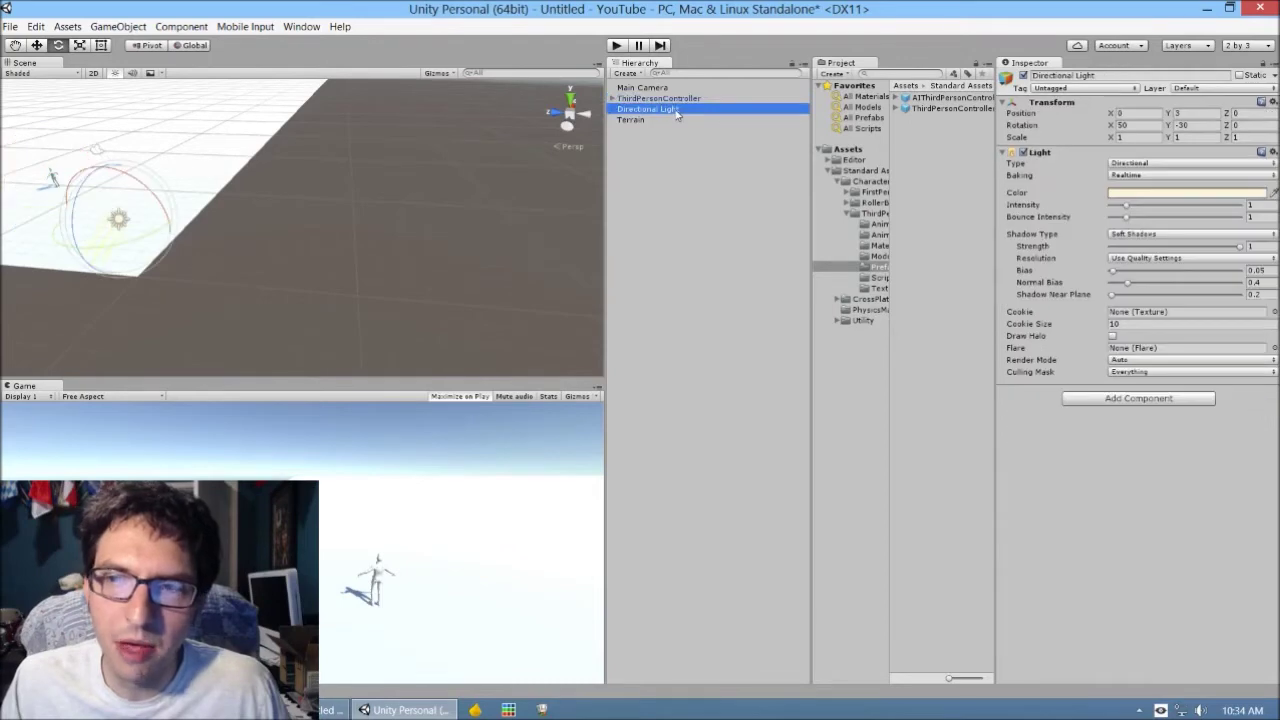
pyautogui.click(680, 98)
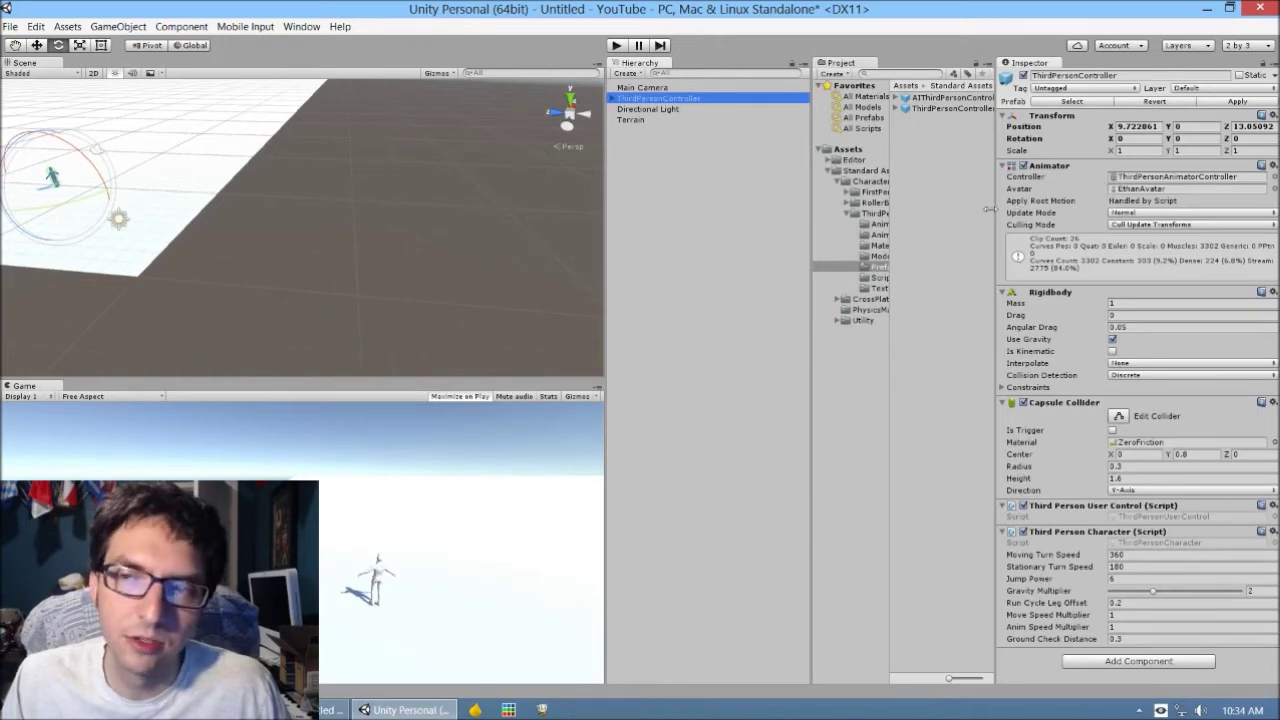
# Play-test the scene by running the character back and forth and jumping, and stop the test
pyautogui.click(616, 45)
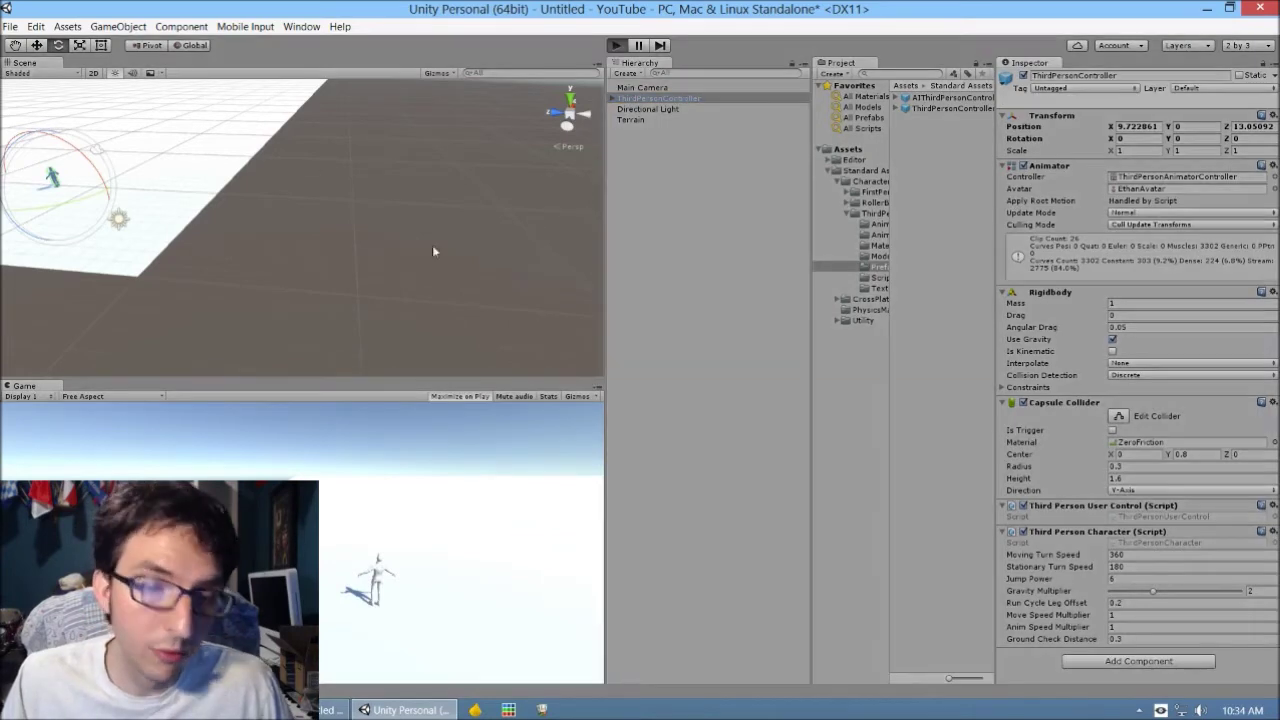
pyautogui.click(452, 397)
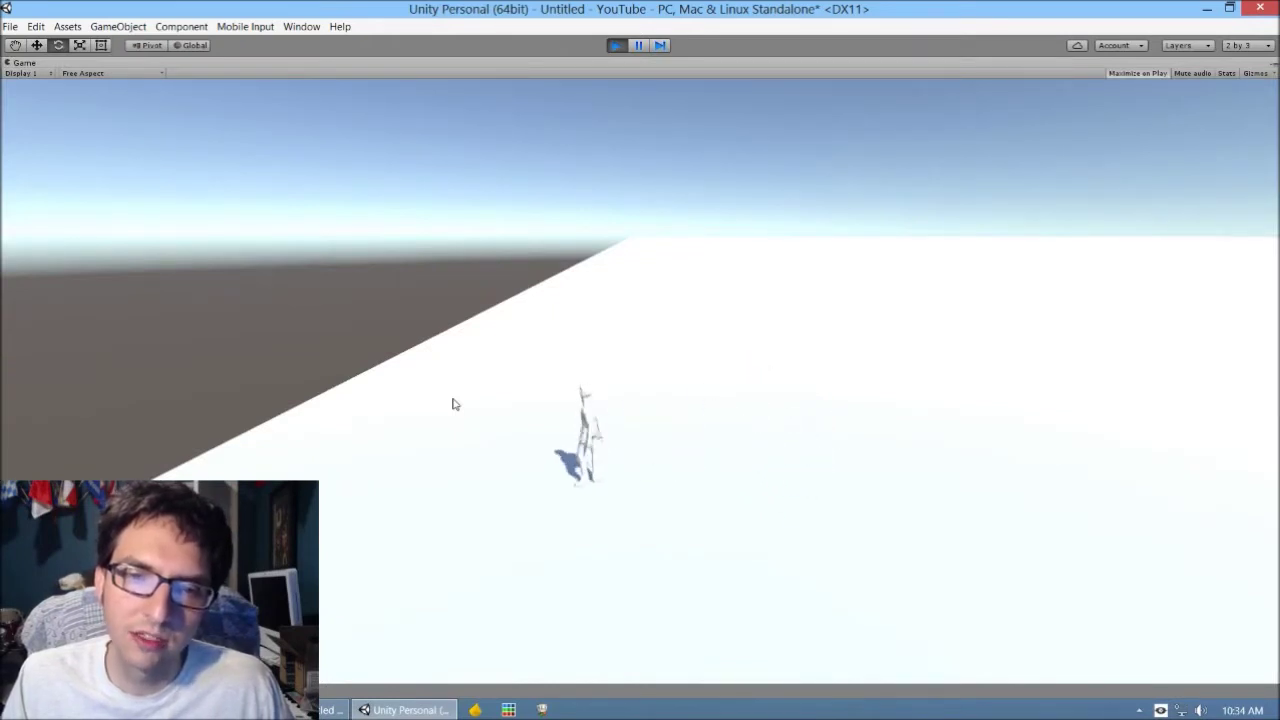
pyautogui.press('d')
pyautogui.press('space')
pyautogui.press('a')
pyautogui.press('d')
pyautogui.press('space')
pyautogui.click(610, 46)
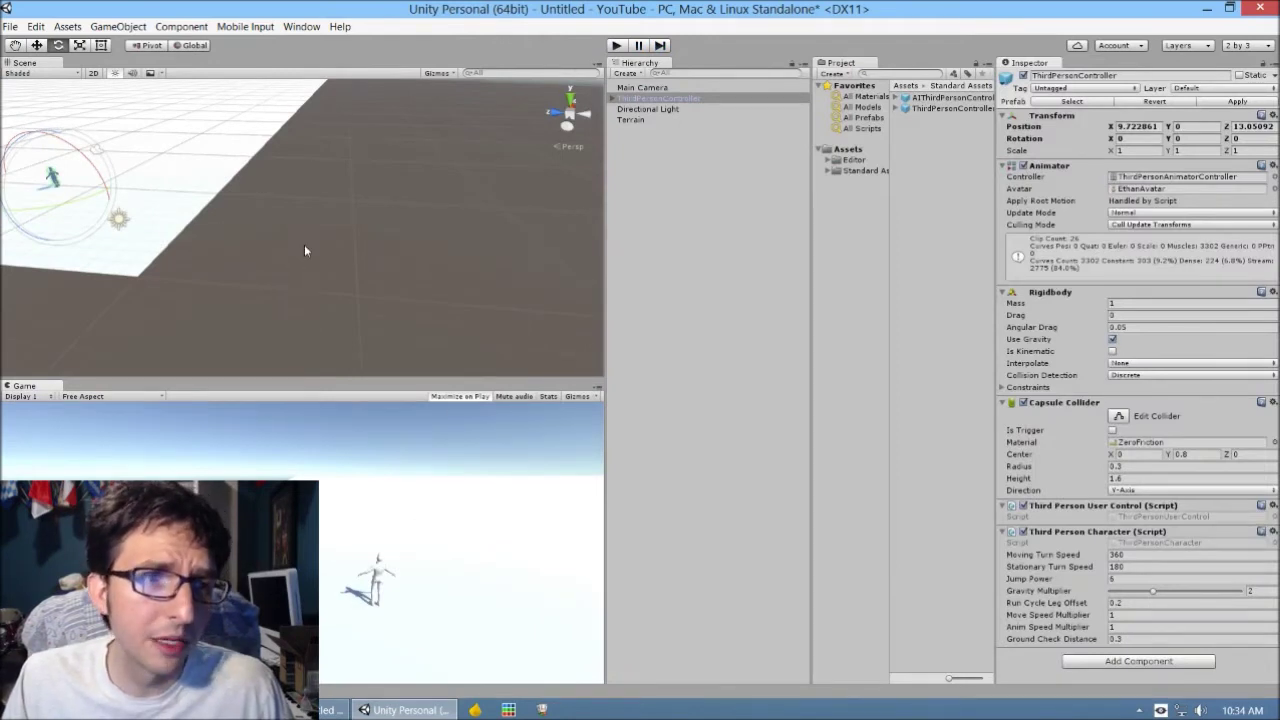
# Create a 3D cube on the open terrain in front of the ThirdPersonController character
pyautogui.moveTo(65, 296); pyautogui.dragTo(658, 187, button='right')
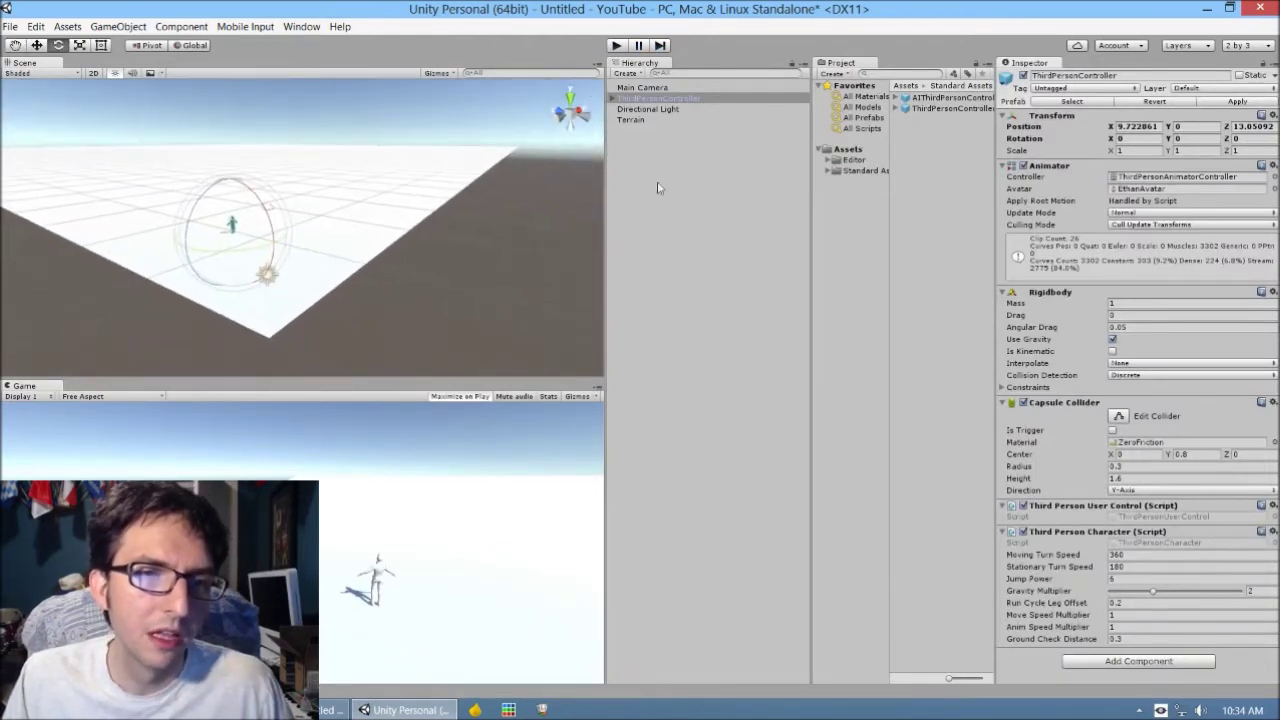
pyautogui.doubleClick(686, 98)
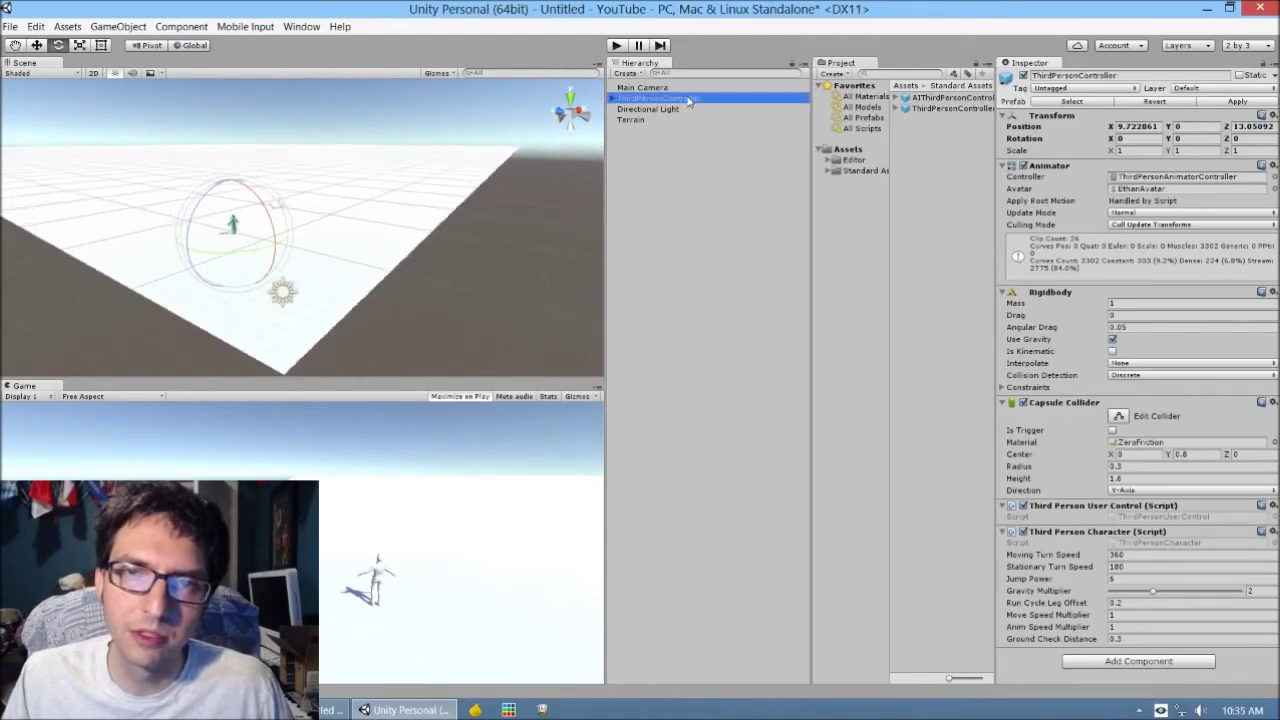
pyautogui.scroll(3, 513, 157)
pyautogui.keyDown('alt'); pyautogui.moveTo(513, 157); pyautogui.dragTo(651, 200); pyautogui.keyUp('alt')
pyautogui.moveTo(653, 200); pyautogui.dragTo(870, 172, button='right')
pyautogui.moveTo(345, 165); pyautogui.dragTo(360, 256, button='right')
pyautogui.press('f')
pyautogui.keyDown('alt'); pyautogui.moveTo(289, 257); pyautogui.dragTo(346, 251); pyautogui.keyUp('alt')
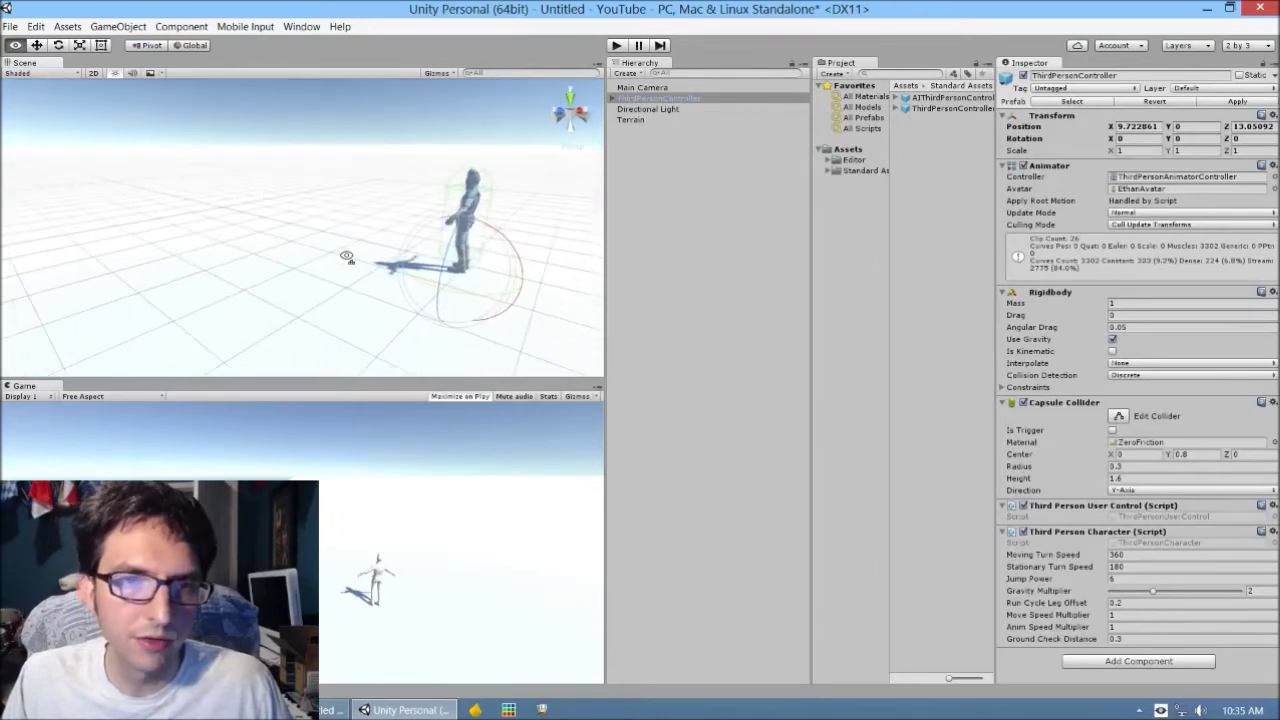
pyautogui.keyDown('alt'); pyautogui.moveTo(420, 233); pyautogui.dragTo(438, 253); pyautogui.keyUp('alt')
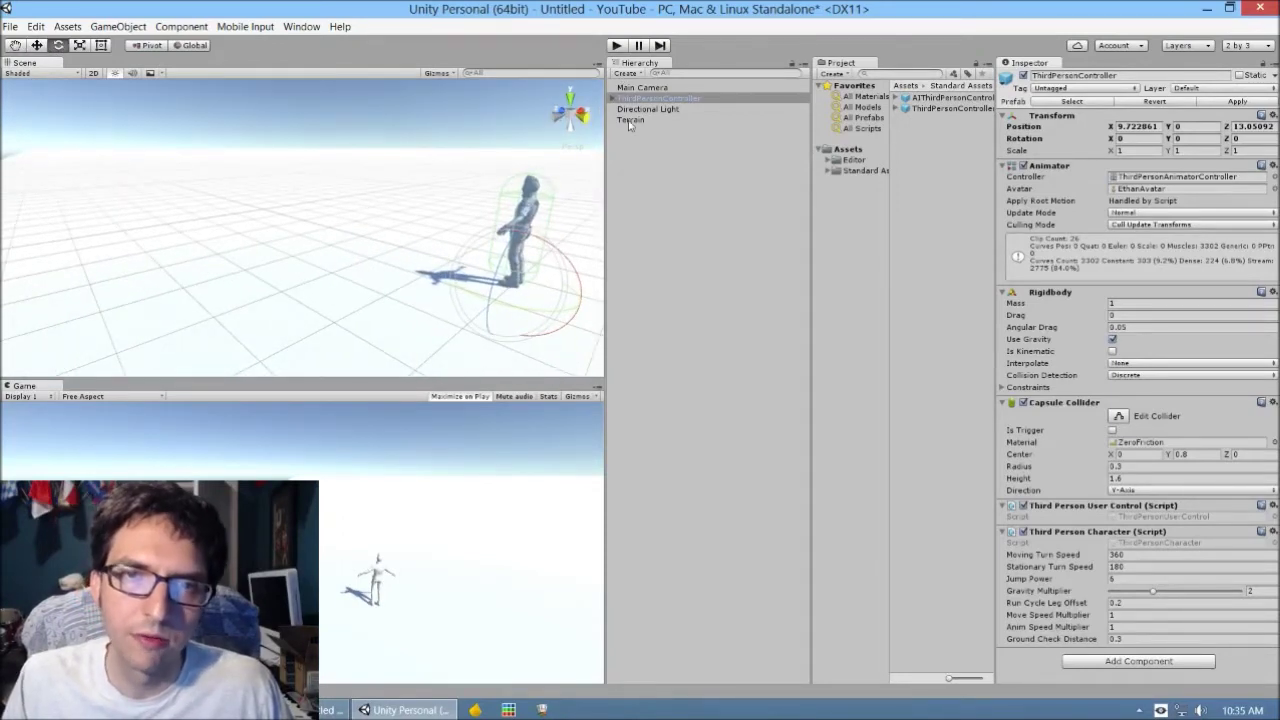
pyautogui.click(640, 157)
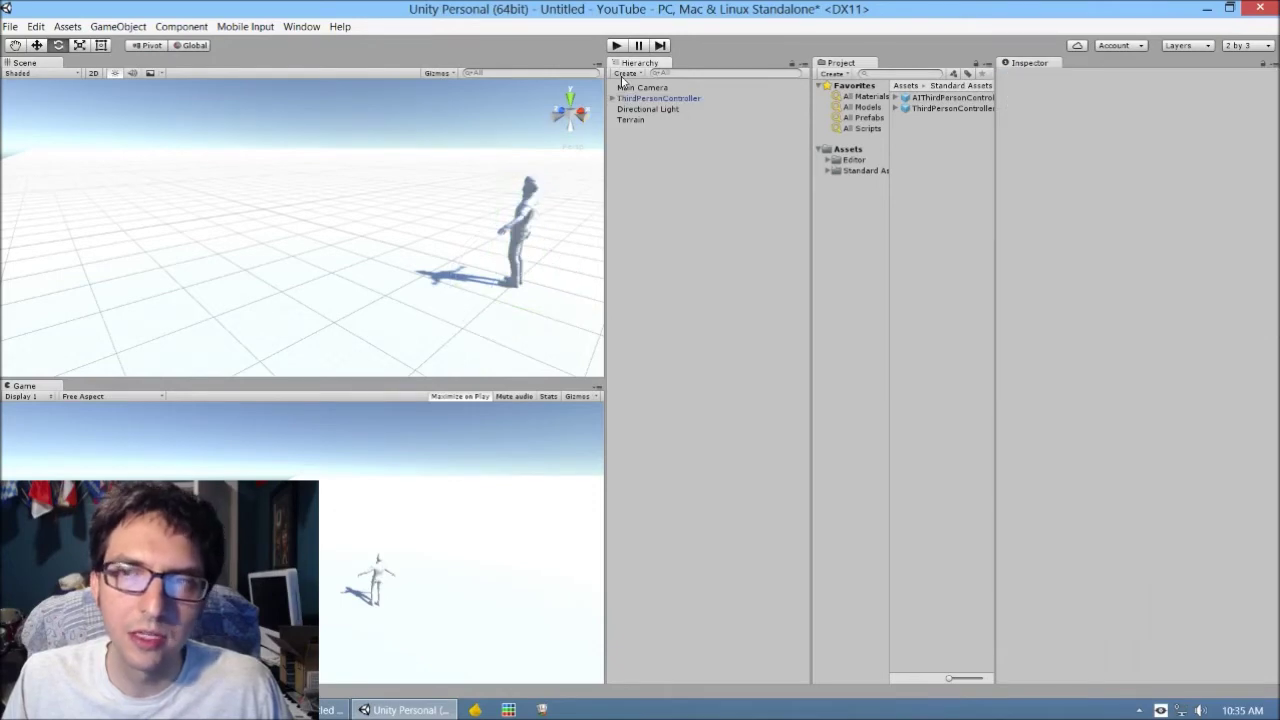
pyautogui.click(625, 74)
pyautogui.moveTo(688, 130)
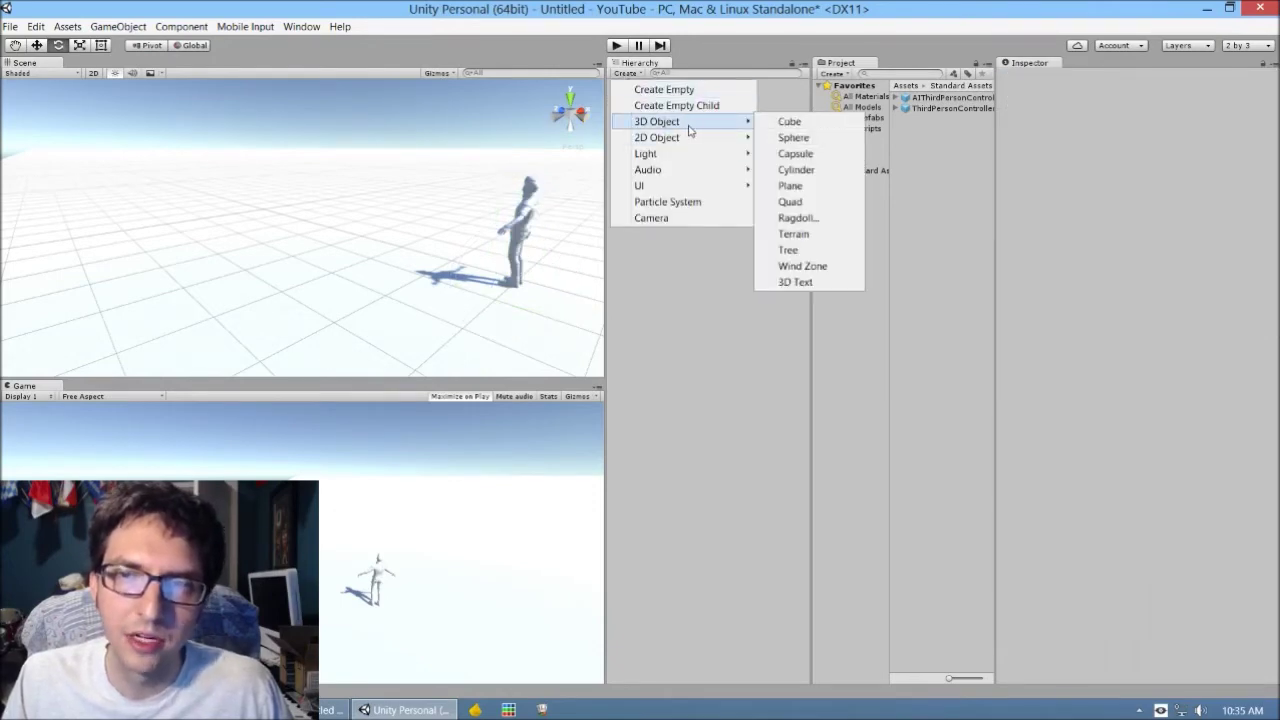
pyautogui.click(791, 123)
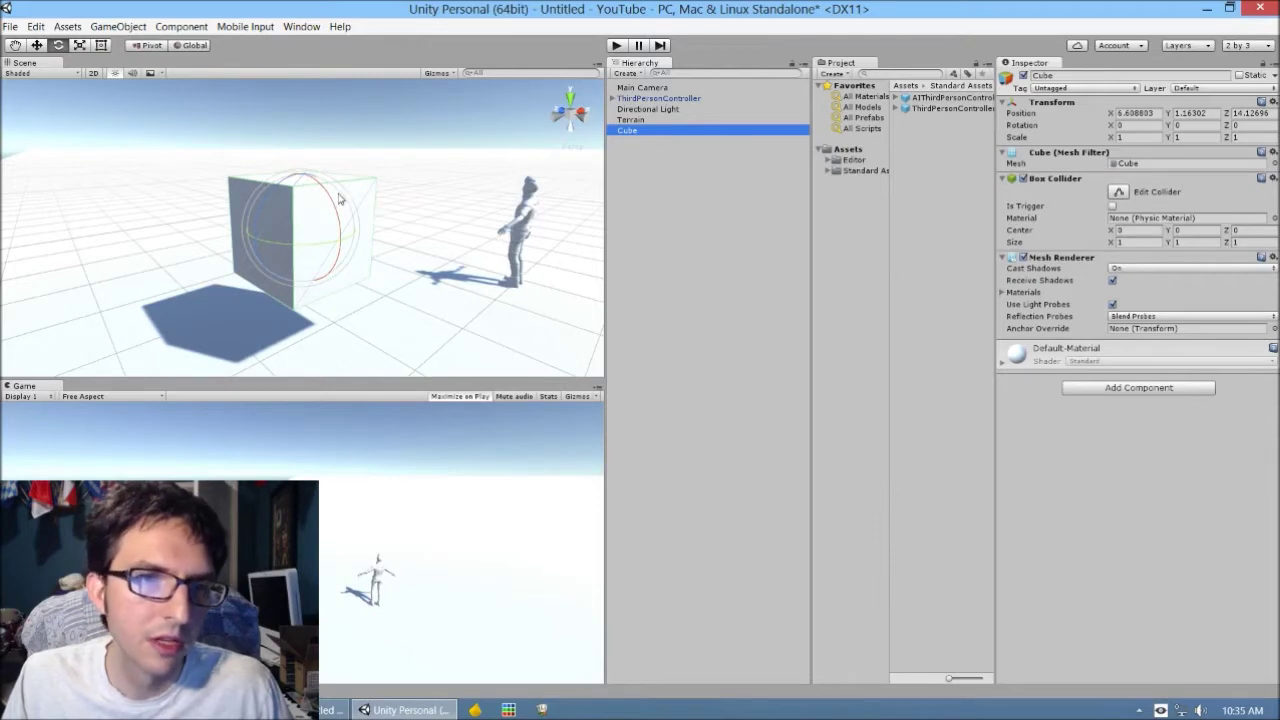
# Play-test how the character collides with the cube by running and jumping around it, and stop the test
pyautogui.click(616, 46)
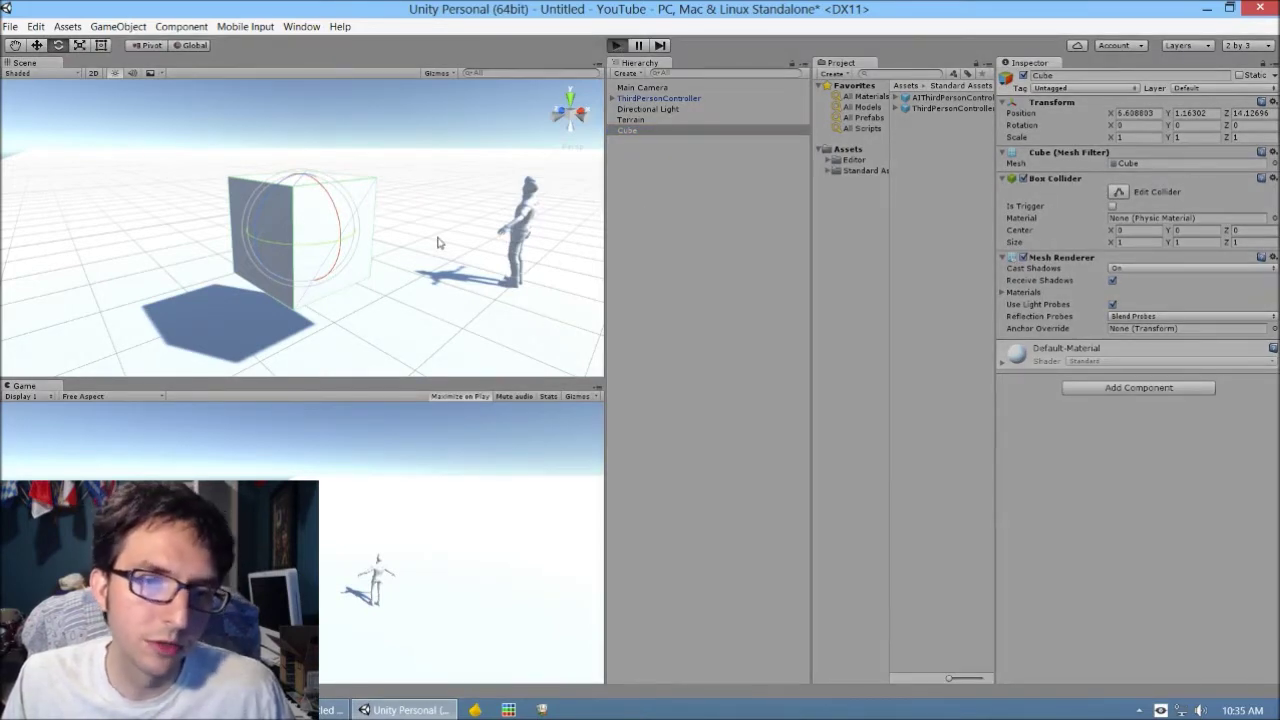
pyautogui.press('a')
pyautogui.press('space')
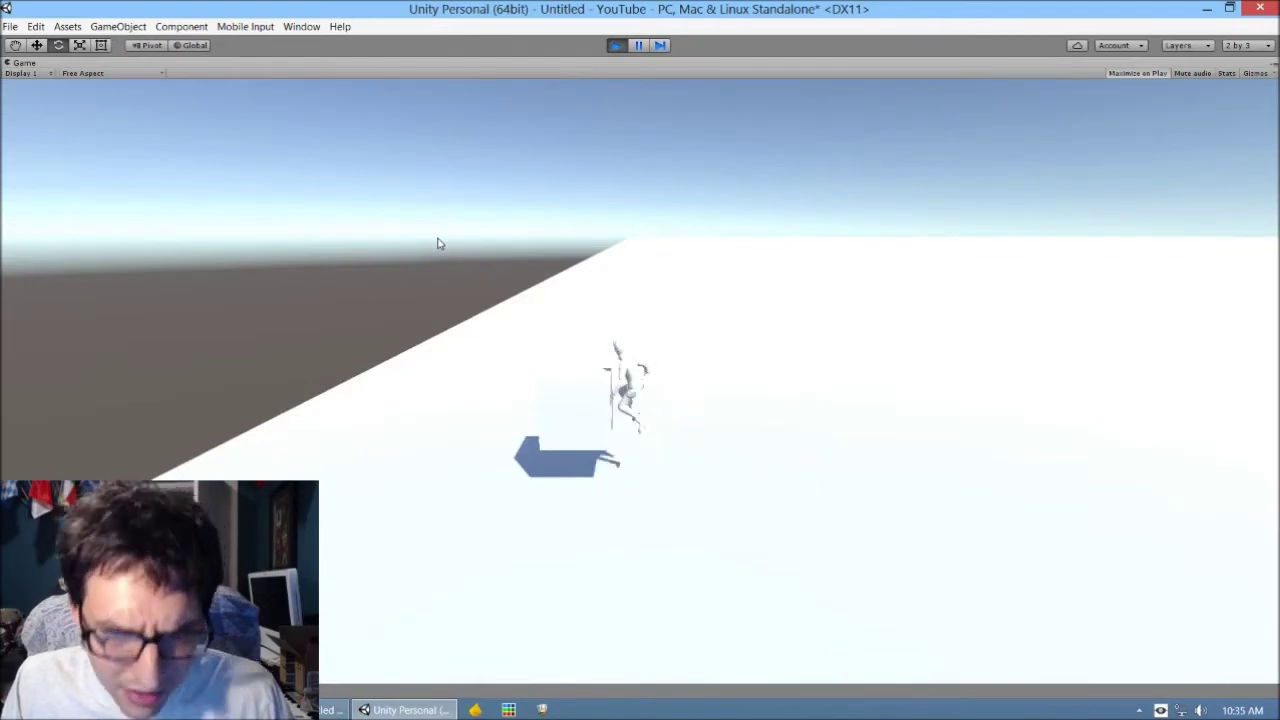
pyautogui.press('a')
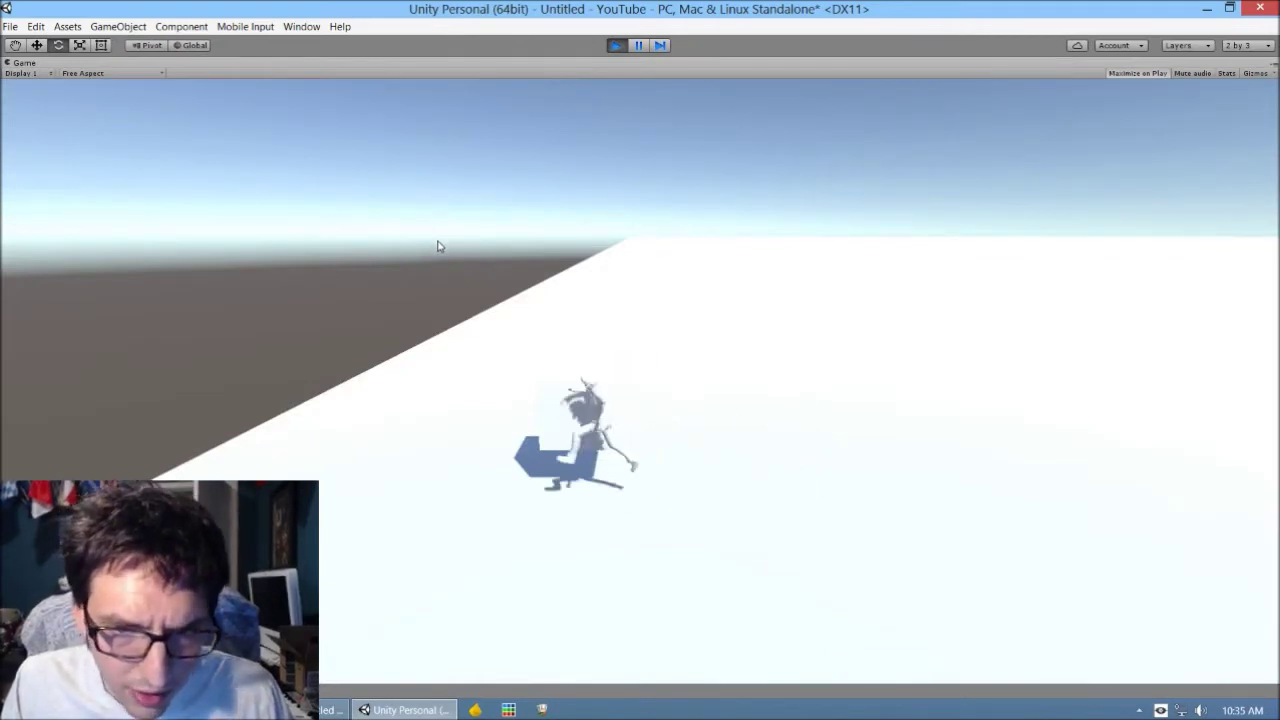
pyautogui.press('d')
pyautogui.press('space')
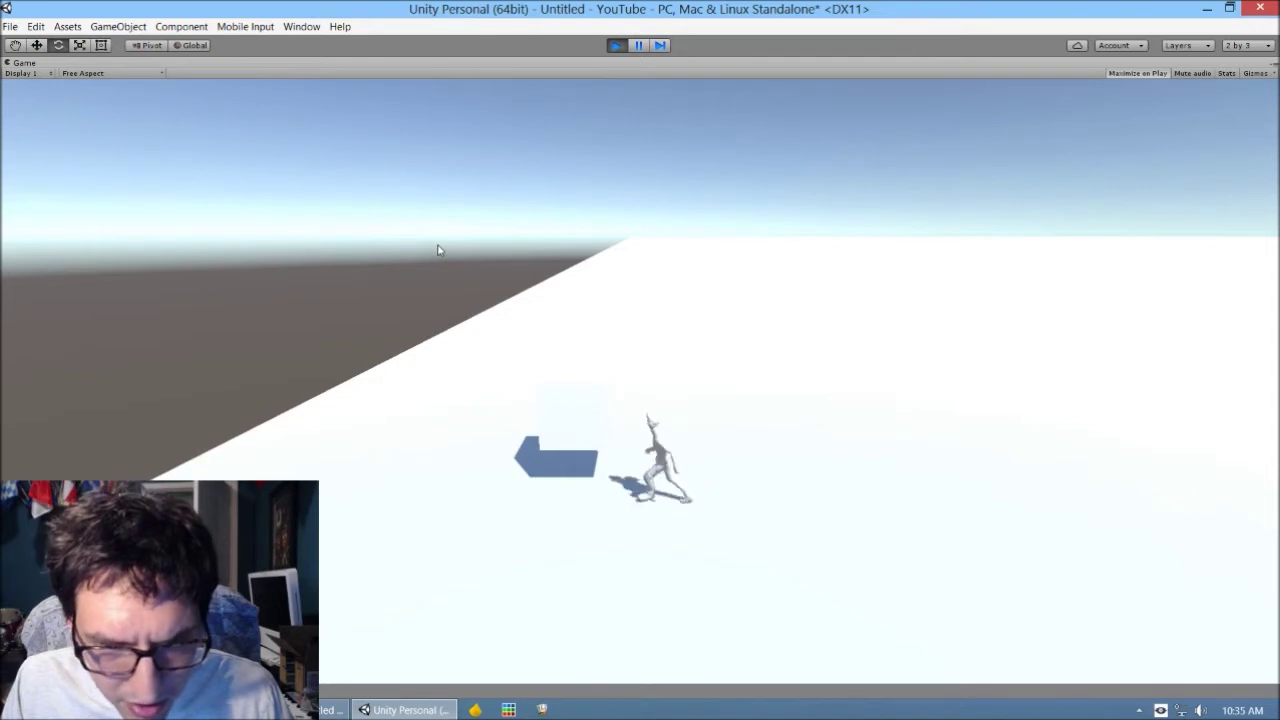
pyautogui.press('a')
pyautogui.press('d')
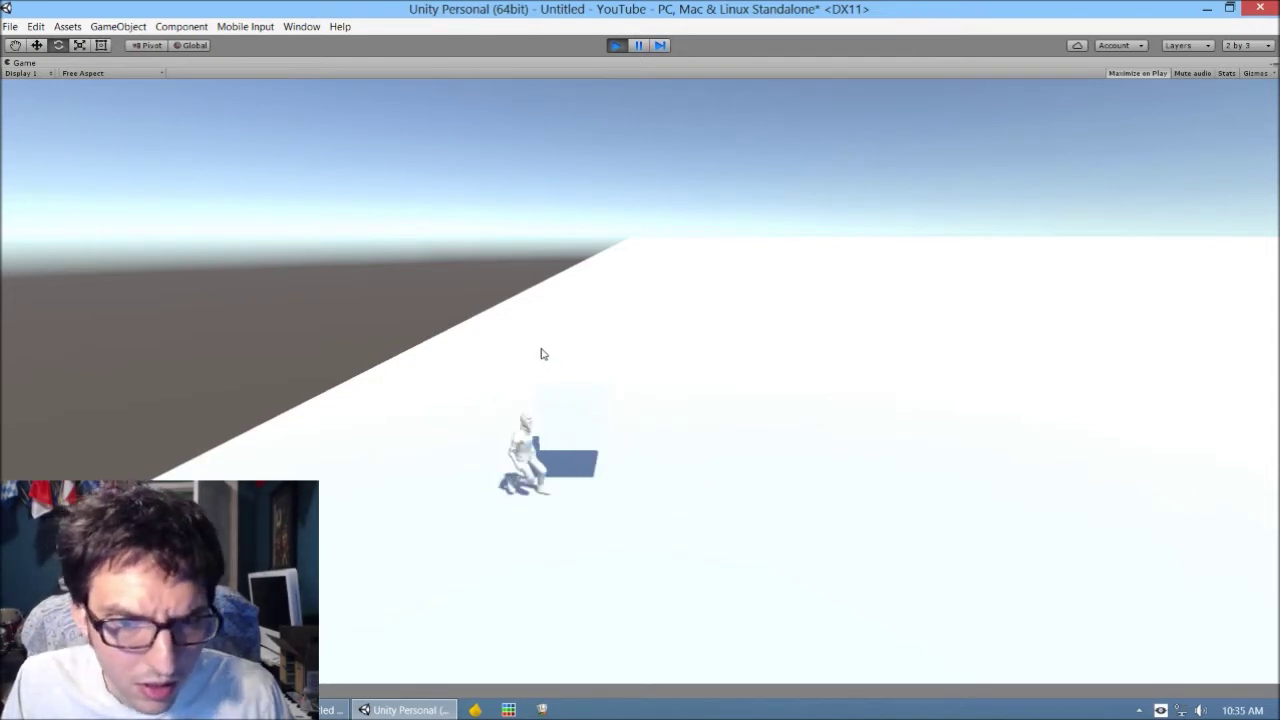
pyautogui.press('space')
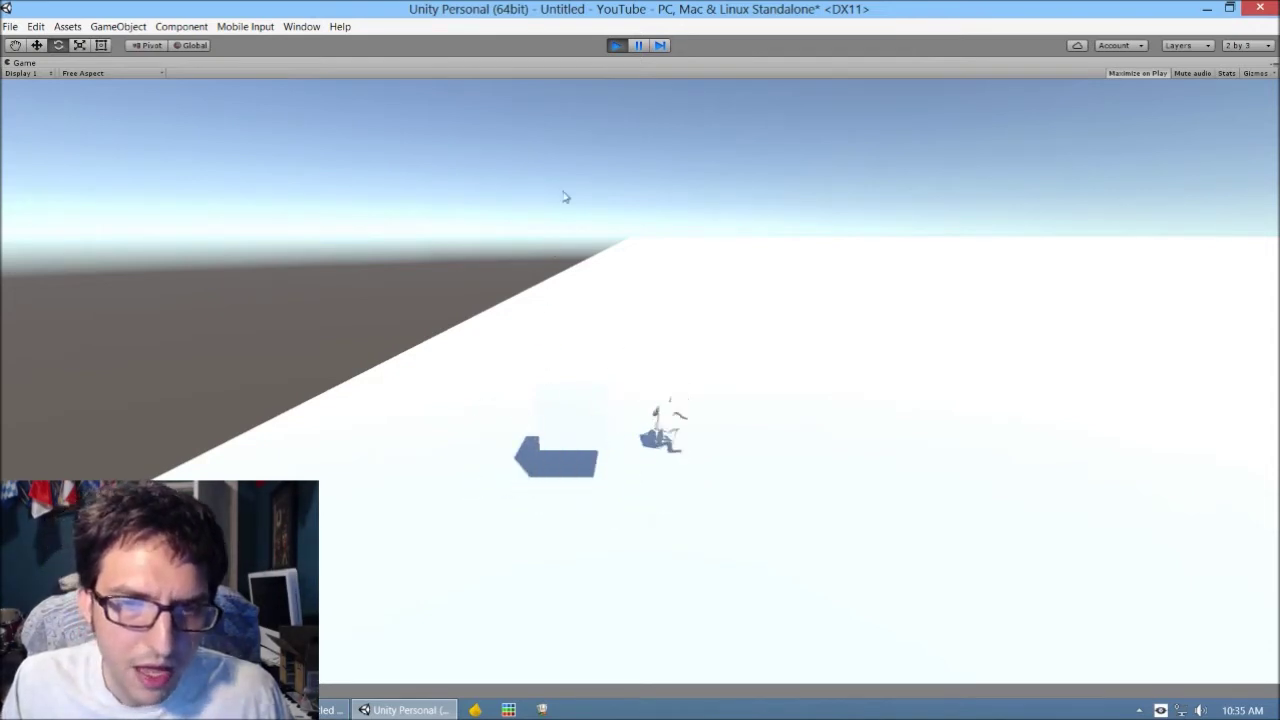
pyautogui.click(616, 45)
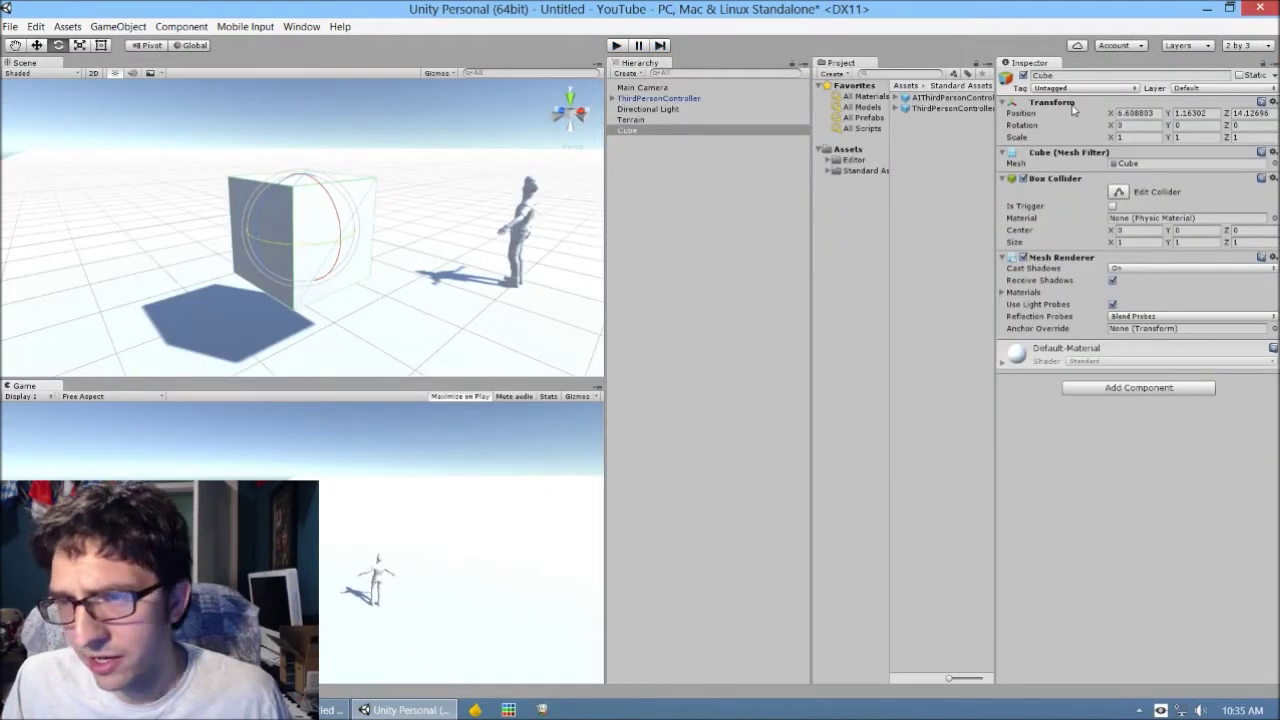
# Disable the cube's Box Collider component, leaving its Mesh Filter section expanded
pyautogui.click(1085, 155)
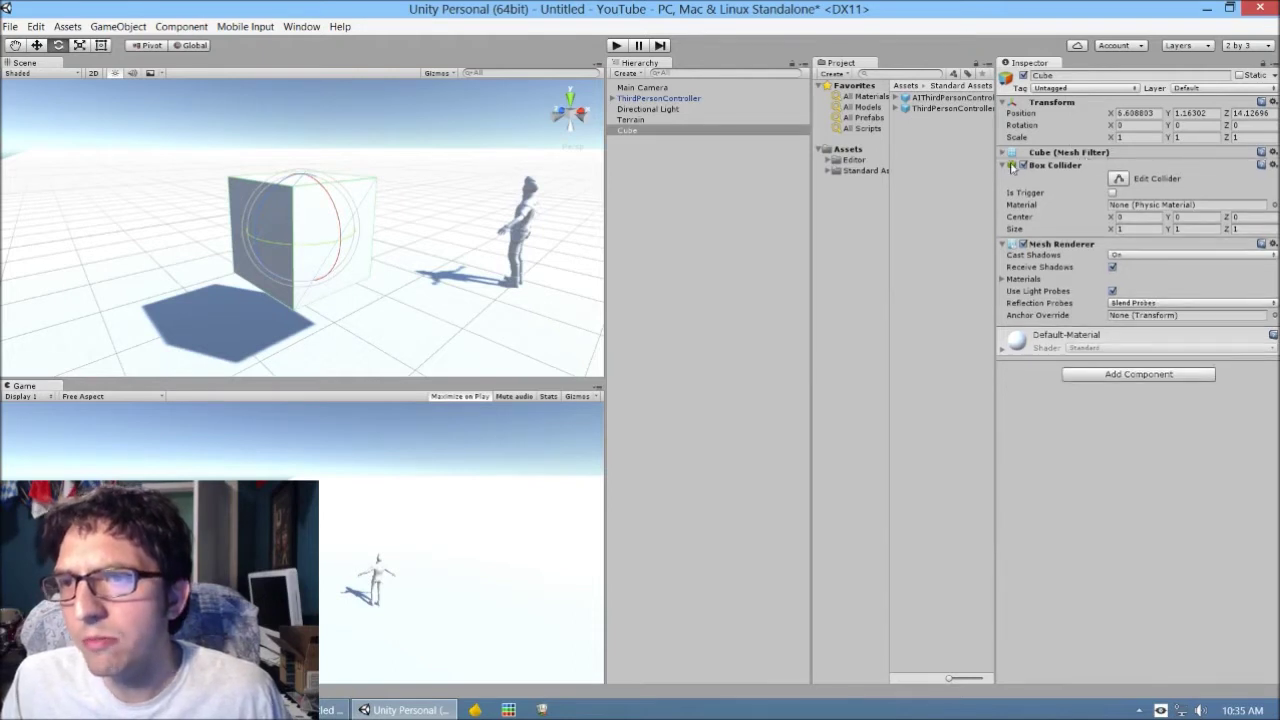
pyautogui.click(1013, 157)
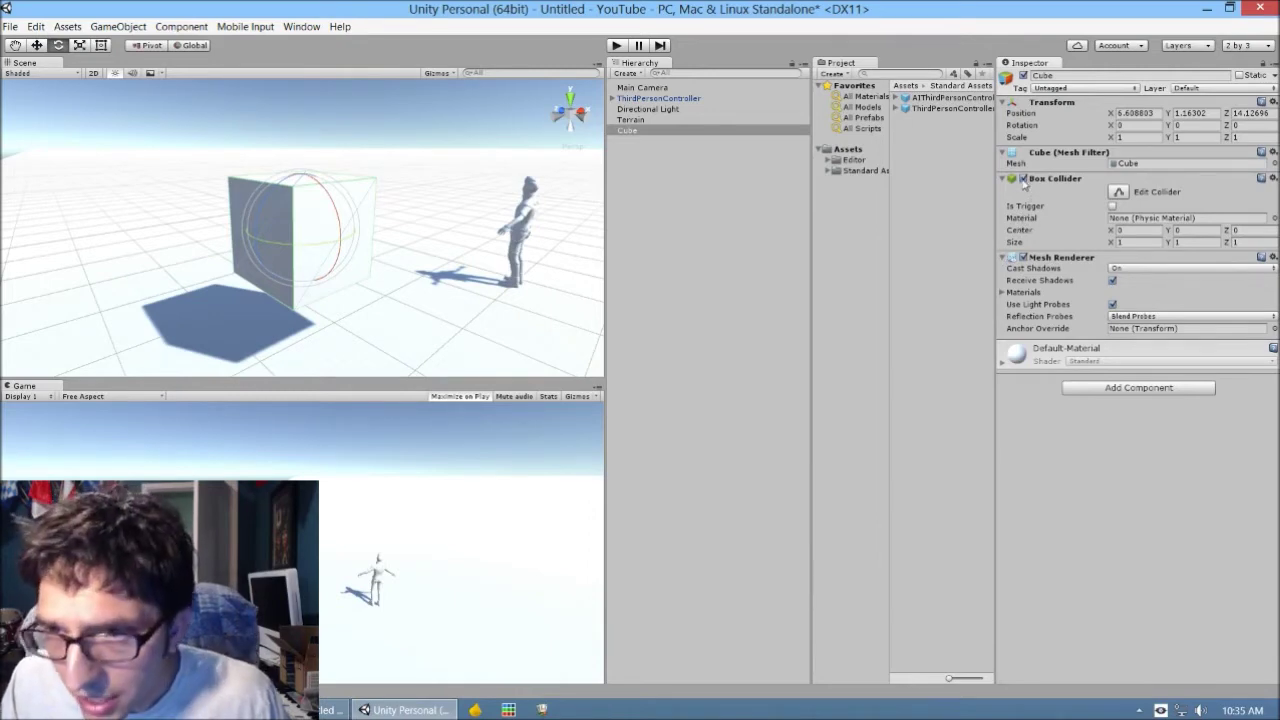
pyautogui.click(1022, 178)
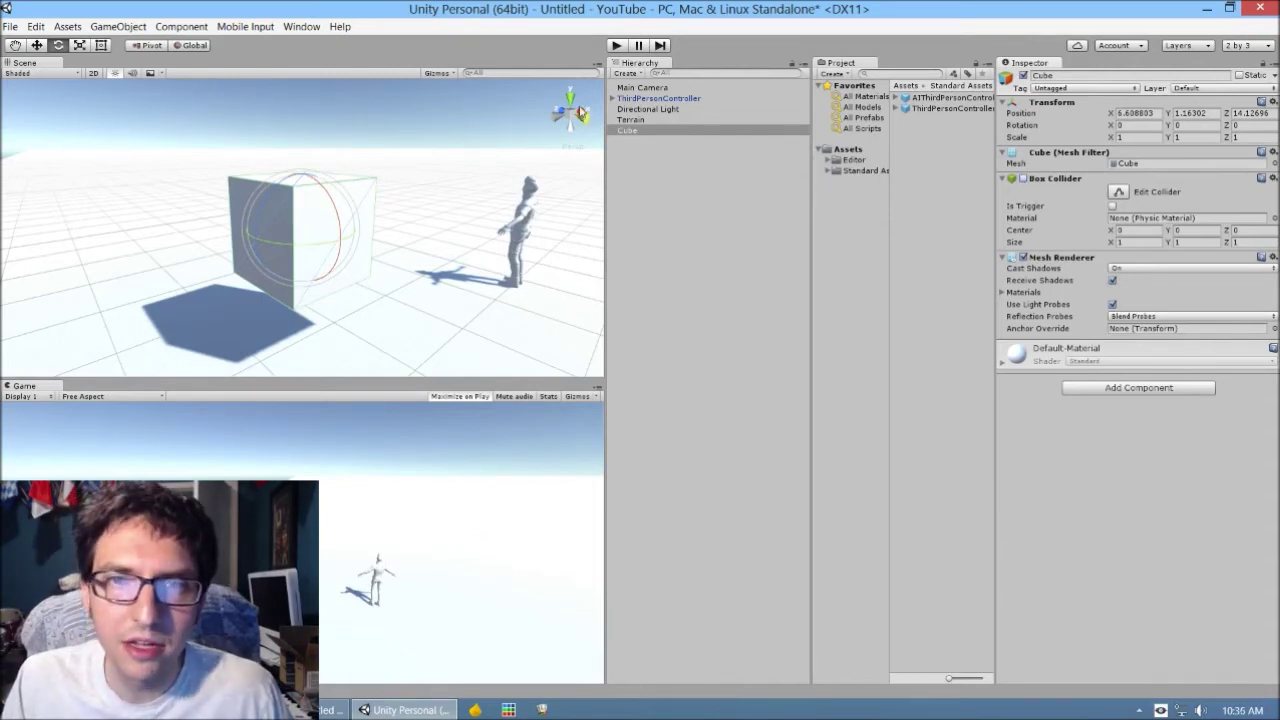
# Play-test walking the character through the cube in all directions with its collider disabled, and stop the test
pyautogui.click(616, 45)
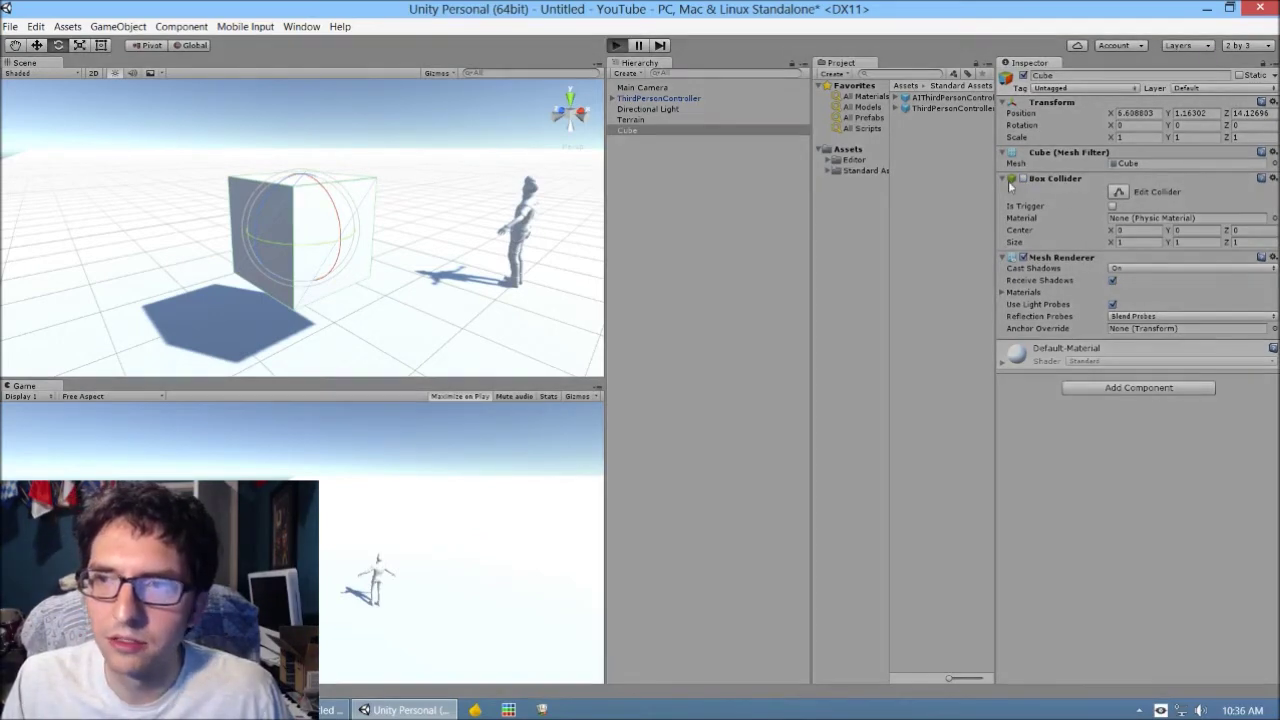
pyautogui.press('a')
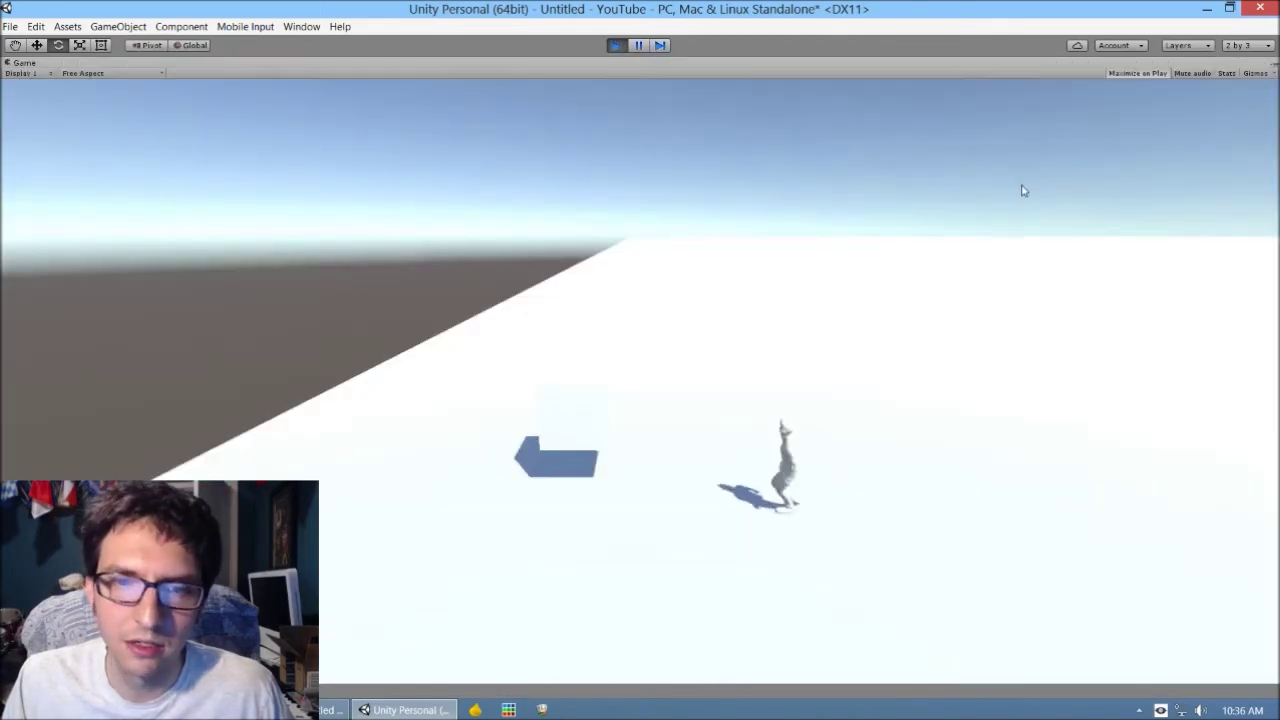
pyautogui.press('w')
pyautogui.press('s')
pyautogui.press('d')
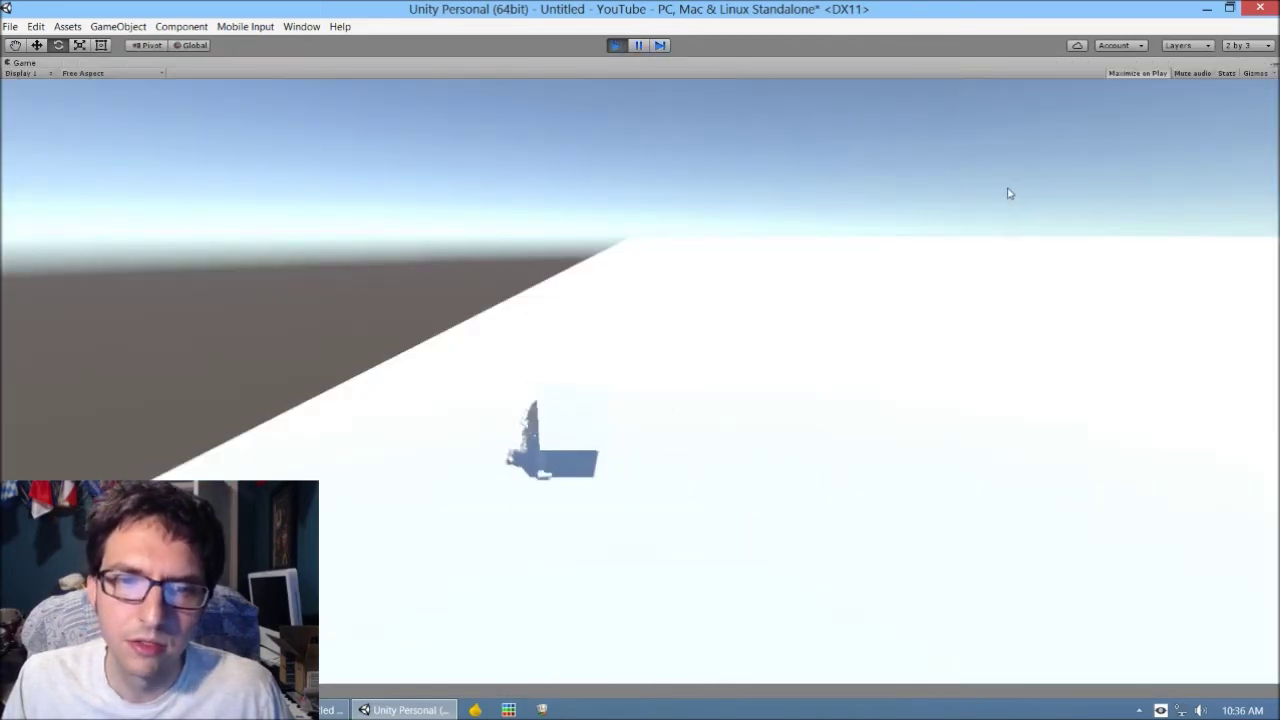
pyautogui.press('w')
pyautogui.press('a')
pyautogui.press('s')
pyautogui.press('d')
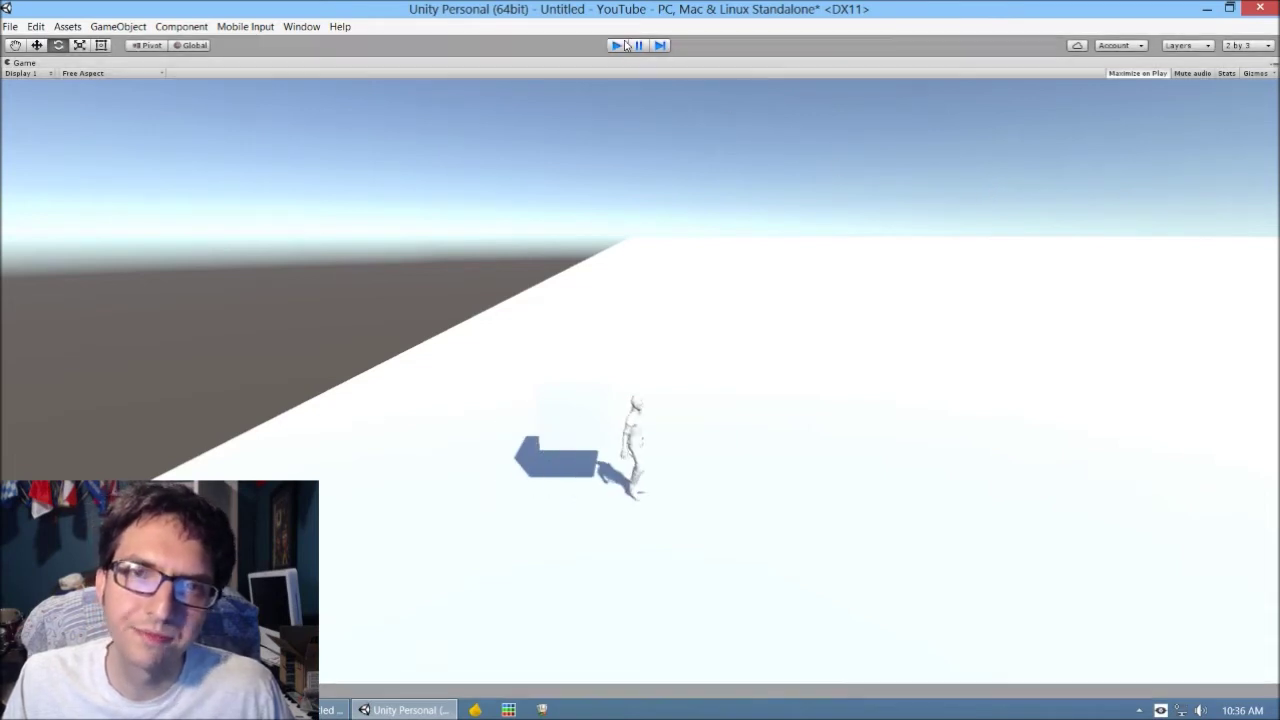
pyautogui.click(616, 45)
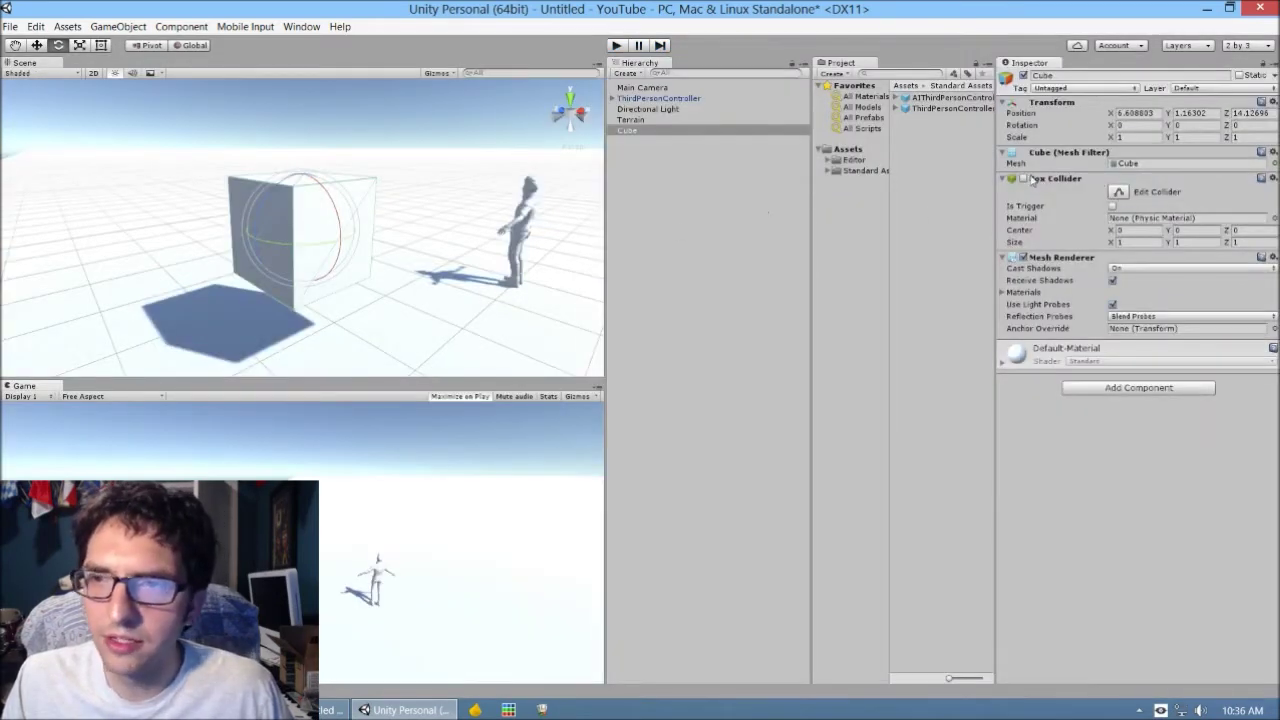
# Re-enable the cube's Box Collider and show the project's top-level Assets folder
pyautogui.click(1023, 178)
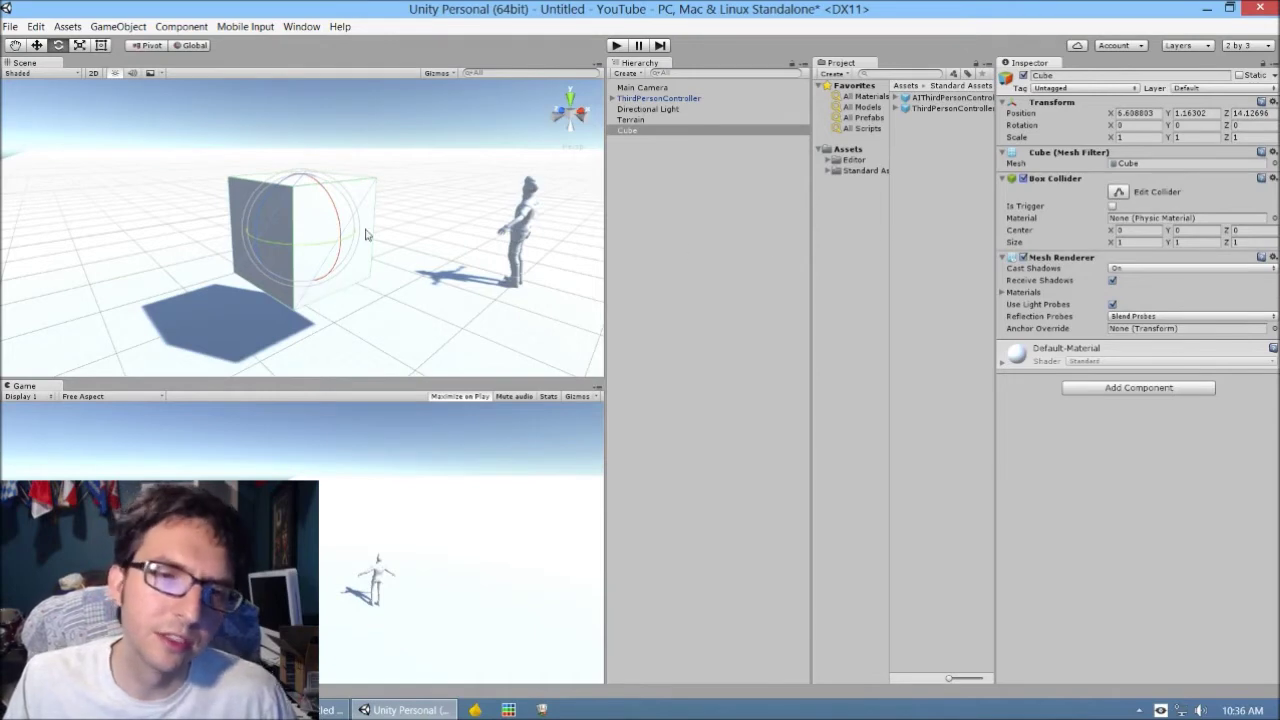
pyautogui.click(900, 86)
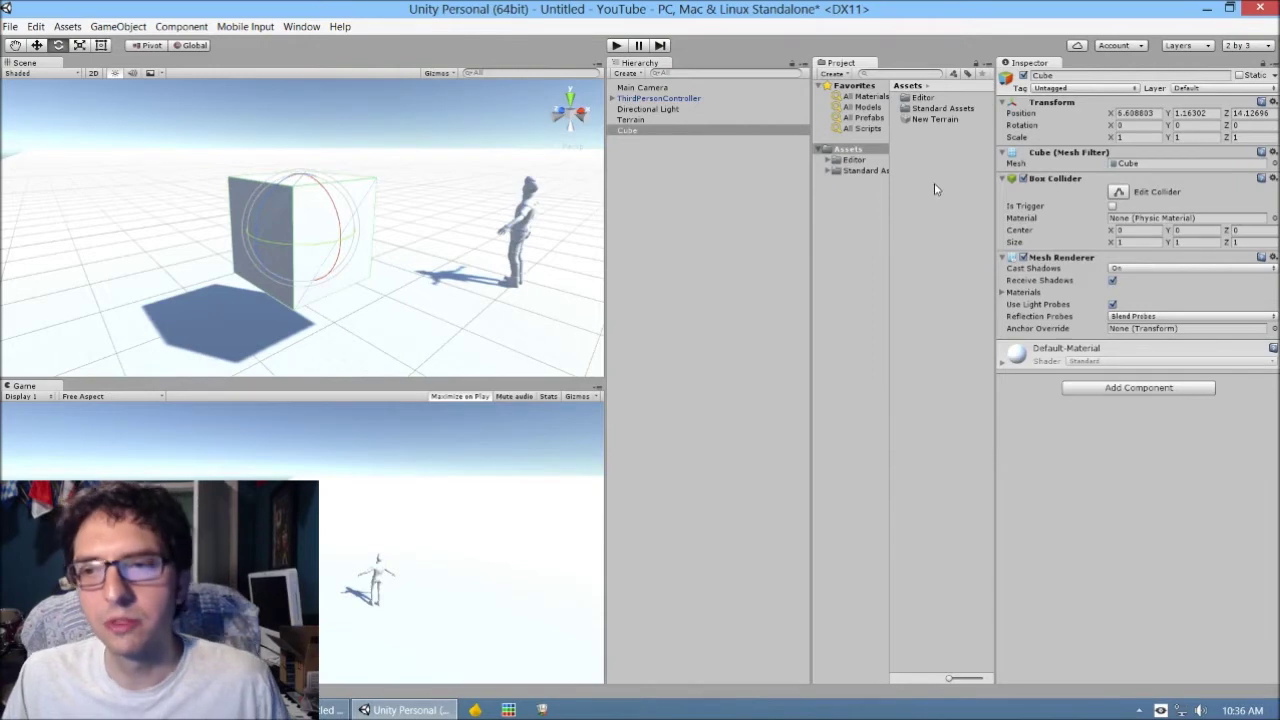
# Expand the cube's Default-Material to examine its rendering mode, main maps and secondary maps
pyautogui.click(1005, 367)
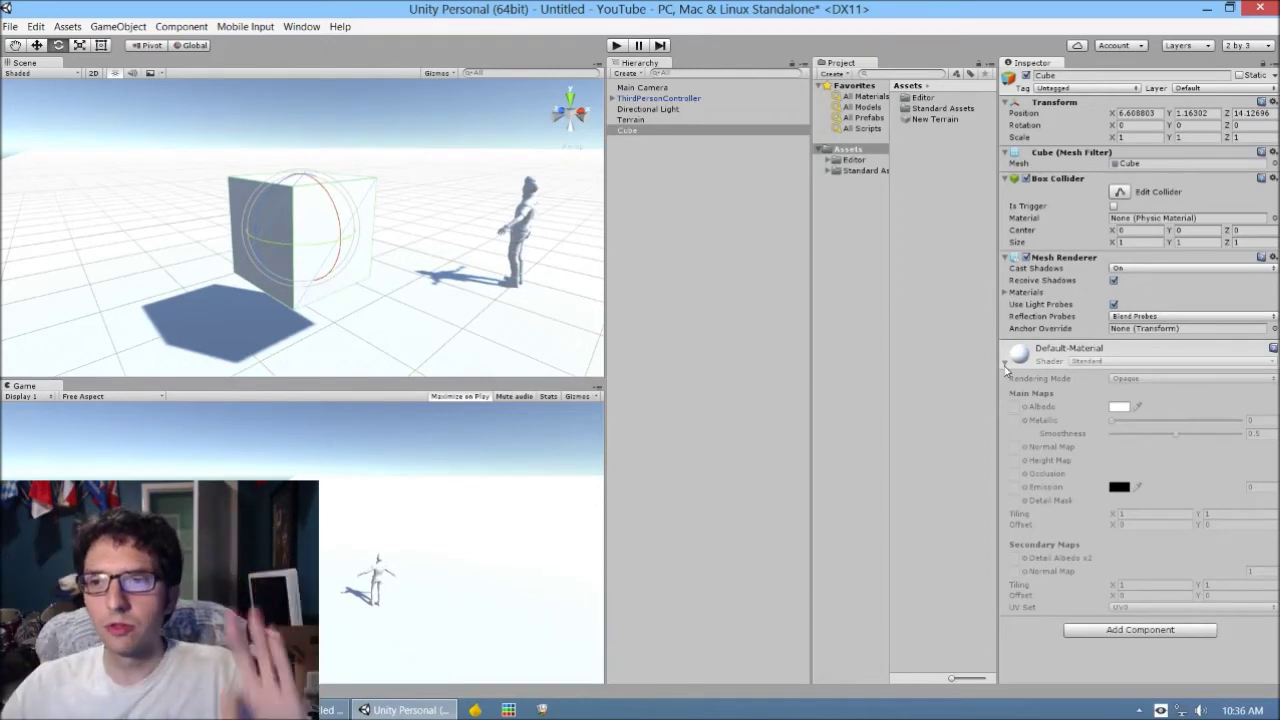
pyautogui.click(1098, 355)
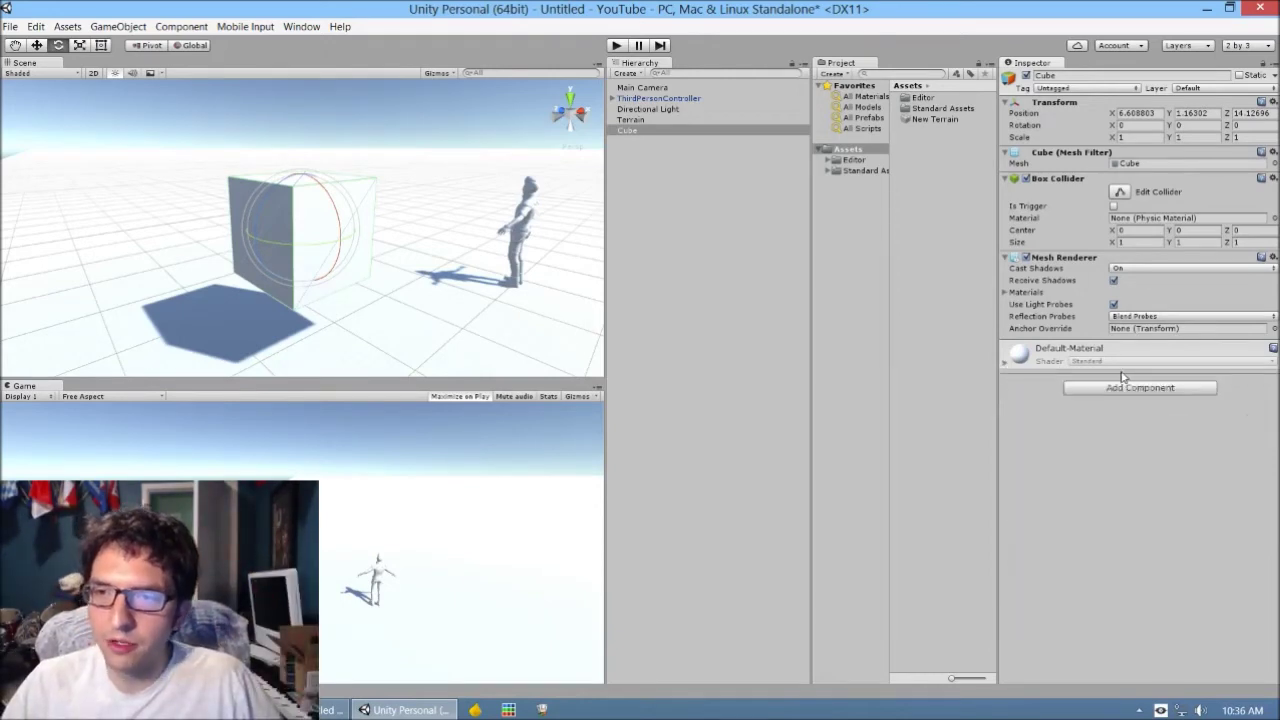
pyautogui.click(1004, 362)
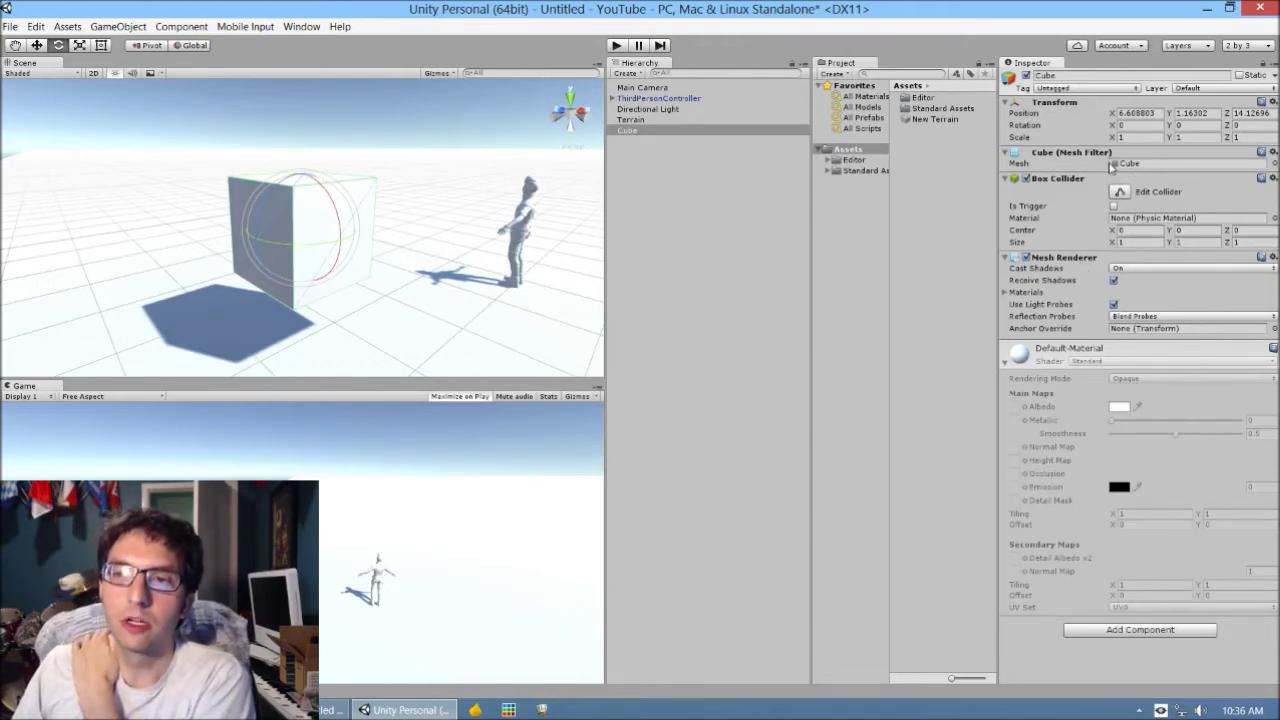
# Expand the Materials list of the cube's Mesh Renderer and examine its Size and Element 0 entries
pyautogui.click(1004, 294)
pyautogui.click(1004, 294)
pyautogui.click(1004, 294)
pyautogui.click(1005, 294)
pyautogui.click(1005, 294)
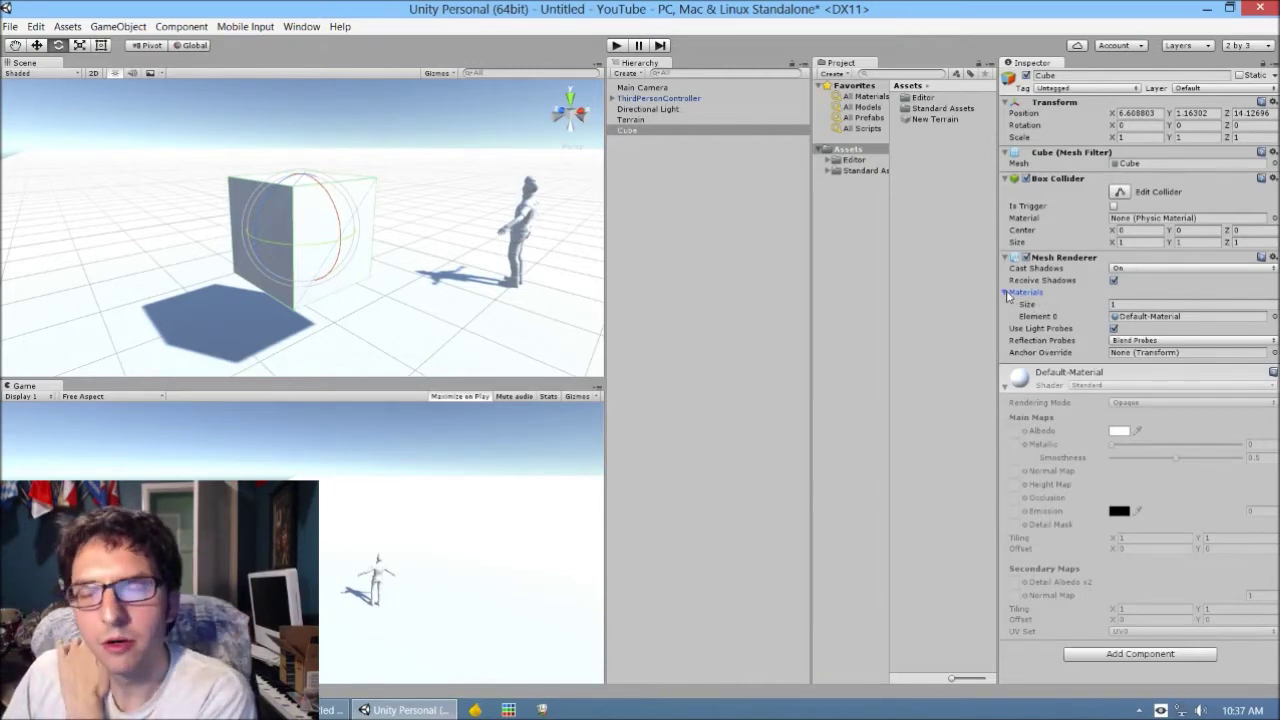
pyautogui.click(1127, 304)
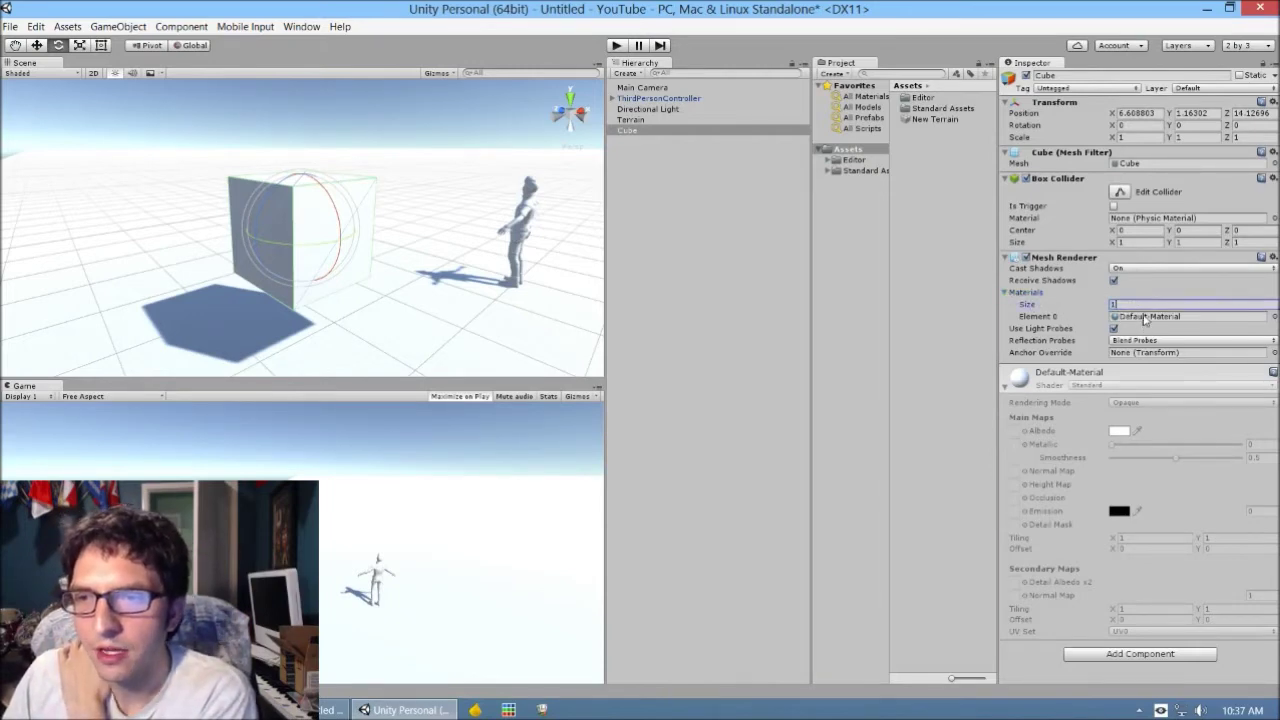
pyautogui.click(1145, 316)
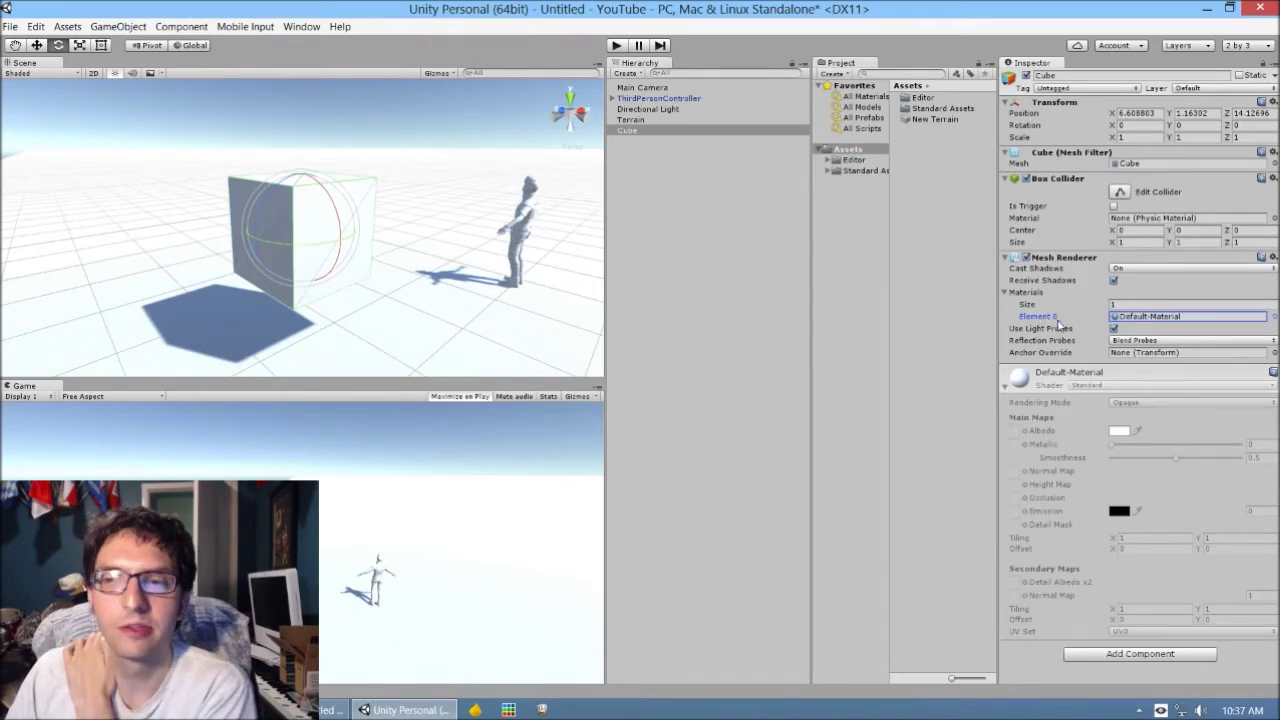
# Create a new material in the project's Assets folder and name it red
pyautogui.click(1140, 317)
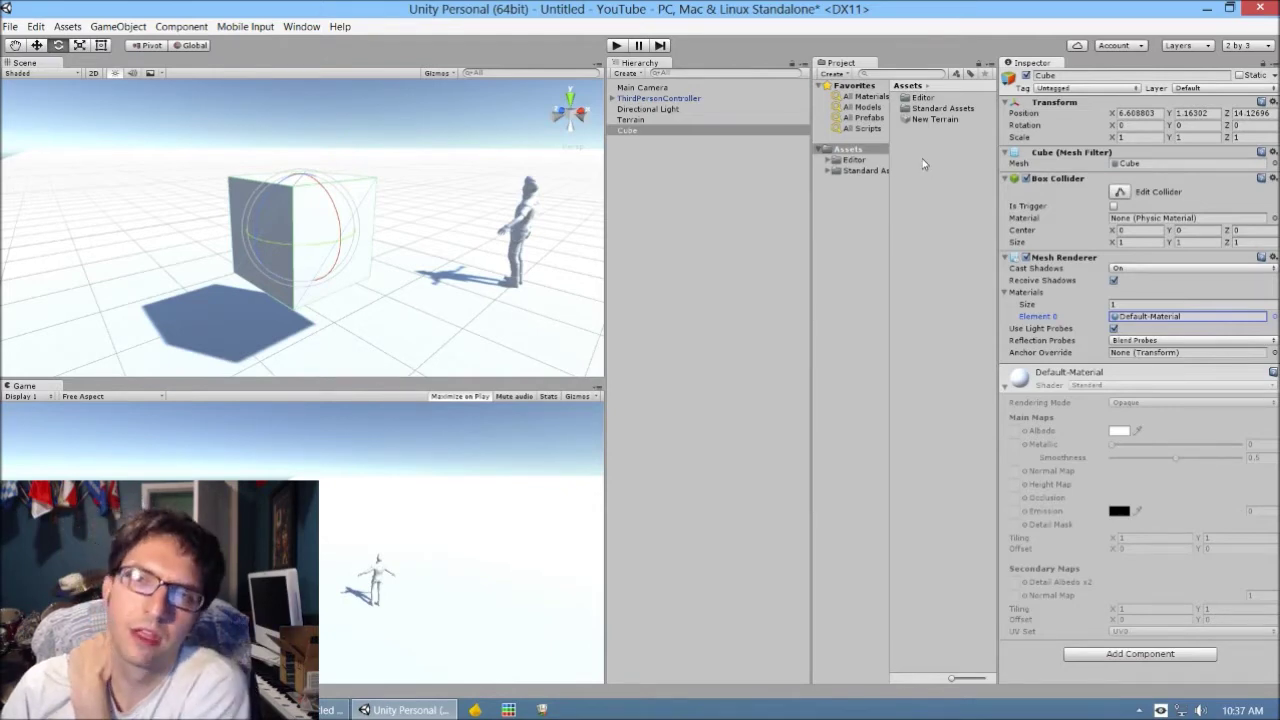
pyautogui.click(857, 70)
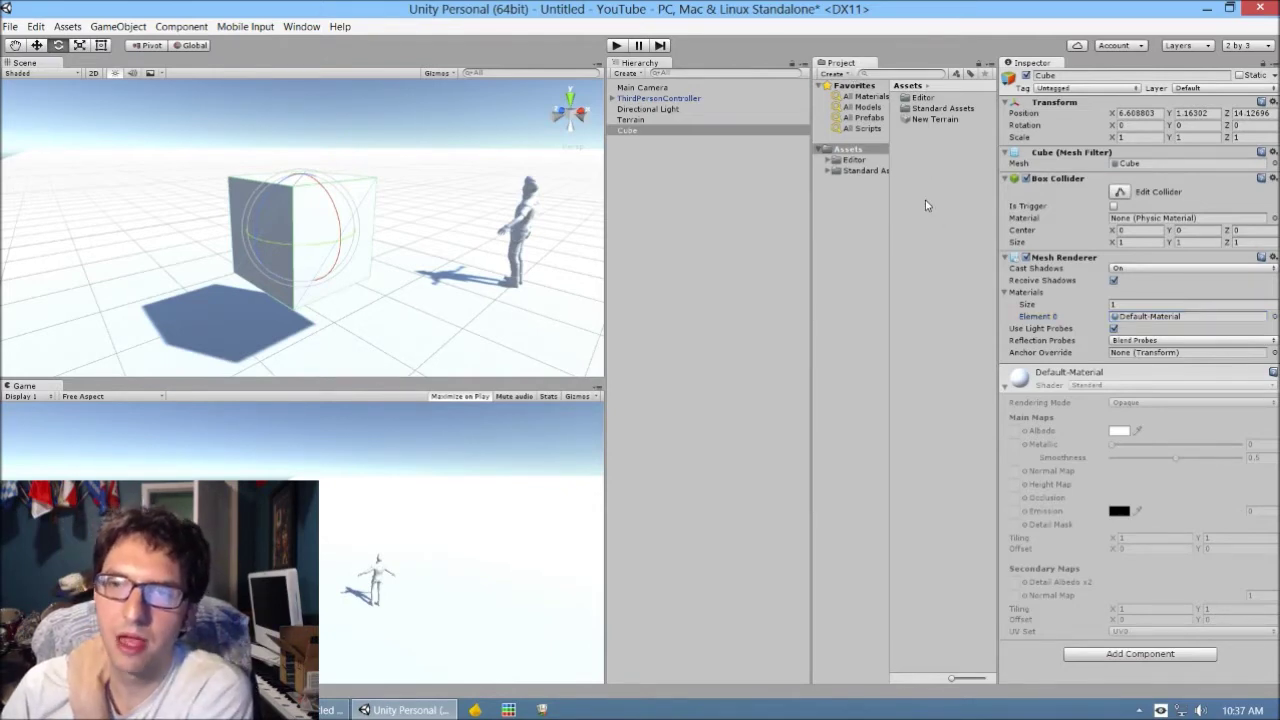
pyautogui.rightClick(914, 170)
pyautogui.moveTo(925, 180)
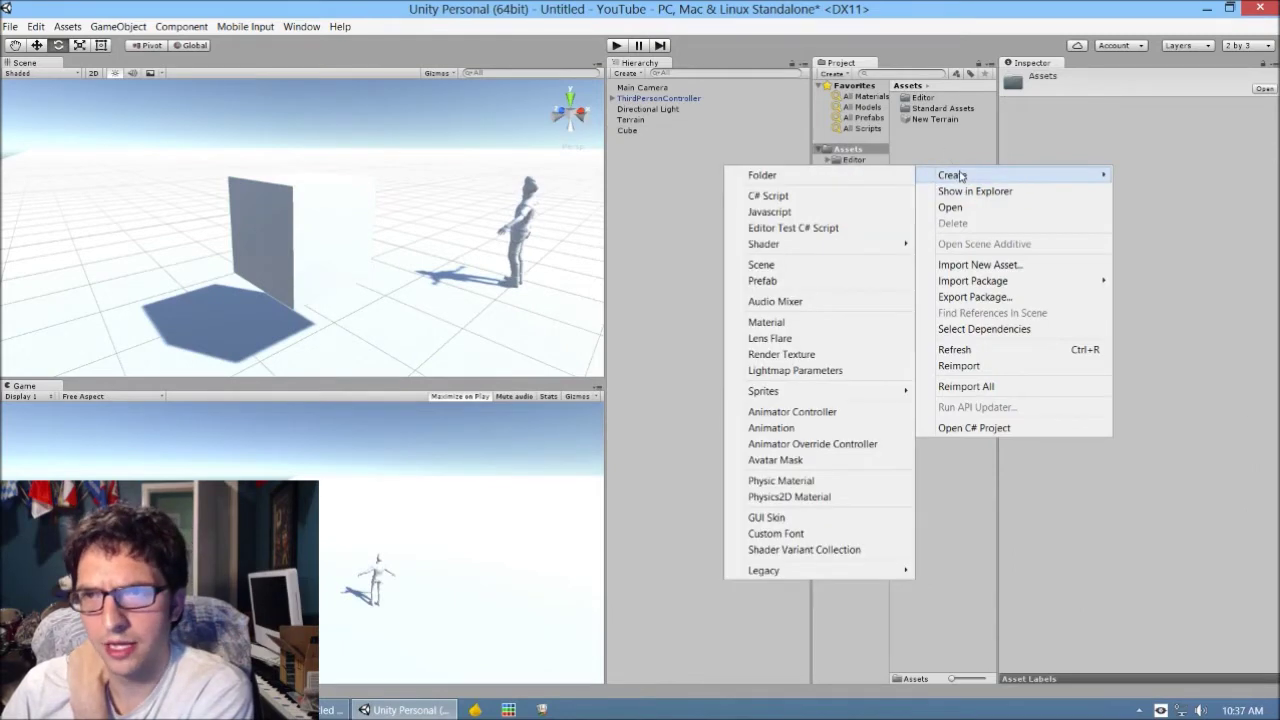
pyautogui.click(849, 323)
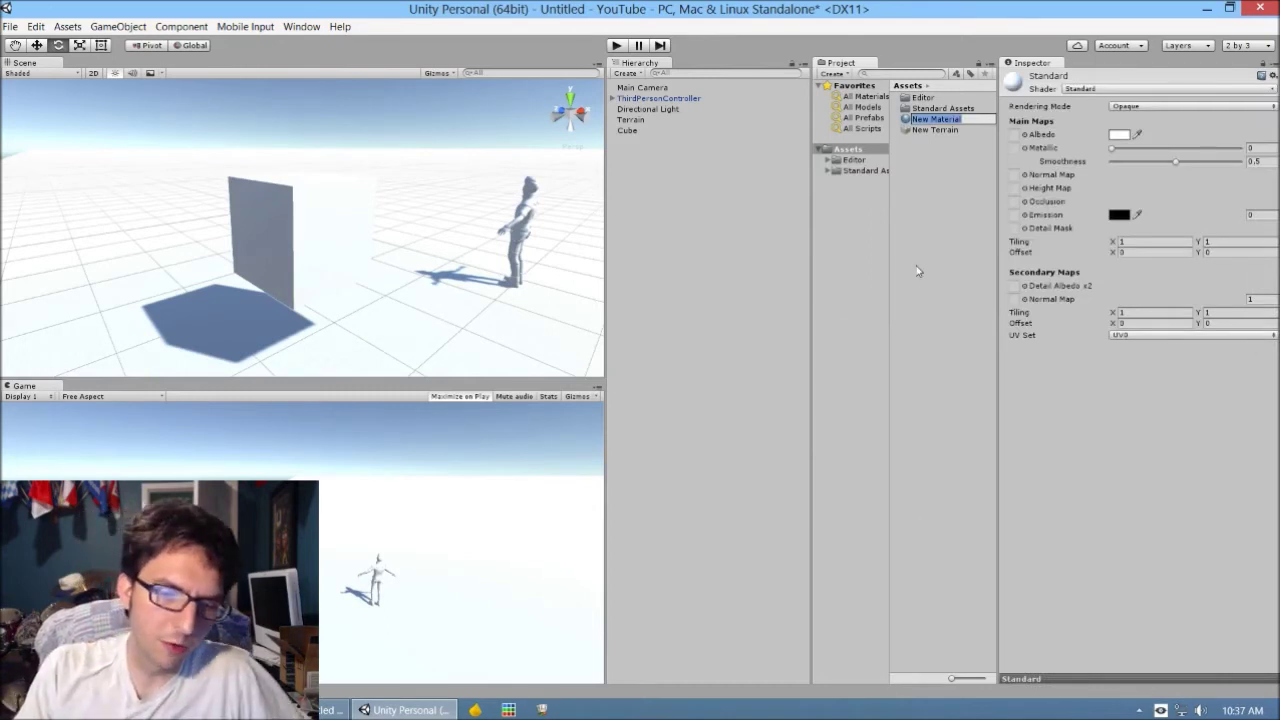
pyautogui.write('red')
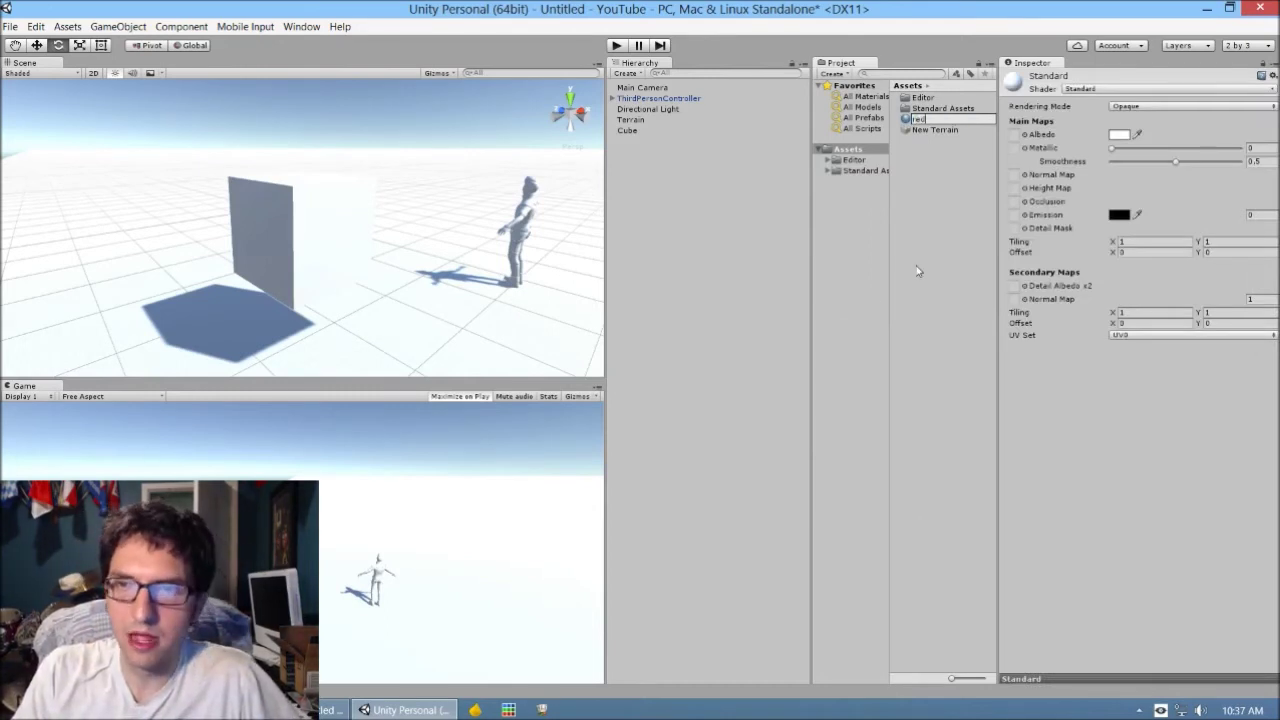
pyautogui.press('Return')
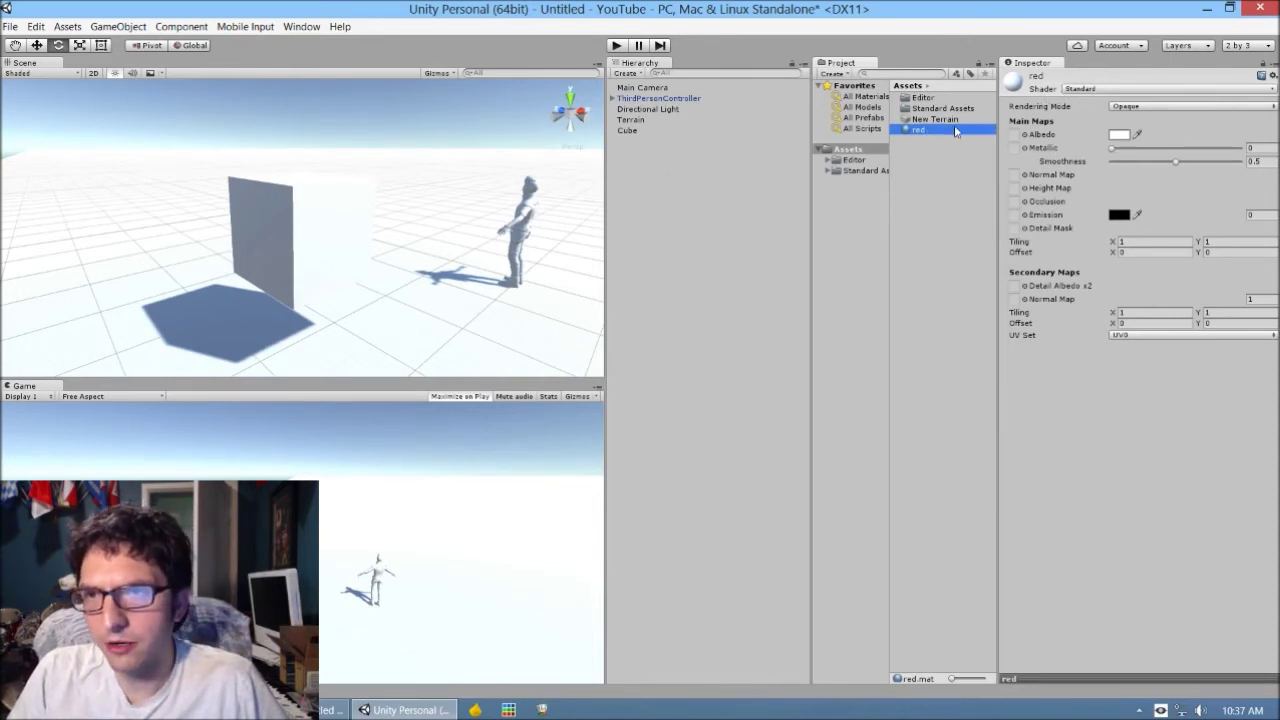
# Examine the red material's available shaders and the colour picker for its Albedo
pyautogui.click(1097, 90)
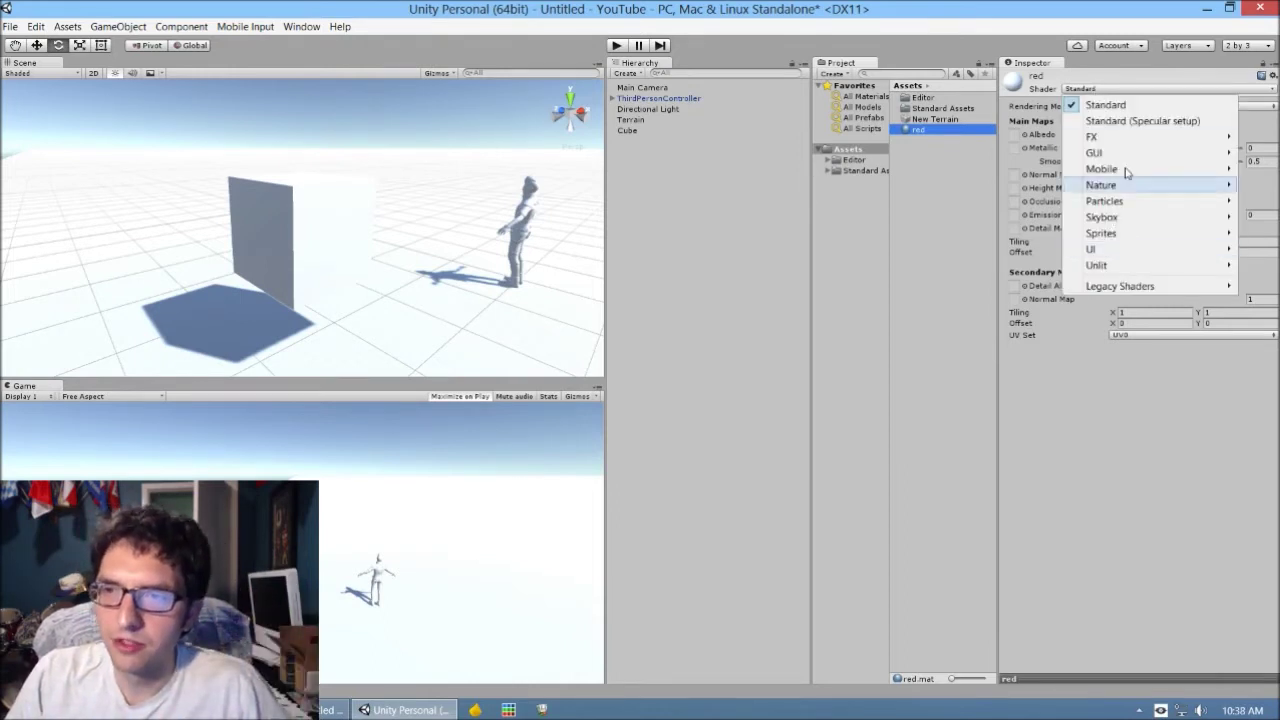
pyautogui.click(1115, 388)
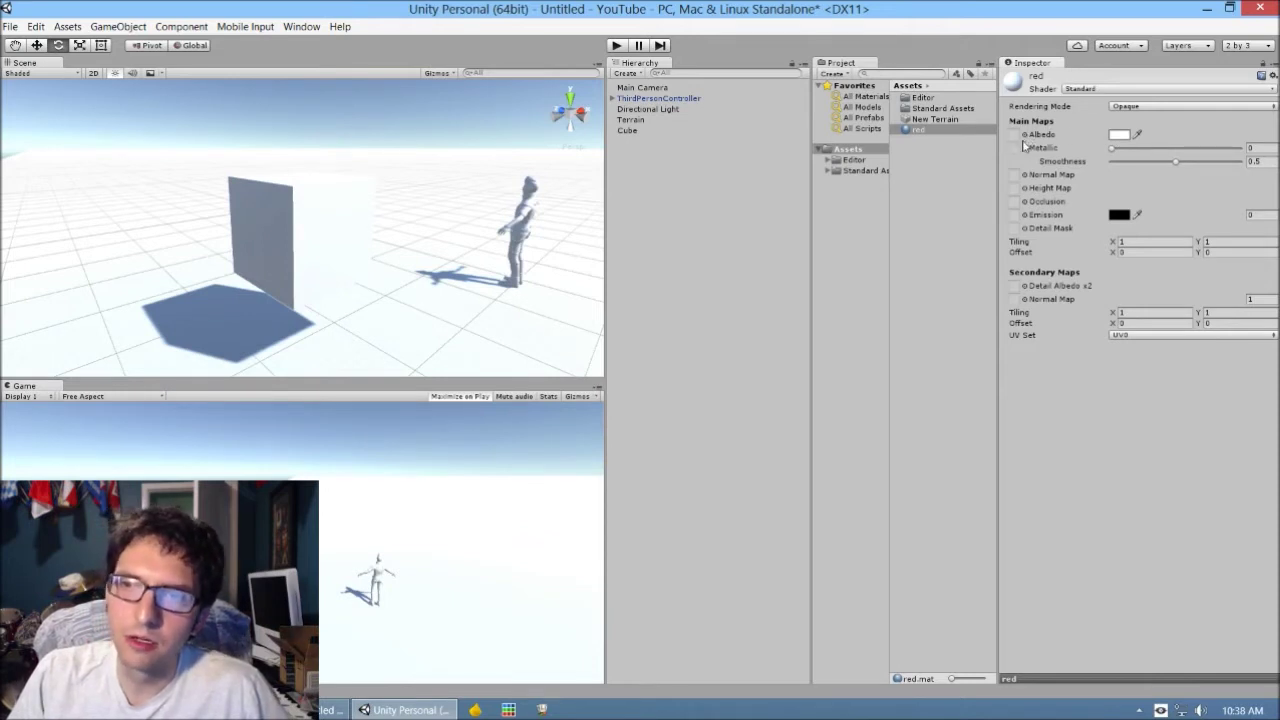
pyautogui.click(1119, 136)
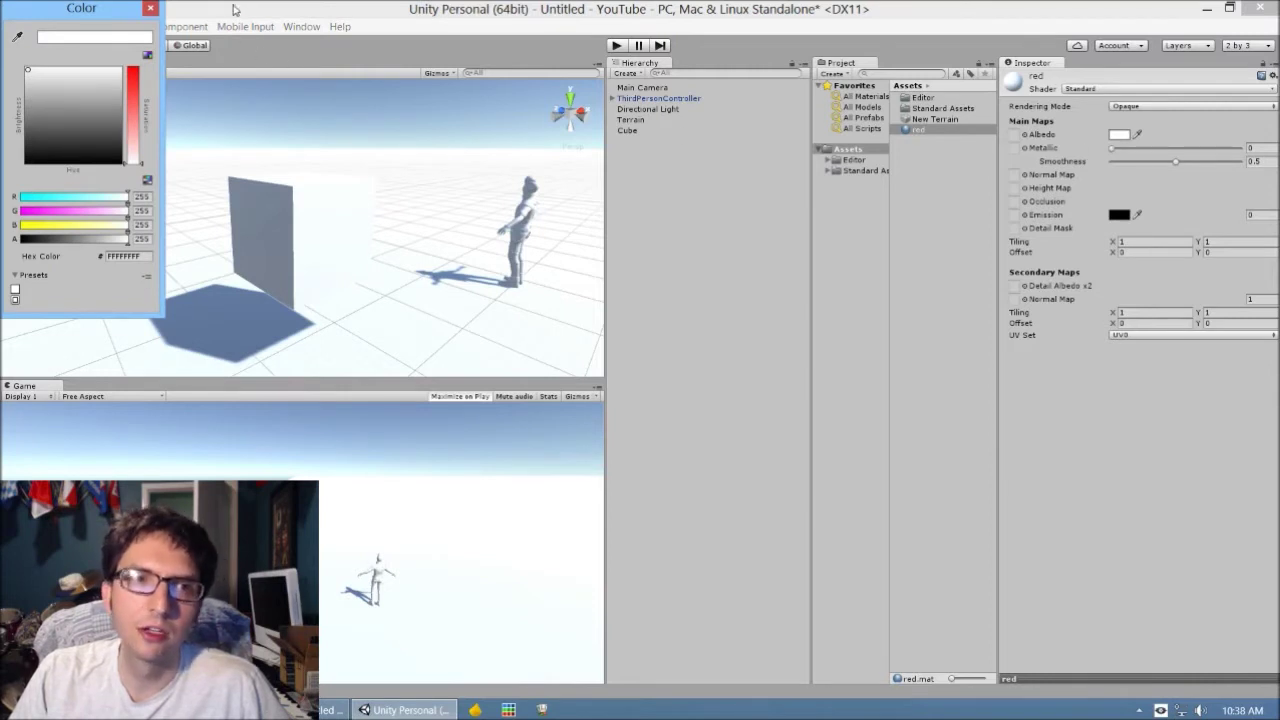
pyautogui.click(150, 8)
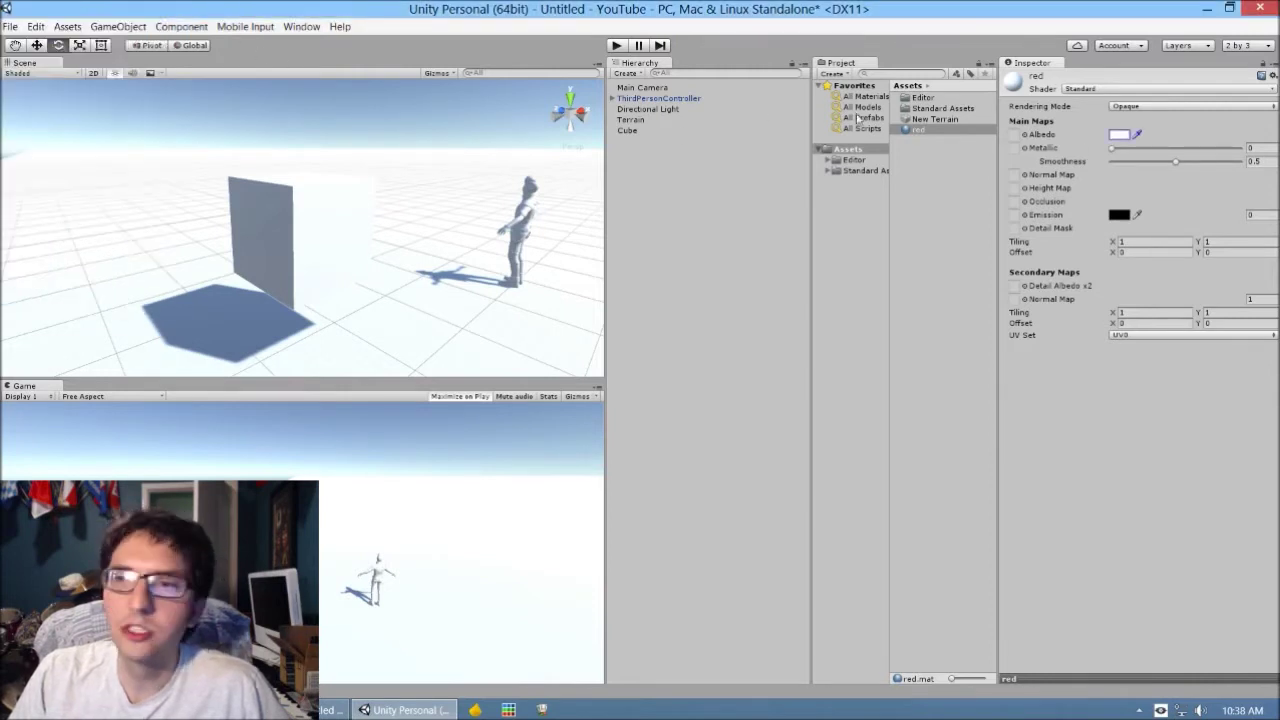
# Try a green Albedo colour (RGB 63, 206, 99) on the red material
pyautogui.click(1119, 135)
pyautogui.moveTo(82, 14); pyautogui.dragTo(488, 66)
pyautogui.moveTo(548, 222); pyautogui.dragTo(468, 142)
pyautogui.moveTo(540, 168); pyautogui.dragTo(540, 152)
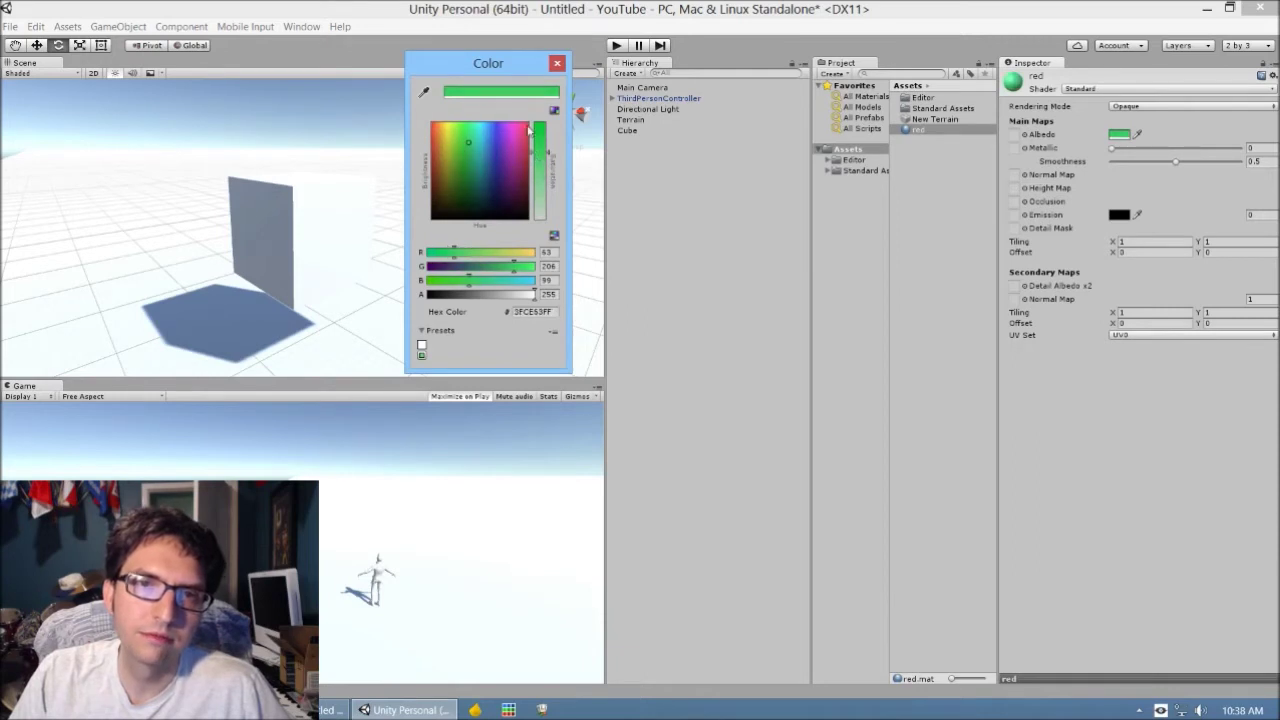
pyautogui.click(557, 64)
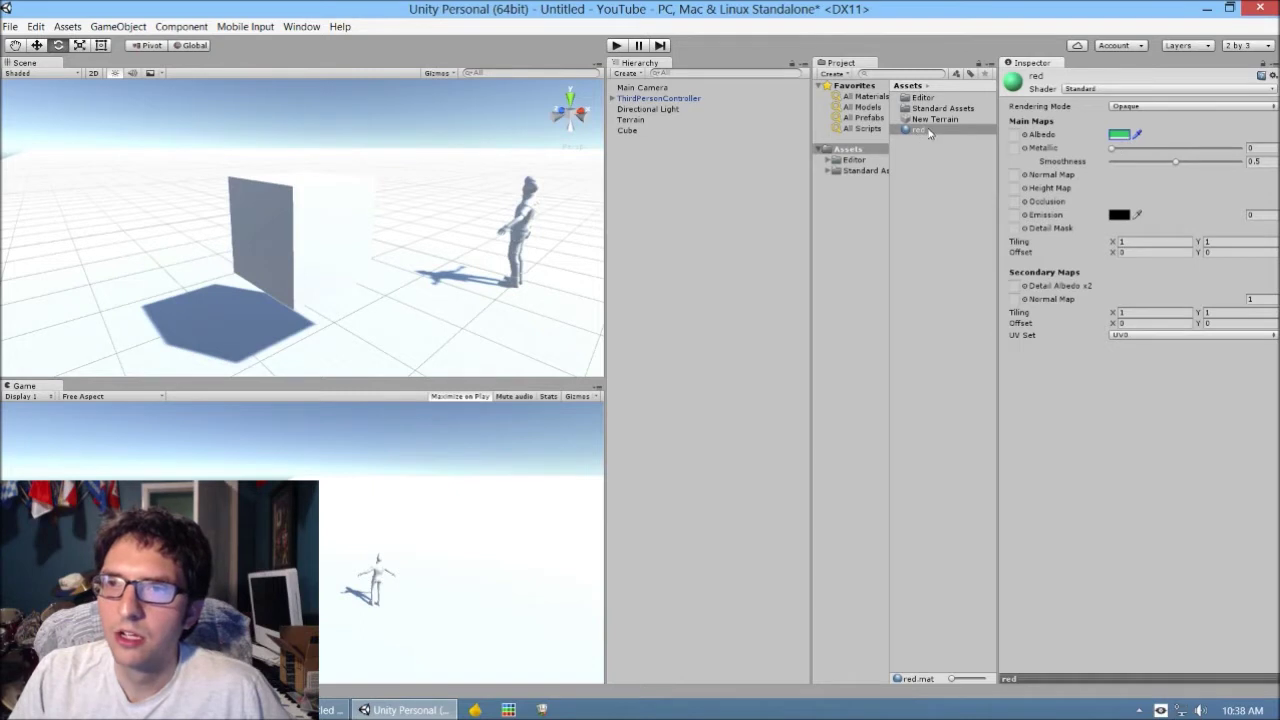
# Set the red material's Albedo colour to a strong red with RGB 255, 57, 57
pyautogui.click(1119, 134)
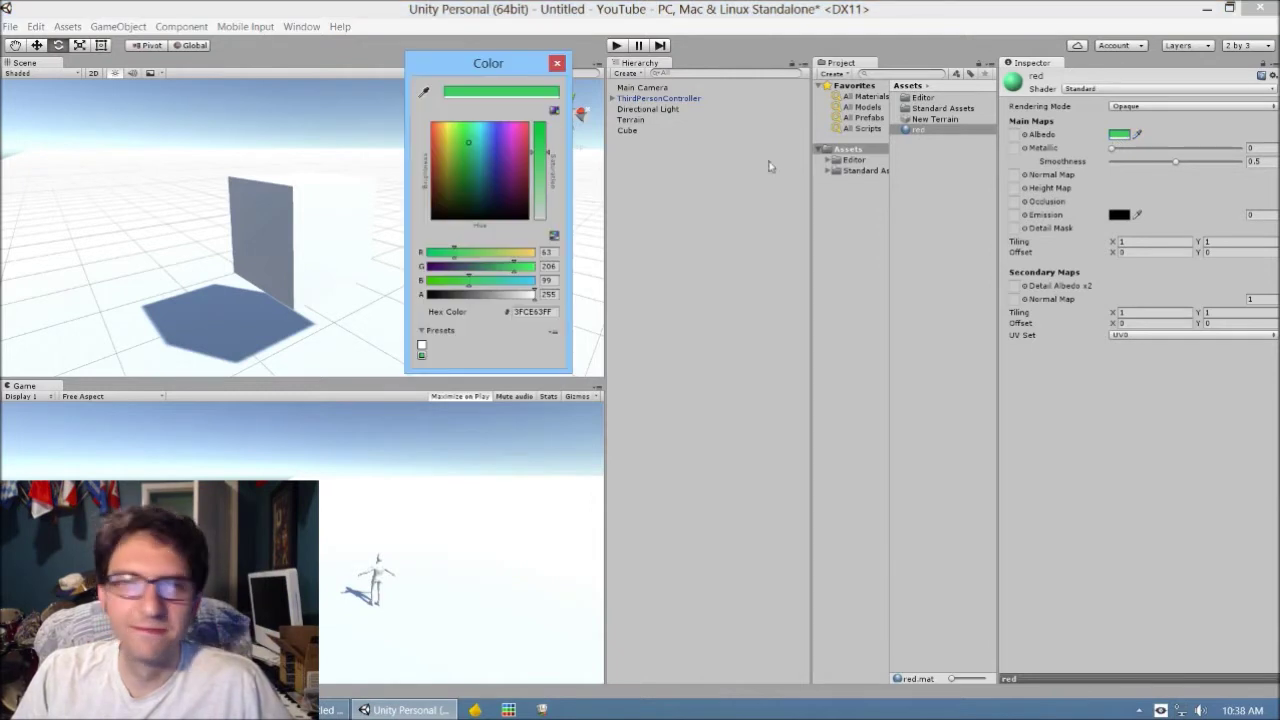
pyautogui.moveTo(508, 138); pyautogui.dragTo(389, 113)
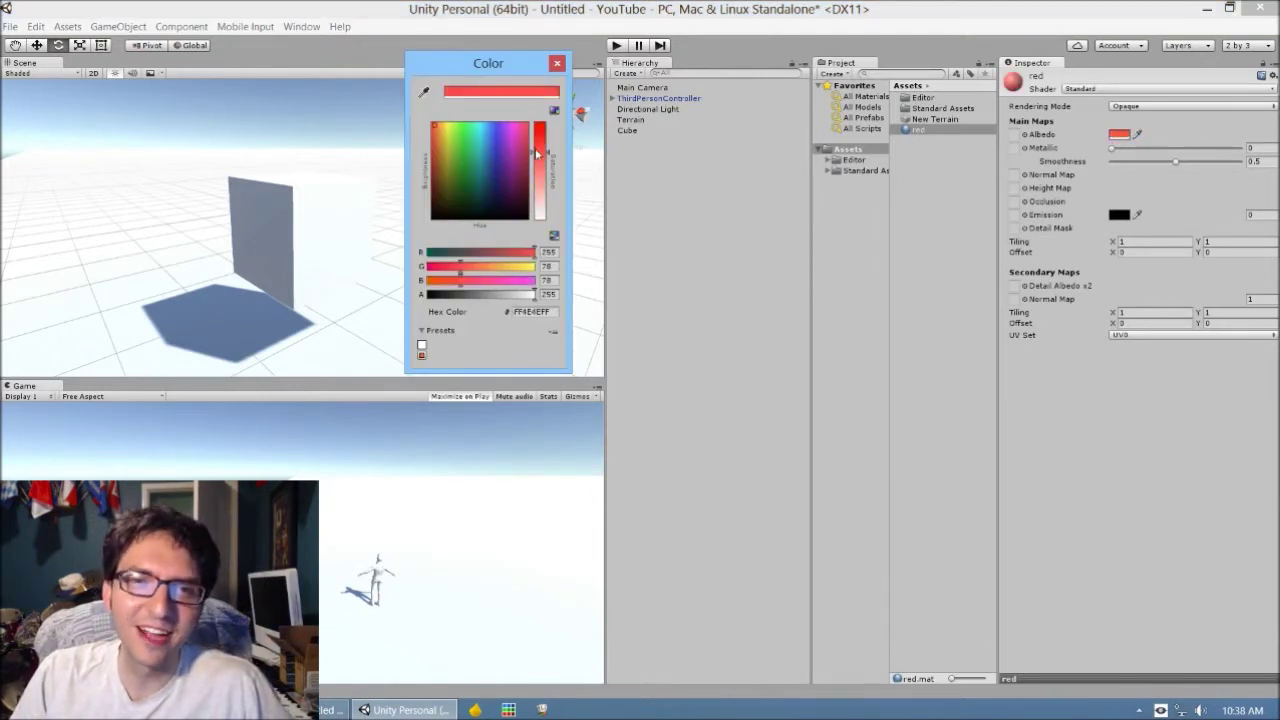
pyautogui.moveTo(545, 150); pyautogui.dragTo(546, 141)
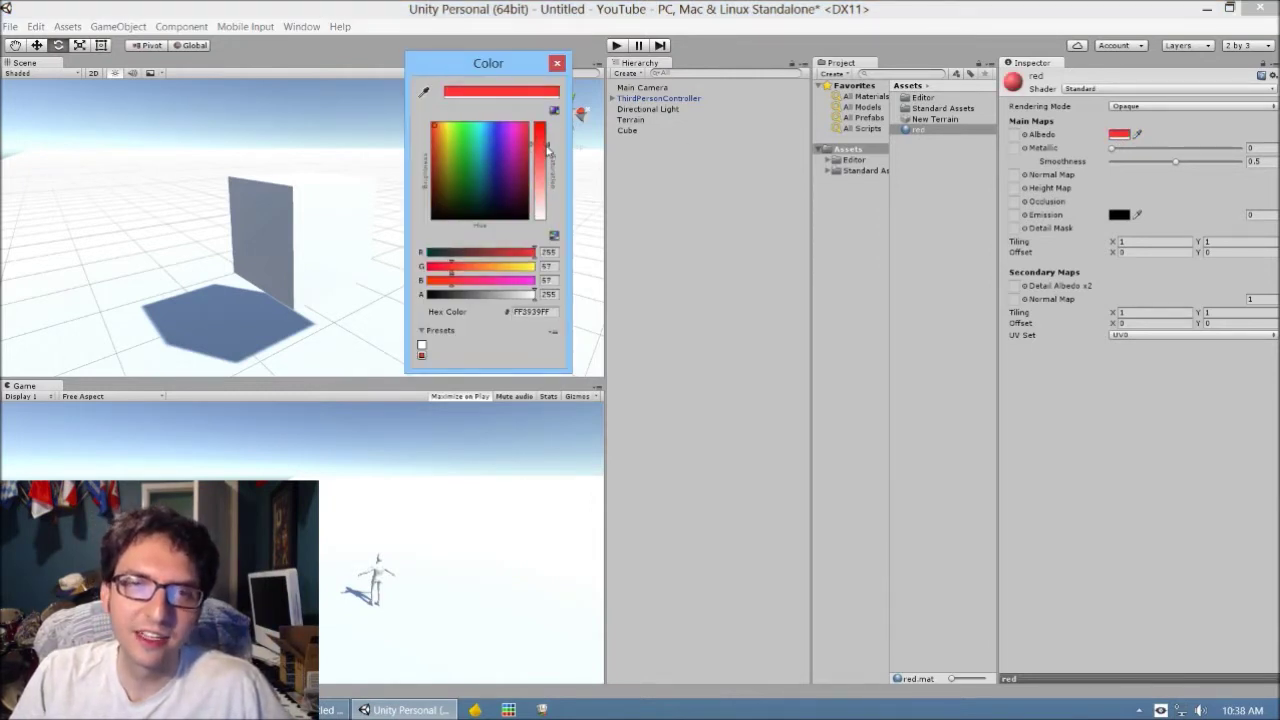
pyautogui.click(557, 65)
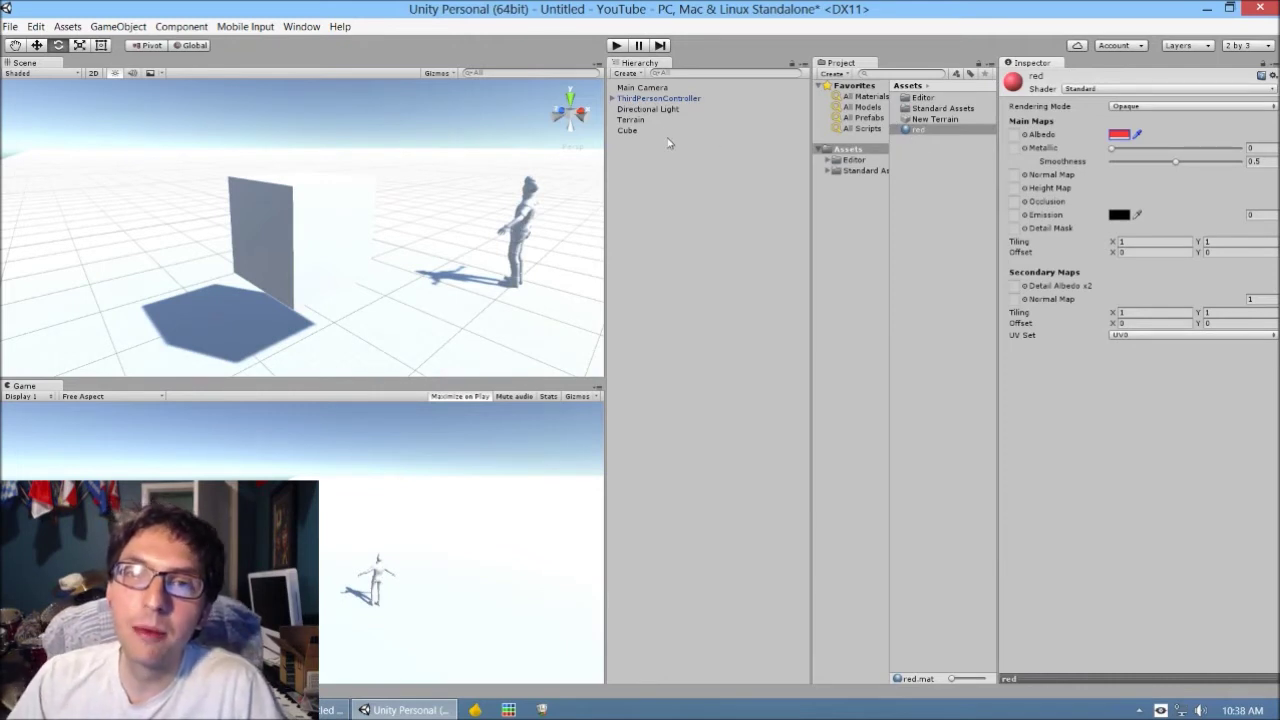
# Compare the red material's properties with the cube's Mesh Renderer materials, viewing each in turn
pyautogui.moveTo(918, 130)
pyautogui.mouseDown()
pyautogui.moveTo(326, 211)
pyautogui.moveTo(405, 320)
pyautogui.moveTo(303, 230)
pyautogui.moveTo(388, 234)
pyautogui.moveTo(938, 140)
pyautogui.mouseUp()
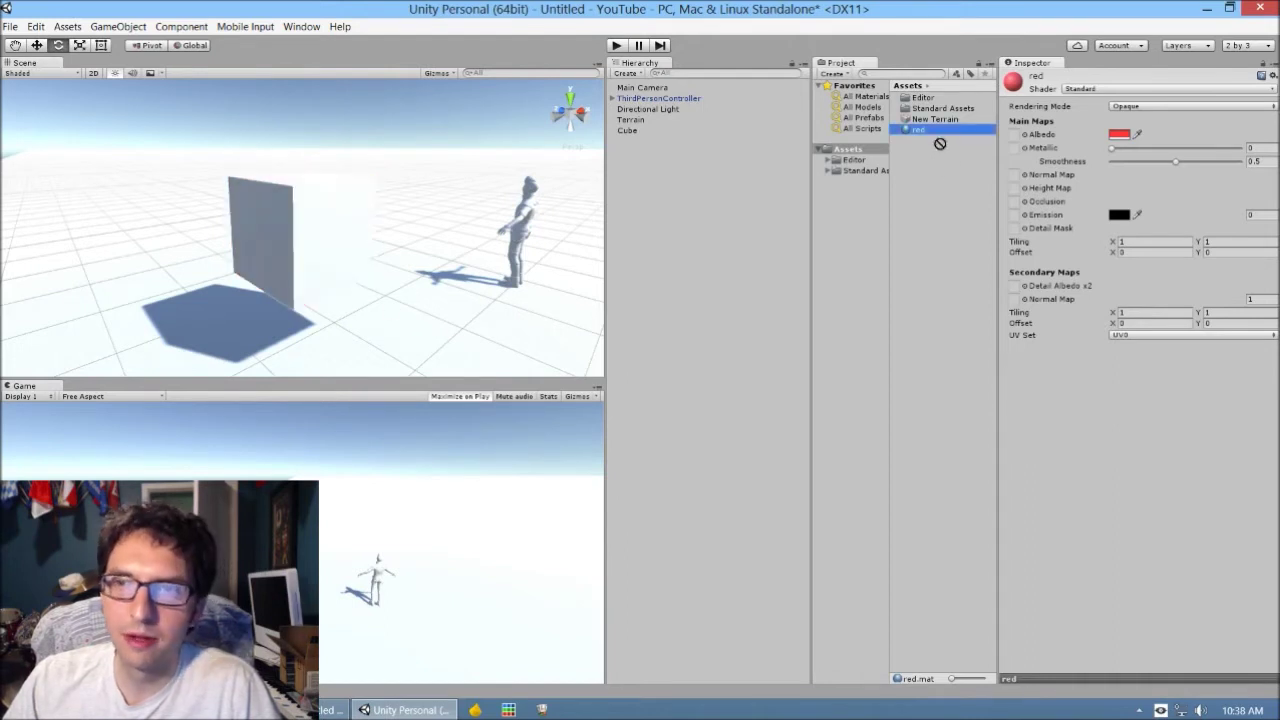
pyautogui.click(628, 131)
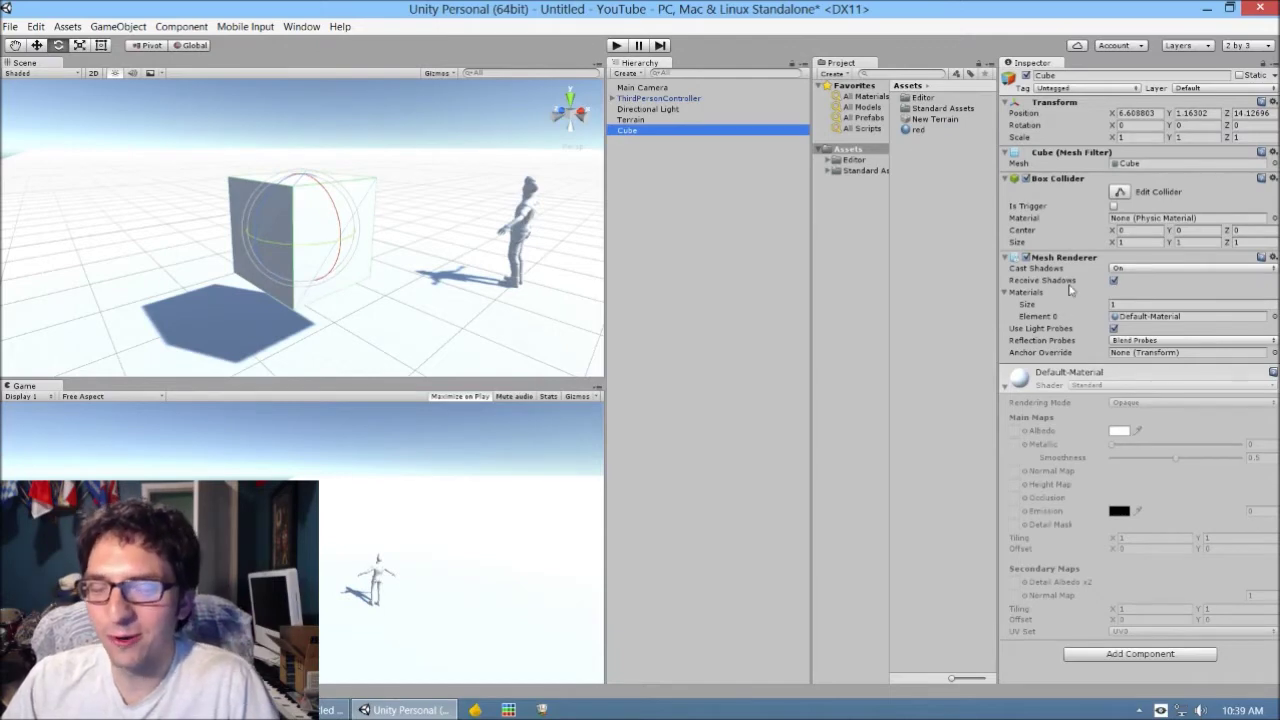
pyautogui.click(1007, 299)
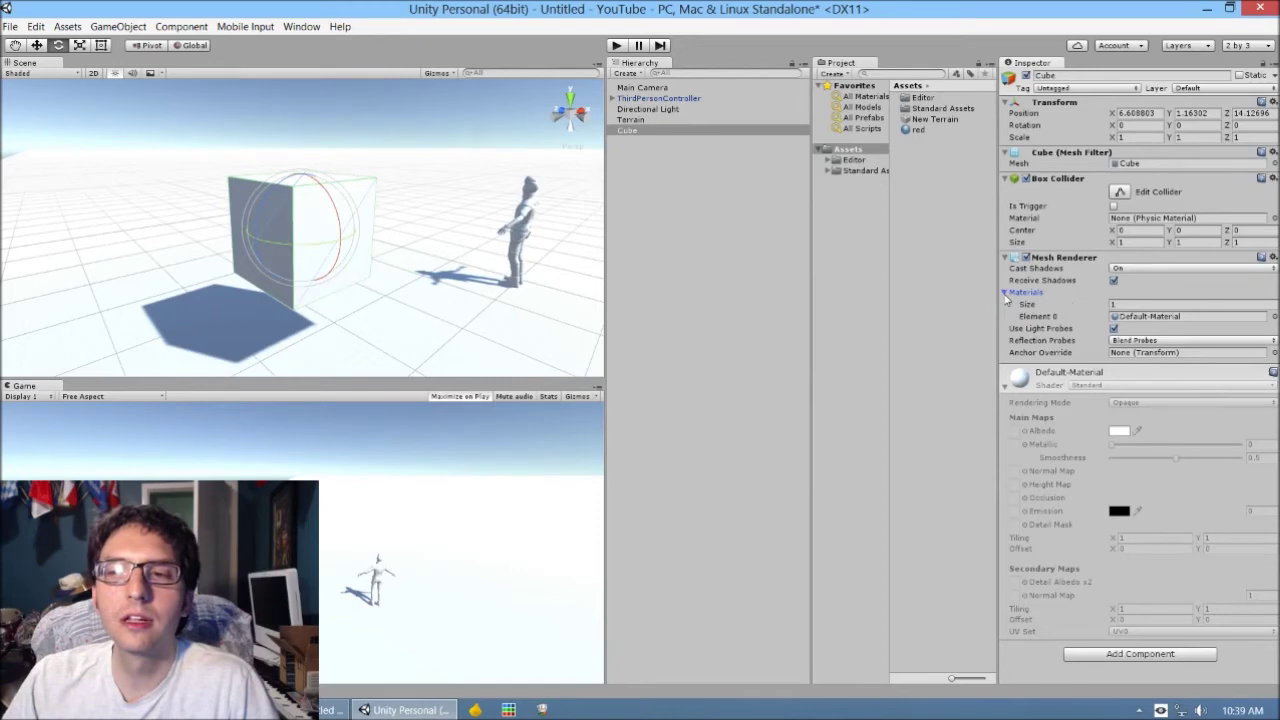
pyautogui.moveTo(918, 130); pyautogui.dragTo(959, 199)
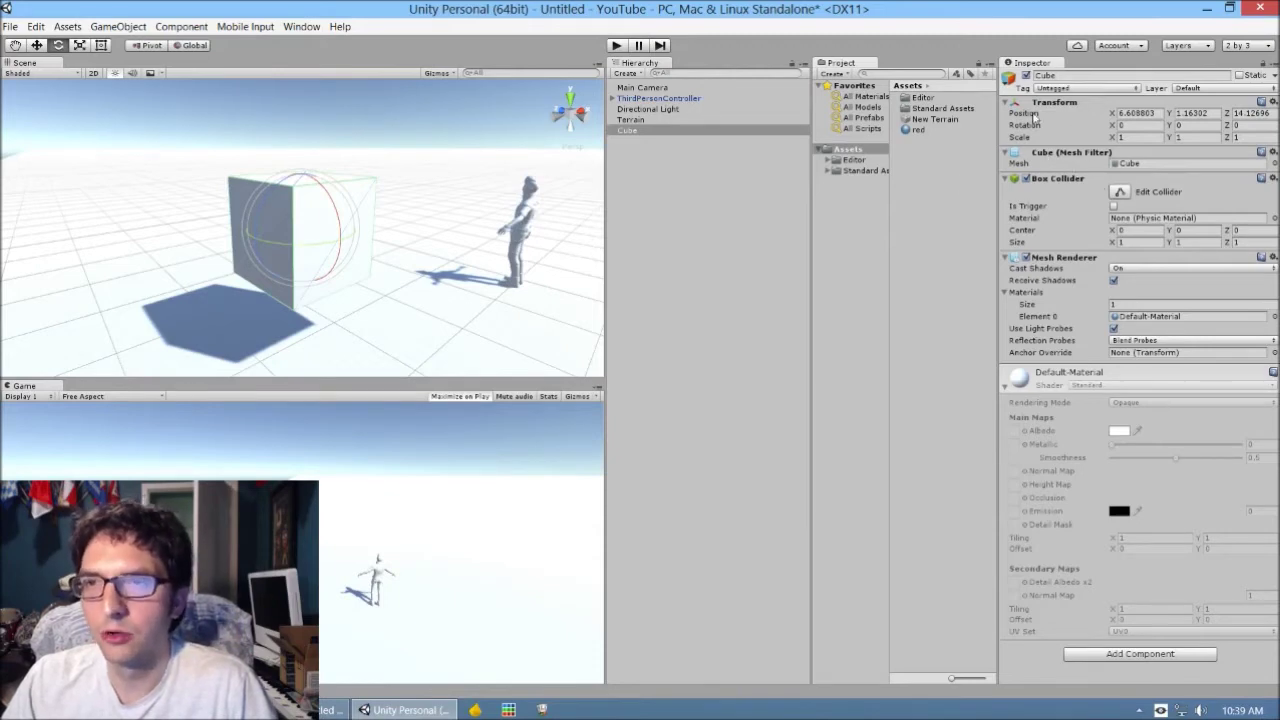
pyautogui.click(918, 130)
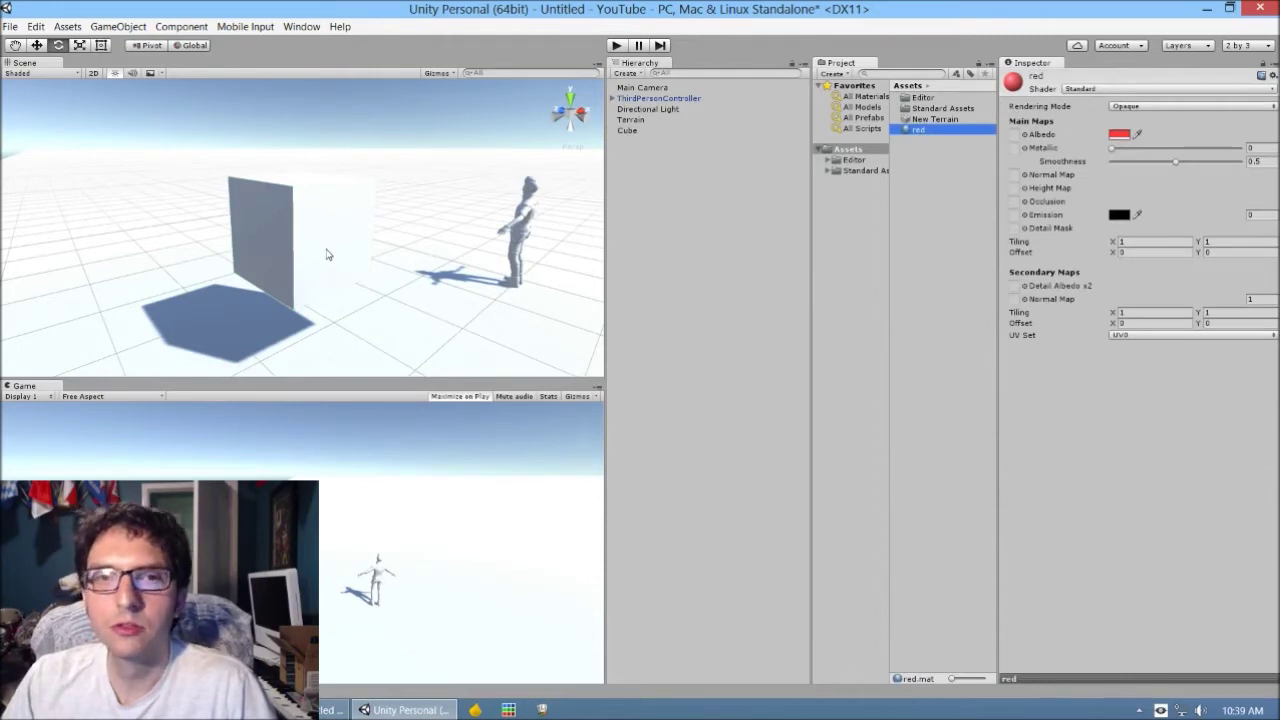
pyautogui.click(294, 225)
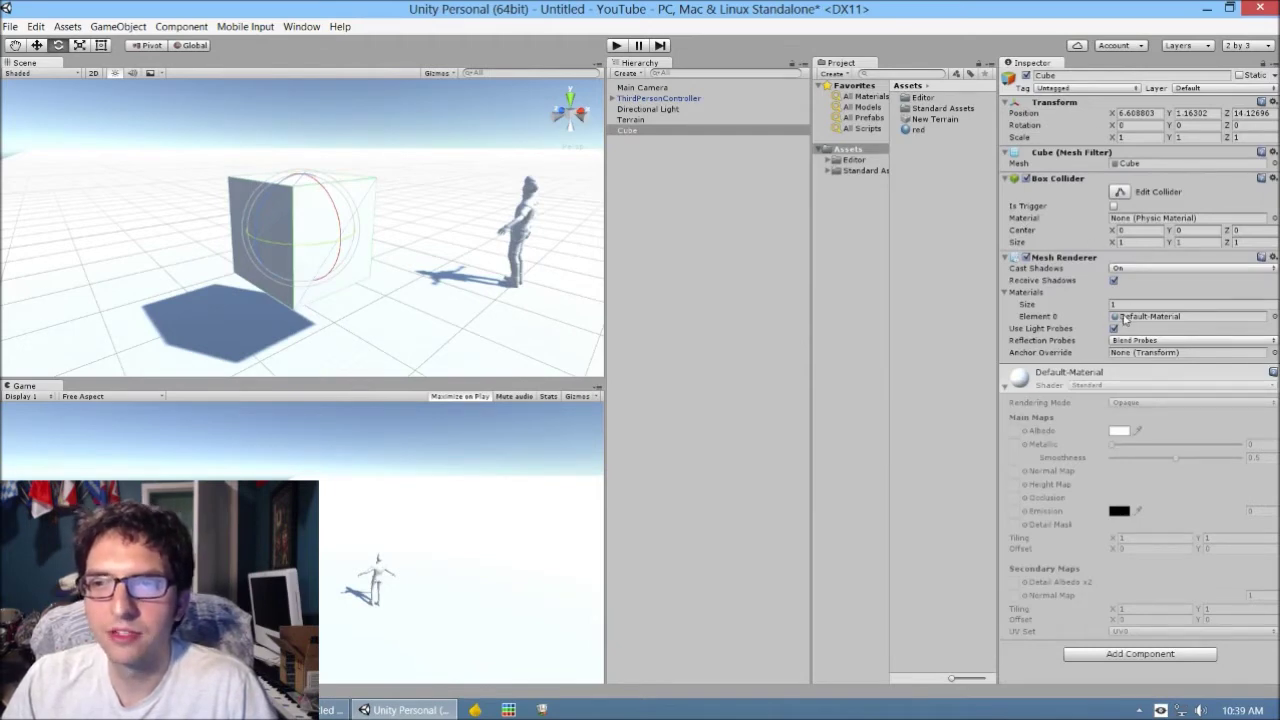
pyautogui.click(918, 130)
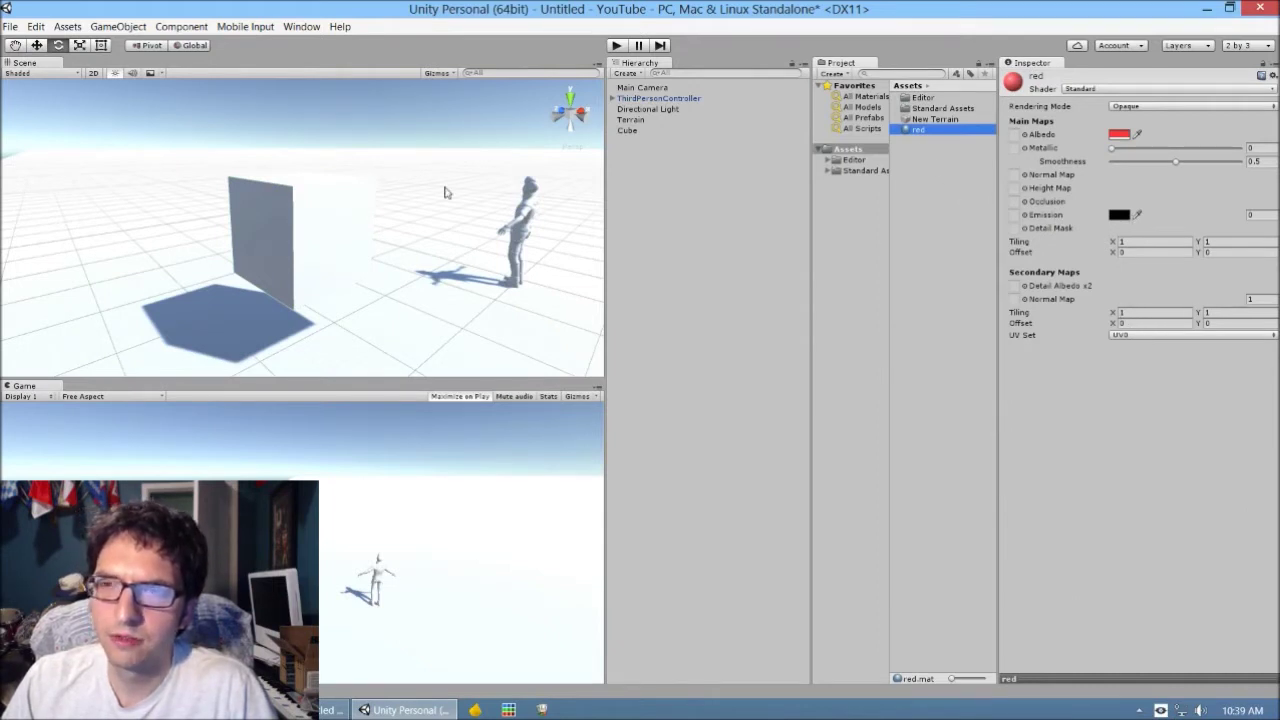
pyautogui.click(627, 130)
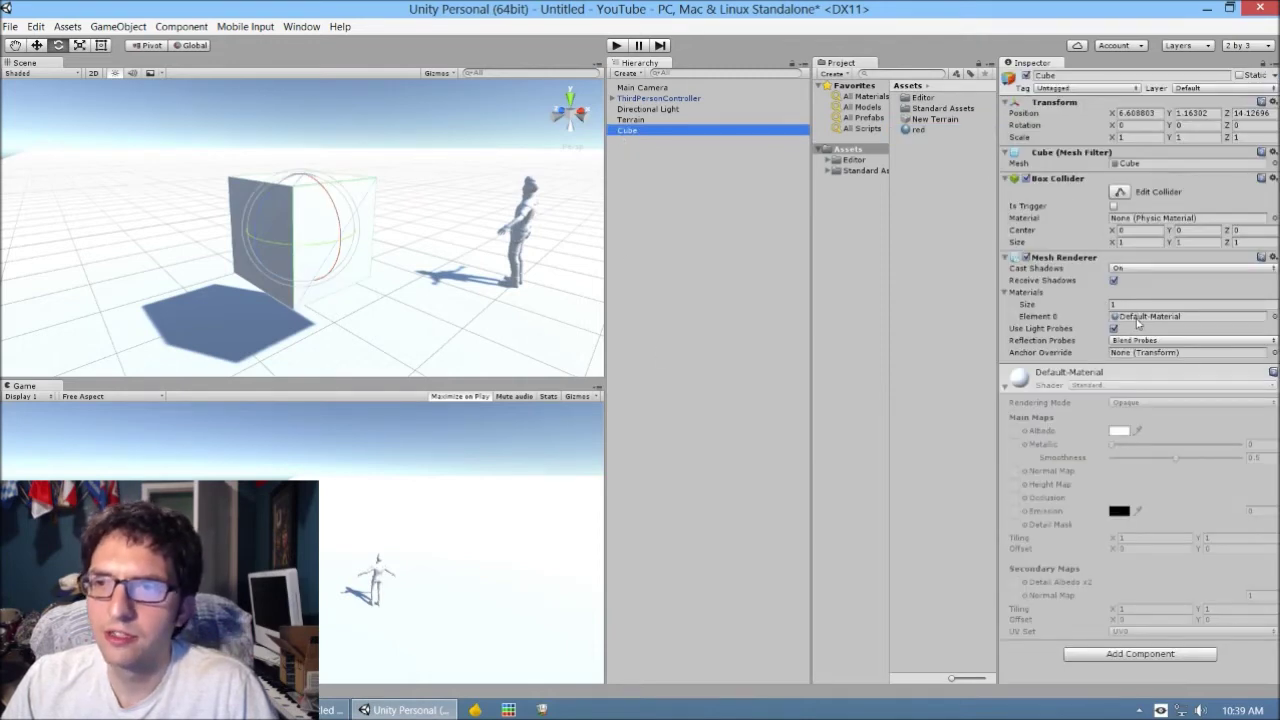
pyautogui.click(914, 131)
pyautogui.moveTo(912, 131)
pyautogui.mouseDown()
pyautogui.moveTo(993, 240)
pyautogui.moveTo(934, 153)
pyautogui.moveTo(1005, 327)
pyautogui.moveTo(1157, 327)
pyautogui.moveTo(998, 231)
pyautogui.moveTo(930, 139)
pyautogui.mouseUp()
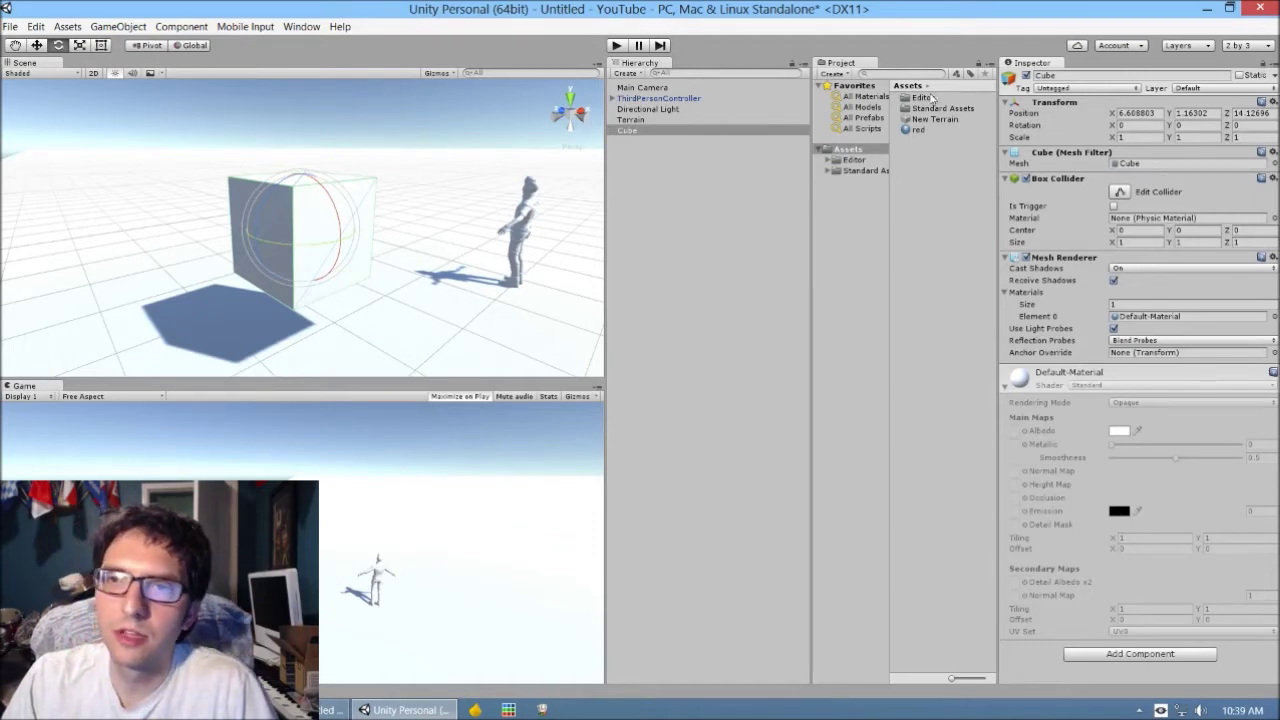
# Assign the red material to Element 0 of the cube's Mesh Renderer materials
pyautogui.click(652, 131)
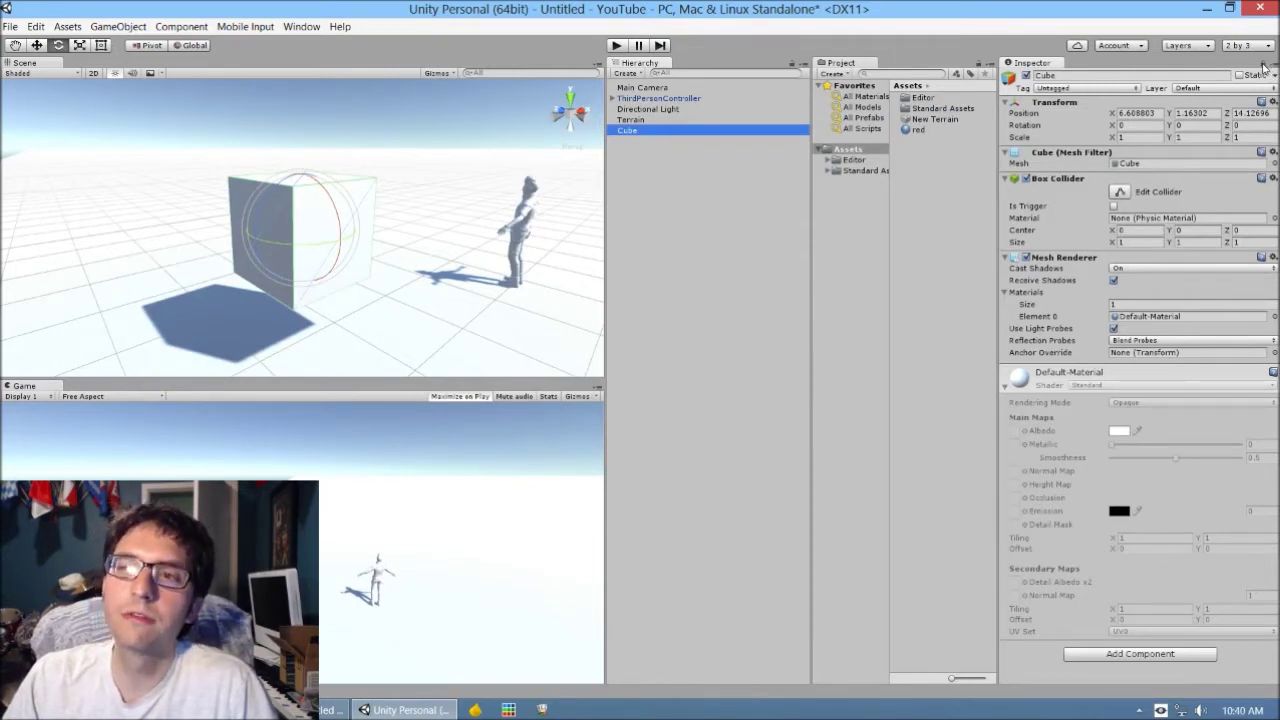
pyautogui.click(928, 131)
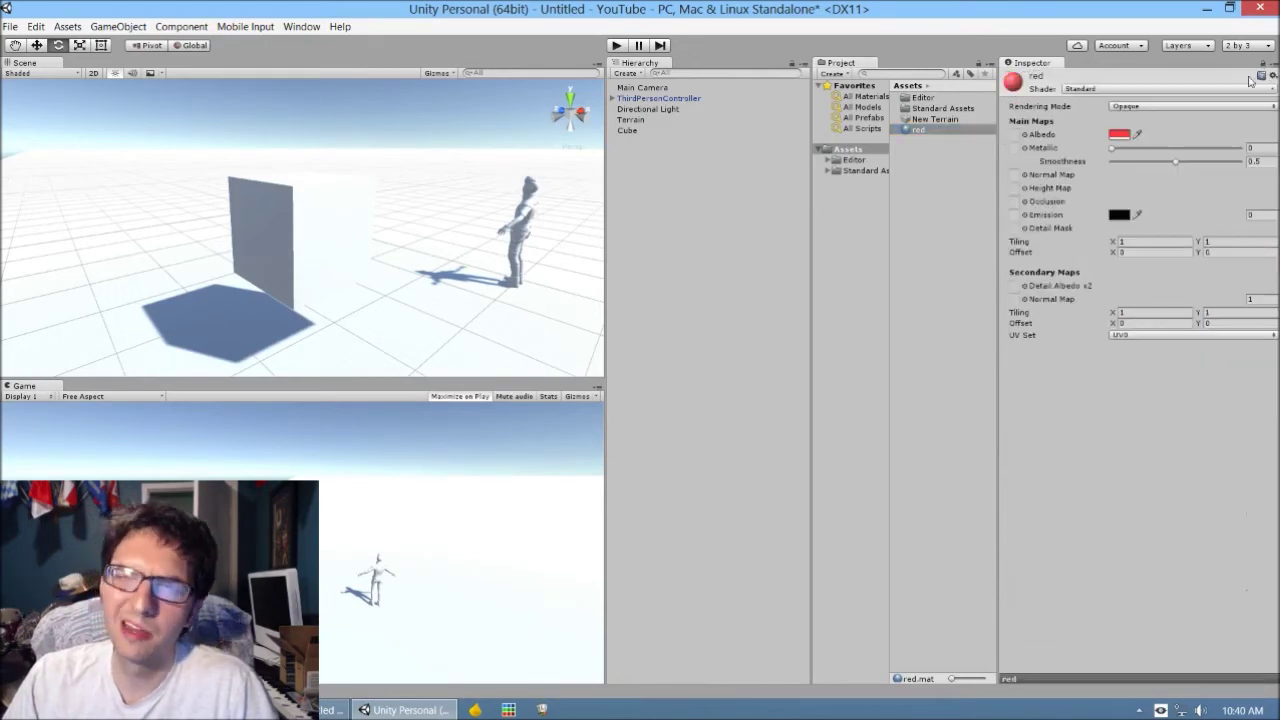
pyautogui.click(303, 226)
pyautogui.moveTo(918, 133); pyautogui.dragTo(1145, 318)
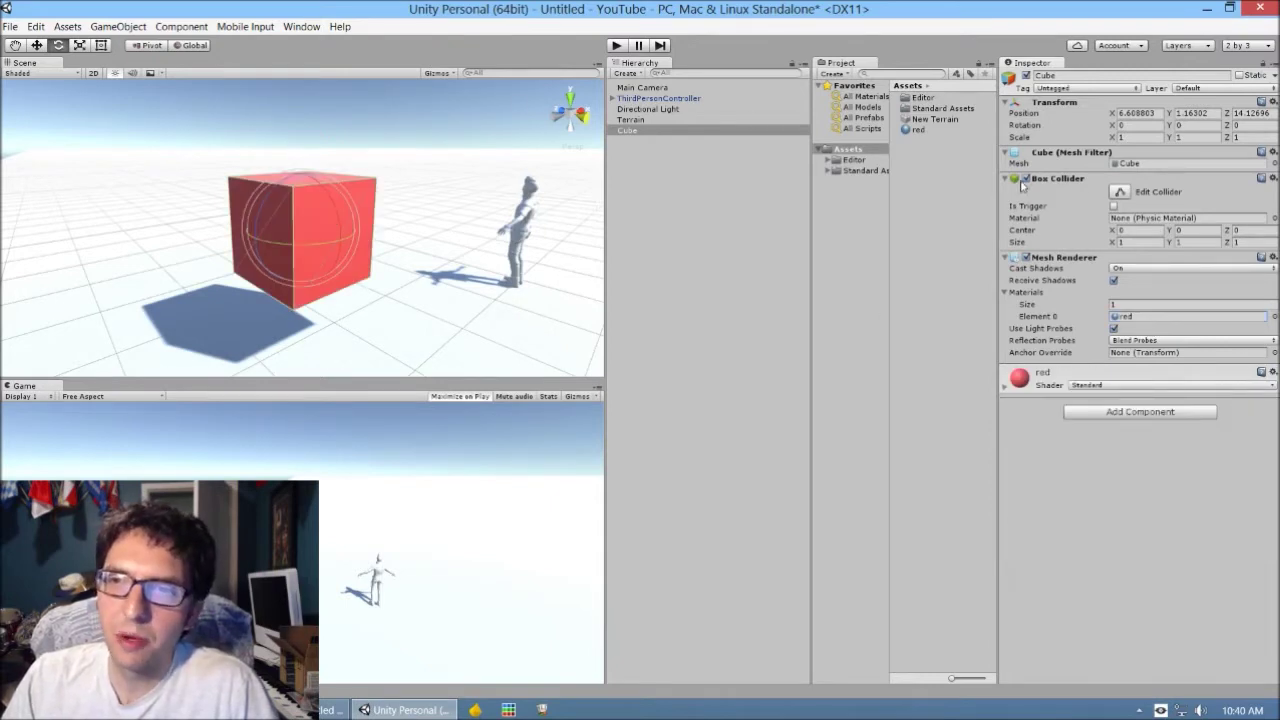
# Move the red cube down along its vertical axis so it sits partly sunk into the terrain
pyautogui.click(36, 45)
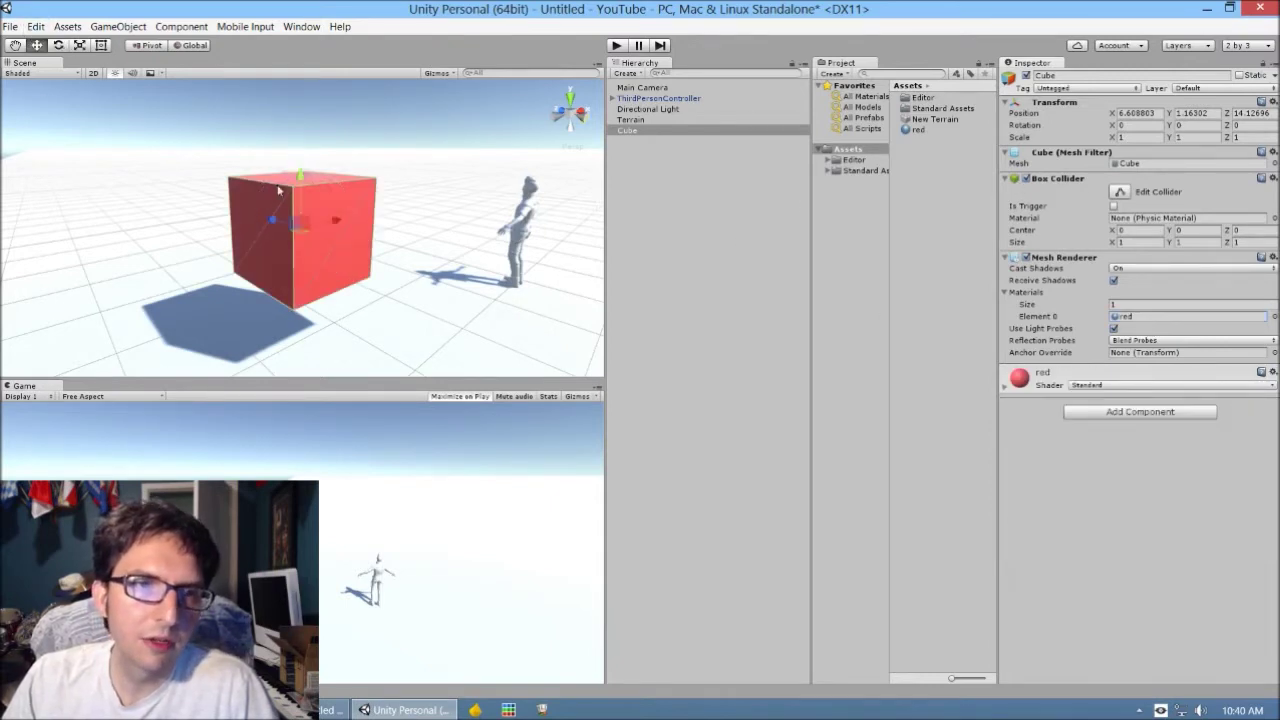
pyautogui.moveTo(302, 185); pyautogui.dragTo(316, 305)
# Play-test the scene, running the character back and forth around the partly sunken red cube
pyautogui.click(616, 45)
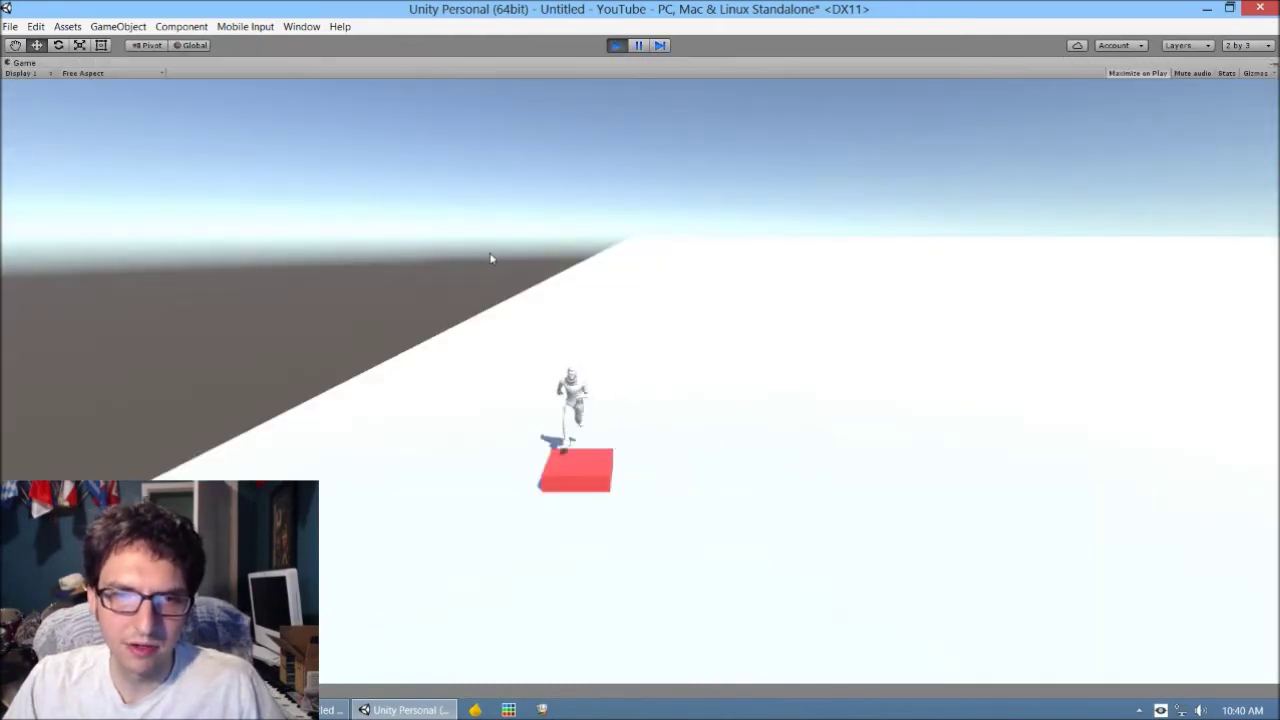
pyautogui.press('w')
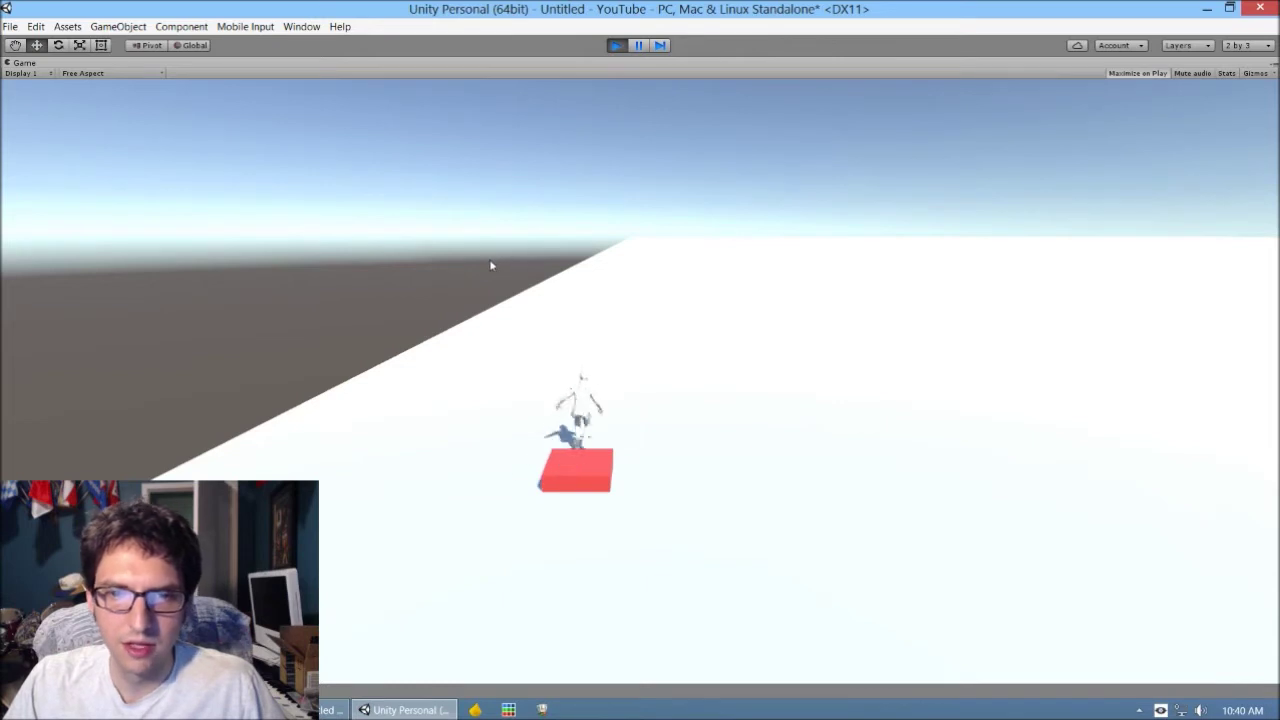
pyautogui.press('s')
pyautogui.press('w')
pyautogui.press('s')
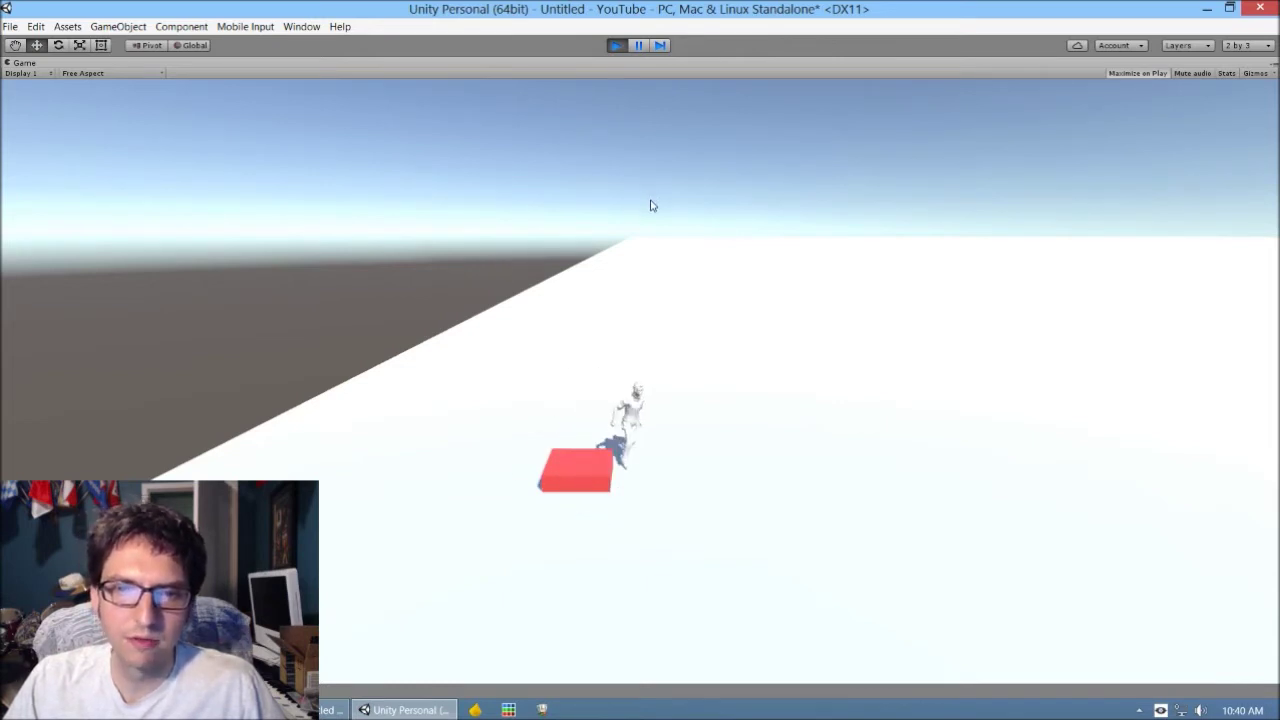
pyautogui.click(638, 45)
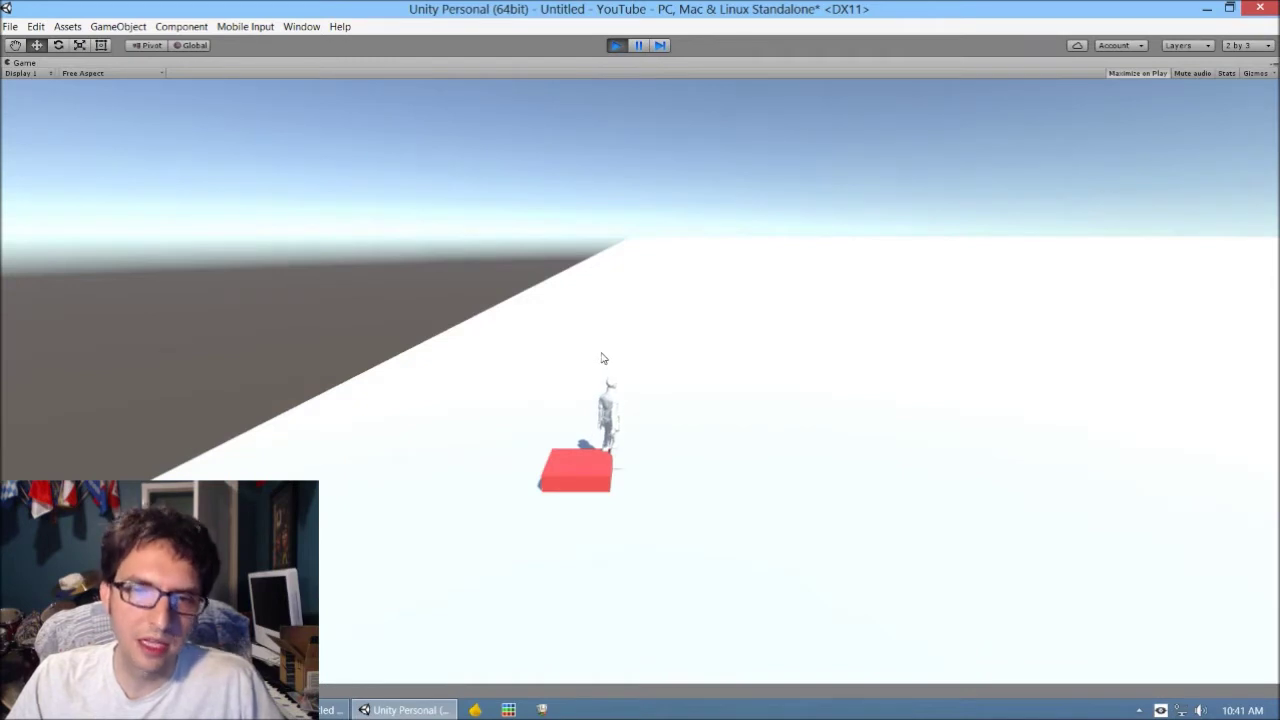
# Walk the character against and across the low red cube to test its collisions, and end the play test
pyautogui.press('a')
pyautogui.press('d')
pyautogui.press('w')
pyautogui.press('a')
pyautogui.press('d')
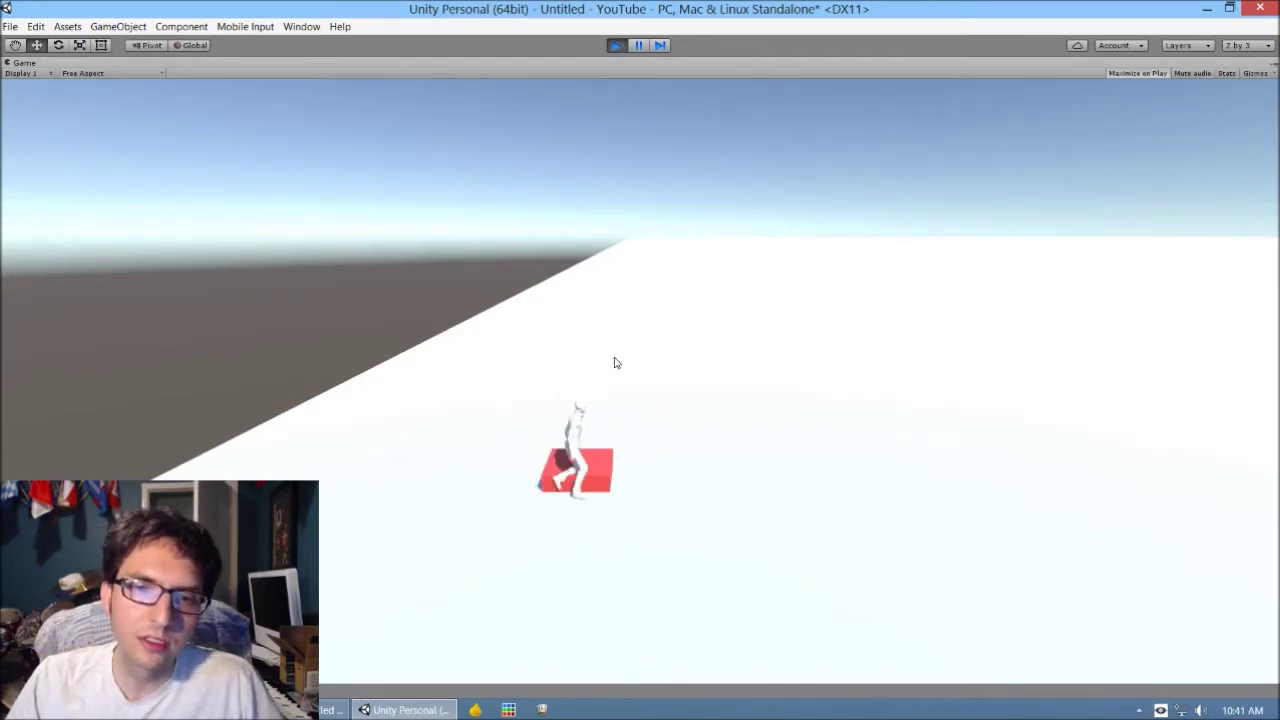
pyautogui.press('w')
pyautogui.press('s')
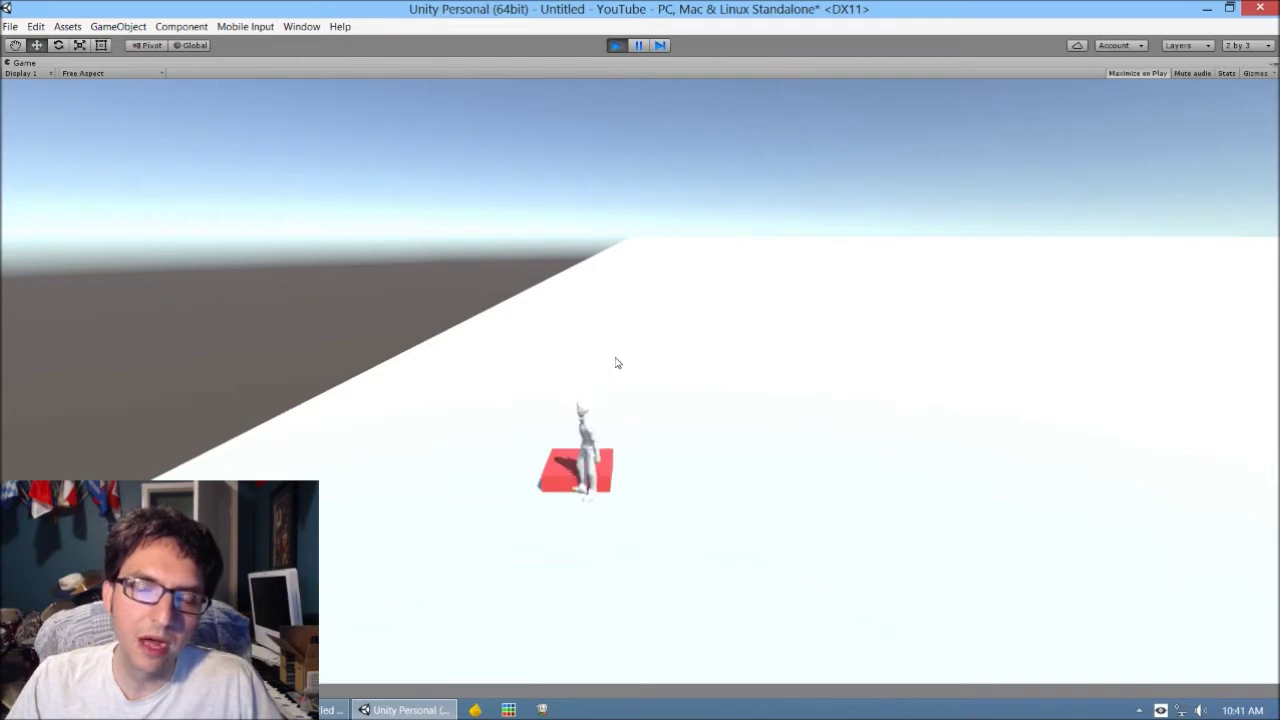
pyautogui.press('w')
pyautogui.press('s')
pyautogui.press('a')
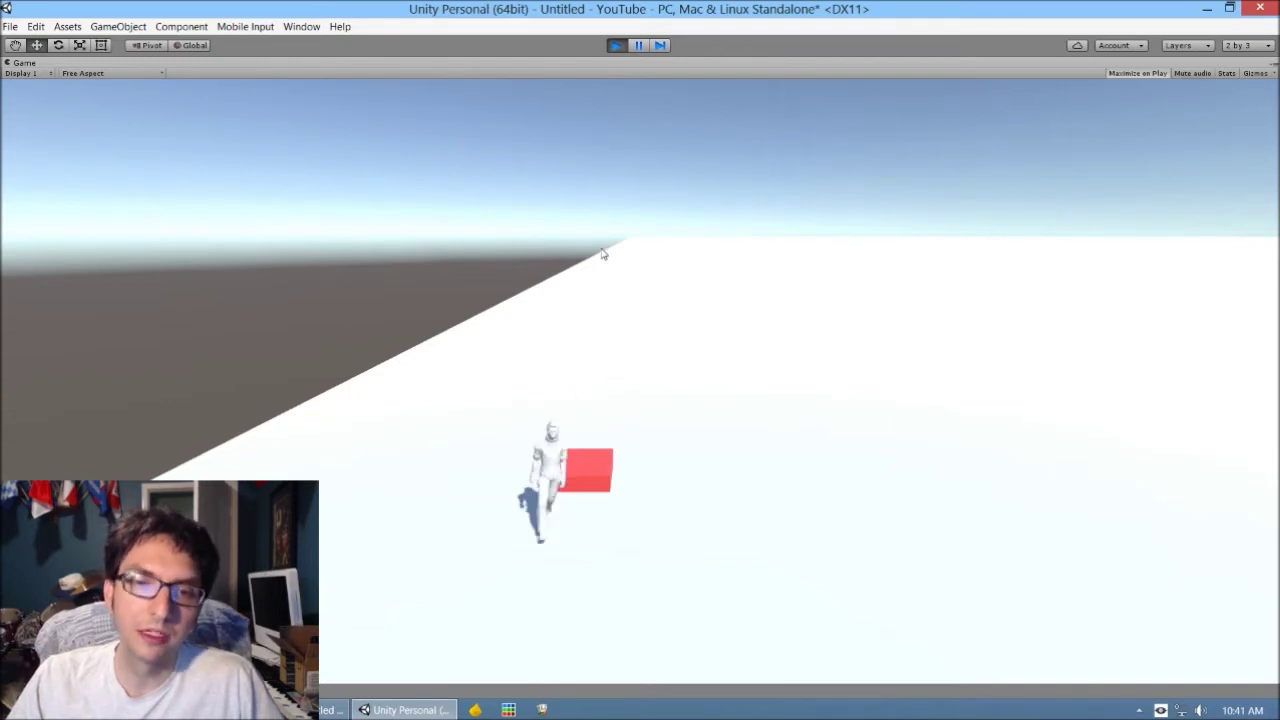
pyautogui.click(616, 45)
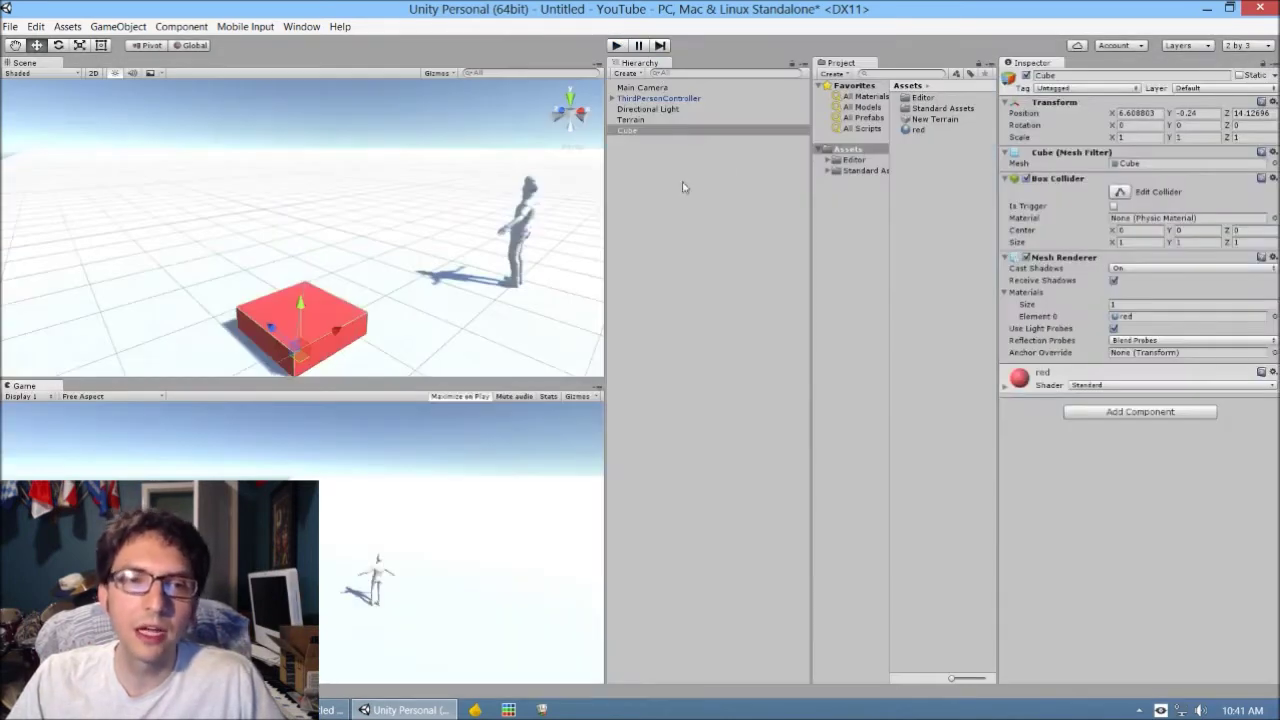
# Raise the red cube to Y position 1.388 and toggle its Mesh Renderer off and on repeatedly, leaving it enabled
pyautogui.moveTo(302, 299); pyautogui.dragTo(308, 188)
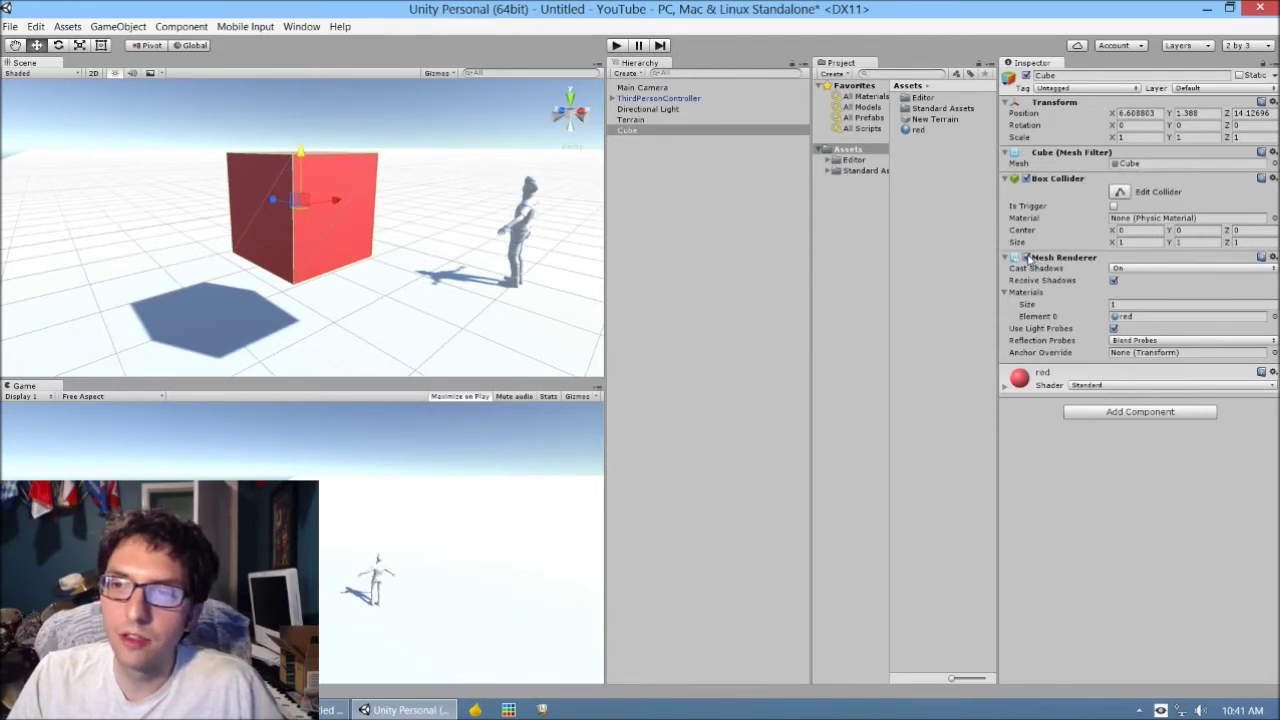
pyautogui.click(1026, 257)
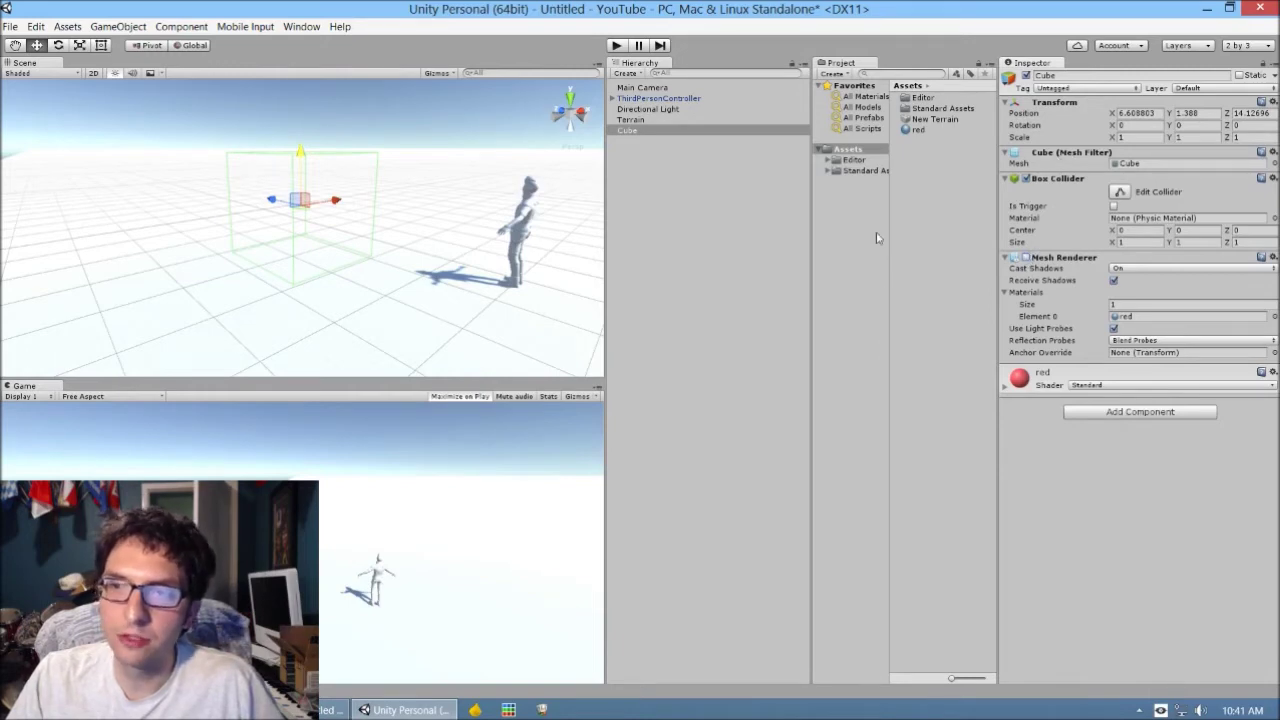
pyautogui.click(1027, 258)
pyautogui.click(1027, 258)
pyautogui.click(1027, 258)
pyautogui.click(1027, 258)
pyautogui.click(1027, 258)
pyautogui.click(1027, 258)
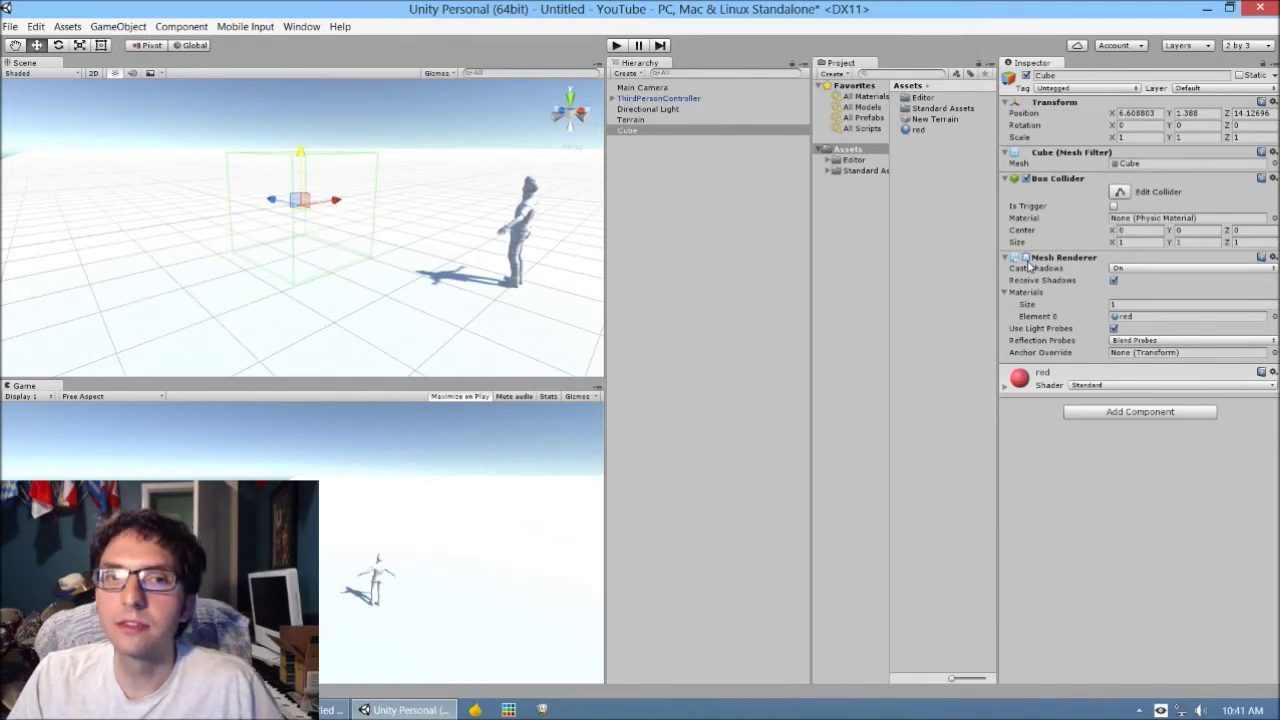
pyautogui.click(1125, 164)
pyautogui.click(1027, 258)
pyautogui.click(1027, 258)
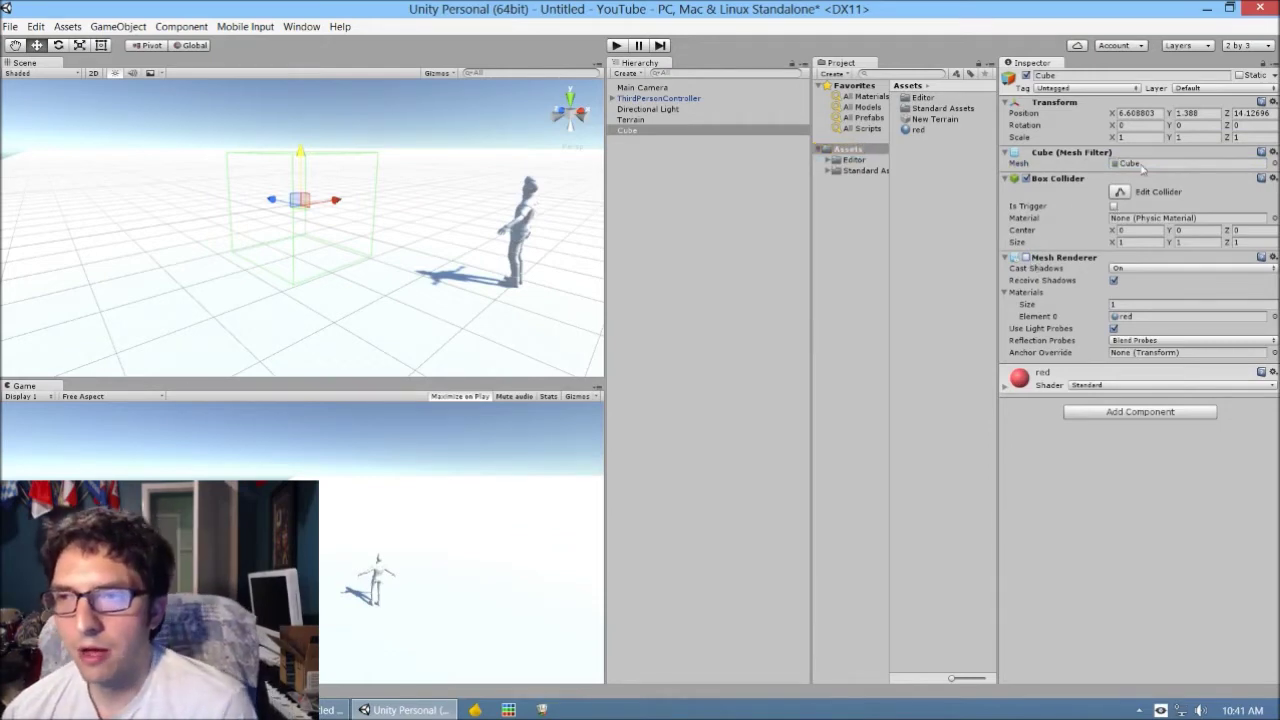
pyautogui.click(1027, 258)
# Change the cube's Mesh Filter mesh to Sphere while keeping its Box Collider
pyautogui.click(1049, 166)
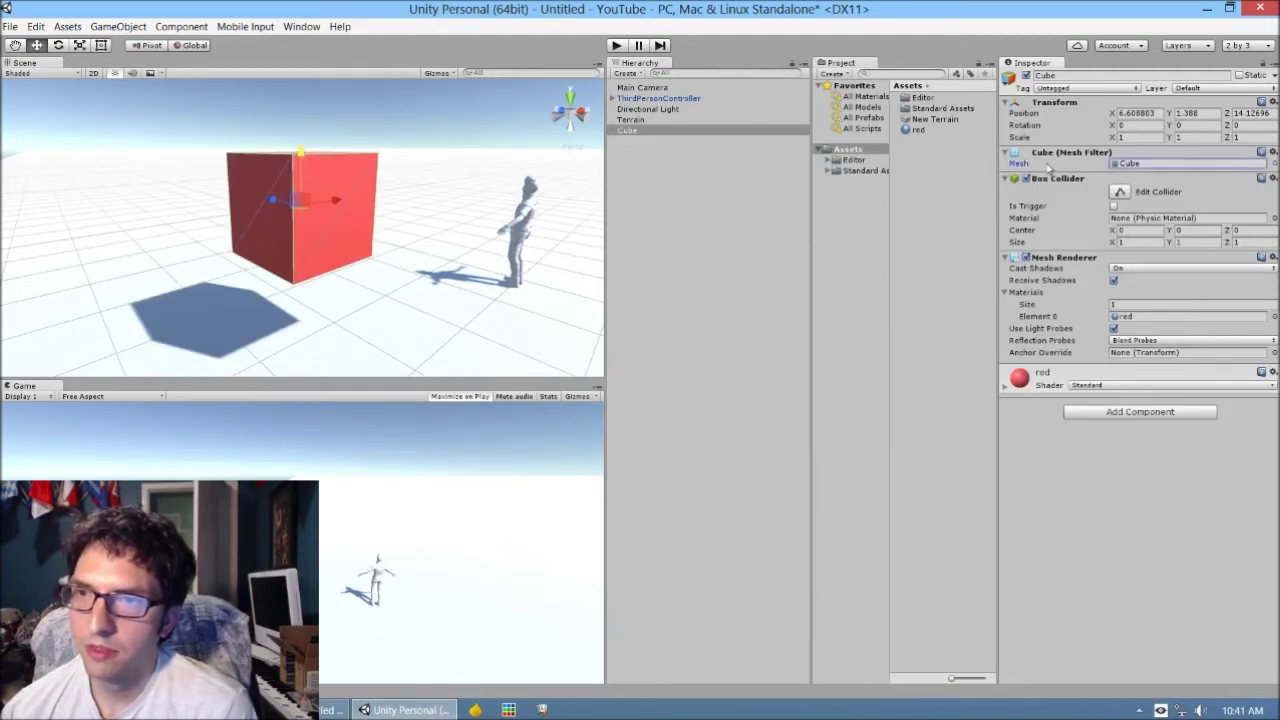
pyautogui.click(1273, 164)
pyautogui.click(223, 147)
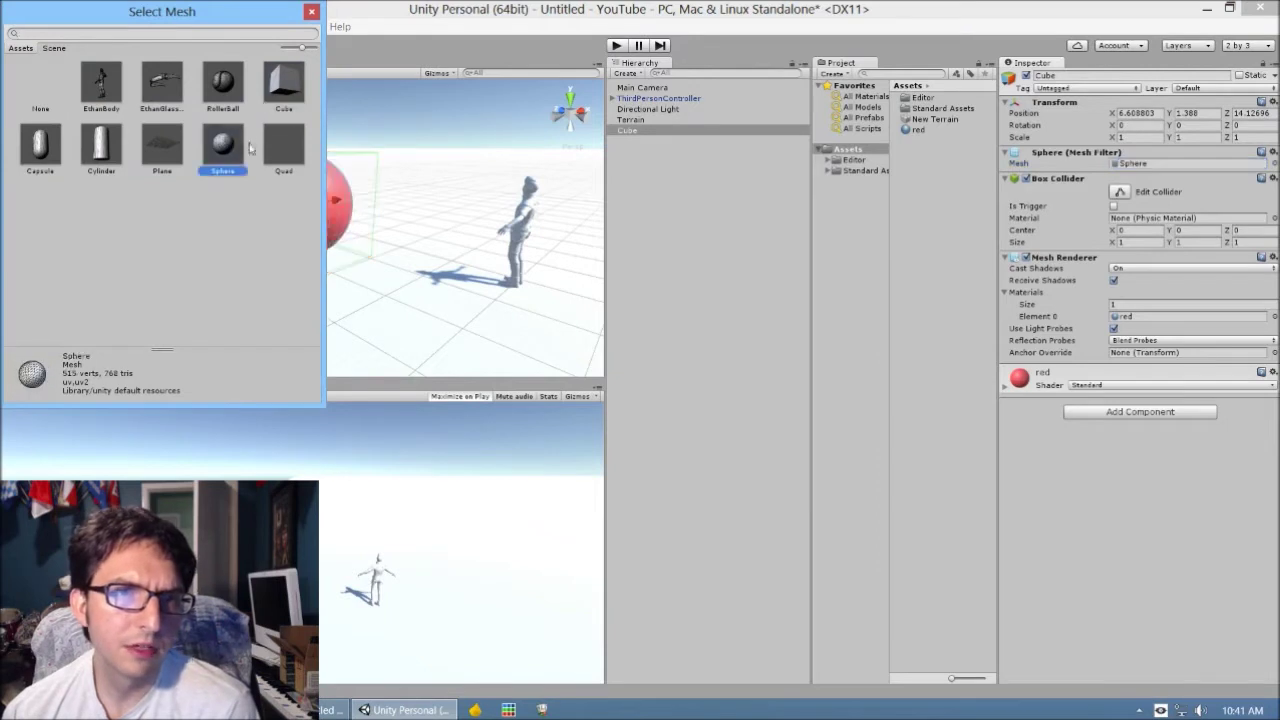
pyautogui.click(311, 12)
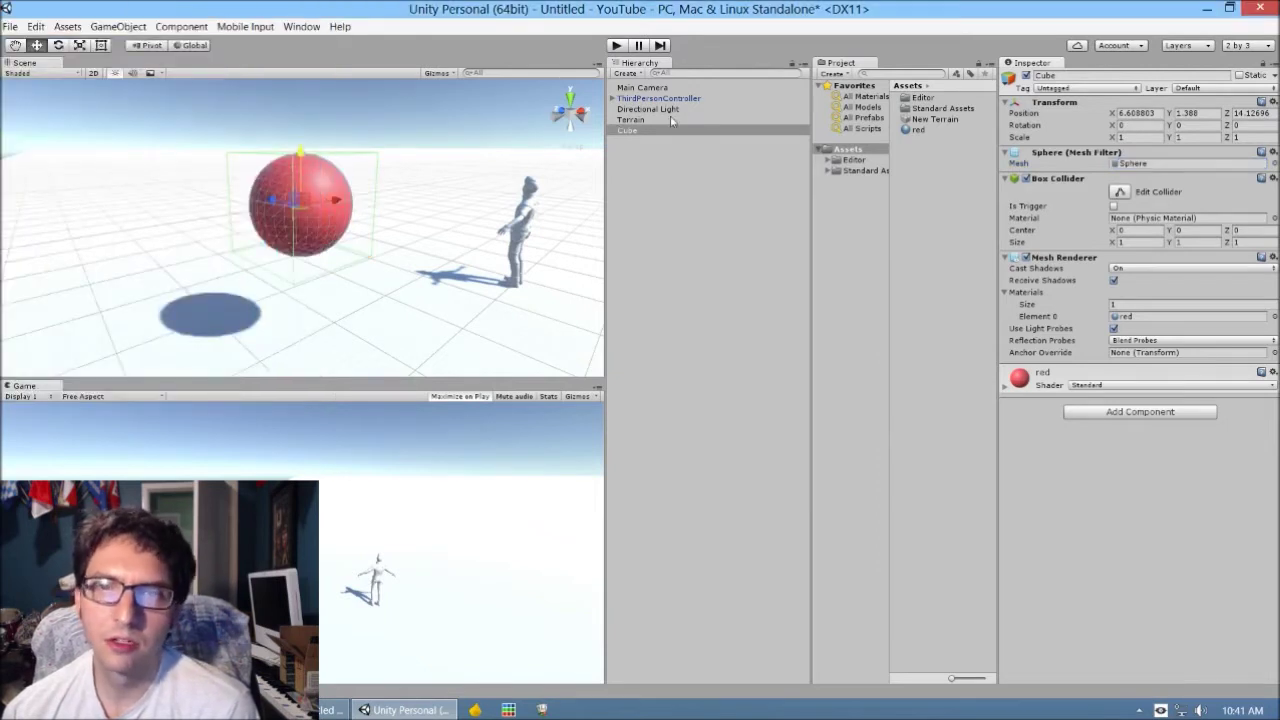
pyautogui.click(1118, 163)
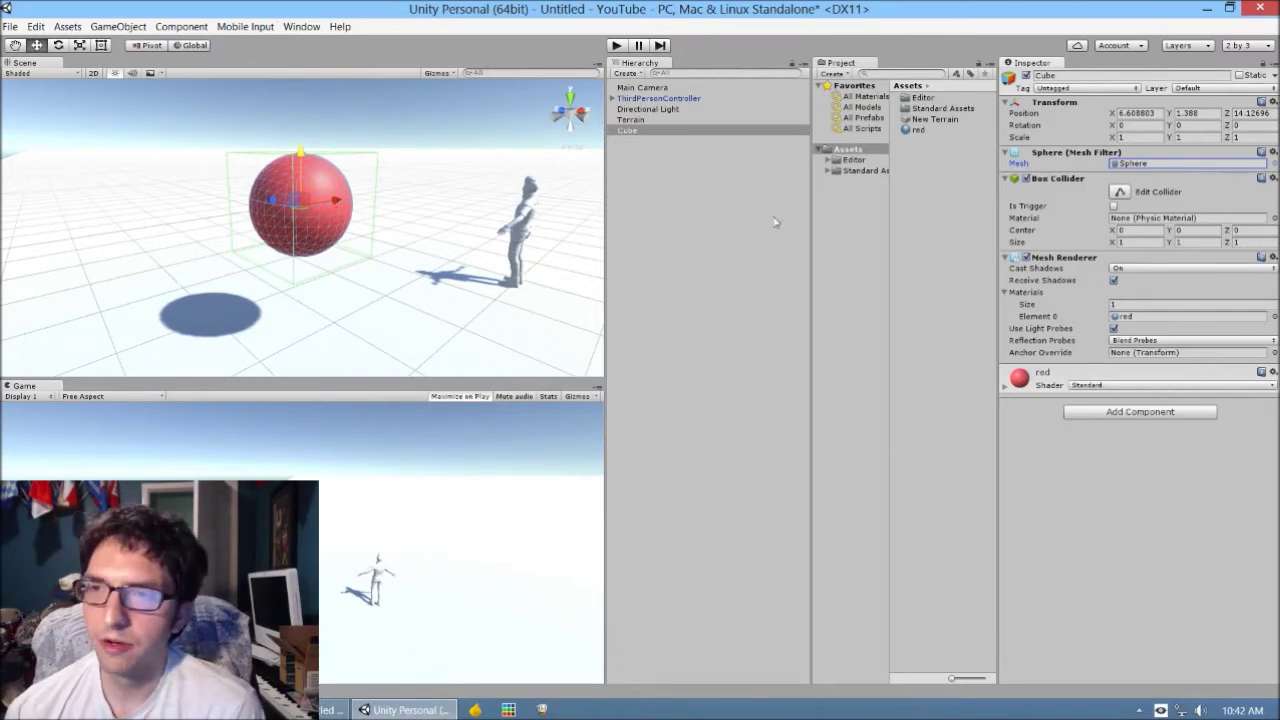
# Play-test the character against the red sphere, pause to set the Box Collider's X size to 7.85, and exit play mode
pyautogui.click(616, 46)
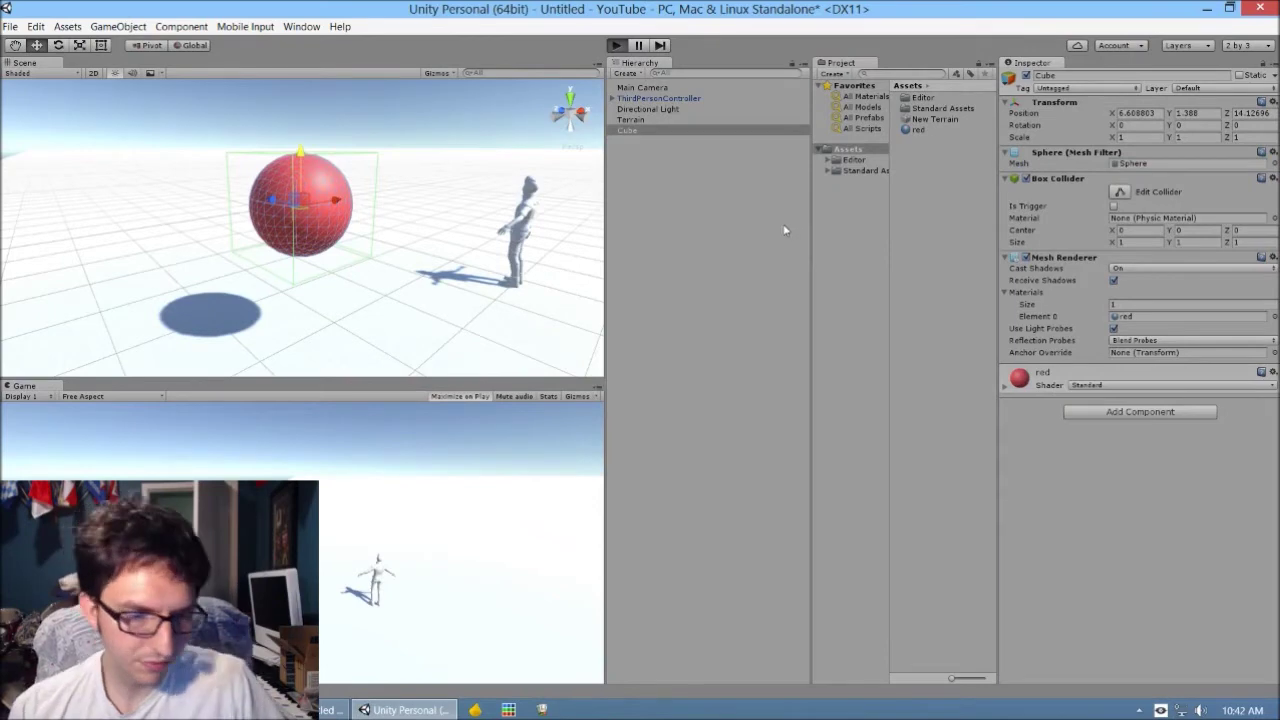
pyautogui.press('a')
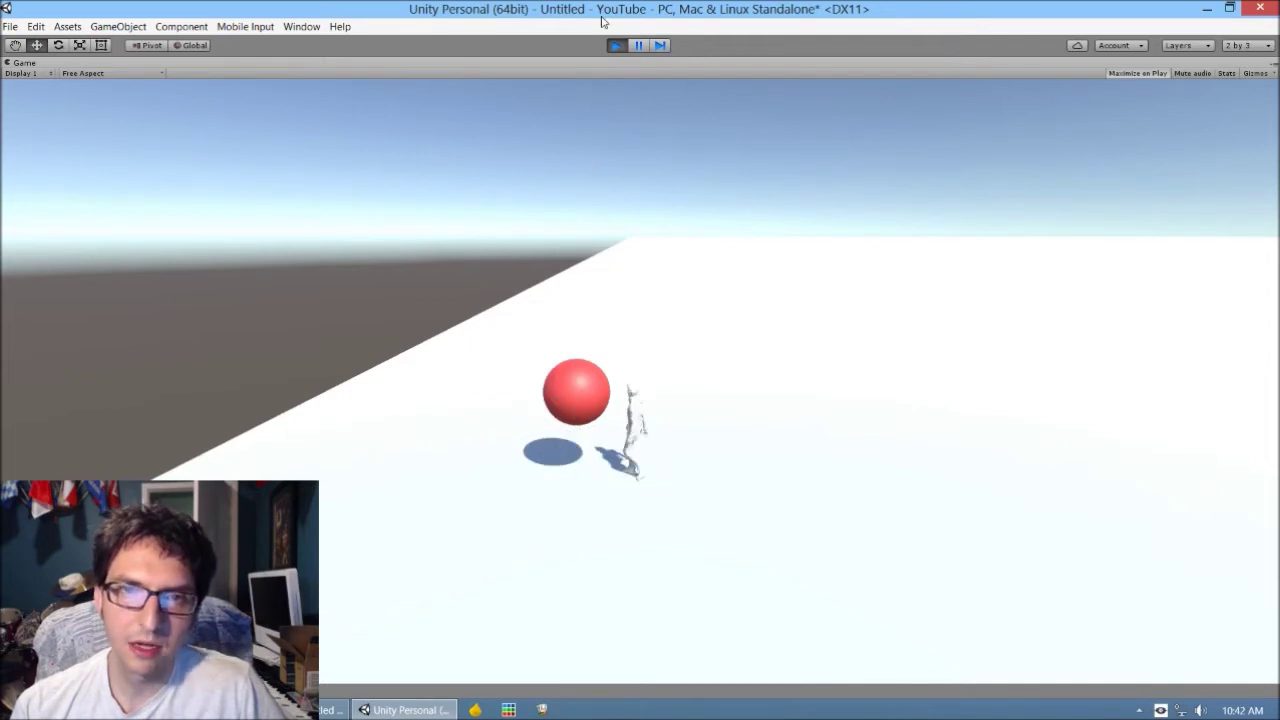
pyautogui.click(637, 45)
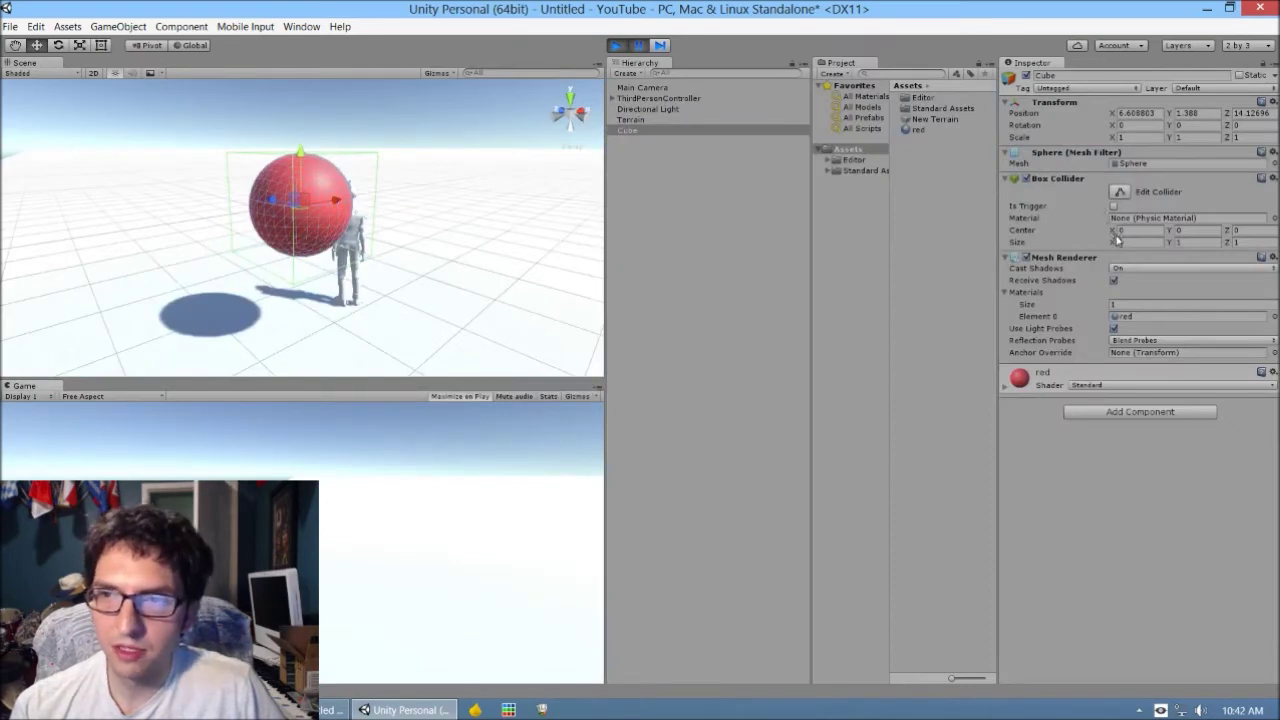
pyautogui.moveTo(1113, 243); pyautogui.dragTo(1243, 225)
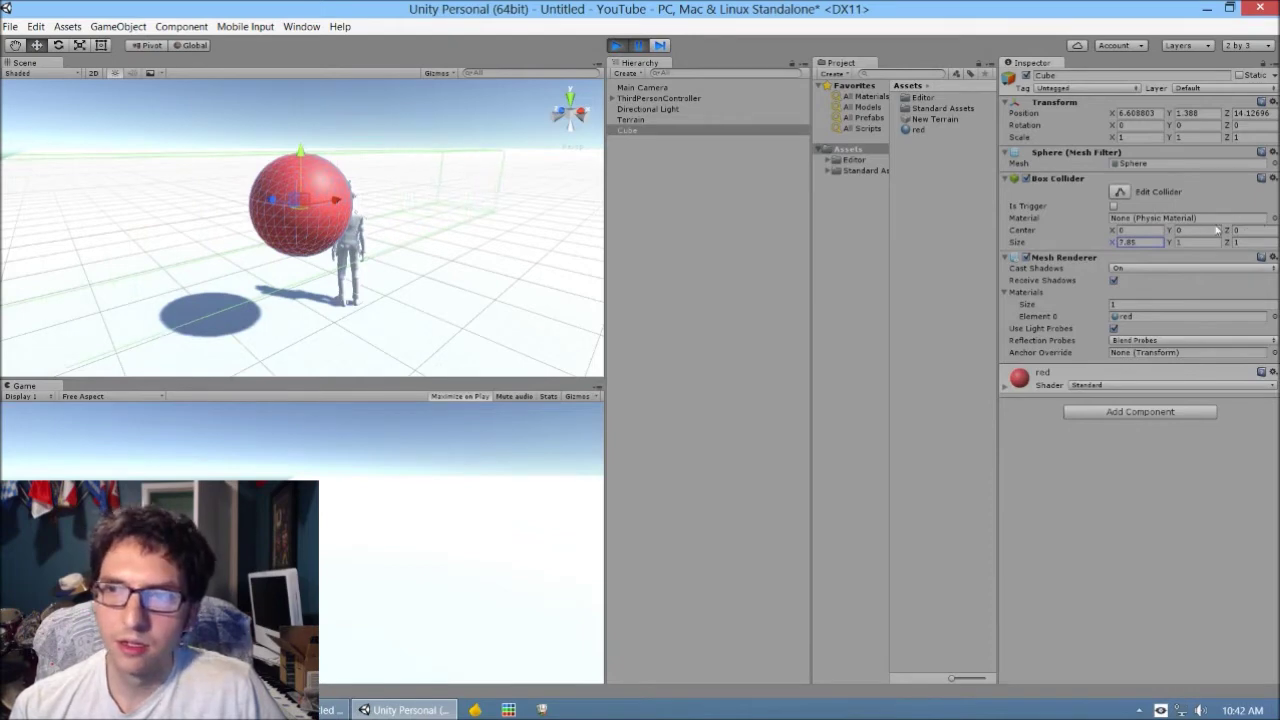
pyautogui.click(616, 45)
# Start another play test, pause it to widen the sphere's Box Collider along X, and resume play
pyautogui.click(616, 45)
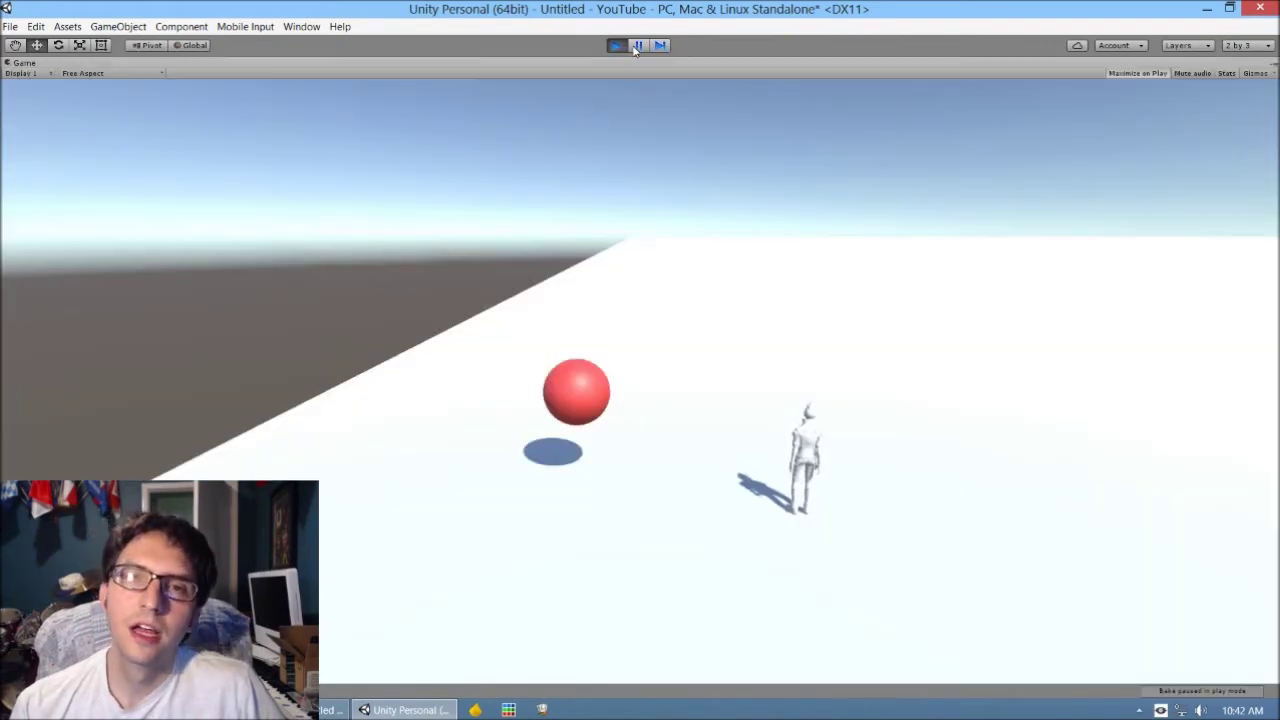
pyautogui.click(637, 45)
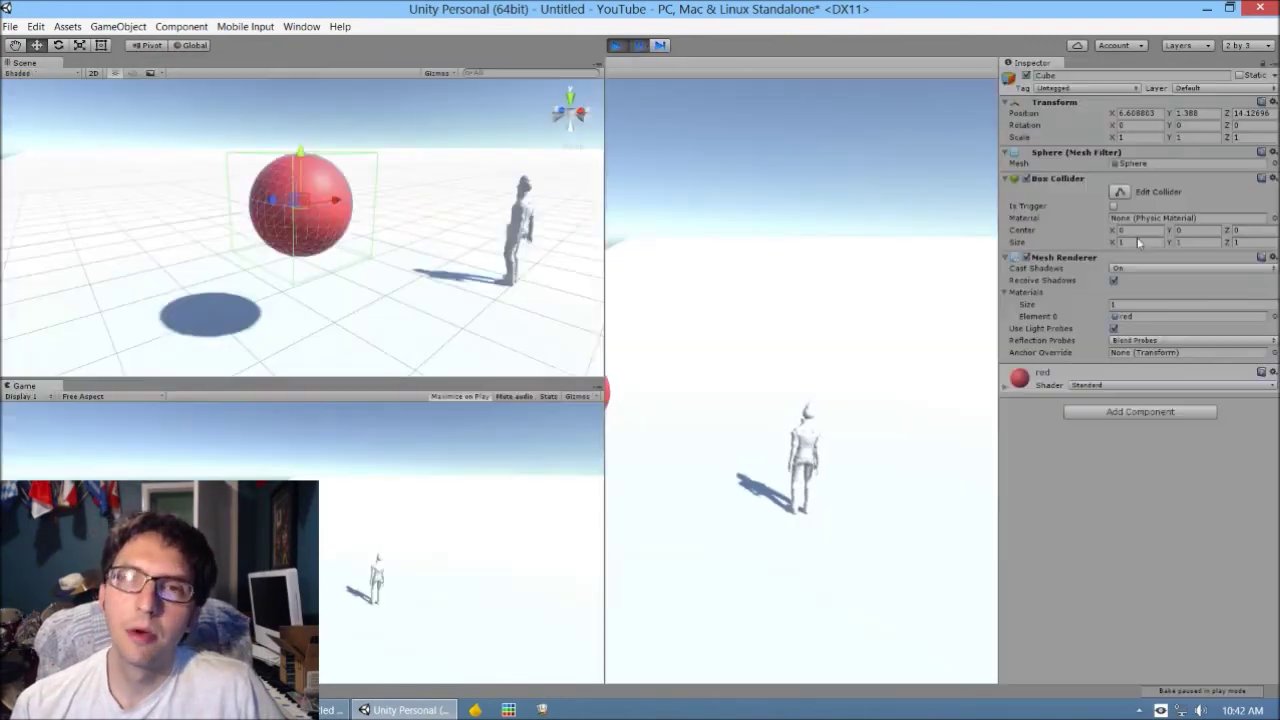
pyautogui.moveTo(1107, 243); pyautogui.dragTo(1197, 230)
pyautogui.click(637, 45)
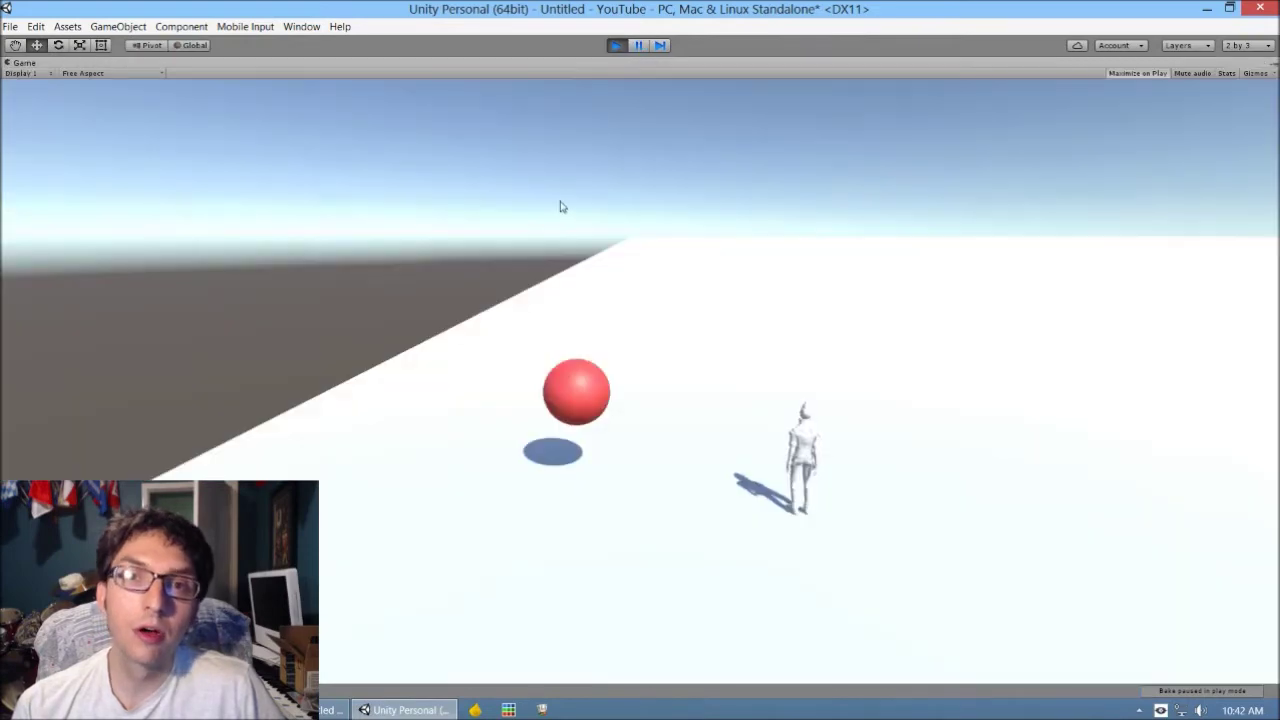
# Run and jump the character around the red sphere to test the Box Collider's extent, and end the play test
pyautogui.press('w')
pyautogui.press('d')
pyautogui.press('a')
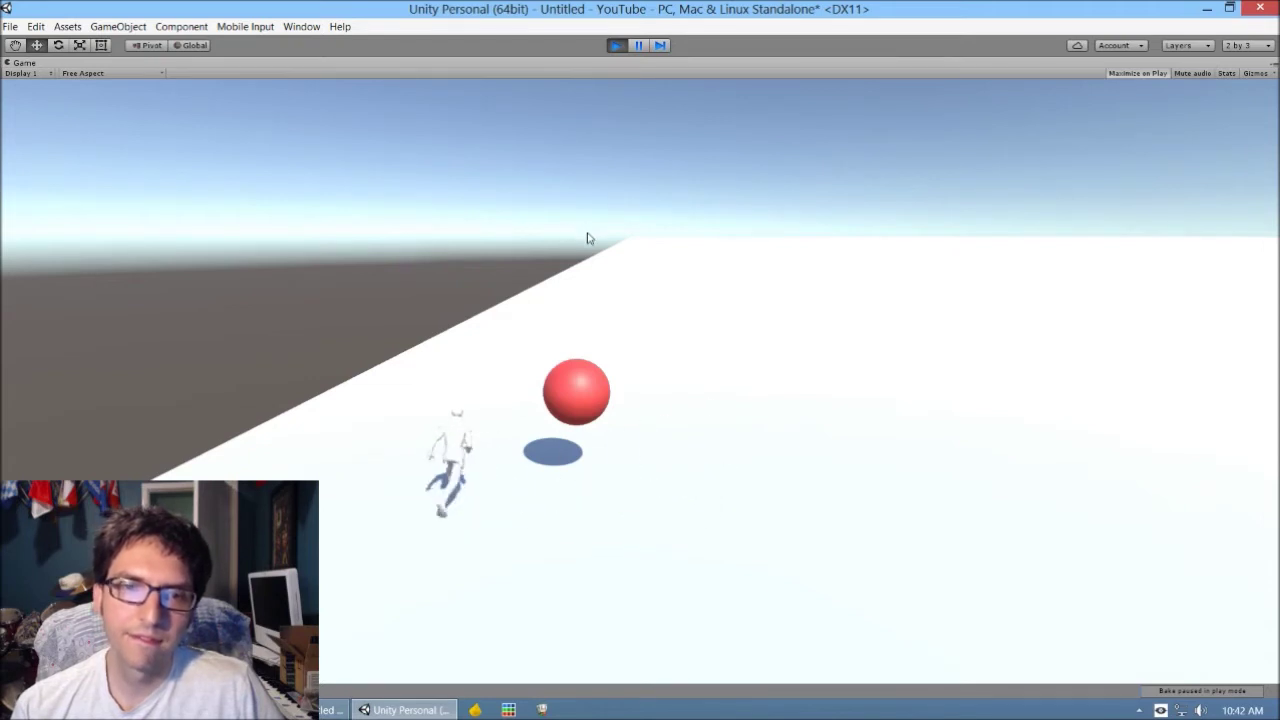
pyautogui.press('d')
pyautogui.press('space')
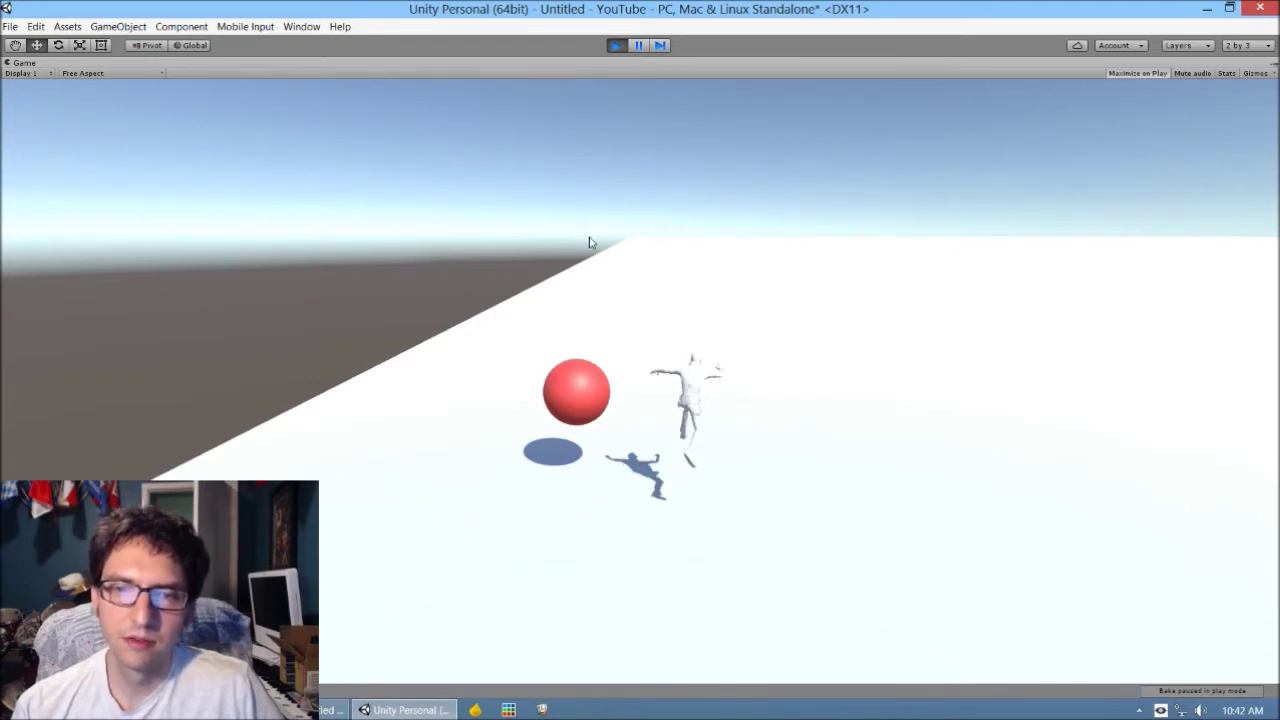
pyautogui.press('a')
pyautogui.press('d')
pyautogui.press('s')
pyautogui.press('w')
pyautogui.press('s')
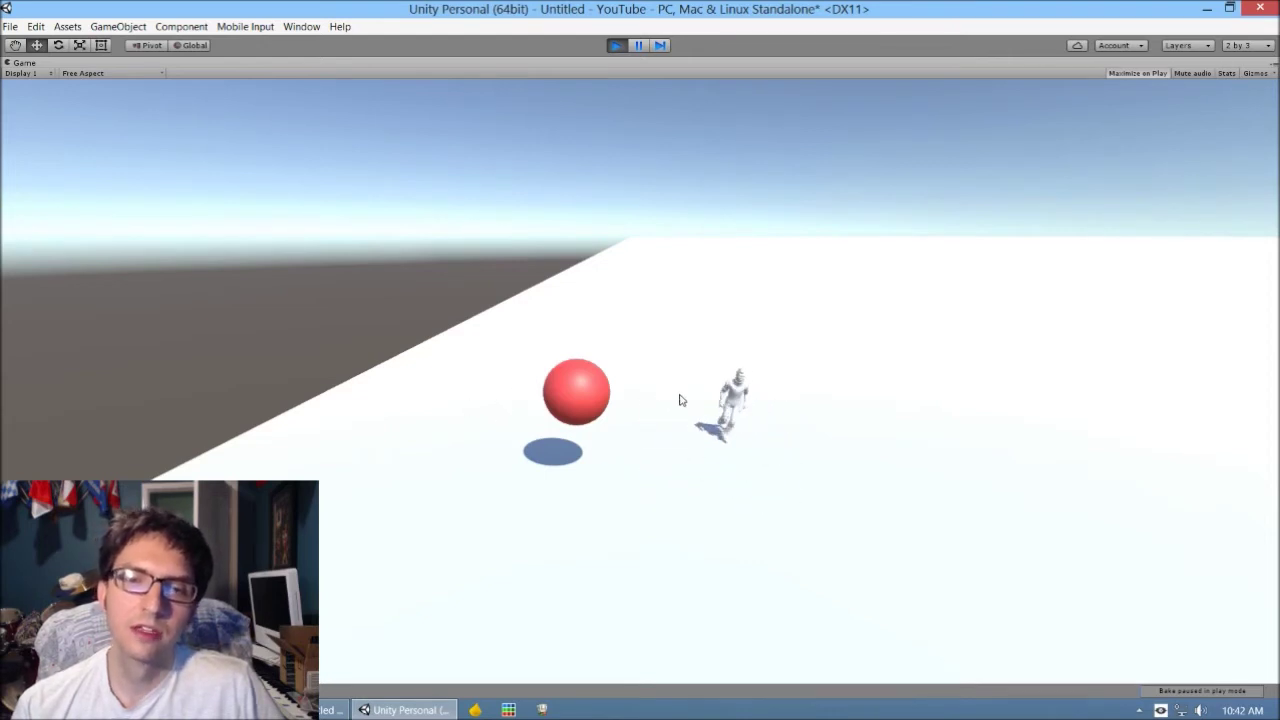
pyautogui.press('a')
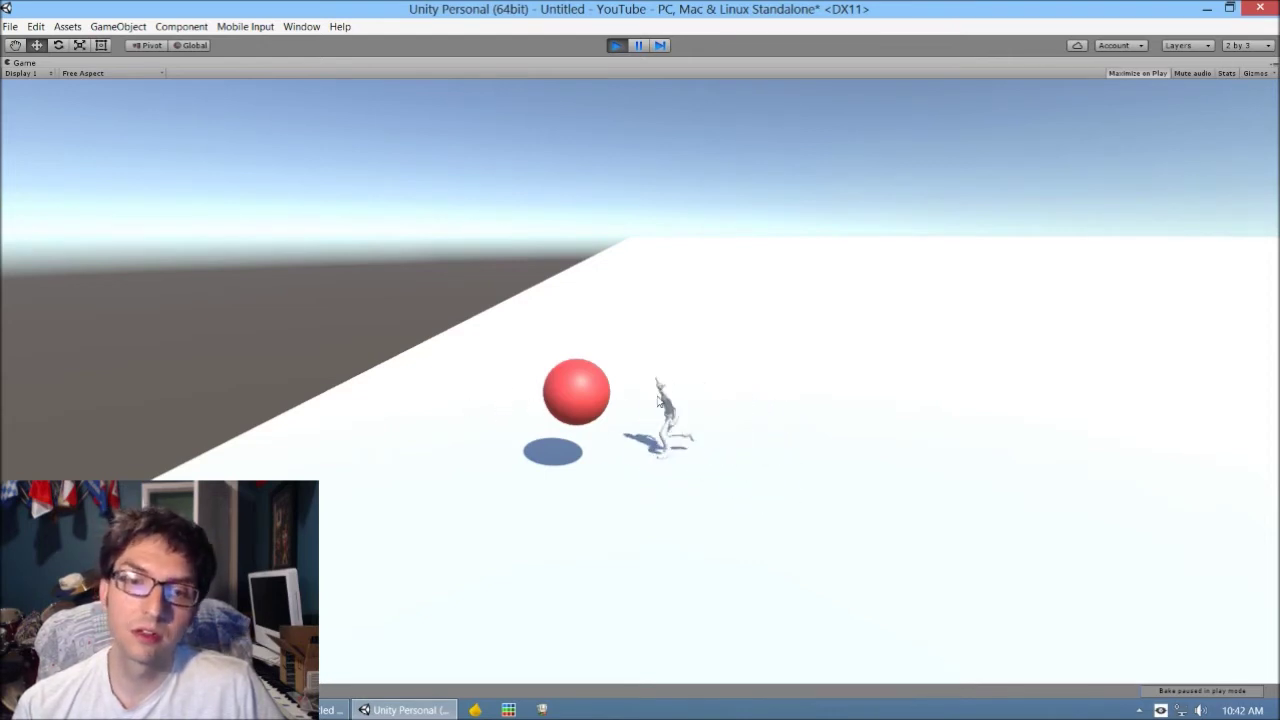
pyautogui.click(616, 45)
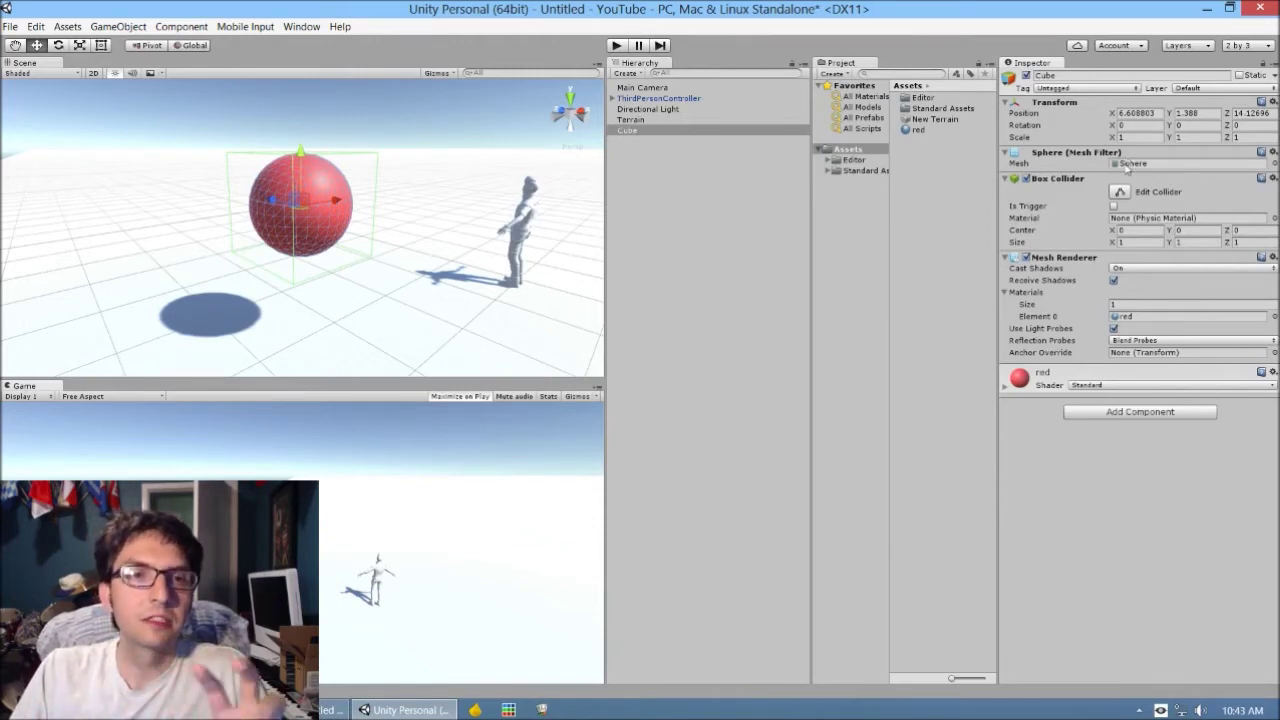
# Try the EthanBody, Capsule, Cylinder and Plane meshes on the object's Mesh Filter, and reassign Sphere
pyautogui.click(1143, 164)
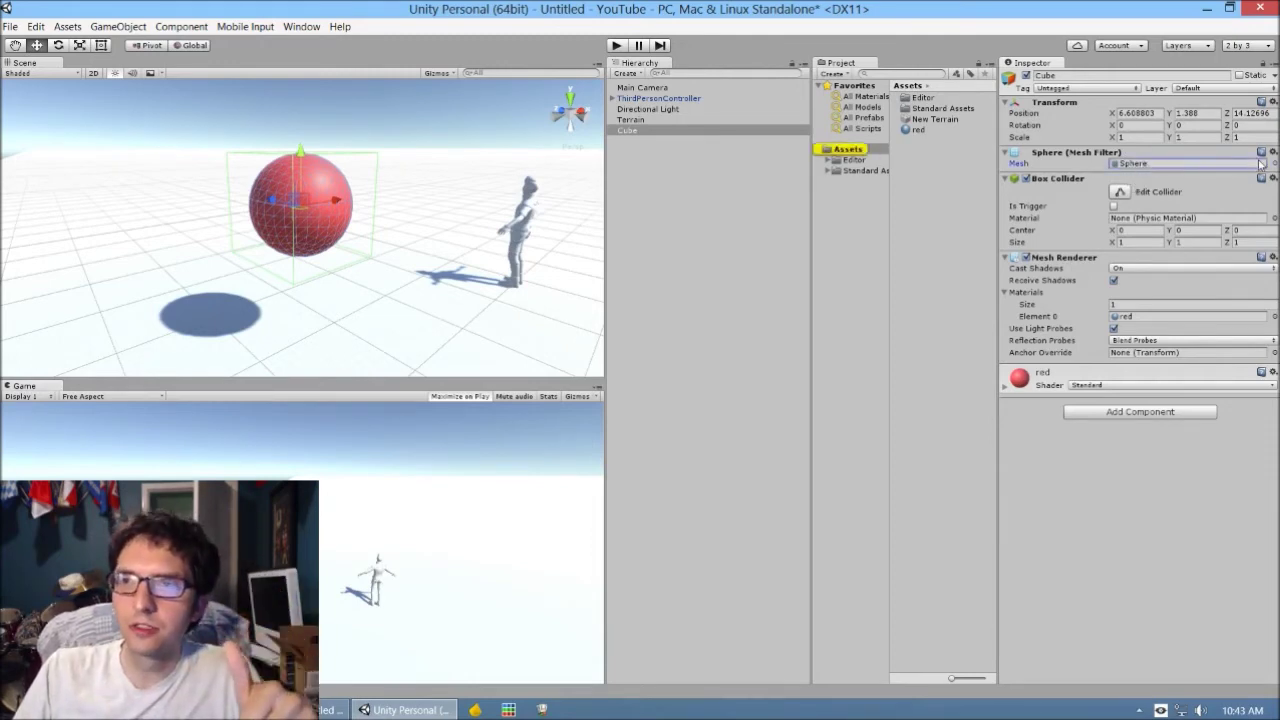
pyautogui.click(1271, 164)
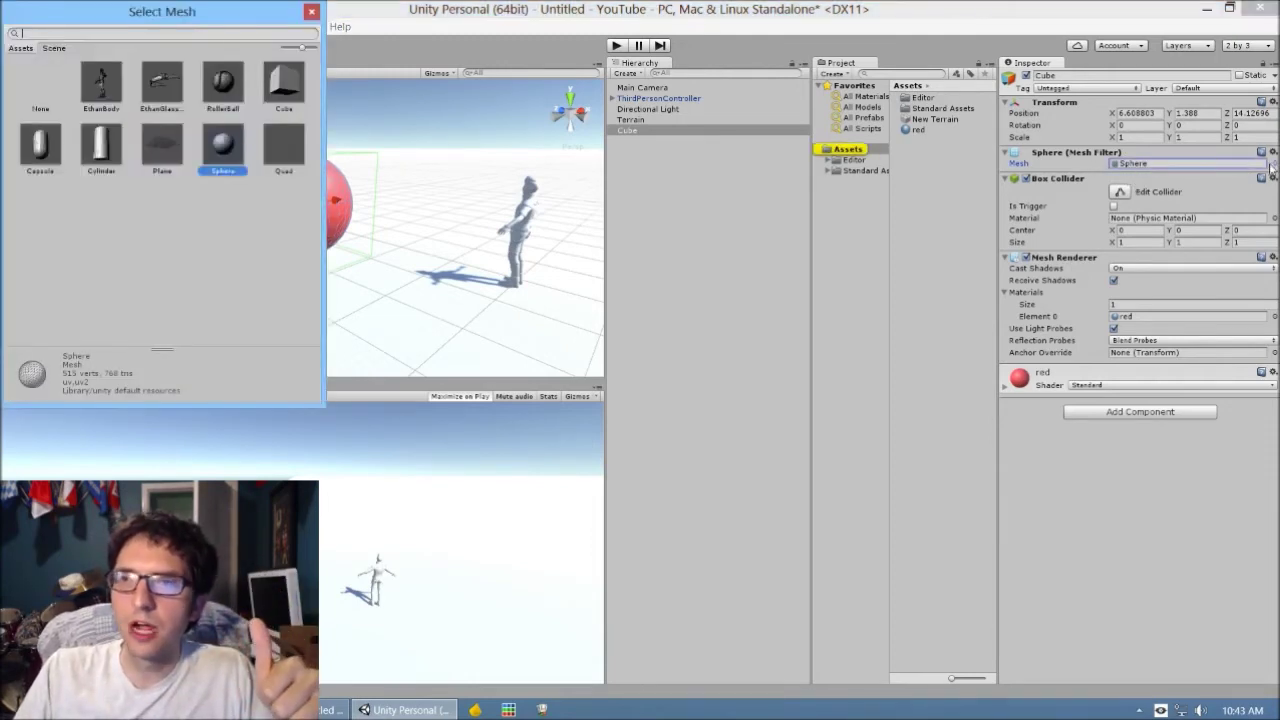
pyautogui.click(104, 86)
pyautogui.moveTo(194, 19); pyautogui.dragTo(649, 101)
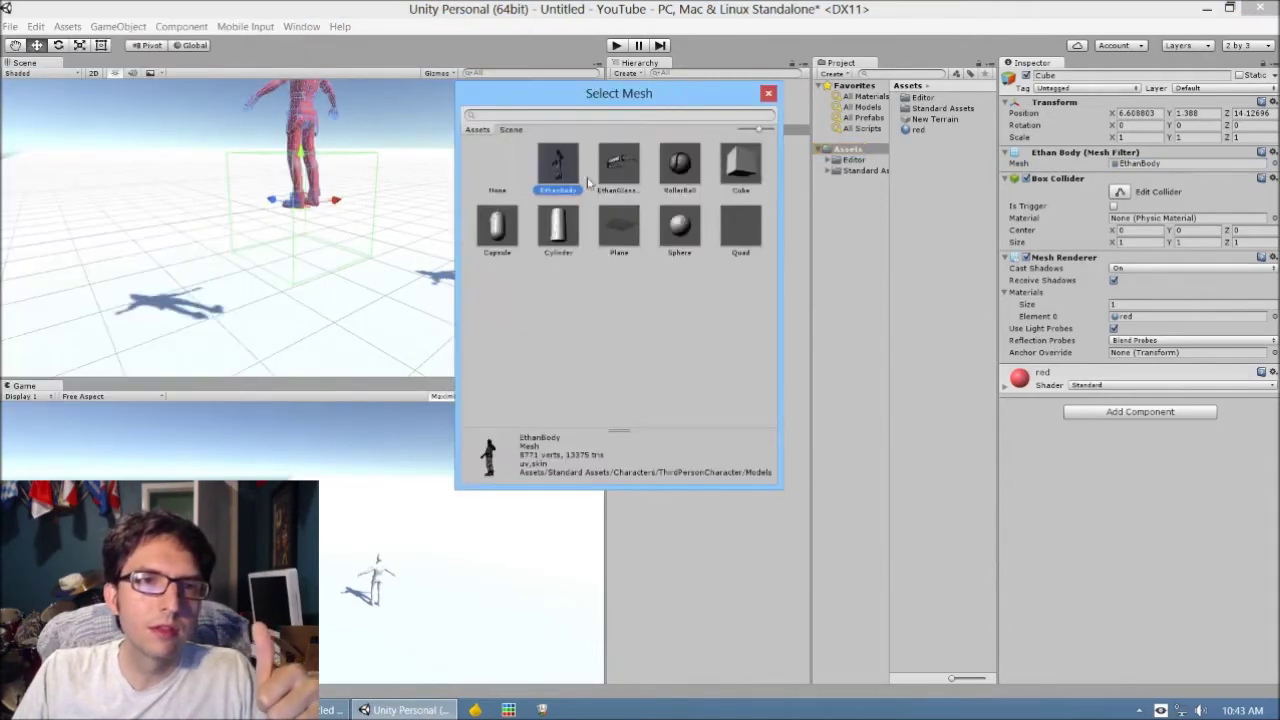
pyautogui.click(499, 238)
pyautogui.click(558, 242)
pyautogui.click(634, 223)
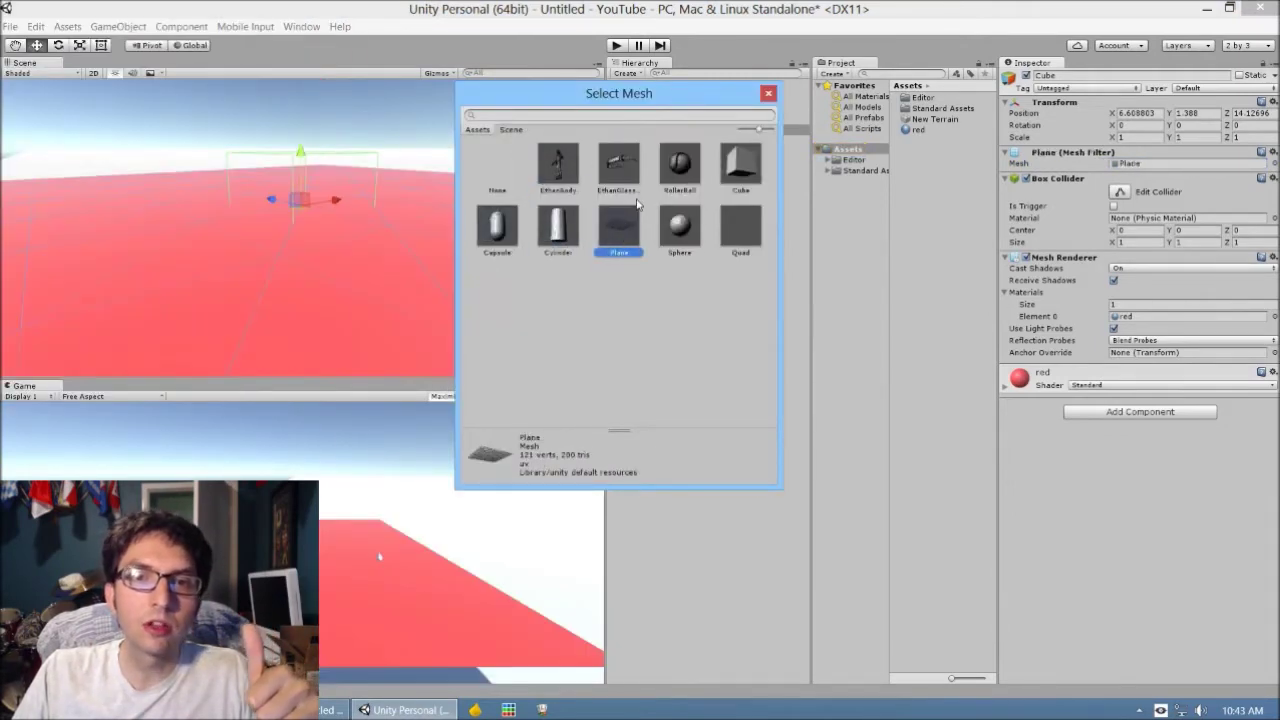
pyautogui.click(678, 236)
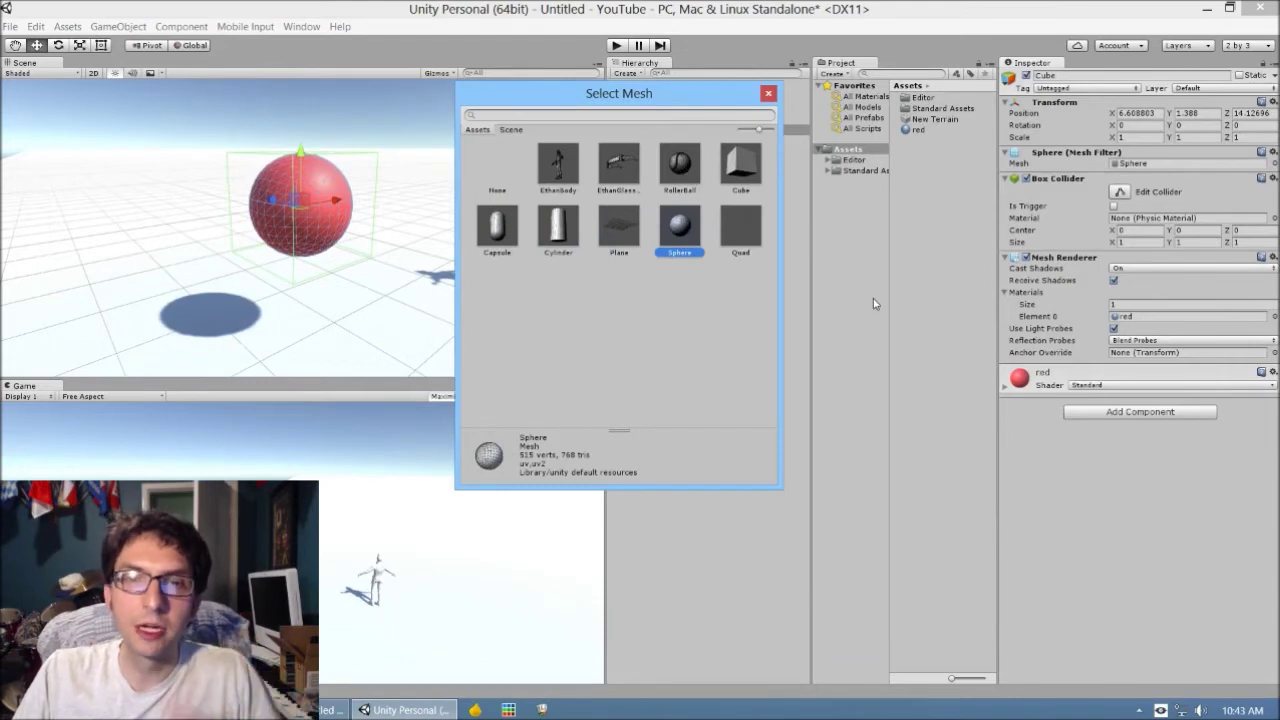
# Try the EthanBody, EthanGlasses and RollerBall meshes on the object's Mesh Filter, and assign Cube
pyautogui.click(566, 172)
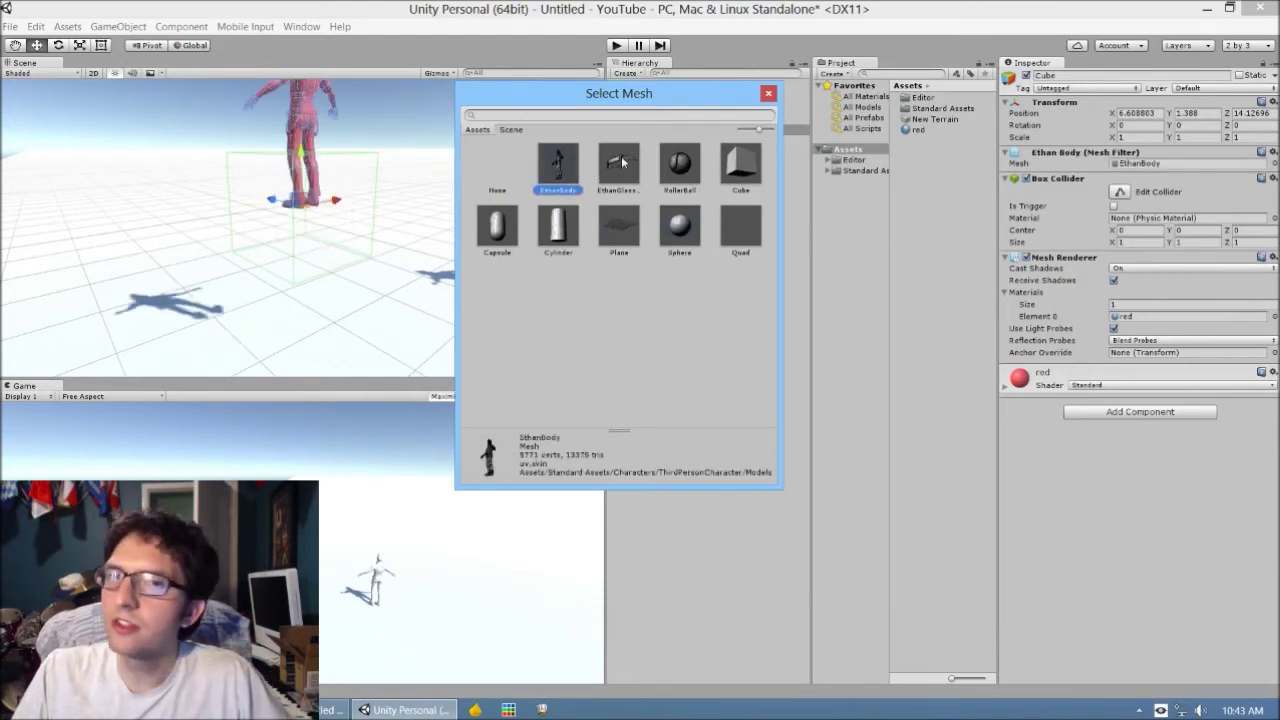
pyautogui.click(622, 163)
pyautogui.click(662, 168)
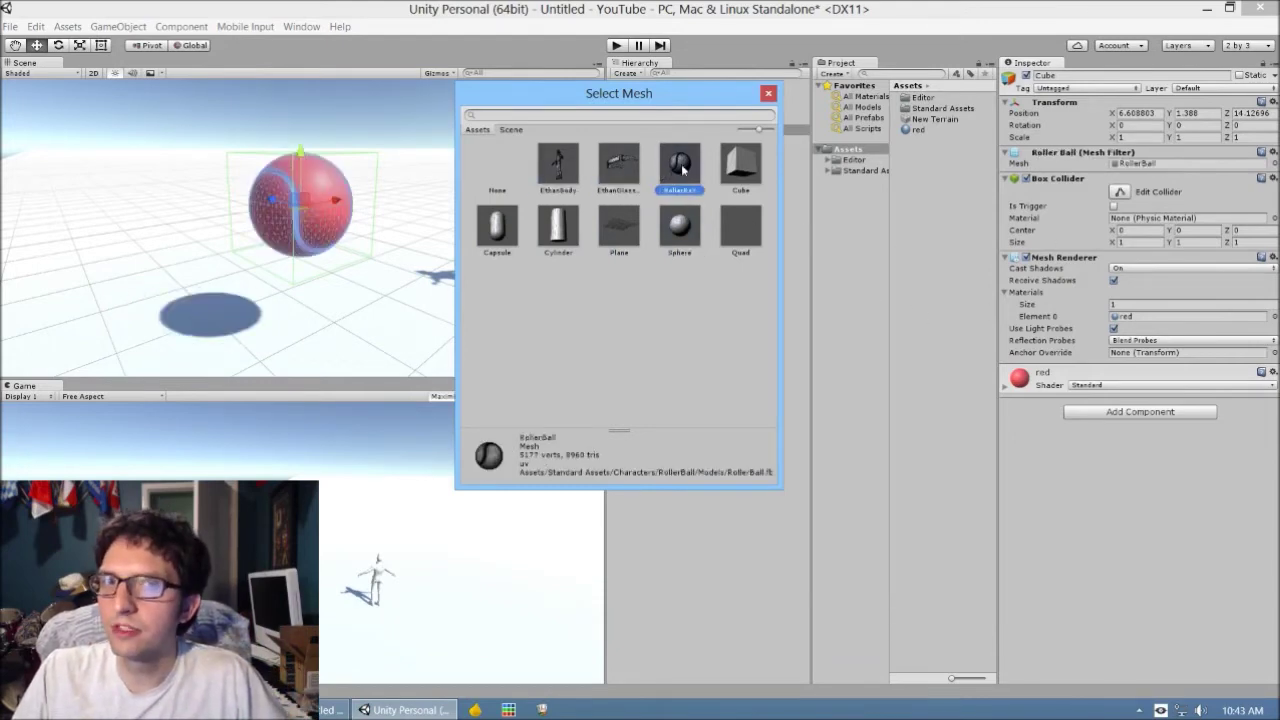
pyautogui.click(742, 173)
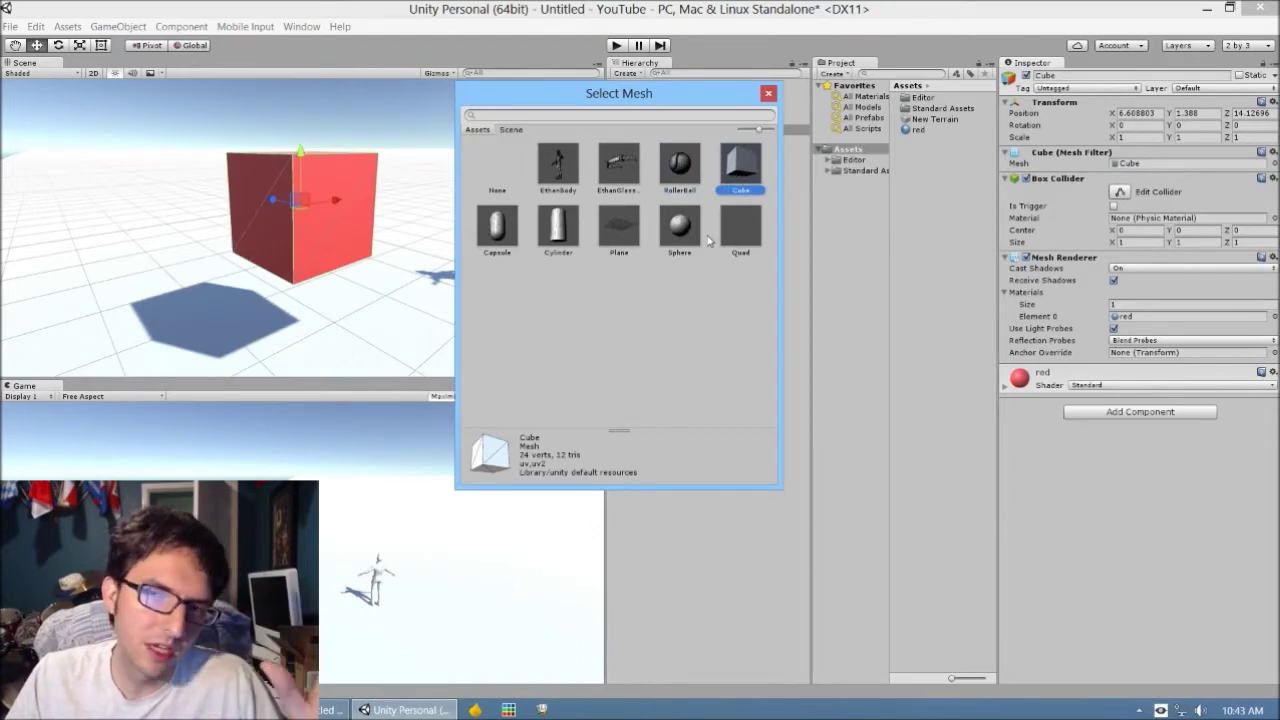
pyautogui.doubleClick(740, 170)
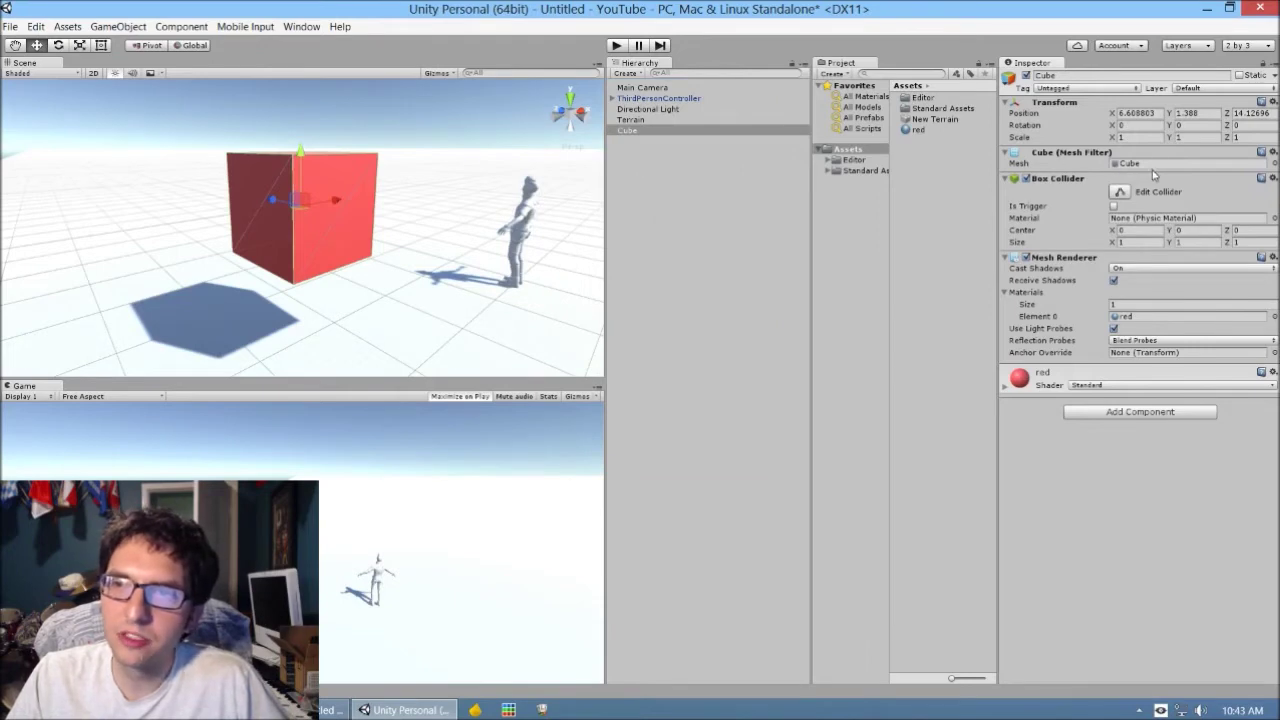
pyautogui.click(1273, 163)
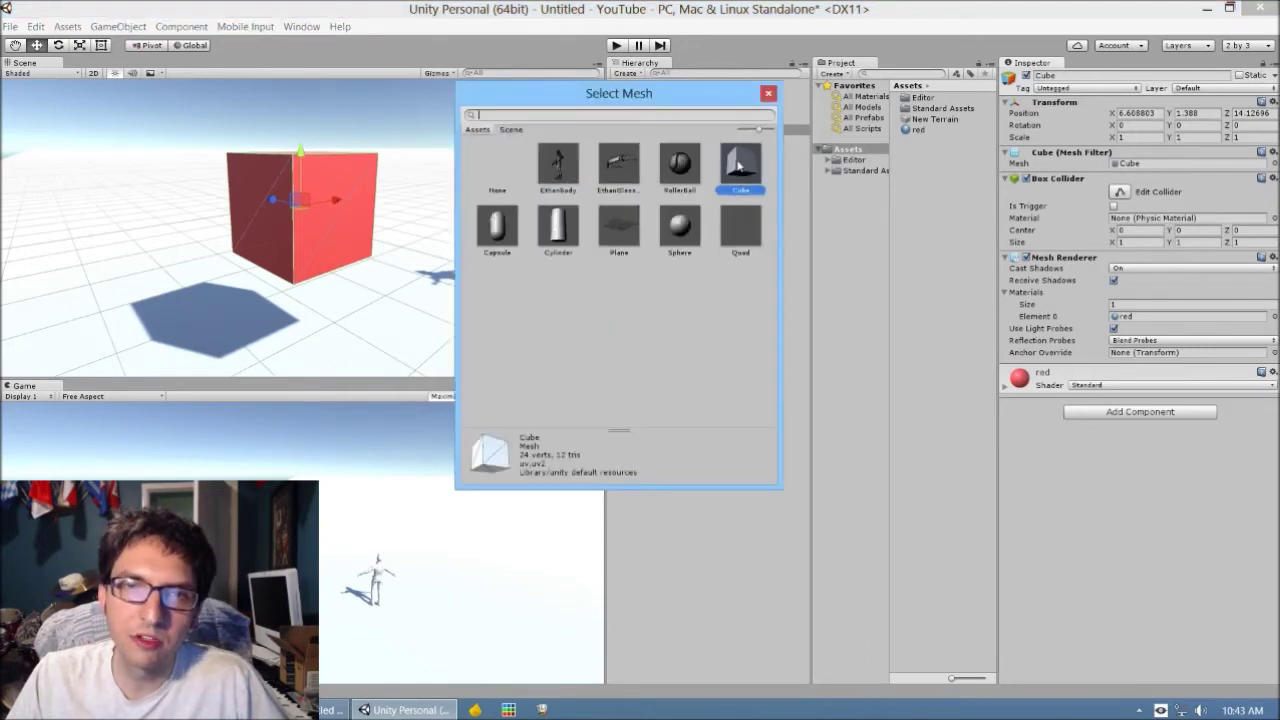
pyautogui.click(768, 93)
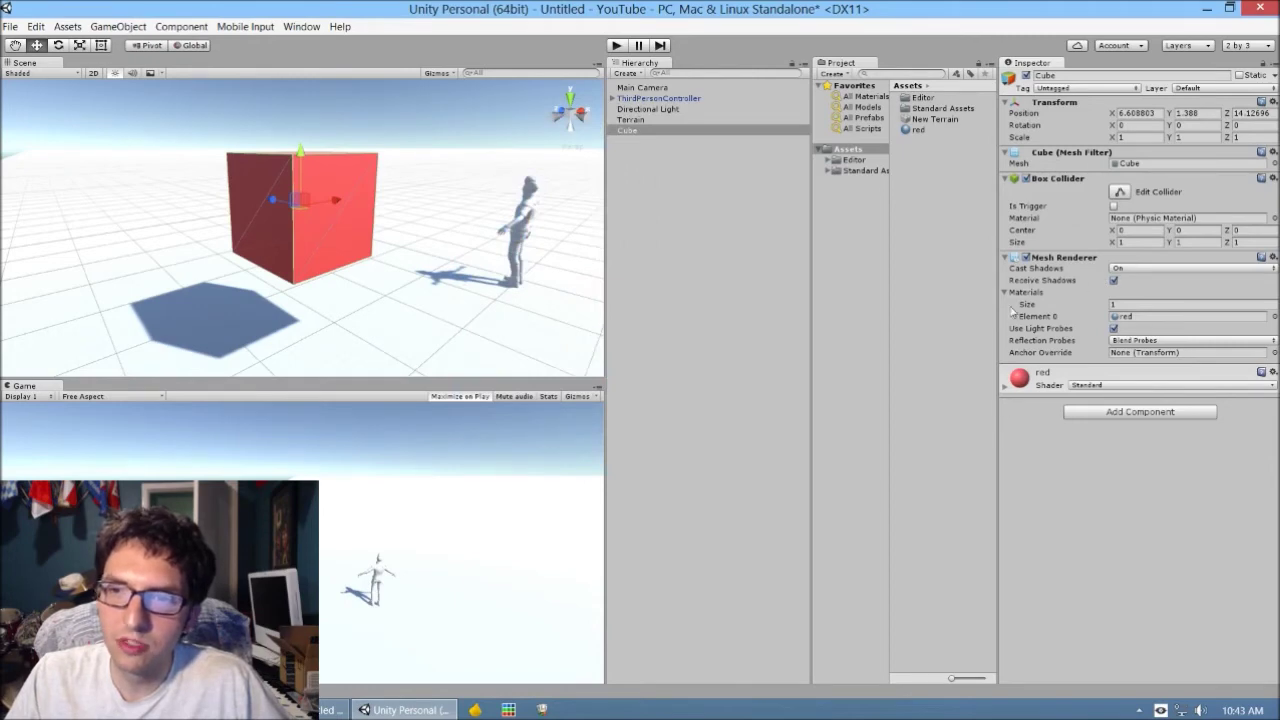
# Locate the cube's Element 0 material in the project assets and examine its shader settings
pyautogui.click(1118, 316)
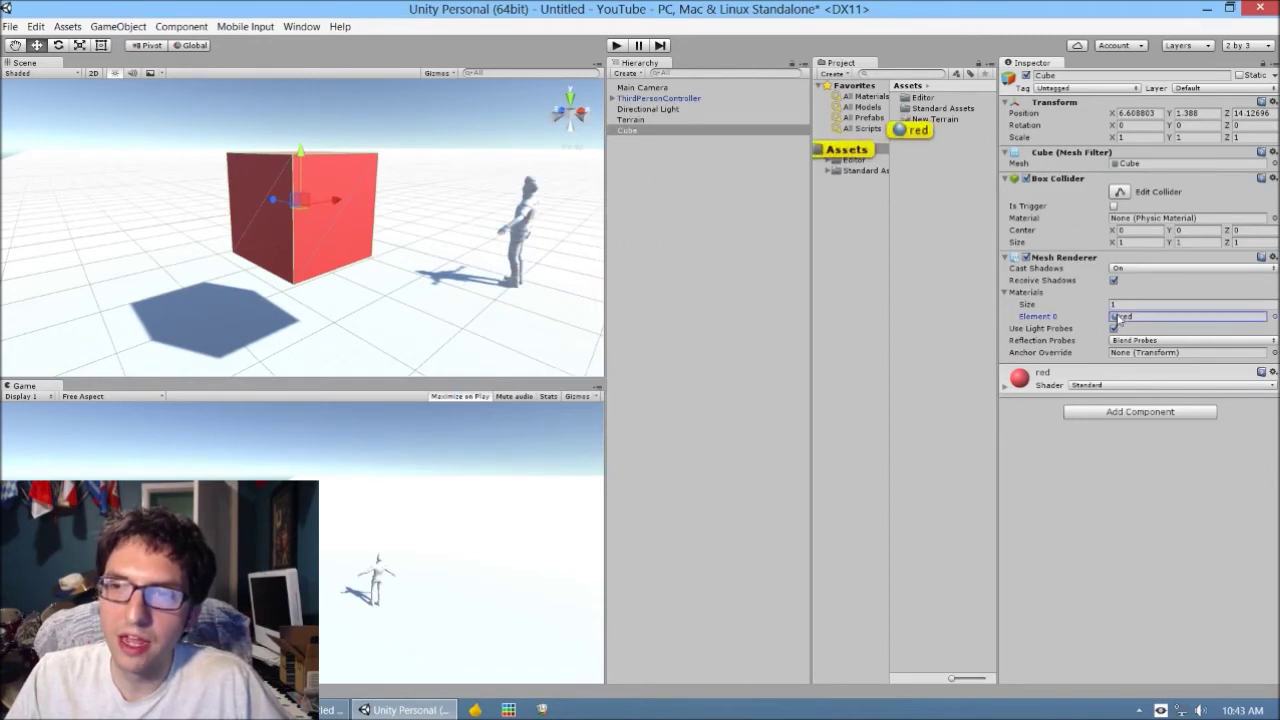
pyautogui.click(1006, 387)
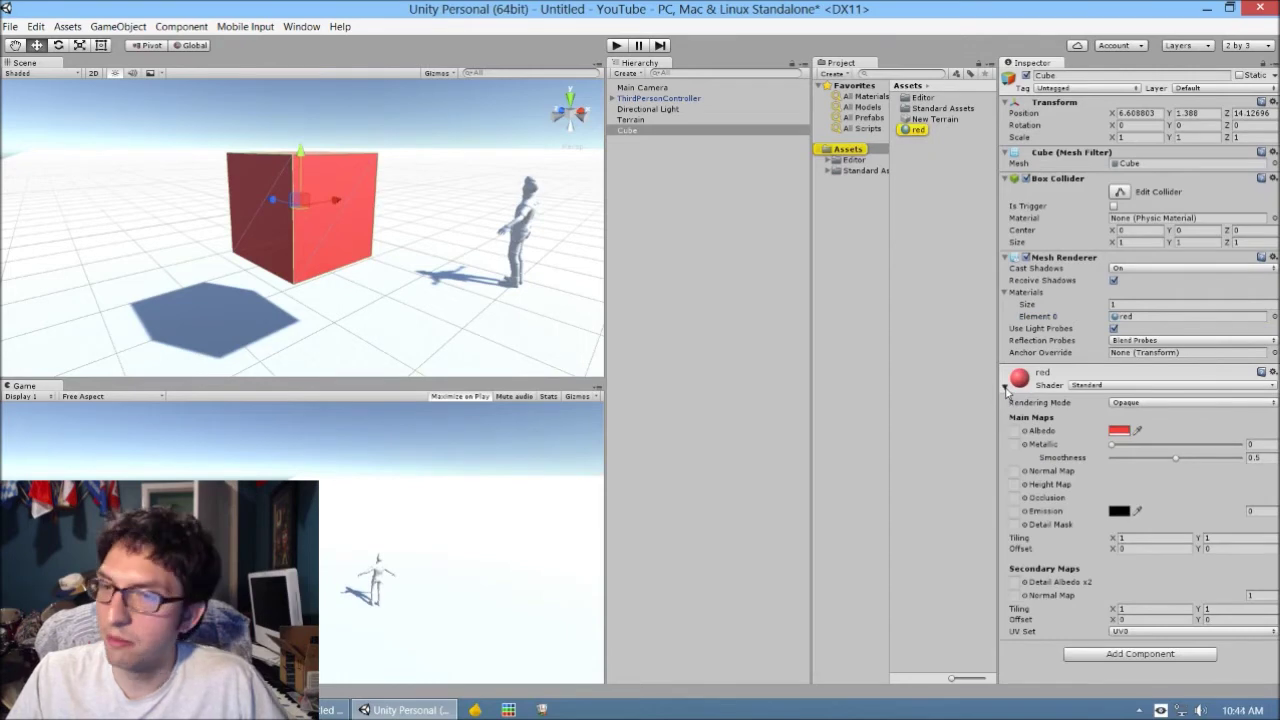
pyautogui.click(1005, 387)
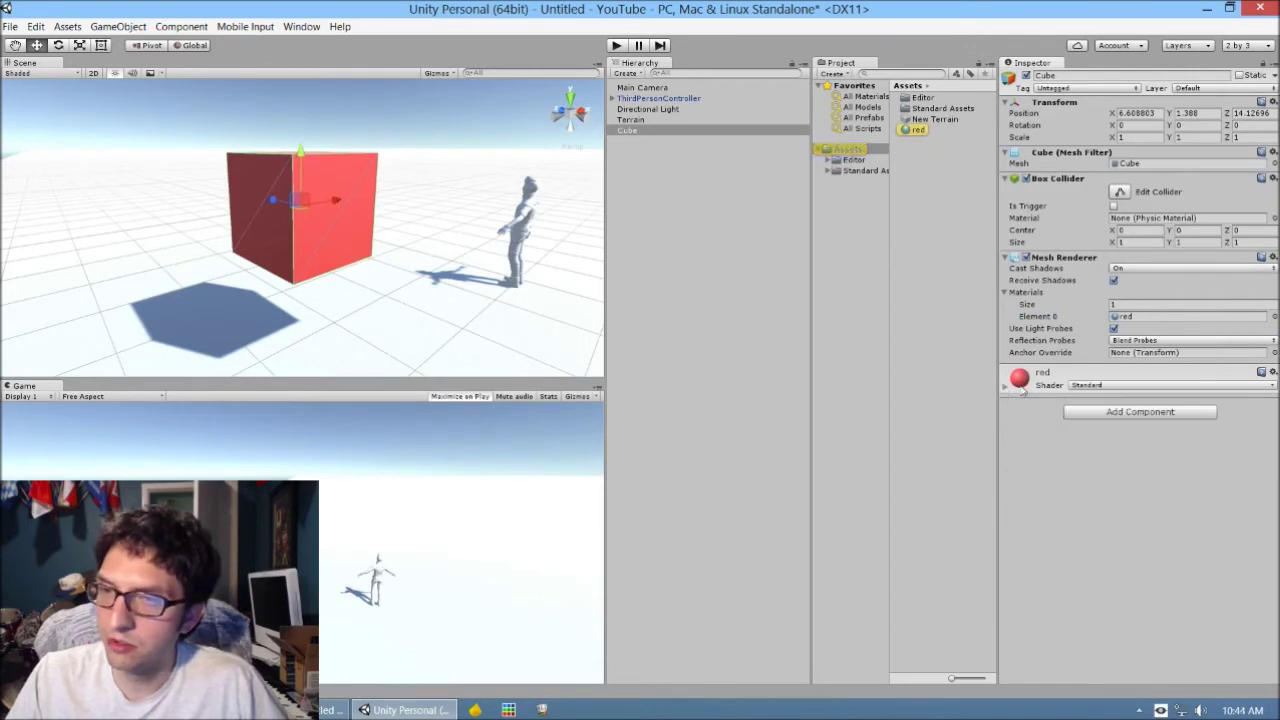
pyautogui.click(1005, 387)
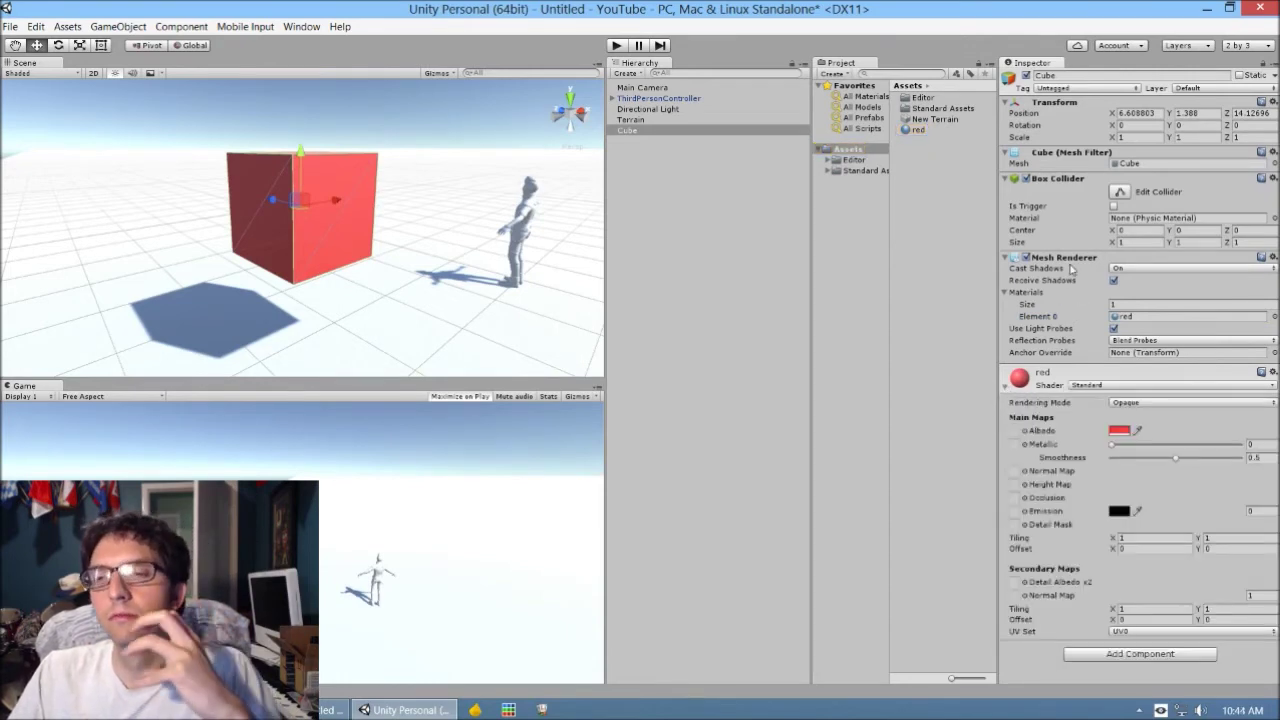
pyautogui.click(1006, 388)
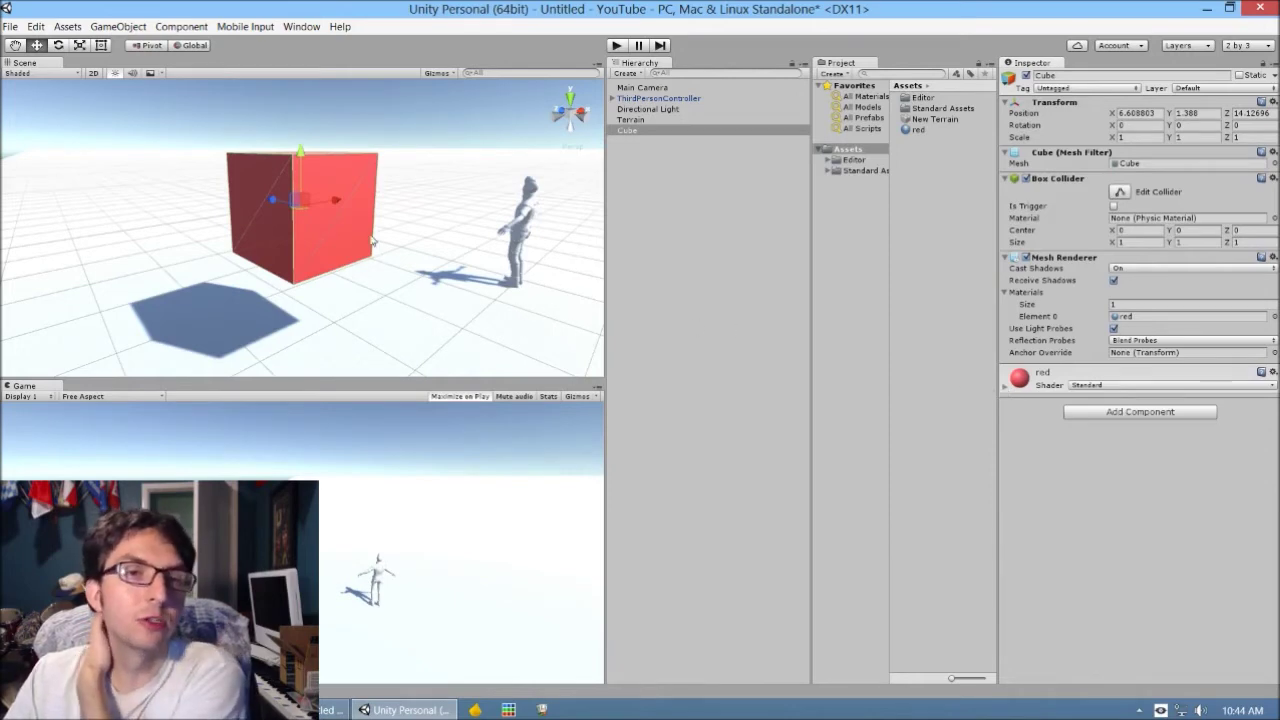
pyautogui.click(1006, 386)
# Set the Materials size of the cube's Mesh Renderer to 0
pyautogui.click(1150, 305)
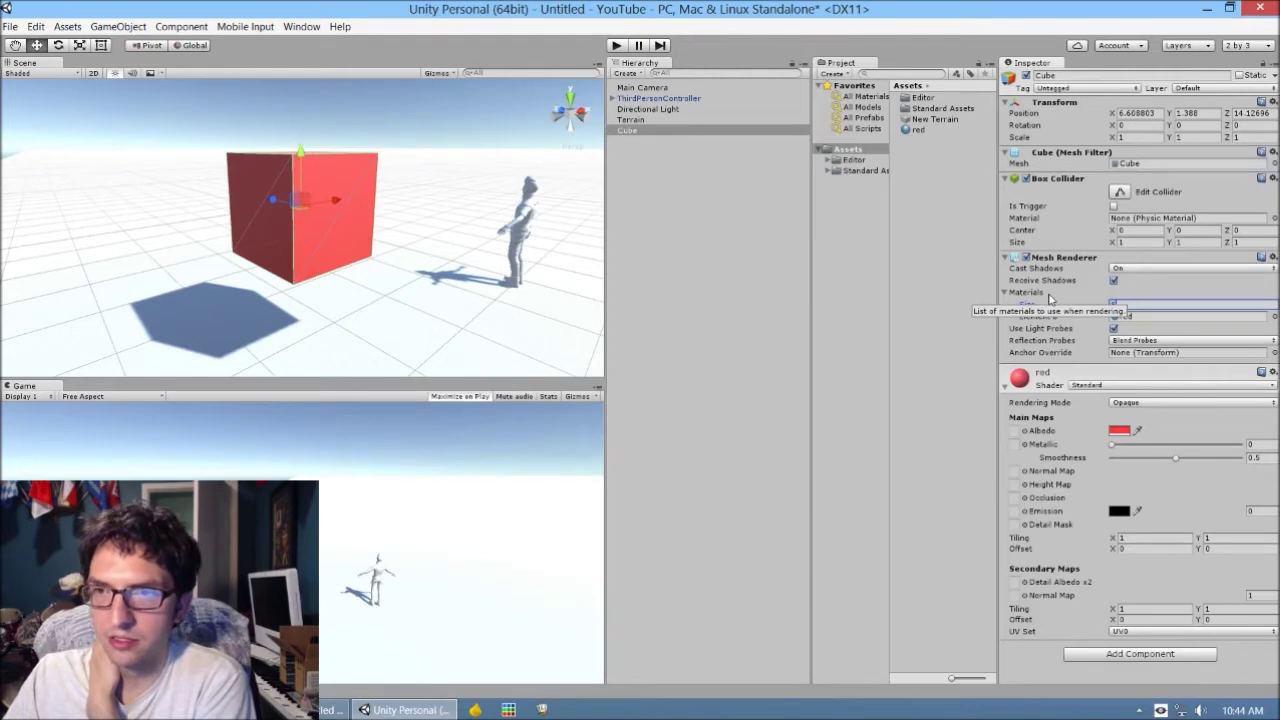
pyautogui.click(1150, 291)
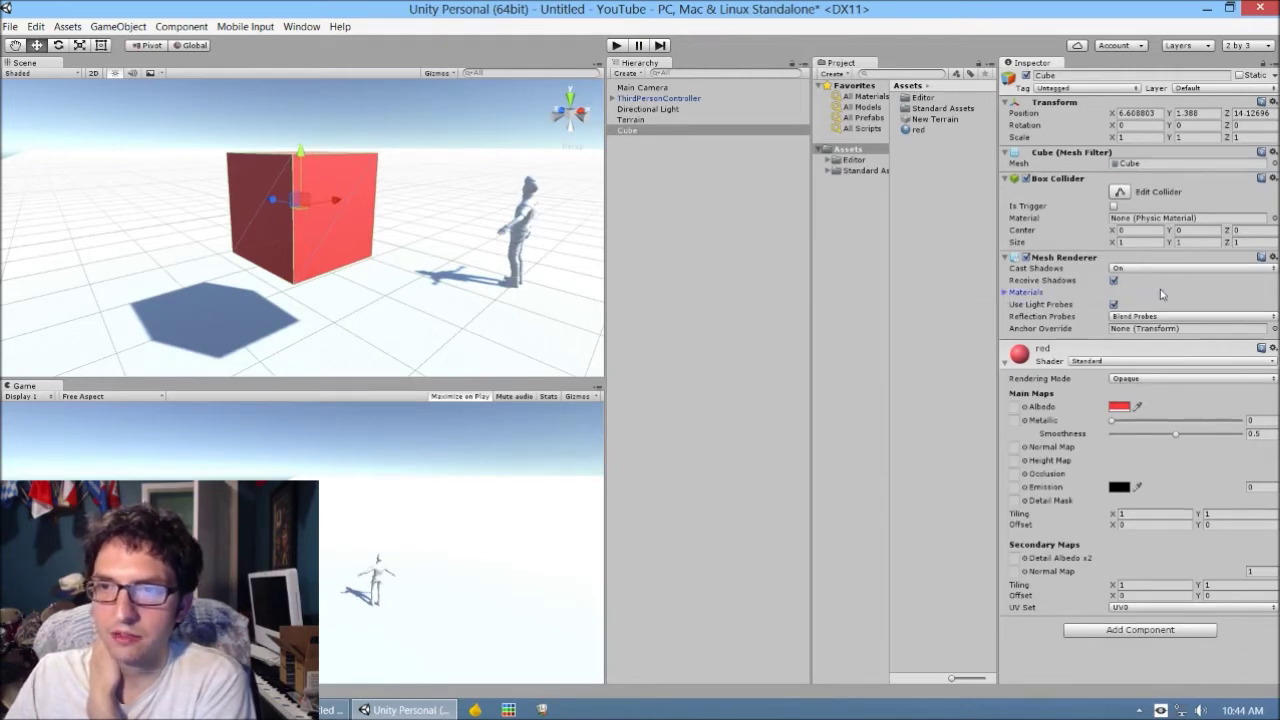
pyautogui.click(1004, 292)
pyautogui.click(1150, 304)
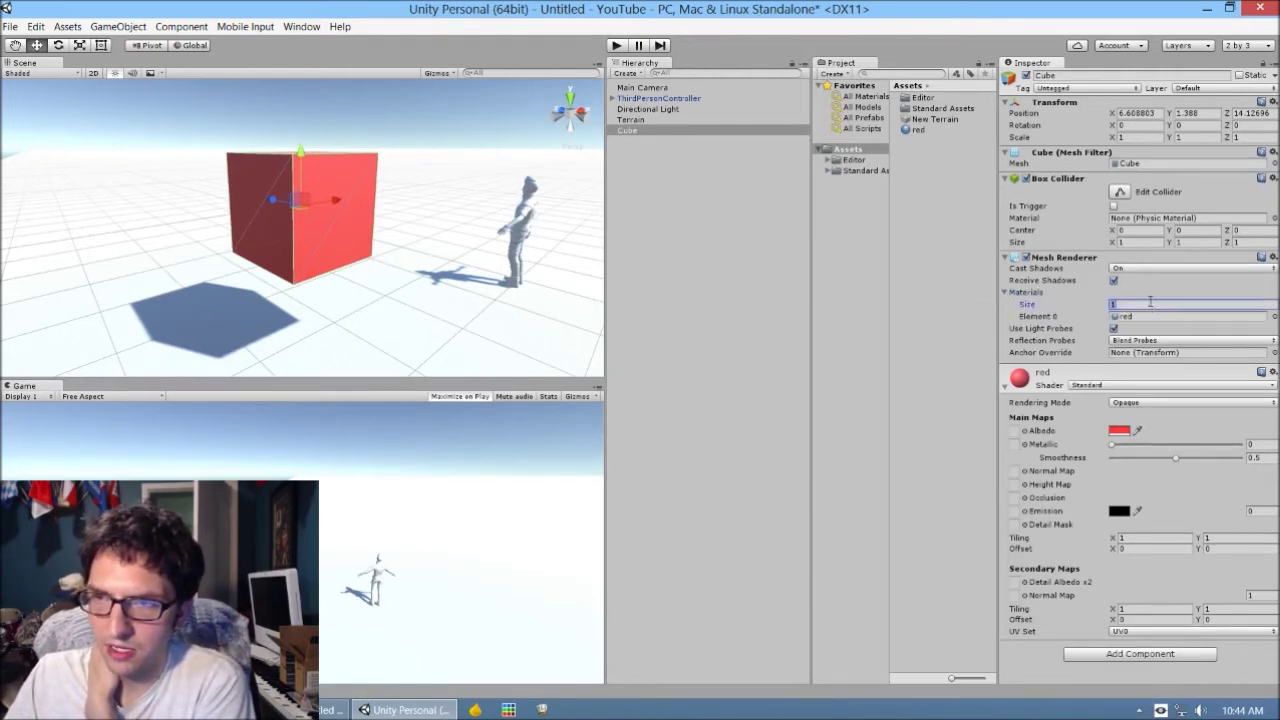
pyautogui.write('0')
pyautogui.press('Return')
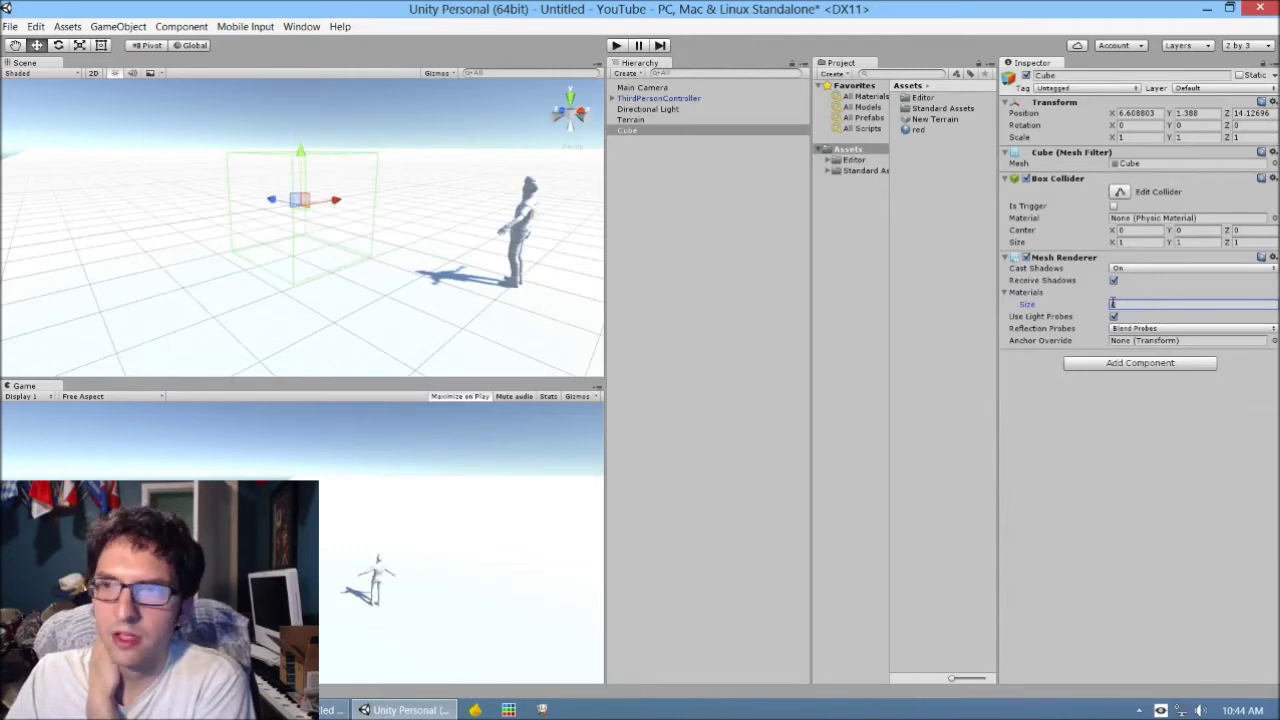
# Set the Mesh Renderer's Materials size to 1 and assign the red material to Element 0
pyautogui.press('Tab')
pyautogui.hotkey('shift', 'Tab')
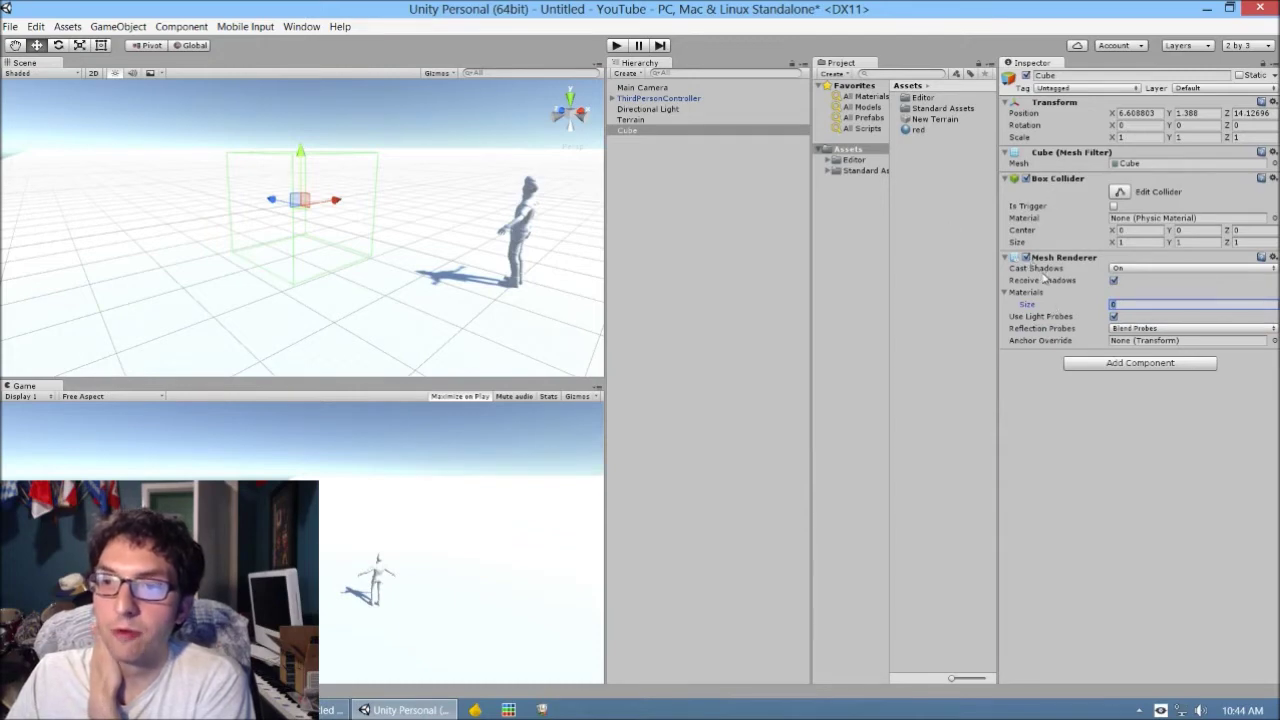
pyautogui.press('Return')
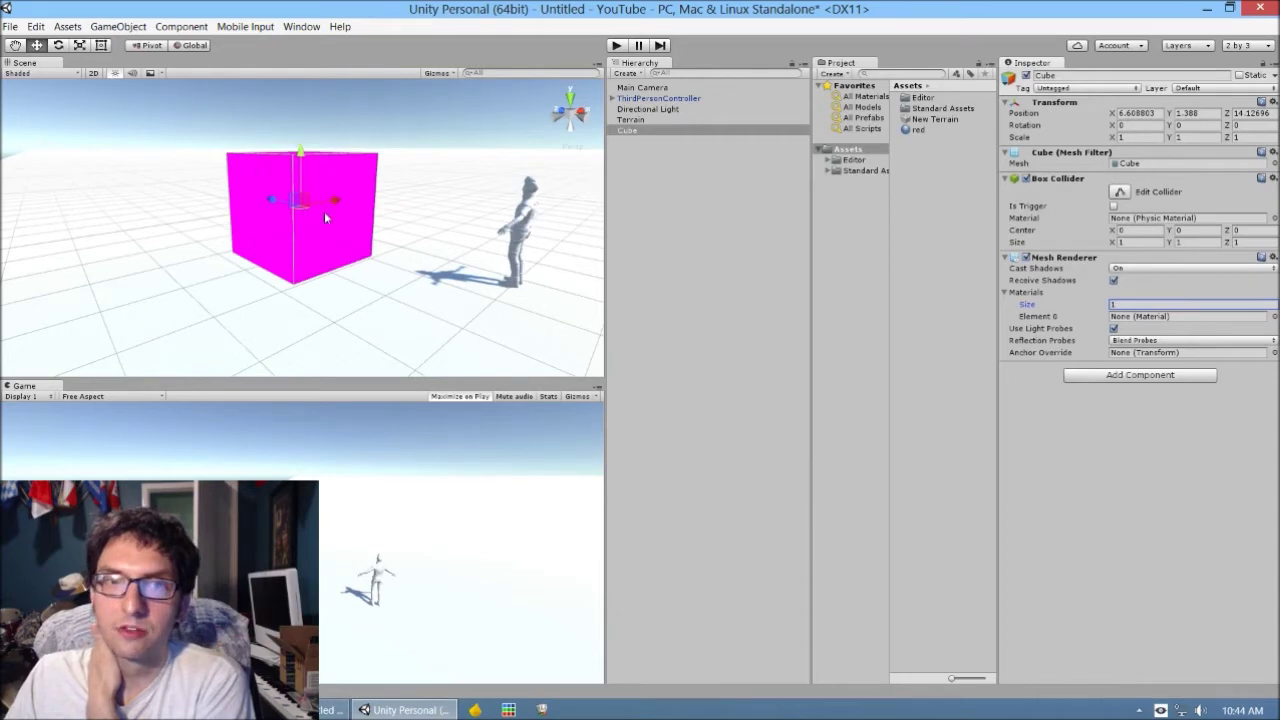
pyautogui.moveTo(917, 134); pyautogui.dragTo(1134, 320)
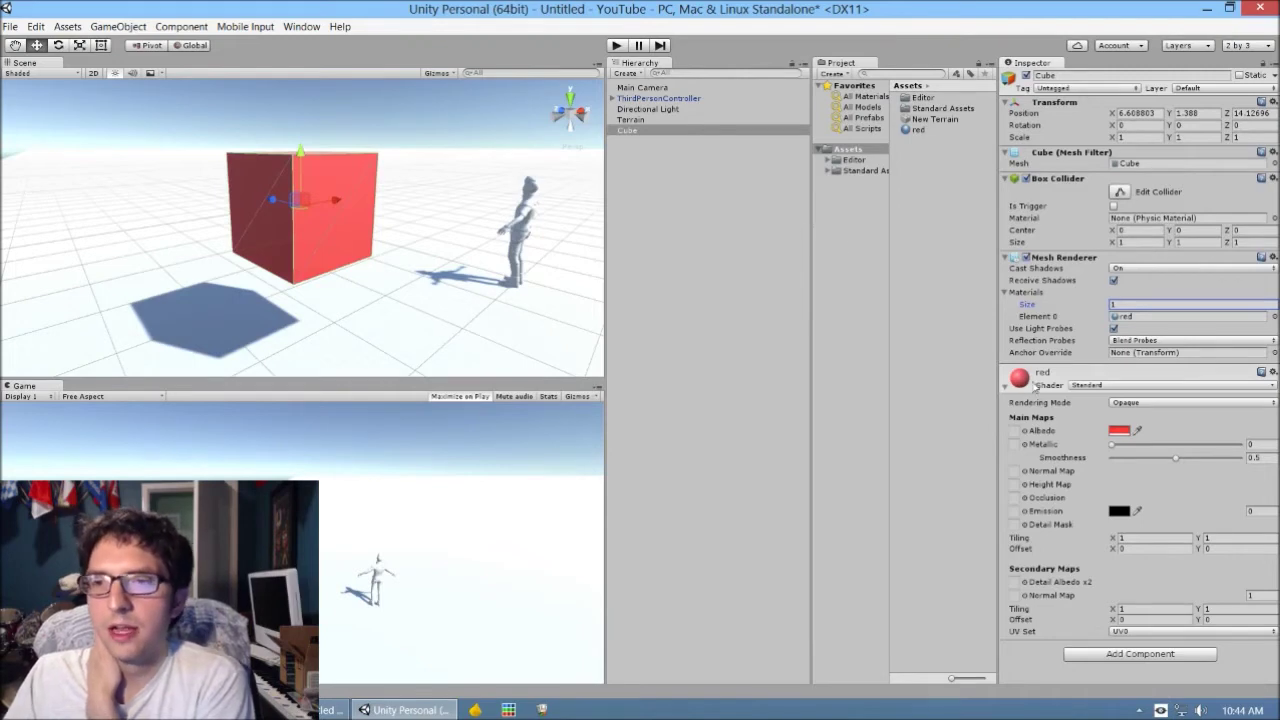
pyautogui.click(1006, 386)
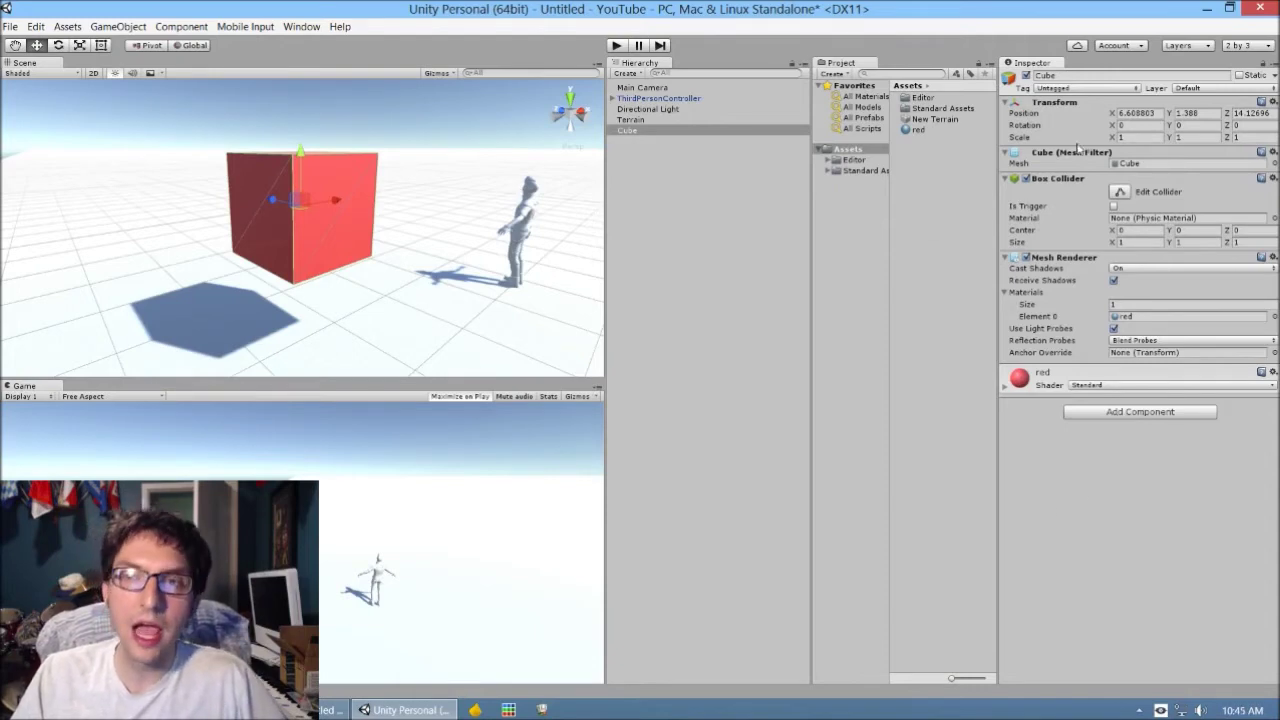
# View the red material asset's settings, and reselect the Cube object
pyautogui.click(924, 141)
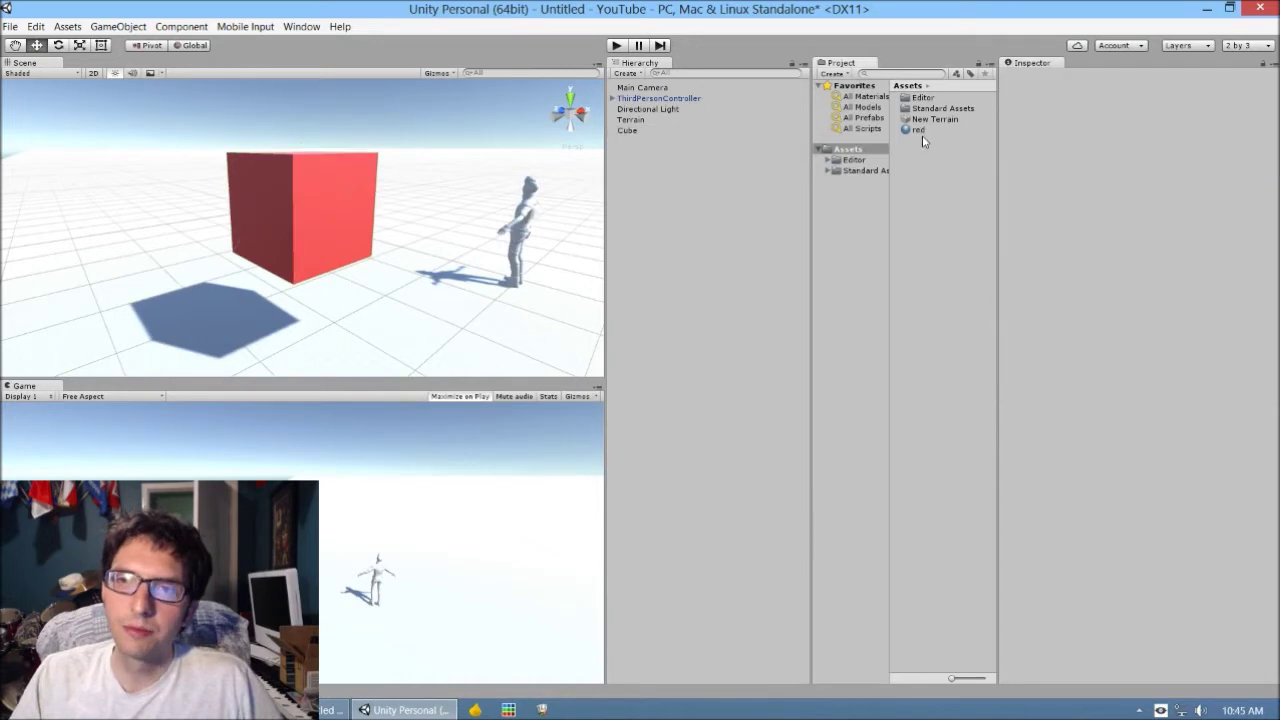
pyautogui.click(912, 130)
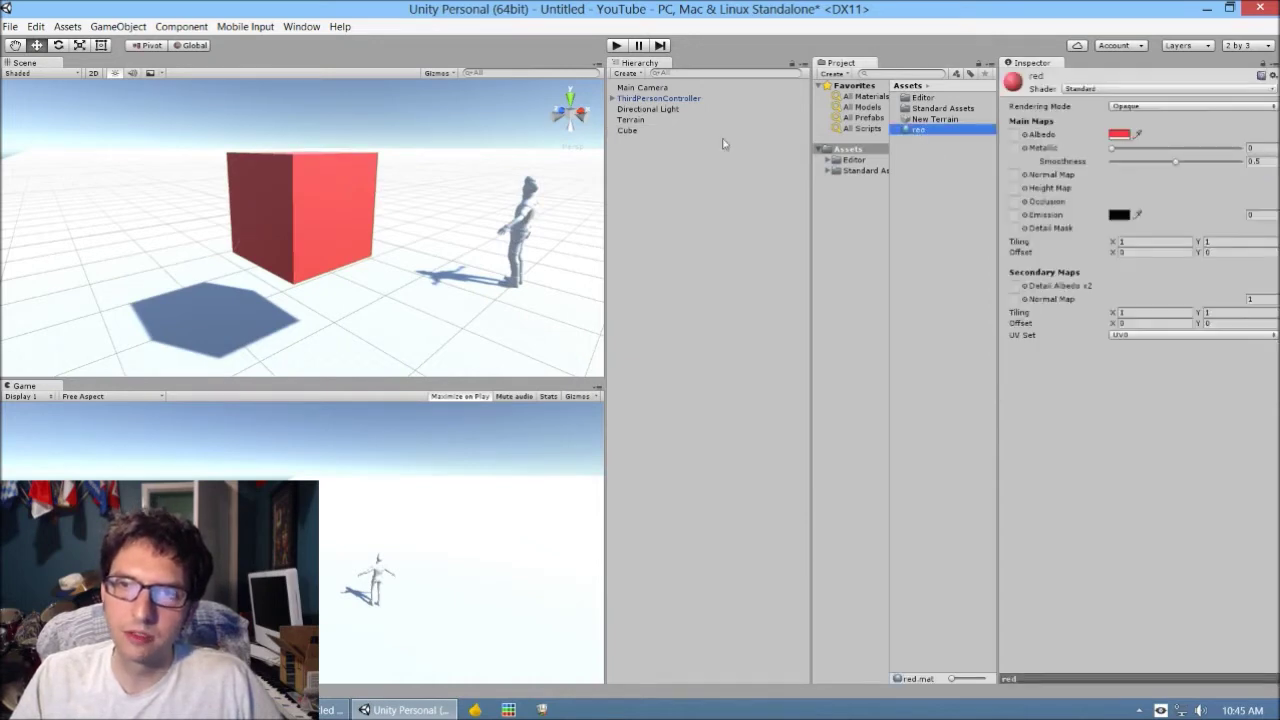
pyautogui.click(674, 130)
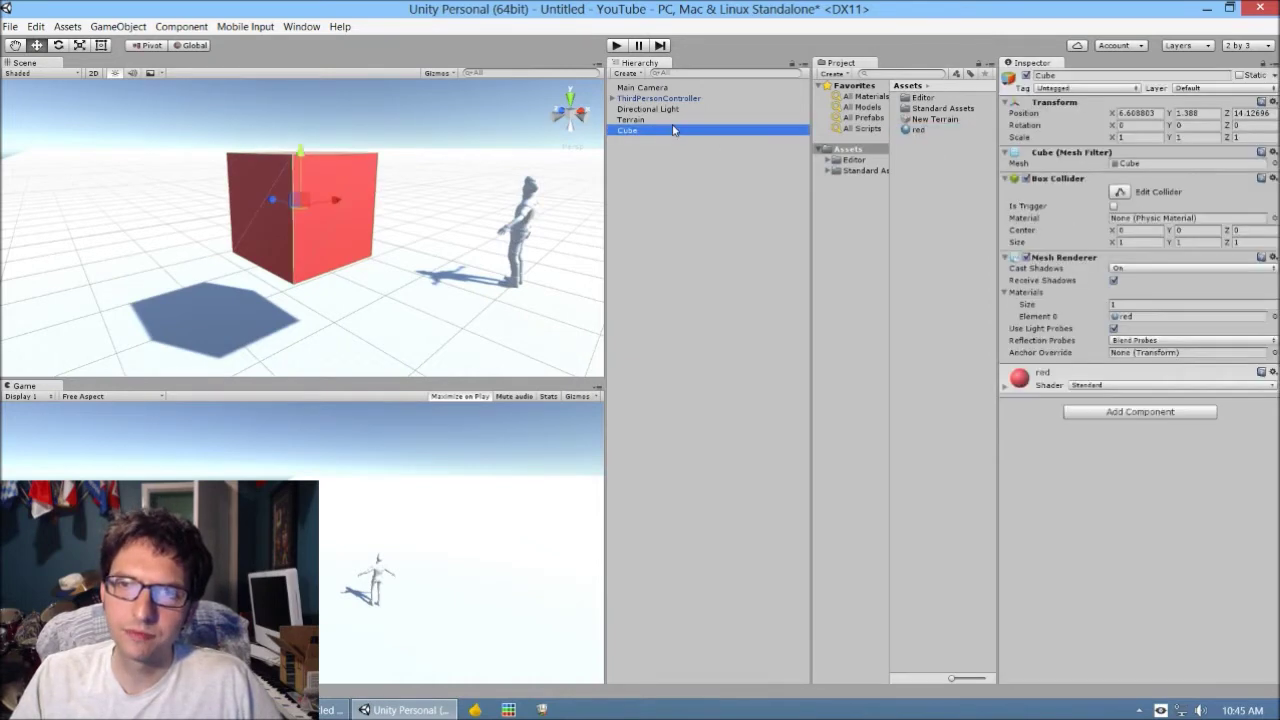
# Browse the available component categories, including Physics, and add a Rigidbody component to the Cube
pyautogui.click(1138, 413)
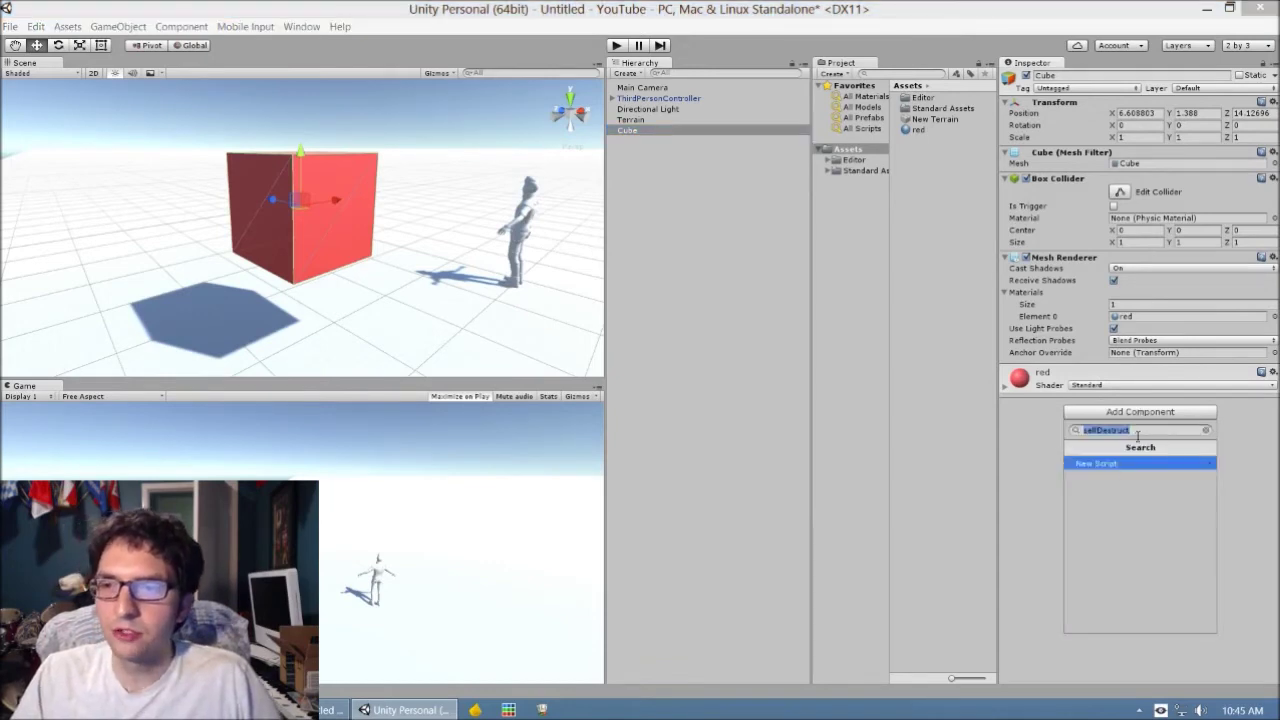
pyautogui.click(1205, 430)
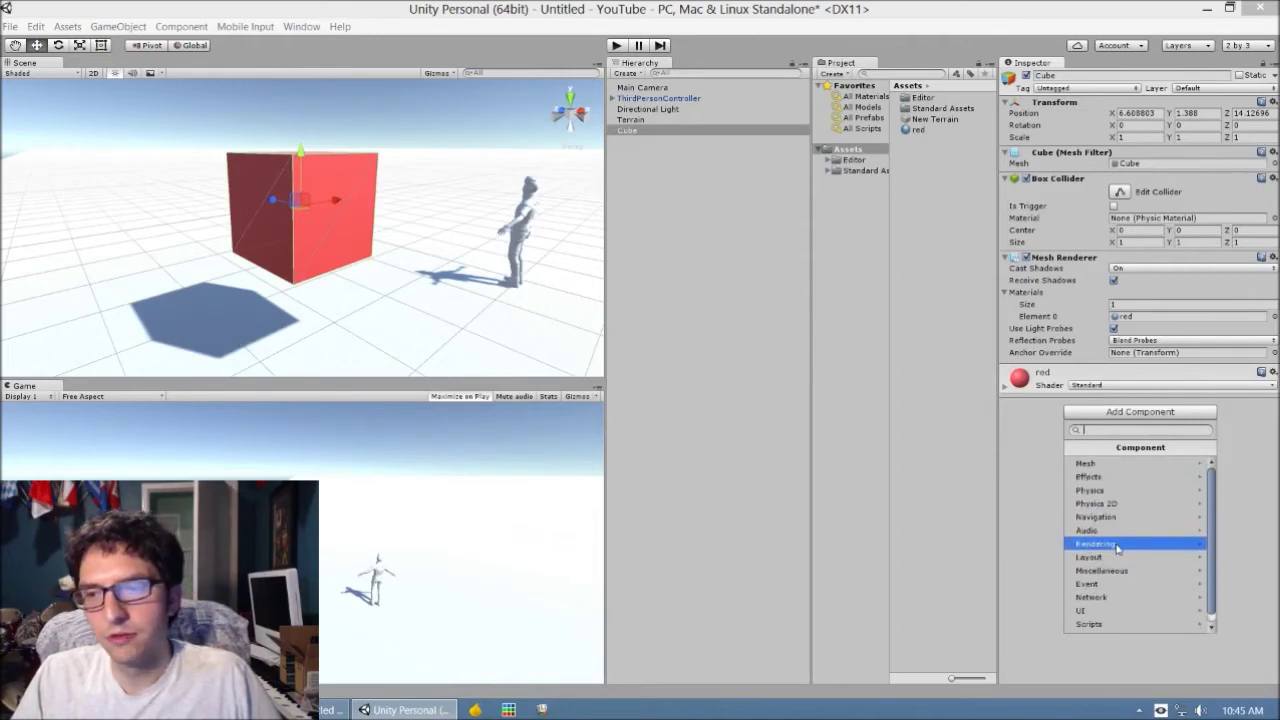
pyautogui.scroll(-1, 1098, 510)
pyautogui.scroll(1, 1110, 510)
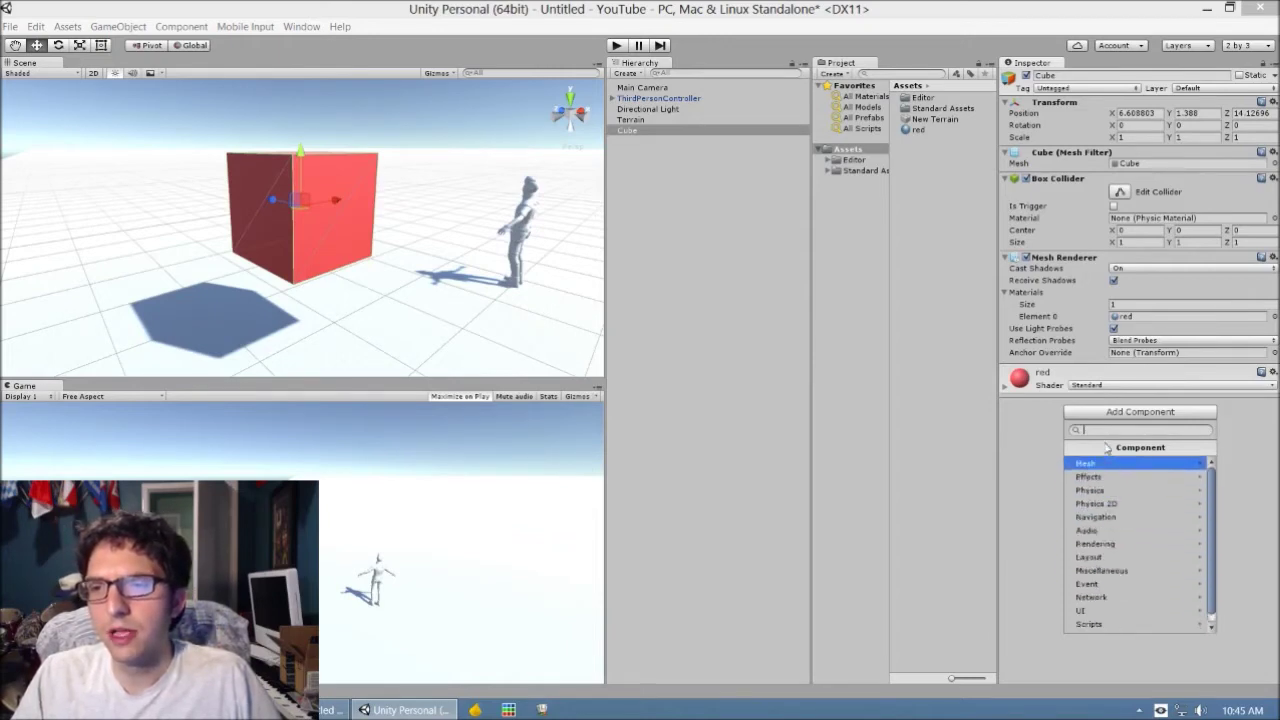
pyautogui.scroll(-1, 1125, 522)
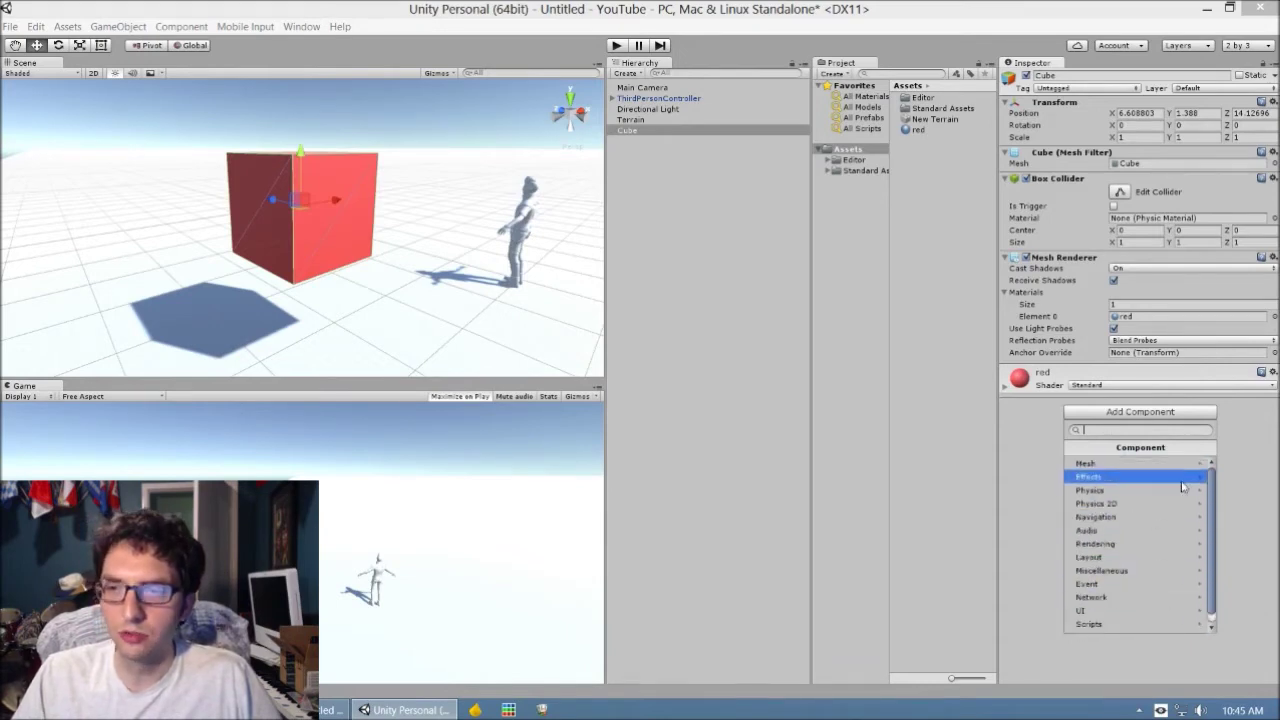
pyautogui.scroll(1, 1153, 521)
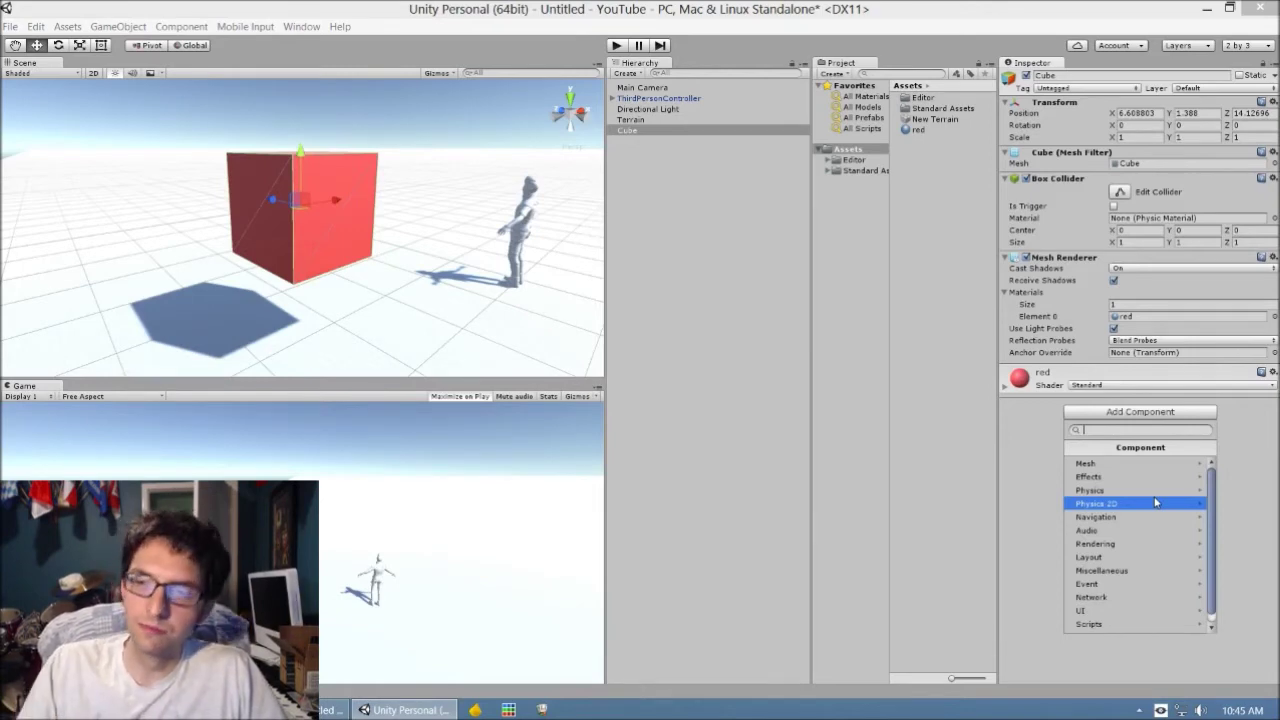
pyautogui.click(1160, 490)
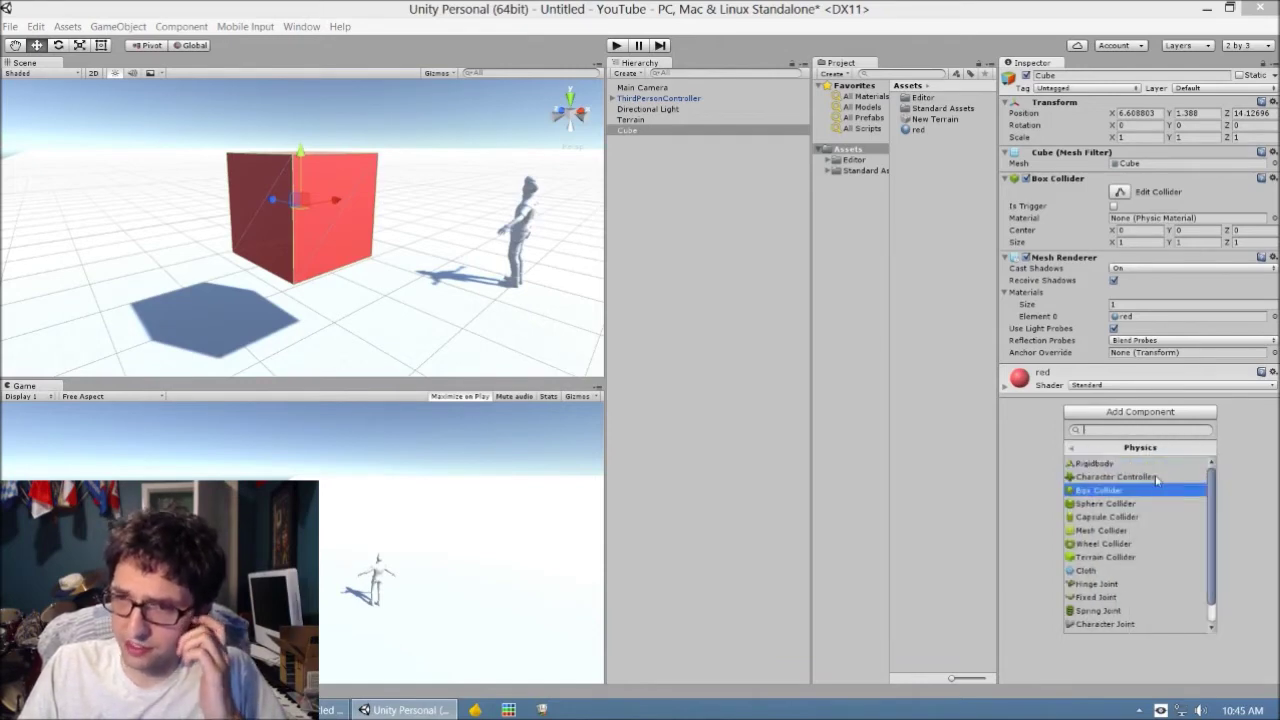
pyautogui.click(1073, 448)
pyautogui.write('ri')
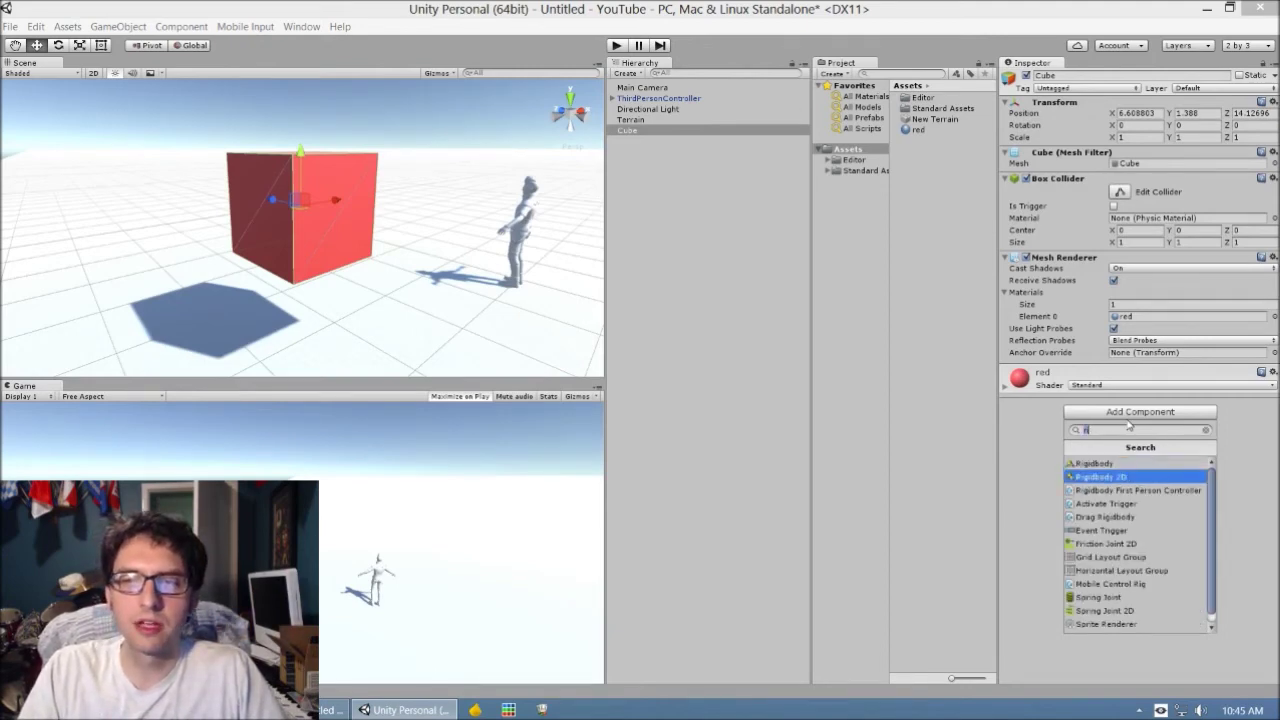
pyautogui.press('Return')
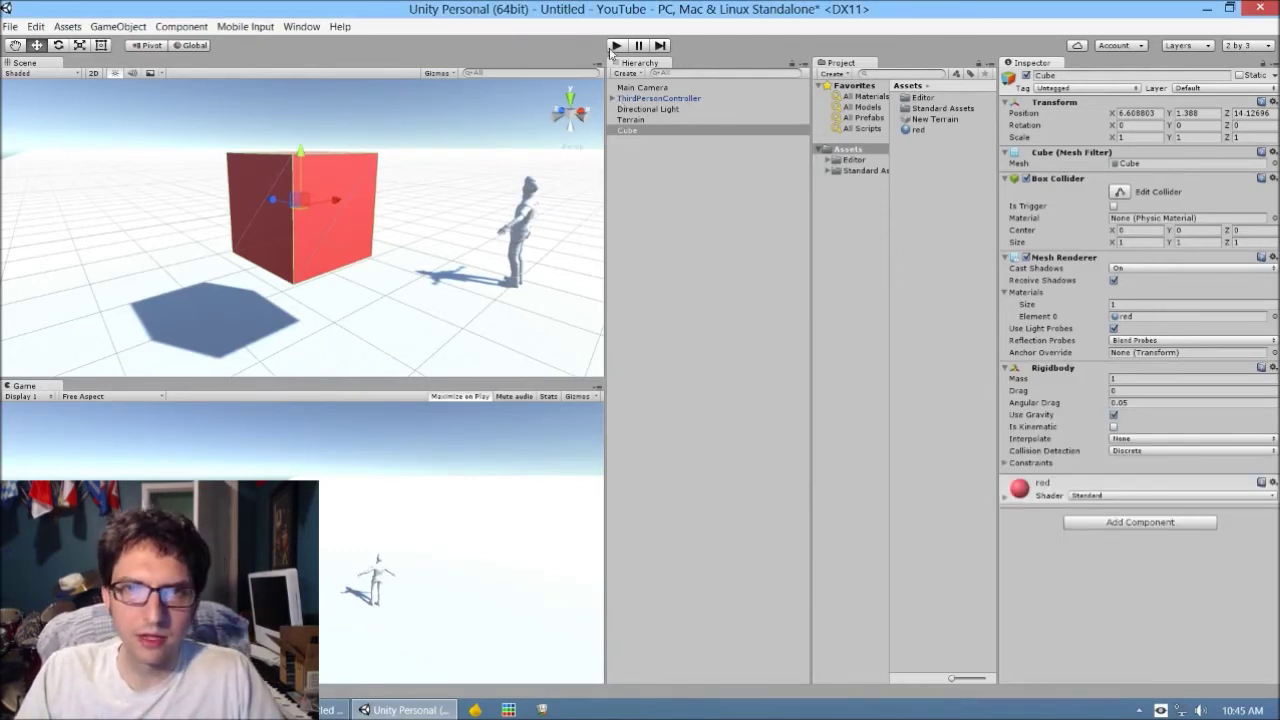
# Play test the scene and run the character into the red cube from several sides to push it around
pyautogui.click(617, 46)
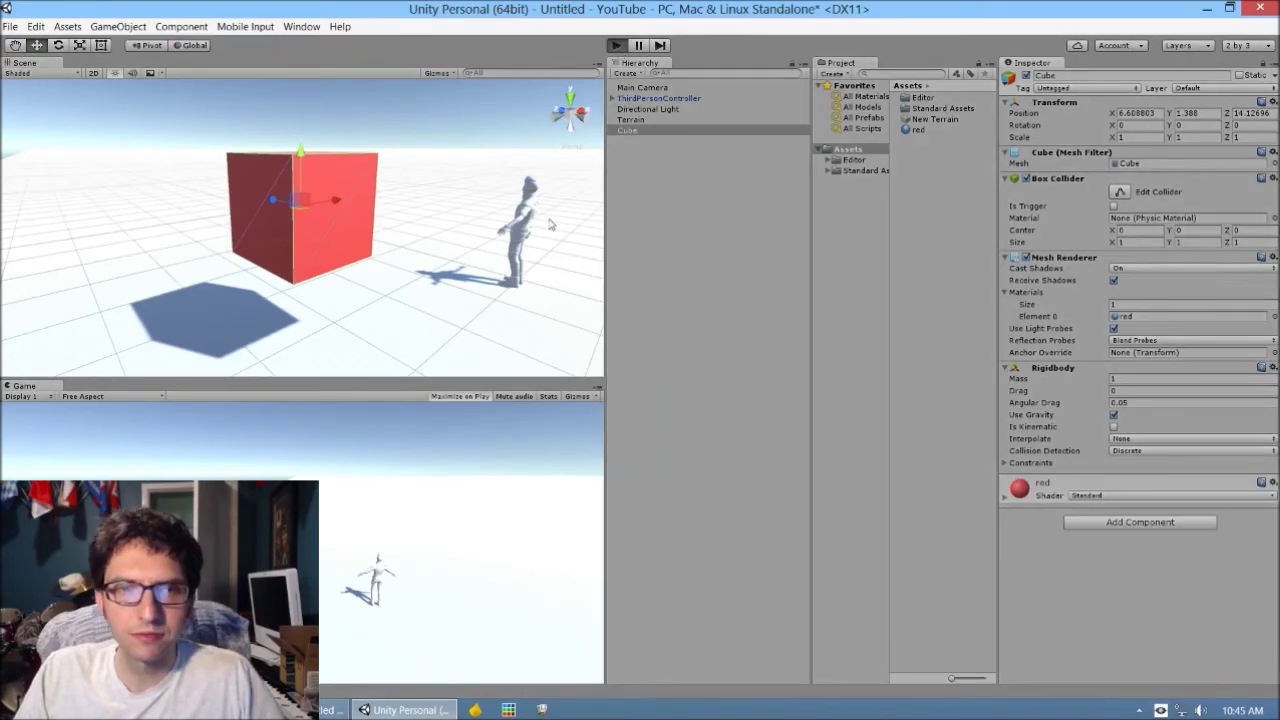
pyautogui.press('Left')
pyautogui.press('Right')
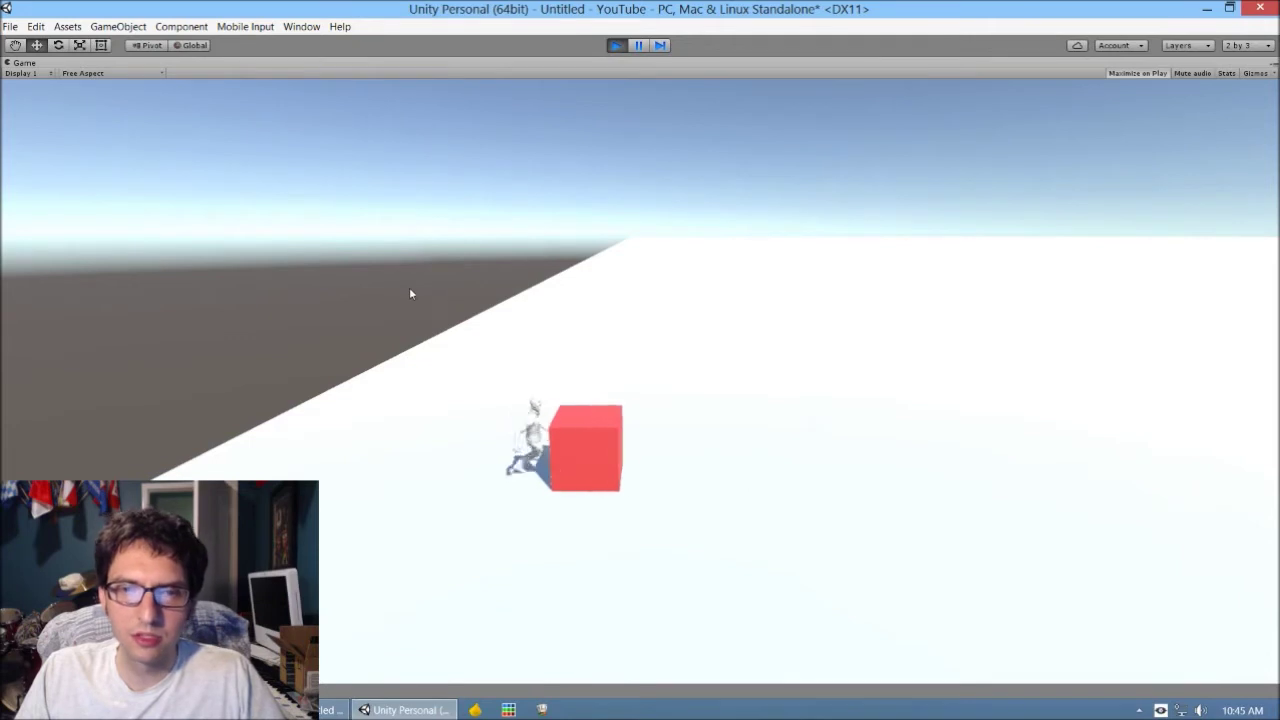
pyautogui.press('Up')
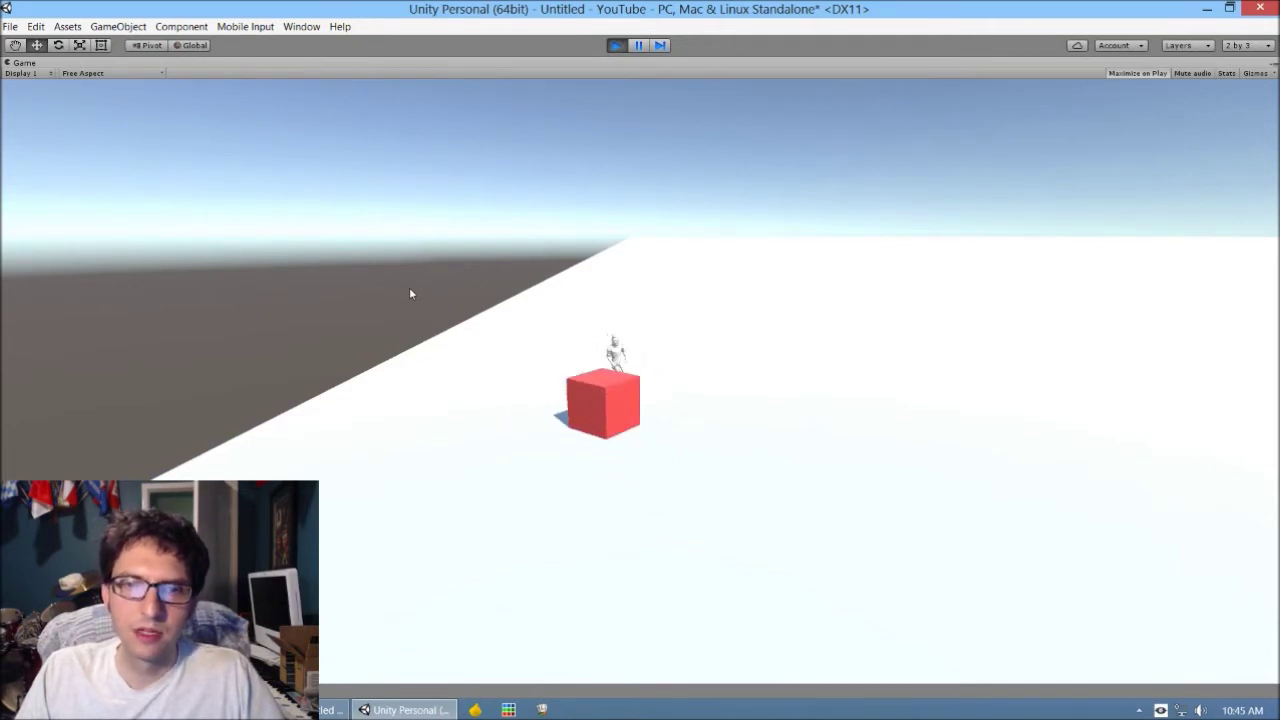
pyautogui.press('Down')
pyautogui.press('Right')
pyautogui.press('Up')
pyautogui.press('Left')
pyautogui.press('Down')
pyautogui.press('Right')
pyautogui.press('Up')
pyautogui.press('Left')
pyautogui.press('Left')
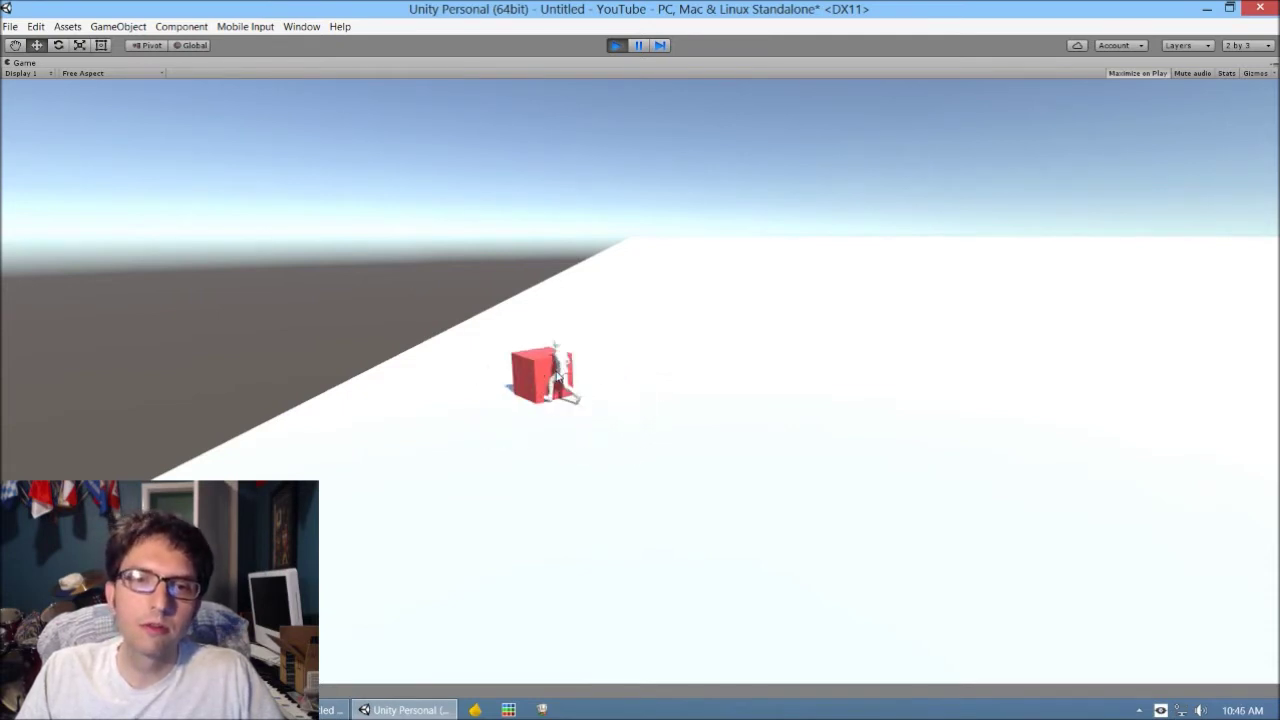
# Jump the character beside the cube and push it from the opposite side near the terrain's edge
pyautogui.press('Left')
pyautogui.press('space')
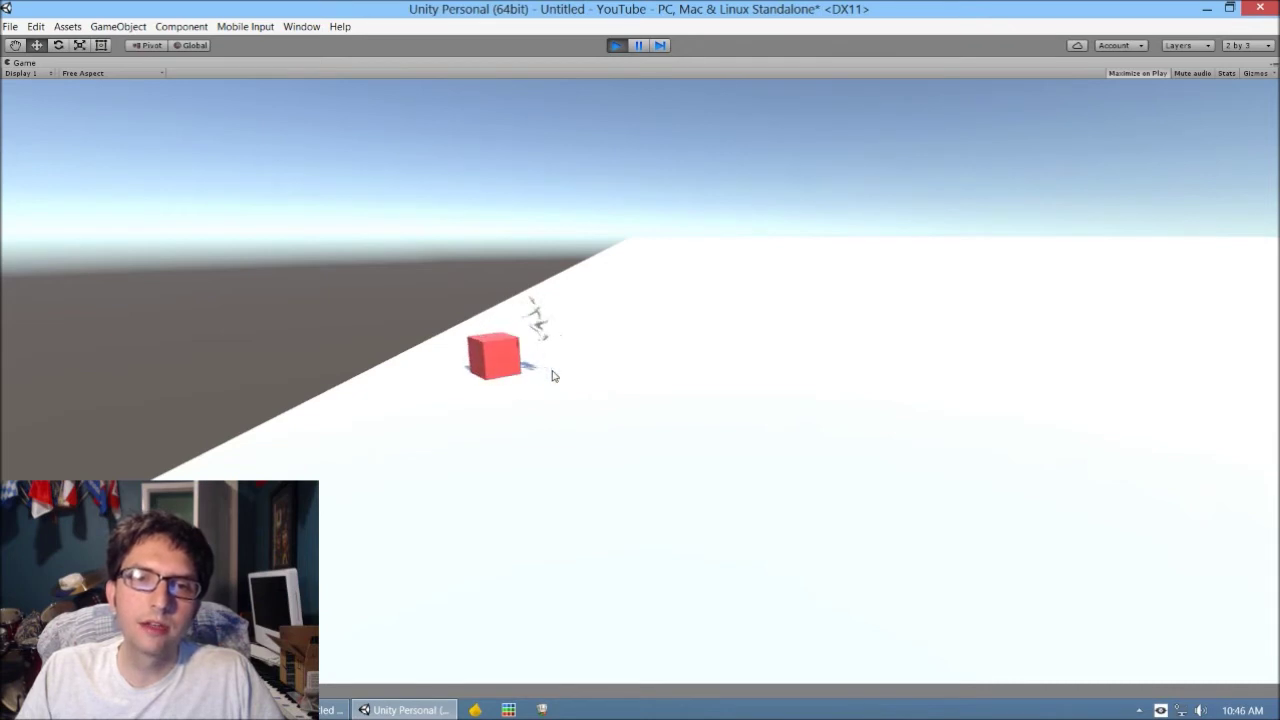
pyautogui.press('Right')
pyautogui.press('Right')
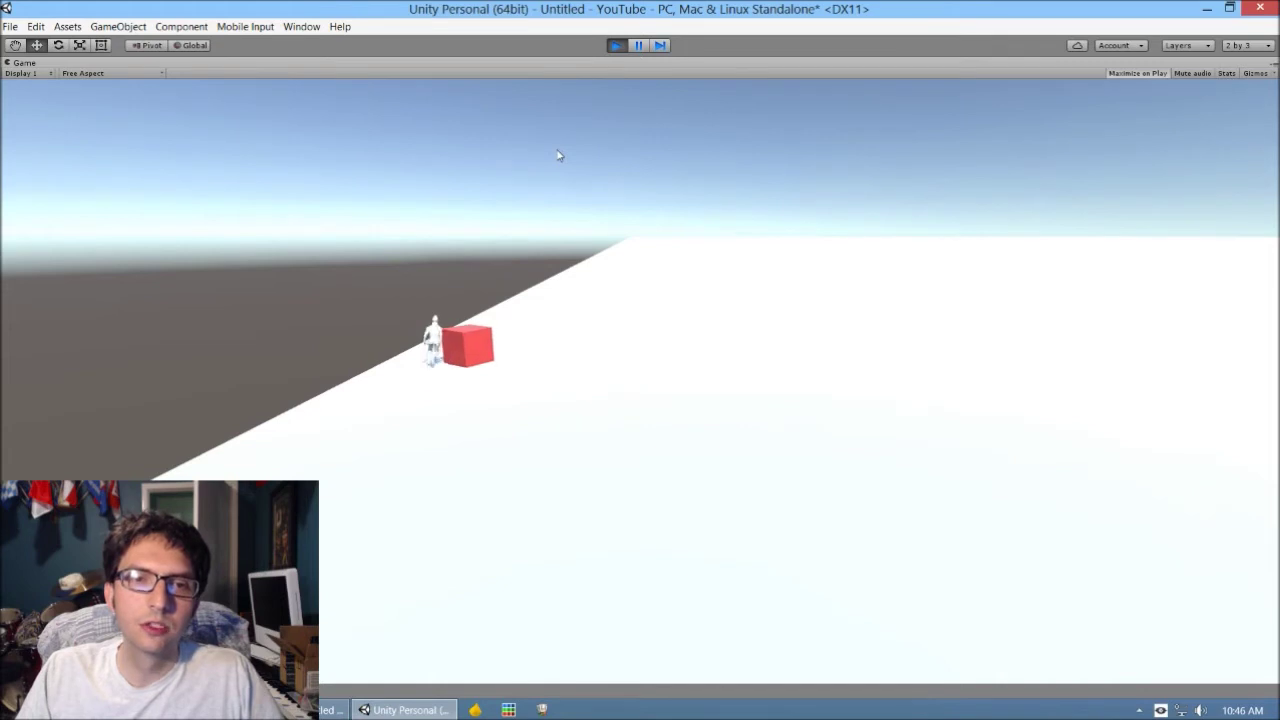
pyautogui.press('Down')
pyautogui.press('Right')
# Pause the play test, frame the cube in the scene, disable its Box Collider, then resume and stop playing
pyautogui.click(640, 45)
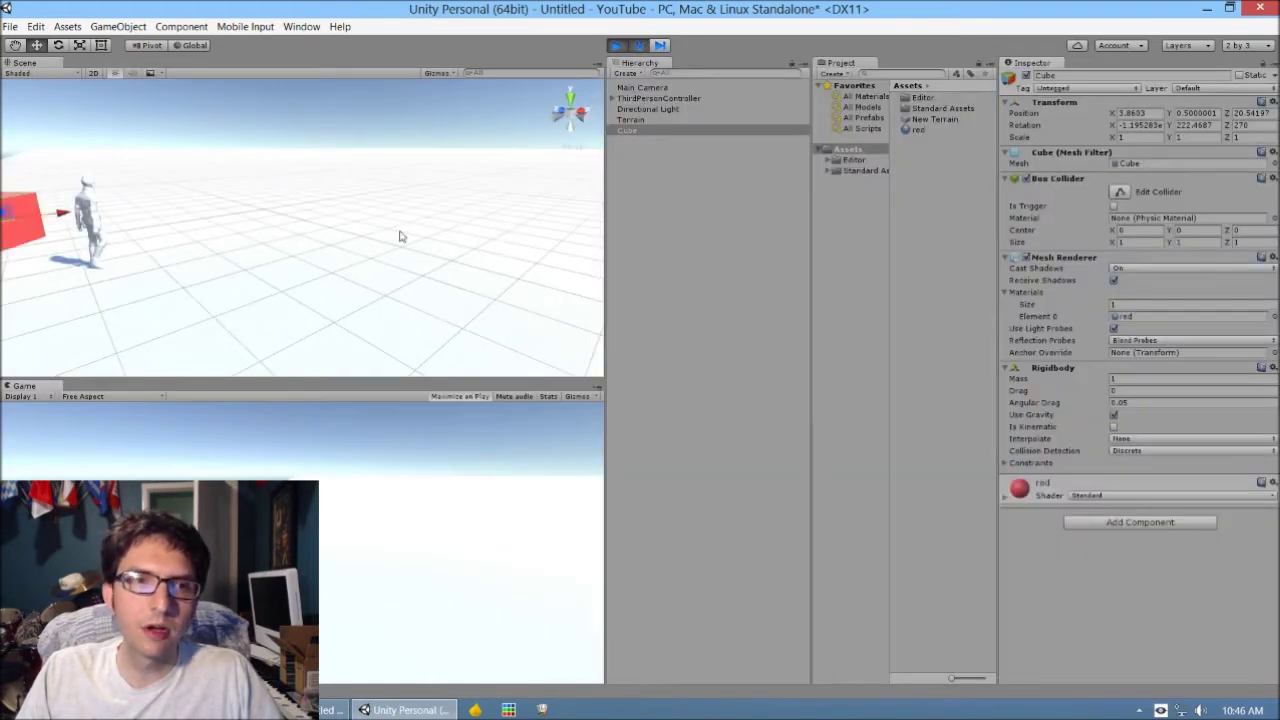
pyautogui.moveTo(345, 231); pyautogui.dragTo(408, 225, button='right')
pyautogui.press('w')
pyautogui.press('s')
pyautogui.press('w')
pyautogui.press('s')
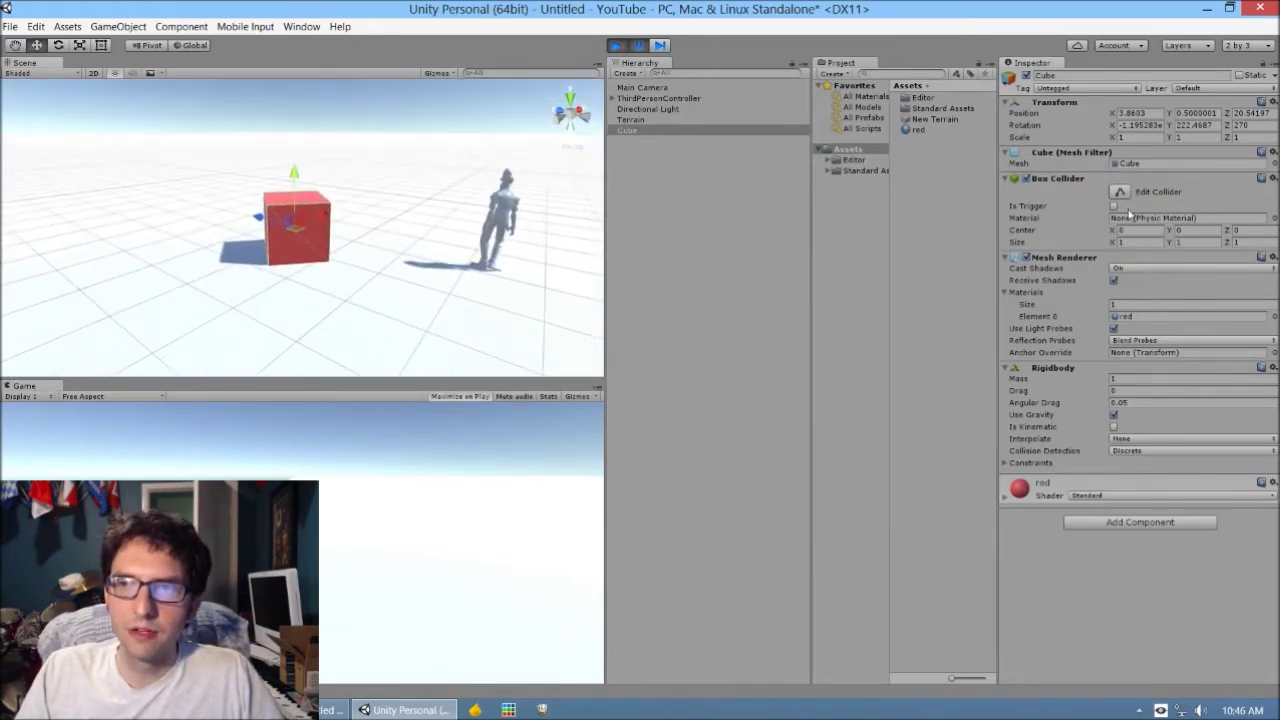
pyautogui.click(1025, 179)
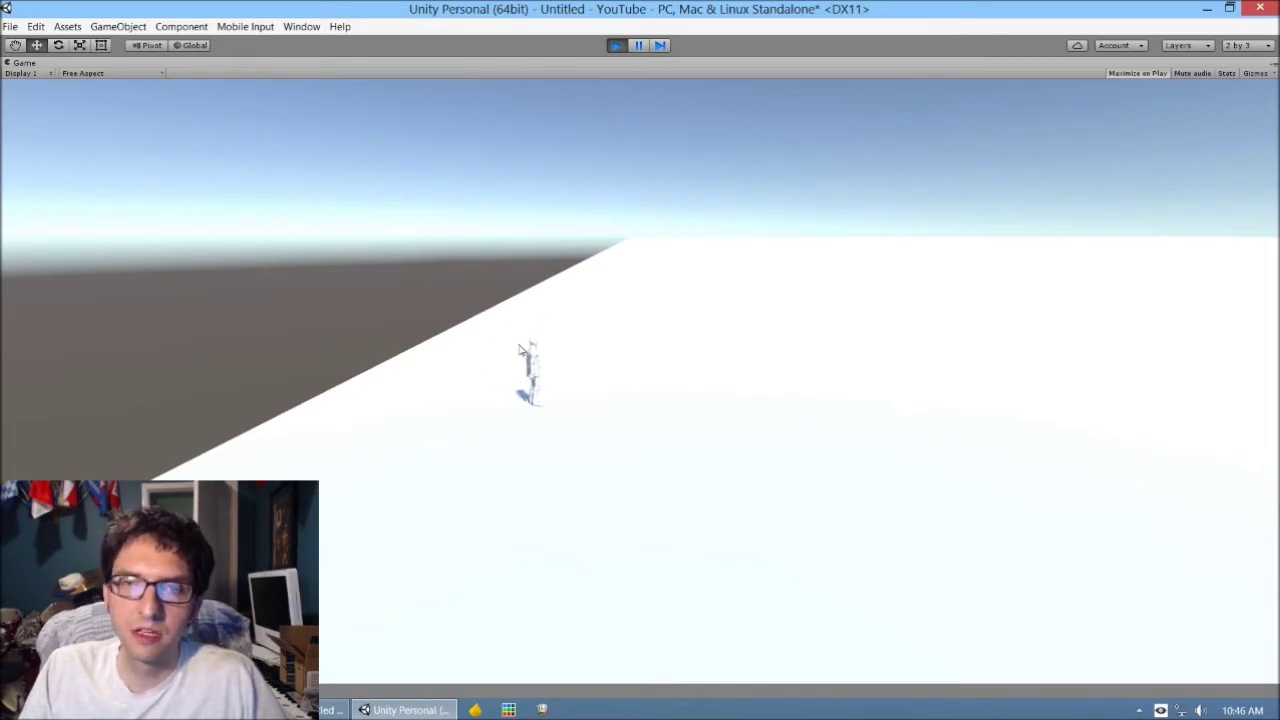
pyautogui.click(617, 45)
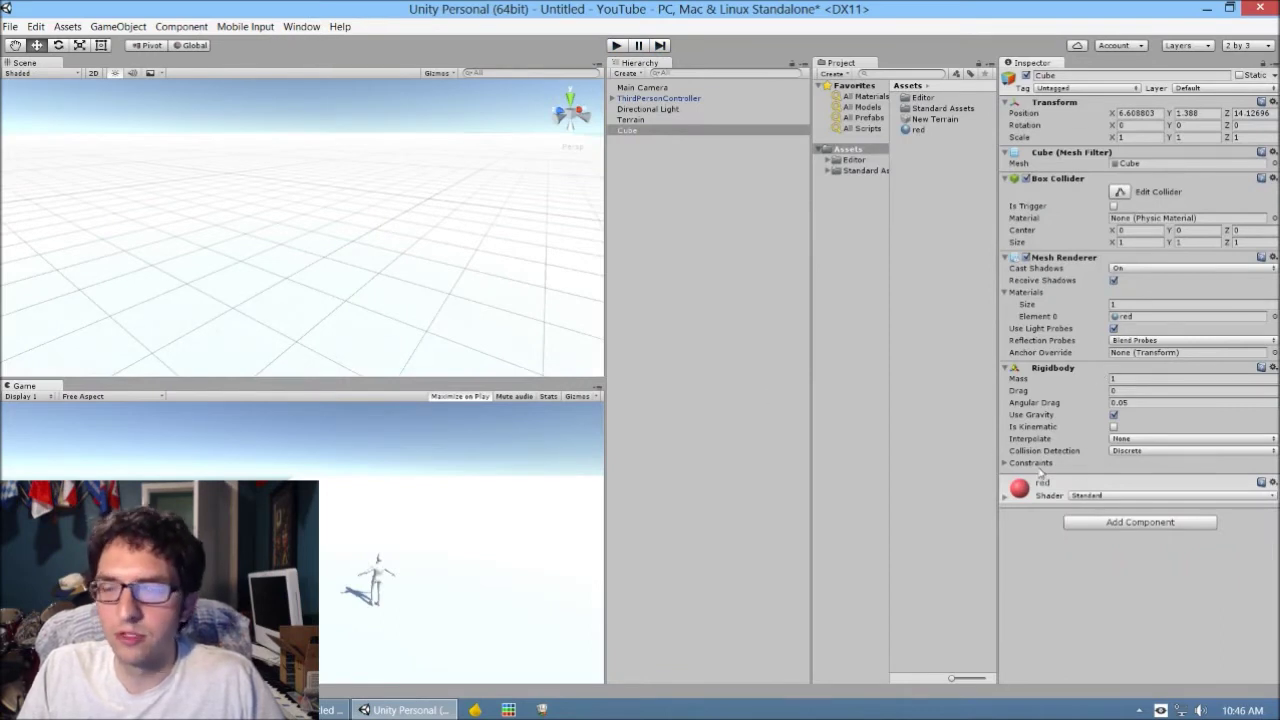
# Turn off Use Gravity in the cube's Rigidbody and start a play test
pyautogui.click(1130, 379)
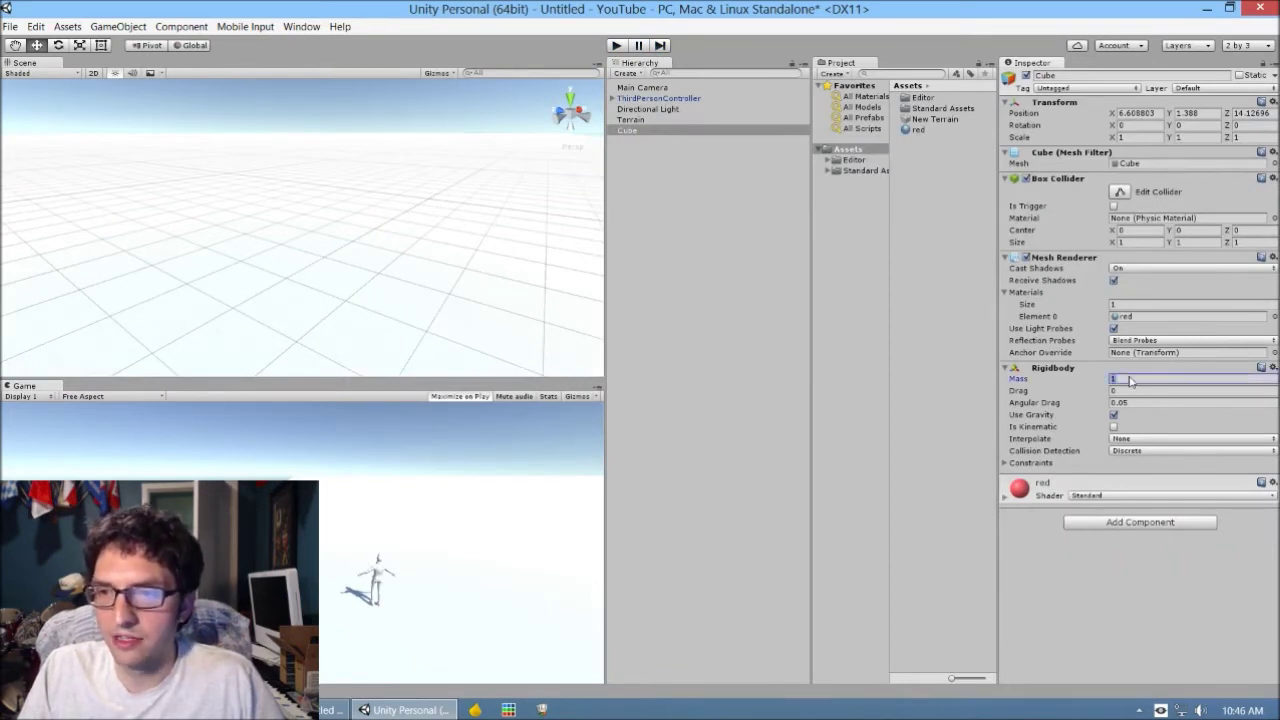
pyautogui.click(1114, 415)
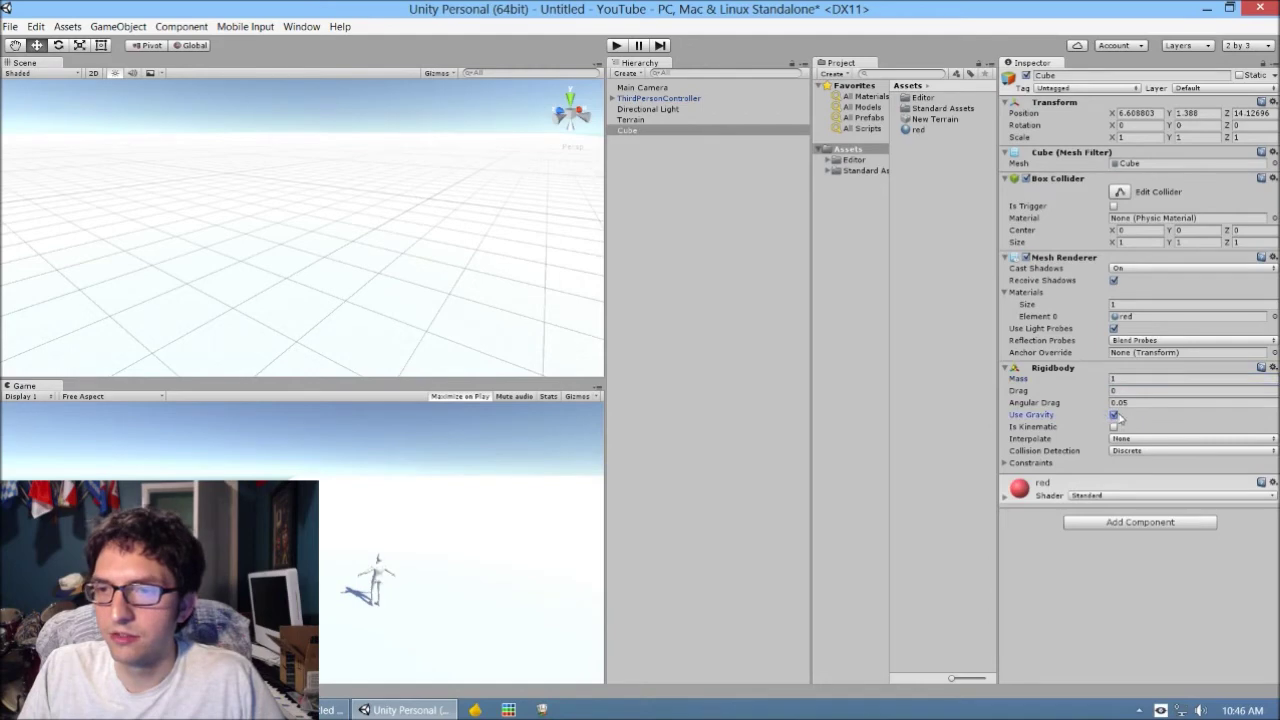
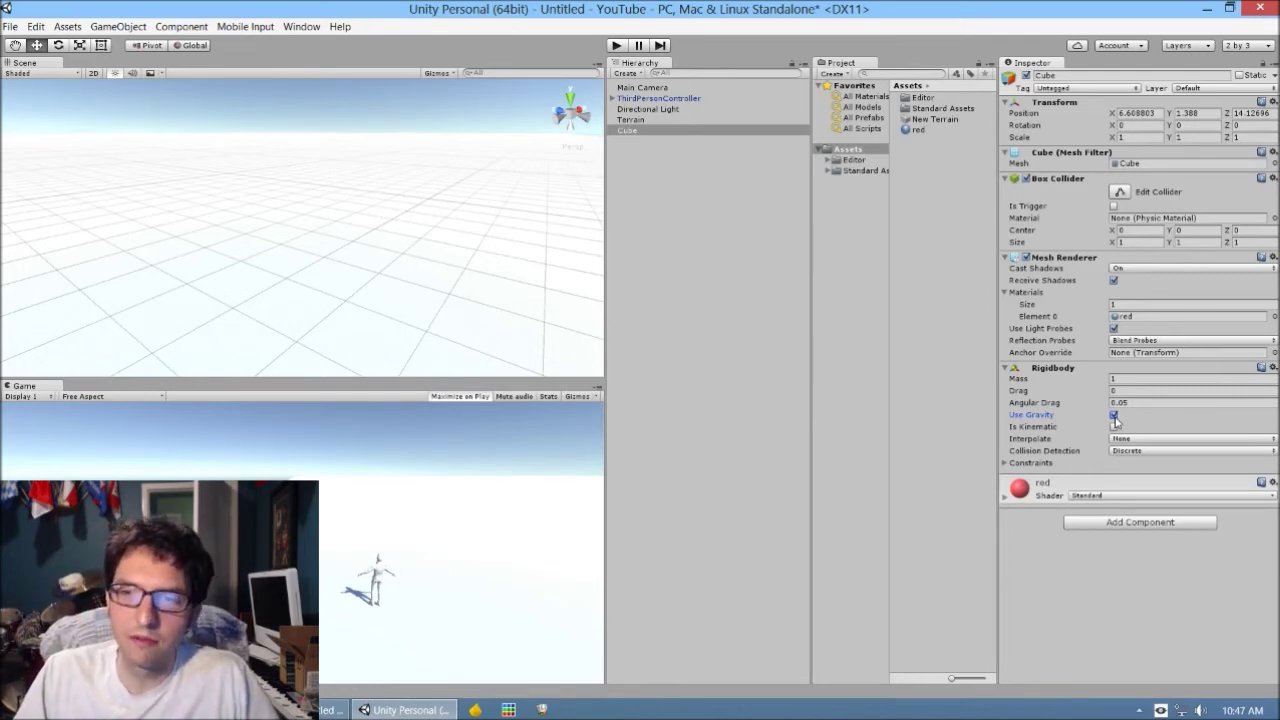
pyautogui.click(617, 46)
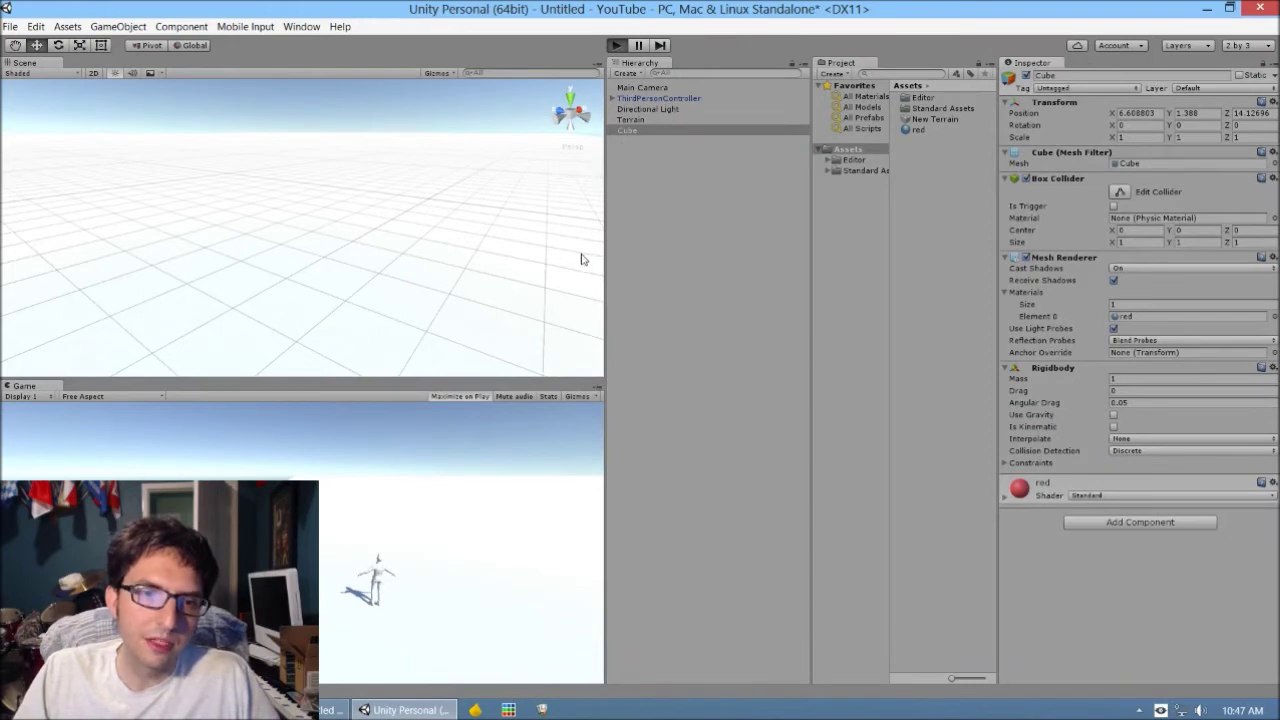
# Run the character into the floating cube to test how it moves without gravity, then stop the play test
pyautogui.press('s')
pyautogui.press('a')
pyautogui.press('w')
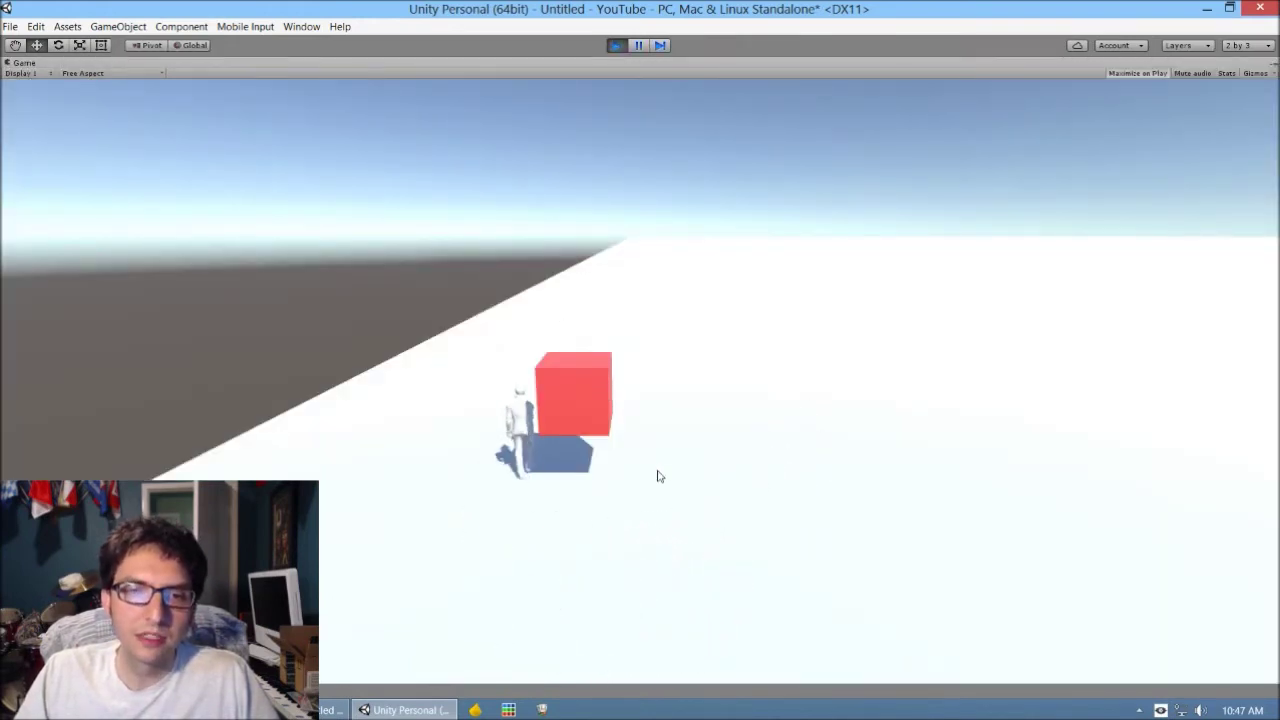
pyautogui.press('d')
pyautogui.press('d')
pyautogui.press('d')
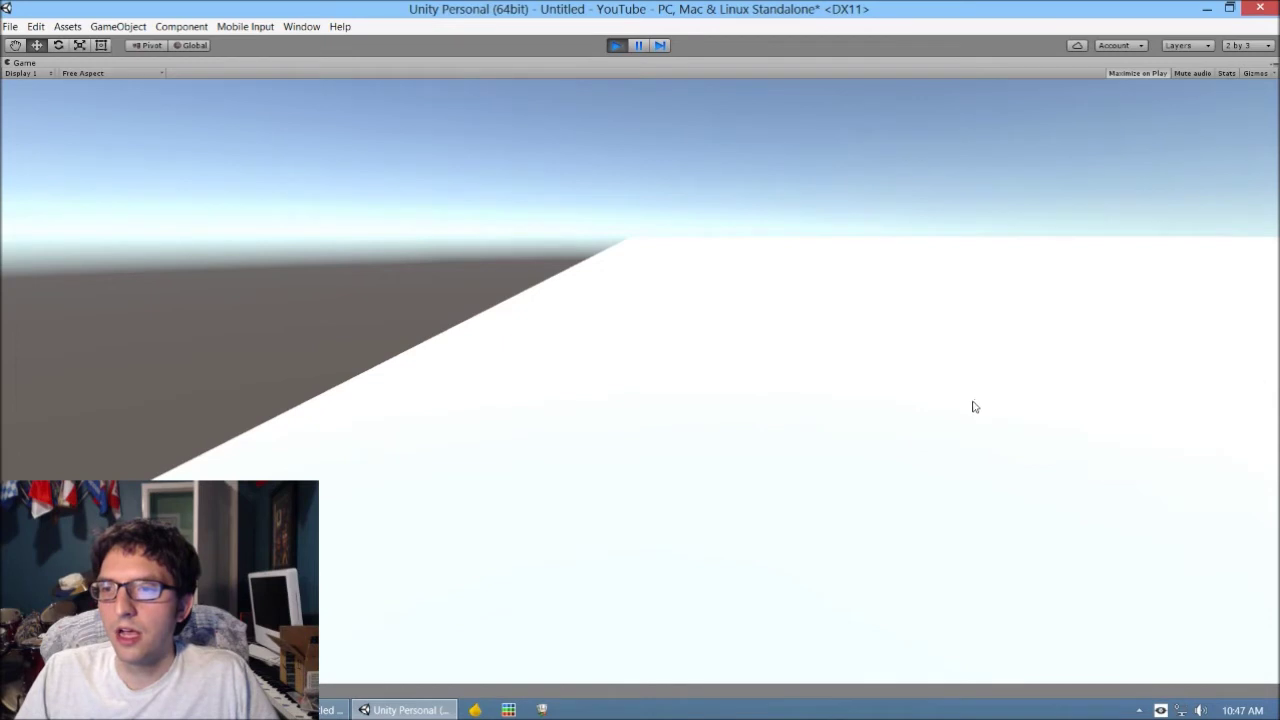
pyautogui.press('a')
pyautogui.press('a')
pyautogui.press('d')
pyautogui.press('w')
pyautogui.press('a')
pyautogui.press('d')
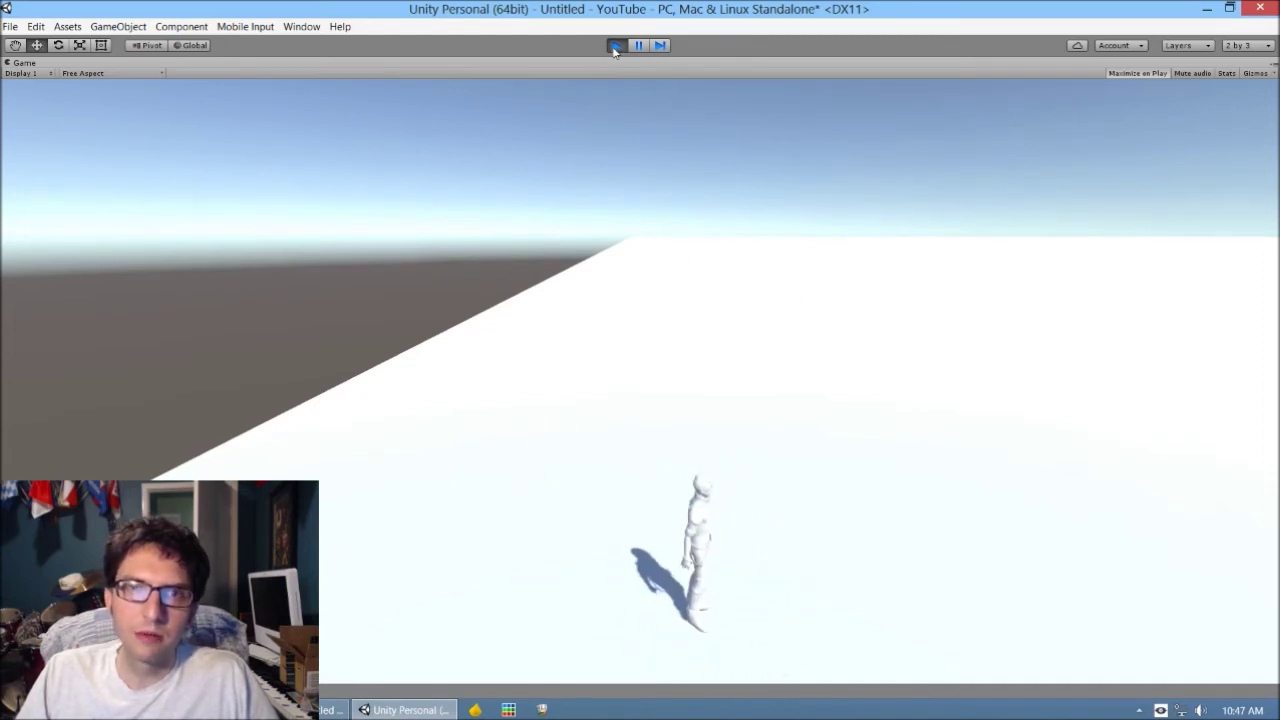
pyautogui.click(615, 46)
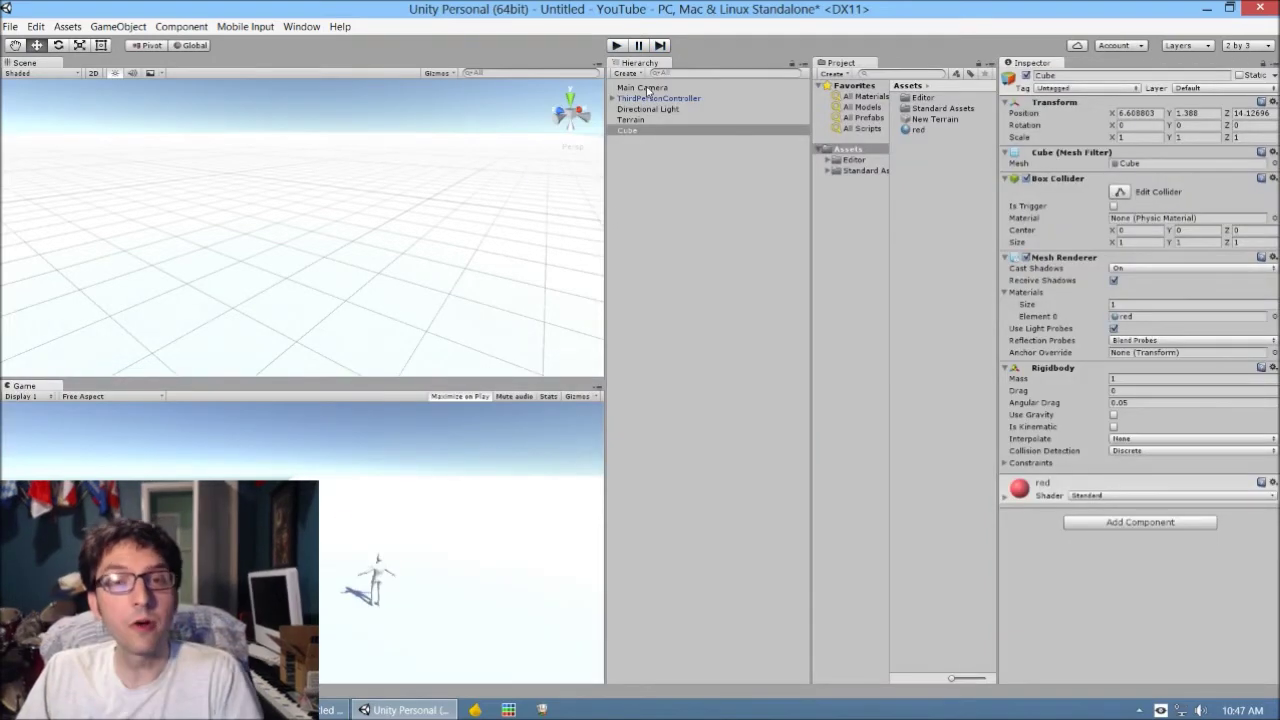
# Move the Main Camera close behind the character, to about X 9.45, Y 2.16, Z 11.09
pyautogui.click(643, 88)
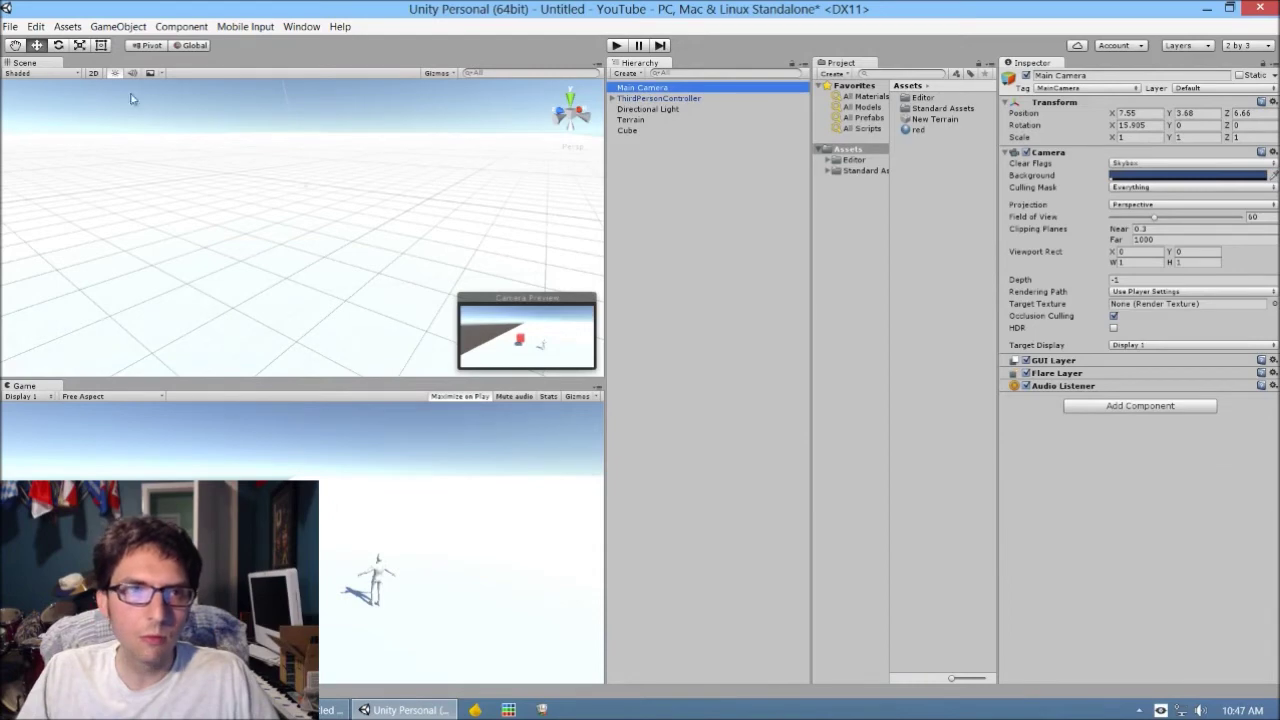
pyautogui.keyDown('alt'); pyautogui.moveTo(163, 234); pyautogui.dragTo(2, 186); pyautogui.keyUp('alt')
pyautogui.moveTo(393, 143); pyautogui.dragTo(421, 145)
pyautogui.keyDown('alt'); pyautogui.moveTo(250, 131); pyautogui.dragTo(436, 162); pyautogui.keyUp('alt')
pyautogui.moveTo(375, 214); pyautogui.dragTo(295, 195)
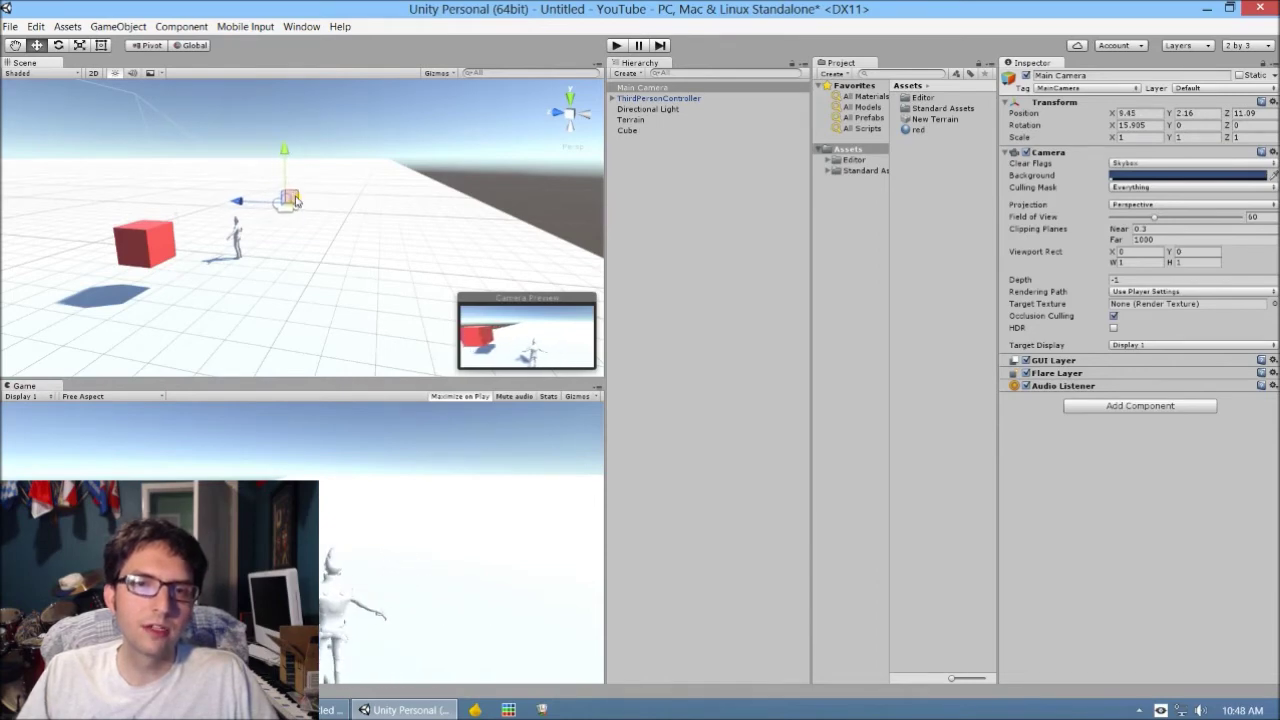
# Make the Main Camera a child of ThirdPersonController so that it follows the character
pyautogui.click(617, 100)
pyautogui.click(612, 99)
pyautogui.click(612, 99)
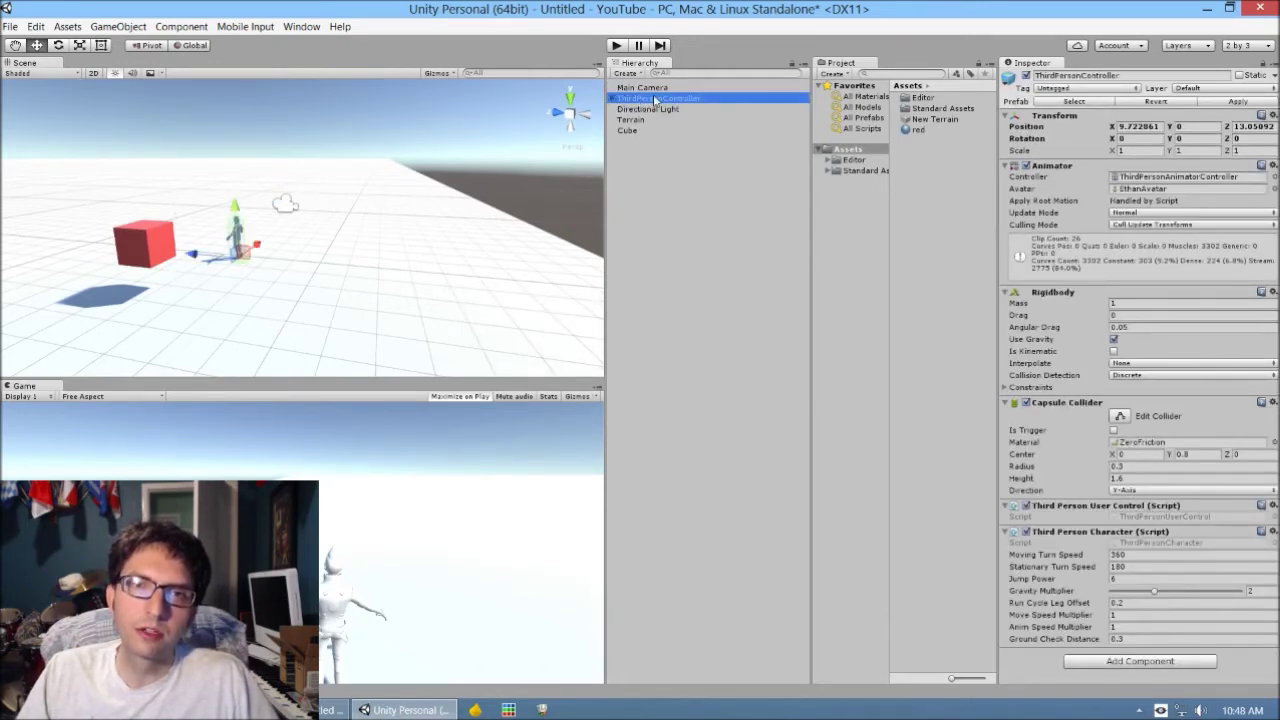
pyautogui.click(657, 89)
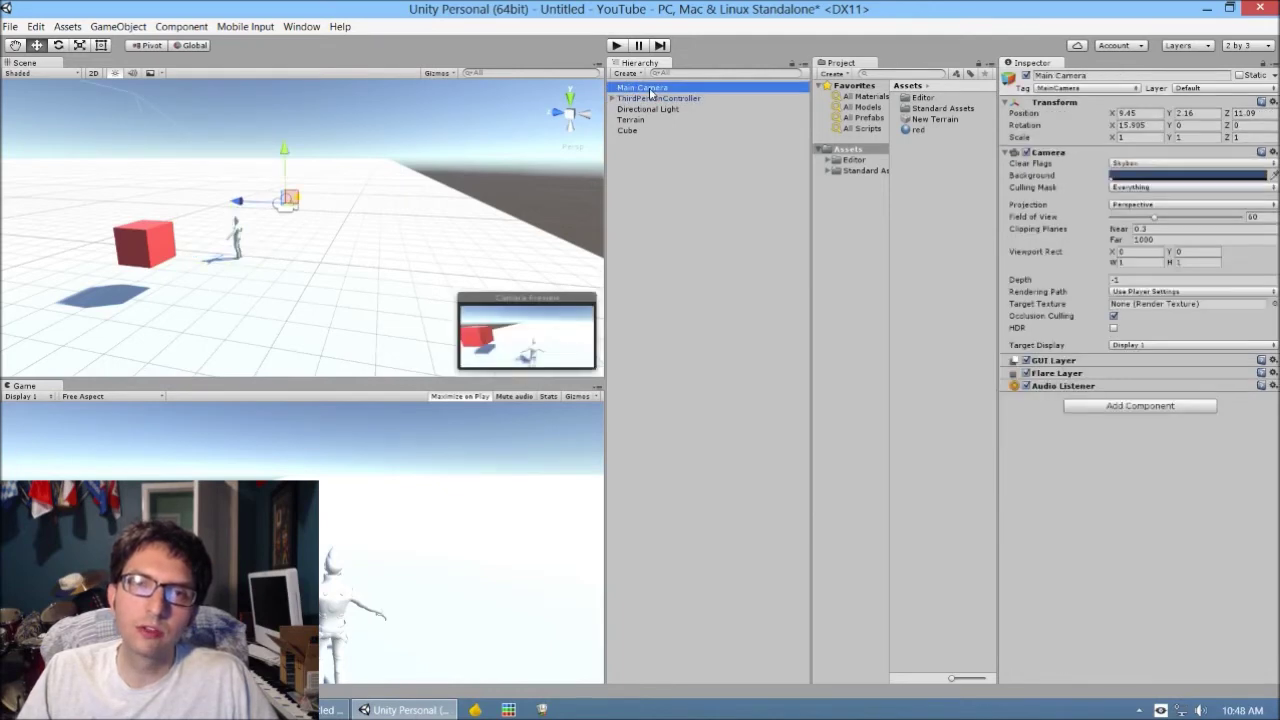
pyautogui.moveTo(650, 92)
pyautogui.mouseDown()
pyautogui.moveTo(676, 113)
pyautogui.moveTo(673, 98)
pyautogui.moveTo(674, 114)
pyautogui.moveTo(676, 100)
pyautogui.moveTo(676, 118)
pyautogui.moveTo(672, 104)
pyautogui.mouseUp()
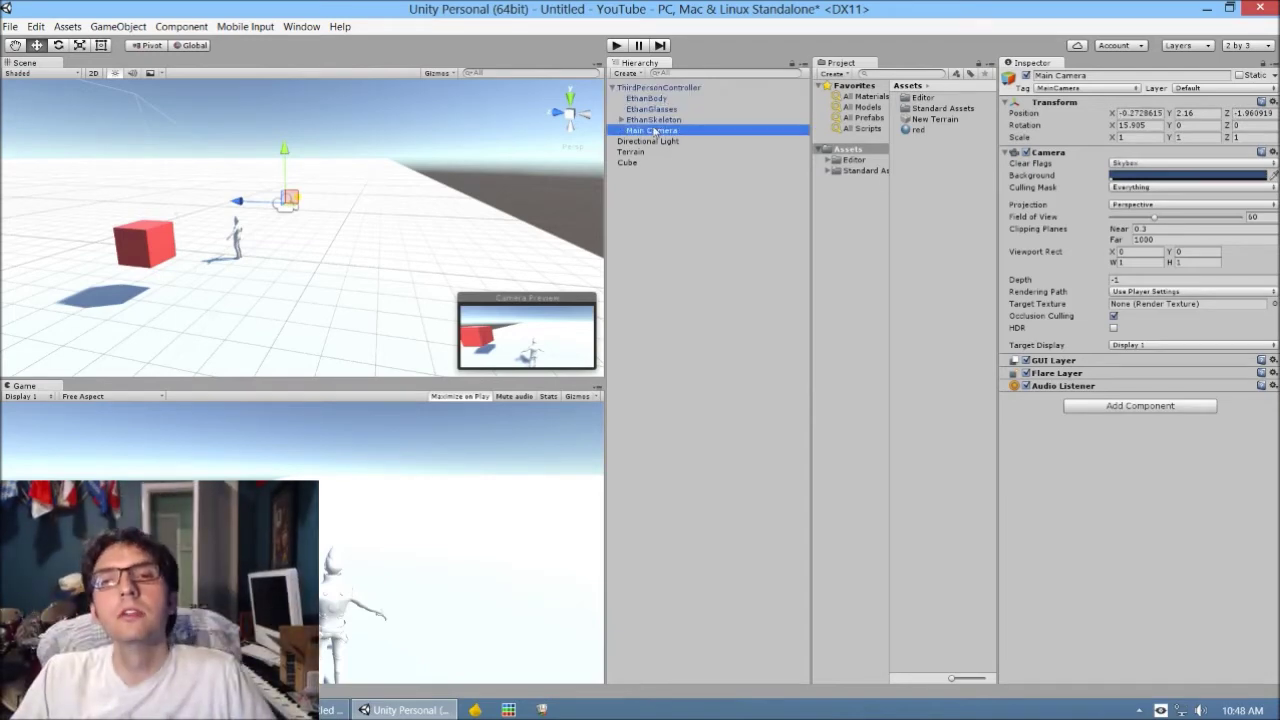
# Play test the scene and turn the character around the terrain to check the following camera, ending up facing the cube
pyautogui.click(616, 45)
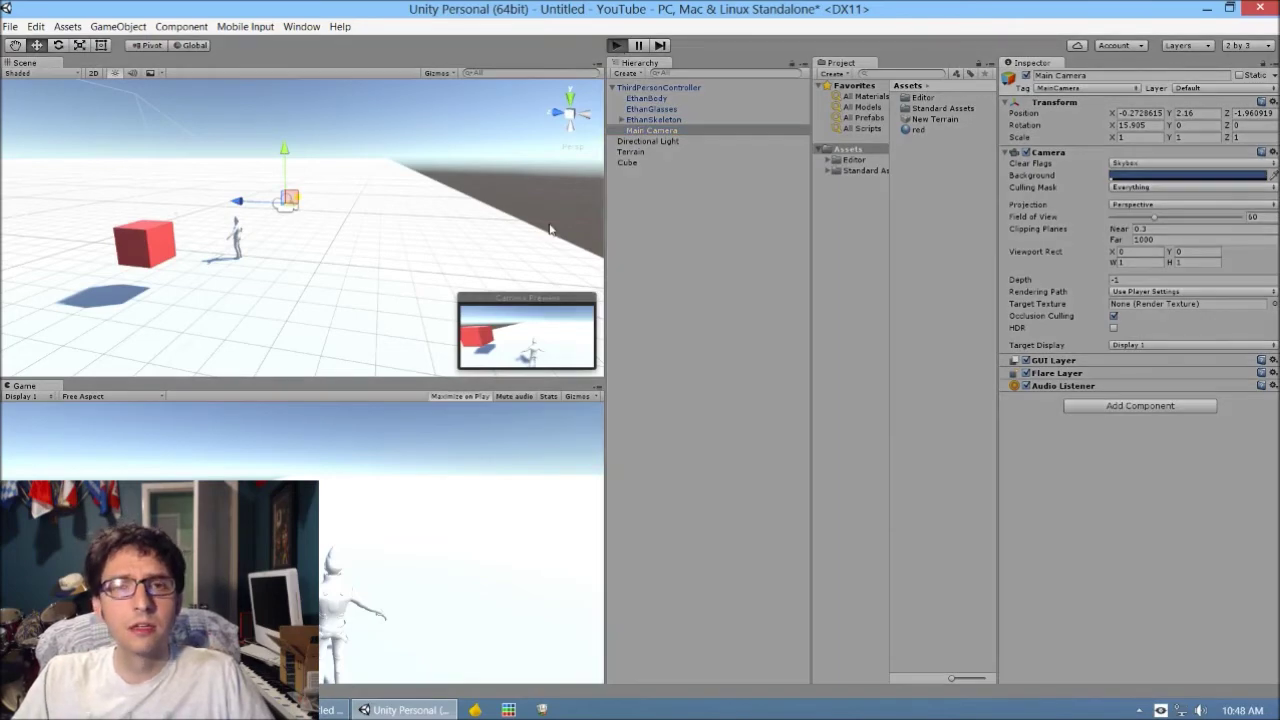
pyautogui.press('a')
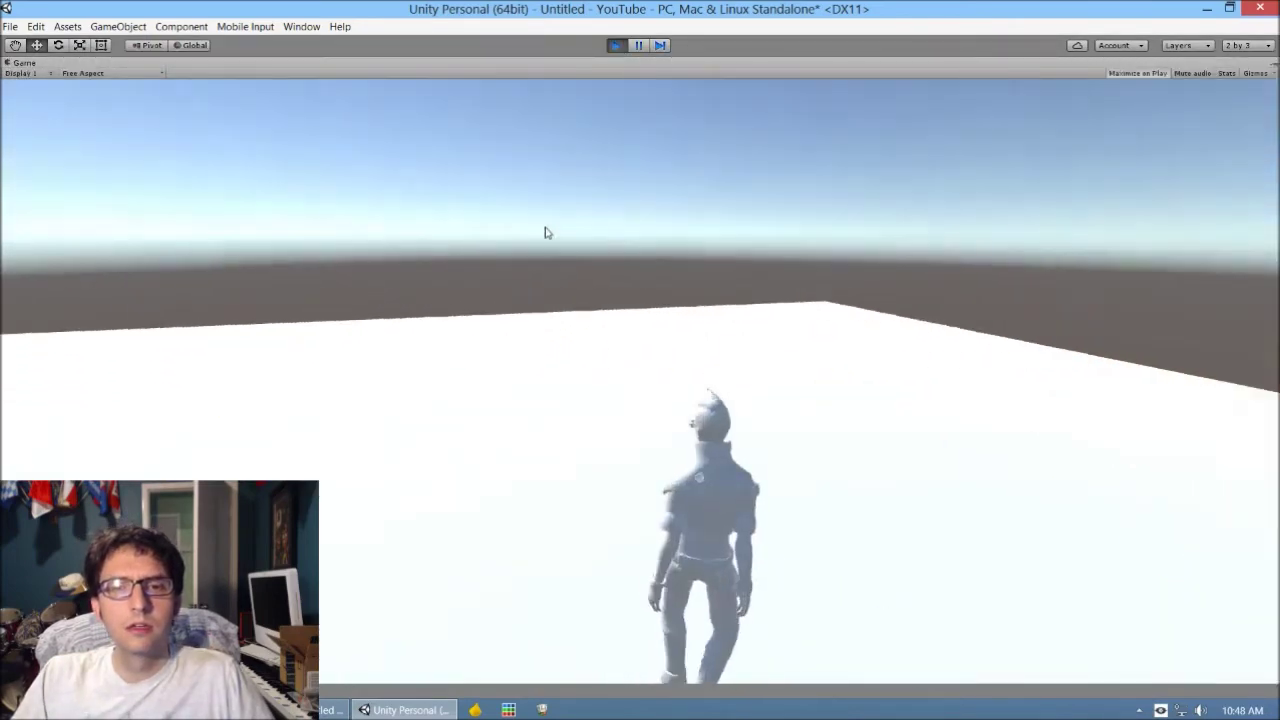
pyautogui.press('d')
pyautogui.press('w')
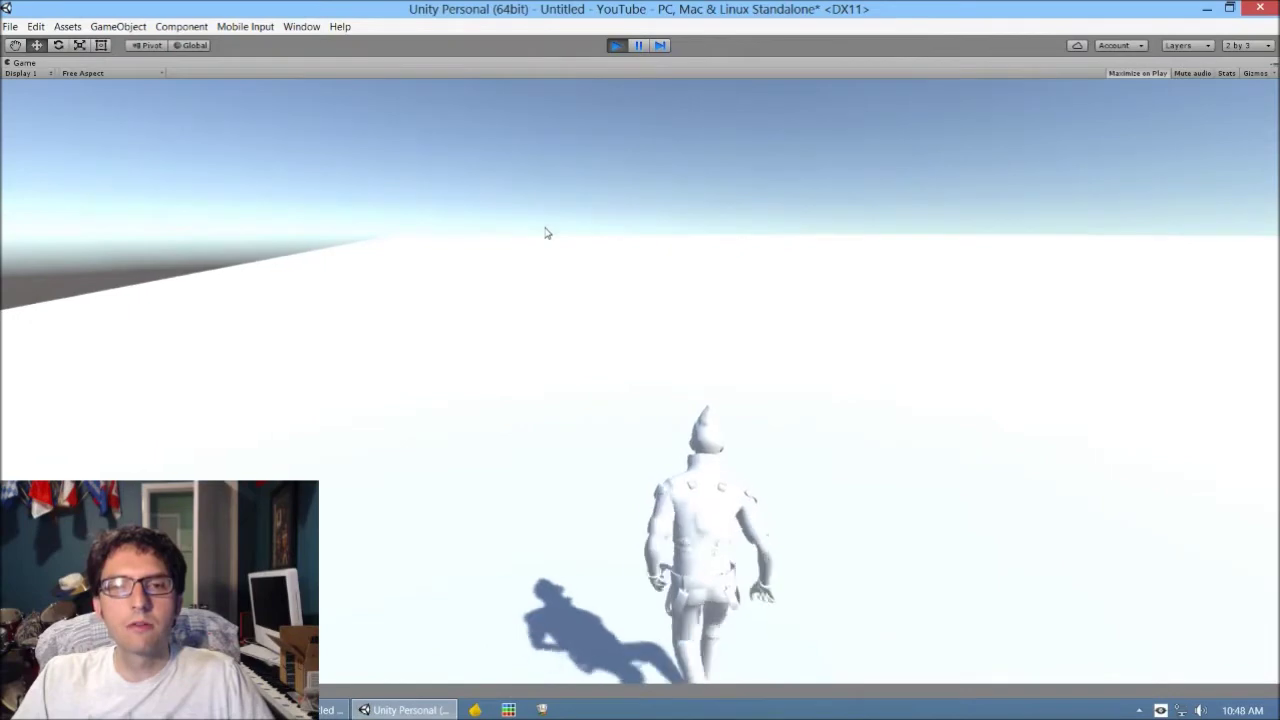
pyautogui.press('a')
pyautogui.press('d')
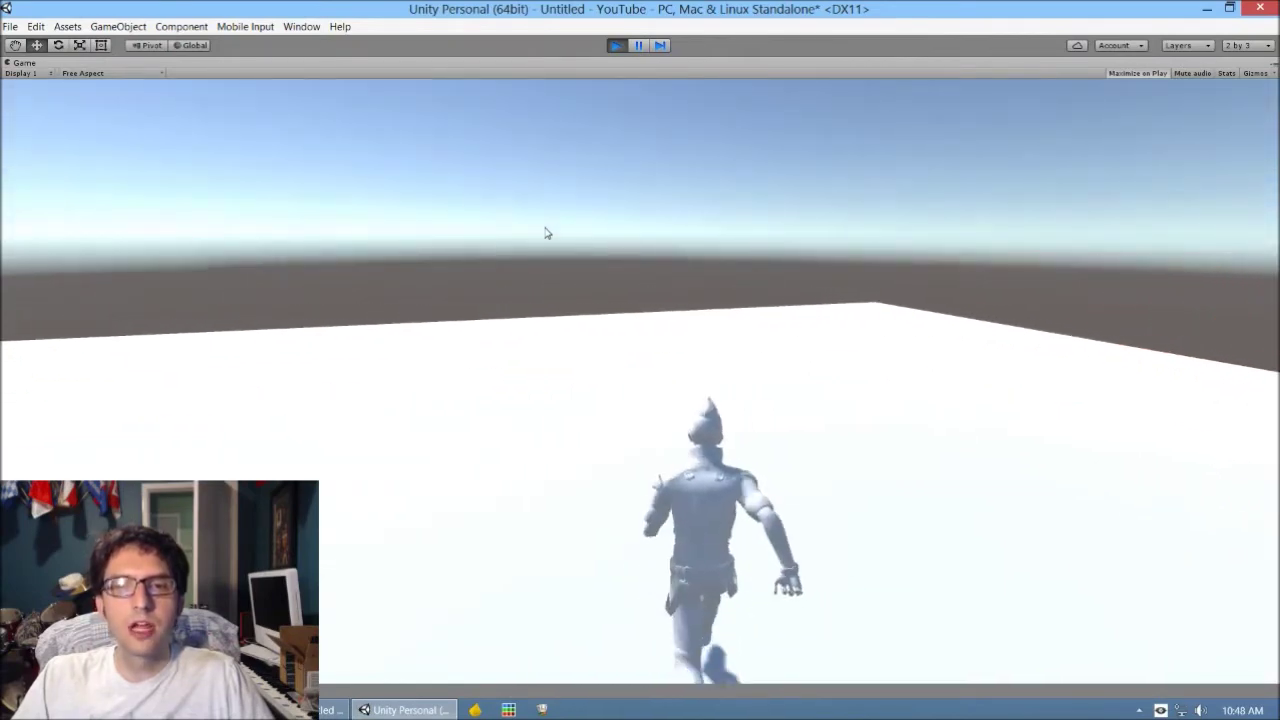
pyautogui.press('a')
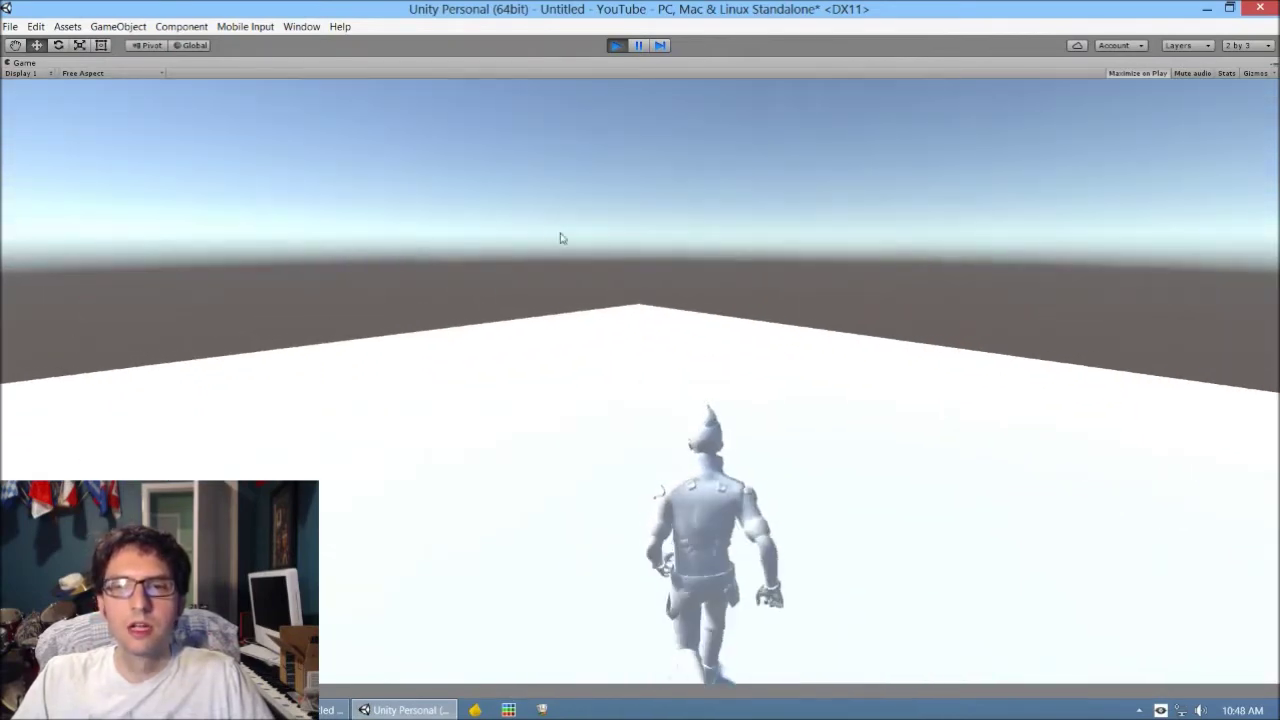
pyautogui.press('d')
pyautogui.press('a')
pyautogui.press('d')
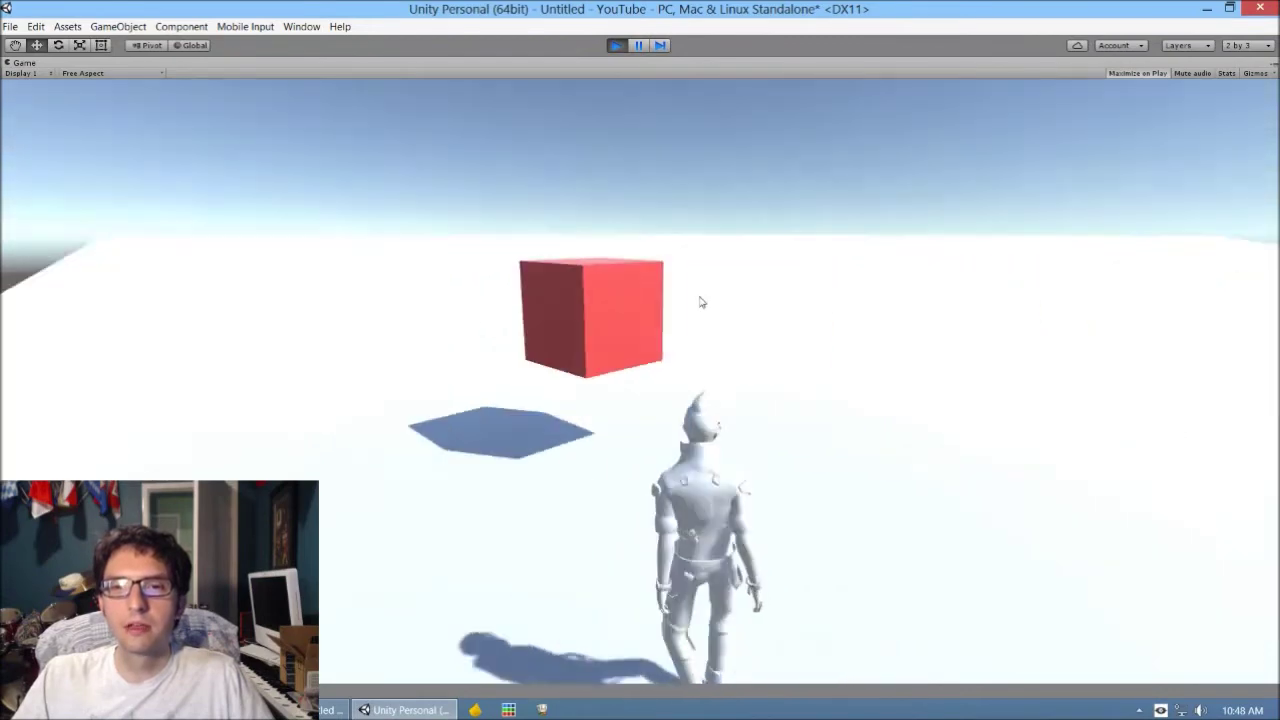
# Run the character into the floating red cube and jump against it to test how it gets knocked around
pyautogui.press('a')
pyautogui.press('w')
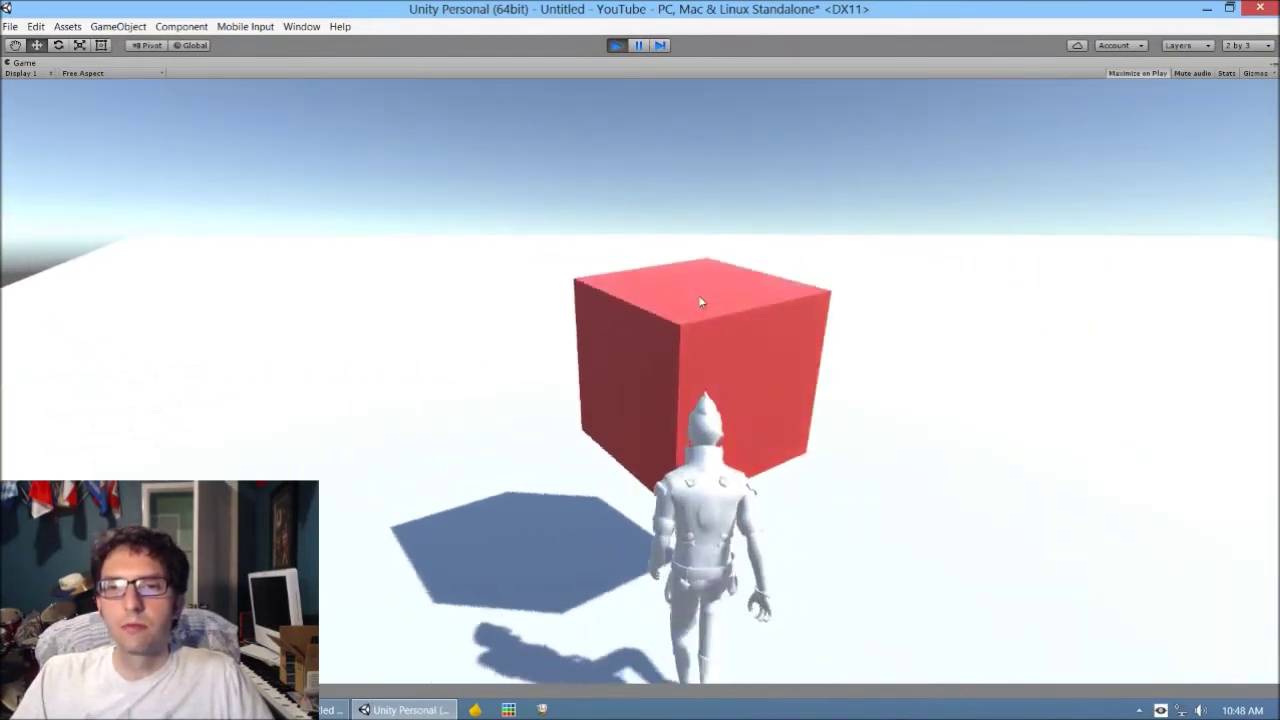
pyautogui.press('d')
pyautogui.press('a')
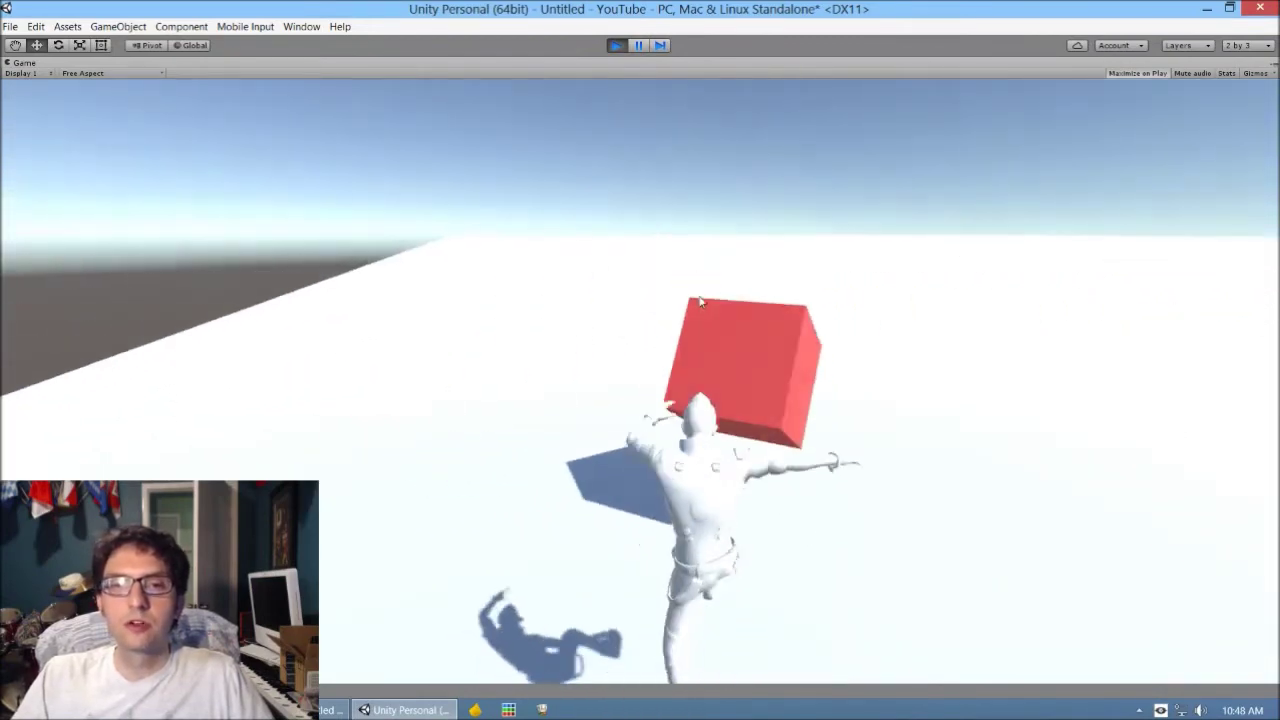
pyautogui.press('d')
pyautogui.press('w')
pyautogui.press('space')
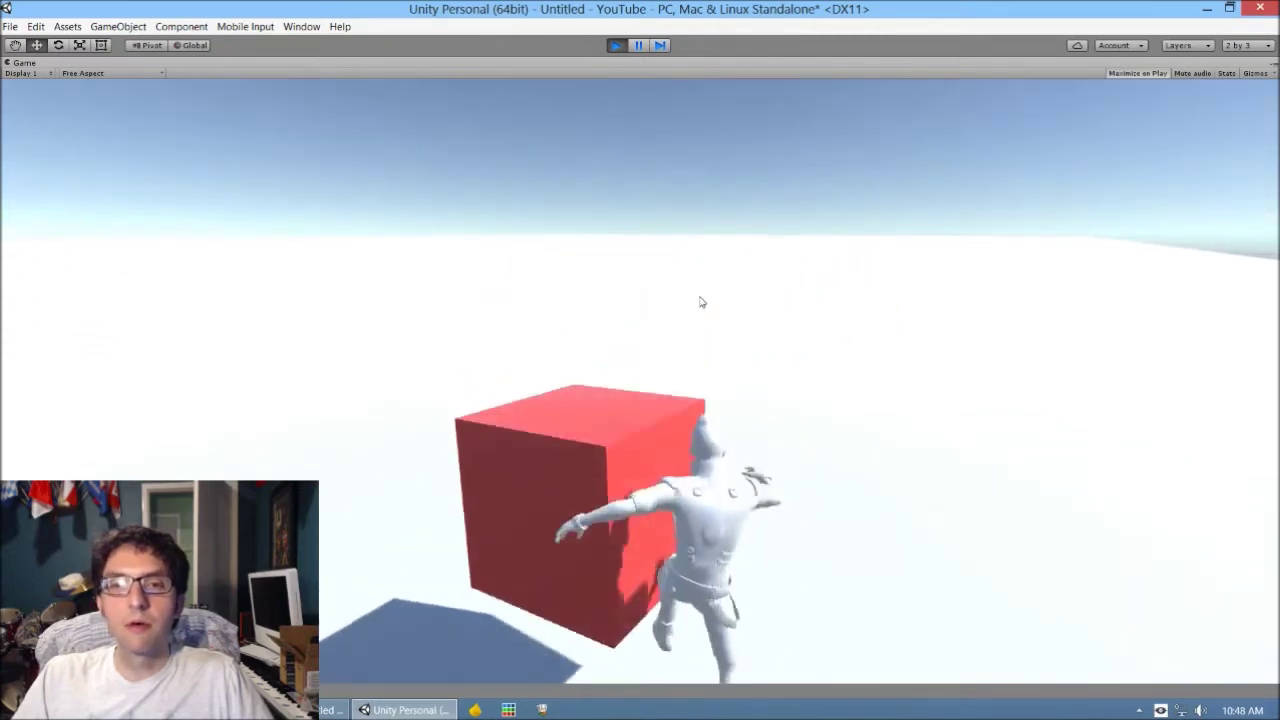
# Steer the character after the drifting cube to check the following camera, then stop the play test
pyautogui.press('a')
pyautogui.press('a')
pyautogui.press('d')
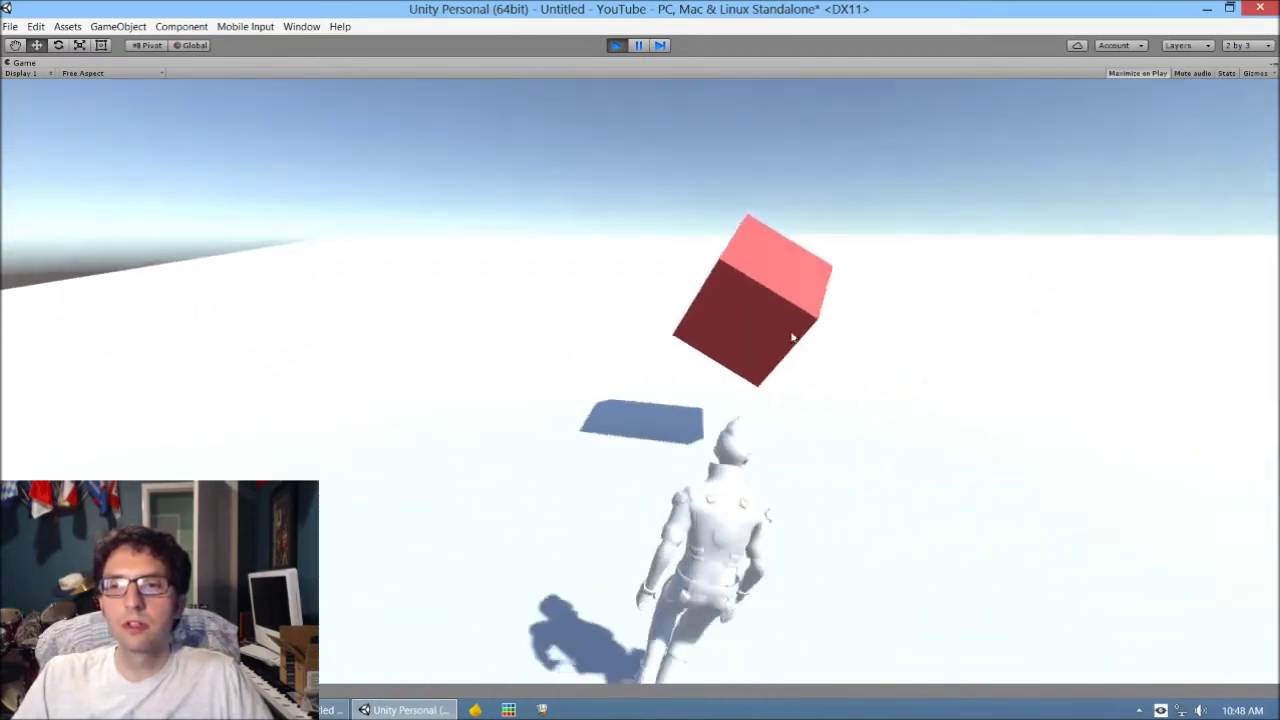
pyautogui.press('a')
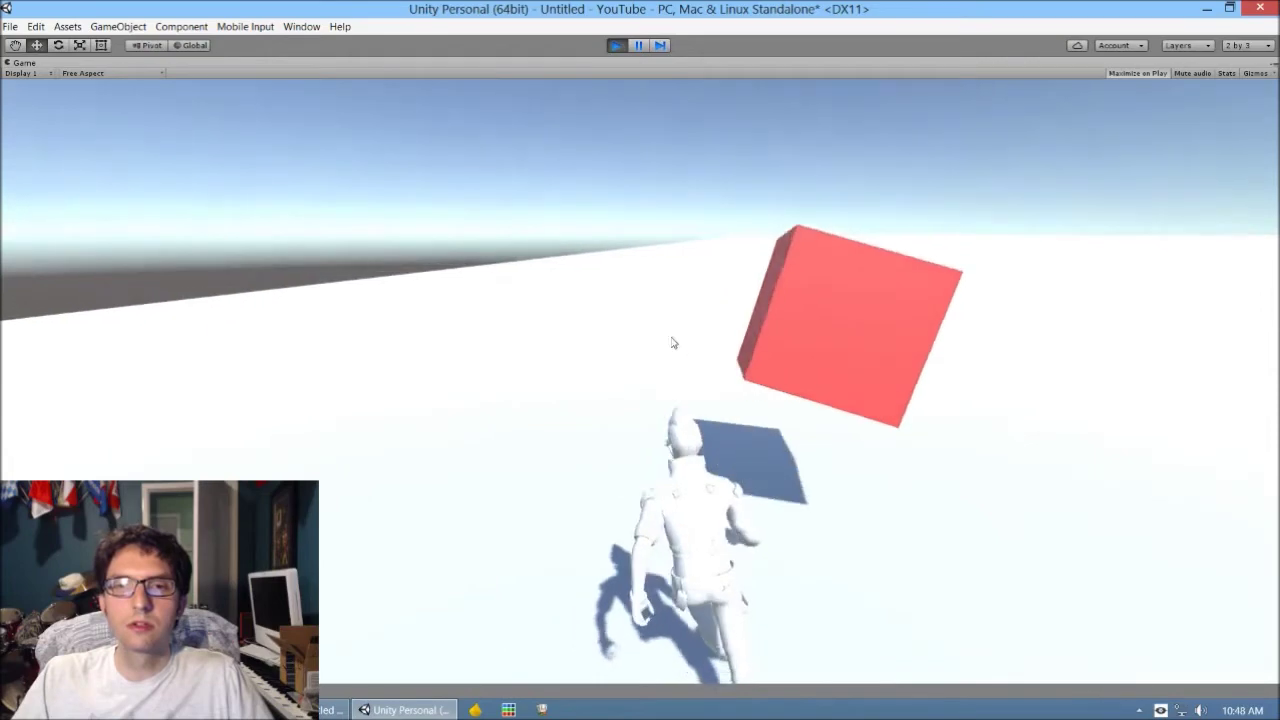
pyautogui.press('d')
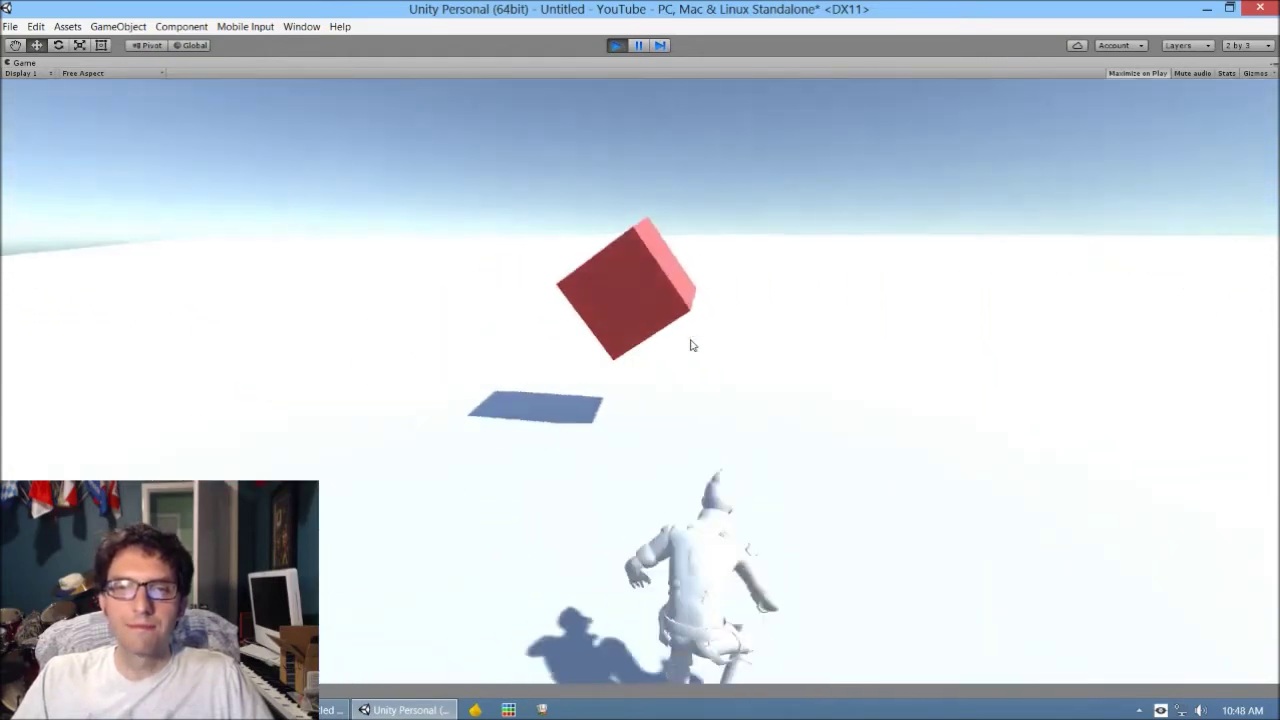
pyautogui.click(616, 45)
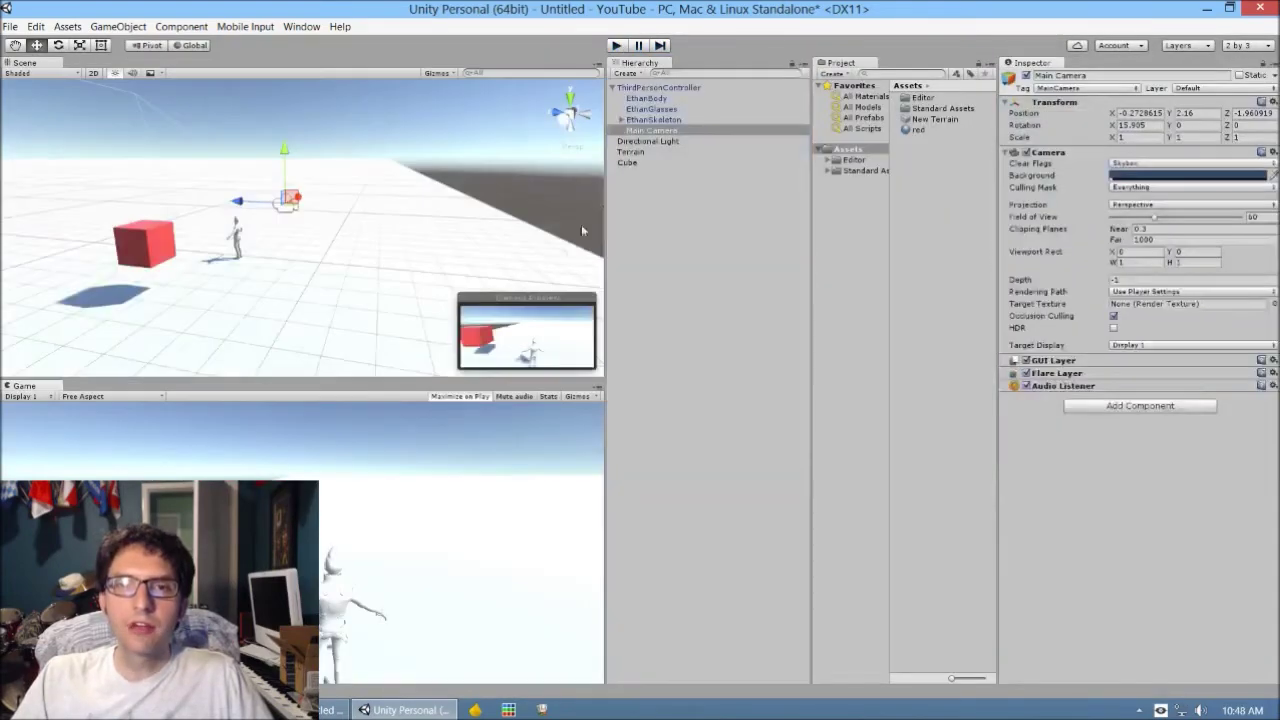
# Turn on Use Gravity in the red cube's Rigidbody
pyautogui.moveTo(357, 194); pyautogui.dragTo(160, 252, button='right')
pyautogui.click(478, 170)
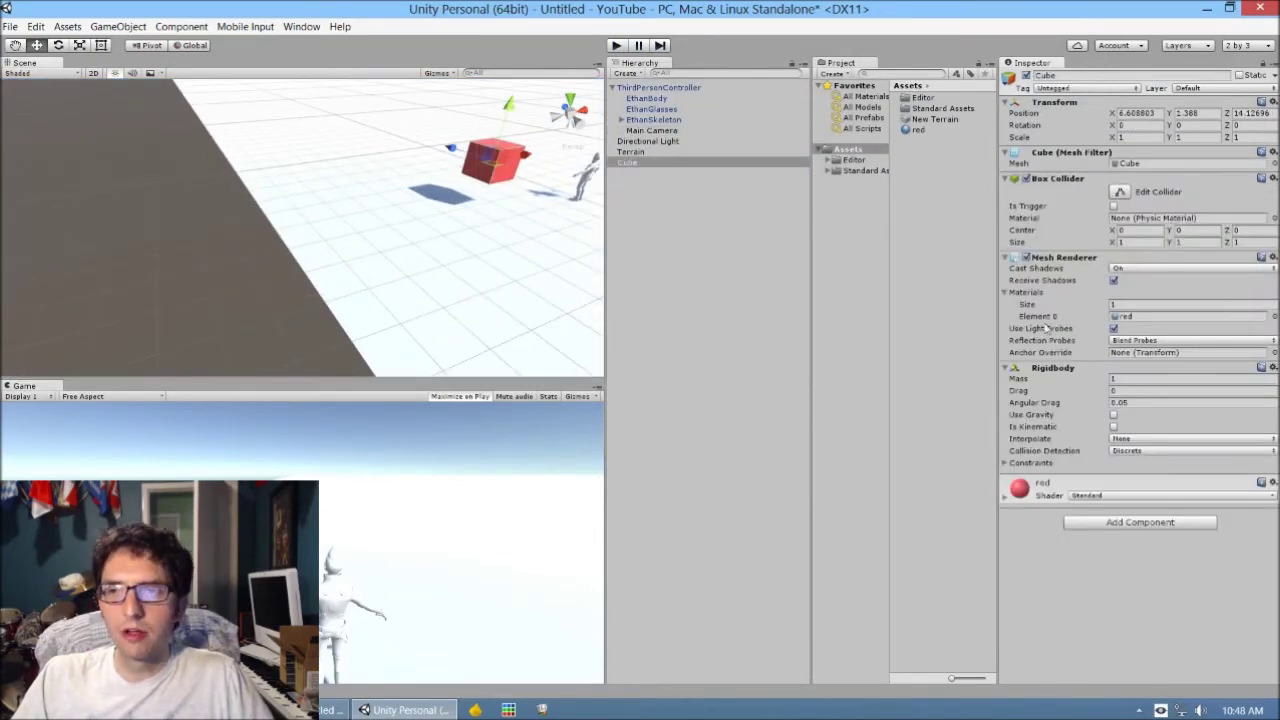
pyautogui.click(1114, 415)
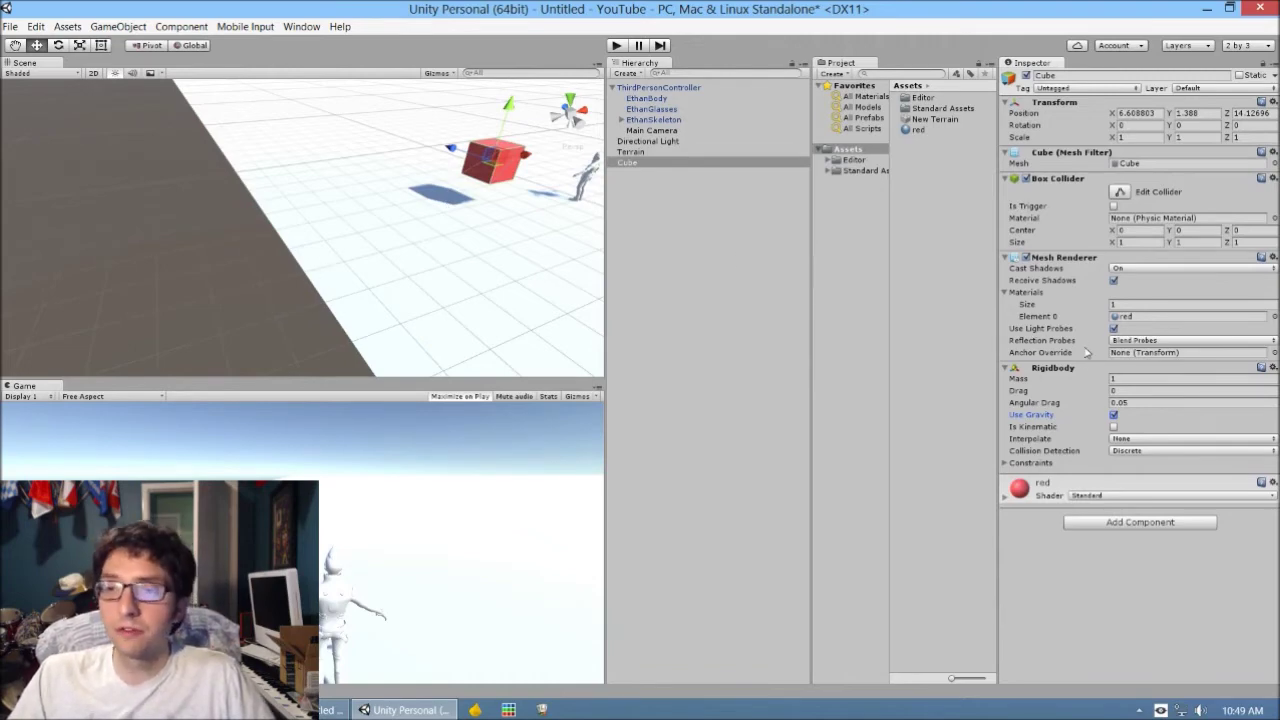
# Remove the Box Collider component from the cube
pyautogui.press('f')
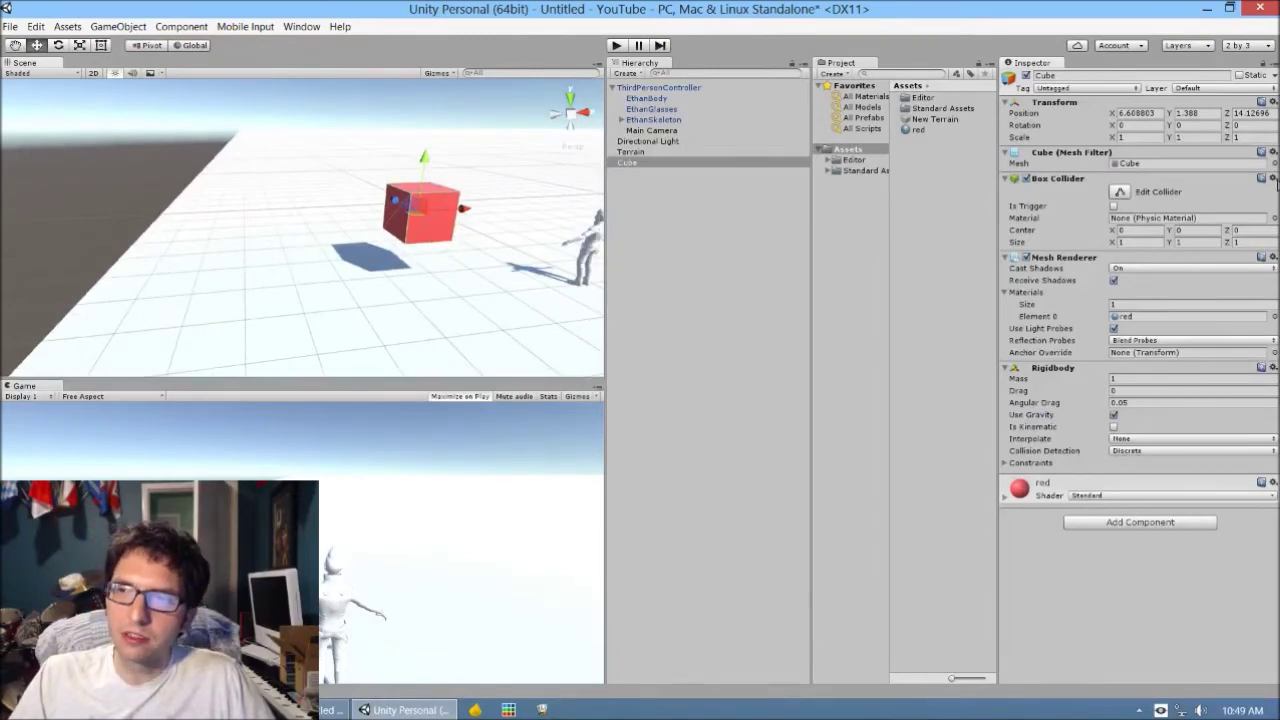
pyautogui.click(1273, 179)
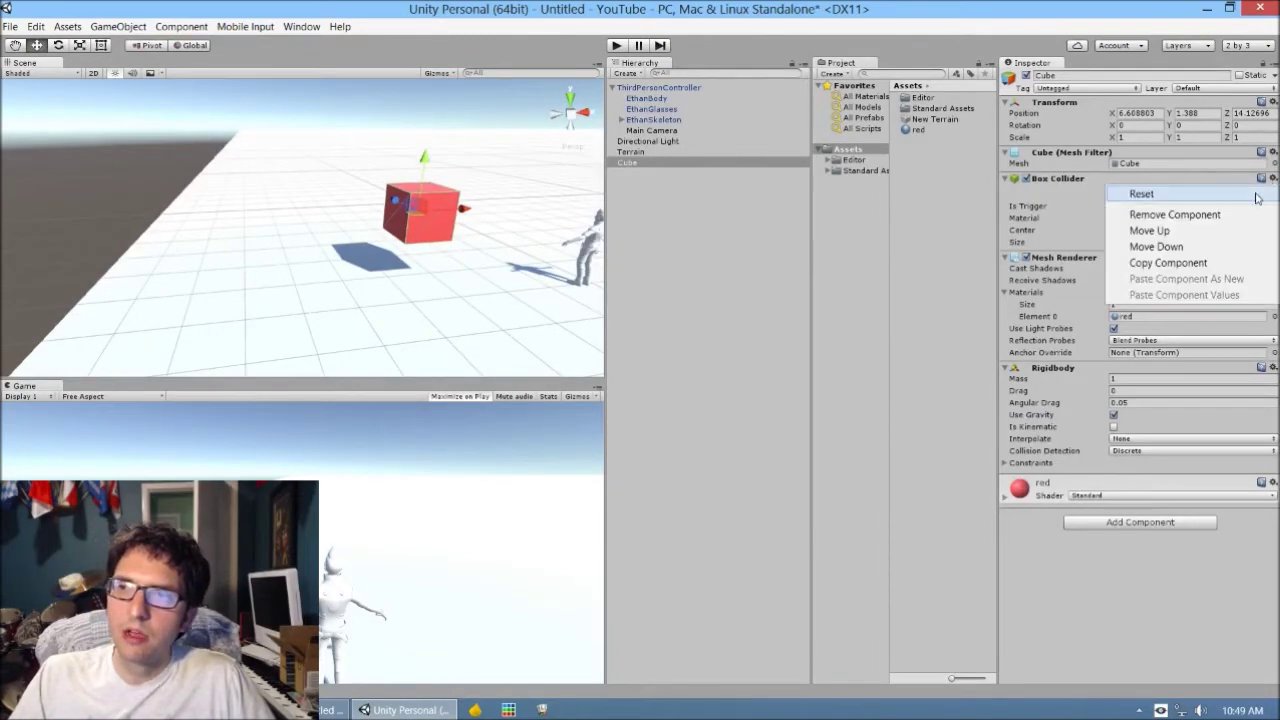
pyautogui.click(1248, 218)
# Create a new C# script named sp as a component on the cube
pyautogui.click(1151, 446)
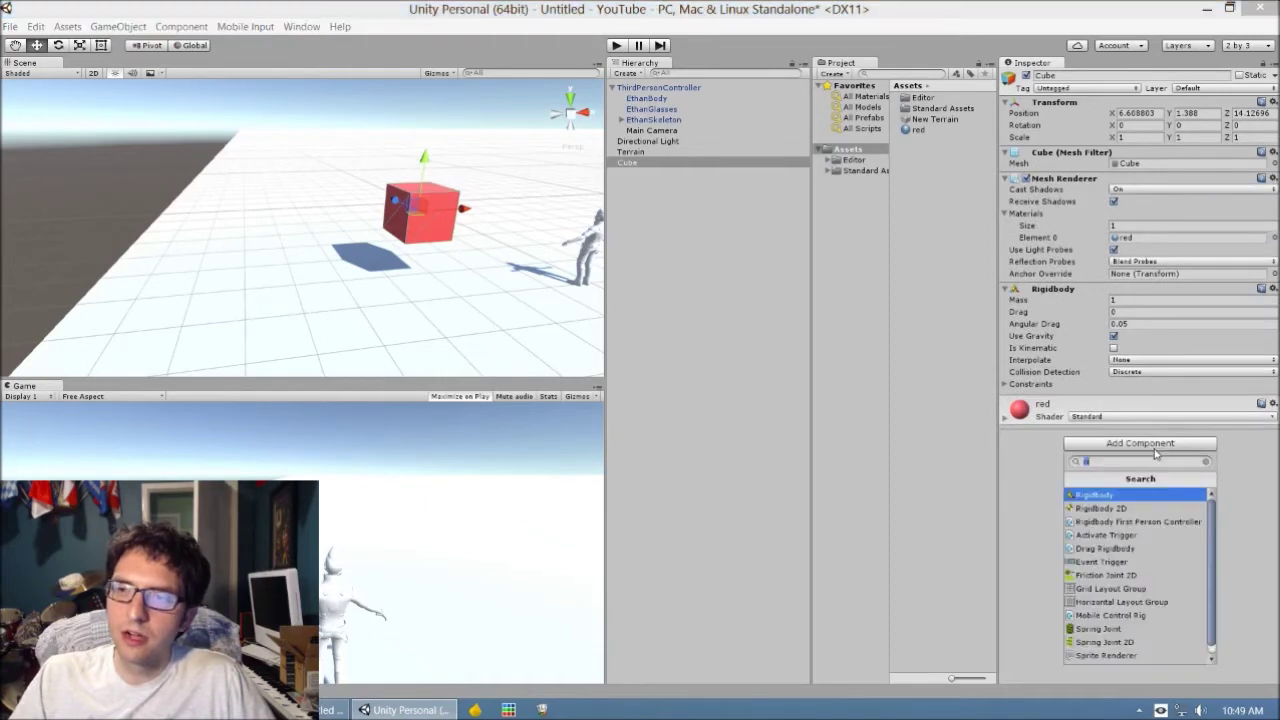
pyautogui.write('sp')
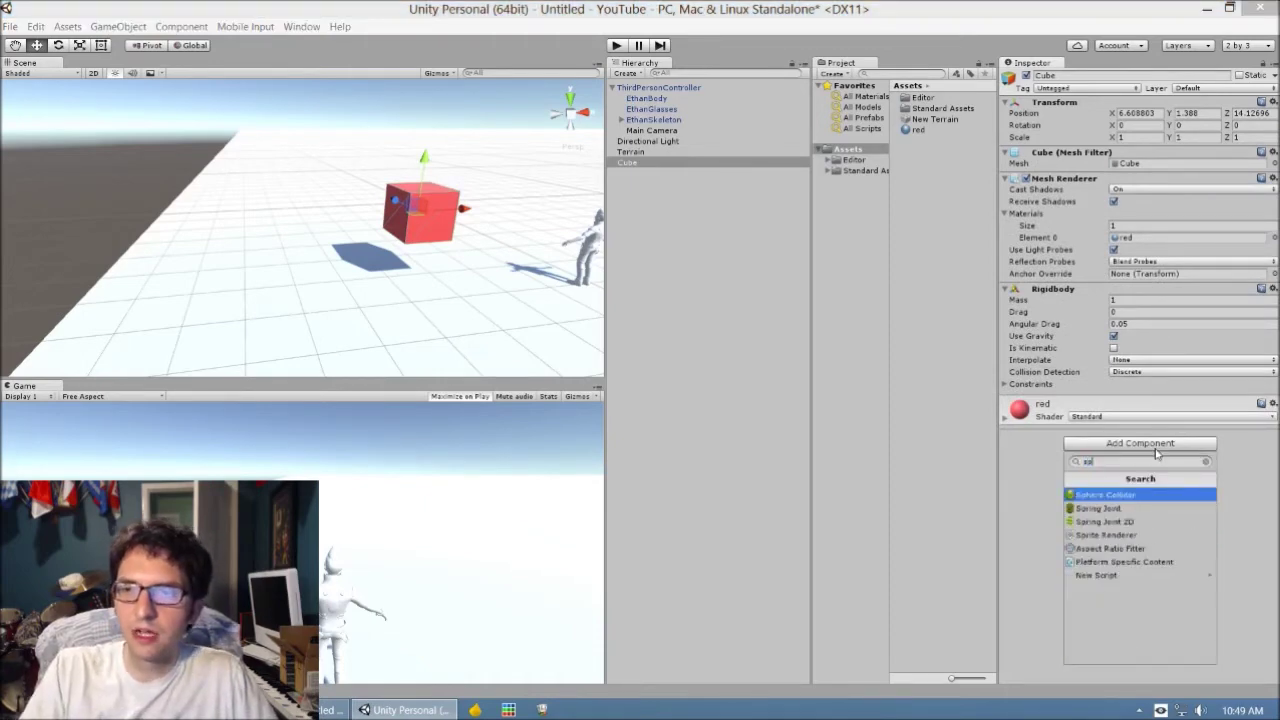
pyautogui.write('\\')
pyautogui.press('Return')
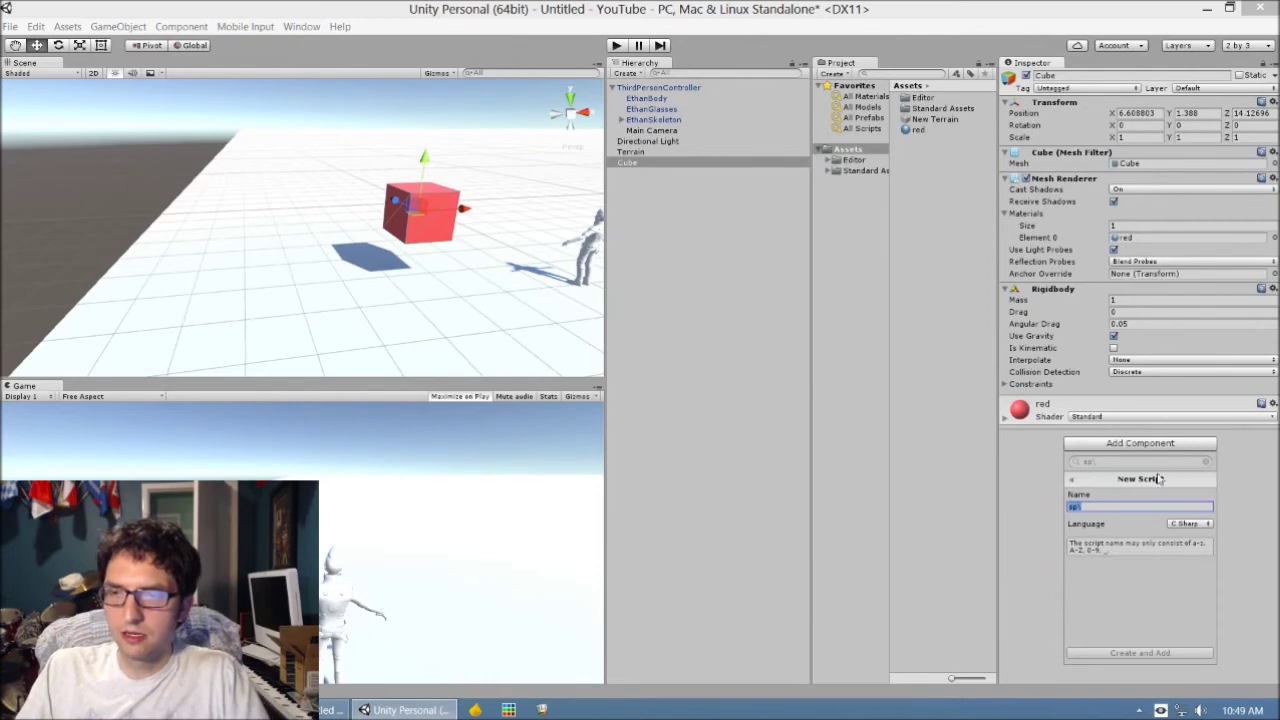
pyautogui.click(1156, 507)
pyautogui.press('BackSpace')
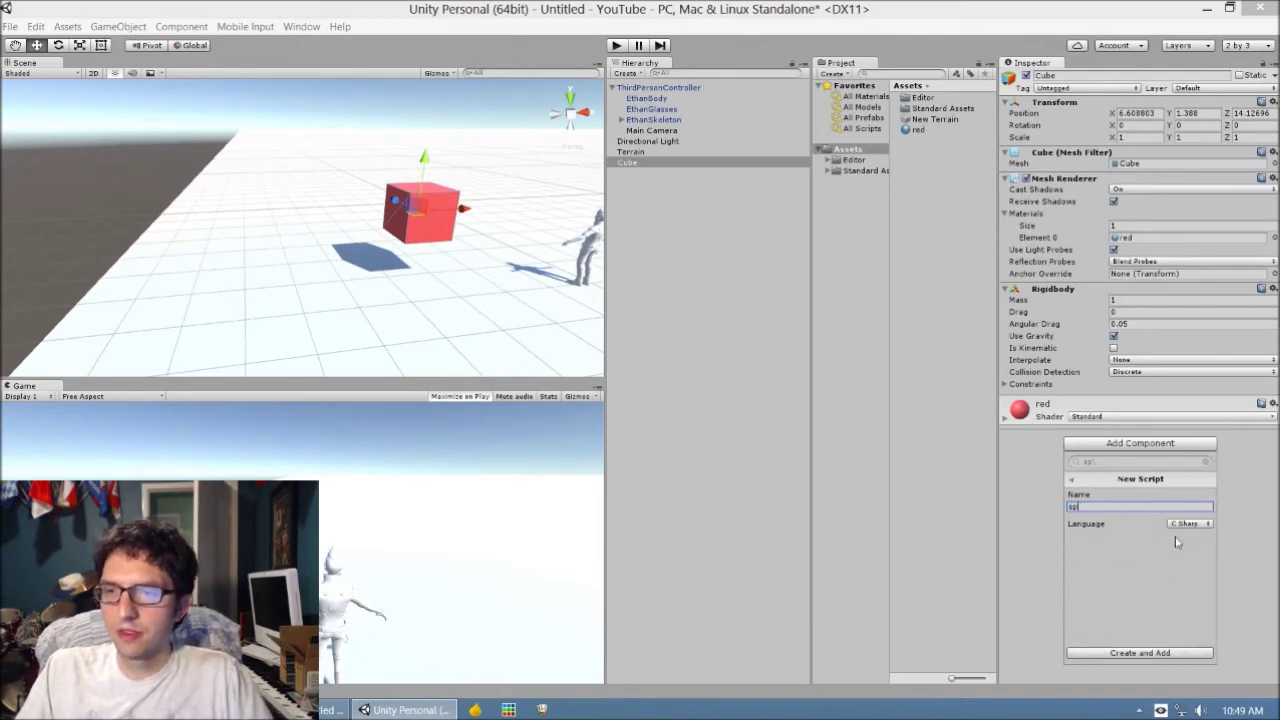
pyautogui.click(1160, 656)
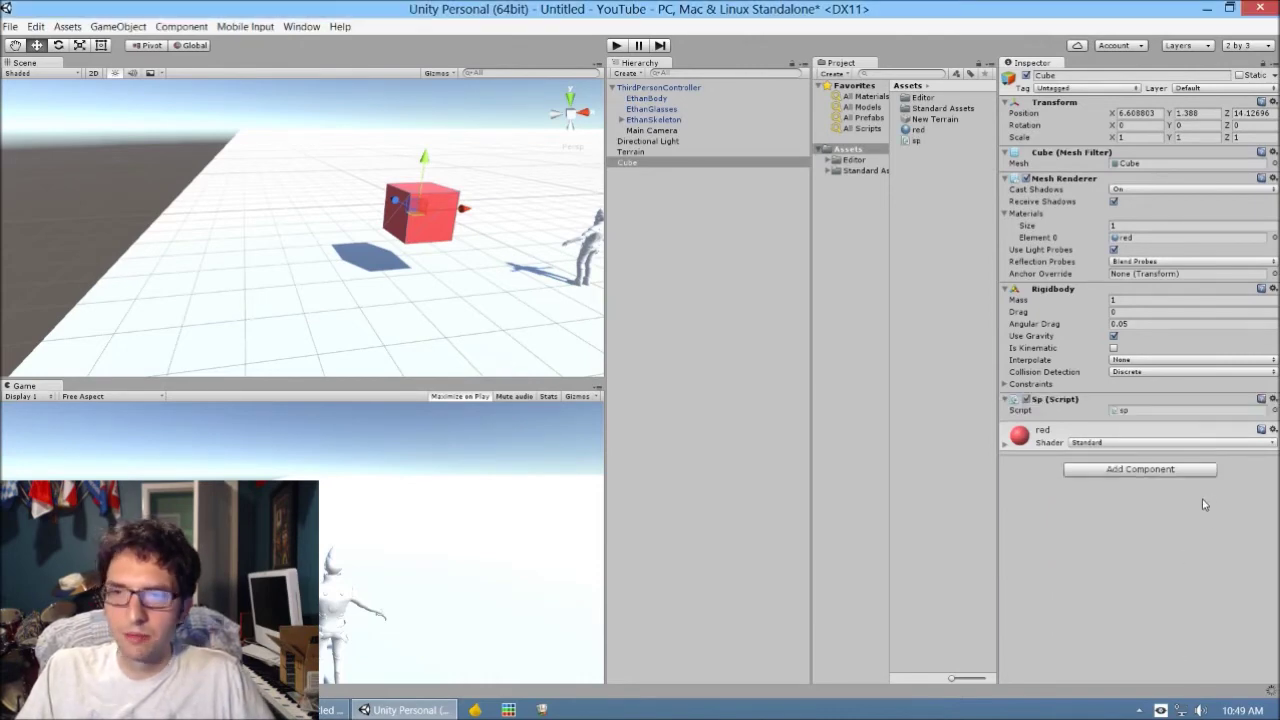
# Remove the sp script component from the cube and delete the sp.cs asset from the project
pyautogui.click(1272, 399)
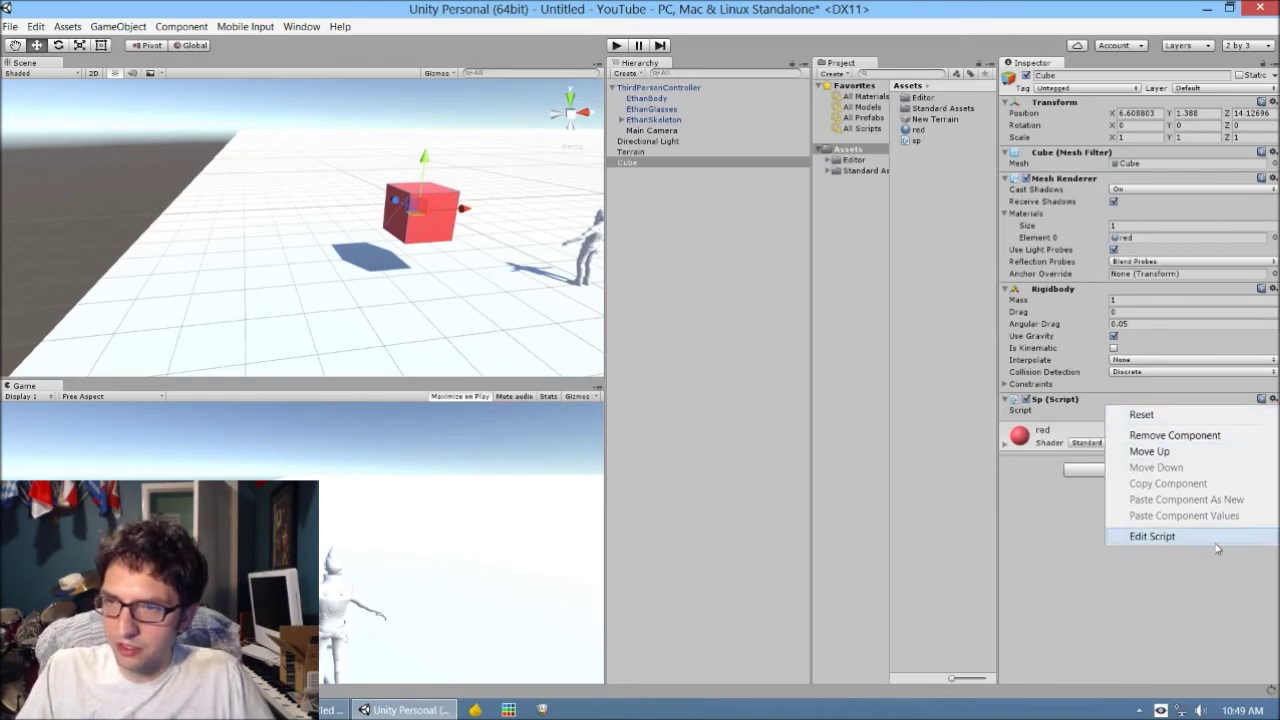
pyautogui.click(1175, 435)
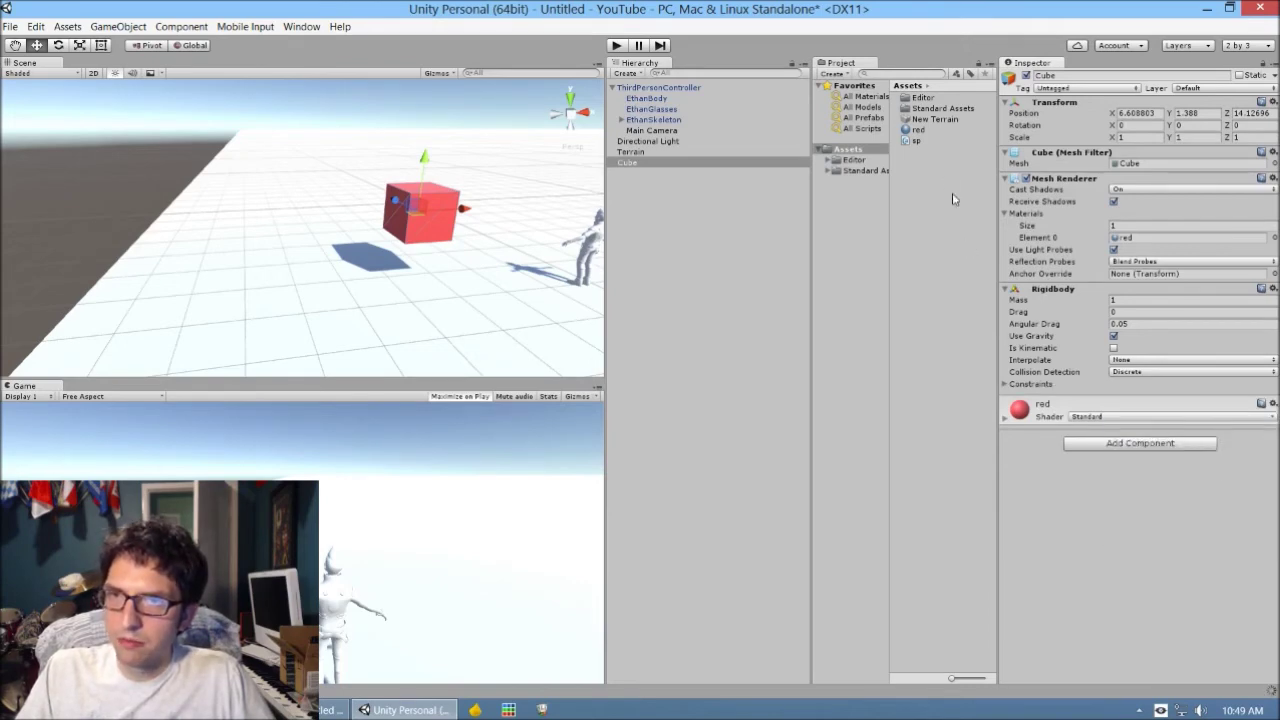
pyautogui.click(933, 145)
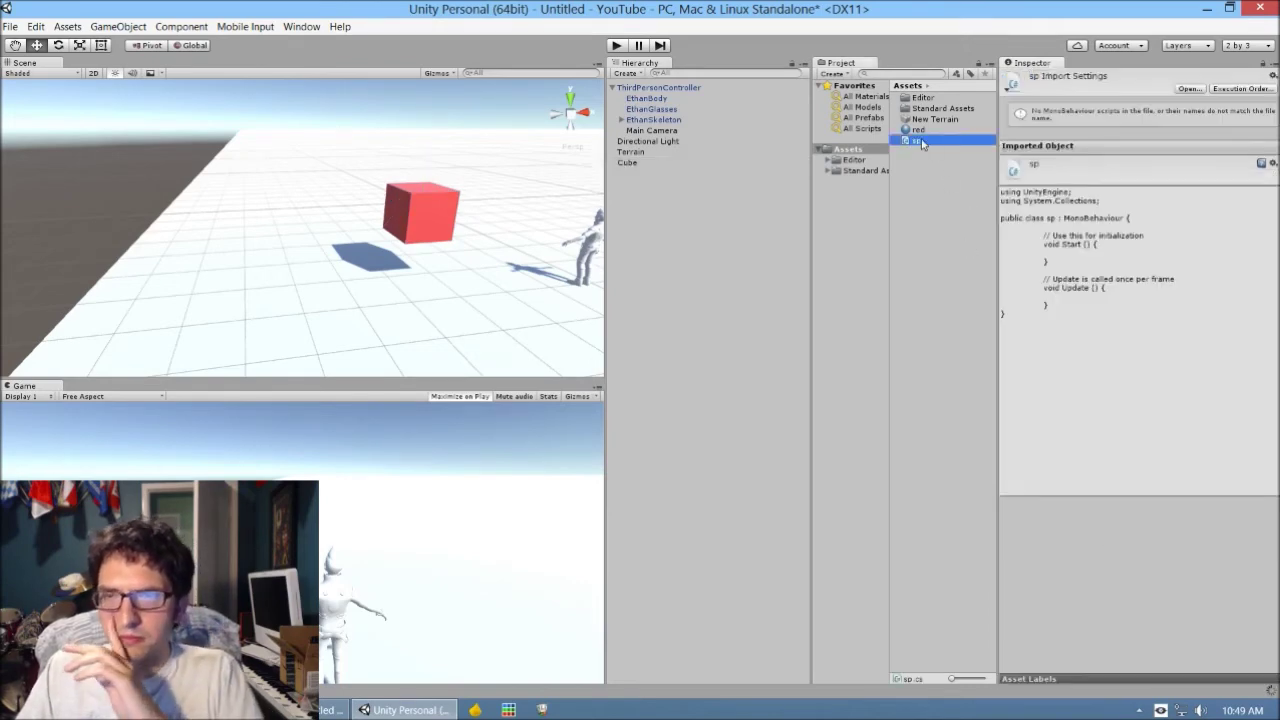
pyautogui.press('Delete')
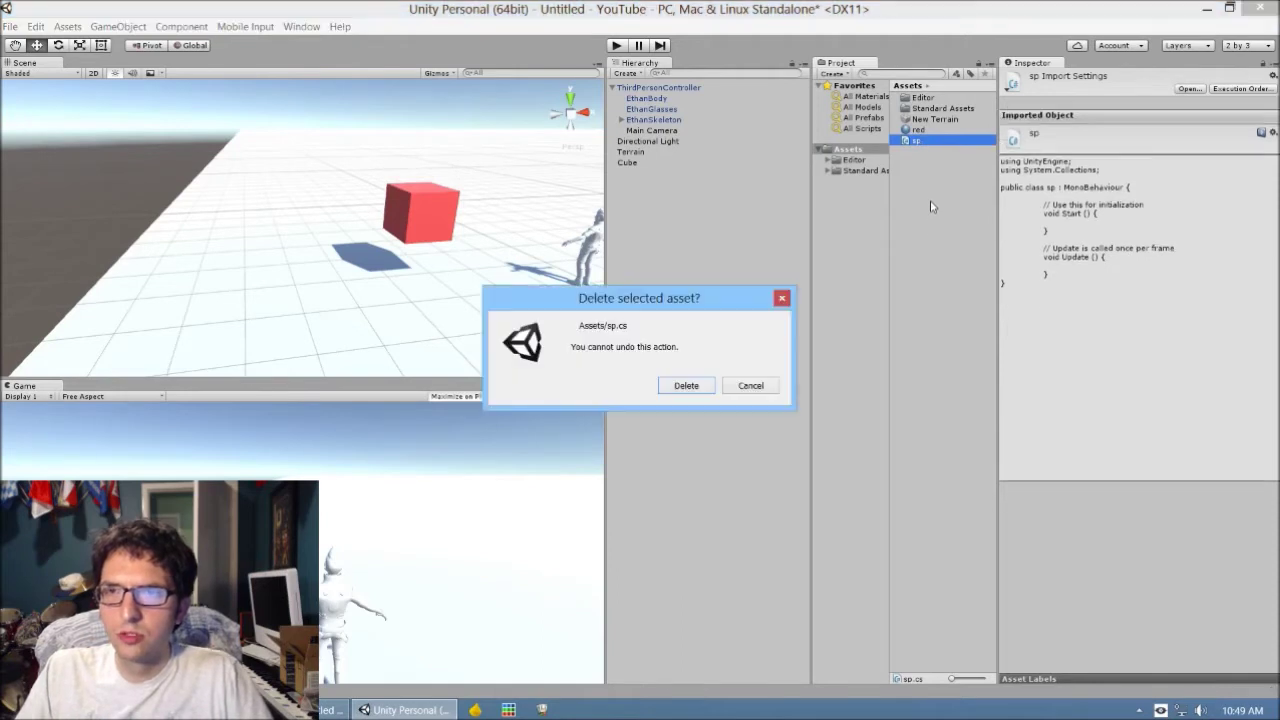
pyautogui.click(686, 385)
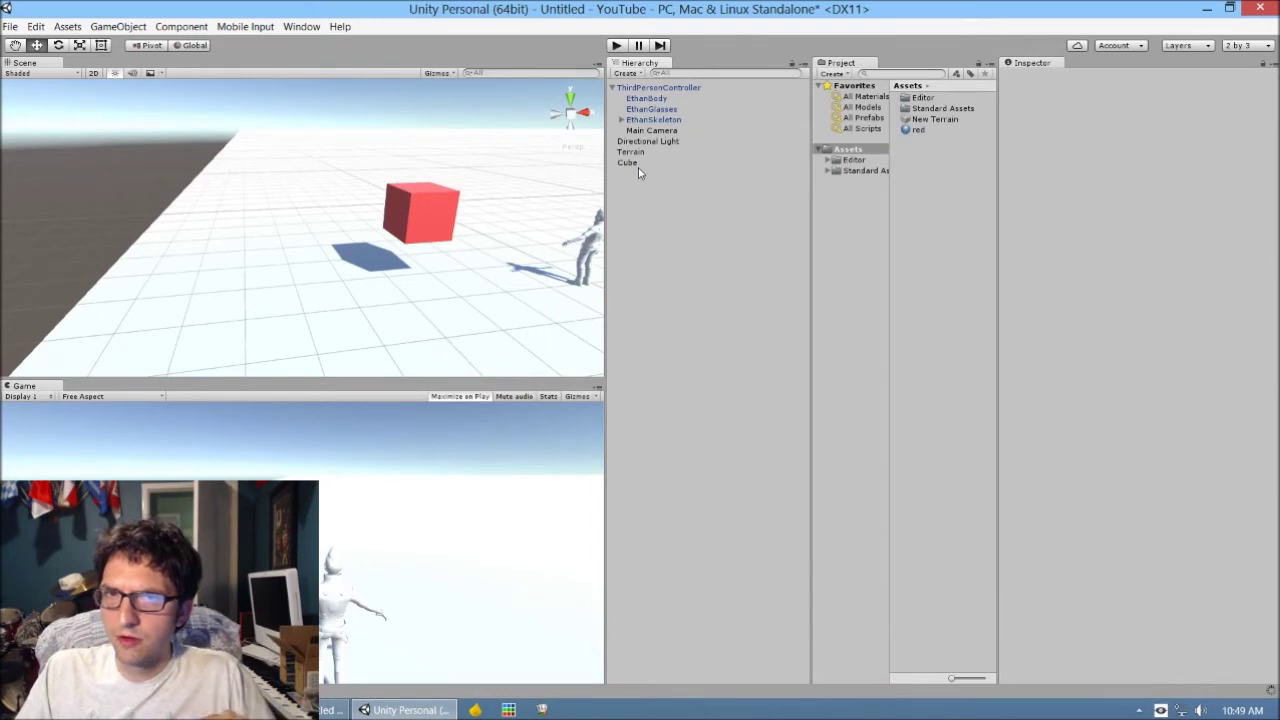
# Add a Box Collider component back to the cube
pyautogui.click(635, 165)
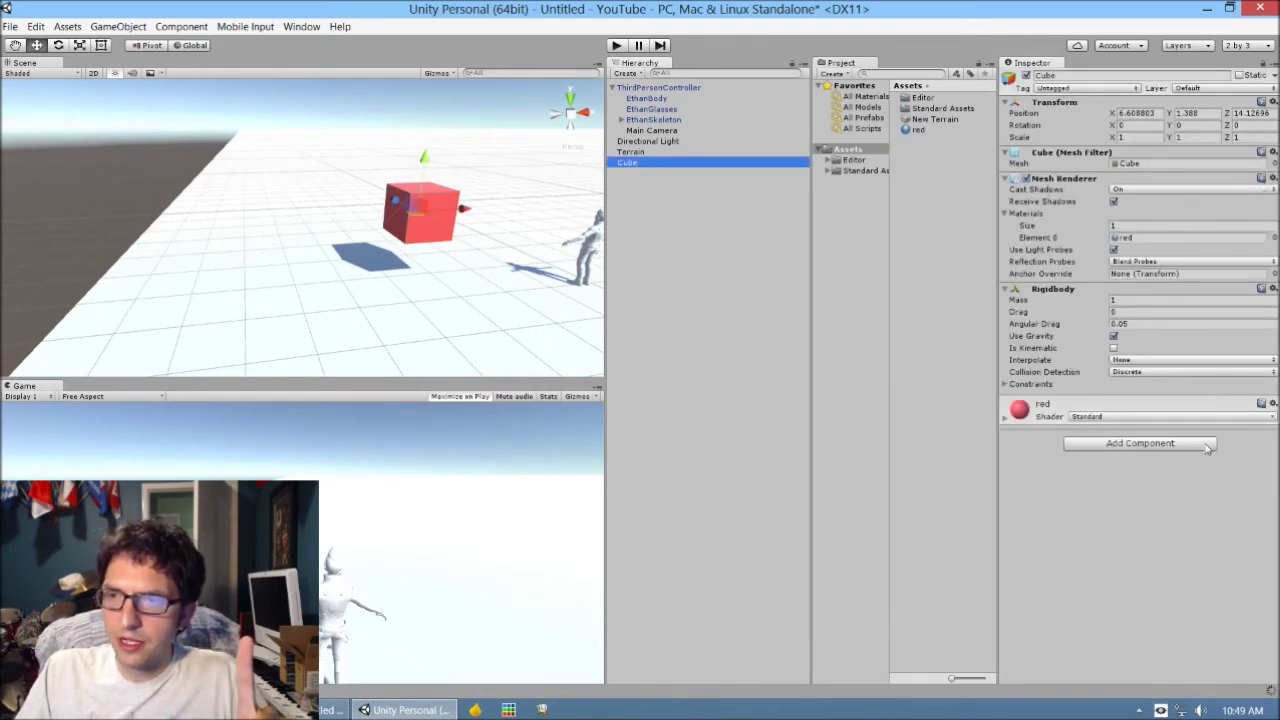
pyautogui.click(1163, 452)
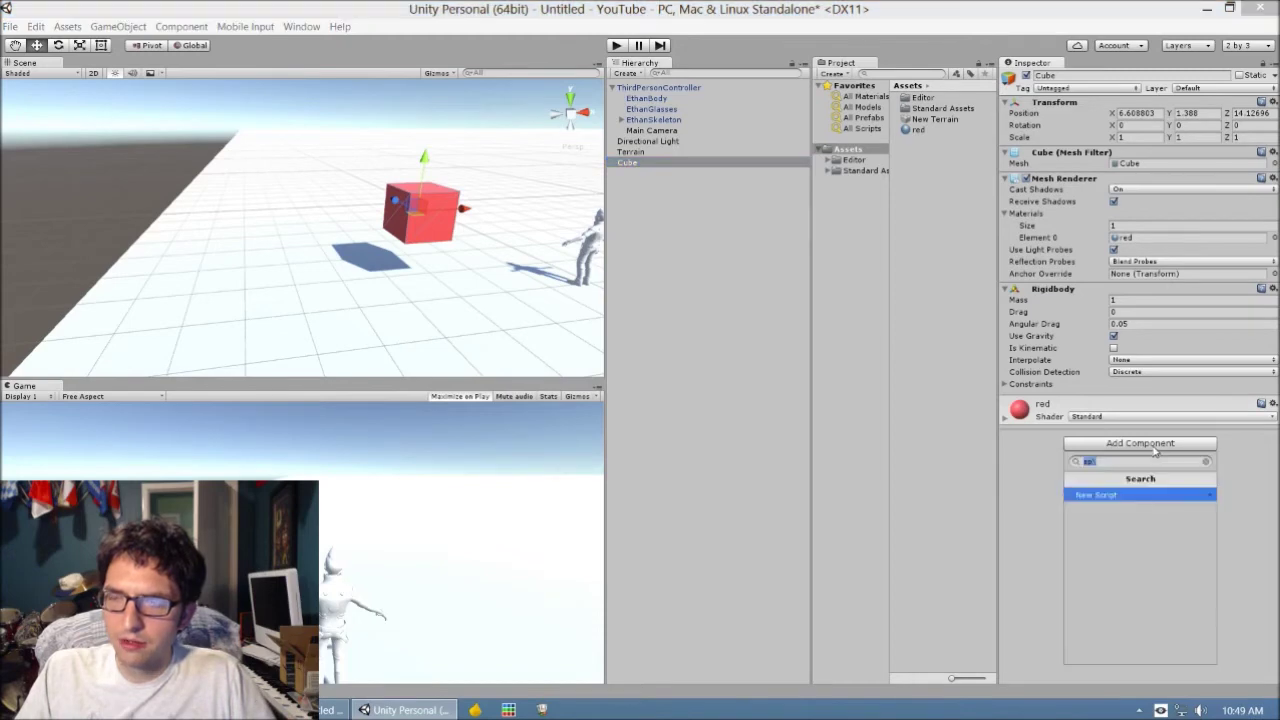
pyautogui.write('bo')
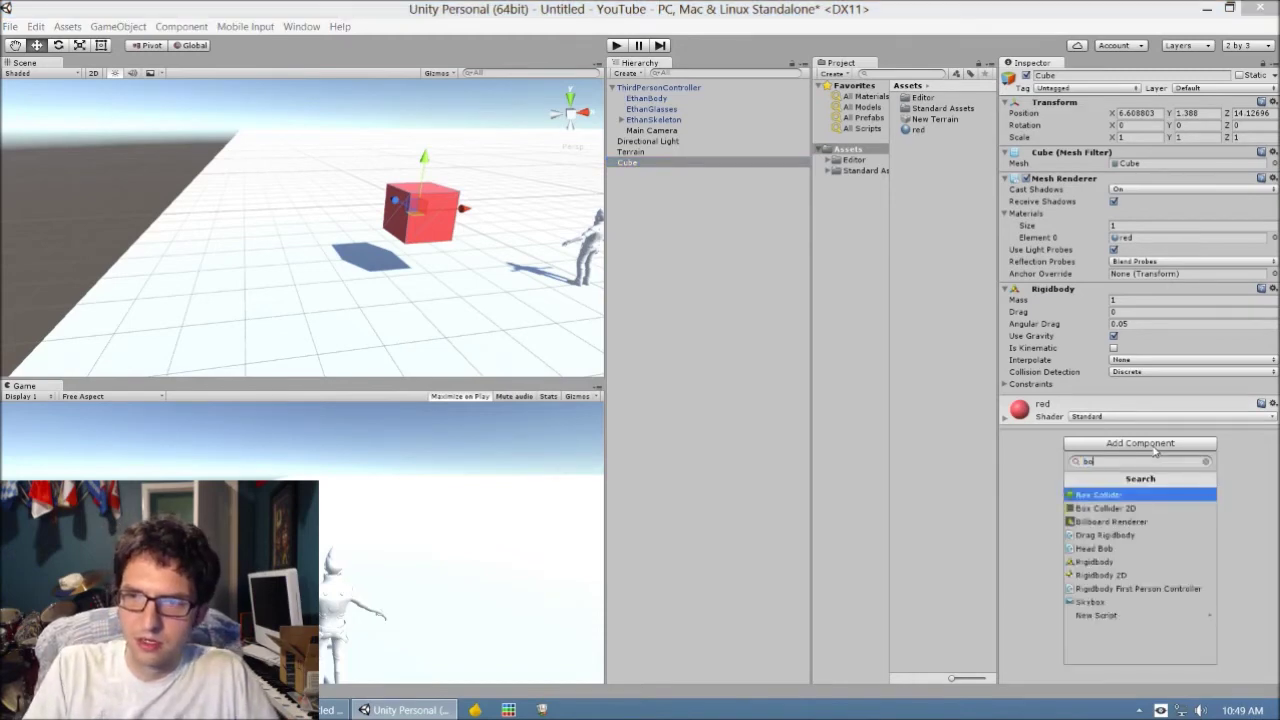
pyautogui.press('Return')
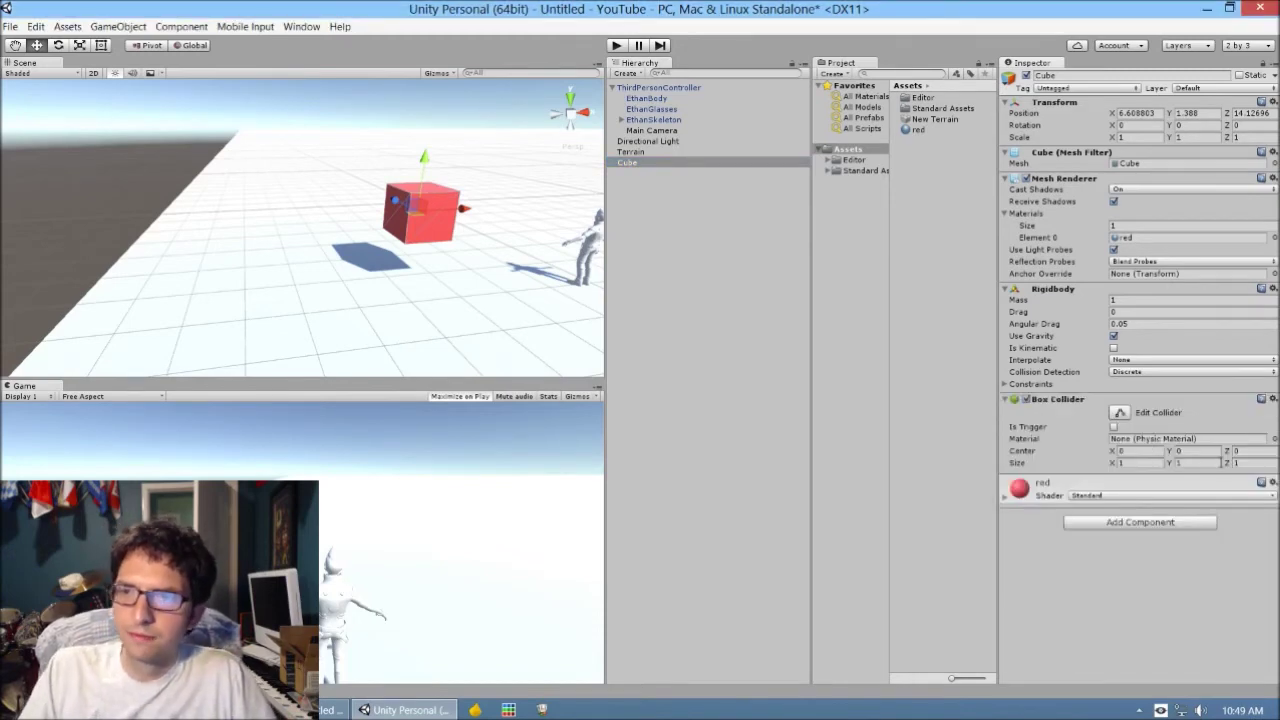
# Remove the newly added Box Collider from the cube again
pyautogui.click(1273, 399)
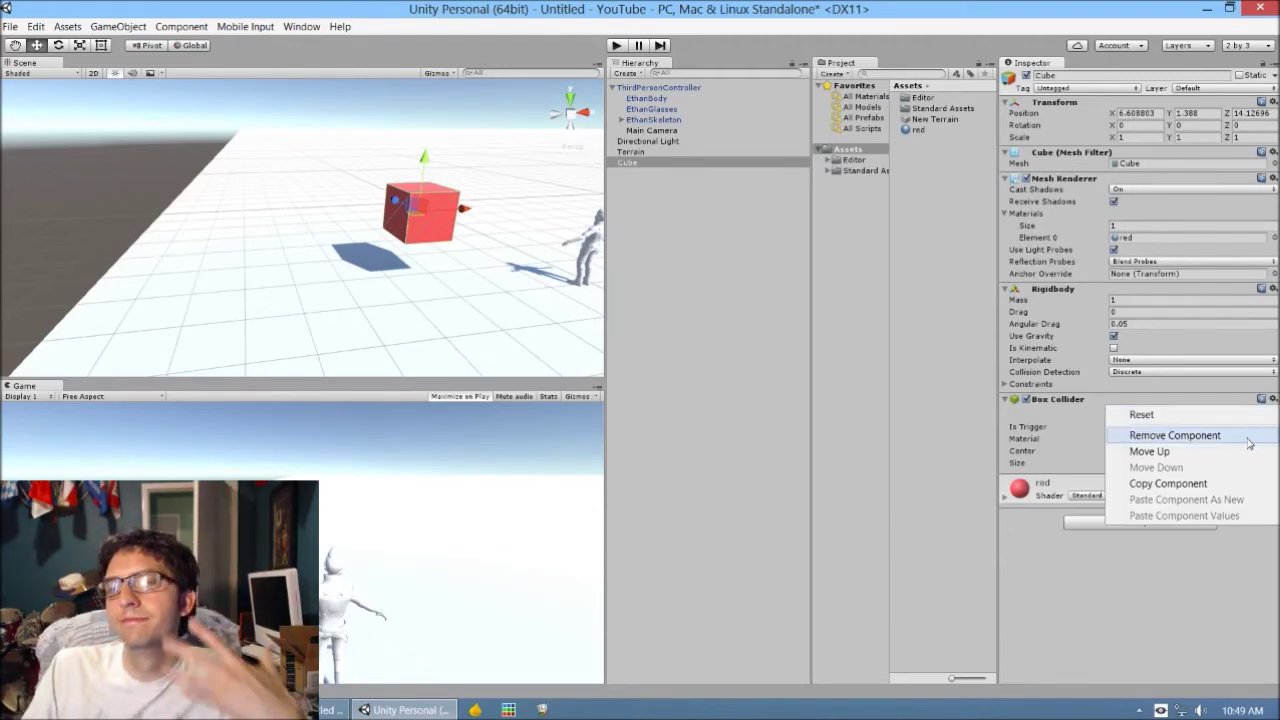
# Replace the cube's Box Collider component with a Sphere Collider
pyautogui.click(1249, 440)
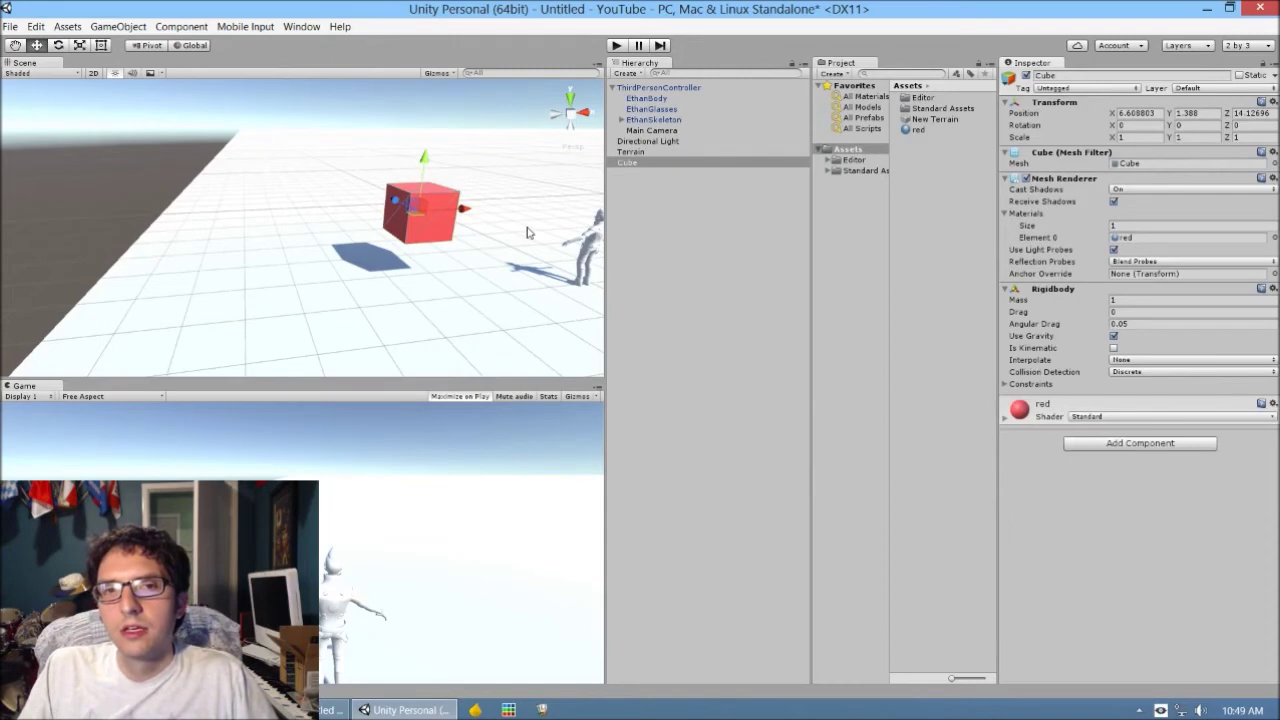
pyautogui.moveTo(490, 241); pyautogui.dragTo(514, 206, button='right')
pyautogui.moveTo(604, 257); pyautogui.dragTo(608, 257)
pyautogui.moveTo(507, 239); pyautogui.dragTo(534, 238, button='right')
pyautogui.click(1101, 443)
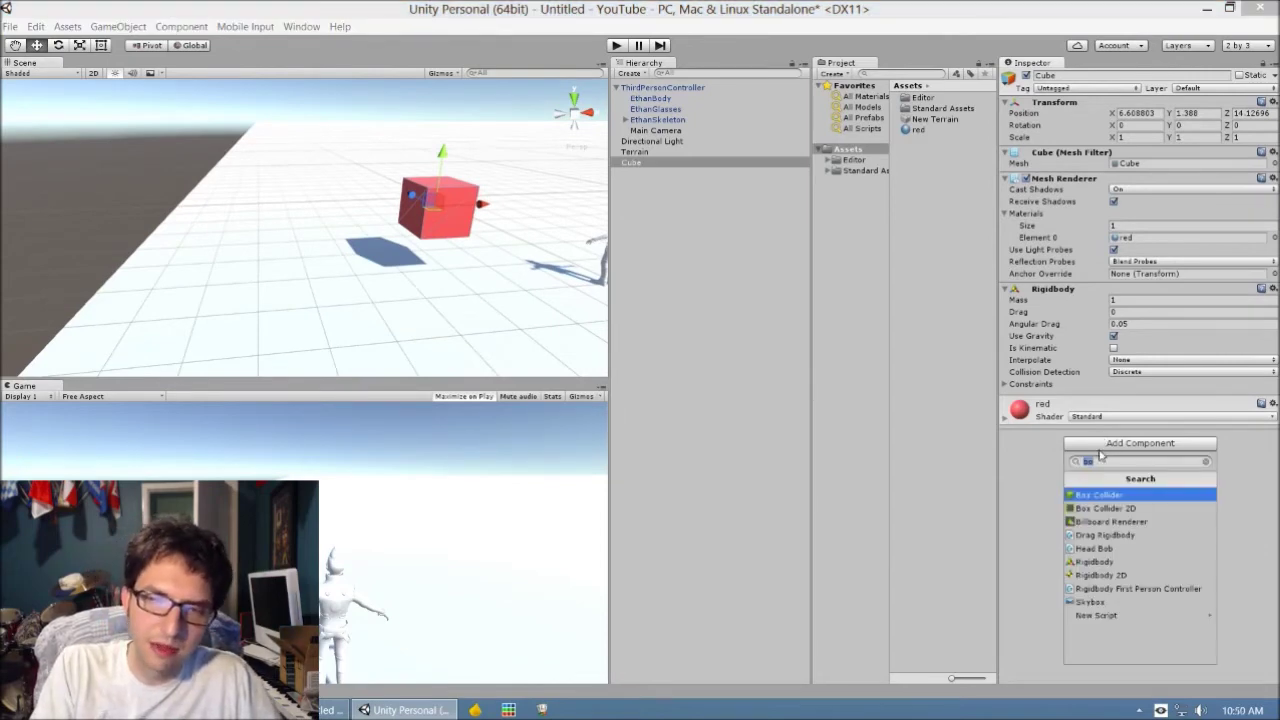
pyautogui.write('sphere')
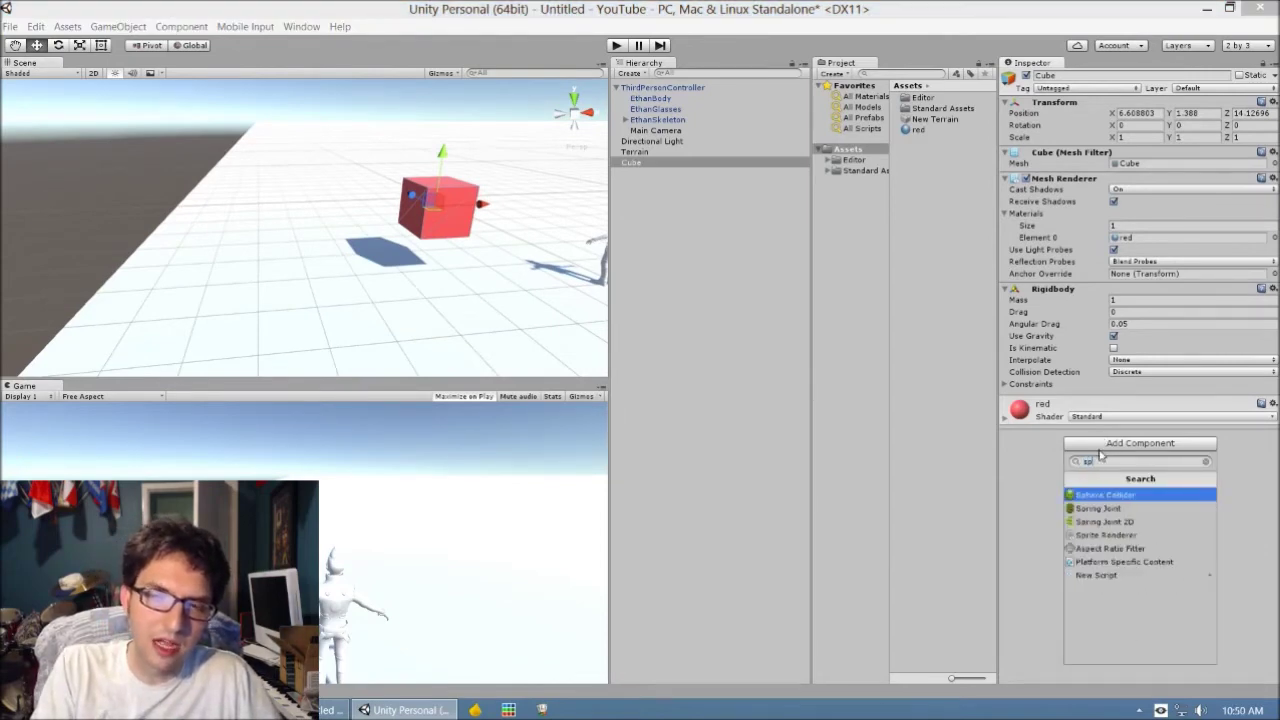
pyautogui.press('Return')
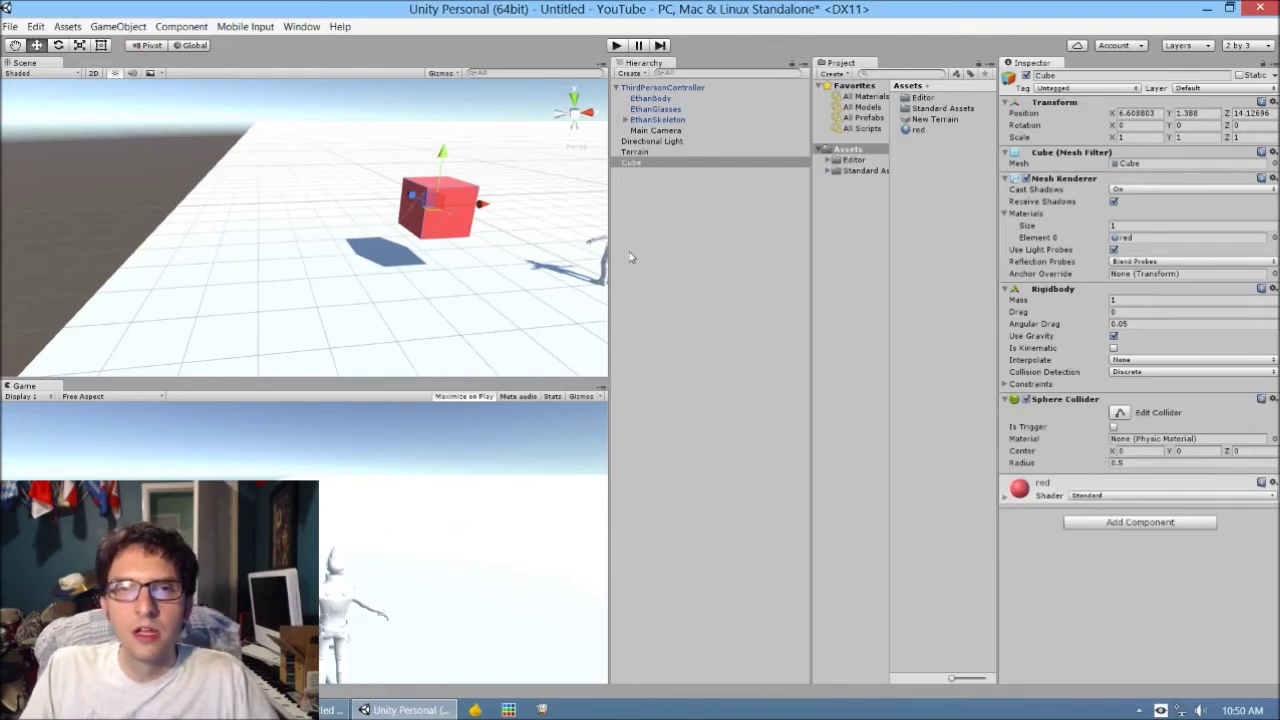
# Run the game, walk the character into the red cube to test its sphere collider, and stop the game
pyautogui.press('Left')
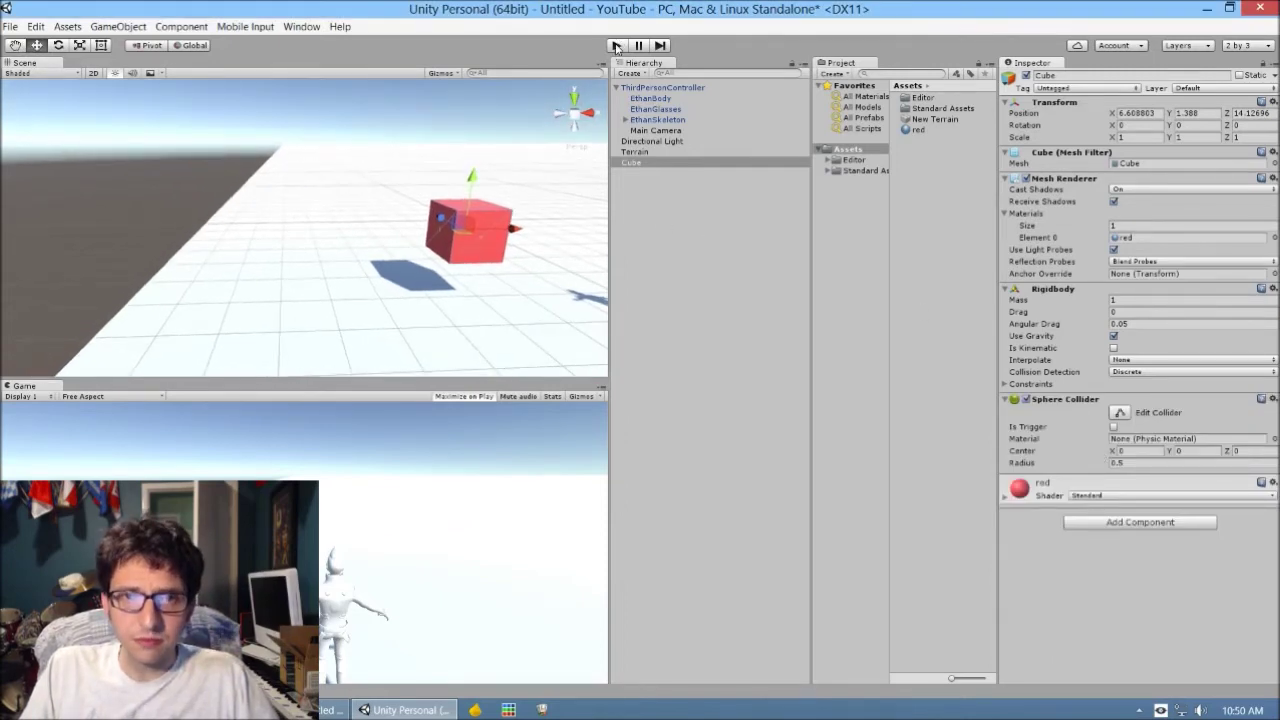
pyautogui.click(616, 46)
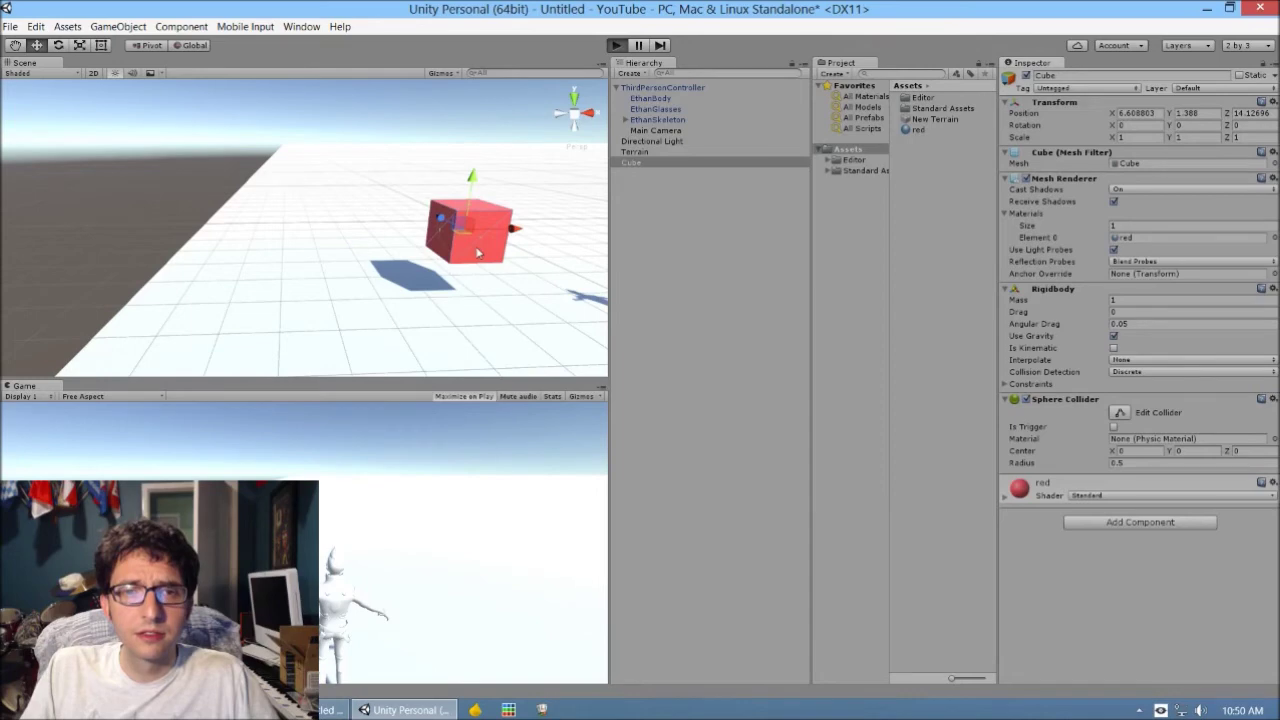
pyautogui.press('w')
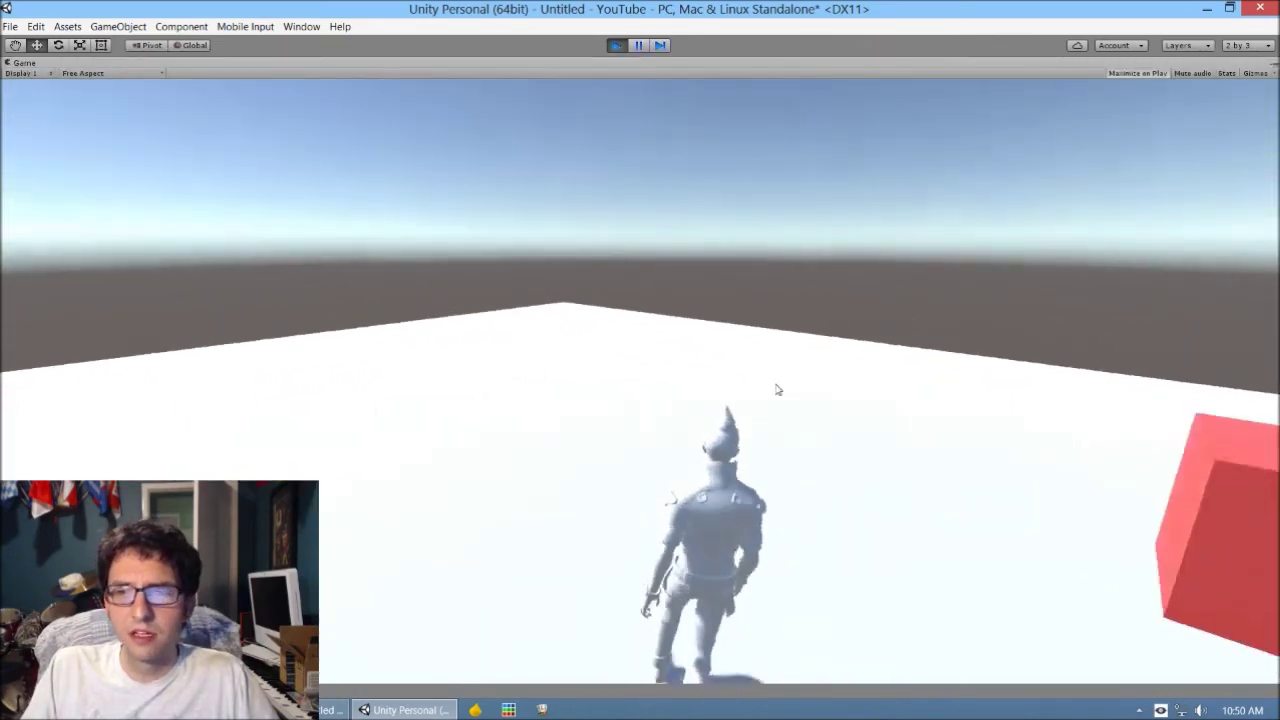
pyautogui.press('d')
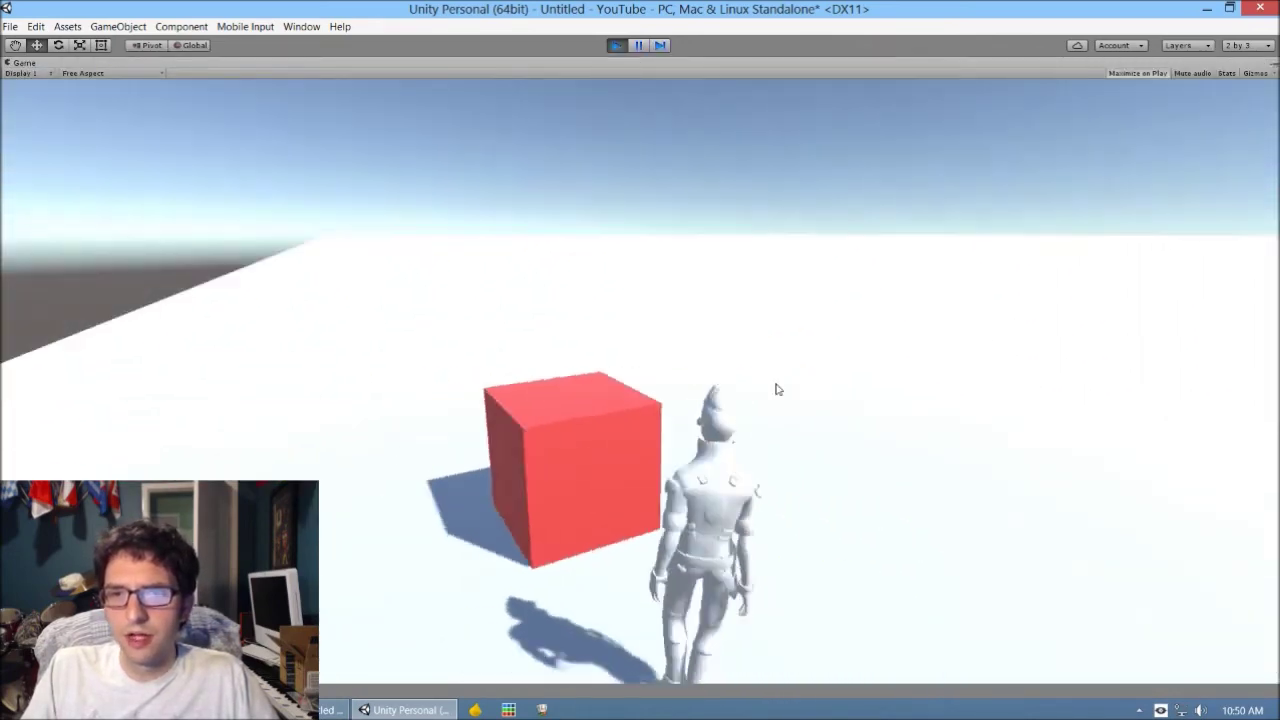
pyautogui.press('a')
pyautogui.press('w')
pyautogui.press('d')
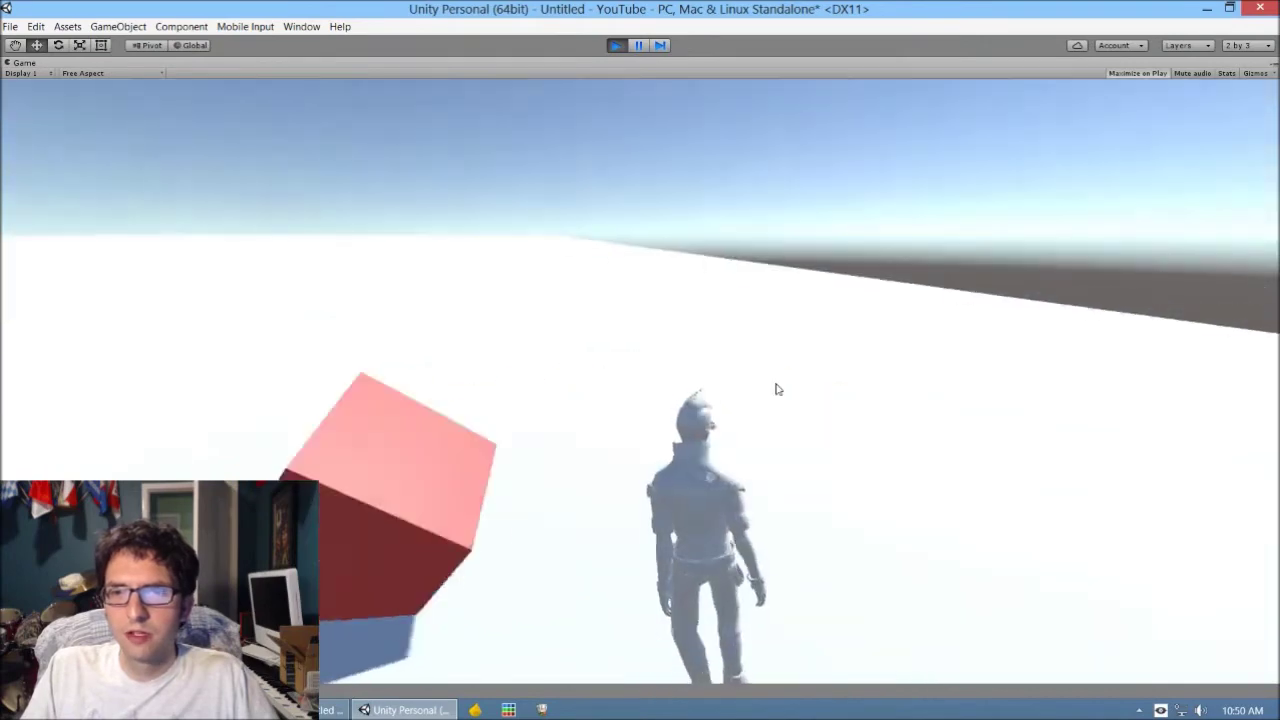
pyautogui.press('a')
pyautogui.press('d')
pyautogui.press('d')
pyautogui.press('a')
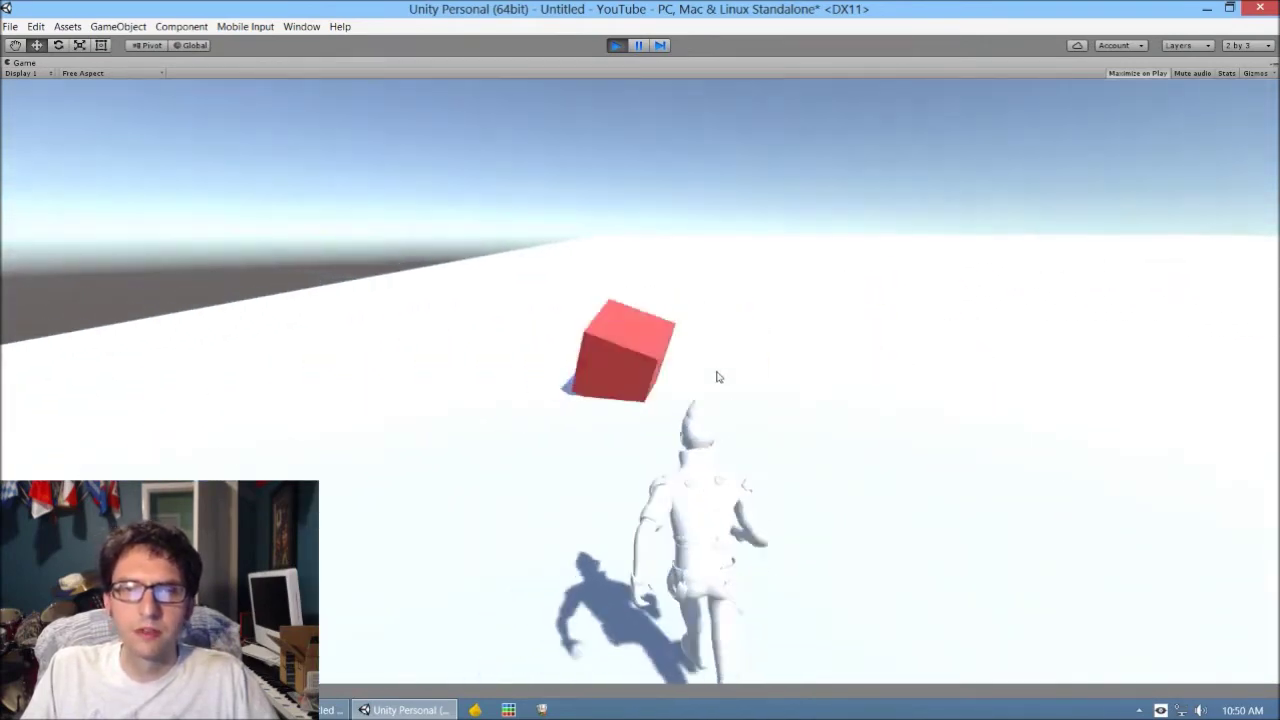
pyautogui.click(614, 46)
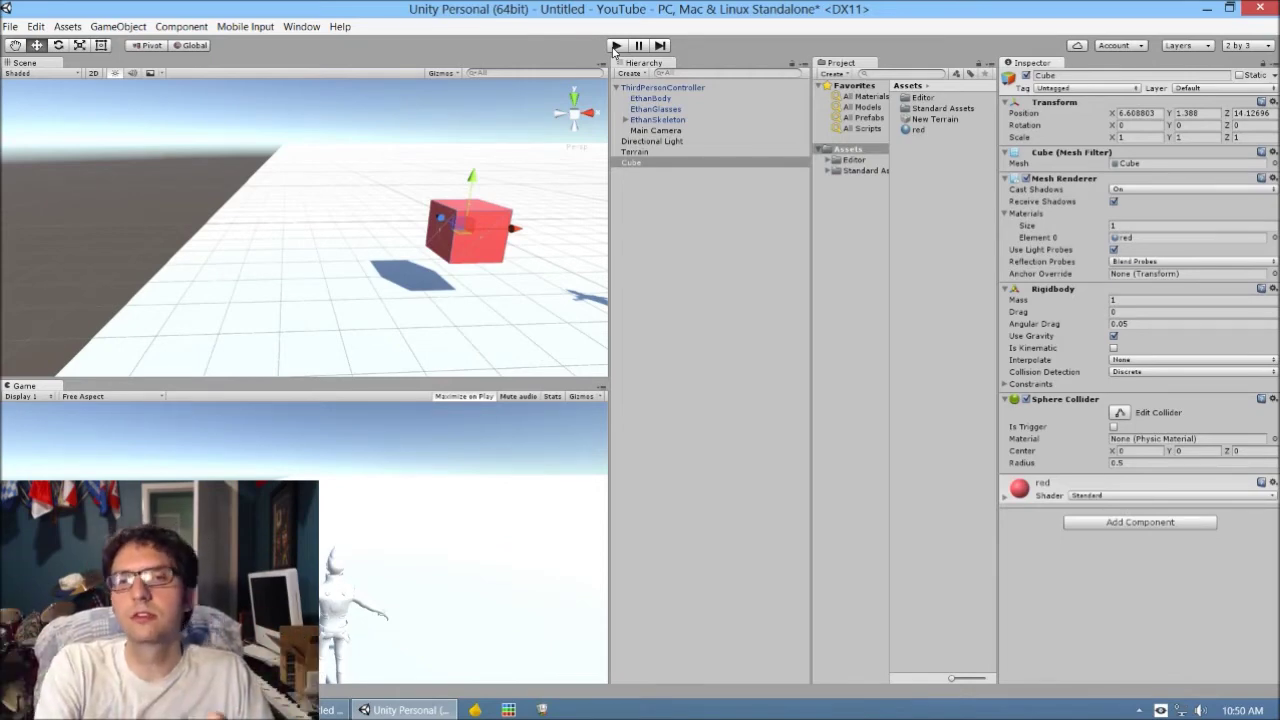
# Collapse the ThirdPersonController hierarchy and examine the components of the Terrain, Cube and Directional Light objects
pyautogui.click(669, 121)
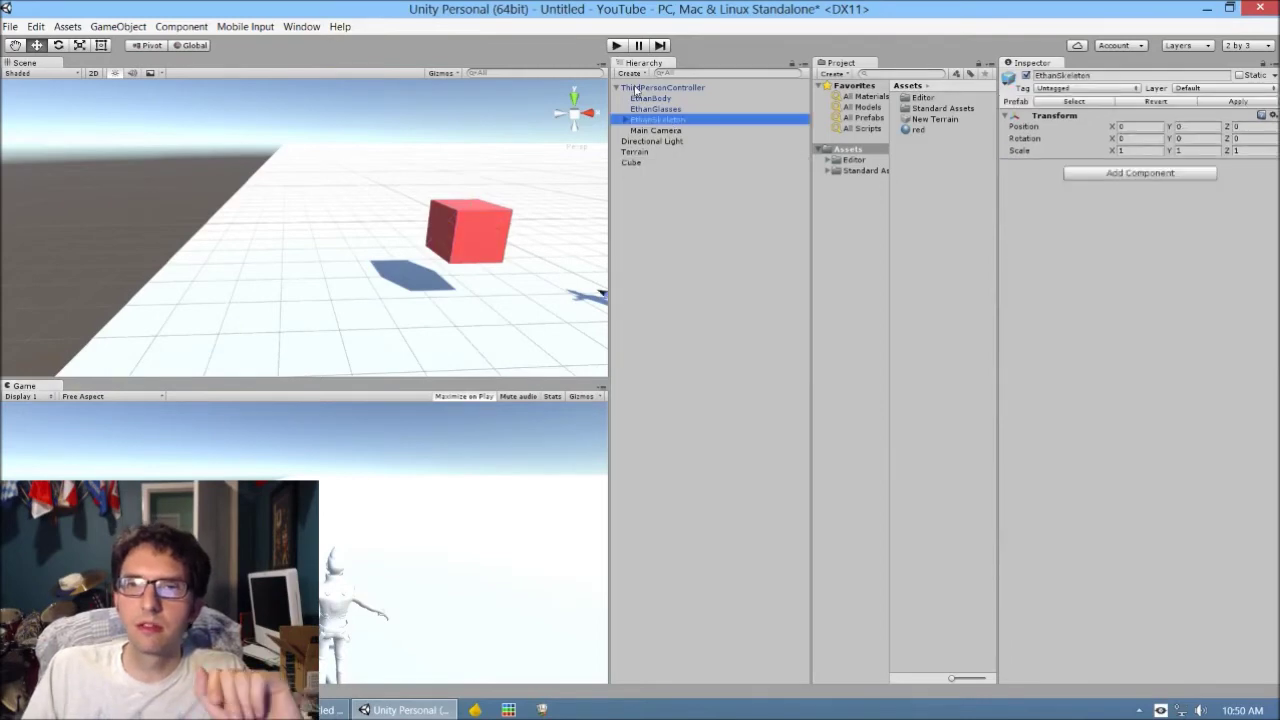
pyautogui.click(617, 88)
pyautogui.click(640, 90)
pyautogui.click(648, 110)
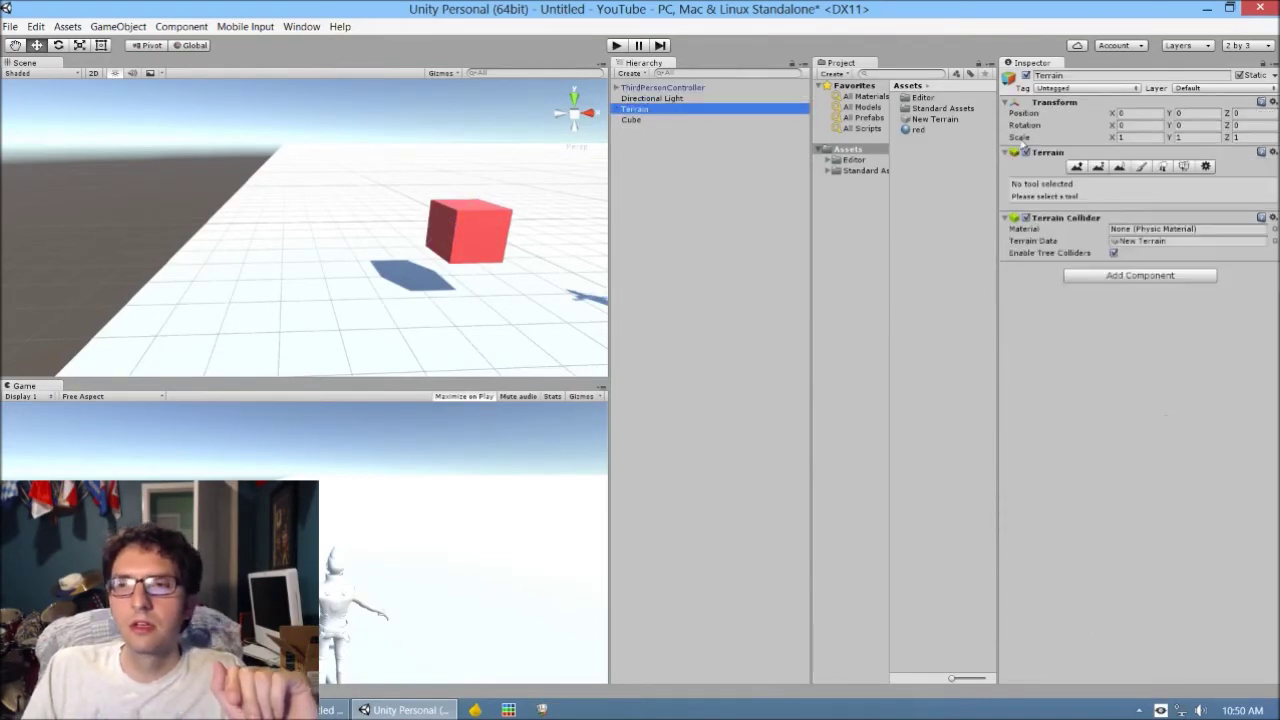
pyautogui.click(673, 122)
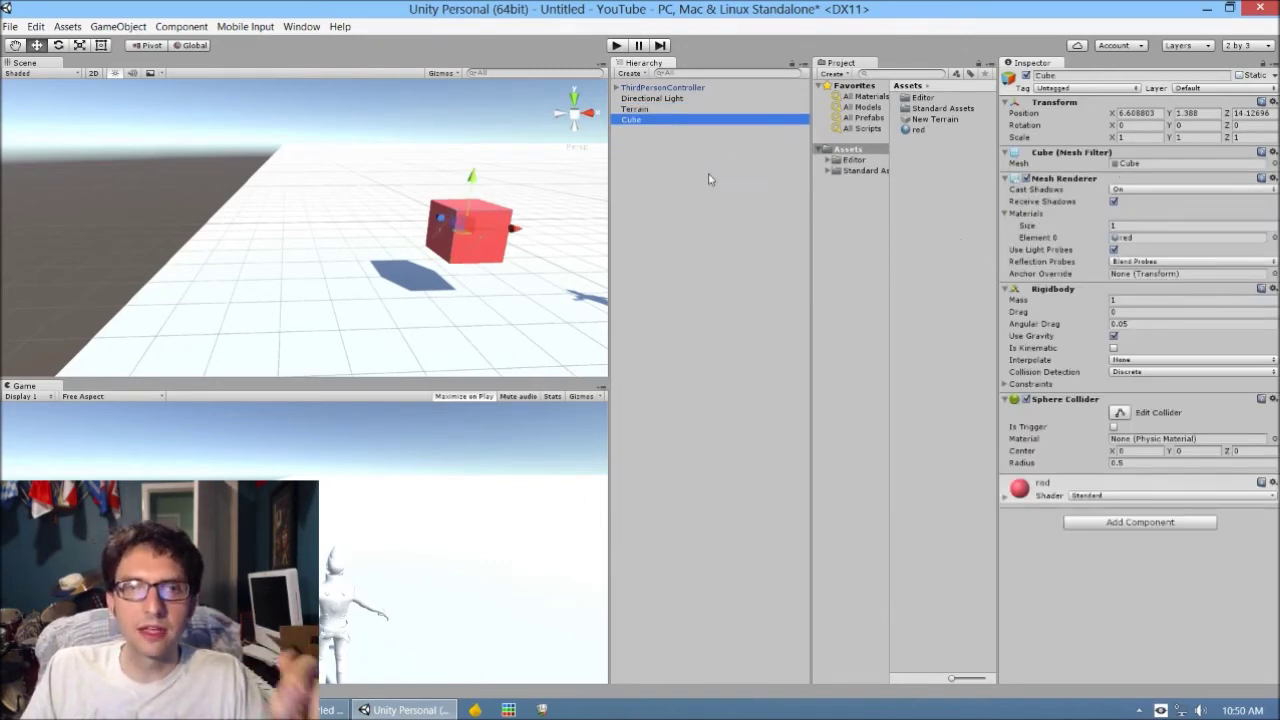
pyautogui.click(648, 110)
pyautogui.click(662, 88)
pyautogui.click(664, 98)
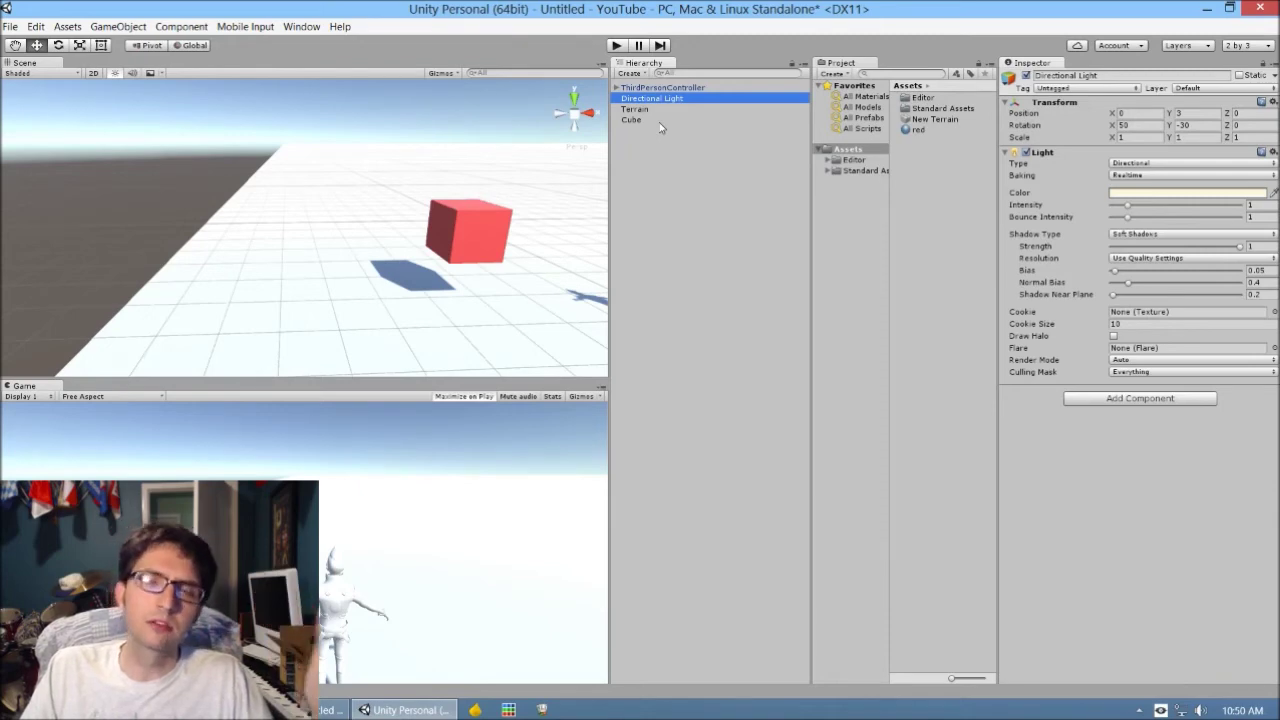
# Assign the Bouncy physic material to the red cube's Sphere Collider
pyautogui.moveTo(593, 209); pyautogui.dragTo(340, 278, button='right')
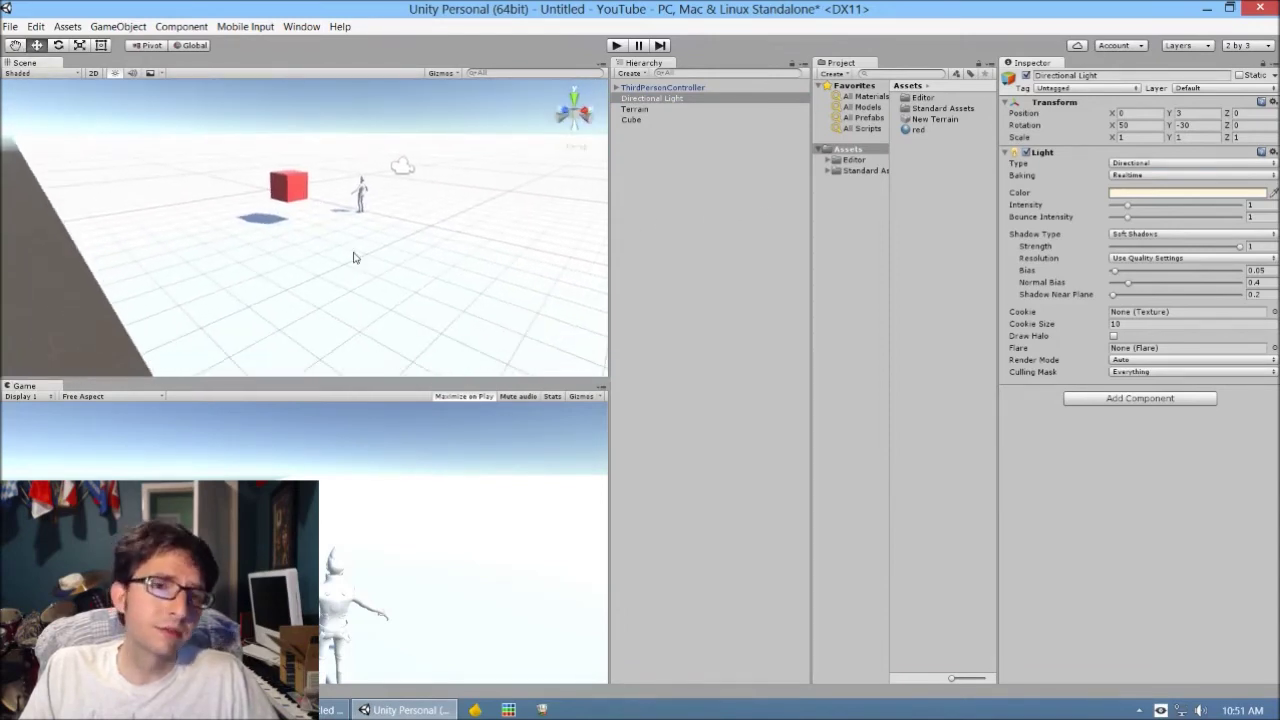
pyautogui.click(296, 194)
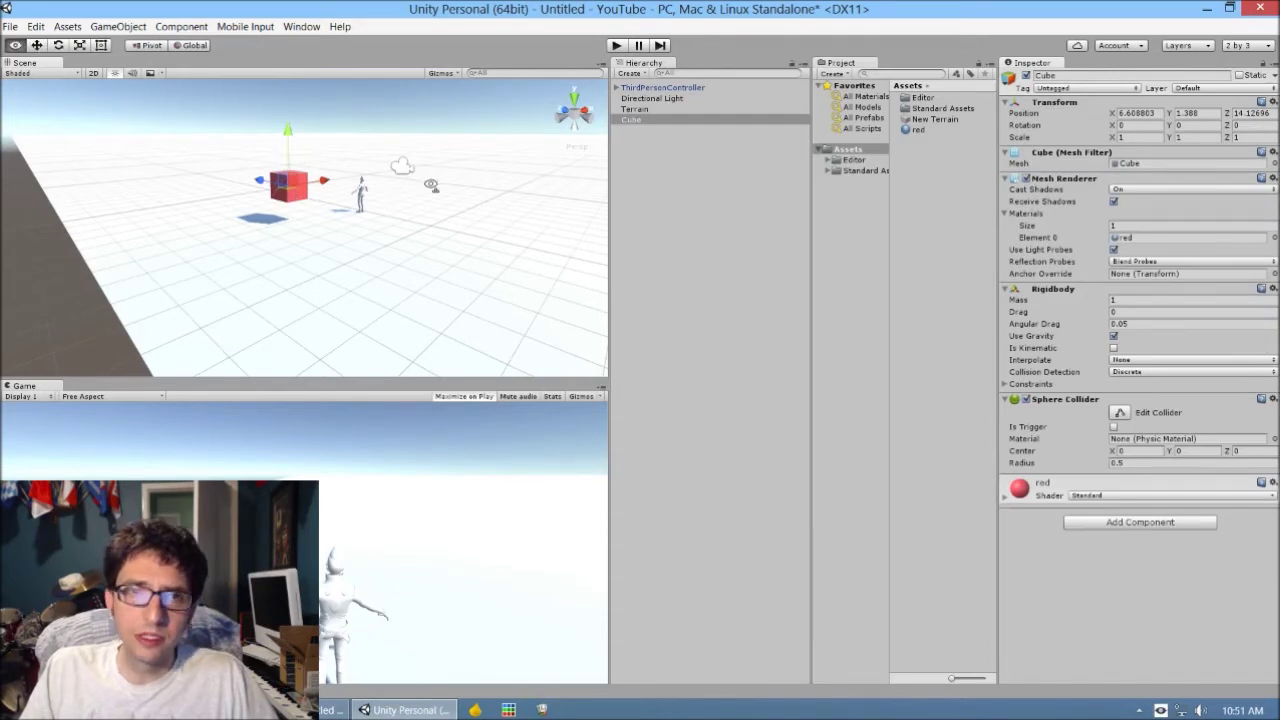
pyautogui.moveTo(430, 186); pyautogui.dragTo(352, 190, button='right')
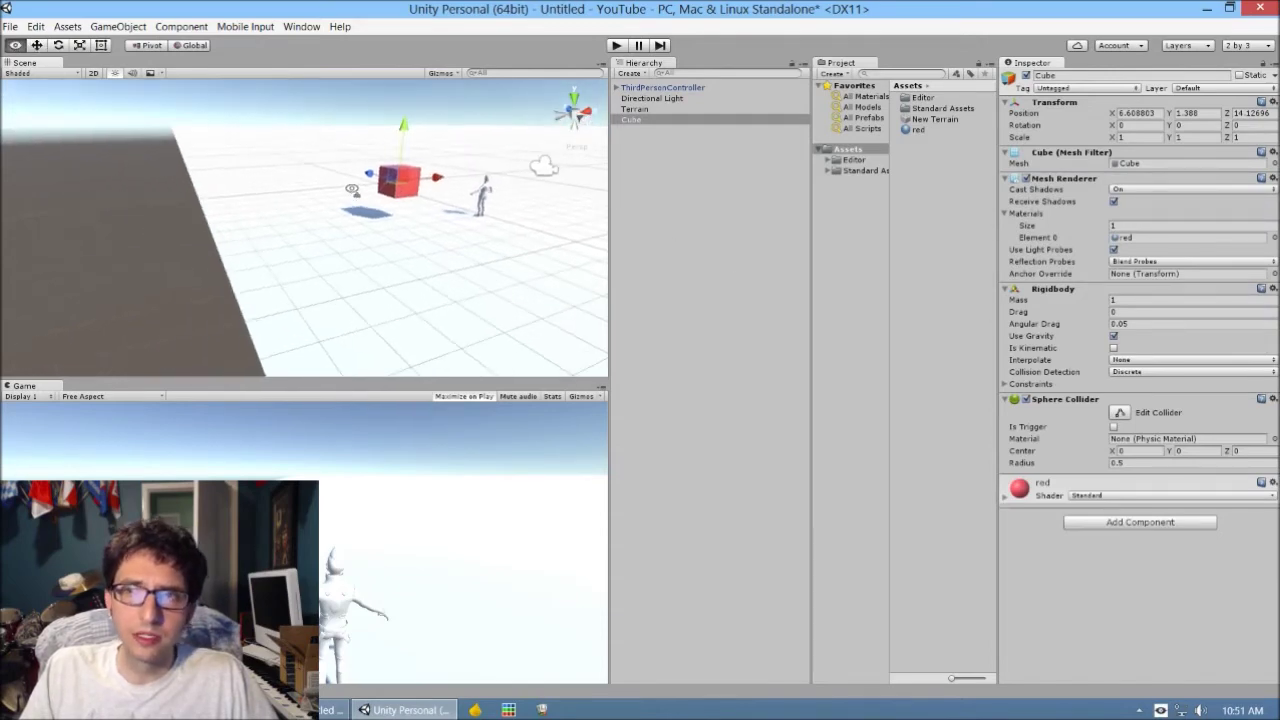
pyautogui.click(1023, 440)
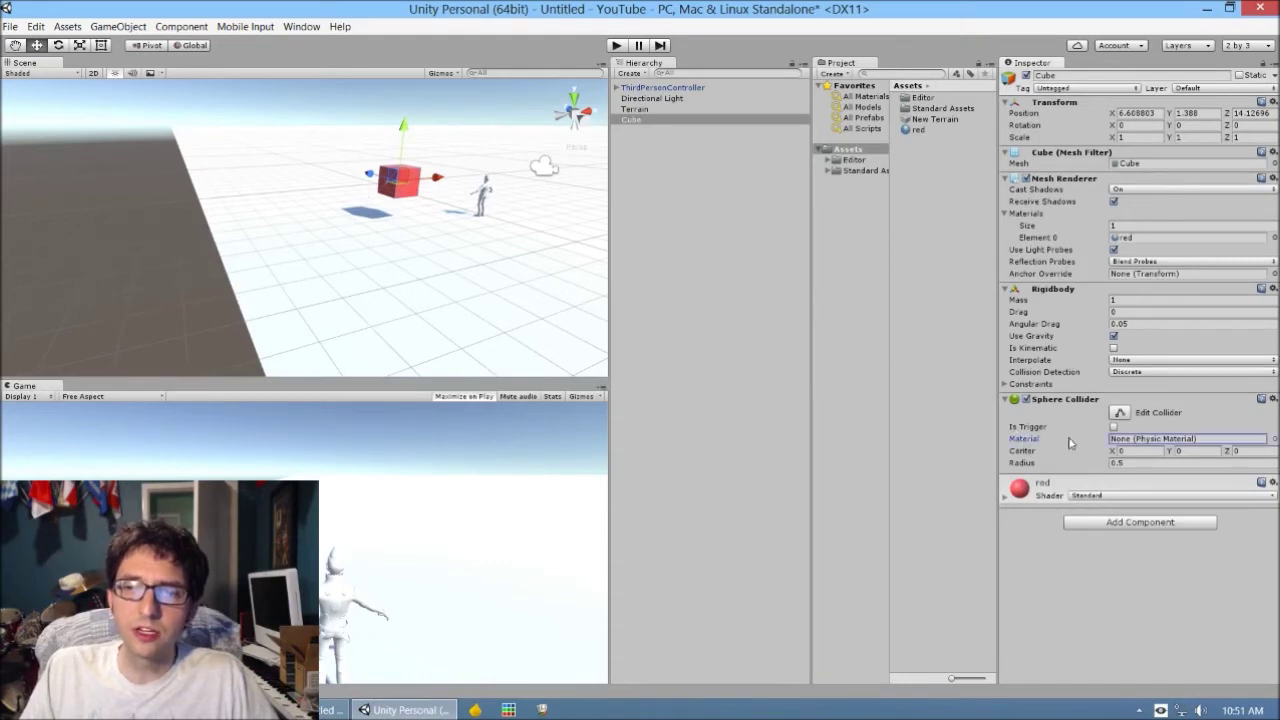
pyautogui.click(1274, 439)
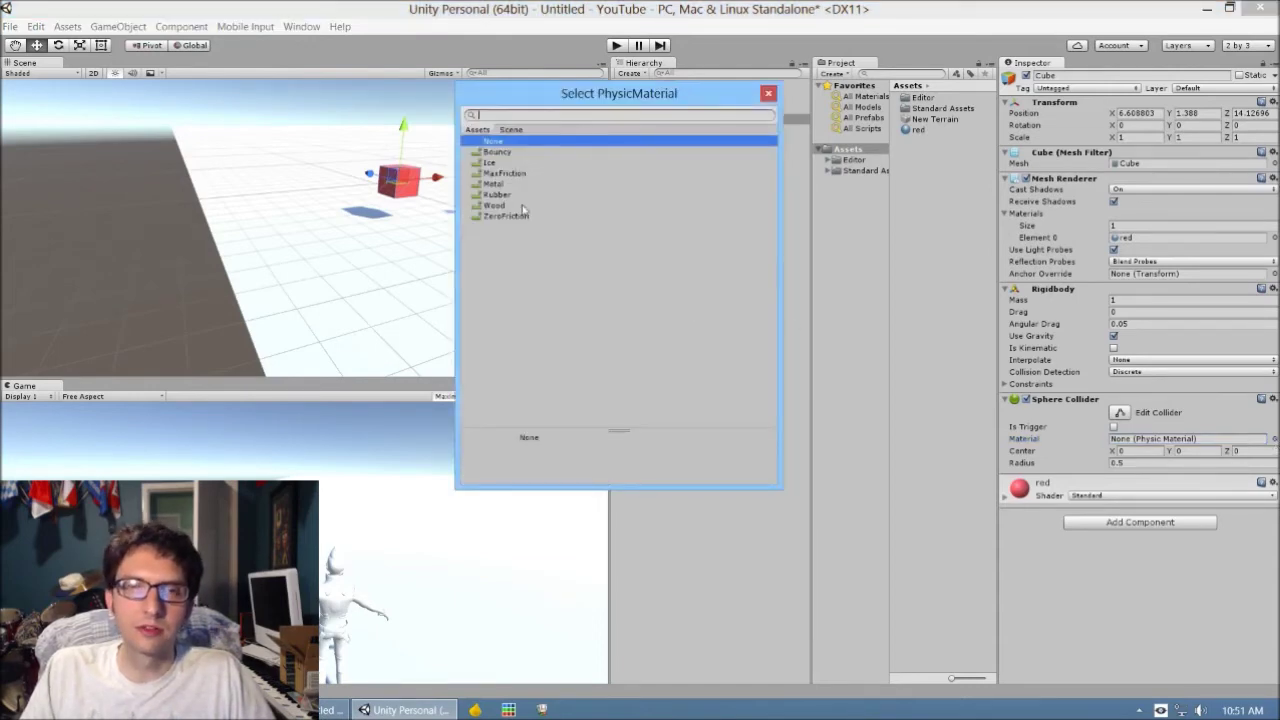
pyautogui.click(500, 152)
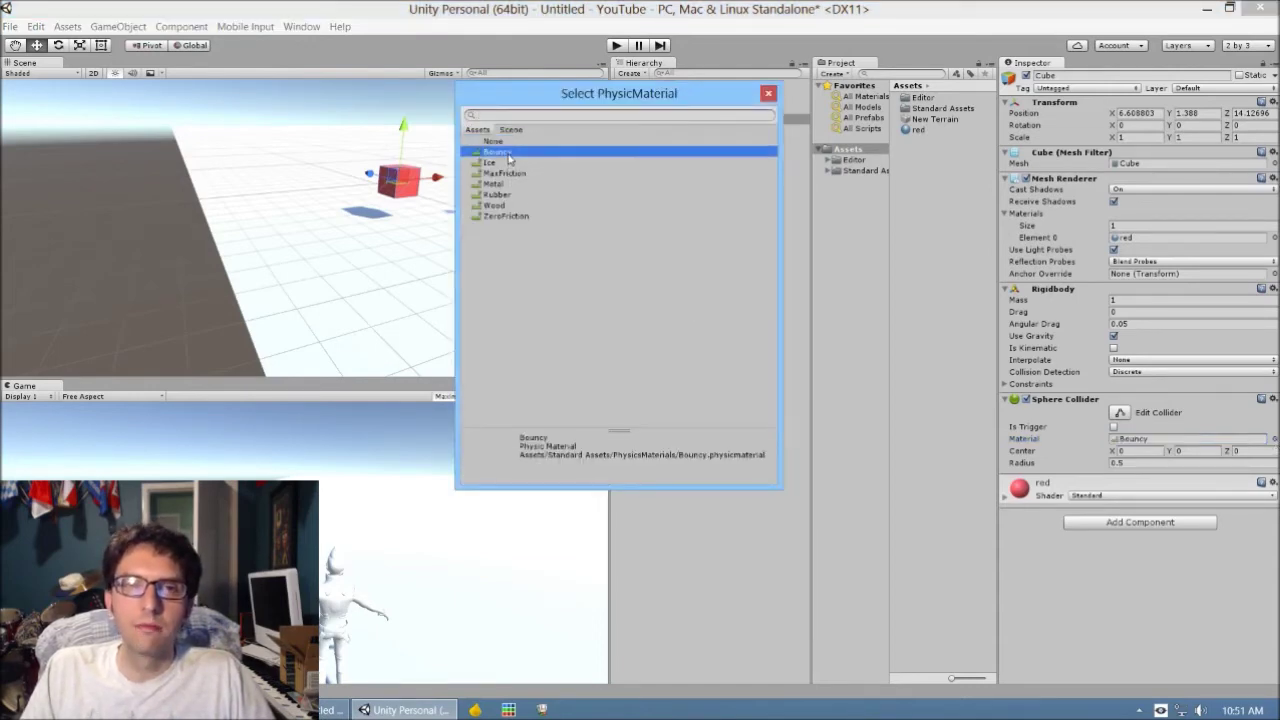
pyautogui.click(768, 93)
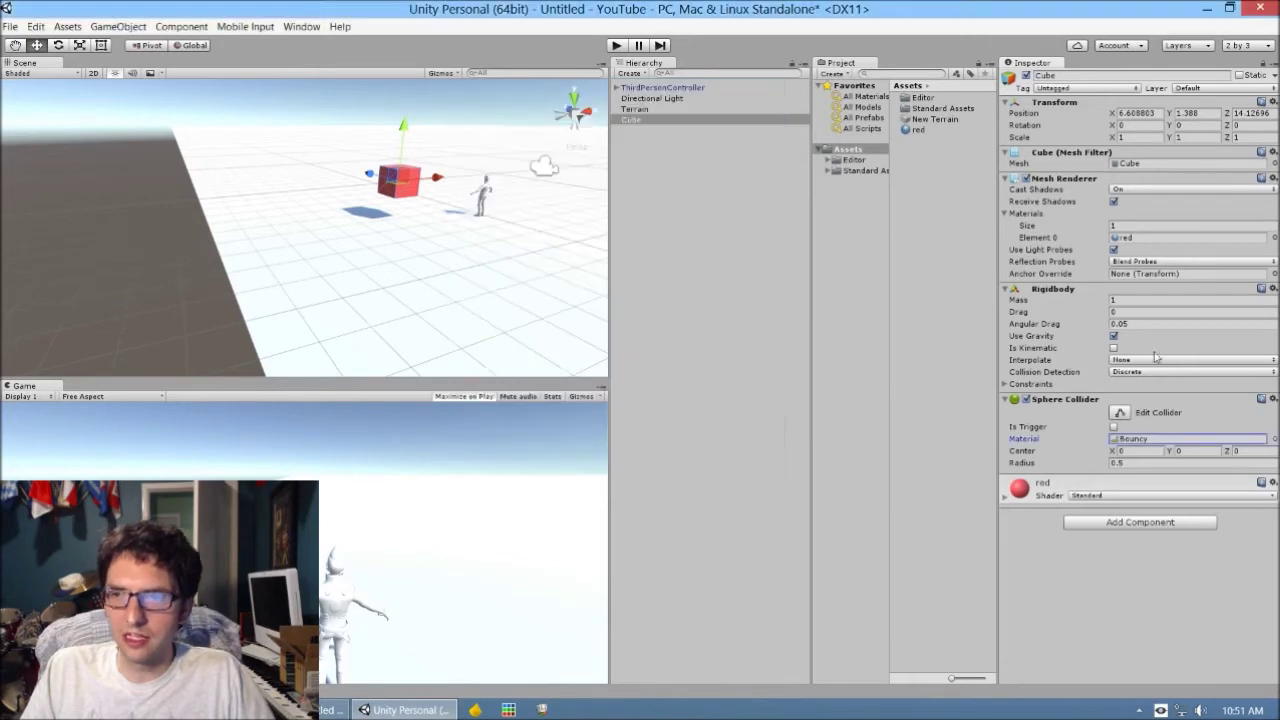
pyautogui.click(1274, 440)
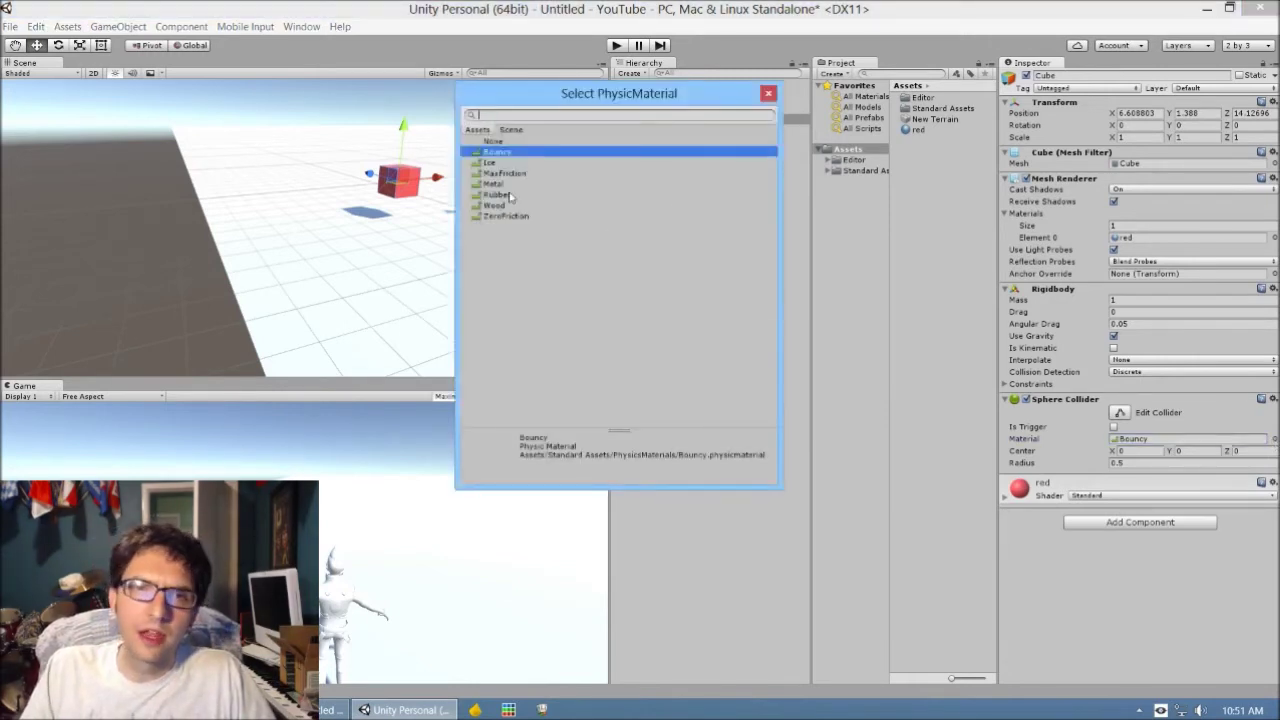
pyautogui.doubleClick(497, 153)
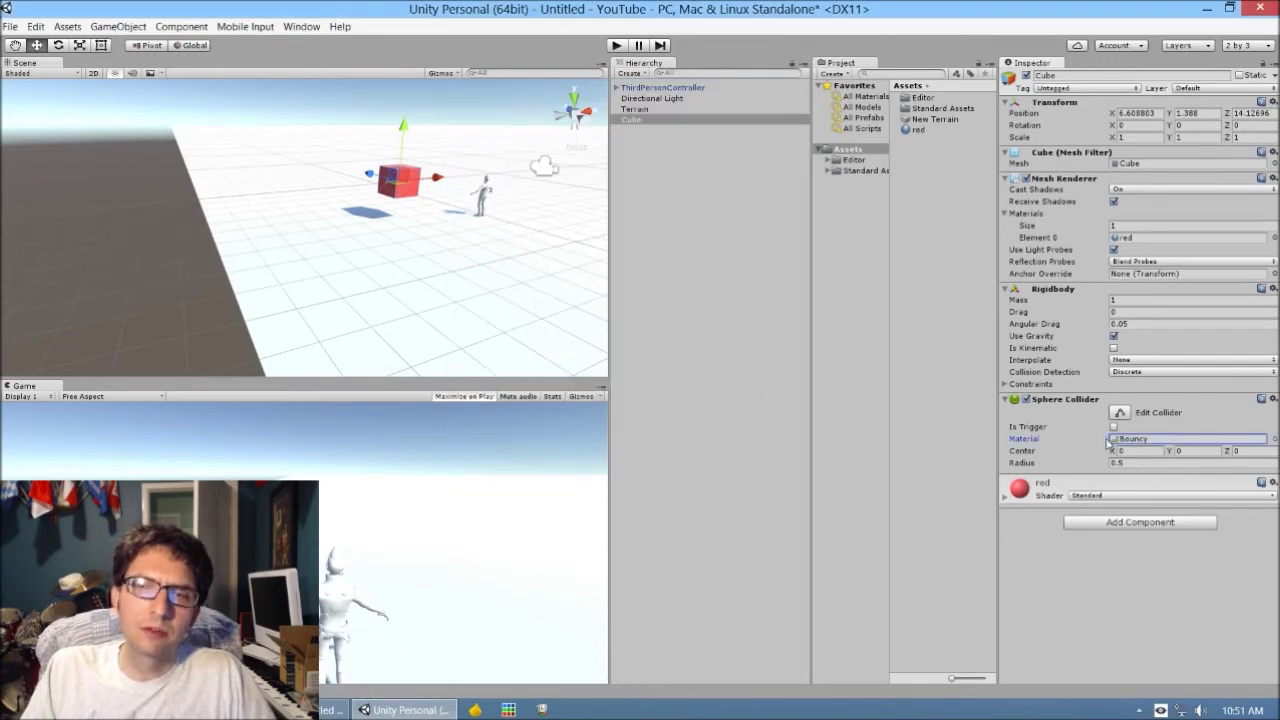
# Open the PhysicsMaterials folder in Standard Assets and examine the friction and bounce properties of Bouncy, MaxFriction and Ice
pyautogui.doubleClick(914, 110)
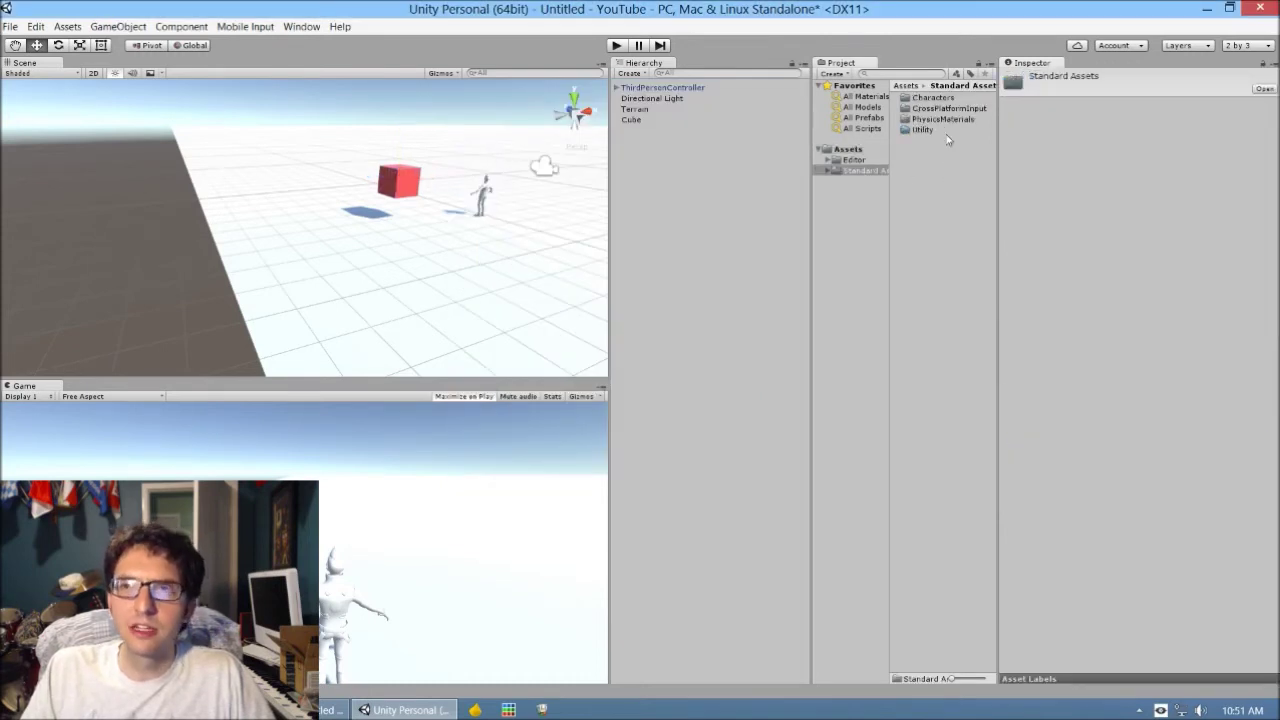
pyautogui.doubleClick(945, 132)
pyautogui.click(866, 203)
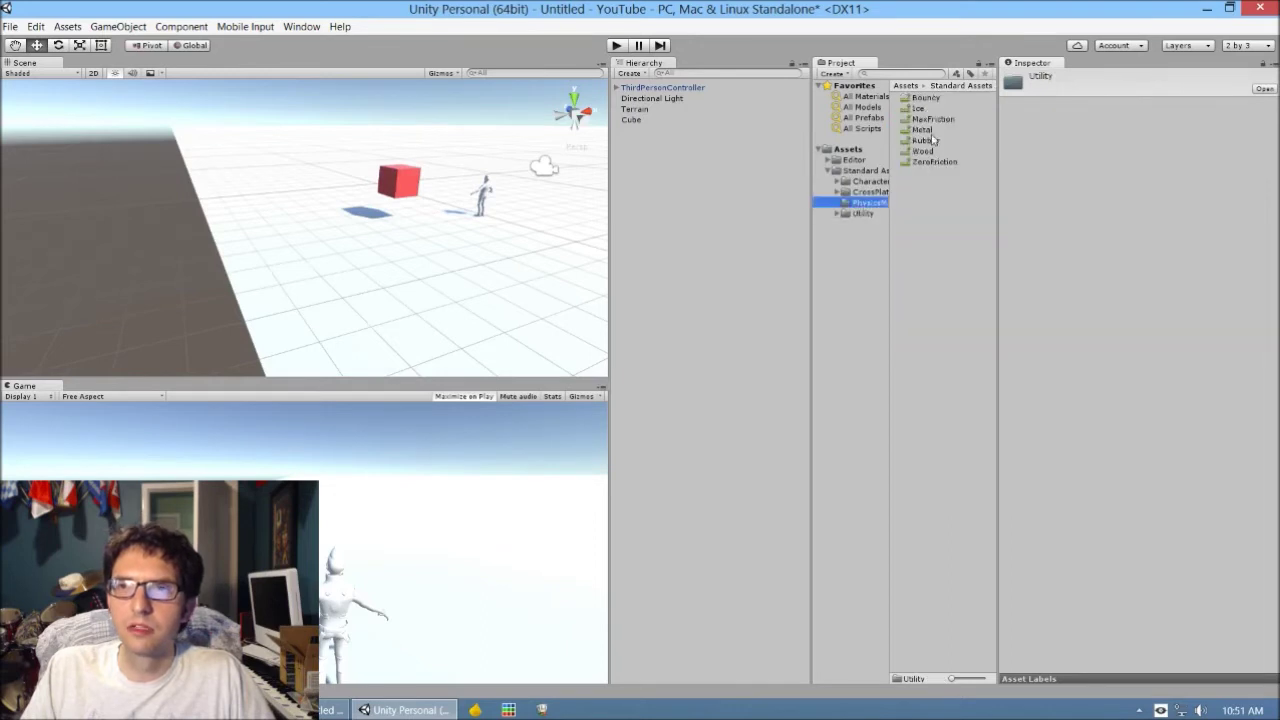
pyautogui.click(940, 98)
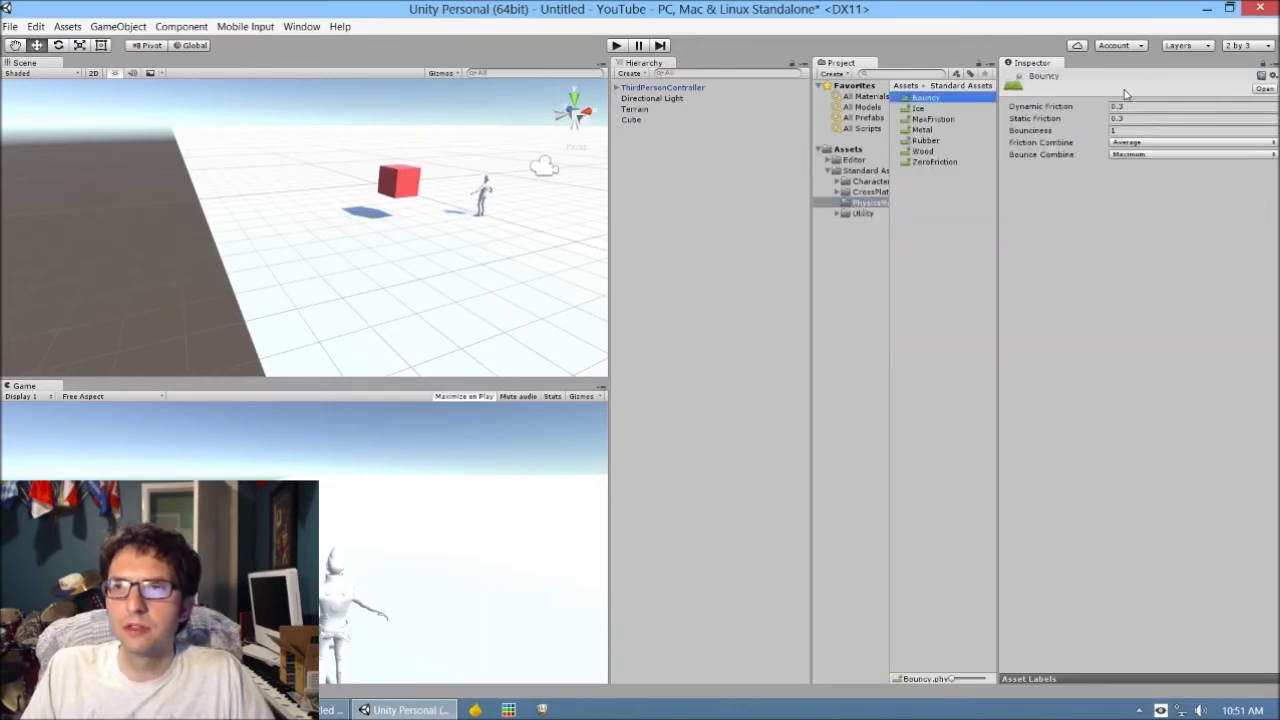
pyautogui.click(1131, 106)
pyautogui.click(1138, 118)
pyautogui.click(1142, 131)
pyautogui.click(1144, 119)
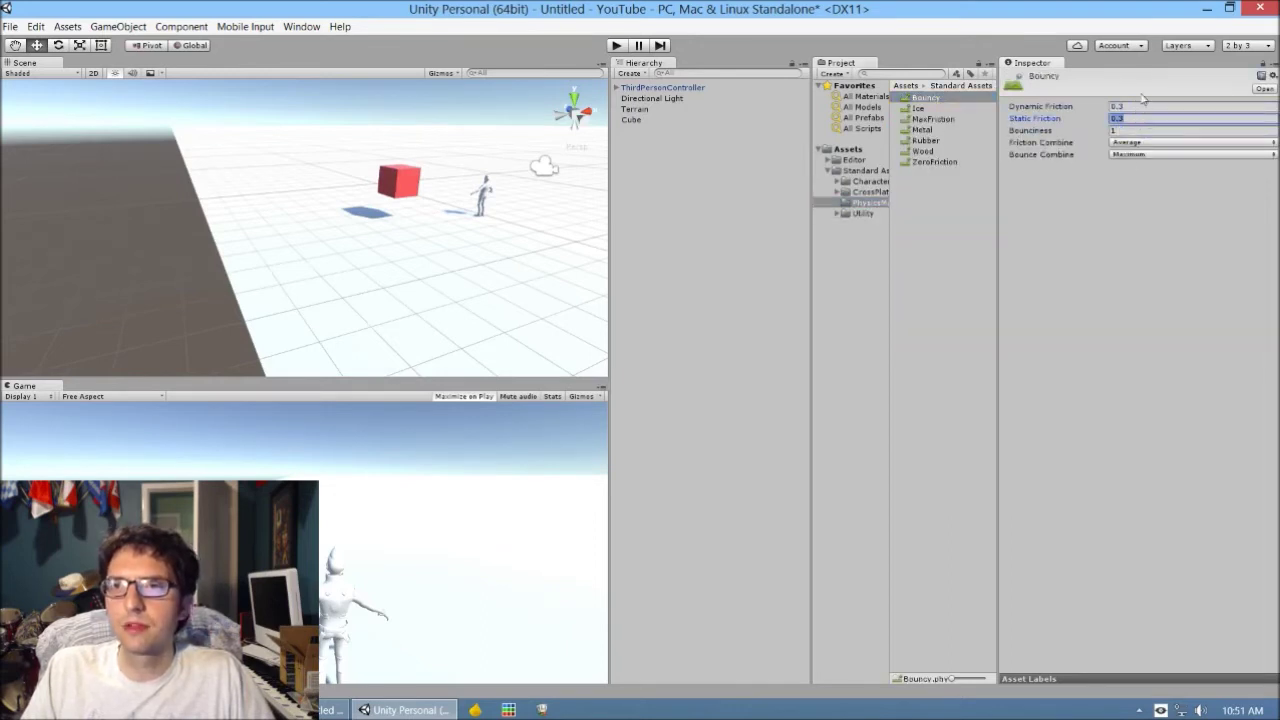
pyautogui.click(1143, 105)
pyautogui.click(956, 143)
pyautogui.click(948, 121)
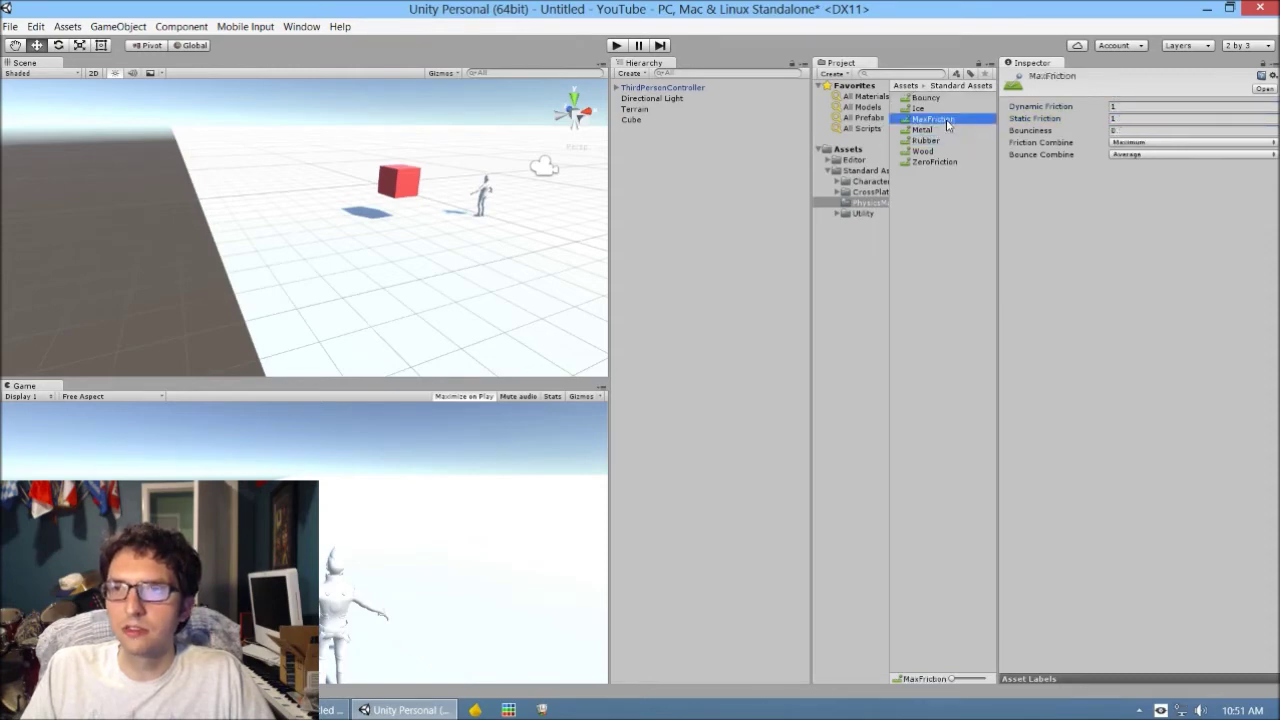
pyautogui.click(945, 110)
# Run the game, walk the character into the cube to test its Bouncy material, and stop the game
pyautogui.click(616, 45)
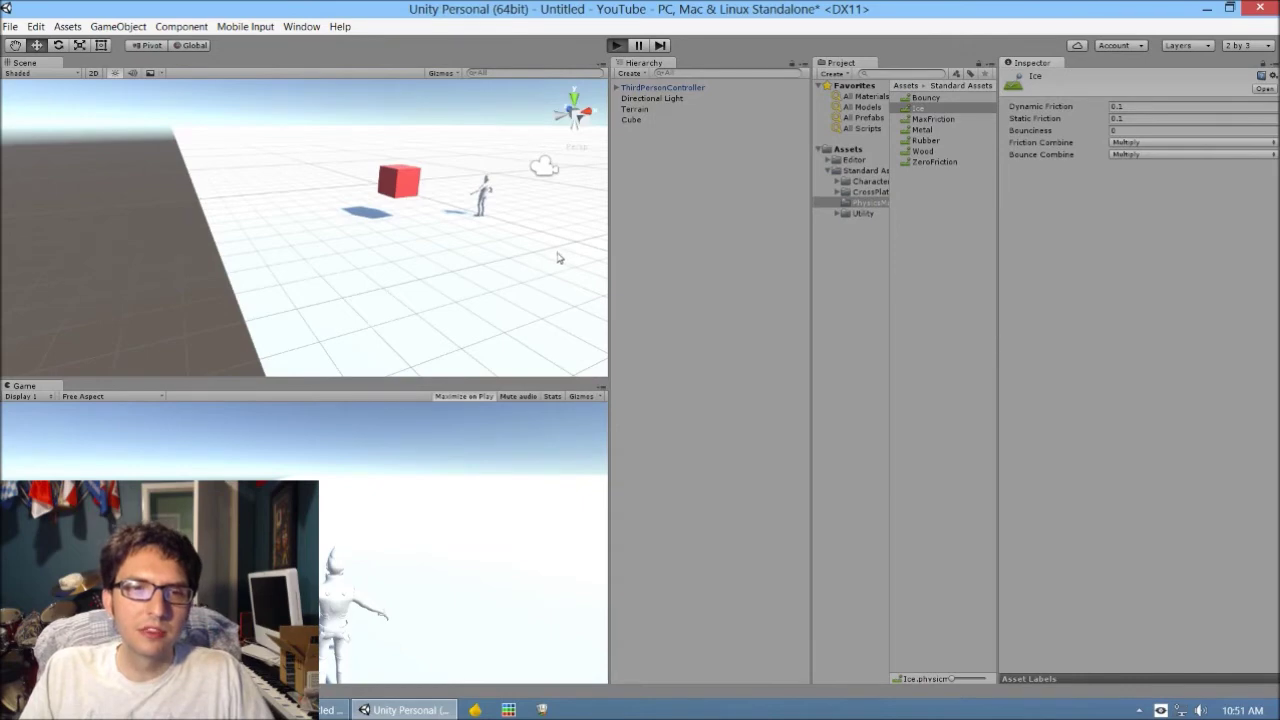
pyautogui.press('a')
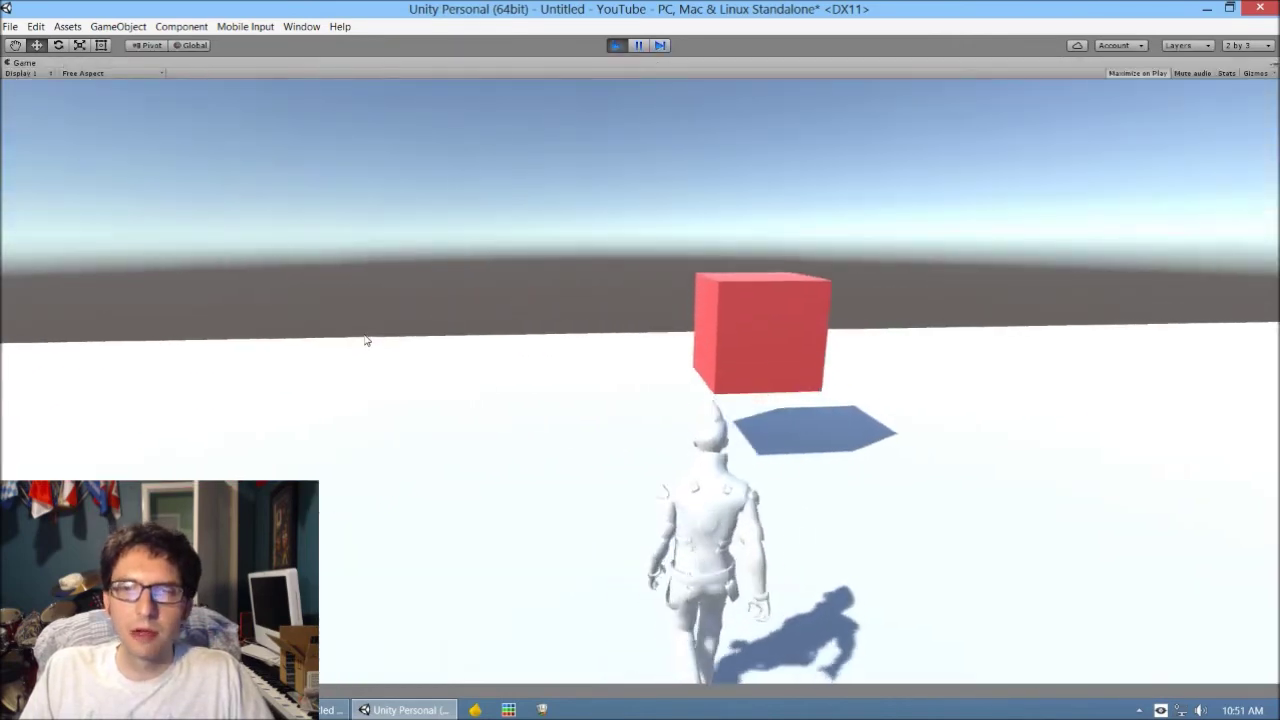
pyautogui.press('a')
pyautogui.press('w')
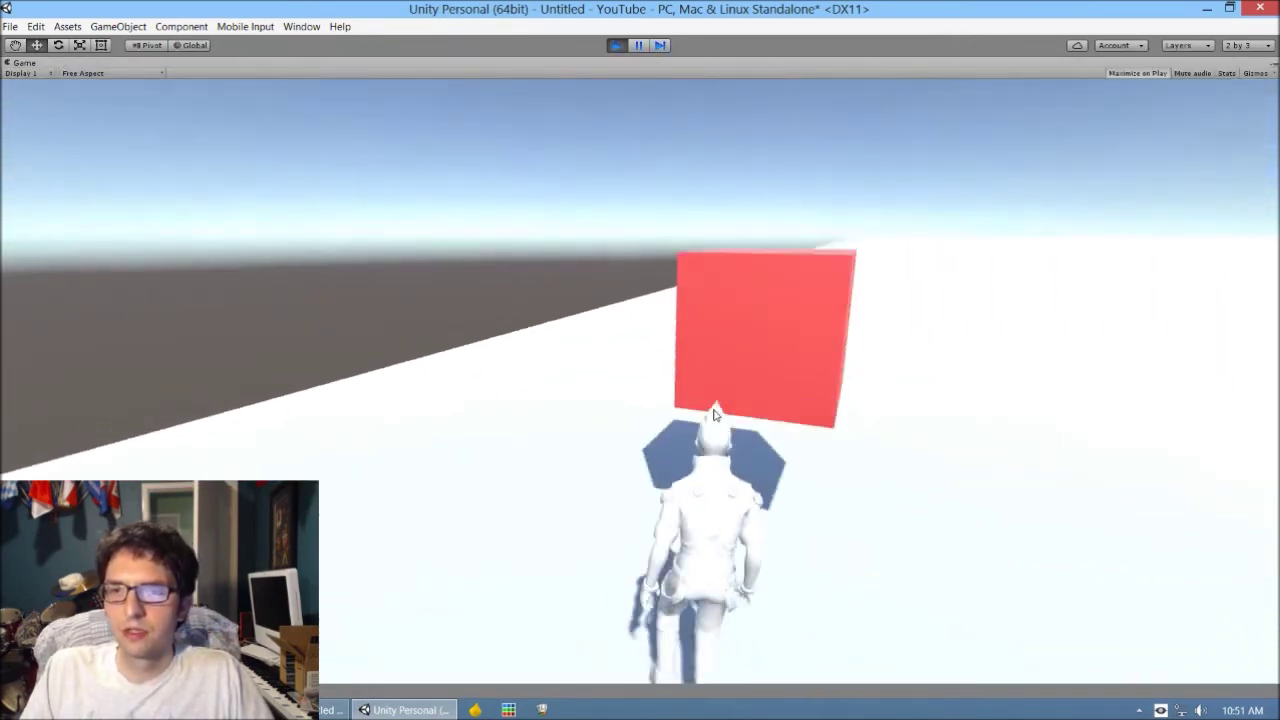
pyautogui.press('d')
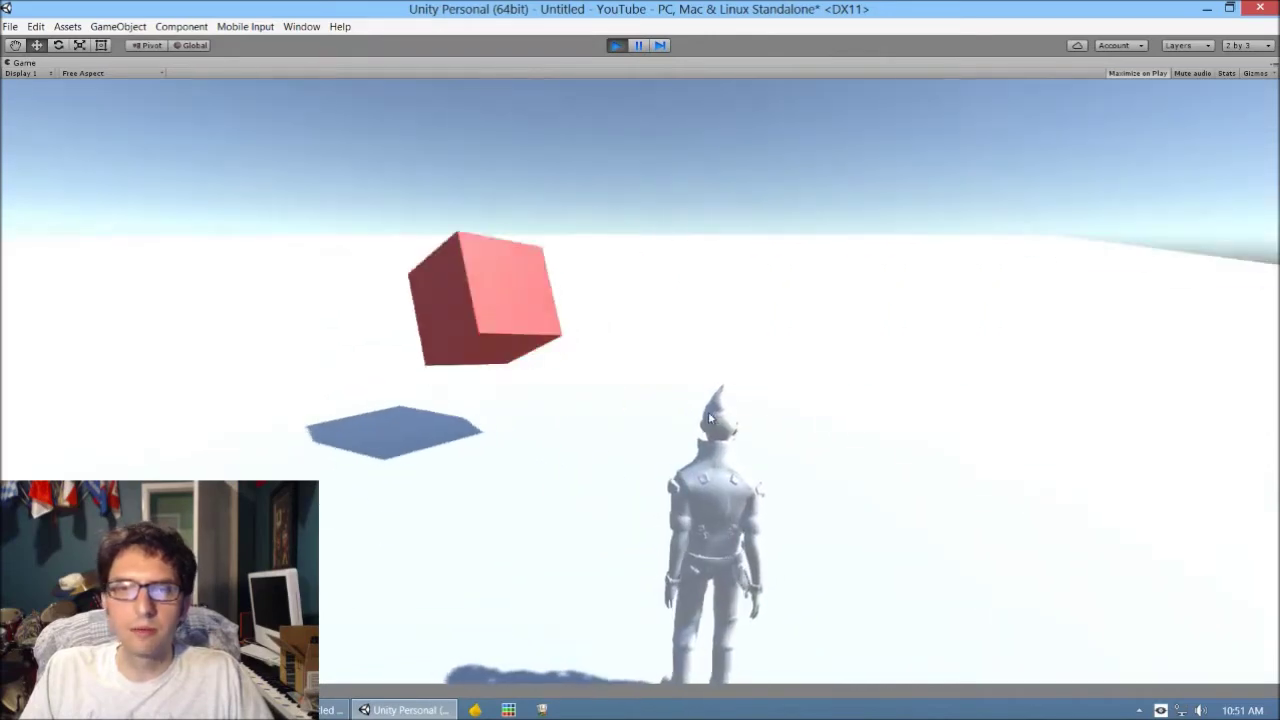
pyautogui.press('a')
pyautogui.press('a')
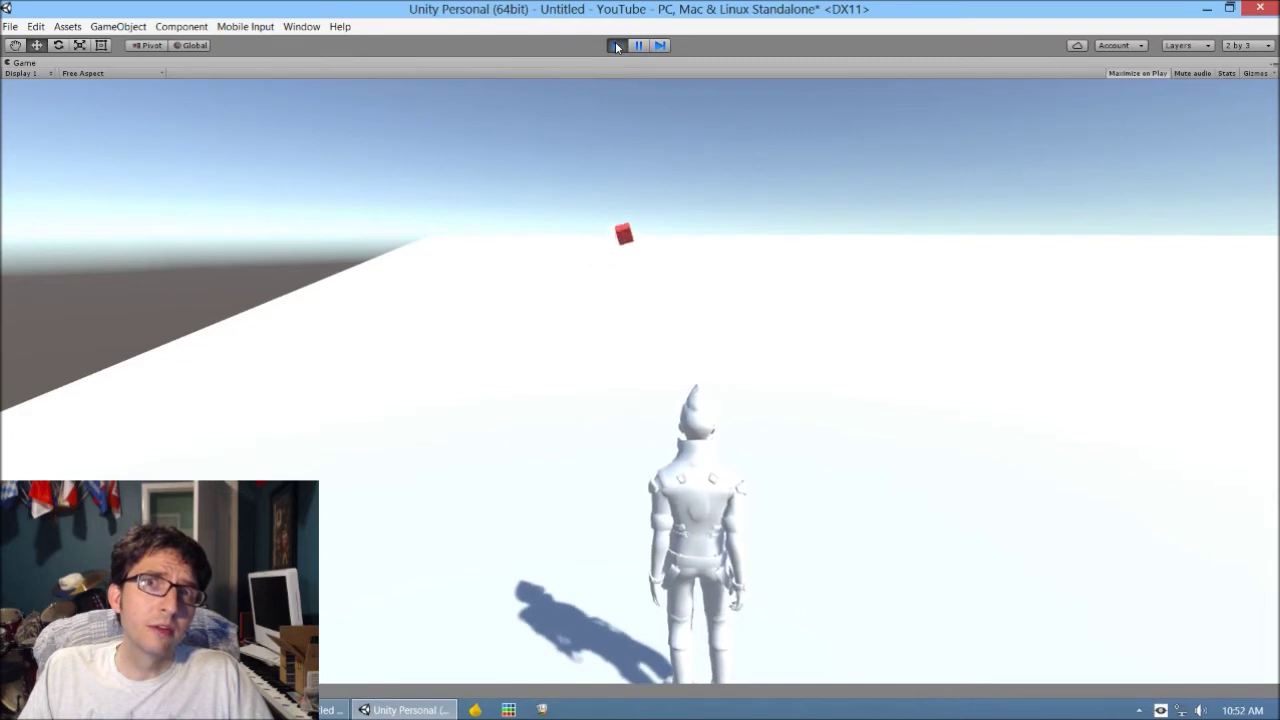
pyautogui.click(616, 46)
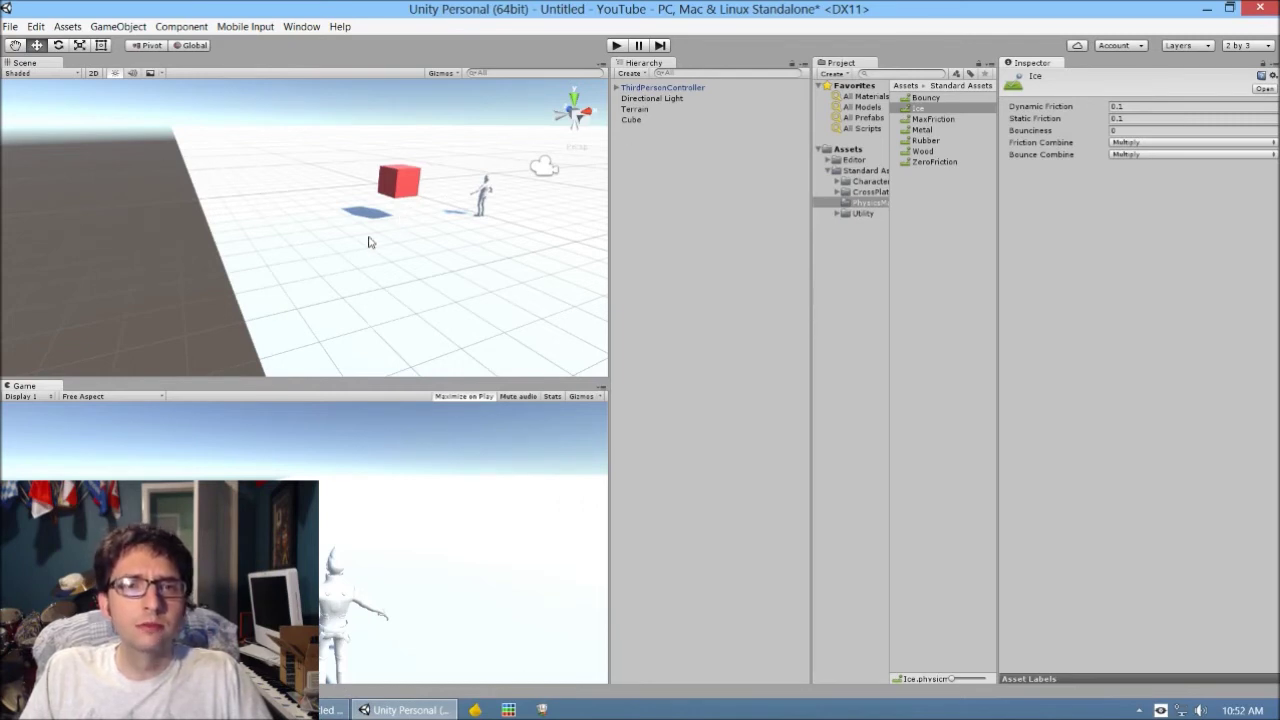
# Select the terrain and activate its Raise/Lower Terrain tool
pyautogui.click(386, 283)
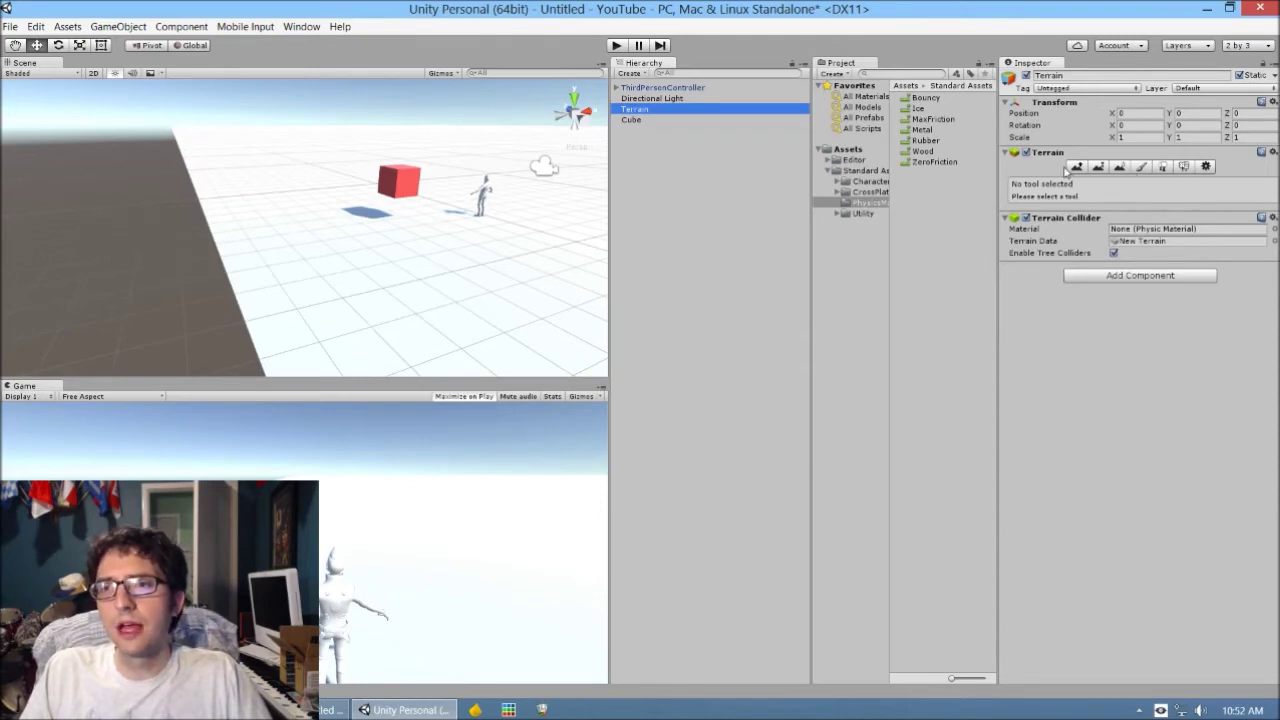
pyautogui.press('w')
pyautogui.moveTo(531, 197); pyautogui.dragTo(697, 209, button='right')
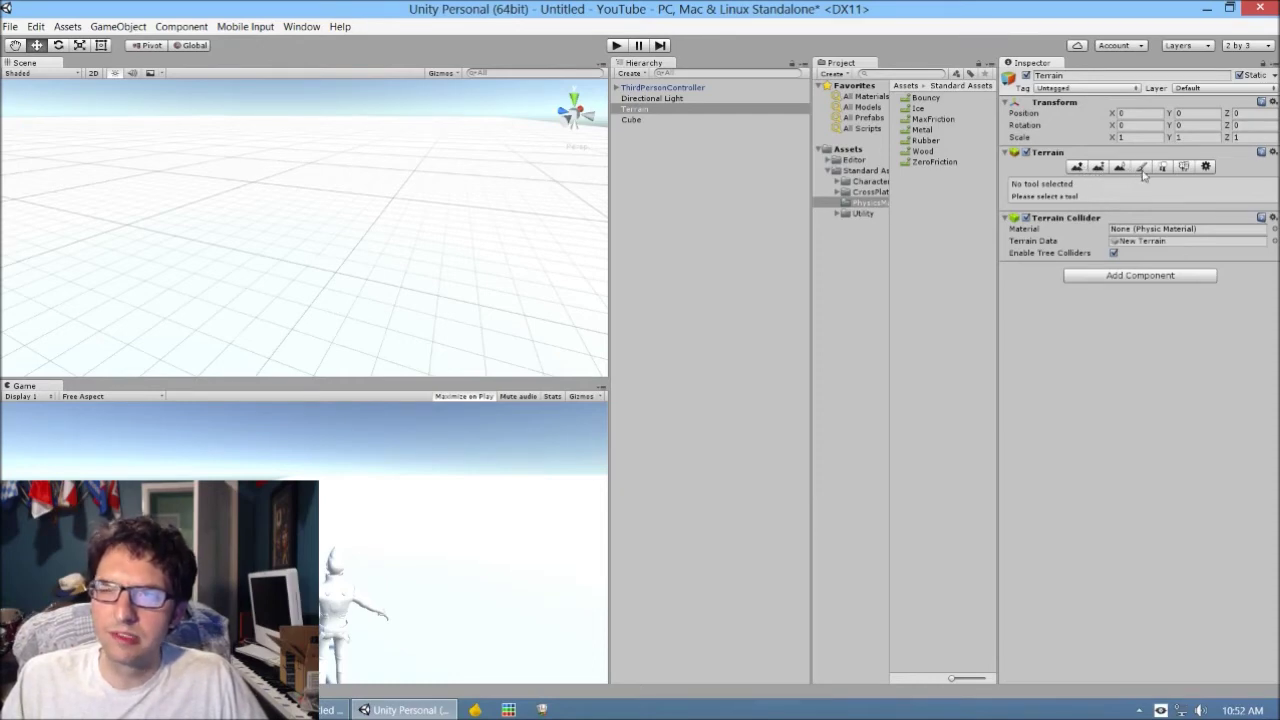
pyautogui.moveTo(514, 238)
pyautogui.mouseDown(button='right')
pyautogui.moveTo(491, 171)
pyautogui.moveTo(551, 251)
pyautogui.moveTo(529, 229)
pyautogui.moveTo(460, 240)
pyautogui.moveTo(500, 255)
pyautogui.moveTo(377, 220)
pyautogui.moveTo(415, 201)
pyautogui.mouseUp(button='right')
pyautogui.click(1077, 168)
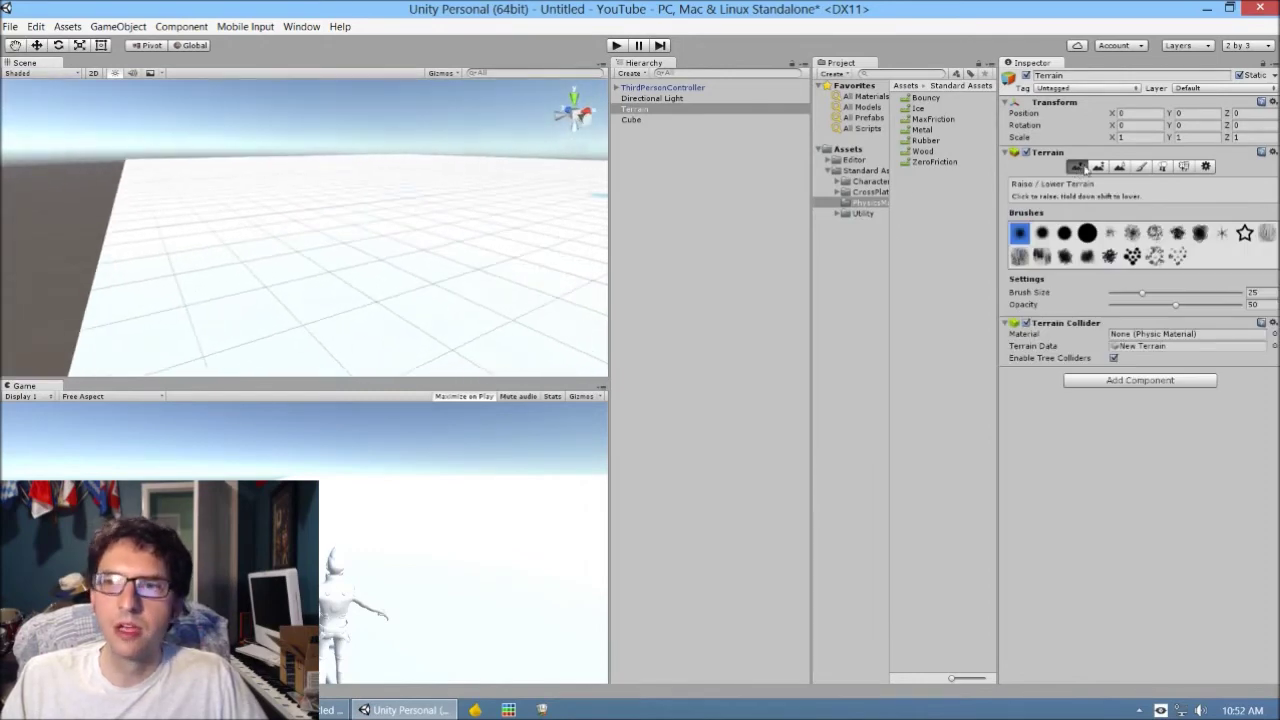
# Raise trial hills on the terrain with soft round and speckled brushes, and lower them back to flat ground
pyautogui.moveTo(290, 210)
pyautogui.mouseDown()
pyautogui.moveTo(430, 215)
pyautogui.moveTo(299, 271)
pyautogui.mouseUp()
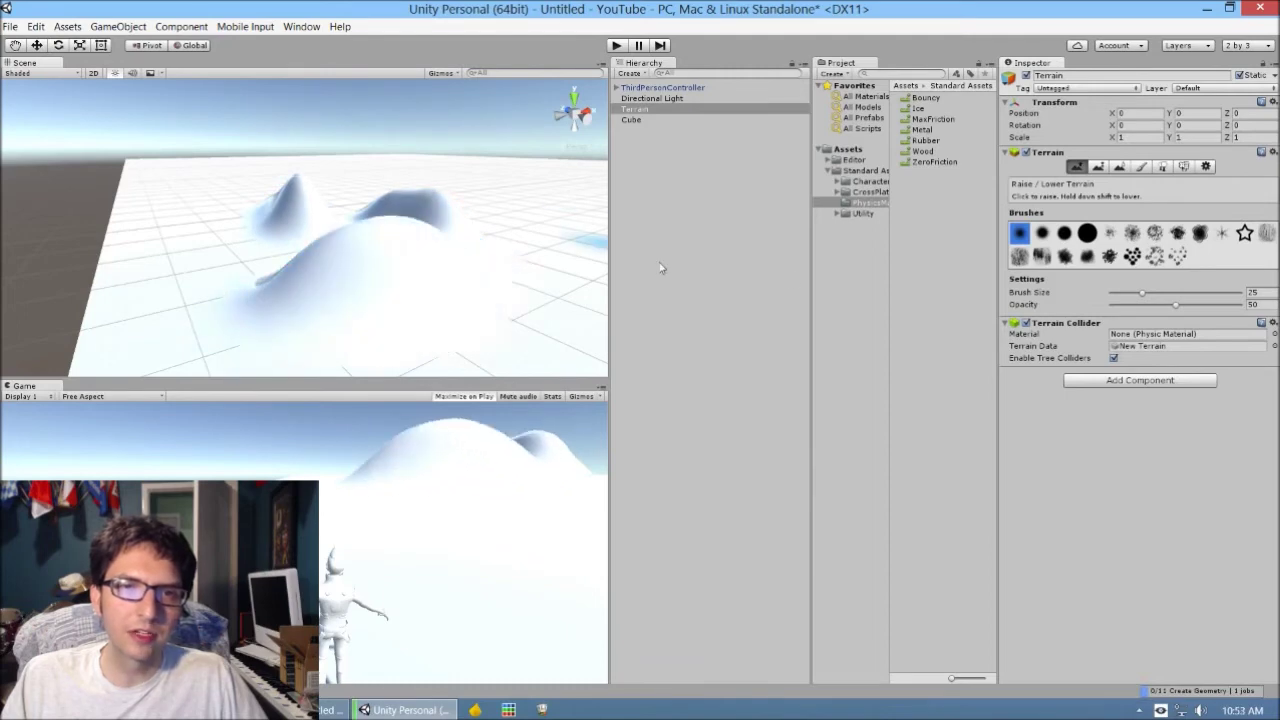
pyautogui.click(1064, 233)
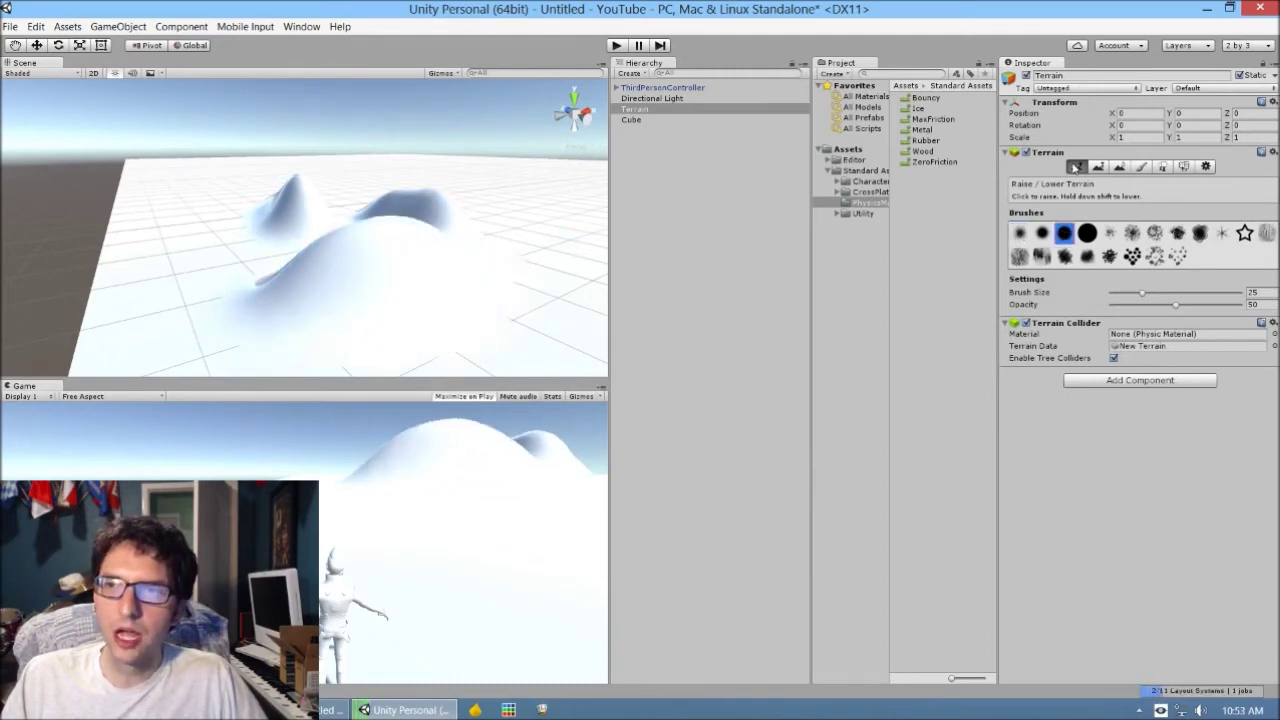
pyautogui.click(1042, 233)
pyautogui.click(1131, 256)
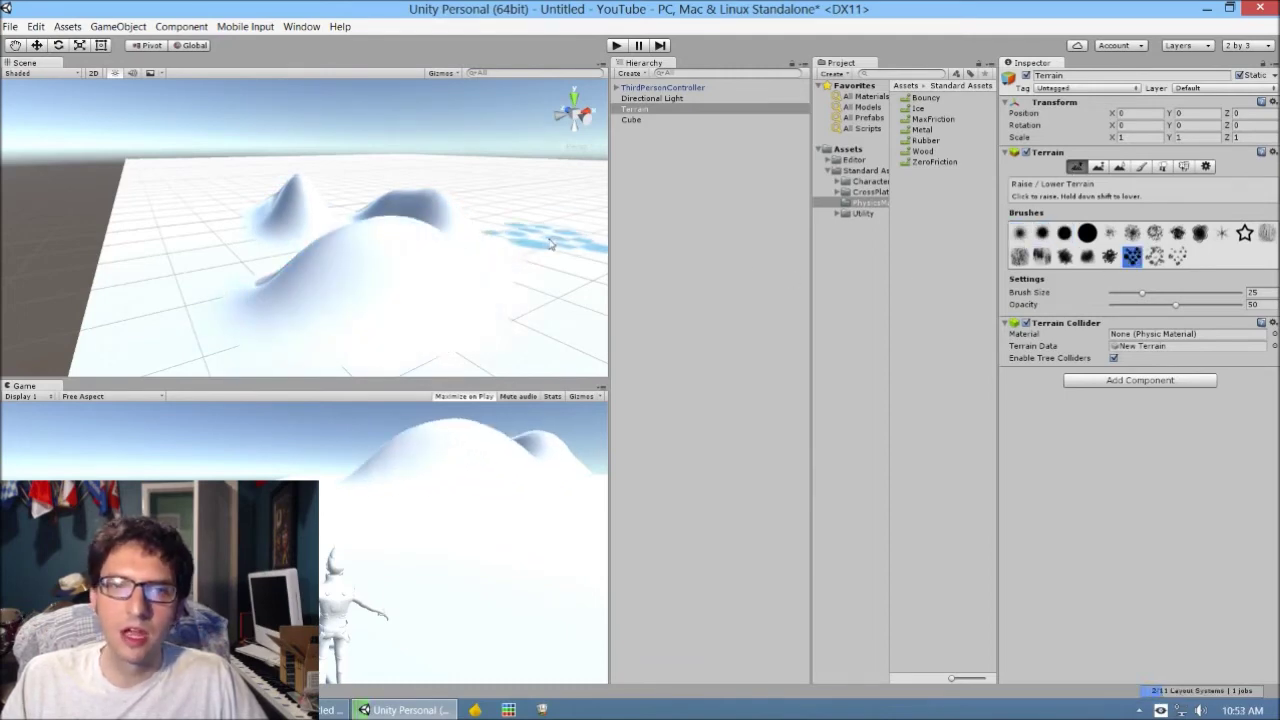
pyautogui.moveTo(248, 310)
pyautogui.mouseDown()
pyautogui.moveTo(400, 262)
pyautogui.moveTo(515, 255)
pyautogui.moveTo(418, 282)
pyautogui.moveTo(366, 241)
pyautogui.moveTo(414, 246)
pyautogui.mouseUp()
pyautogui.moveTo(414, 246)
pyautogui.mouseDown(button='right')
pyautogui.moveTo(388, 220)
pyautogui.moveTo(371, 278)
pyautogui.mouseUp(button='right')
pyautogui.moveTo(287, 265)
pyautogui.keyDown('shift'); pyautogui.mouseDown()
pyautogui.moveTo(342, 280)
pyautogui.moveTo(180, 270)
pyautogui.moveTo(360, 215)
pyautogui.moveTo(203, 247)
pyautogui.moveTo(343, 314)
pyautogui.moveTo(114, 349)
pyautogui.moveTo(399, 213)
pyautogui.mouseUp(); pyautogui.keyUp('shift')
pyautogui.moveTo(352, 158)
pyautogui.keyDown('shift'); pyautogui.mouseDown()
pyautogui.moveTo(300, 190)
pyautogui.moveTo(320, 188)
pyautogui.moveTo(218, 212)
pyautogui.moveTo(175, 195)
pyautogui.moveTo(386, 163)
pyautogui.moveTo(348, 176)
pyautogui.moveTo(370, 170)
pyautogui.mouseUp(); pyautogui.keyUp('shift')
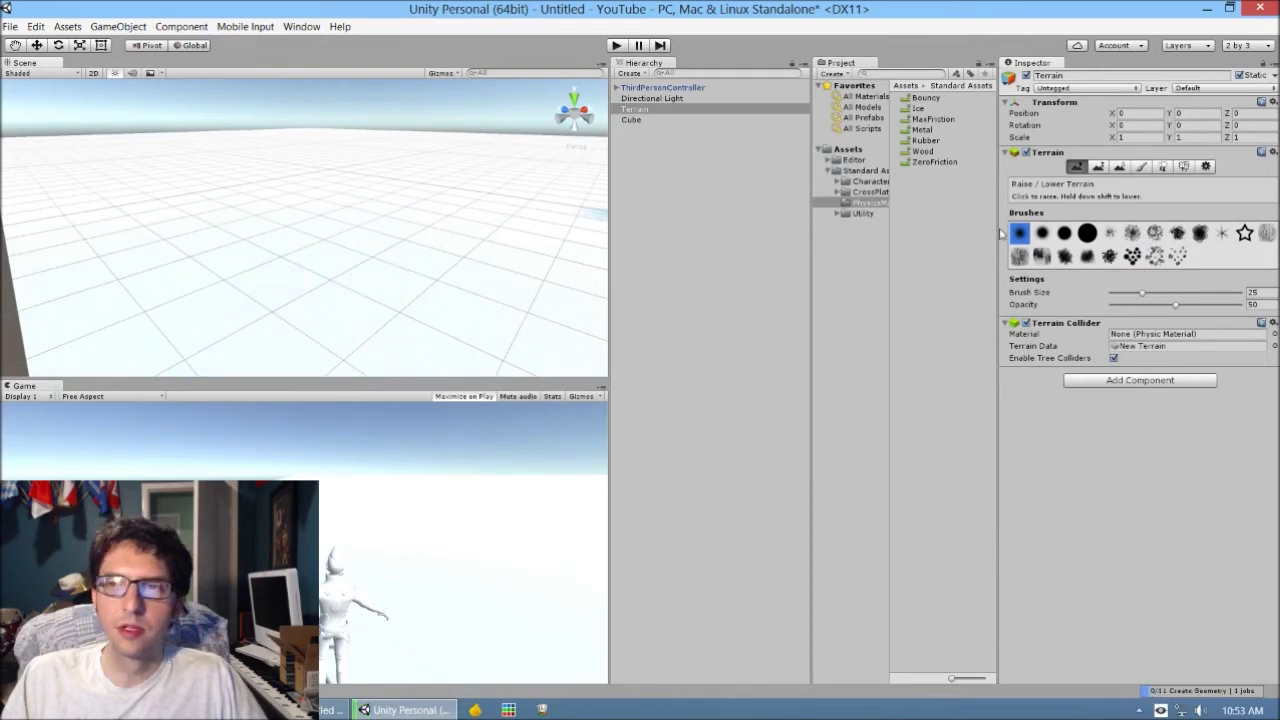
# Raise a jagged mountain range near the terrain's edge with a rough textured brush at size 25 and opacity 50
pyautogui.click(1130, 257)
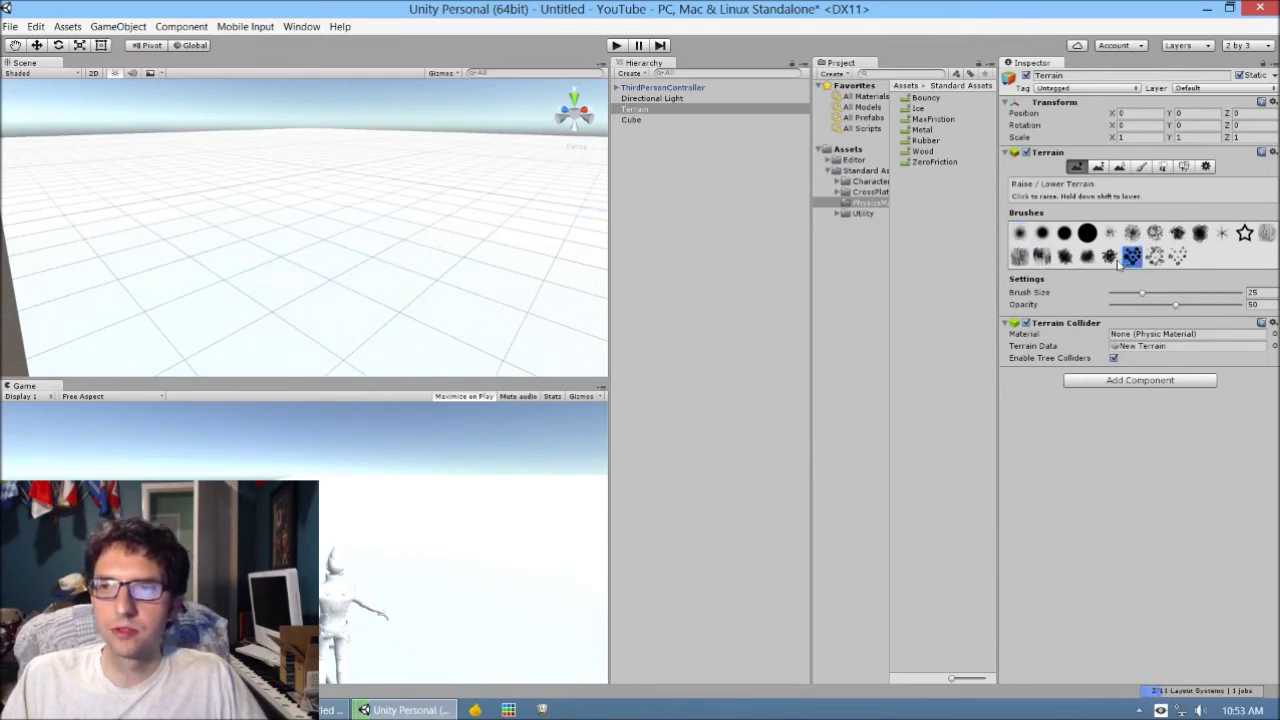
pyautogui.click(1019, 257)
pyautogui.moveTo(163, 226)
pyautogui.mouseDown()
pyautogui.moveTo(268, 225)
pyautogui.moveTo(110, 240)
pyautogui.moveTo(230, 210)
pyautogui.moveTo(360, 205)
pyautogui.moveTo(358, 245)
pyautogui.moveTo(440, 210)
pyautogui.moveTo(470, 235)
pyautogui.moveTo(425, 240)
pyautogui.moveTo(822, 148)
pyautogui.mouseUp()
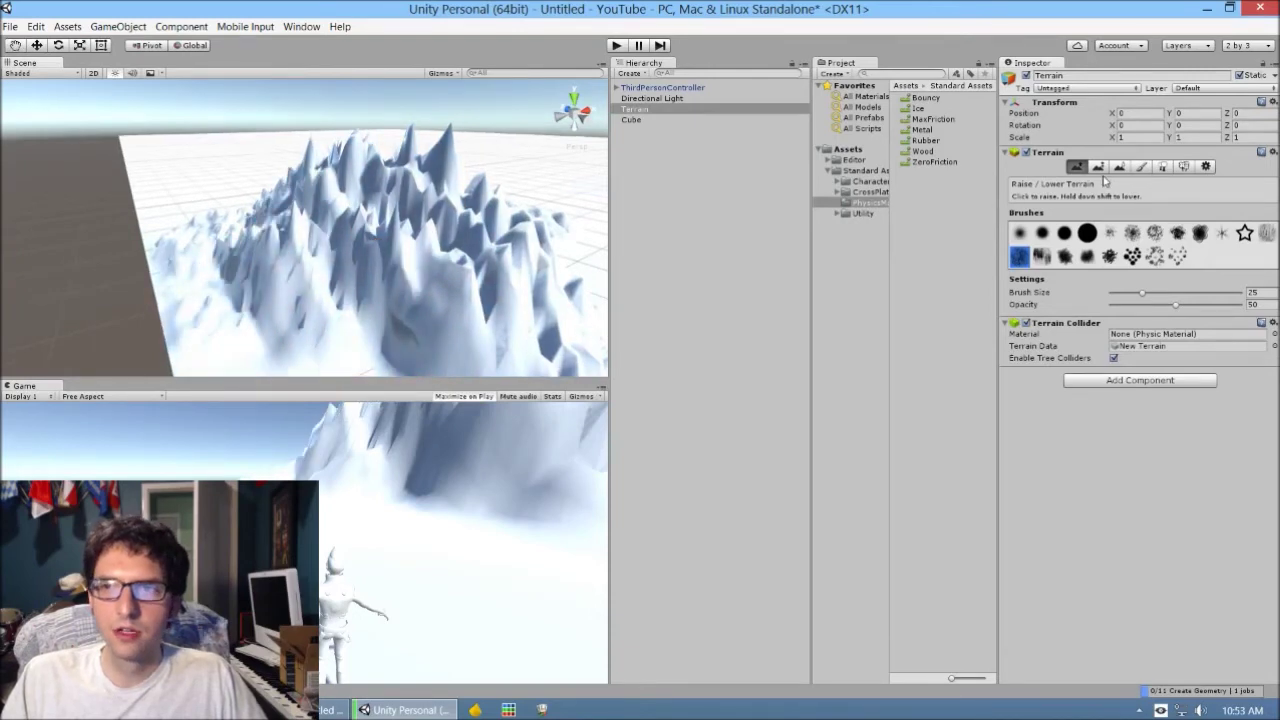
# Smooth the jagged peaks with the Smooth Height tool, using the soft round brush at size 25 and opacity 23
pyautogui.click(1119, 167)
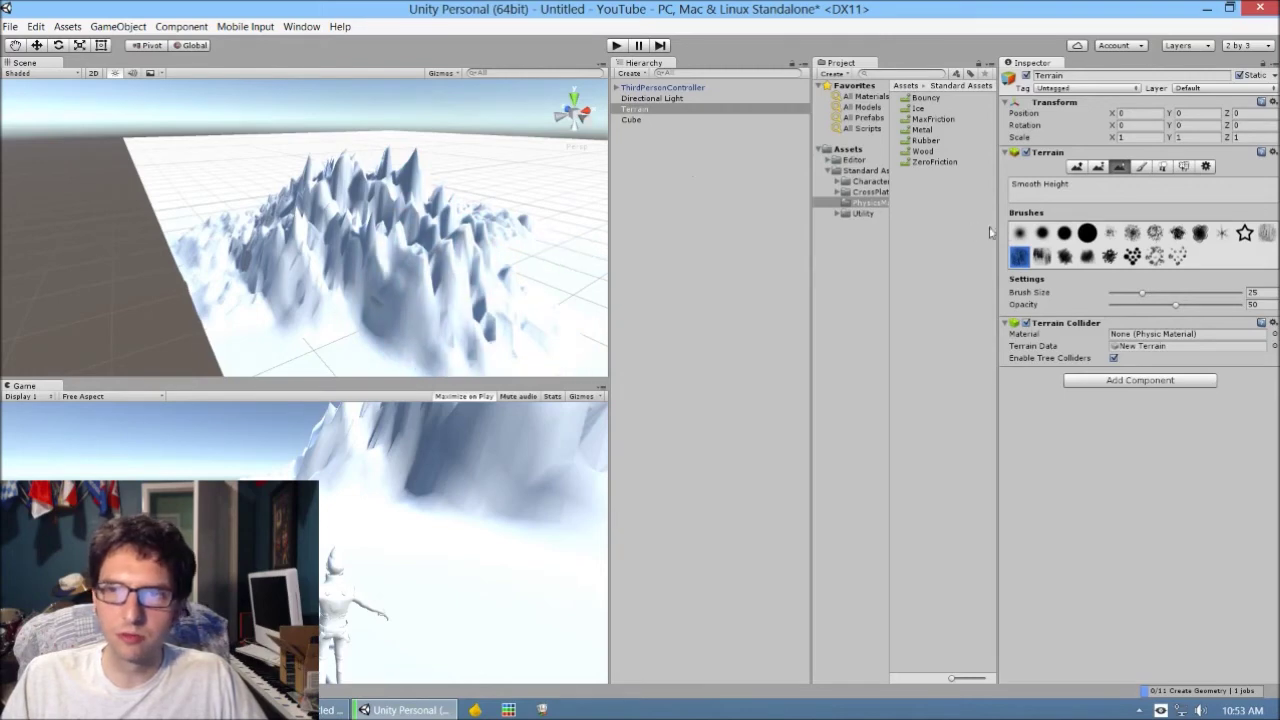
pyautogui.click(1019, 233)
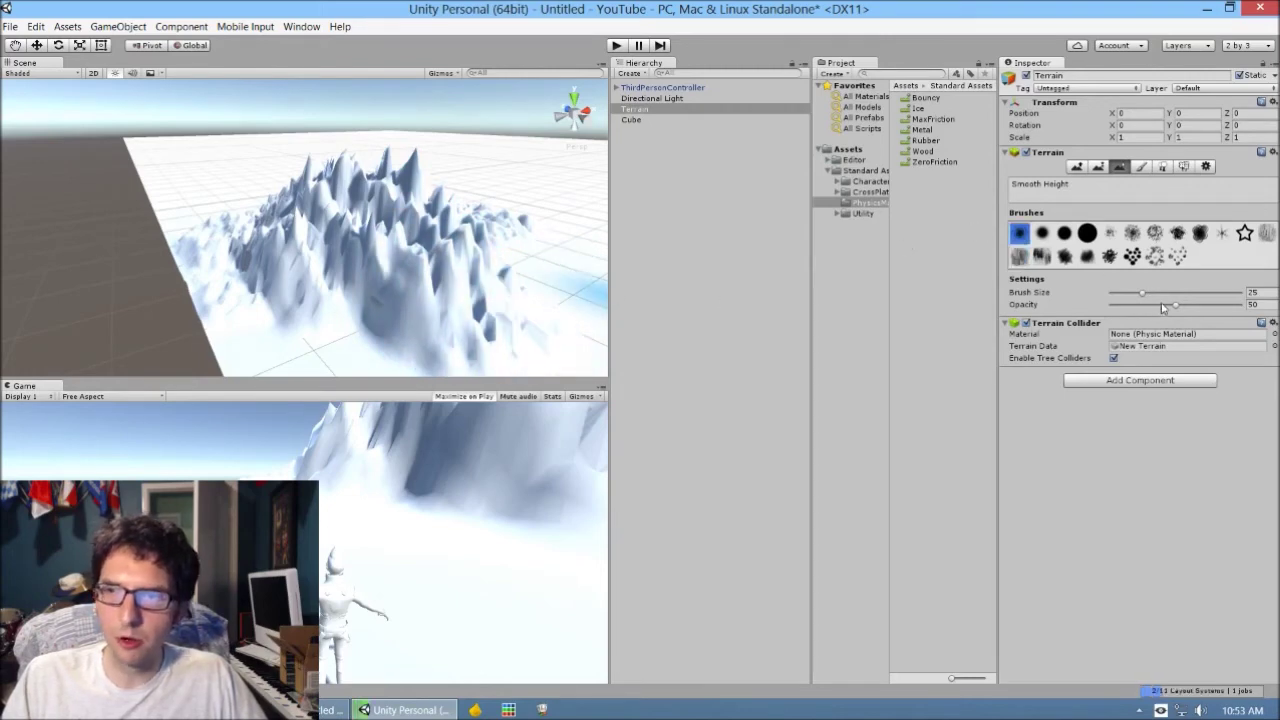
pyautogui.moveTo(560, 300)
pyautogui.mouseDown()
pyautogui.moveTo(460, 310)
pyautogui.moveTo(420, 270)
pyautogui.moveTo(340, 240)
pyautogui.moveTo(313, 261)
pyautogui.moveTo(466, 208)
pyautogui.moveTo(515, 225)
pyautogui.moveTo(319, 170)
pyautogui.mouseUp()
pyautogui.moveTo(319, 170)
pyautogui.mouseDown(button='right')
pyautogui.moveTo(229, 191)
pyautogui.moveTo(476, 179)
pyautogui.moveTo(437, 196)
pyautogui.moveTo(595, 193)
pyautogui.moveTo(430, 210)
pyautogui.mouseUp(button='right')
pyautogui.hotkey('shift', 'w')
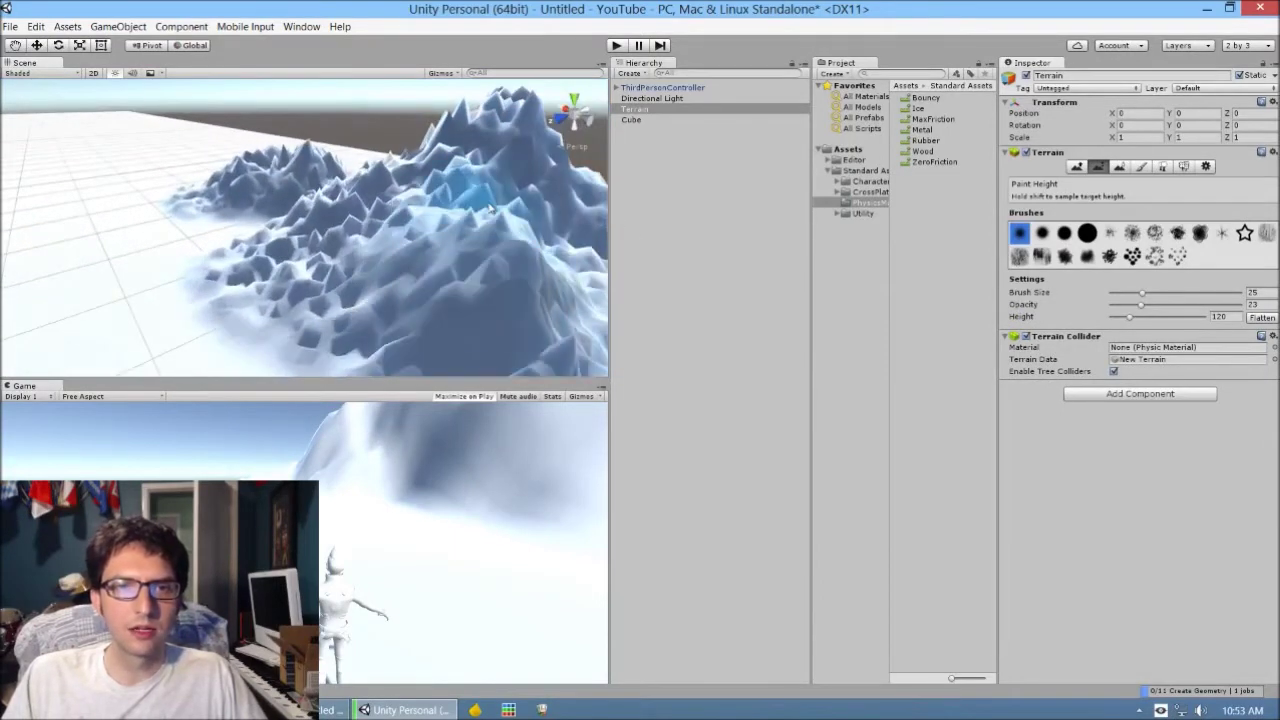
pyautogui.click(1119, 166)
pyautogui.moveTo(533, 257)
pyautogui.mouseDown()
pyautogui.moveTo(334, 252)
pyautogui.moveTo(394, 204)
pyautogui.moveTo(495, 200)
pyautogui.moveTo(510, 120)
pyautogui.moveTo(525, 150)
pyautogui.moveTo(337, 278)
pyautogui.moveTo(957, 228)
pyautogui.mouseUp()
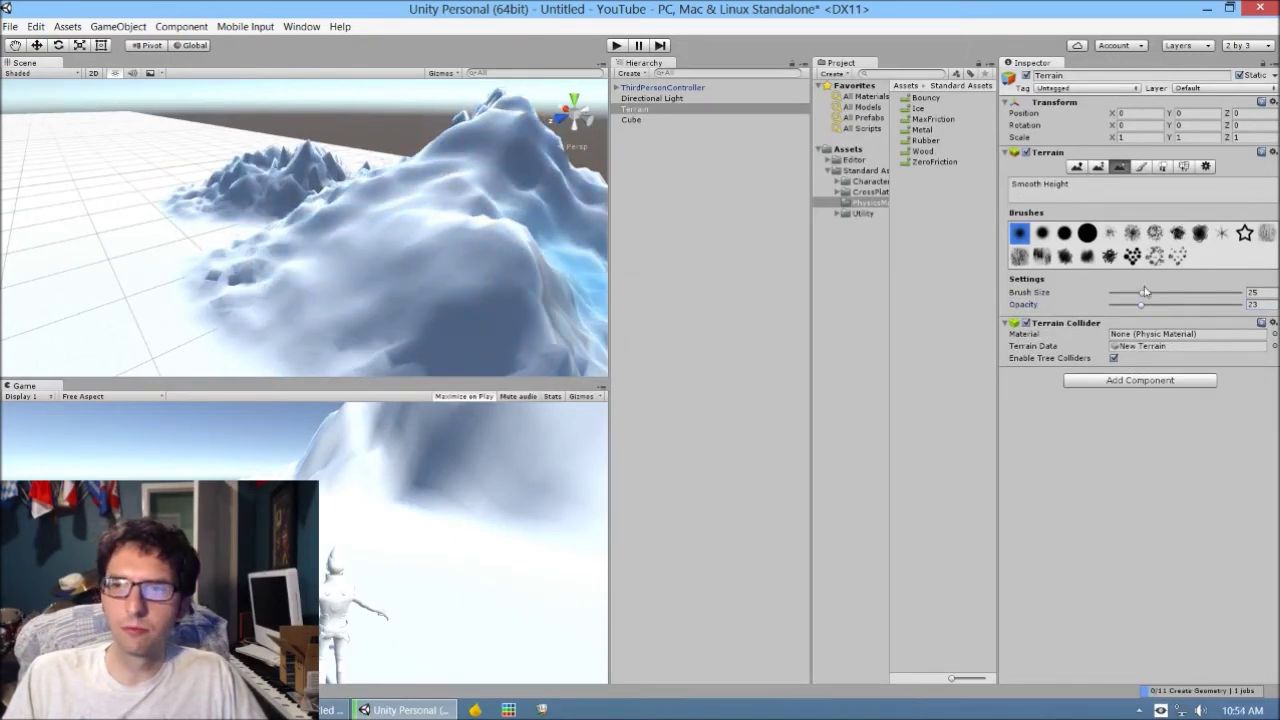
# Set the Smooth Height brush size to 100 and soften the remaining rough mountain slopes
pyautogui.keyDown('alt'); pyautogui.moveTo(520, 250); pyautogui.dragTo(328, 198); pyautogui.keyUp('alt')
pyautogui.scroll(8, 328, 198)
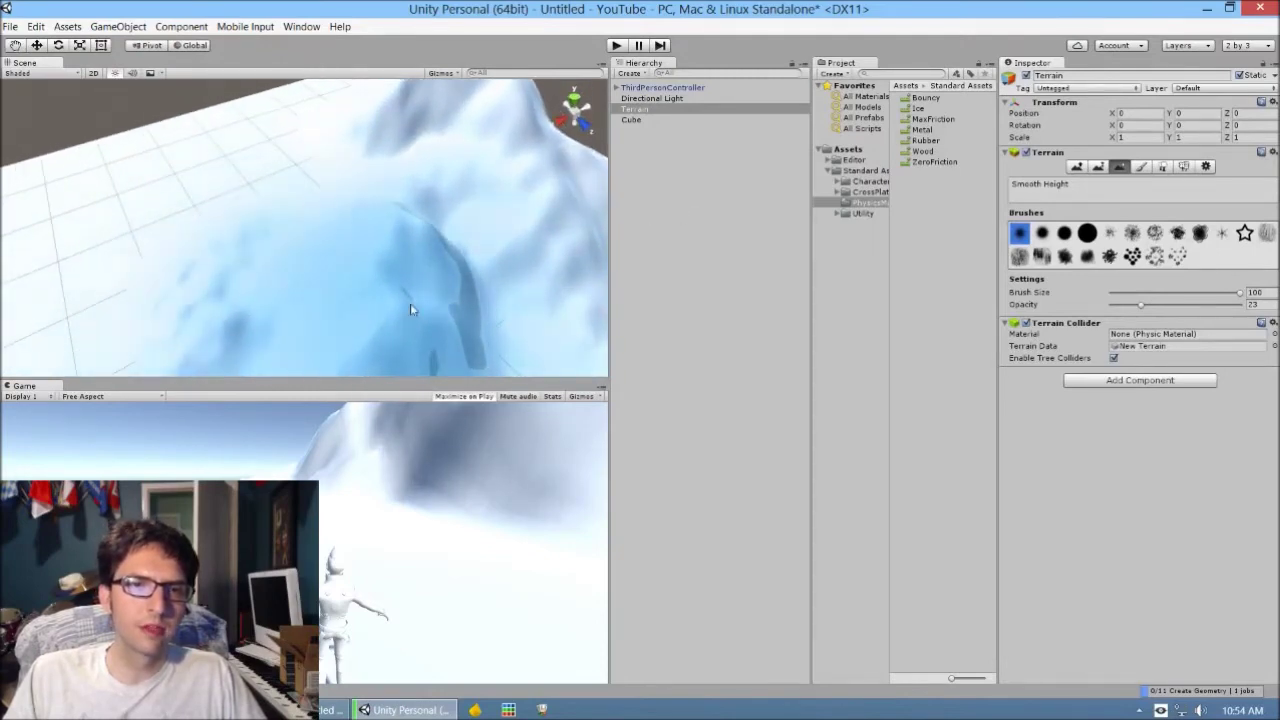
pyautogui.scroll(-8, 410, 309)
pyautogui.keyDown('alt'); pyautogui.moveTo(410, 309); pyautogui.dragTo(514, 198); pyautogui.keyUp('alt')
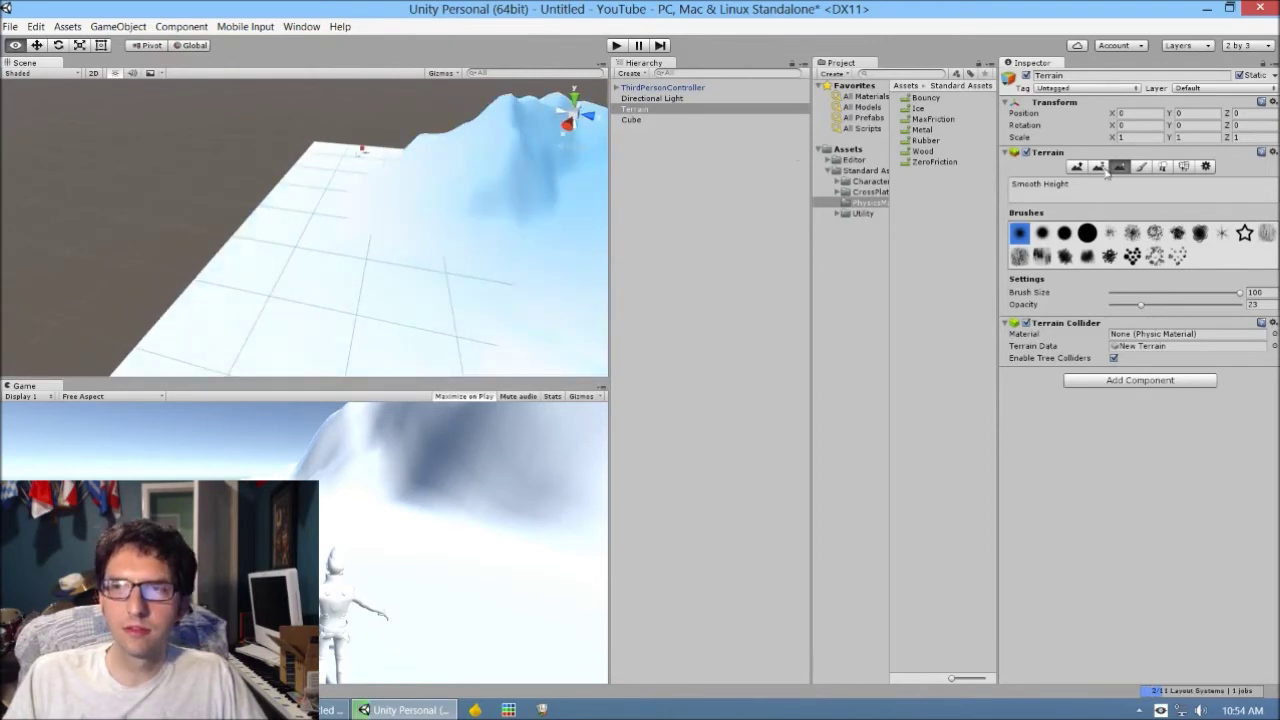
# Paint a flat-topped plateau along the terrain's edge with Paint Height, using the soft round brush at height 10 and size 22
pyautogui.click(1098, 166)
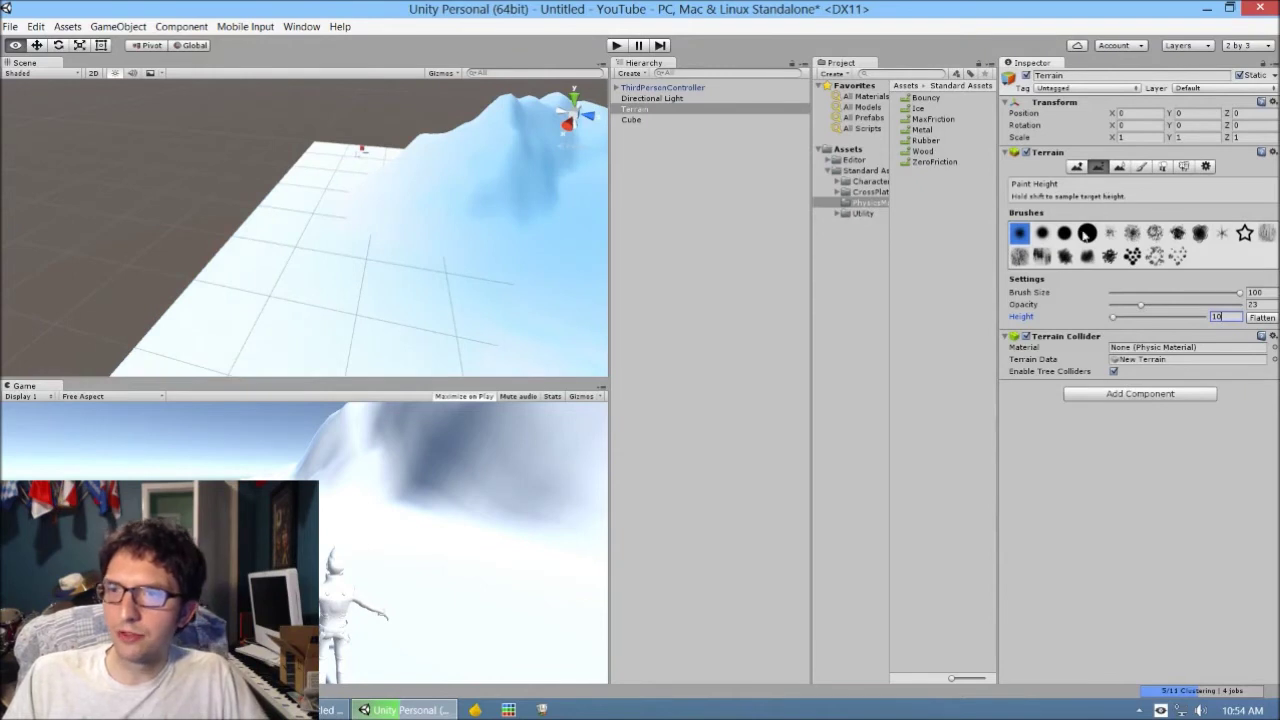
pyautogui.click(1065, 233)
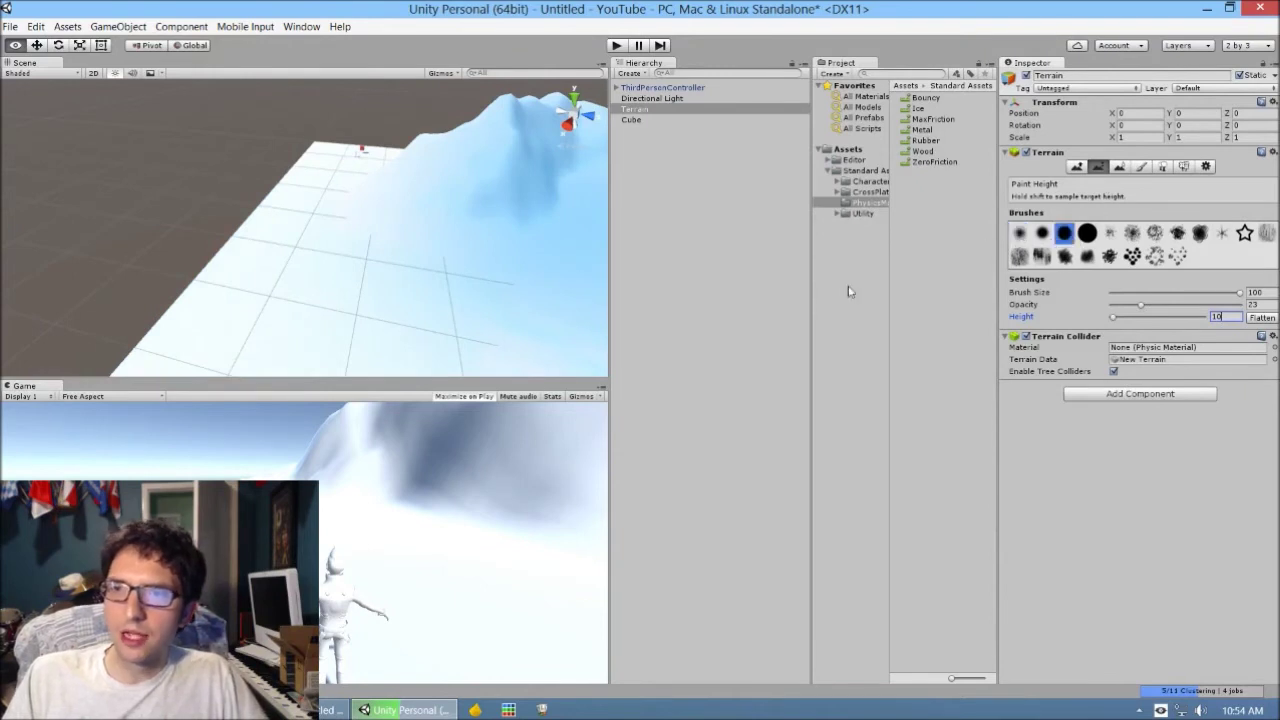
pyautogui.click(1017, 237)
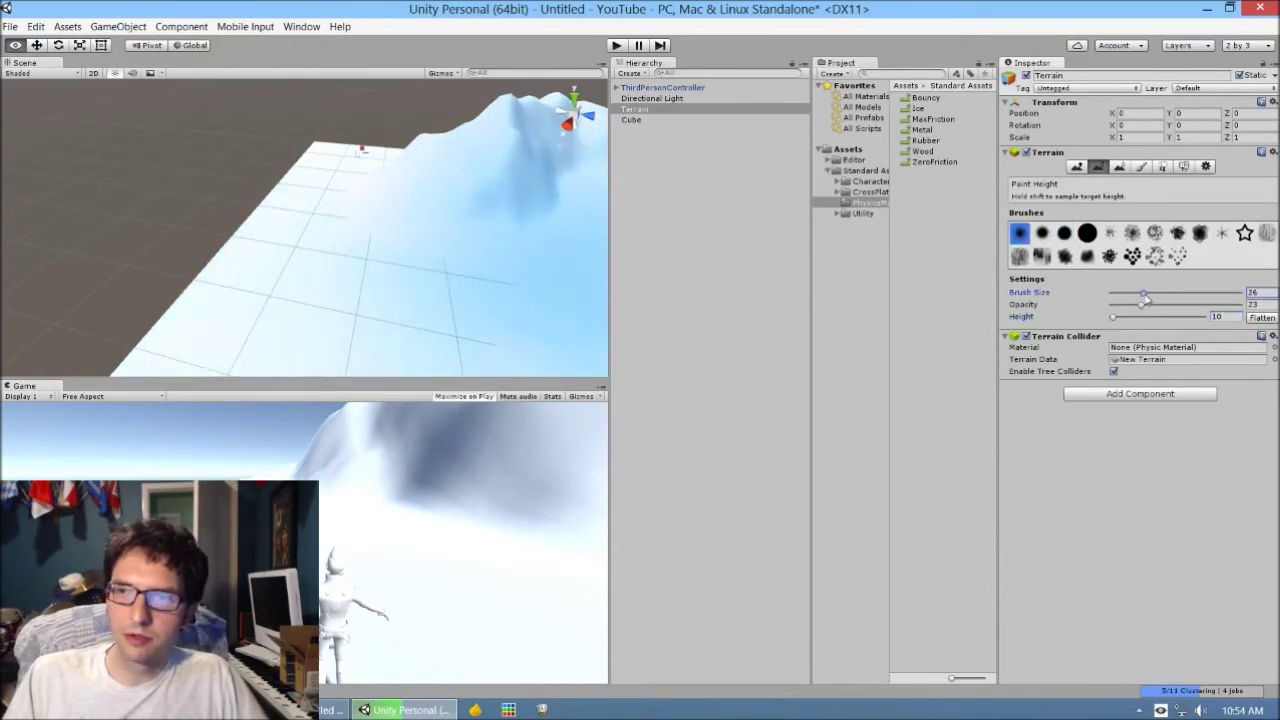
pyautogui.moveTo(314, 309)
pyautogui.mouseDown()
pyautogui.moveTo(271, 337)
pyautogui.moveTo(175, 299)
pyautogui.moveTo(260, 285)
pyautogui.moveTo(194, 266)
pyautogui.moveTo(209, 294)
pyautogui.moveTo(194, 271)
pyautogui.moveTo(147, 329)
pyautogui.moveTo(180, 271)
pyautogui.moveTo(214, 251)
pyautogui.moveTo(209, 223)
pyautogui.moveTo(221, 228)
pyautogui.moveTo(180, 312)
pyautogui.moveTo(205, 285)
pyautogui.moveTo(190, 266)
pyautogui.mouseUp()
pyautogui.scroll(-2, 190, 280)
pyautogui.scroll(2, 190, 266)
pyautogui.scroll(2, 190, 266)
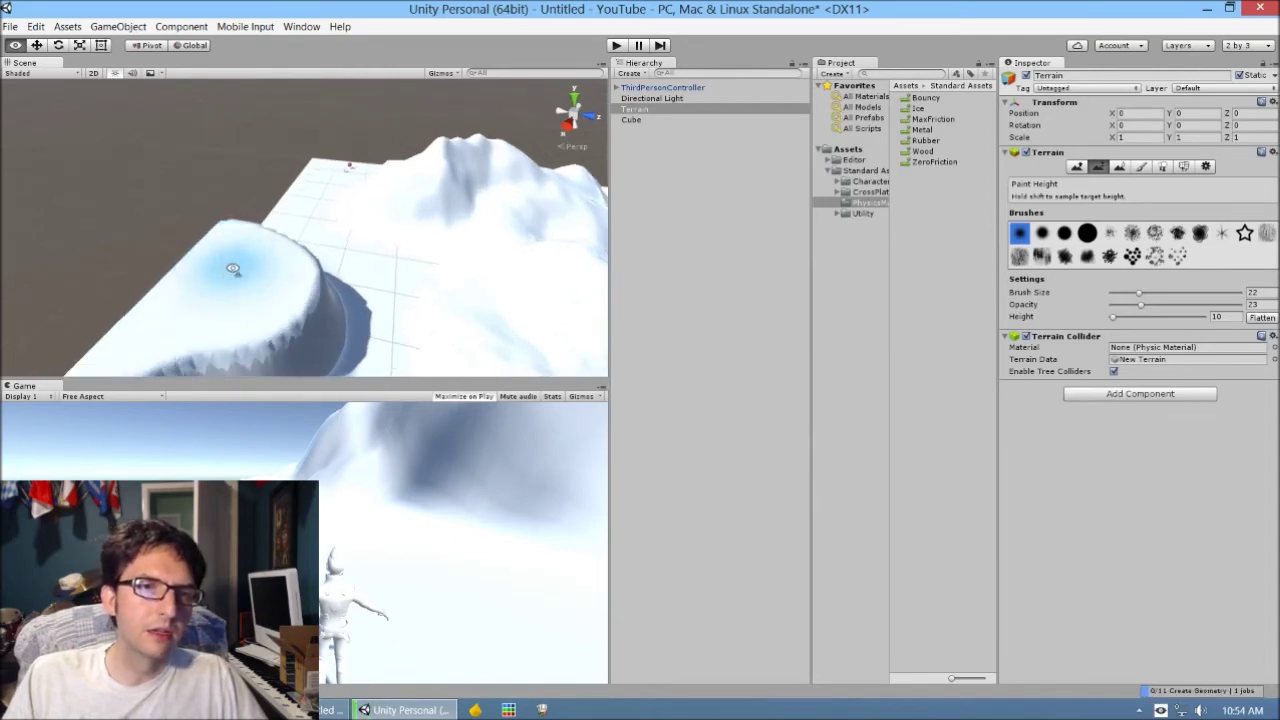
pyautogui.moveTo(215, 329)
pyautogui.mouseDown()
pyautogui.moveTo(214, 304)
pyautogui.moveTo(352, 342)
pyautogui.moveTo(314, 362)
pyautogui.moveTo(281, 302)
pyautogui.mouseUp()
pyautogui.scroll(-2, 265, 312)
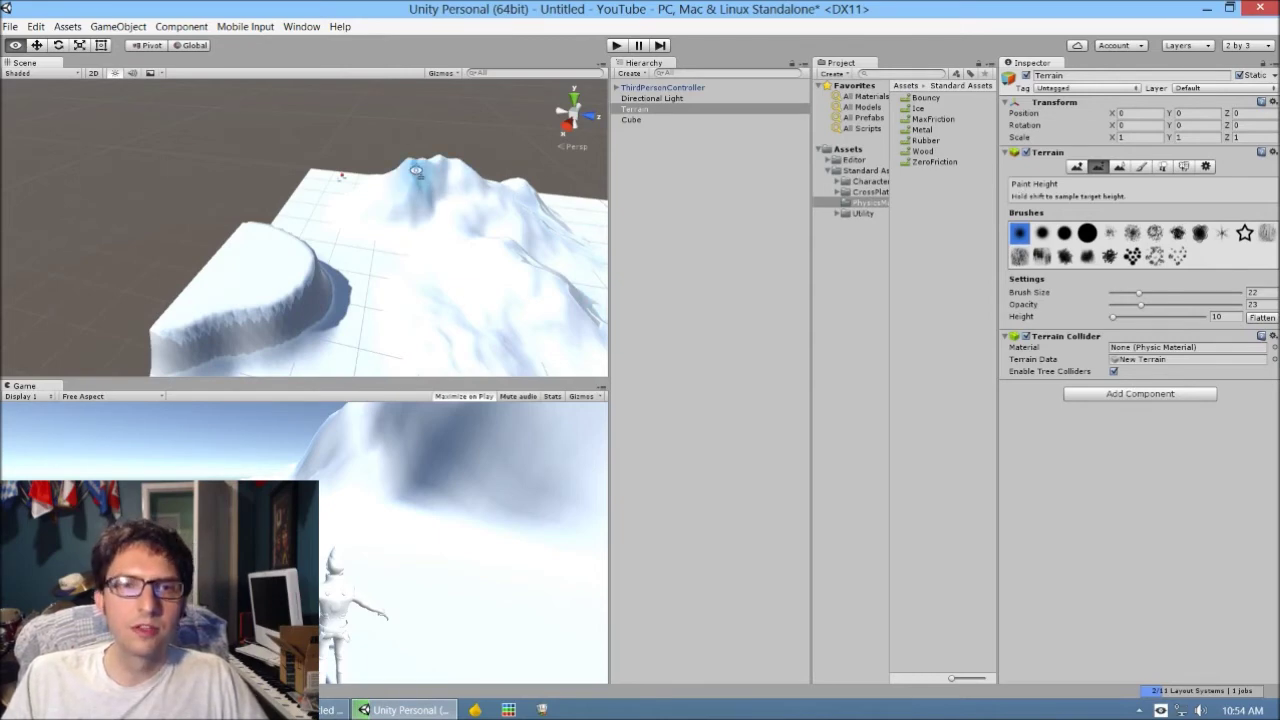
# Activate the terrain's Paint Texture tool with the large solid round brush
pyautogui.click(1143, 167)
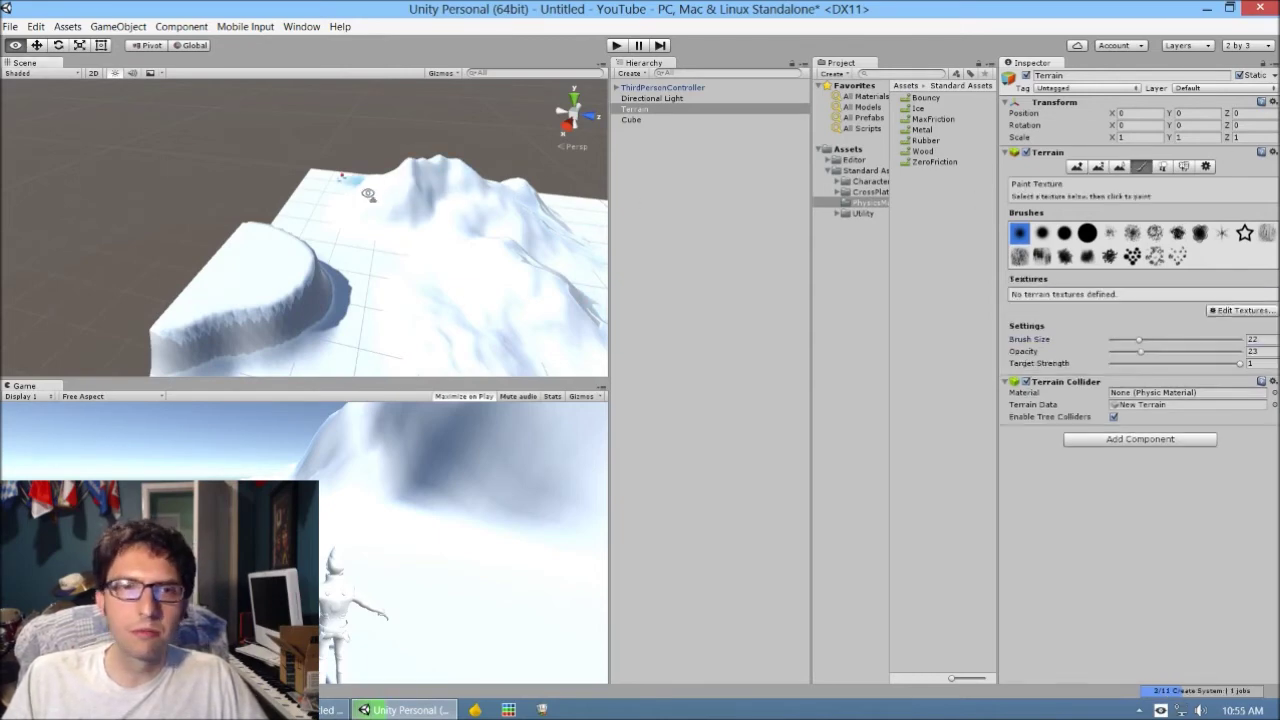
pyautogui.scroll(-3, 361, 238)
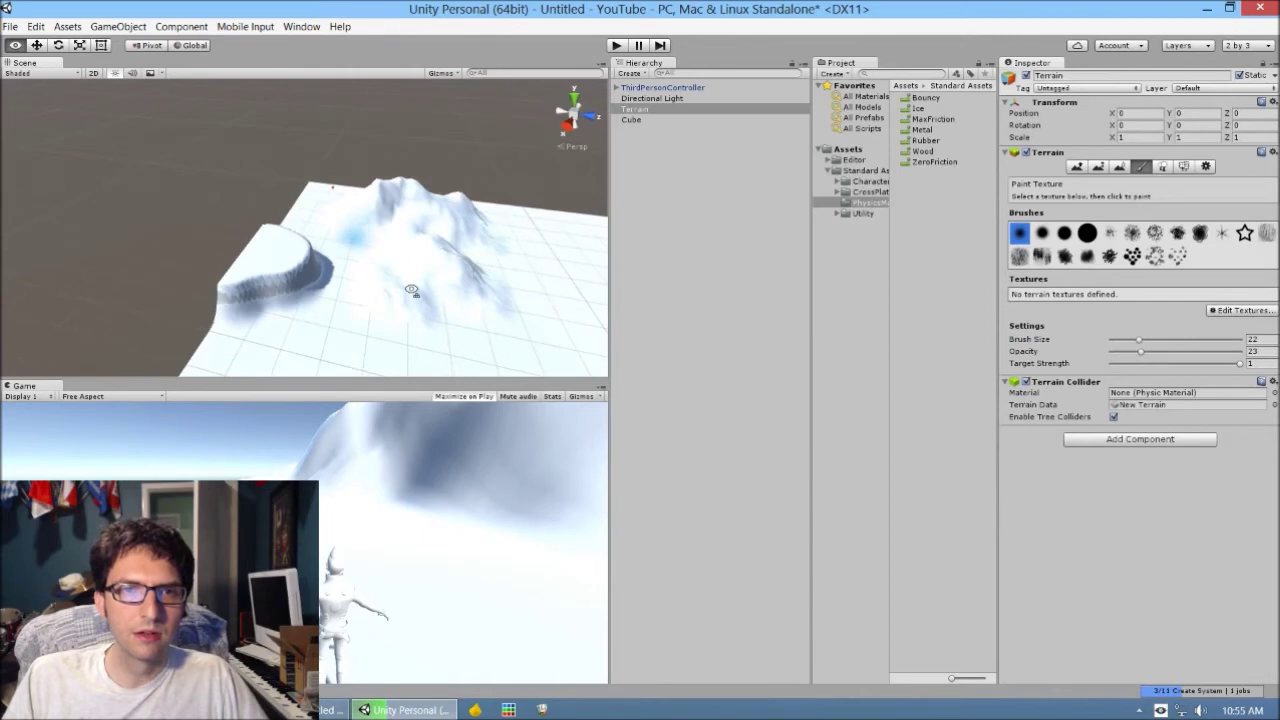
pyautogui.scroll(2, 385, 213)
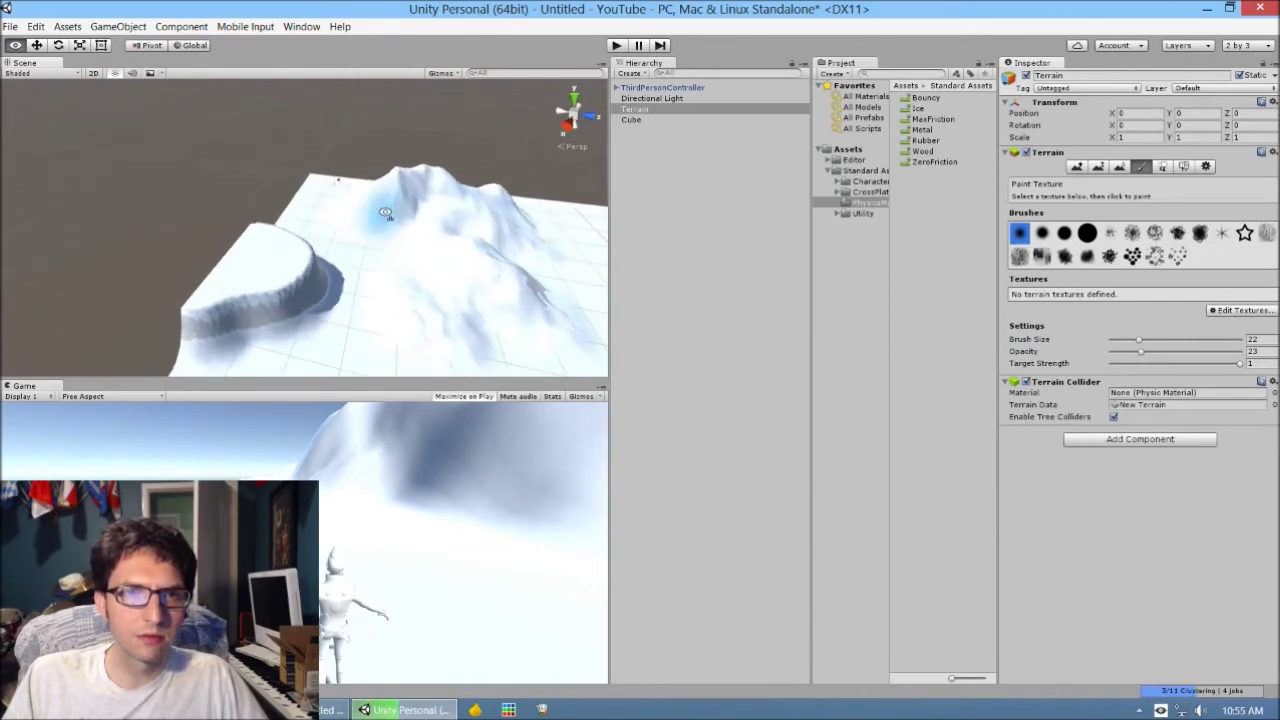
pyautogui.scroll(4, 385, 213)
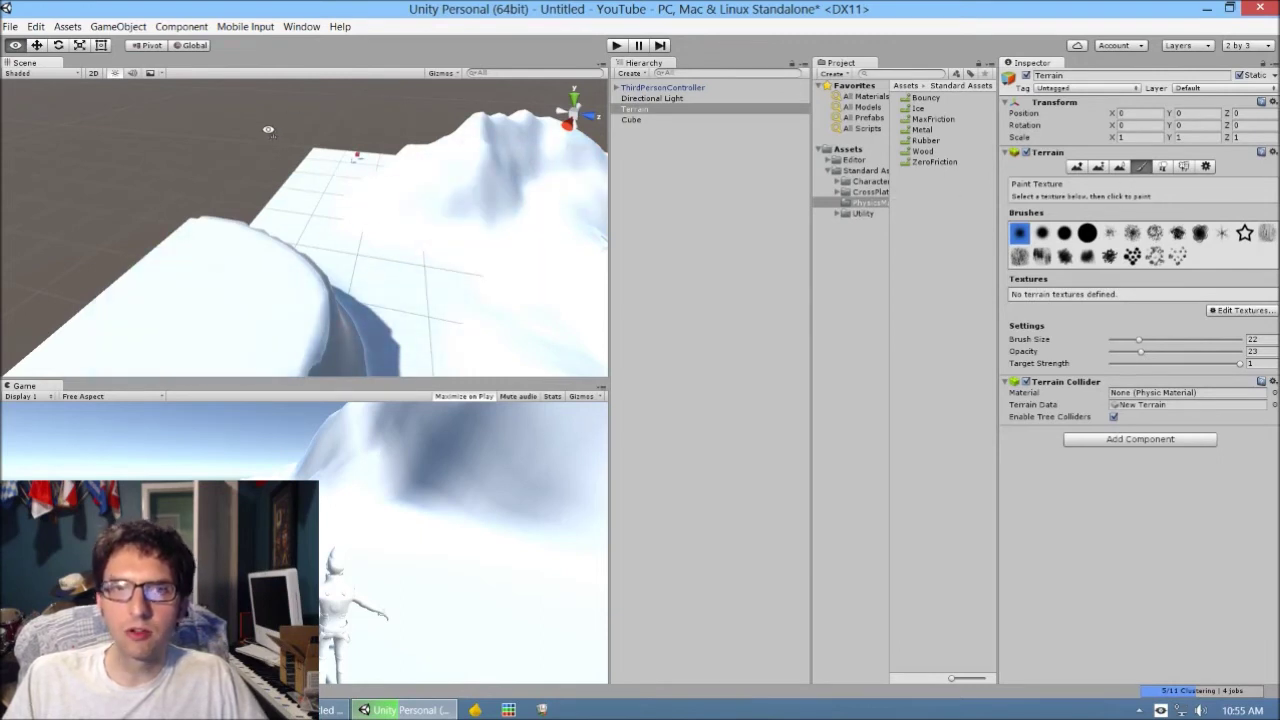
pyautogui.moveTo(295, 230)
pyautogui.keyDown('alt'); pyautogui.mouseDown()
pyautogui.moveTo(400, 263)
pyautogui.moveTo(351, 243)
pyautogui.mouseUp(); pyautogui.keyUp('alt')
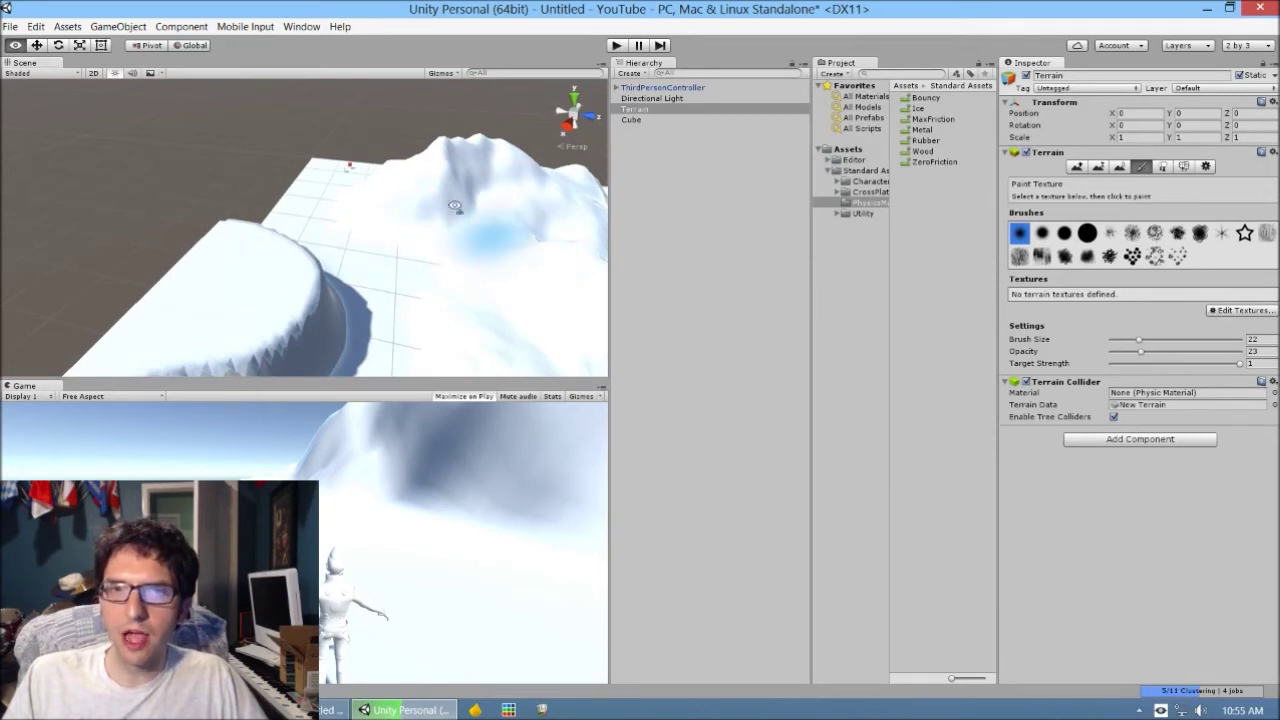
pyautogui.click(1087, 233)
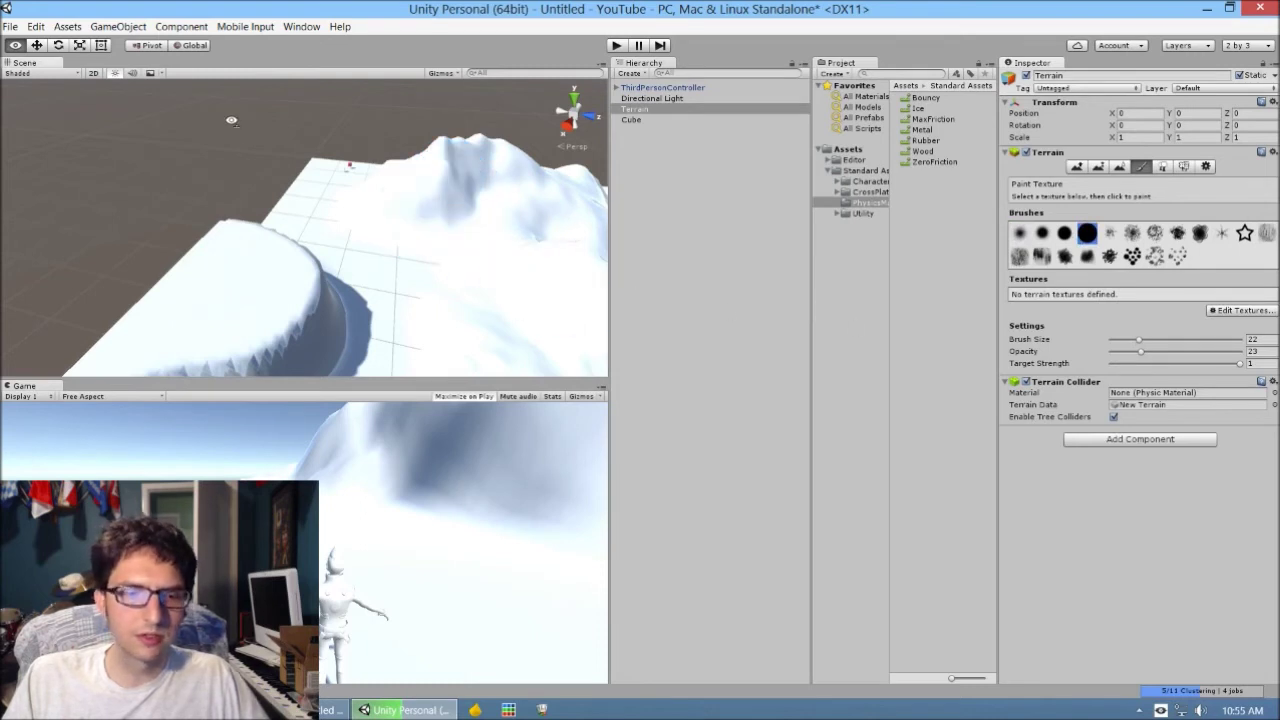
pyautogui.press('w')
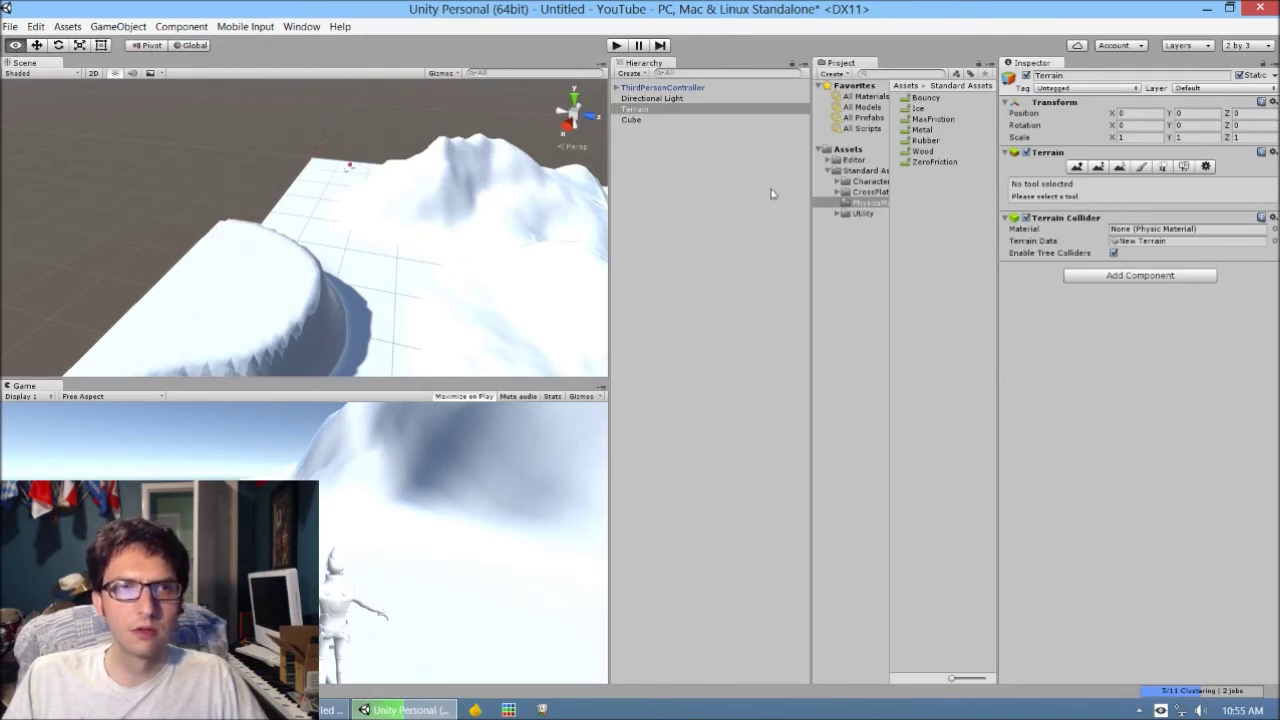
pyautogui.click(1141, 166)
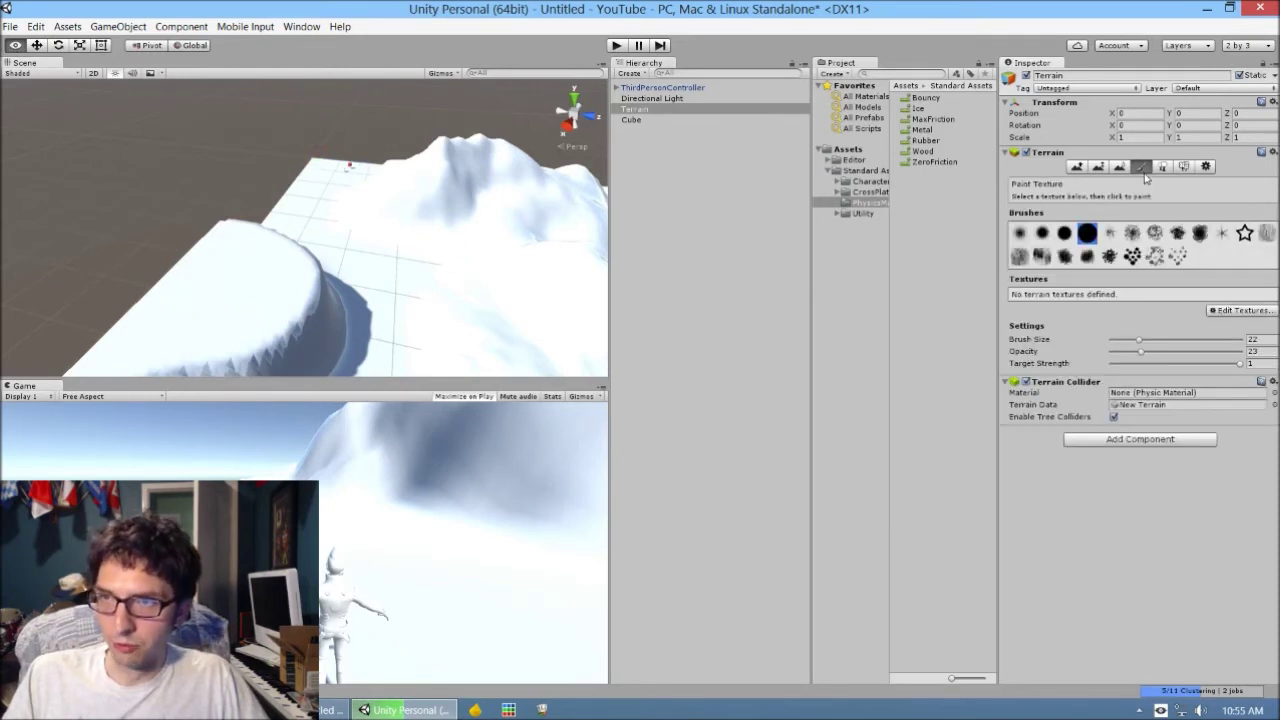
pyautogui.click(1203, 310)
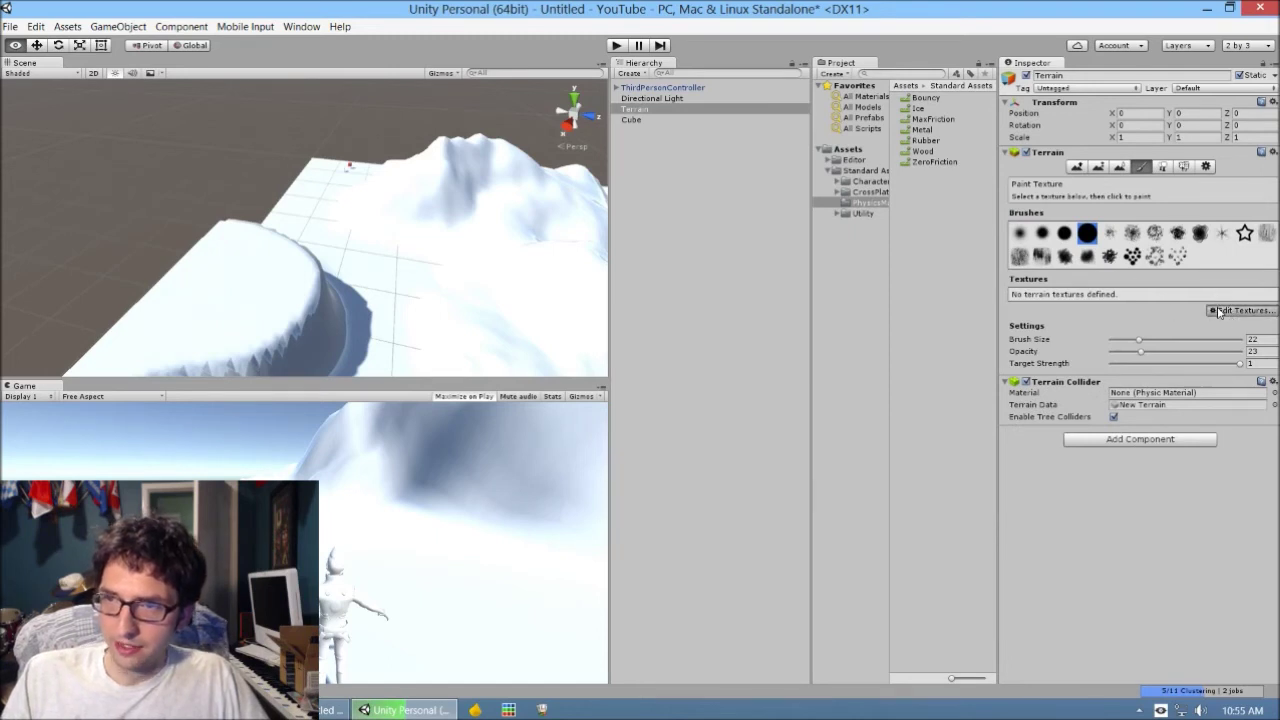
pyautogui.click(1195, 315)
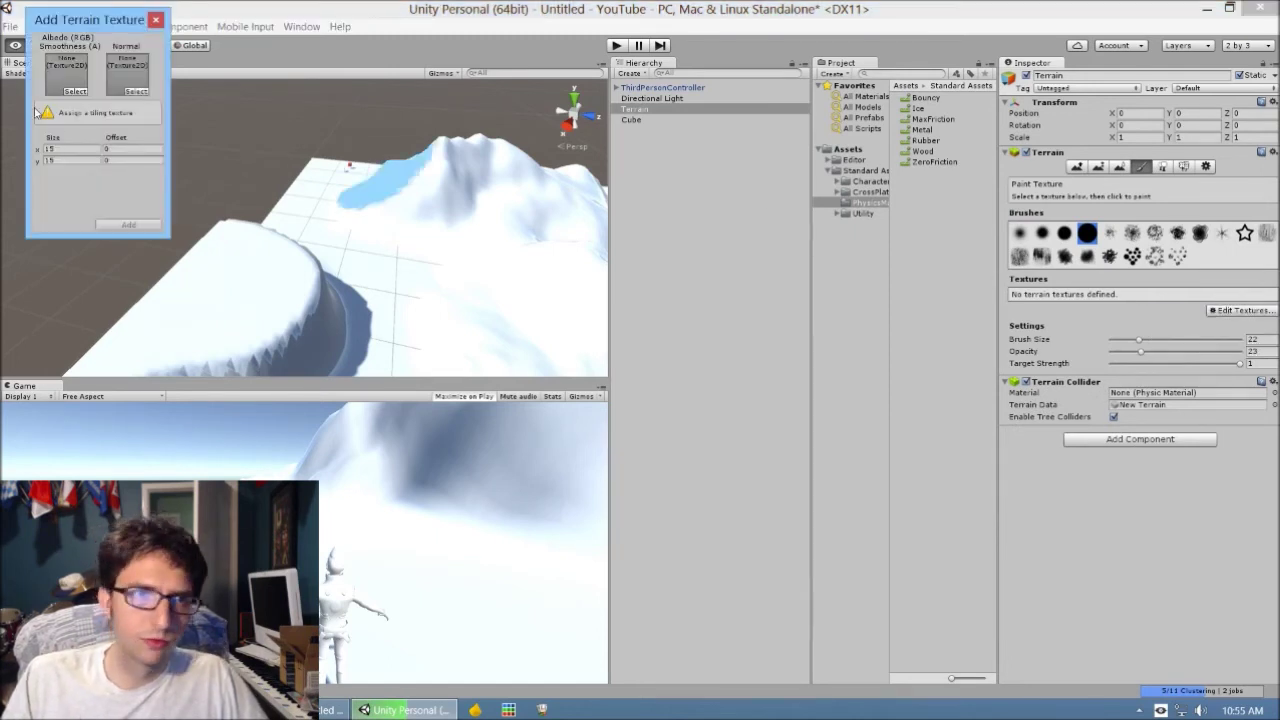
pyautogui.moveTo(80, 20); pyautogui.dragTo(155, 22)
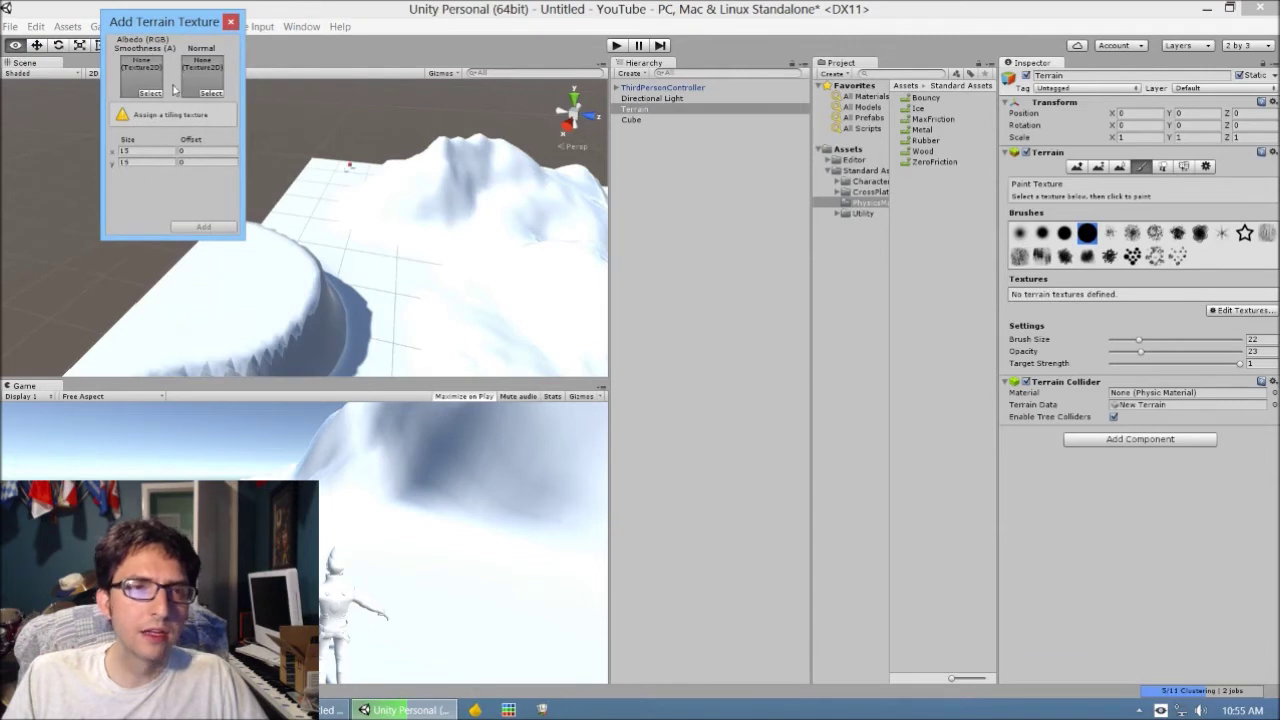
pyautogui.click(229, 22)
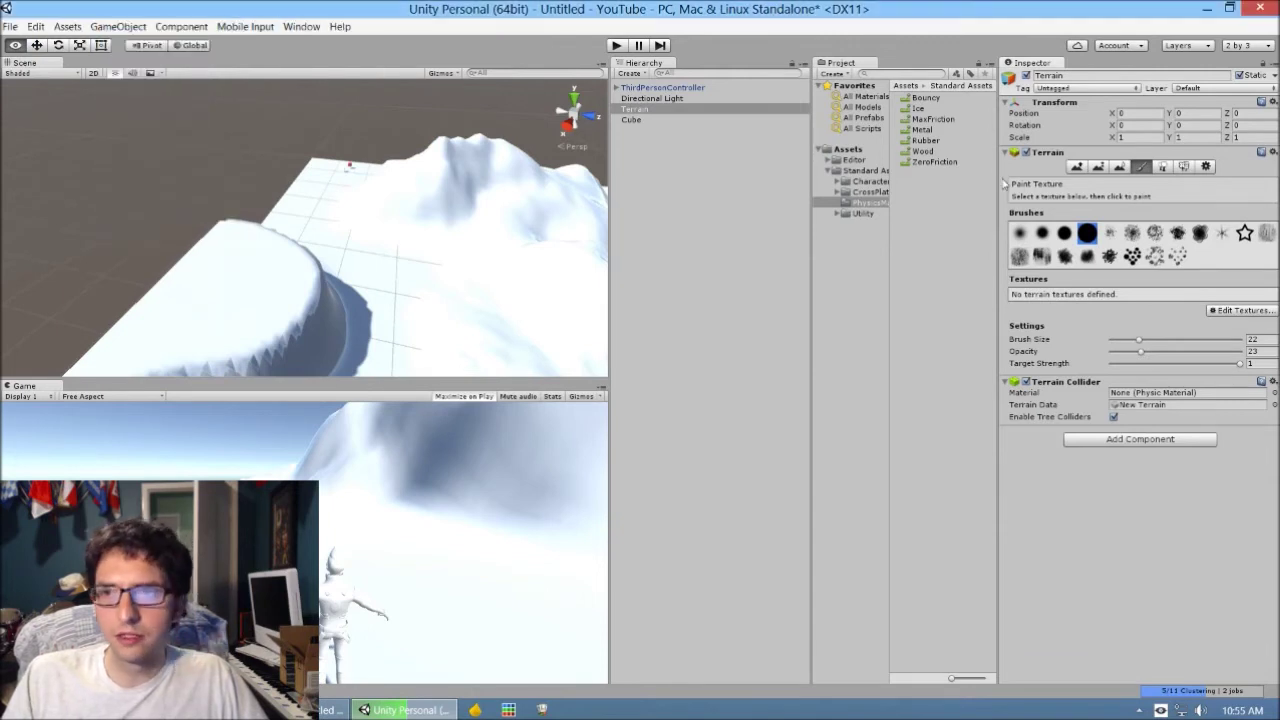
# Try to add a grass texture to the terrain by searching the available 2D textures for "grass"
pyautogui.click(1020, 233)
pyautogui.click(1240, 311)
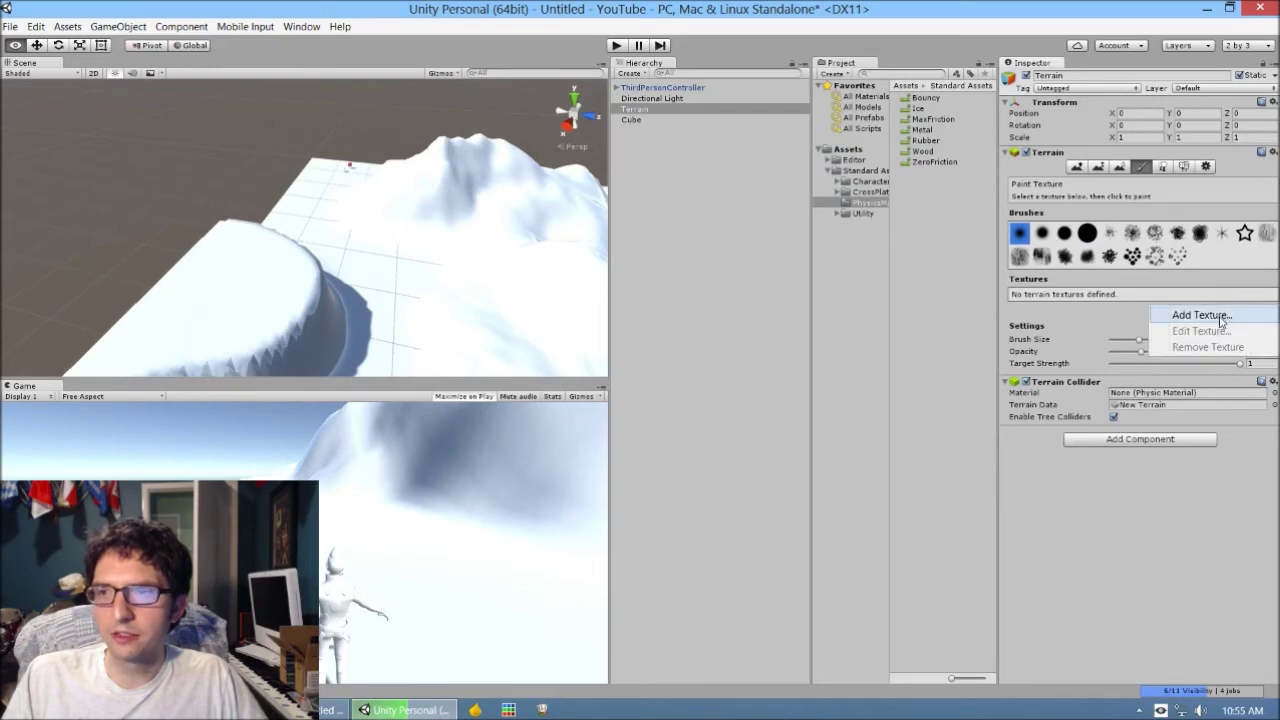
pyautogui.click(1203, 315)
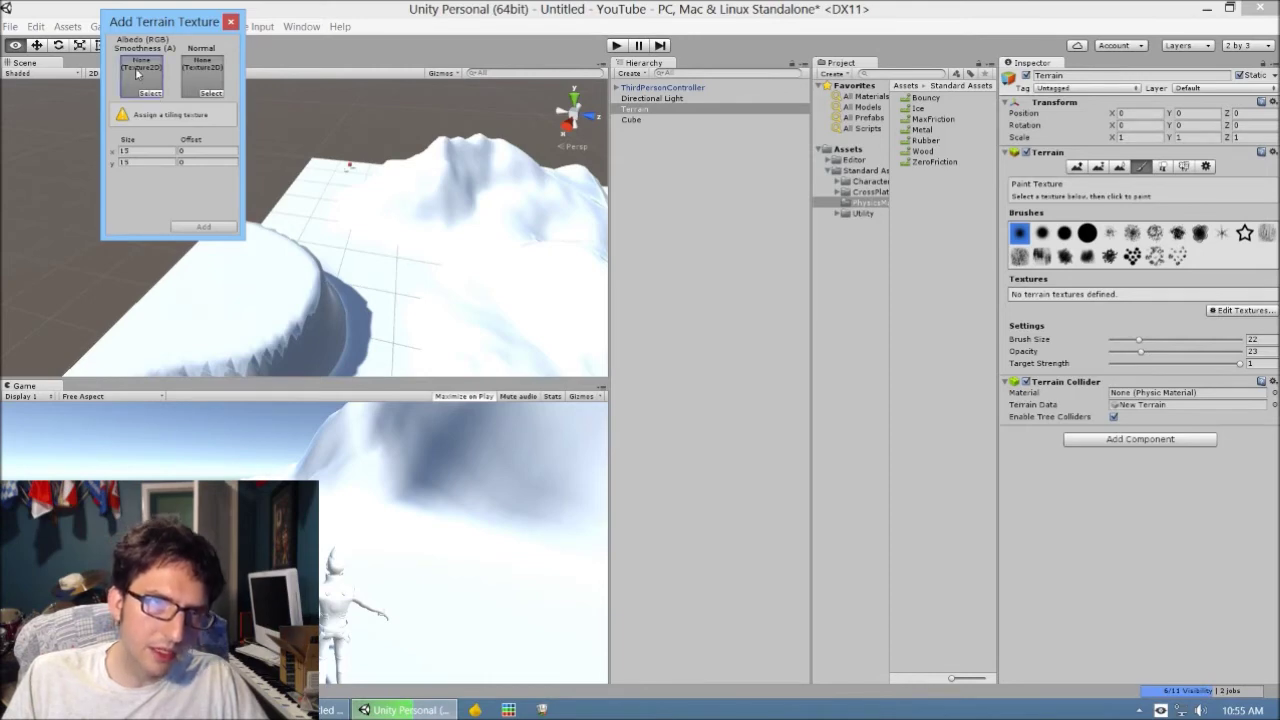
pyautogui.click(150, 93)
pyautogui.write('gra')
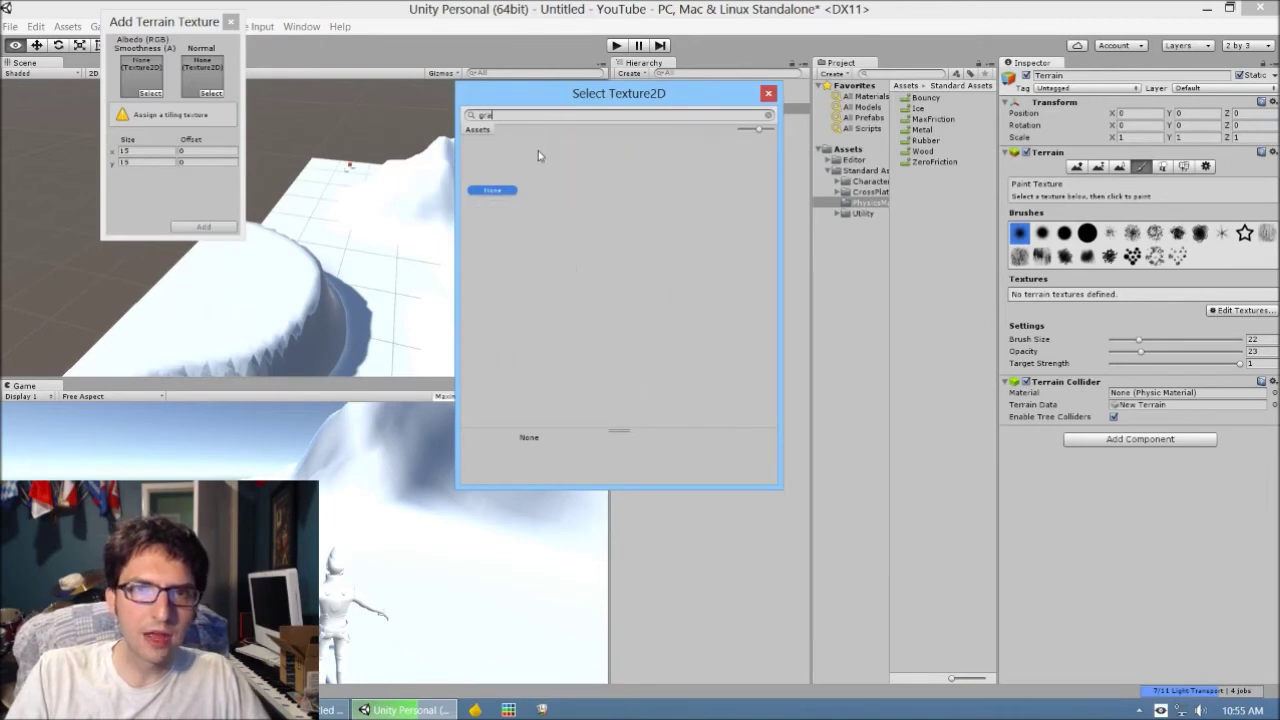
pyautogui.write('ss')
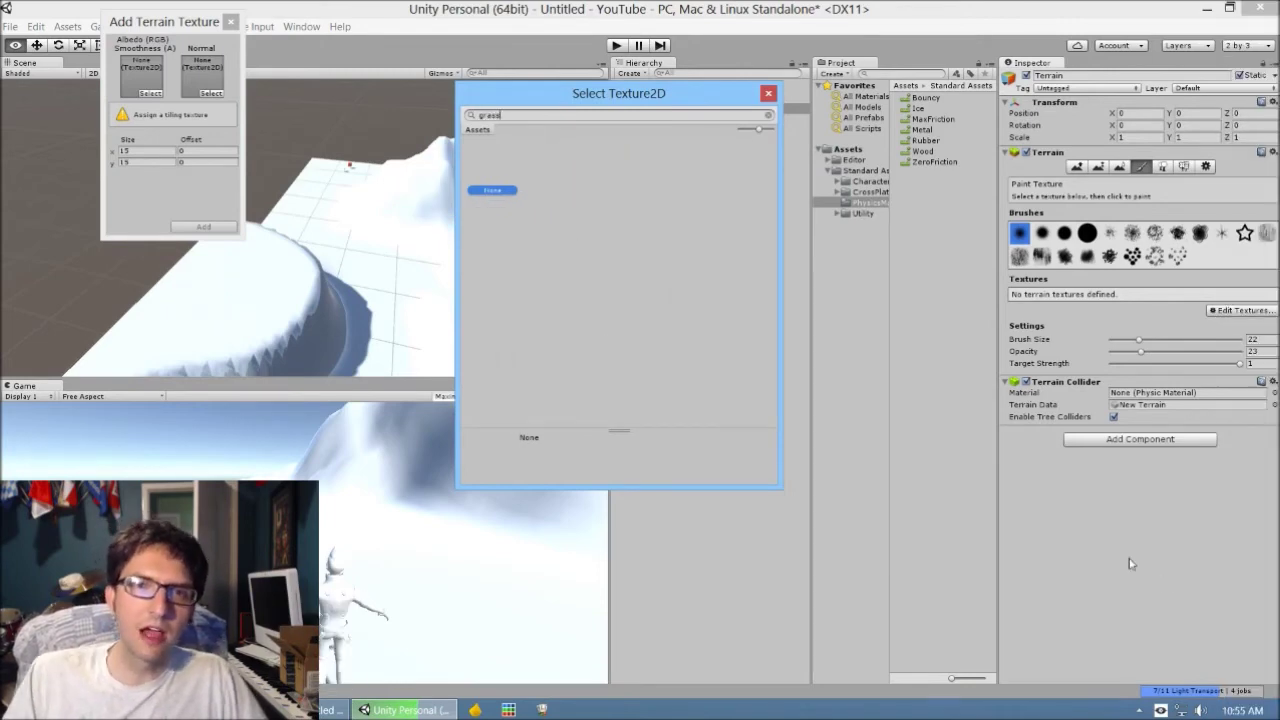
pyautogui.click(768, 94)
pyautogui.click(229, 22)
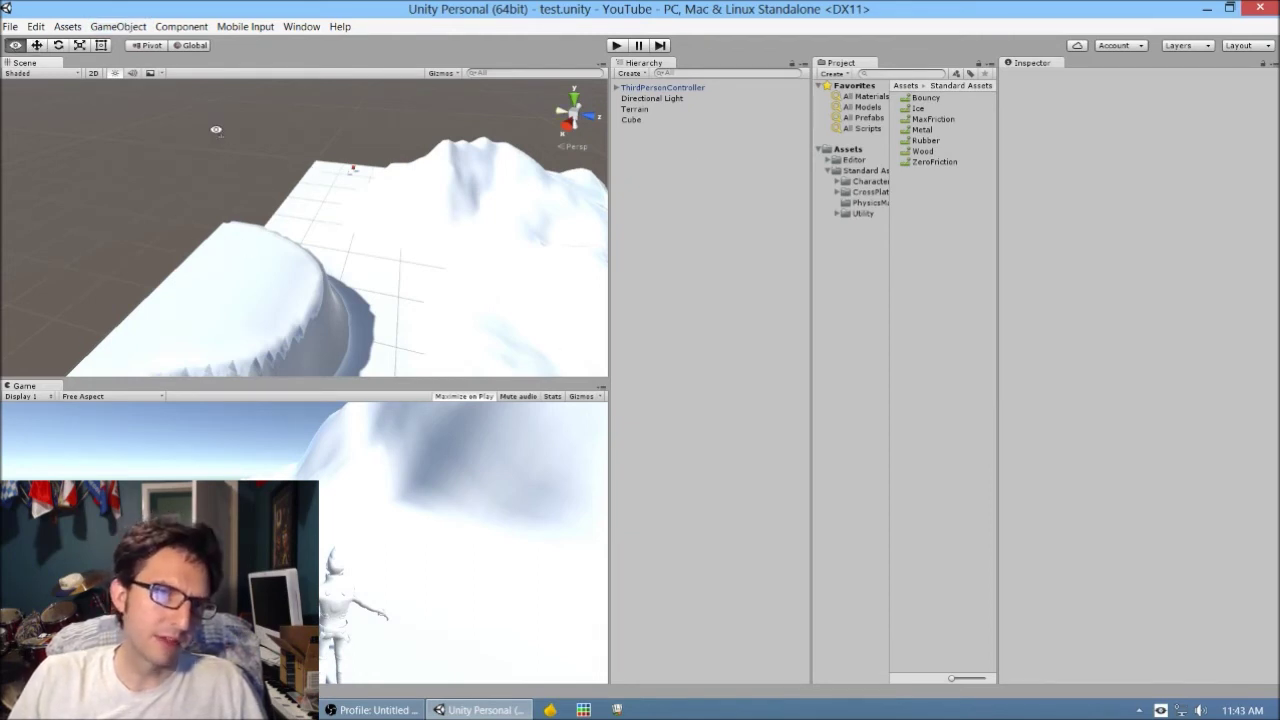
# Select the test scene in the project's root Assets folder and save the current scene
pyautogui.moveTo(260, 158); pyautogui.dragTo(325, 171, button='right')
pyautogui.moveTo(352, 215); pyautogui.dragTo(521, 143, button='right')
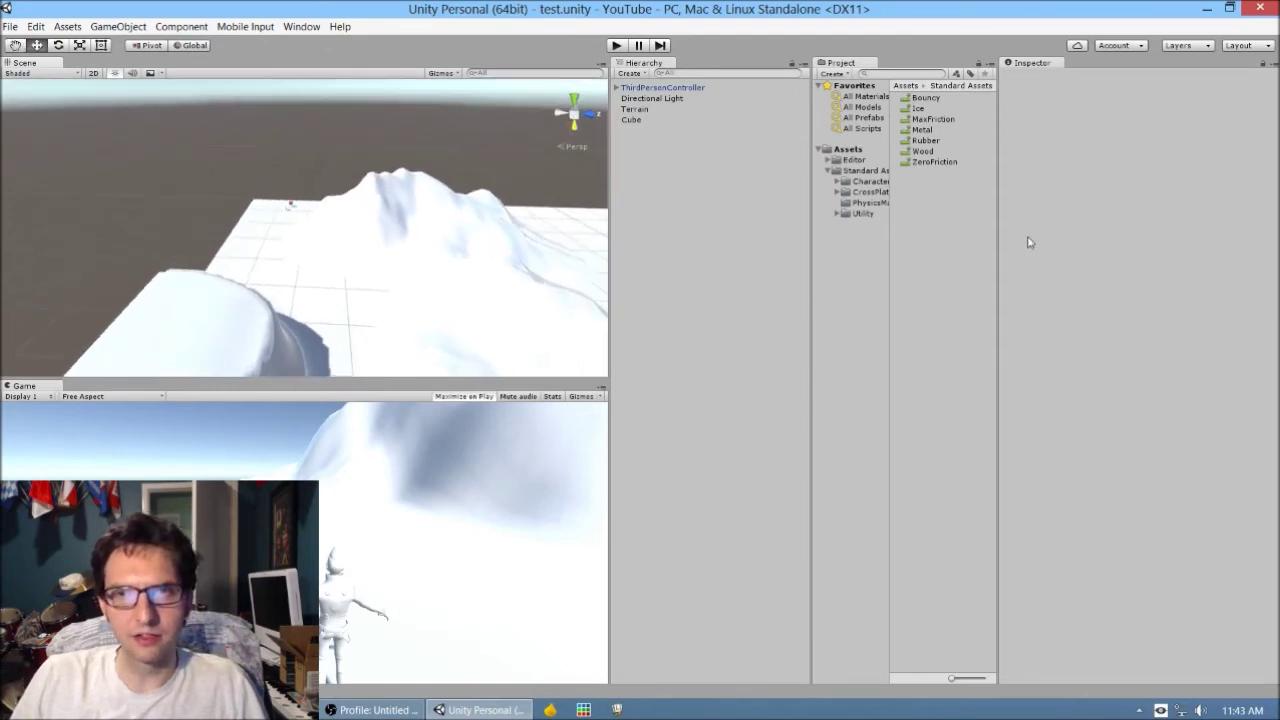
pyautogui.click(850, 150)
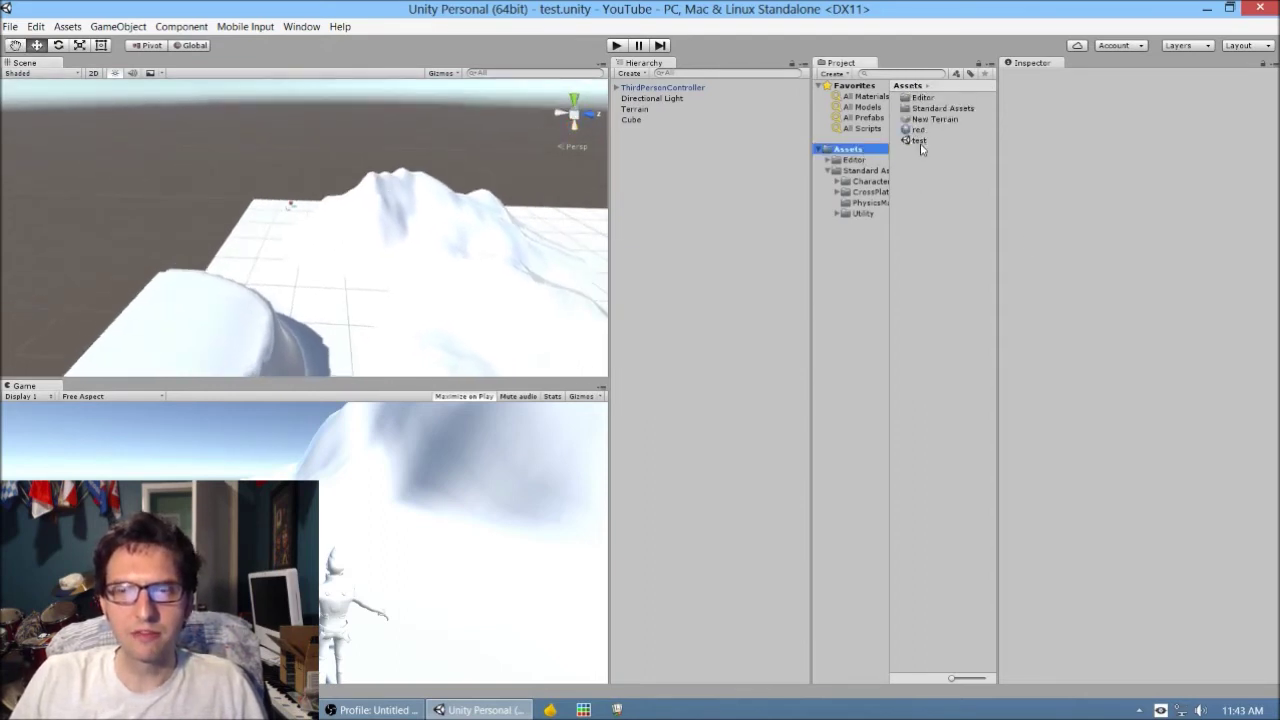
pyautogui.click(918, 141)
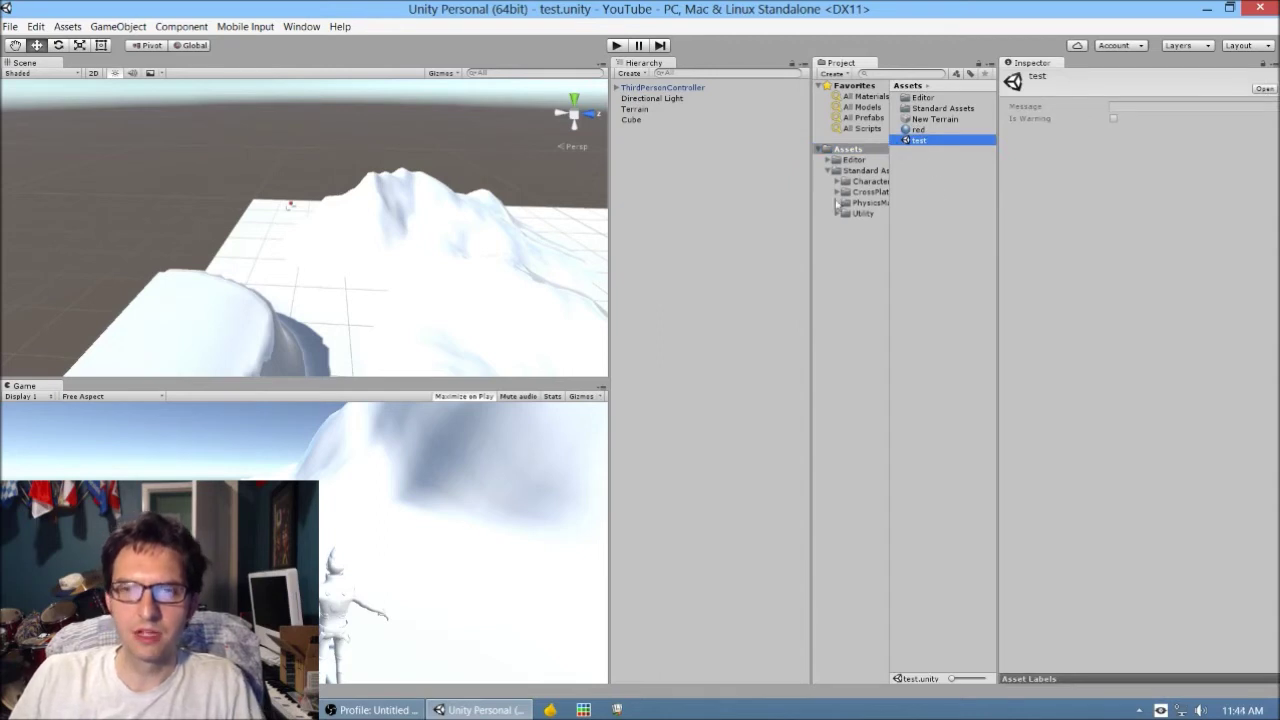
pyautogui.click(10, 26)
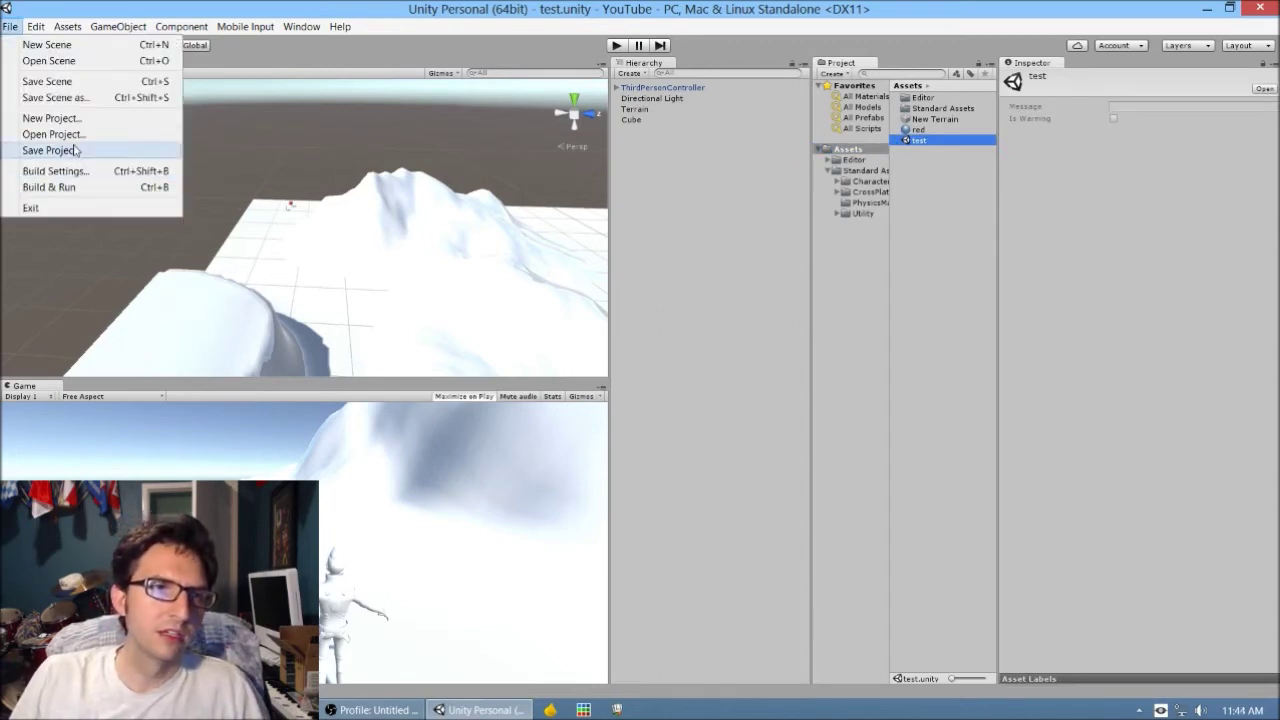
pyautogui.click(68, 84)
pyautogui.click(12, 27)
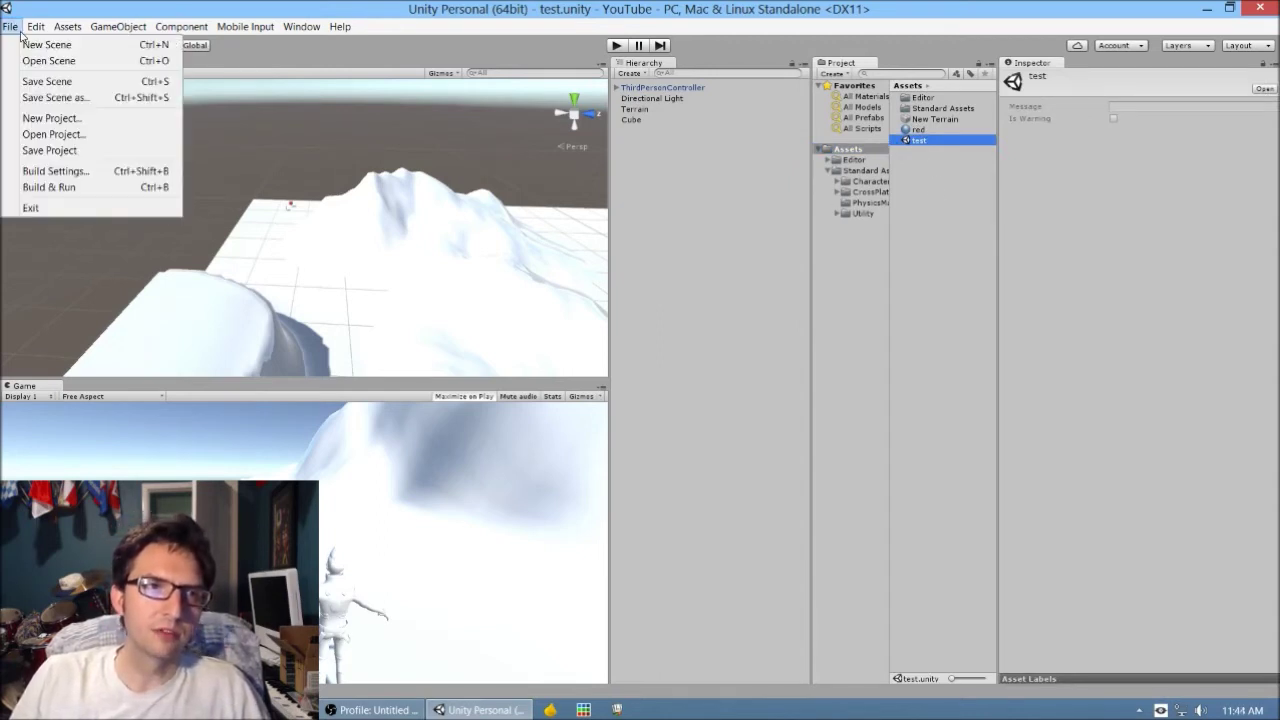
pyautogui.click(52, 97)
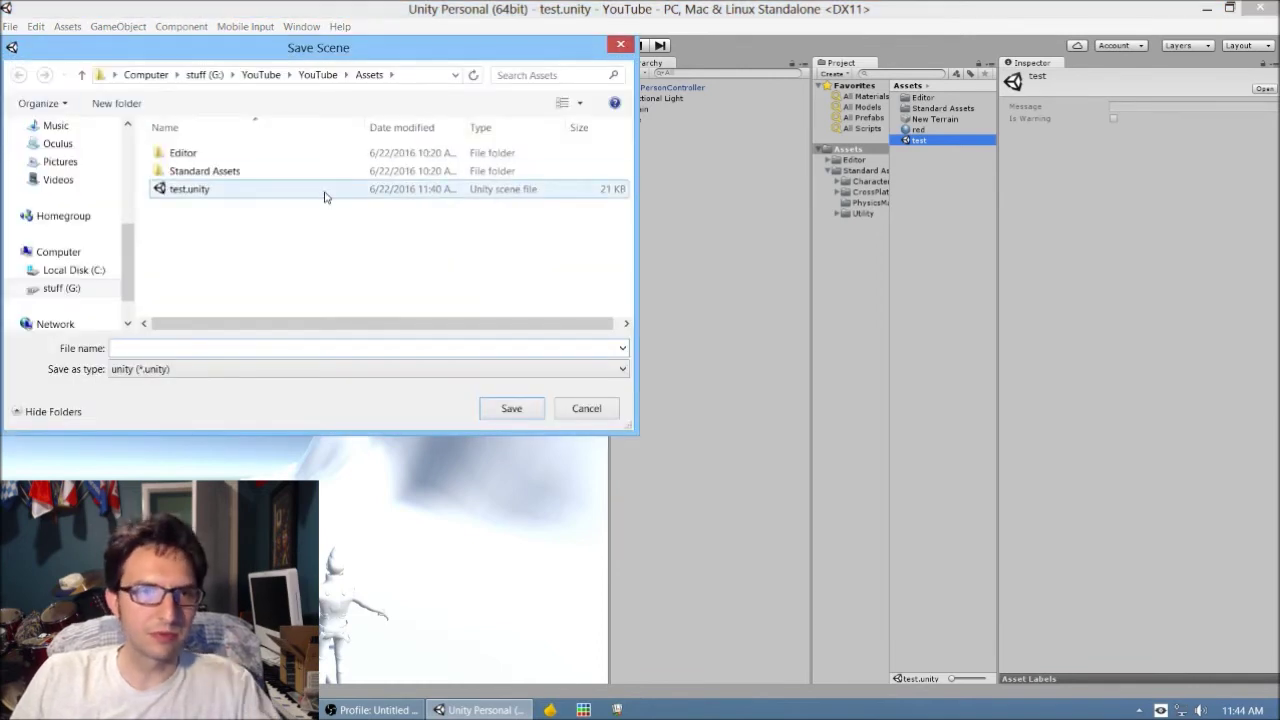
pyautogui.click(620, 45)
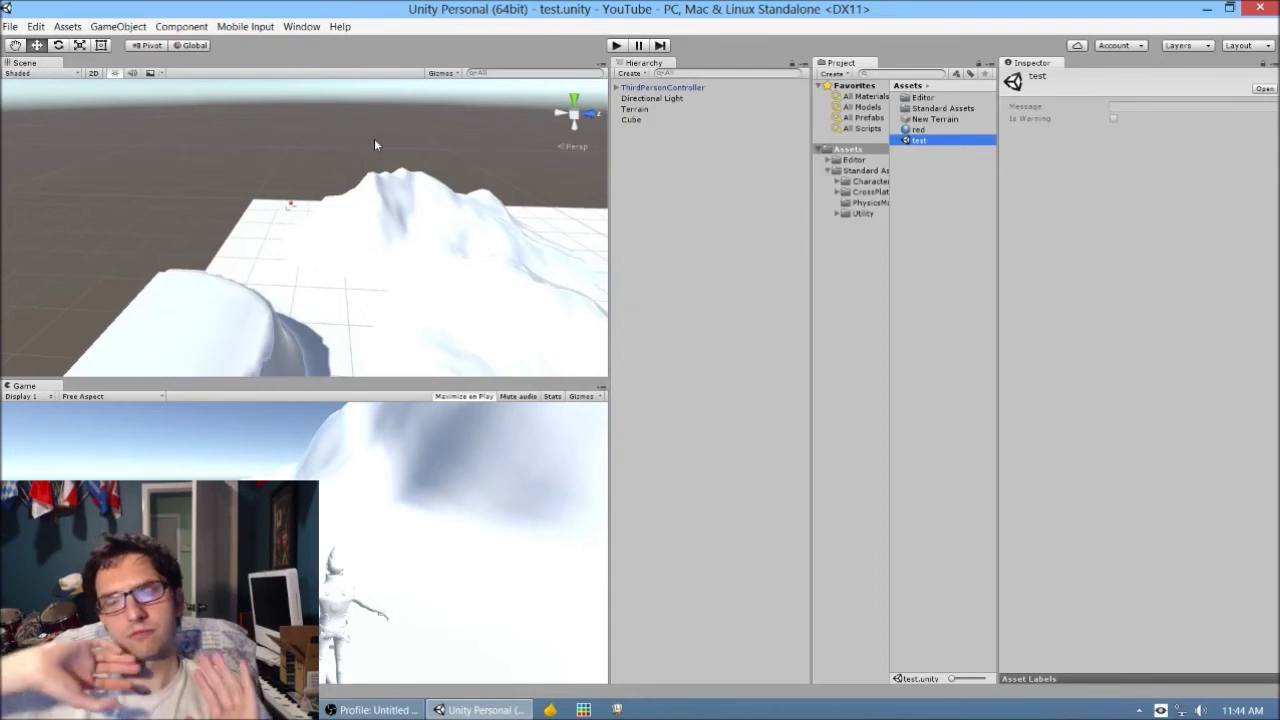
# Open the Asset Store and look over the featured packages on its front page
pyautogui.click(301, 27)
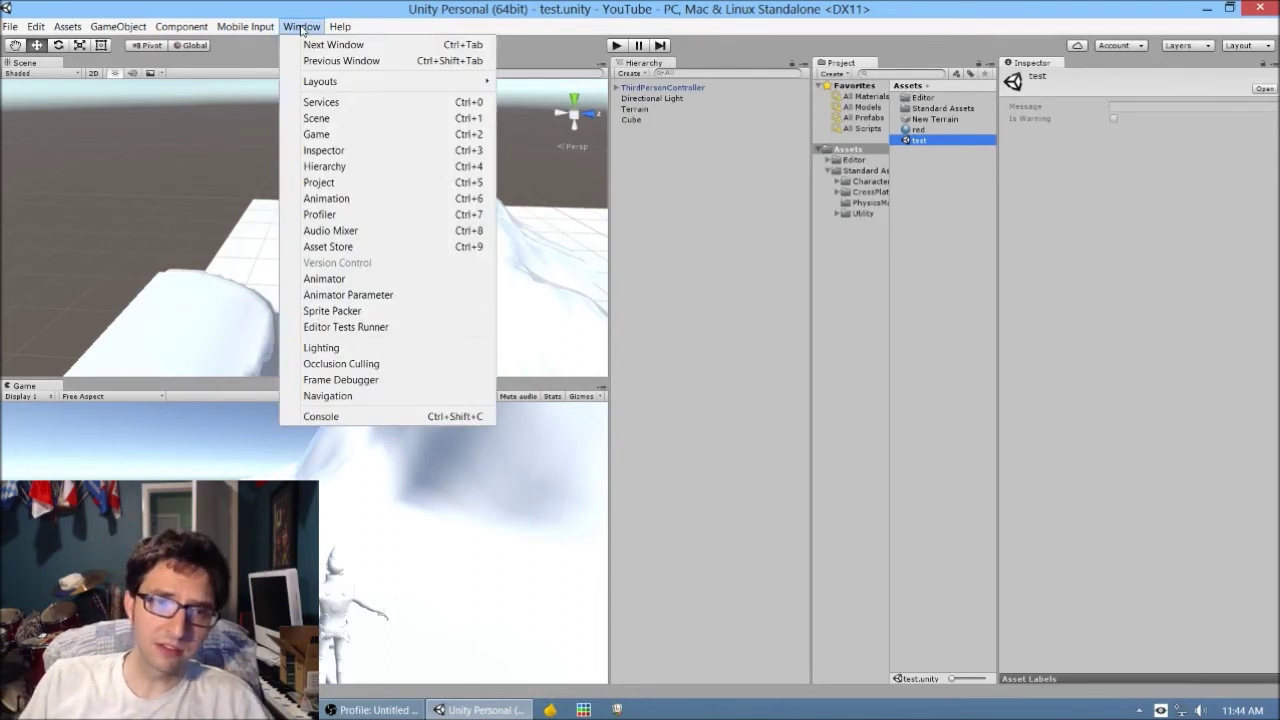
pyautogui.click(357, 247)
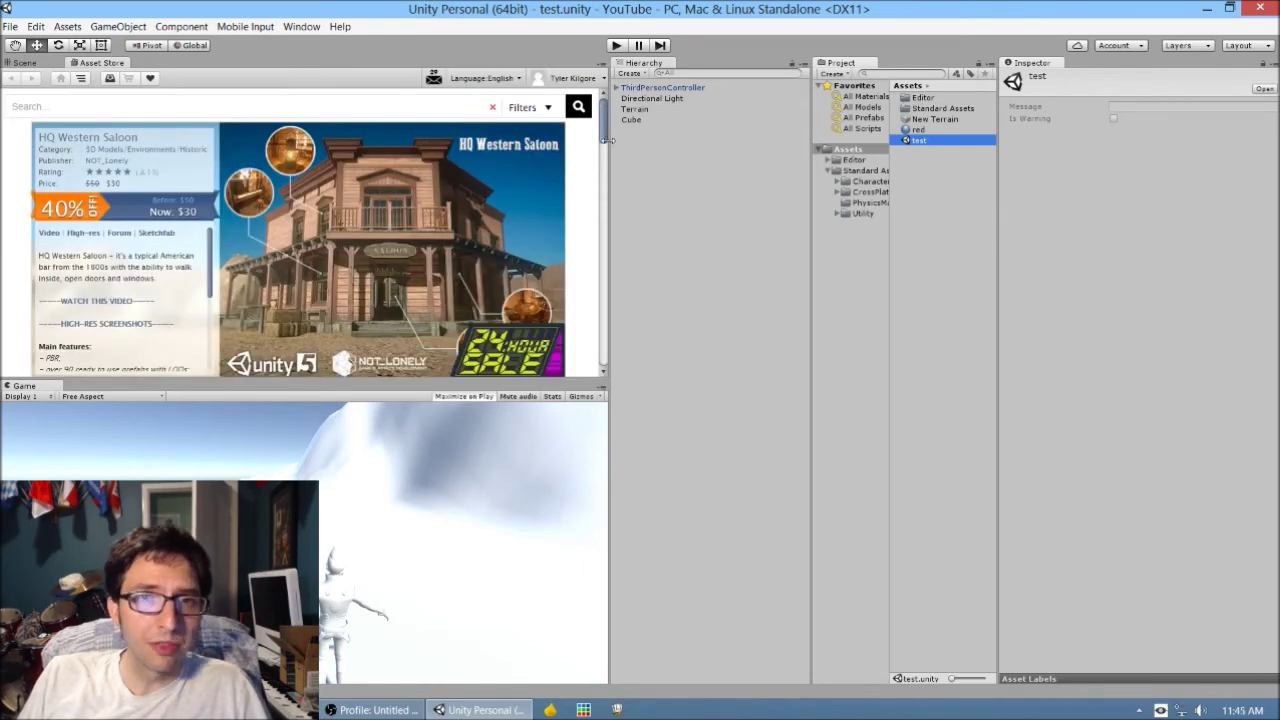
pyautogui.moveTo(607, 136)
pyautogui.mouseDown()
pyautogui.moveTo(602, 285)
pyautogui.moveTo(578, 106)
pyautogui.moveTo(598, 280)
pyautogui.moveTo(592, 120)
pyautogui.mouseUp()
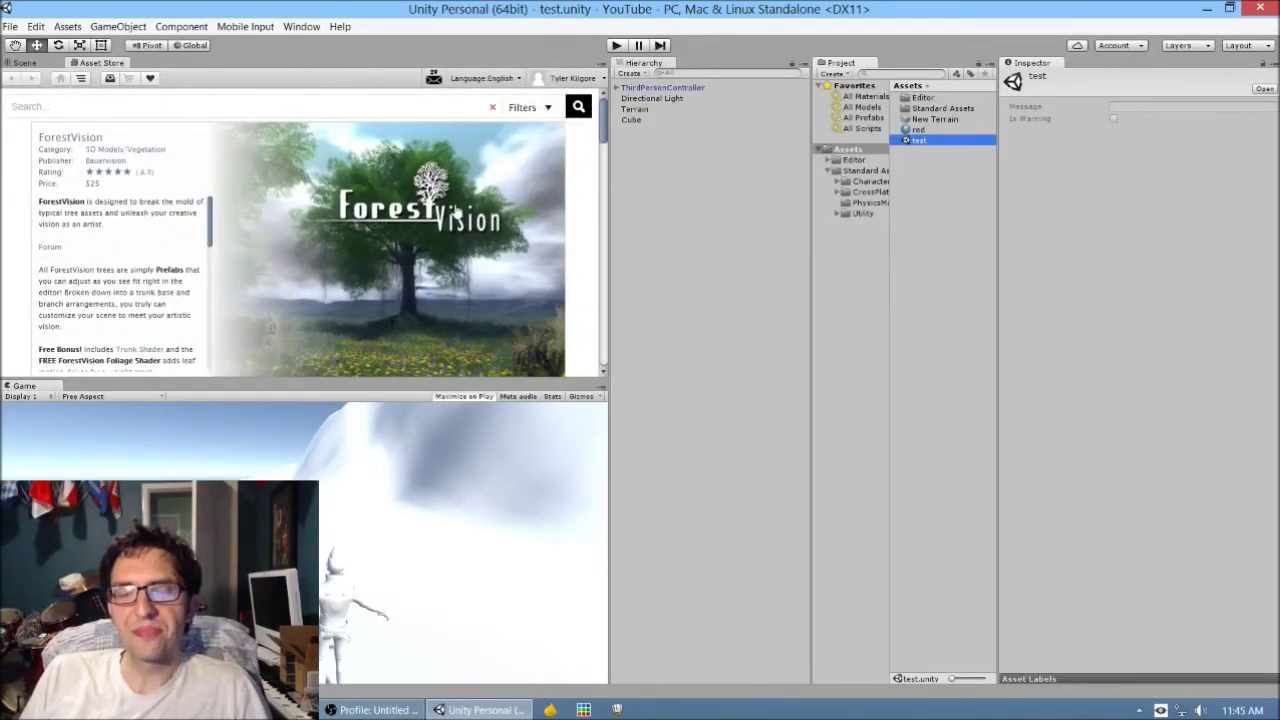
pyautogui.scroll(-2, 290, 218)
pyautogui.scroll(2, 278, 218)
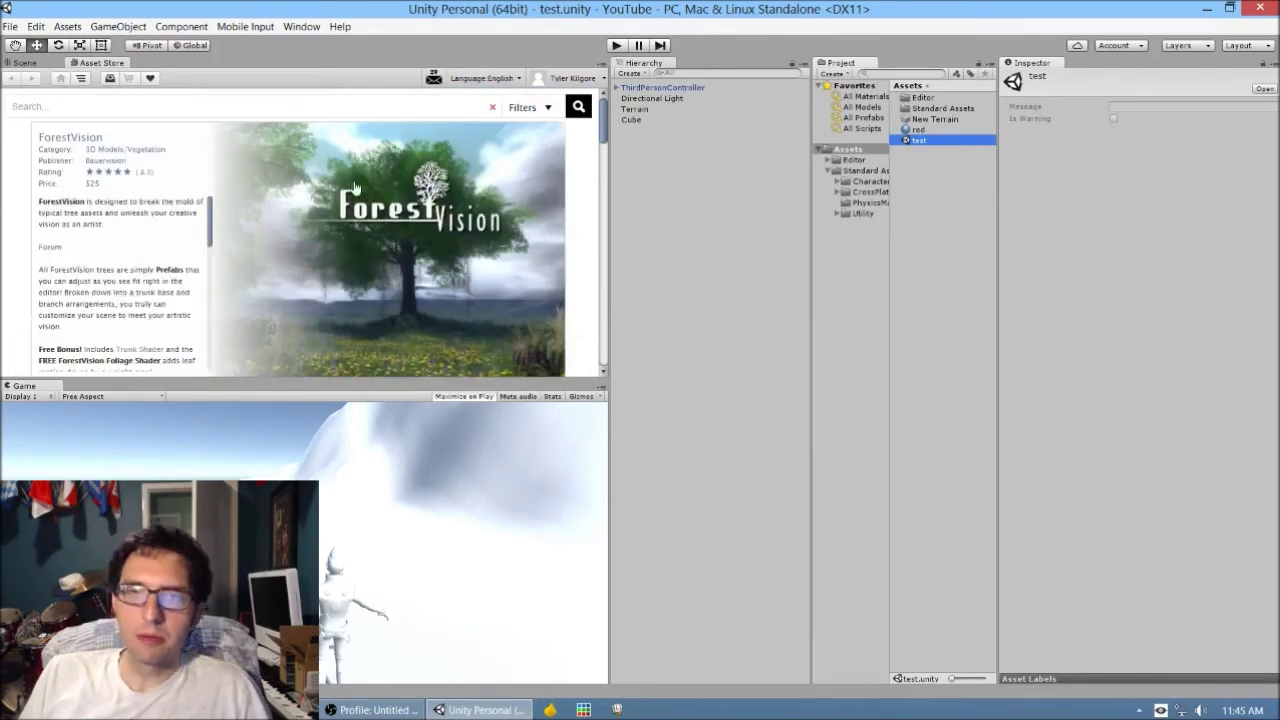
pyautogui.scroll(-1, 437, 219)
pyautogui.scroll(1, 437, 157)
# Search the Asset Store for "character" and browse the results
pyautogui.click(415, 105)
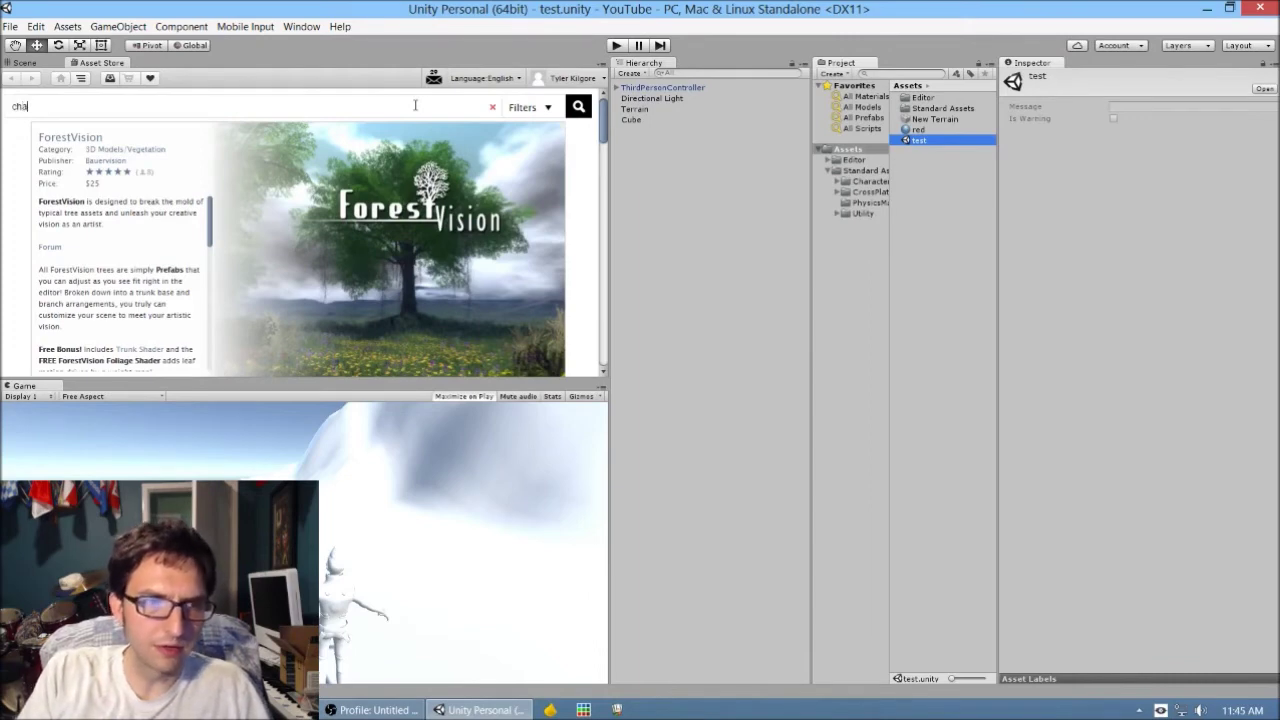
pyautogui.write('character')
pyautogui.press('Return')
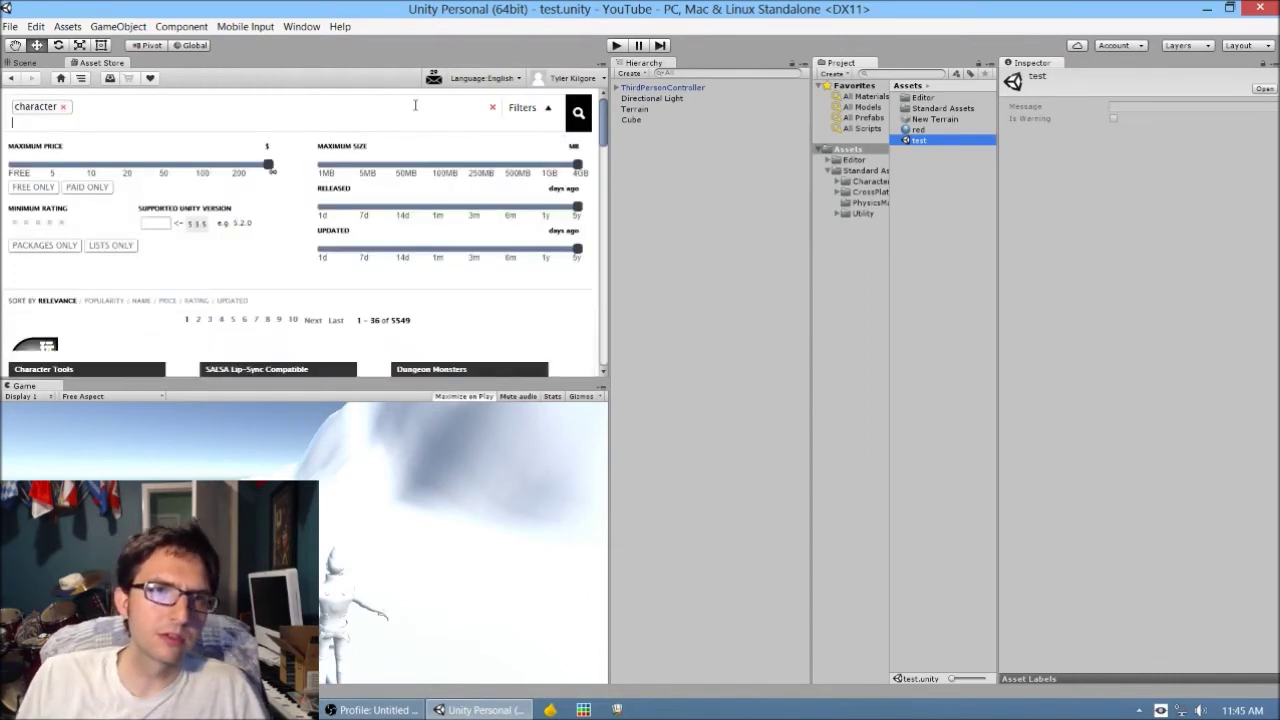
pyautogui.scroll(-5, 272, 207)
pyautogui.scroll(2, 271, 205)
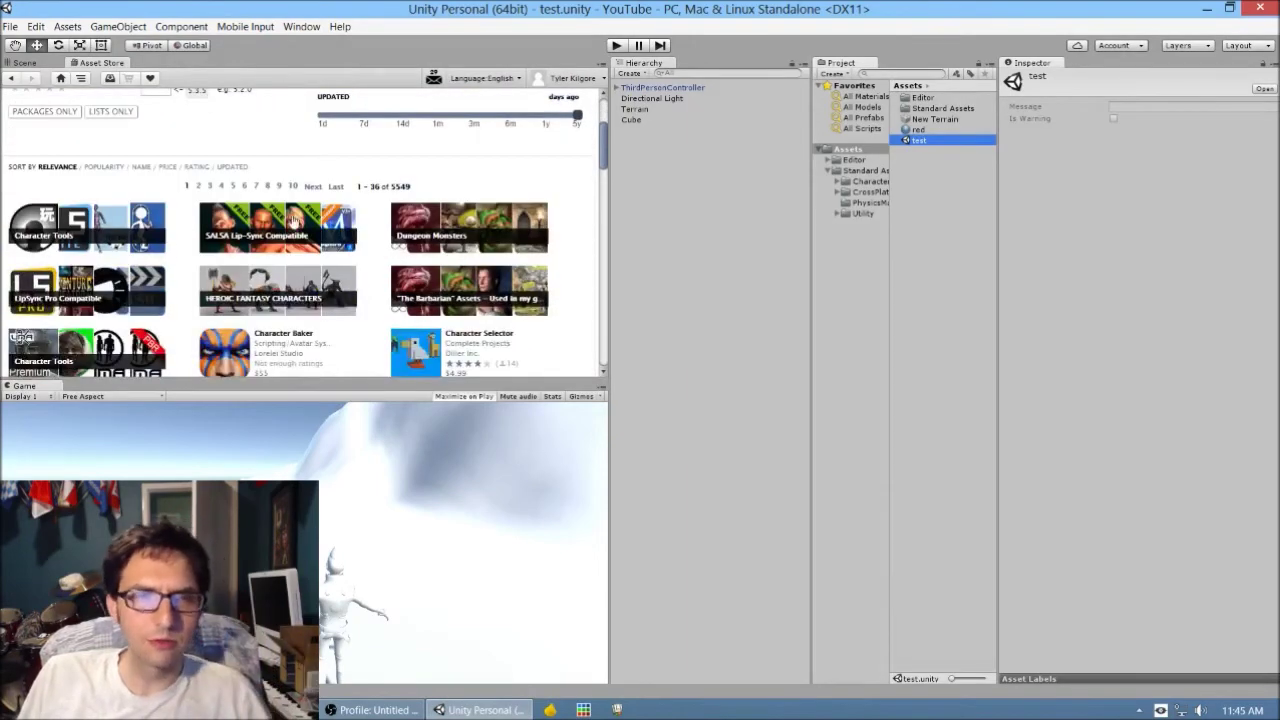
pyautogui.scroll(-4, 327, 257)
pyautogui.scroll(5, 346, 258)
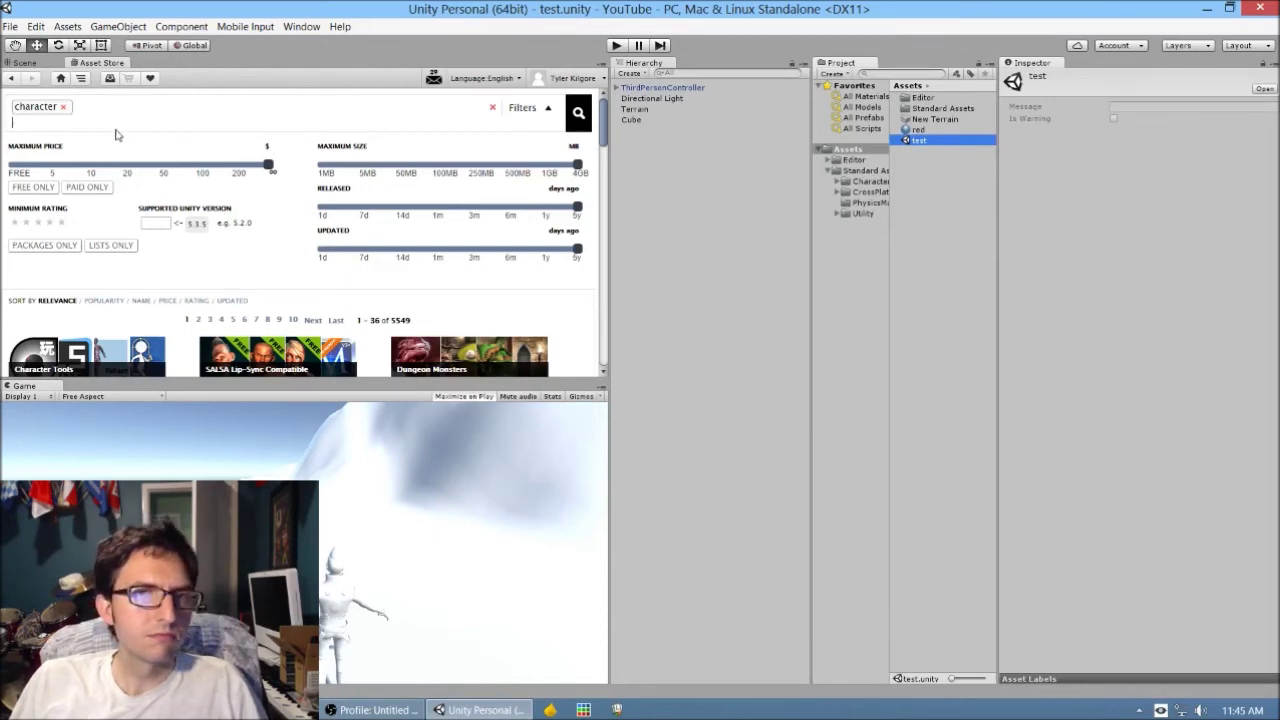
# Remove the "character" search term and close the Asset Store to return to the scene view
pyautogui.click(63, 106)
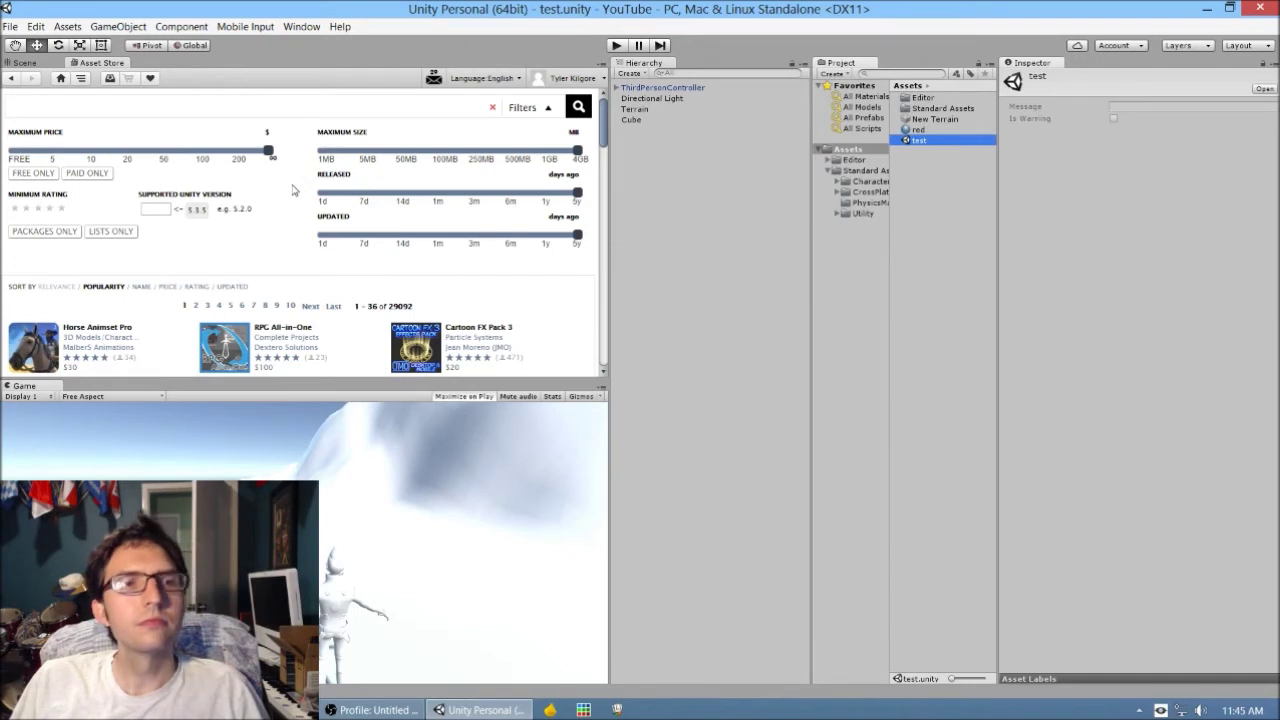
pyautogui.rightClick(101, 67)
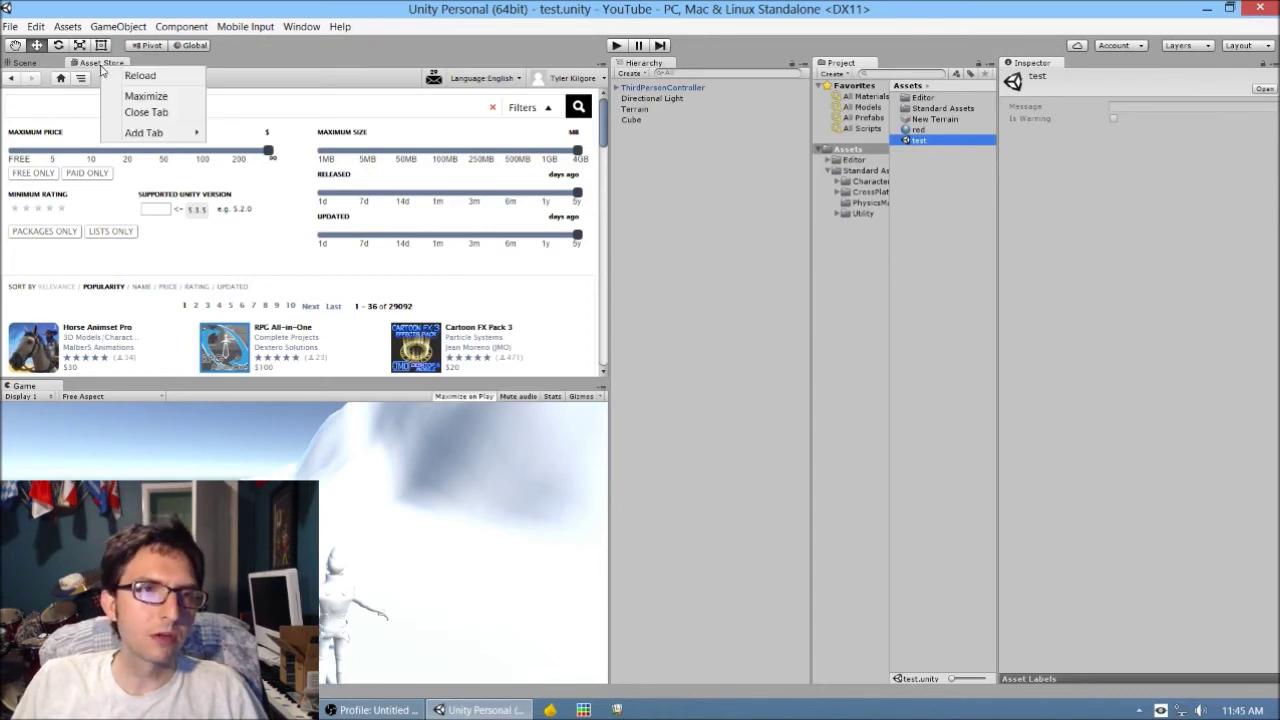
pyautogui.click(146, 114)
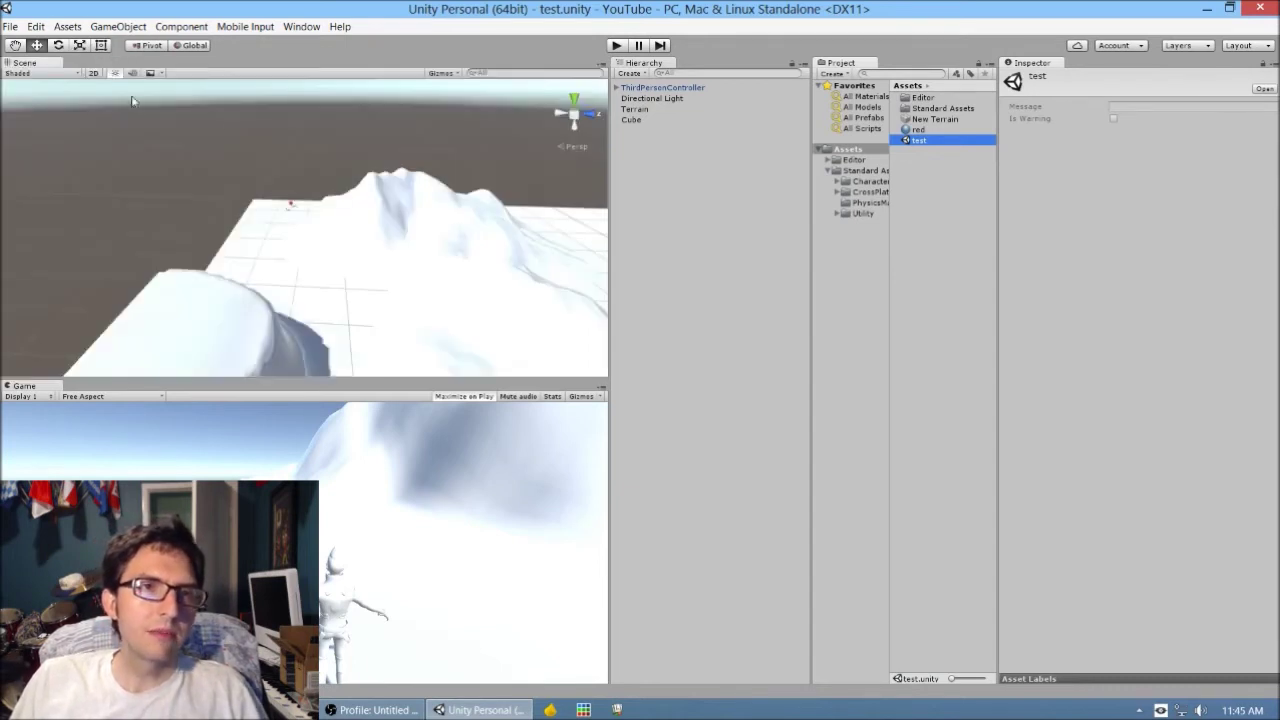
# Open the Environment standard asset package for import and reposition its import window
pyautogui.click(67, 27)
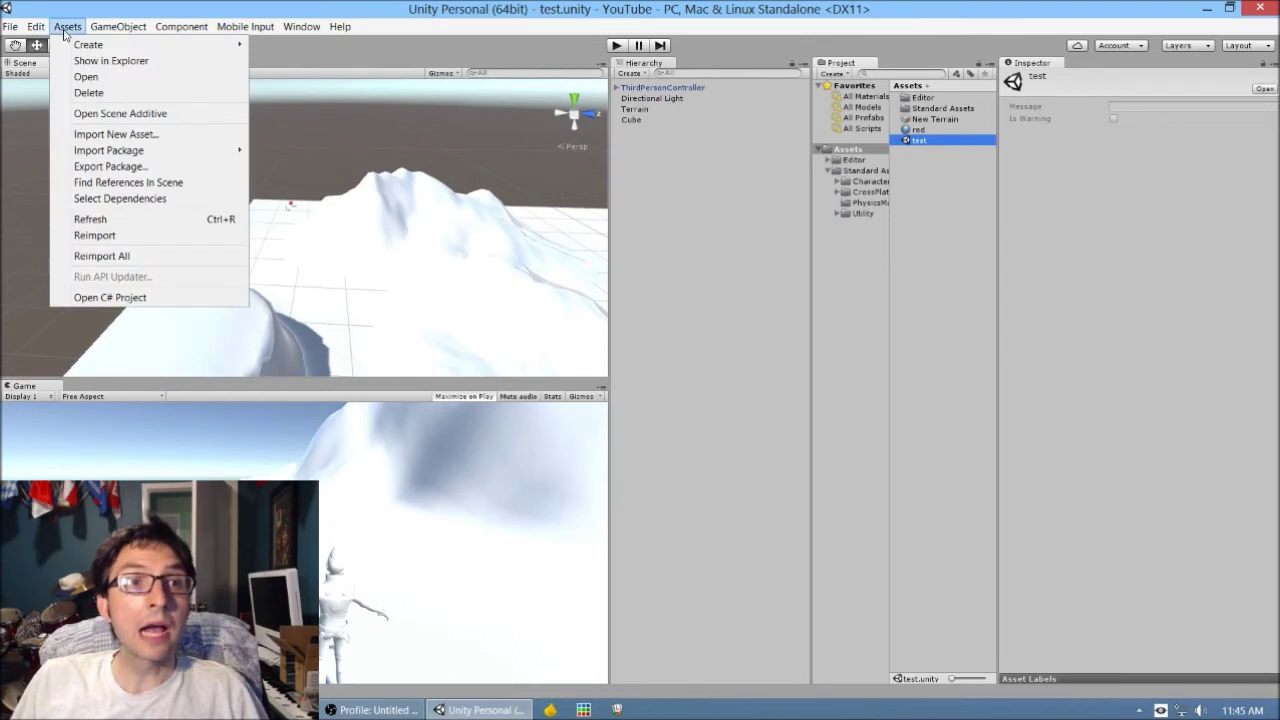
pyautogui.moveTo(168, 160)
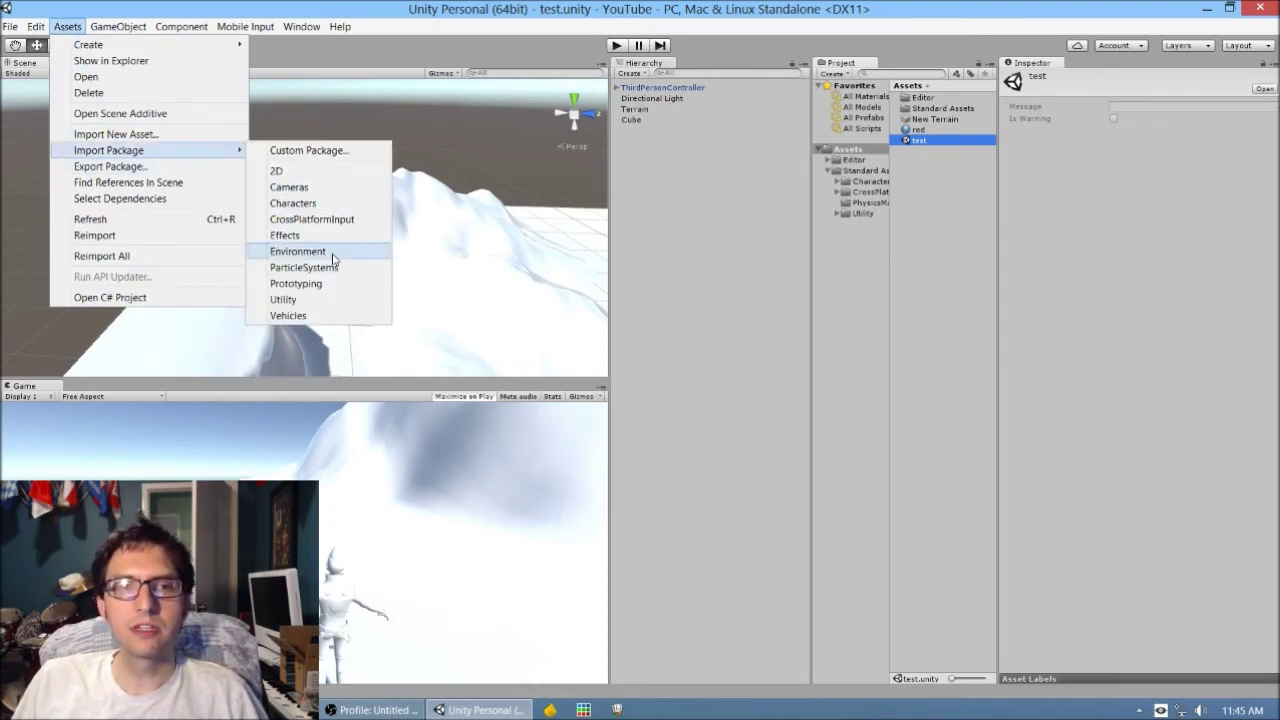
pyautogui.click(333, 259)
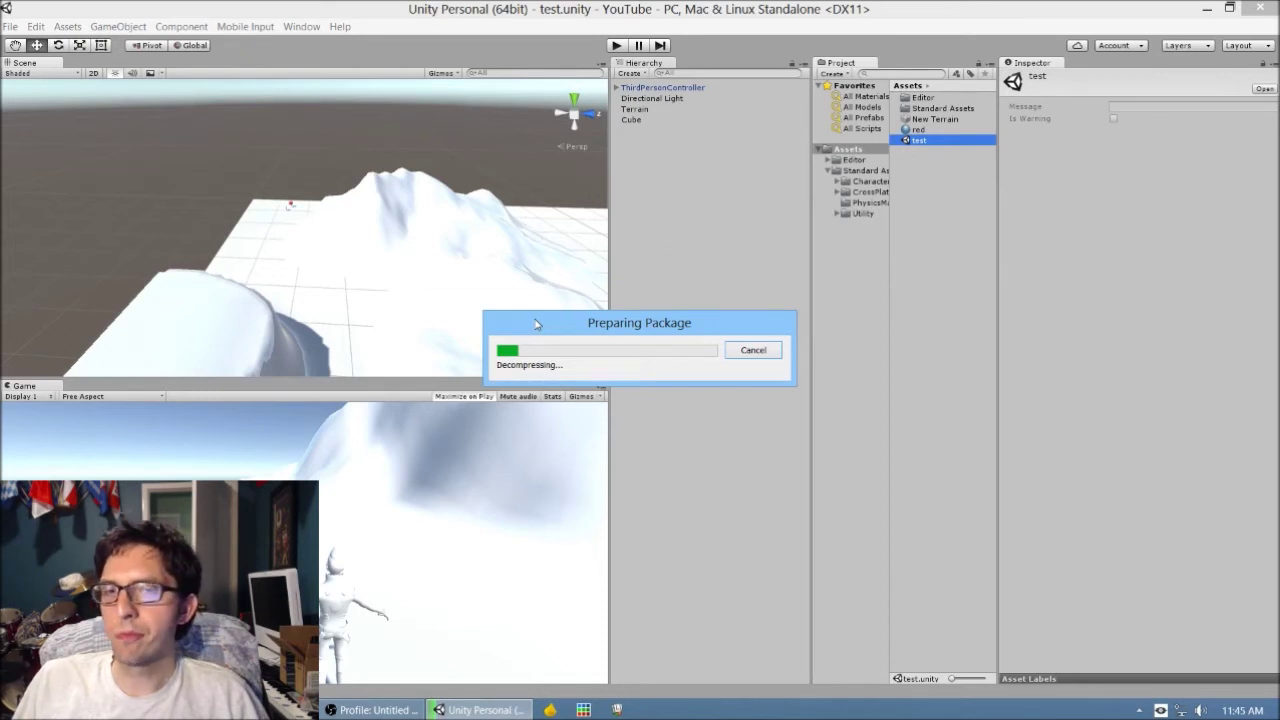
pyautogui.moveTo(536, 62); pyautogui.dragTo(506, 62)
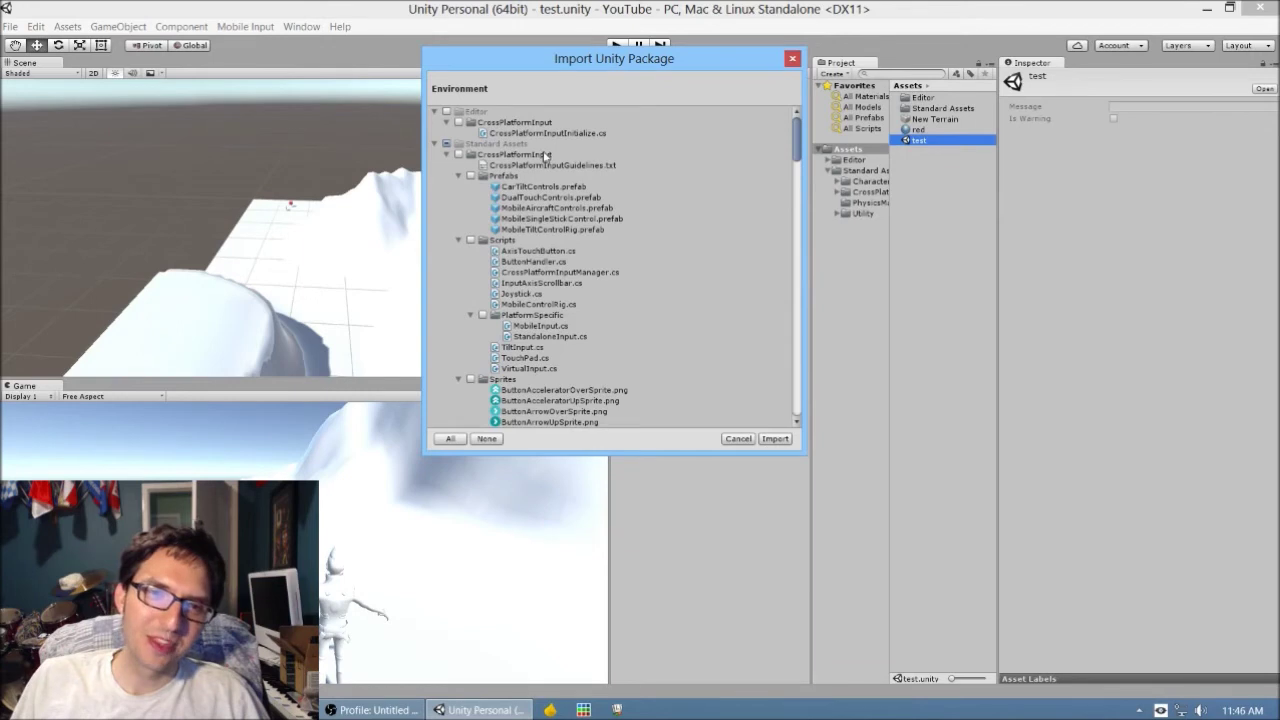
pyautogui.moveTo(548, 66); pyautogui.dragTo(501, 74)
# Review the Environment package's file list and import its preselected new assets into the project
pyautogui.moveTo(749, 145)
pyautogui.mouseDown()
pyautogui.moveTo(748, 228)
pyautogui.moveTo(747, 150)
pyautogui.mouseUp()
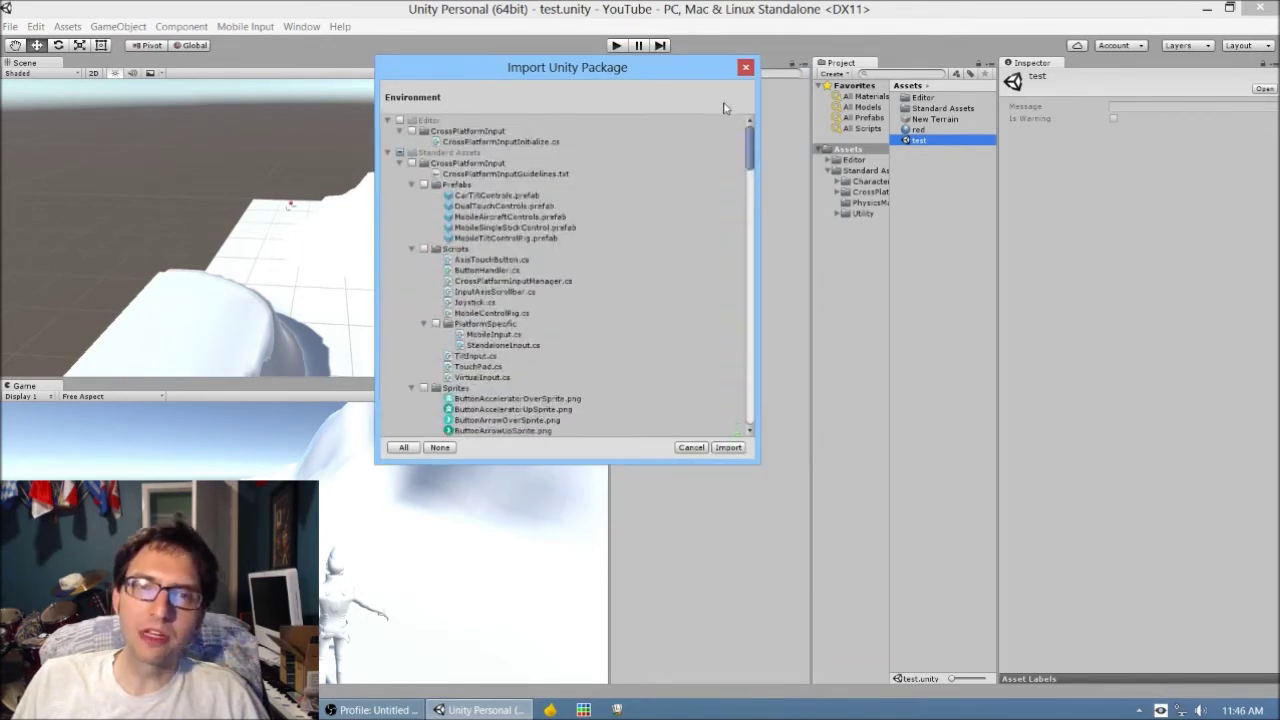
pyautogui.scroll(-5, 558, 242)
pyautogui.scroll(5, 558, 242)
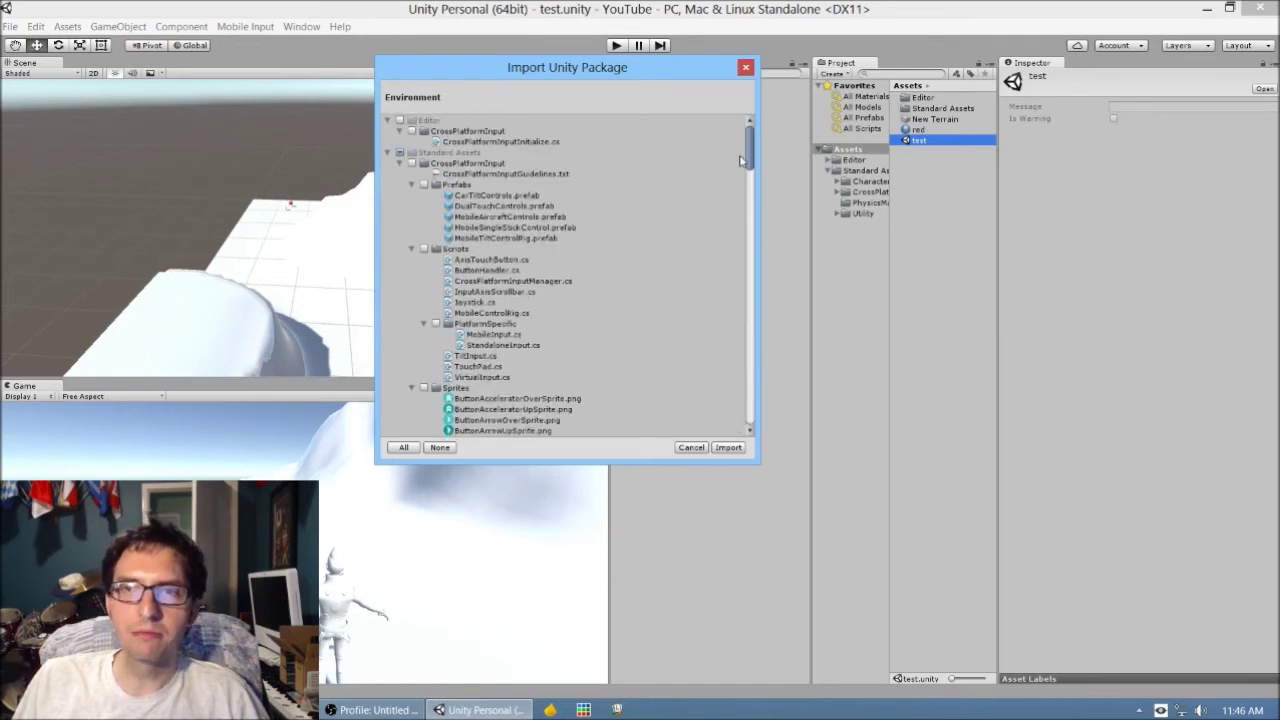
pyautogui.moveTo(746, 160); pyautogui.dragTo(737, 267)
pyautogui.scroll(15, 643, 234)
pyautogui.scroll(-20, 459, 212)
pyautogui.scroll(-15, 520, 330)
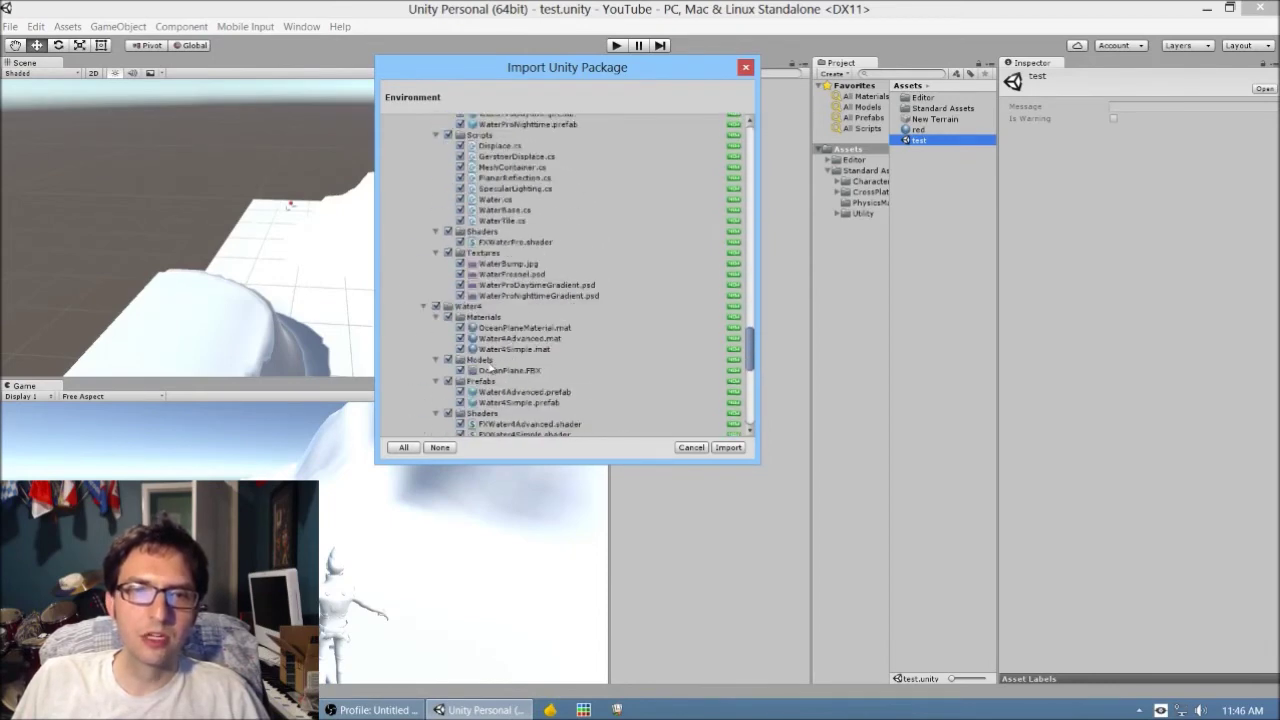
pyautogui.click(727, 448)
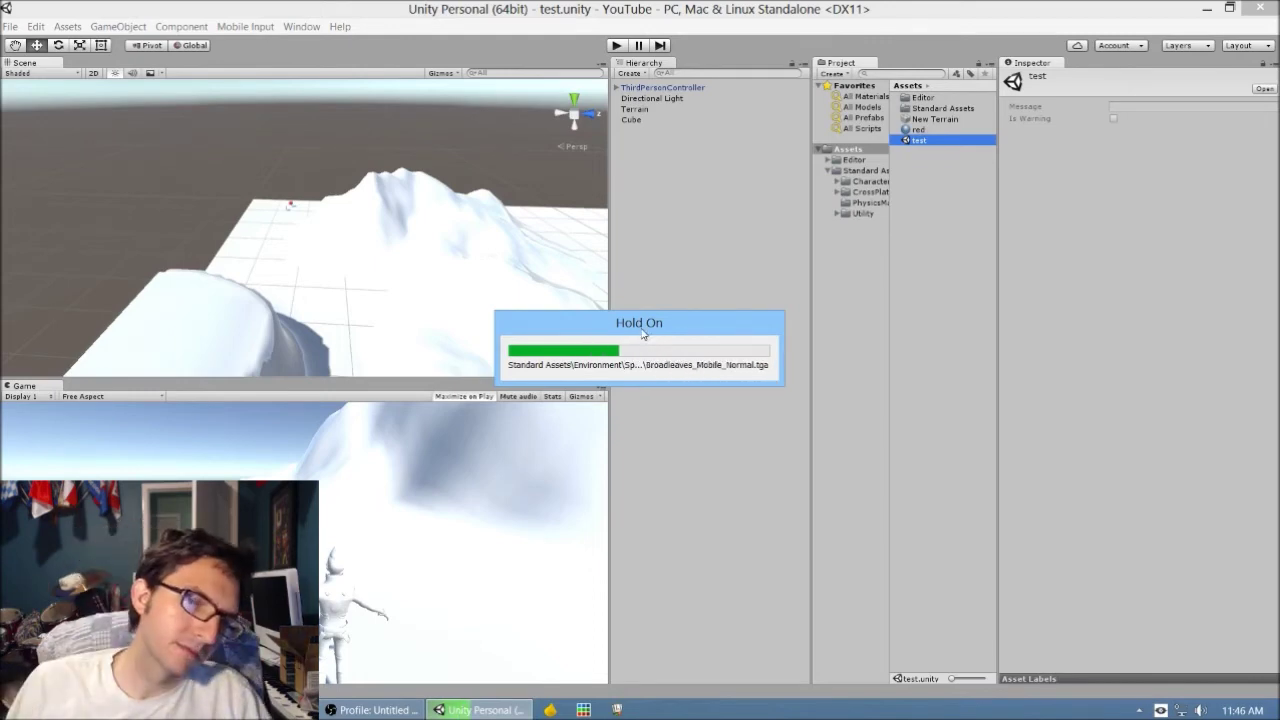
pyautogui.hotkey('alt', 'Tab')
pyautogui.click(780, 18)
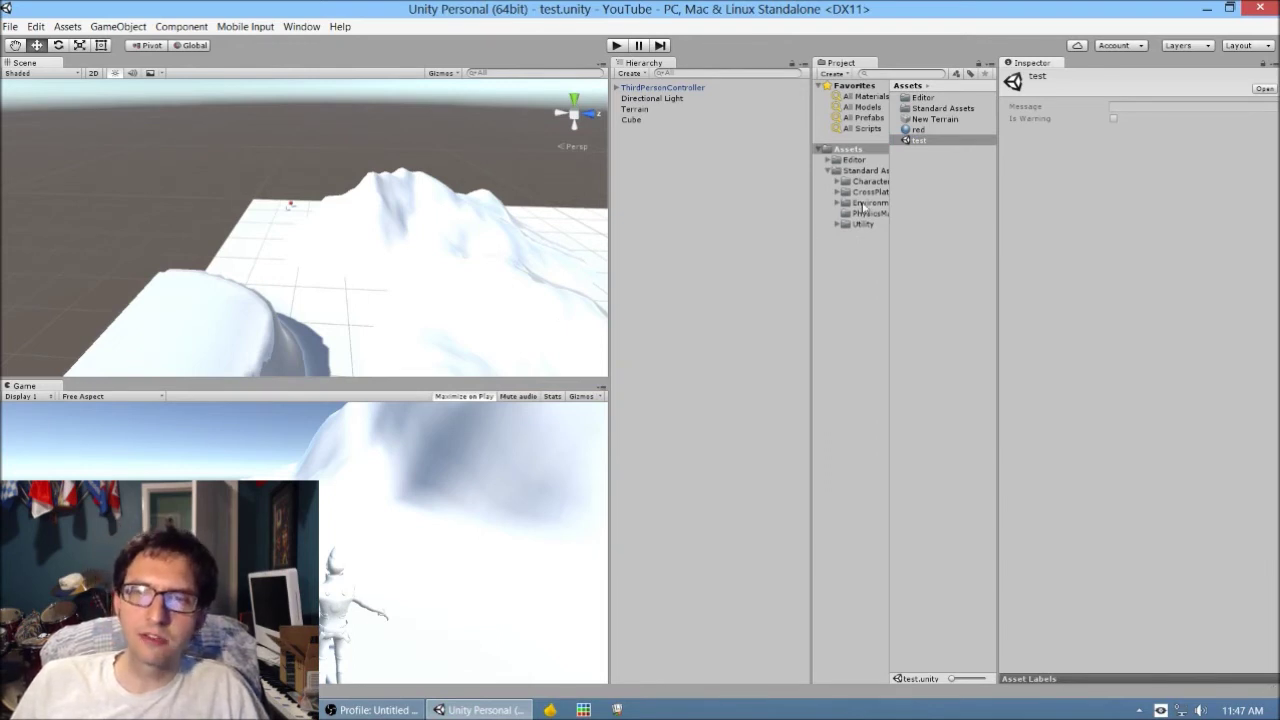
# Expand the imported Environment folder in Standard Assets and look through its water and TerrainAssets subfolders
pyautogui.click(862, 203)
pyautogui.click(838, 203)
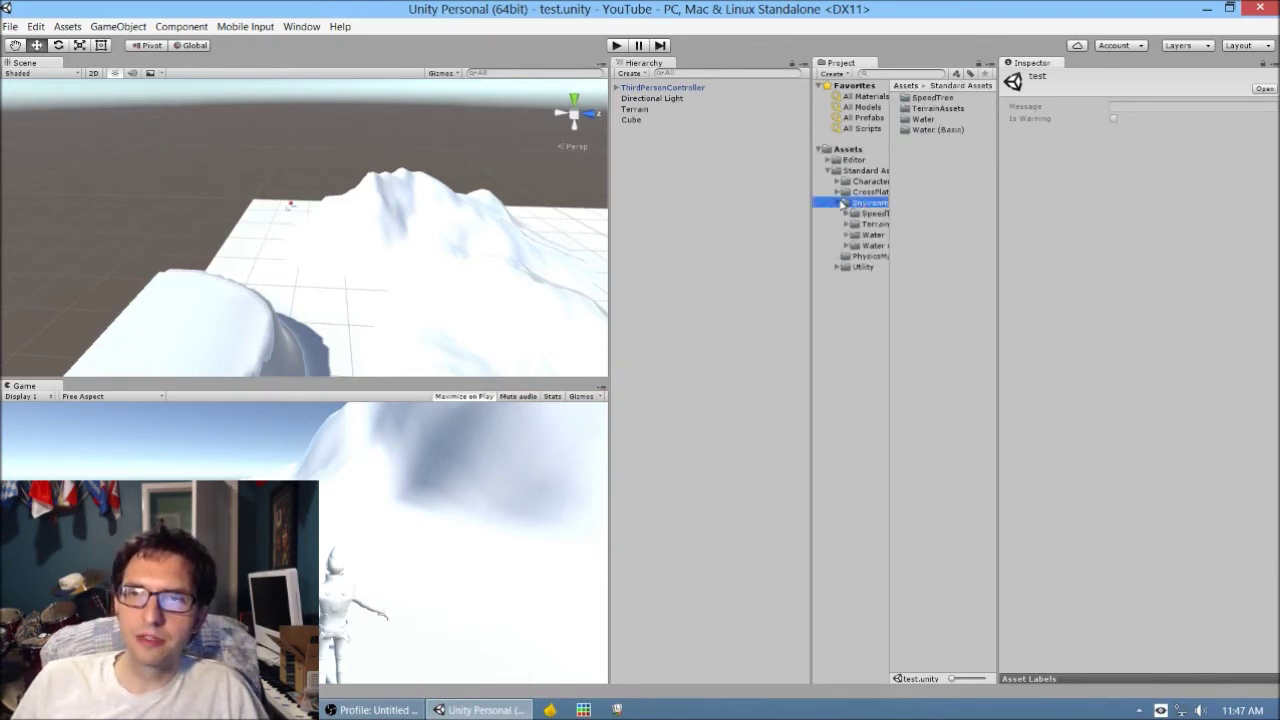
pyautogui.click(874, 246)
pyautogui.click(871, 224)
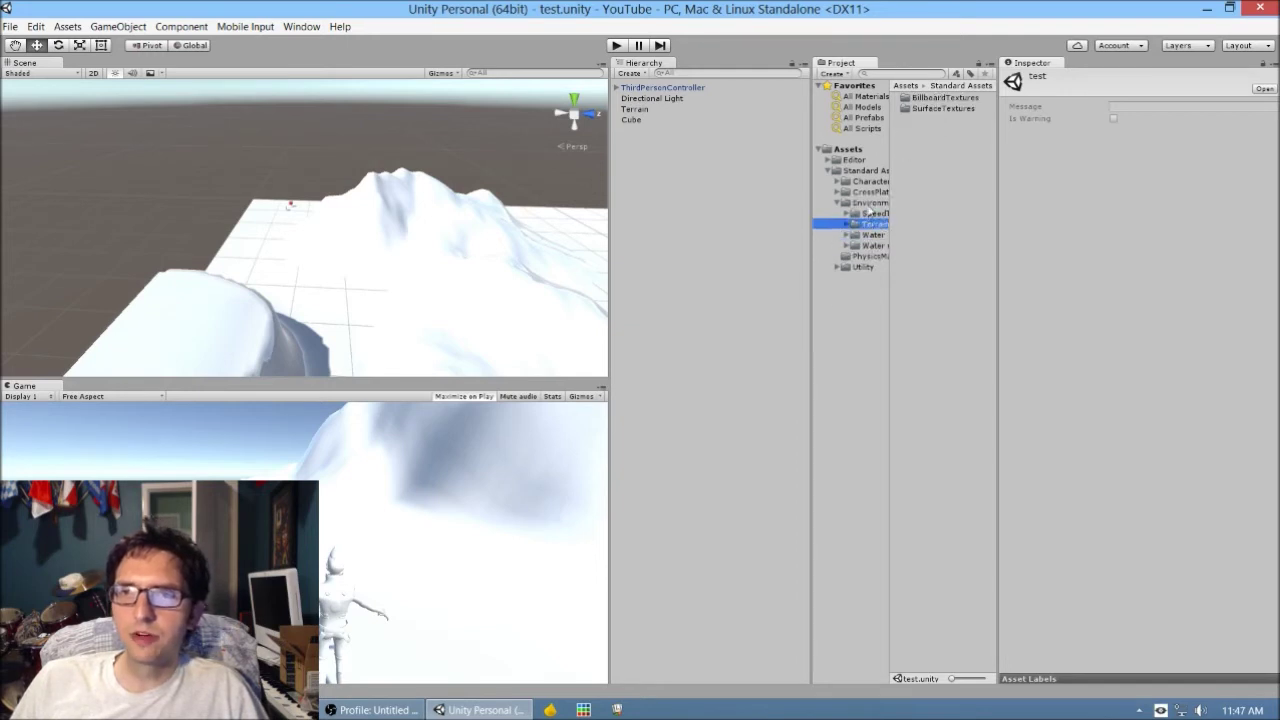
pyautogui.click(868, 204)
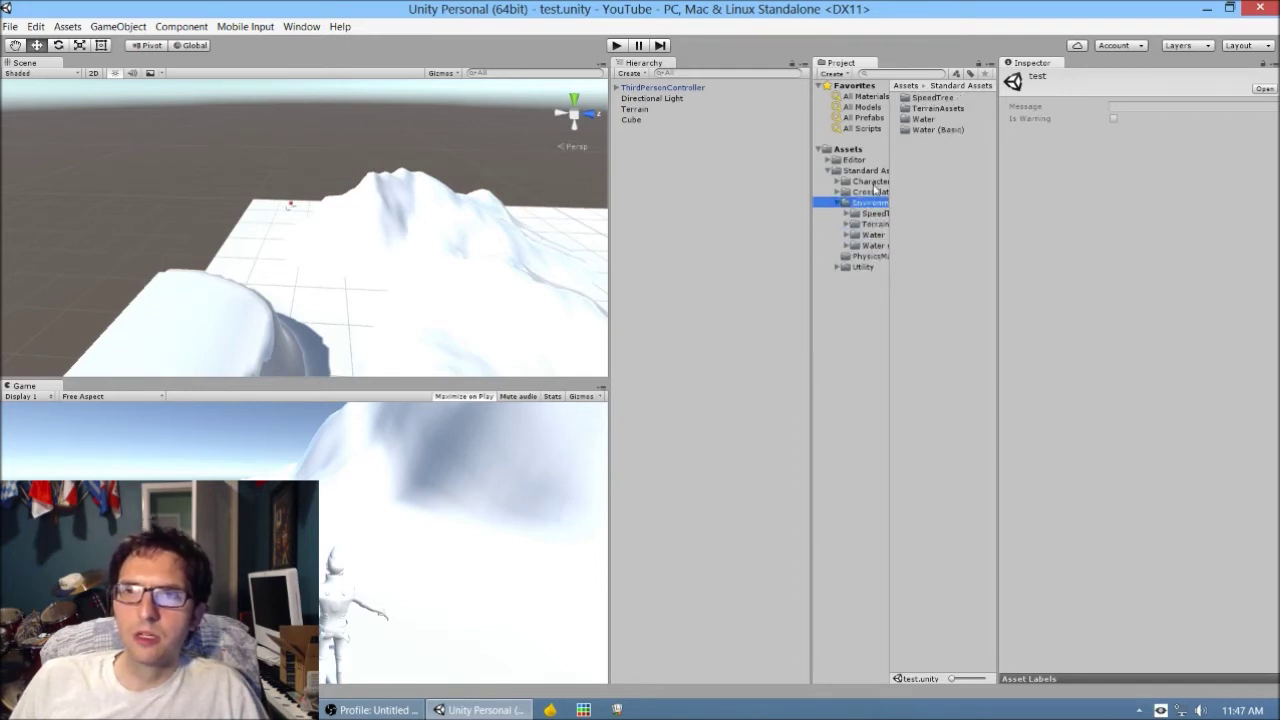
# Select the Terrain object, activate its Paint Texture tool and start defining a new terrain texture
pyautogui.click(640, 110)
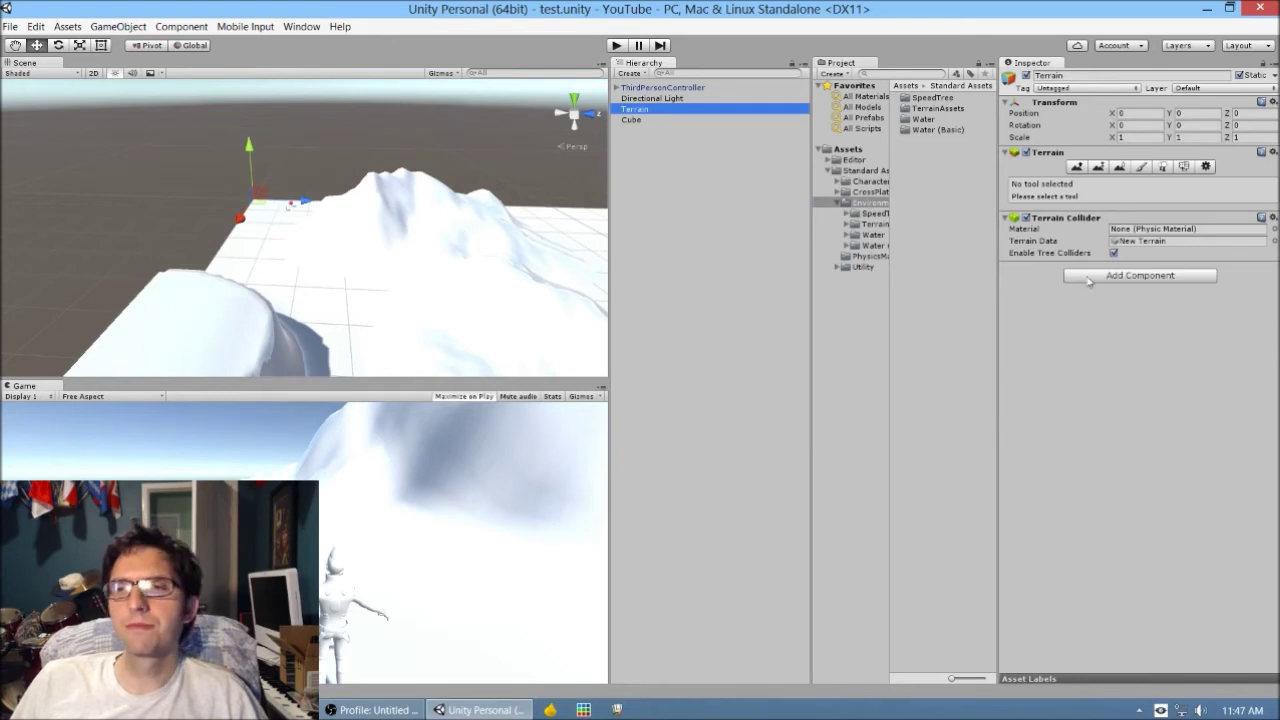
pyautogui.click(1142, 168)
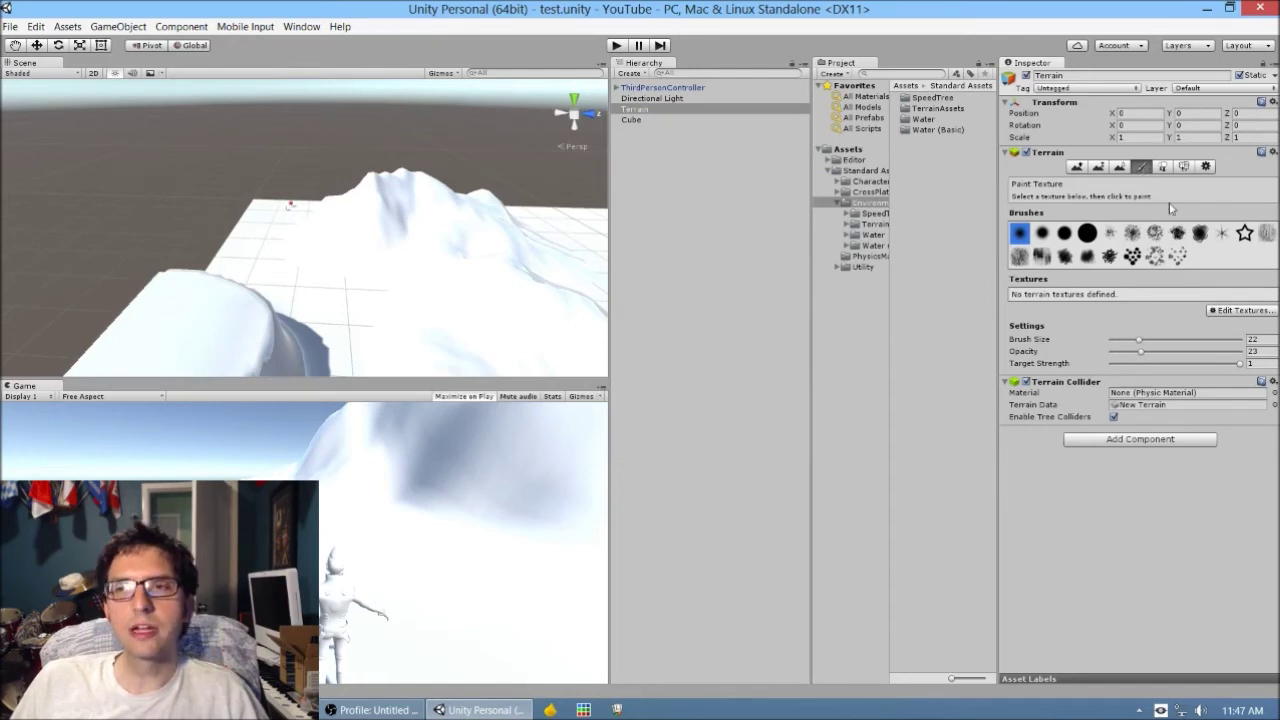
pyautogui.click(1226, 311)
pyautogui.click(1180, 315)
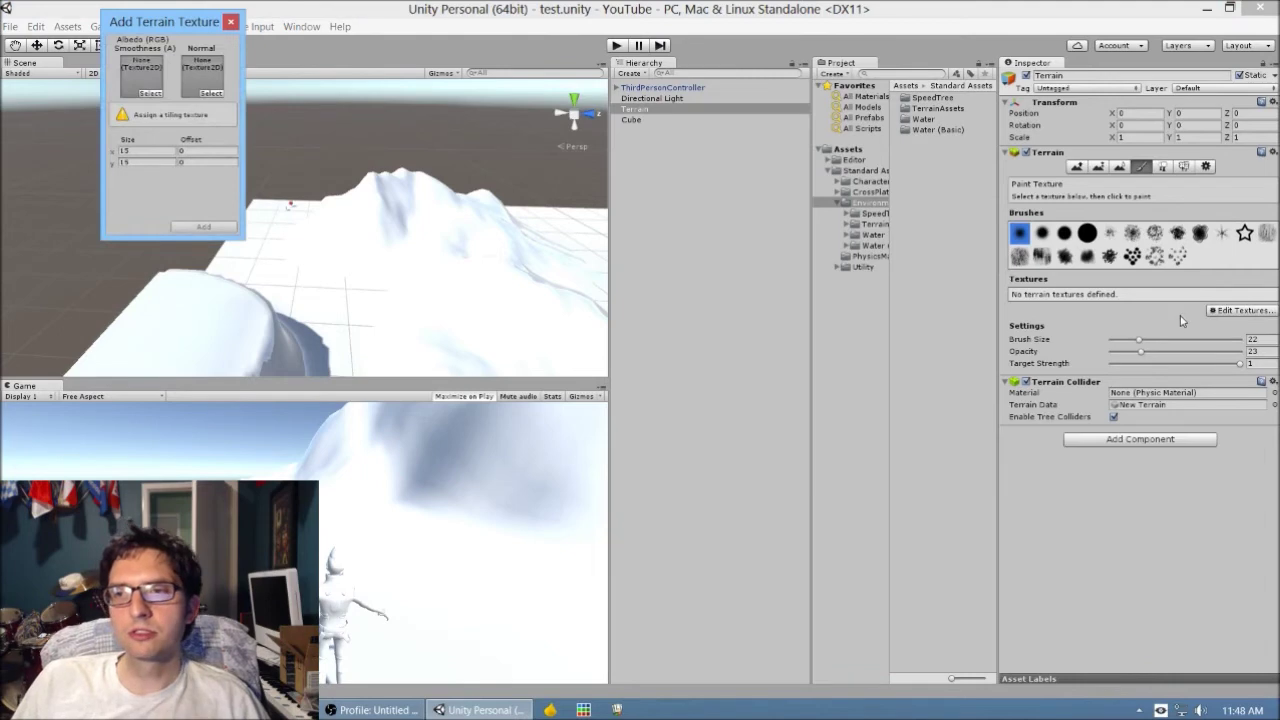
# Search the textures for "gra", choose GrassHillAlbedo as the albedo and add it as the terrain's base texture
pyautogui.click(150, 93)
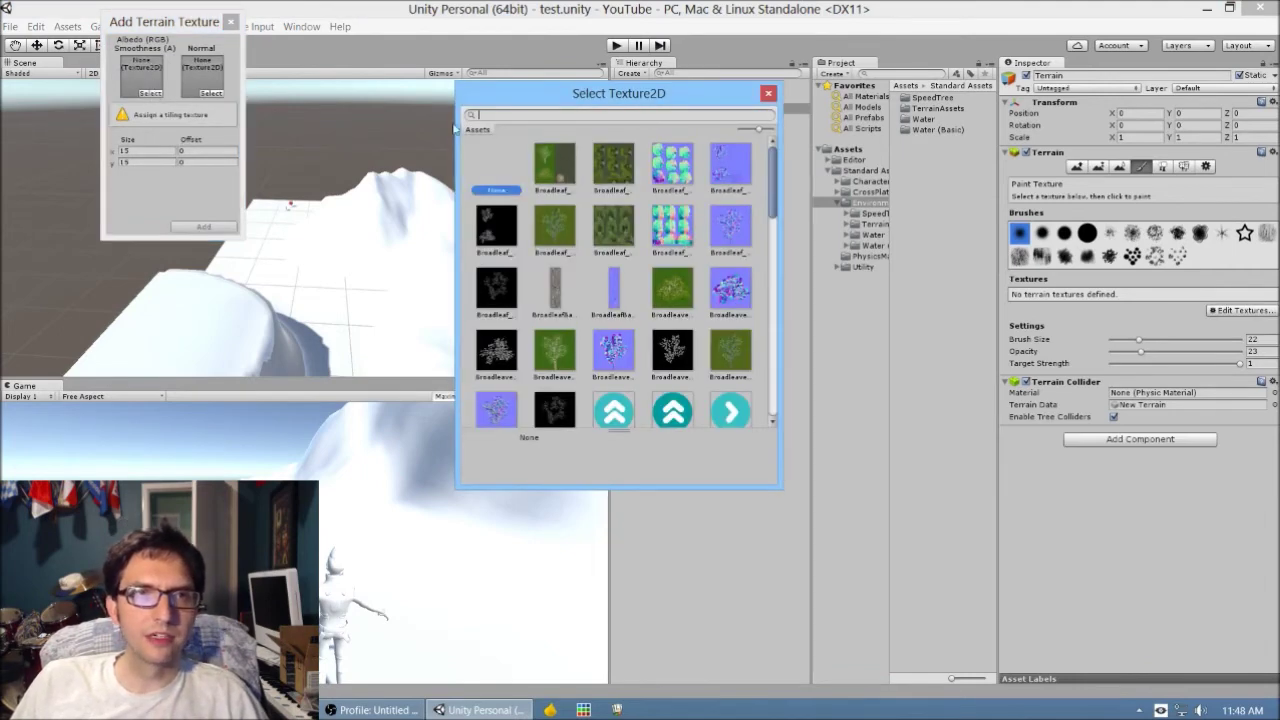
pyautogui.scroll(-6, 629, 251)
pyautogui.scroll(2, 640, 261)
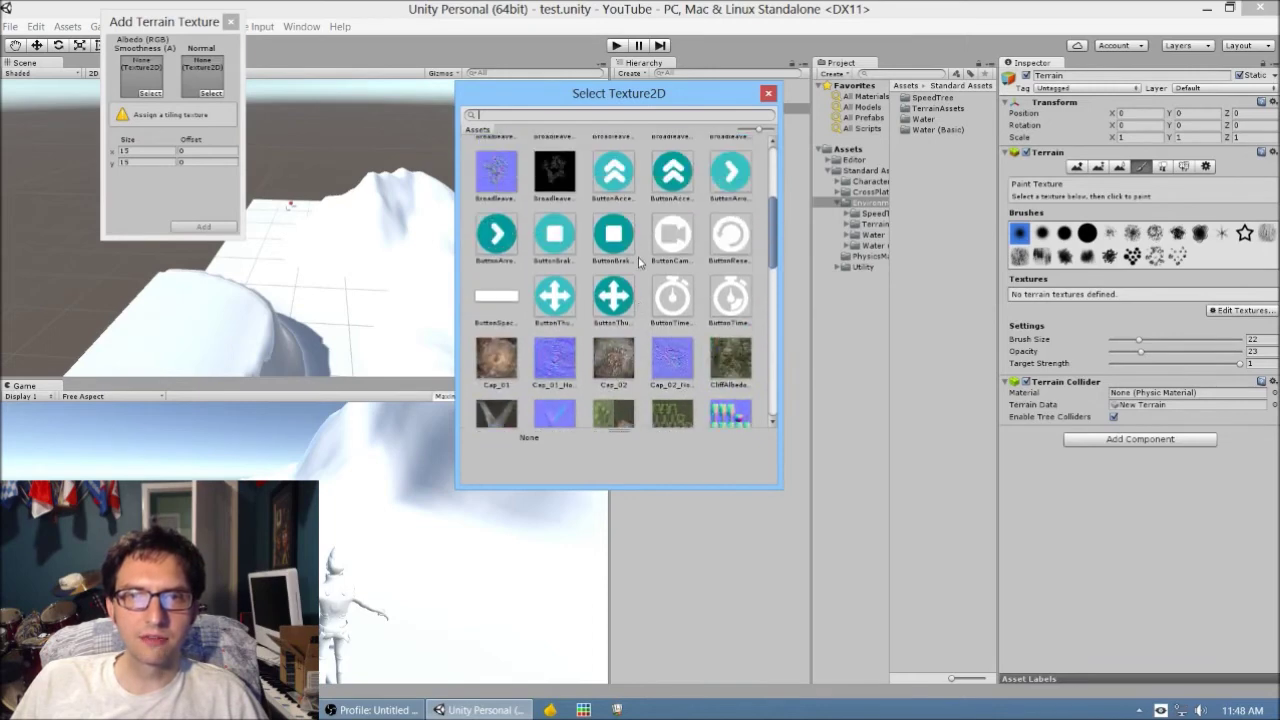
pyautogui.scroll(-3, 640, 261)
pyautogui.write('gra')
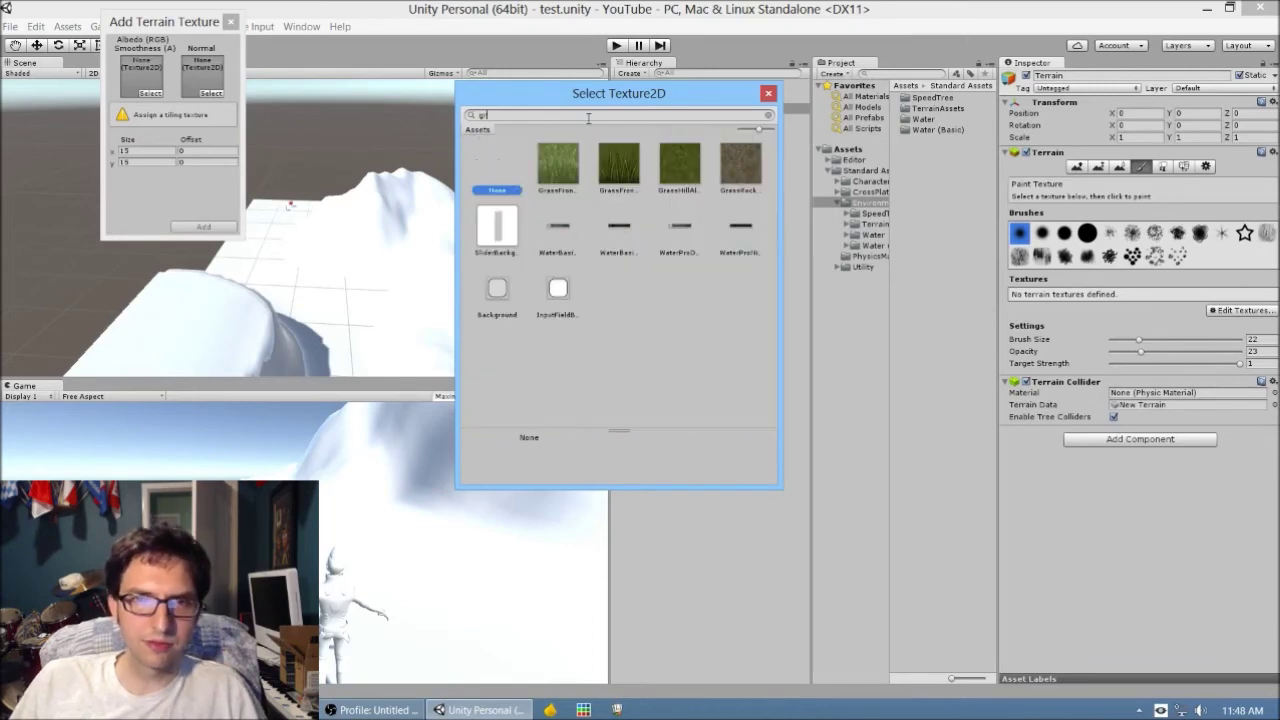
pyautogui.click(684, 178)
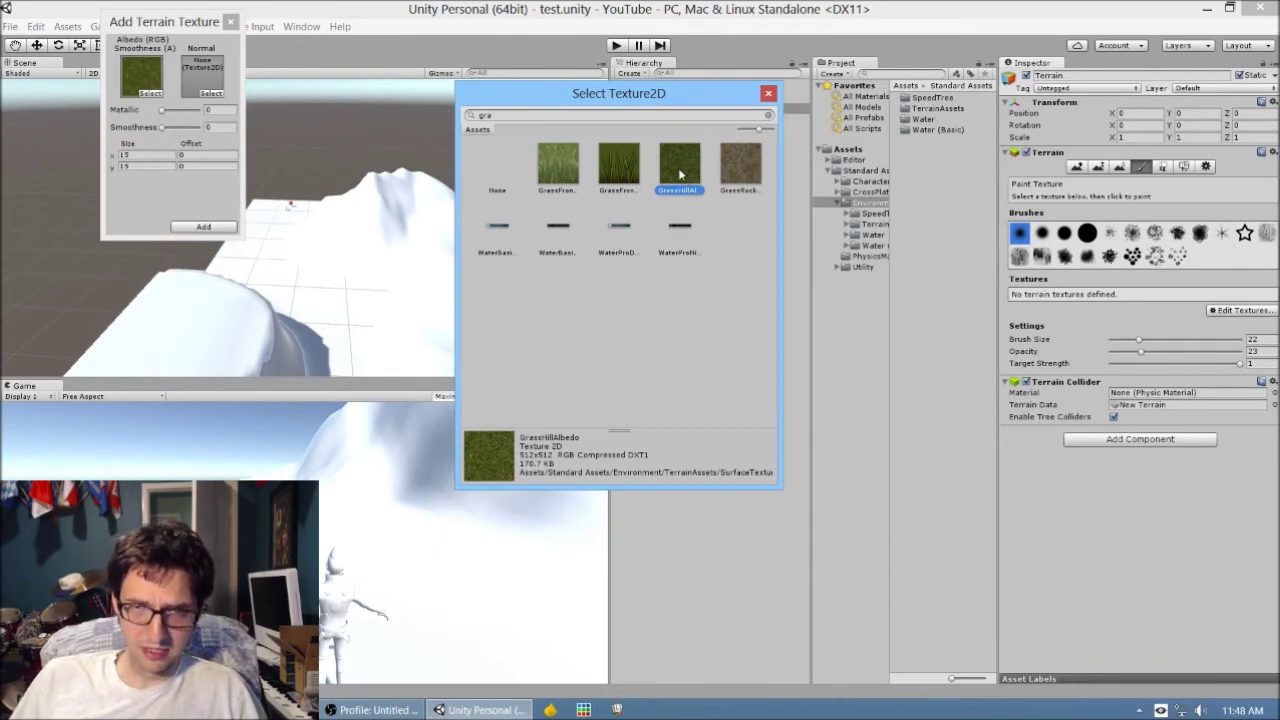
pyautogui.doubleClick(680, 175)
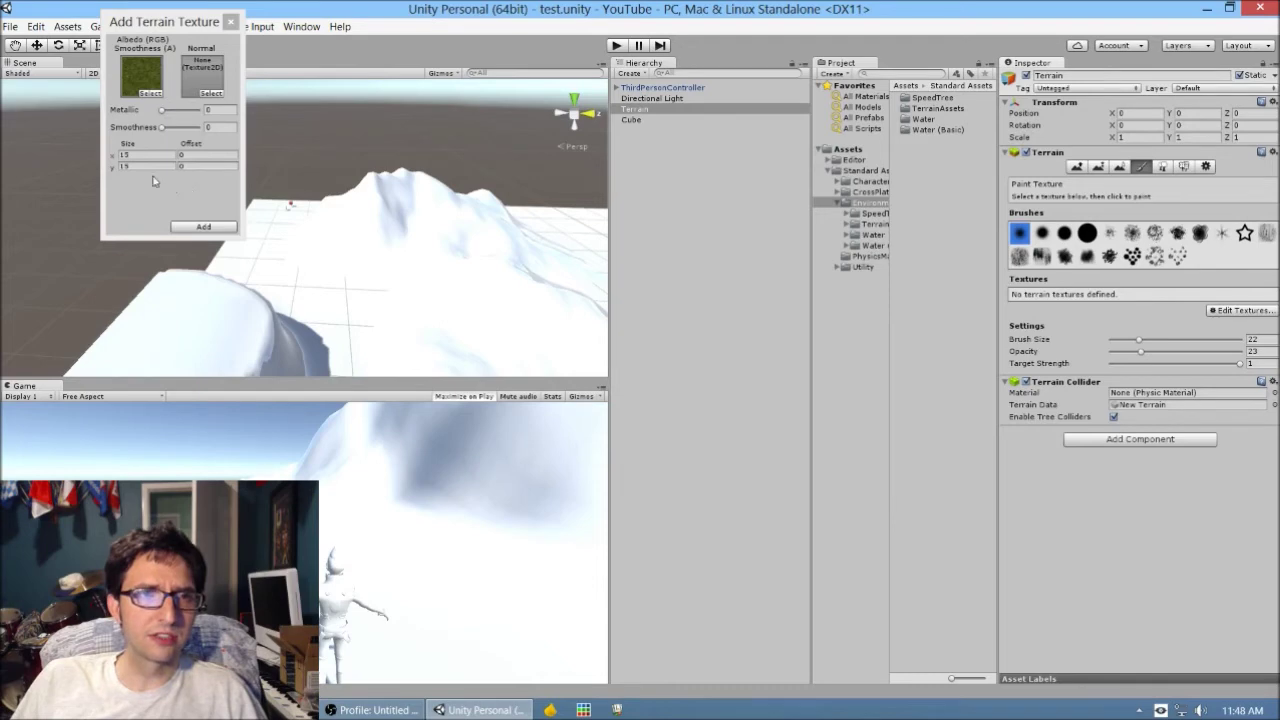
pyautogui.click(203, 228)
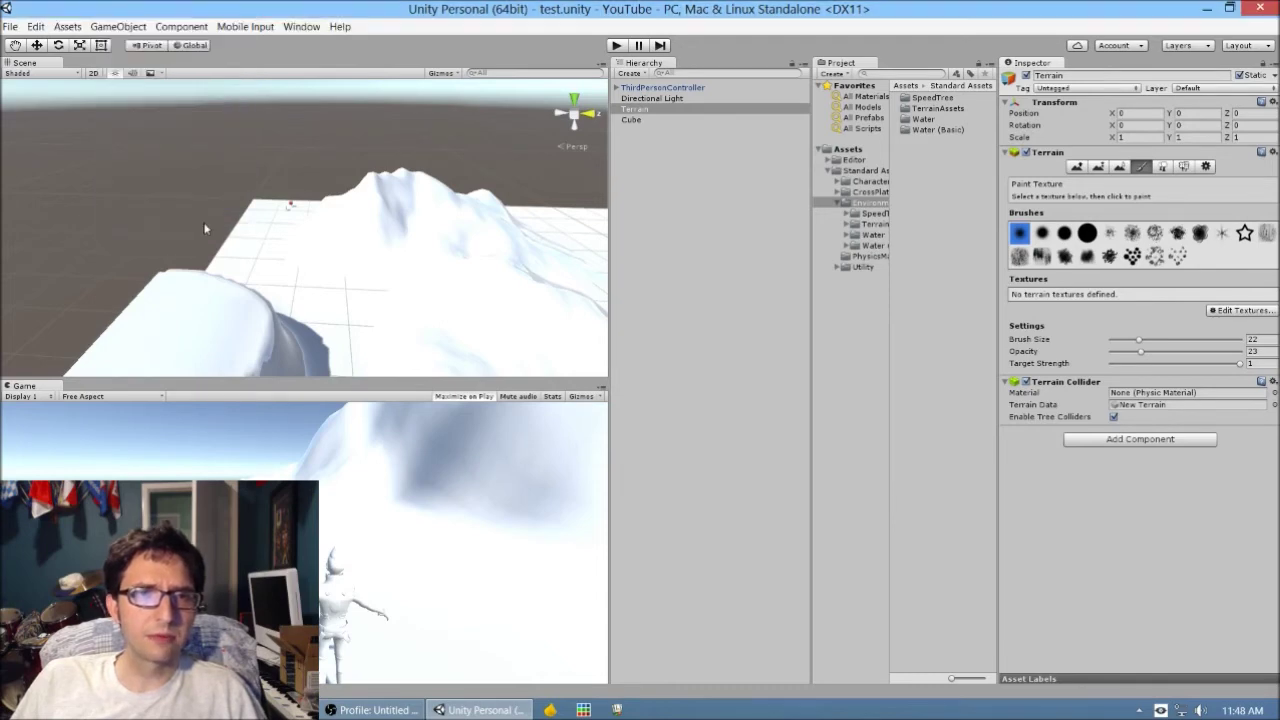
pyautogui.moveTo(309, 243); pyautogui.dragTo(684, 233, button='right')
pyautogui.moveTo(471, 243)
pyautogui.mouseDown(button='right')
pyautogui.moveTo(320, 229)
pyautogui.moveTo(150, 246)
pyautogui.moveTo(180, 237)
pyautogui.moveTo(414, 265)
pyautogui.moveTo(430, 279)
pyautogui.moveTo(302, 299)
pyautogui.moveTo(377, 297)
pyautogui.moveTo(309, 276)
pyautogui.moveTo(285, 296)
pyautogui.mouseUp(button='right')
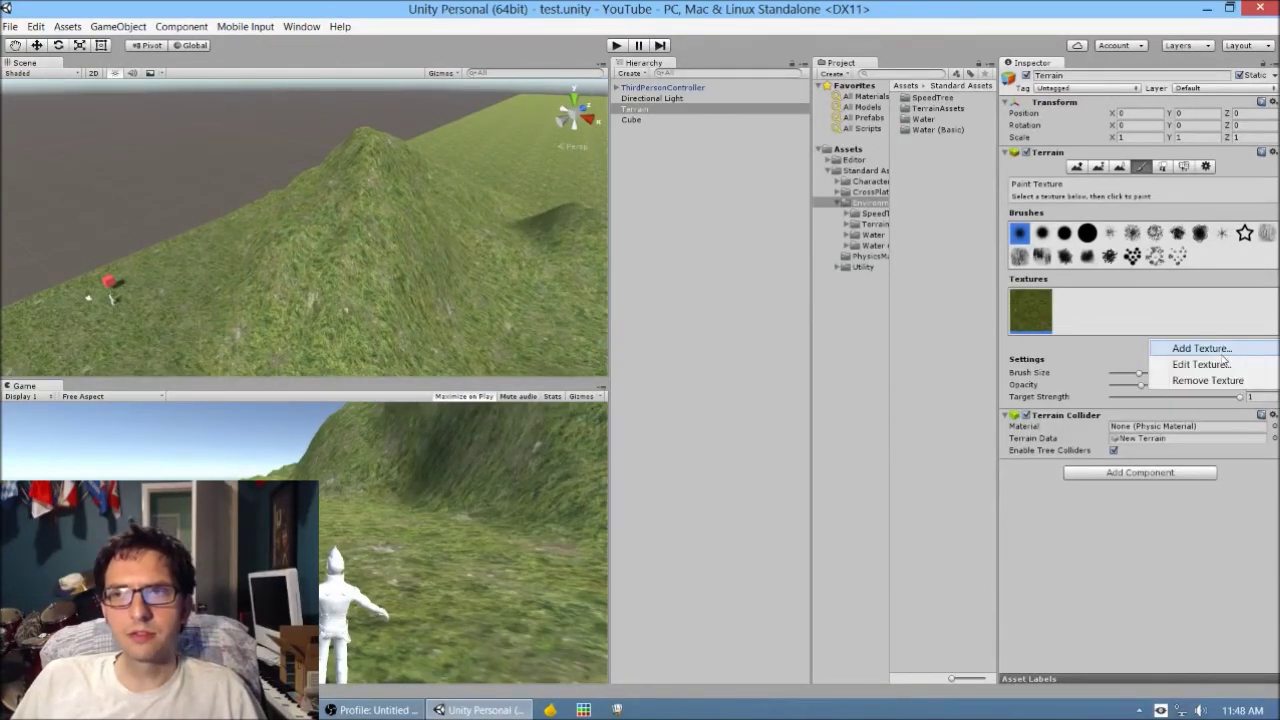
pyautogui.click(1218, 350)
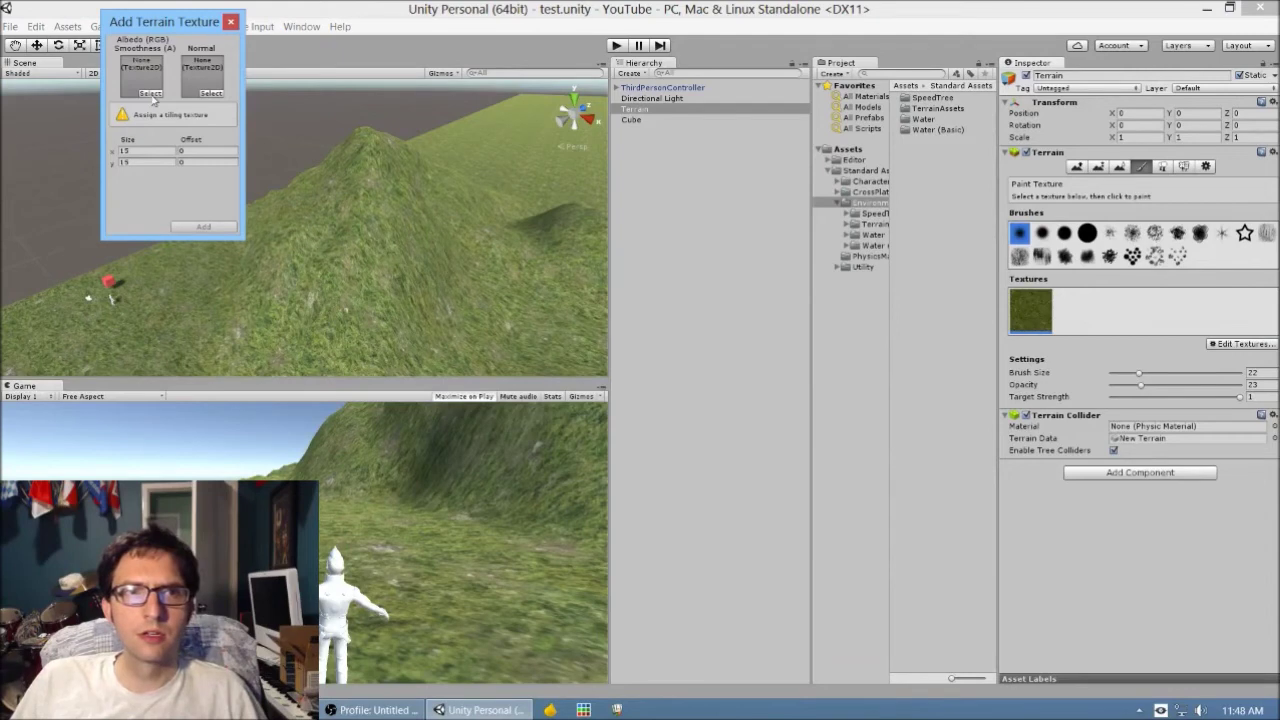
pyautogui.click(150, 93)
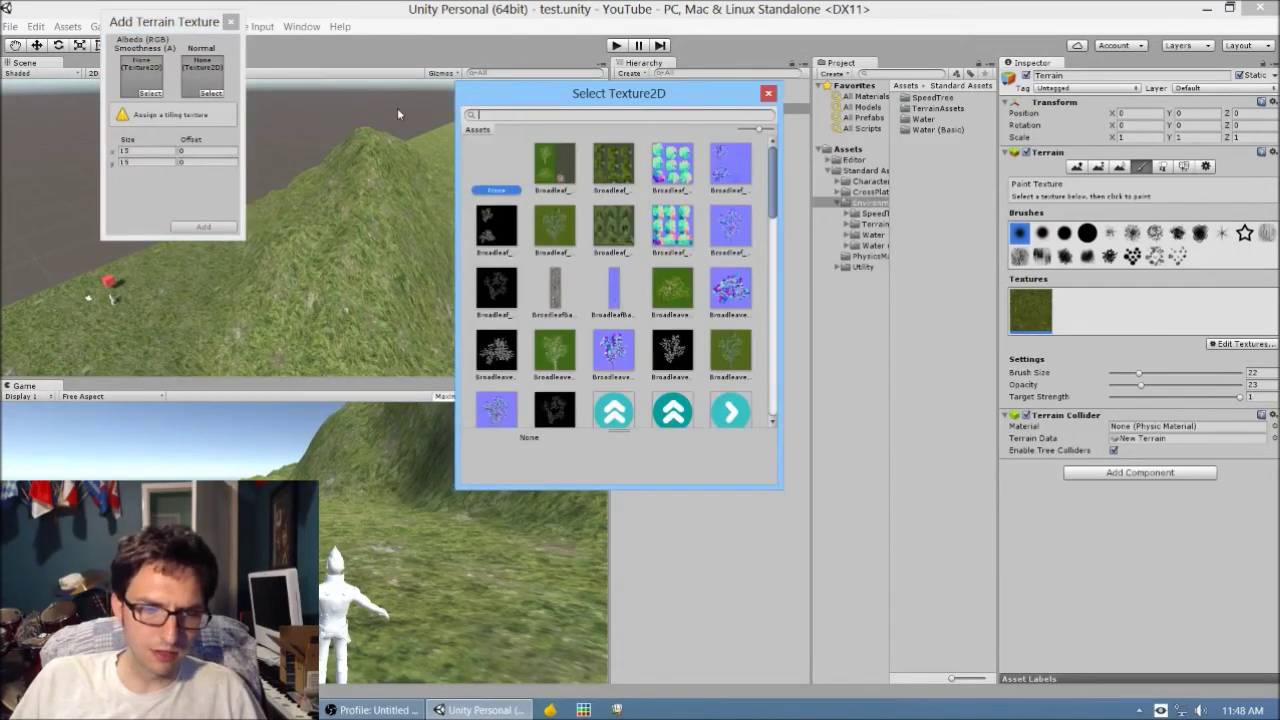
pyautogui.write('gras')
pyautogui.click(696, 170)
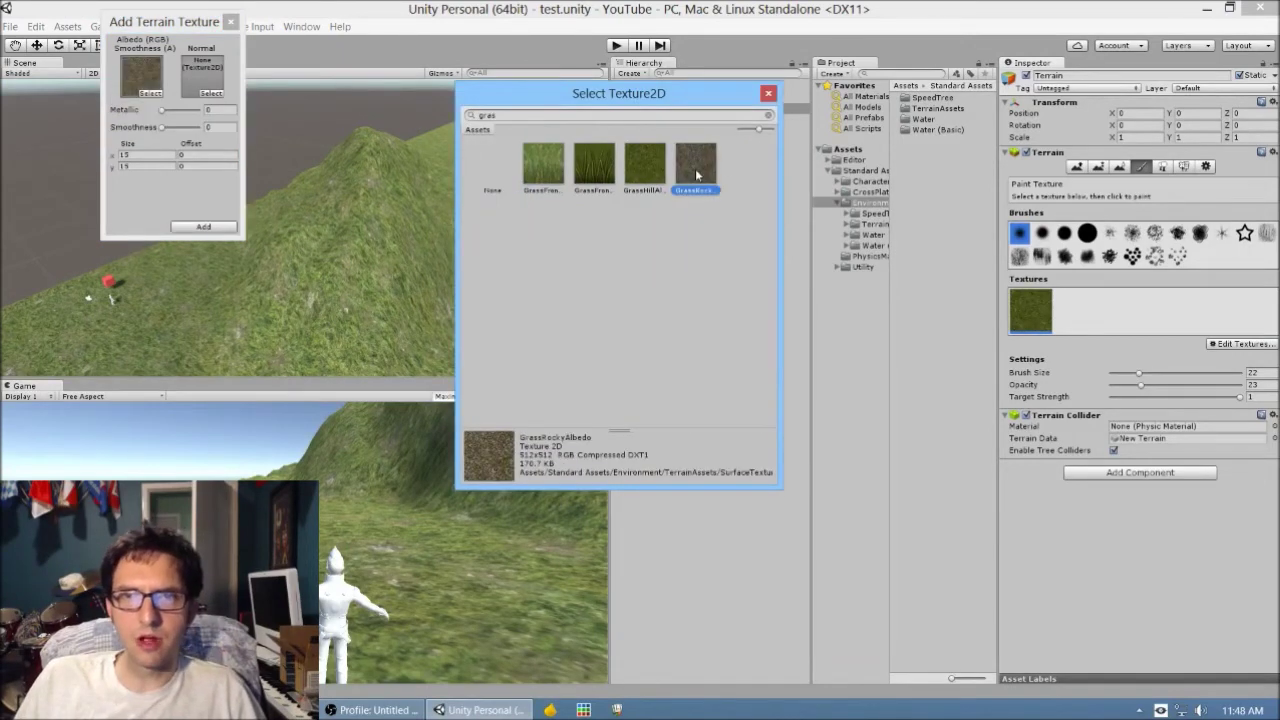
pyautogui.doubleClick(701, 167)
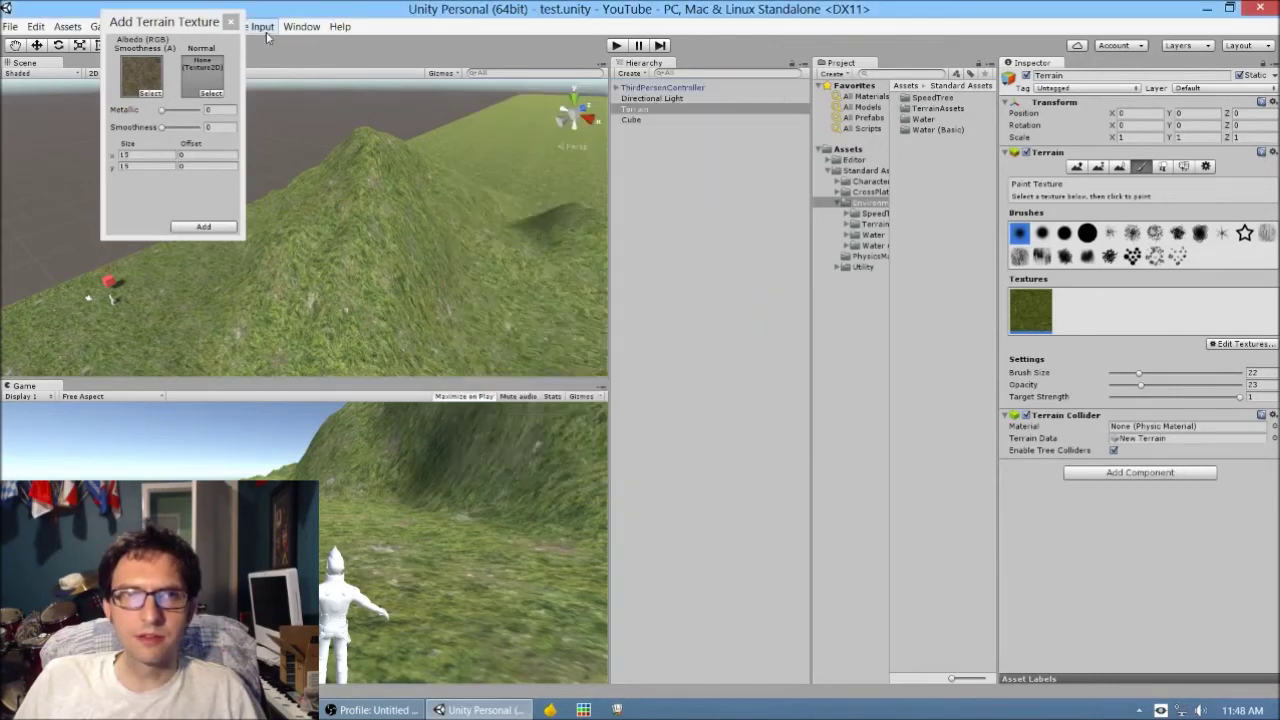
pyautogui.click(230, 22)
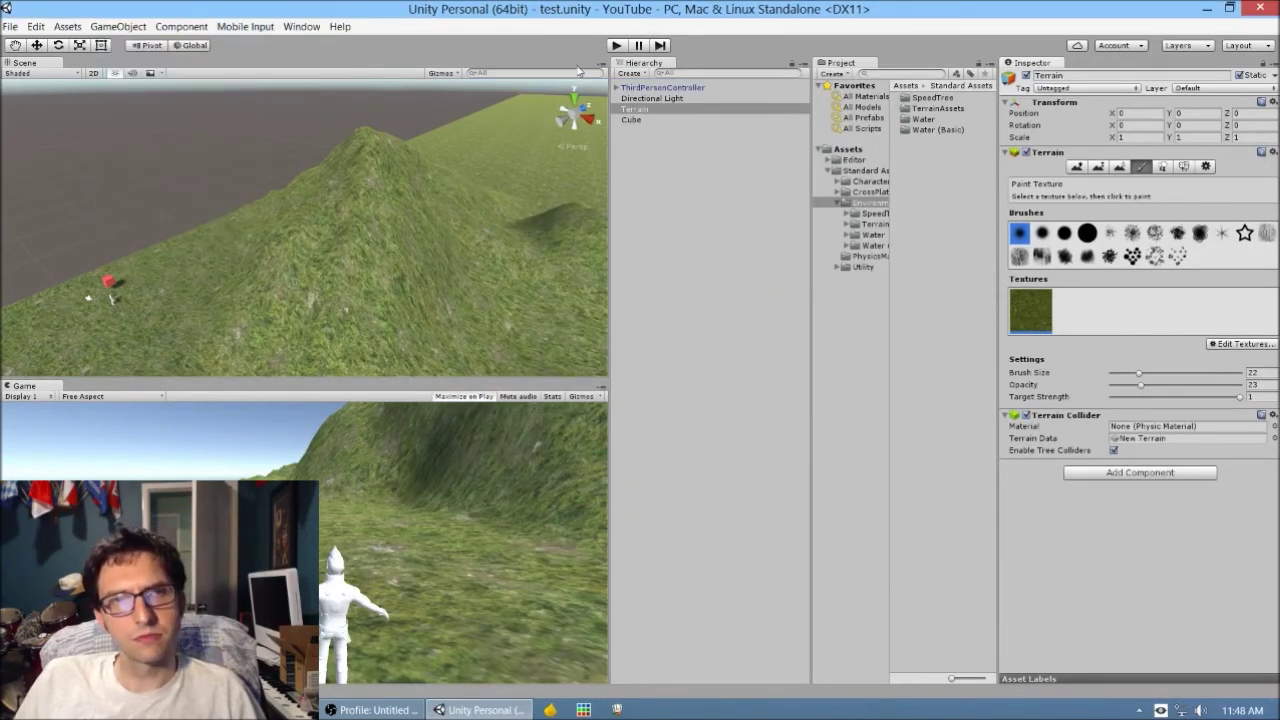
# Add GrassRockyAlbedo as the terrain's second paint texture, filtering the texture list by "gr"
pyautogui.click(1240, 344)
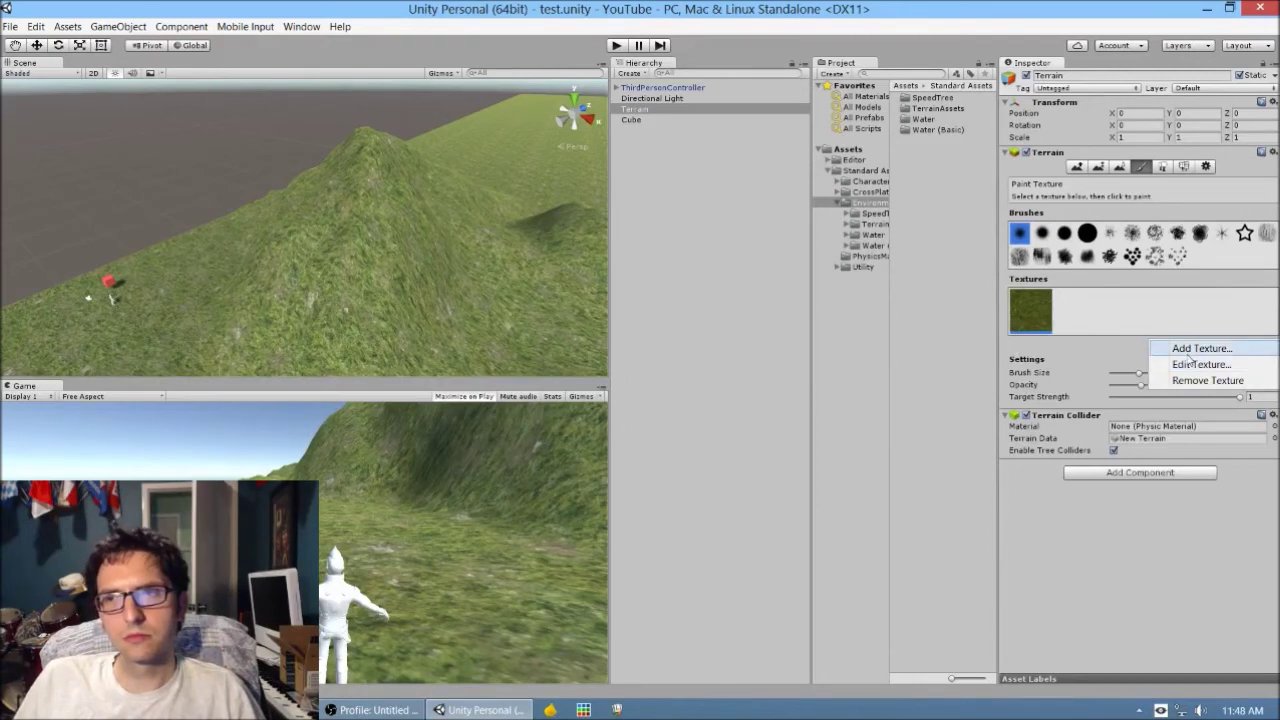
pyautogui.click(1200, 349)
pyautogui.click(151, 93)
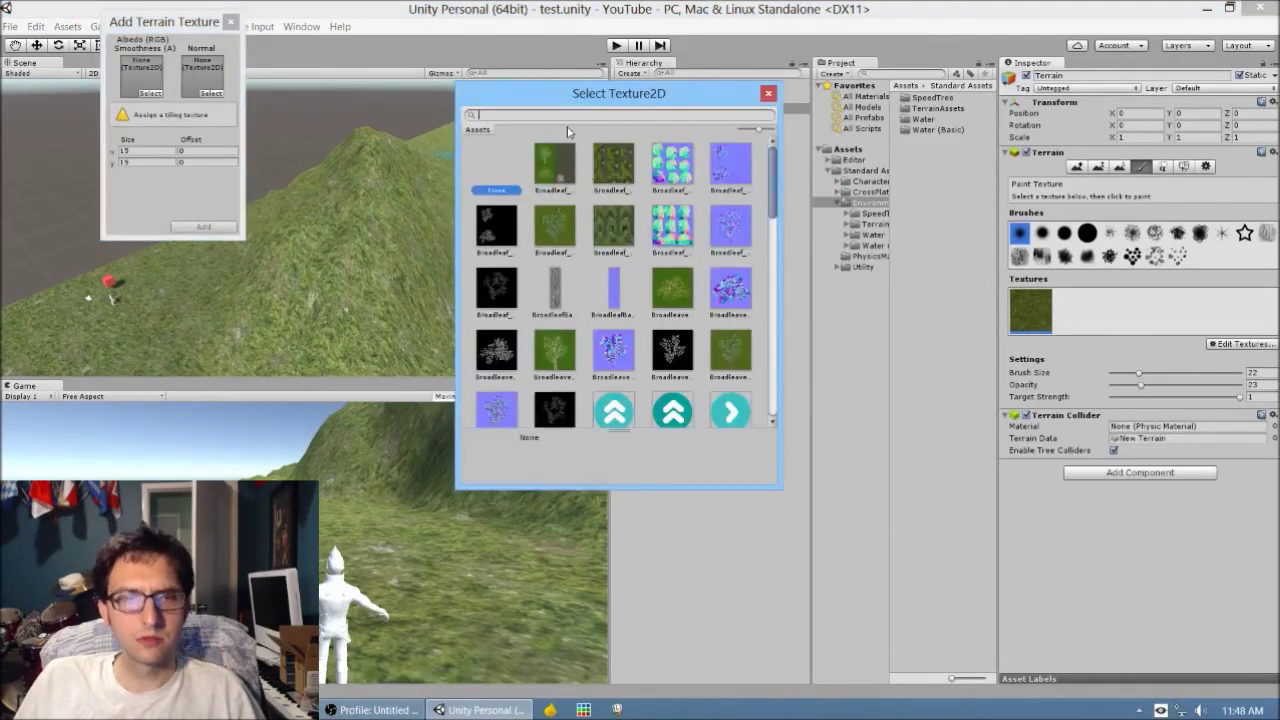
pyautogui.write('gr')
pyautogui.doubleClick(724, 172)
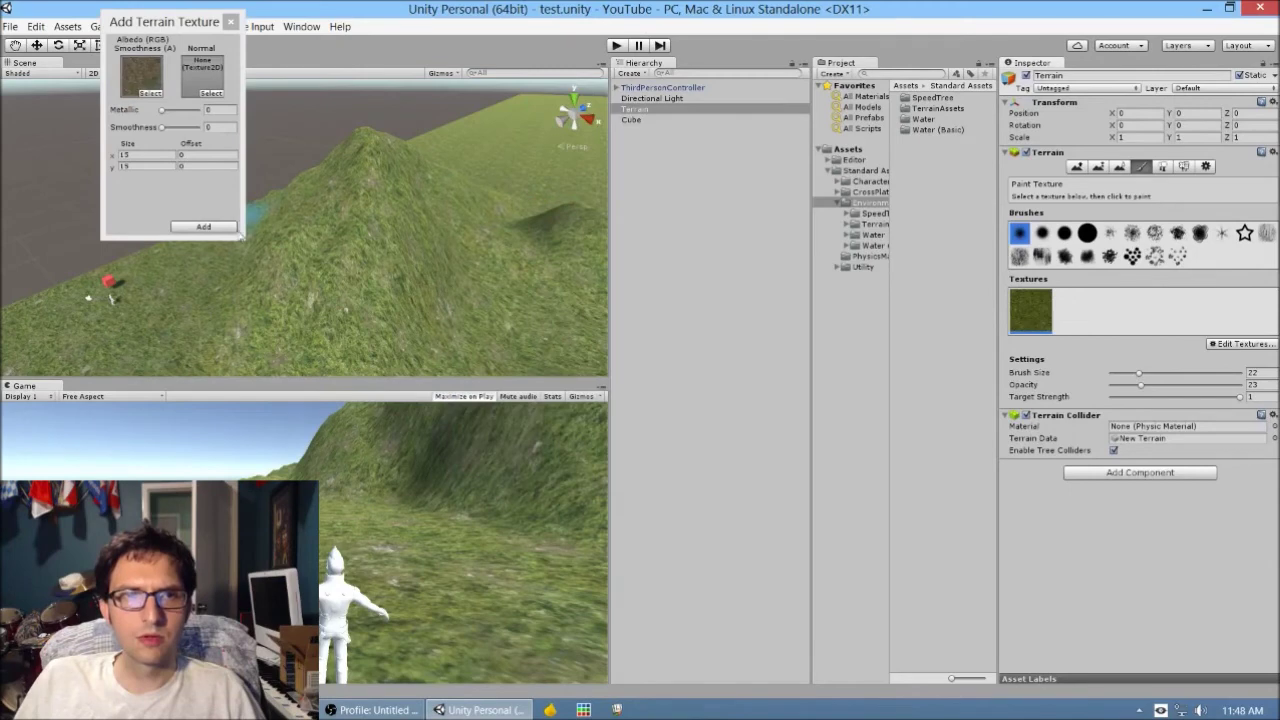
pyautogui.click(210, 226)
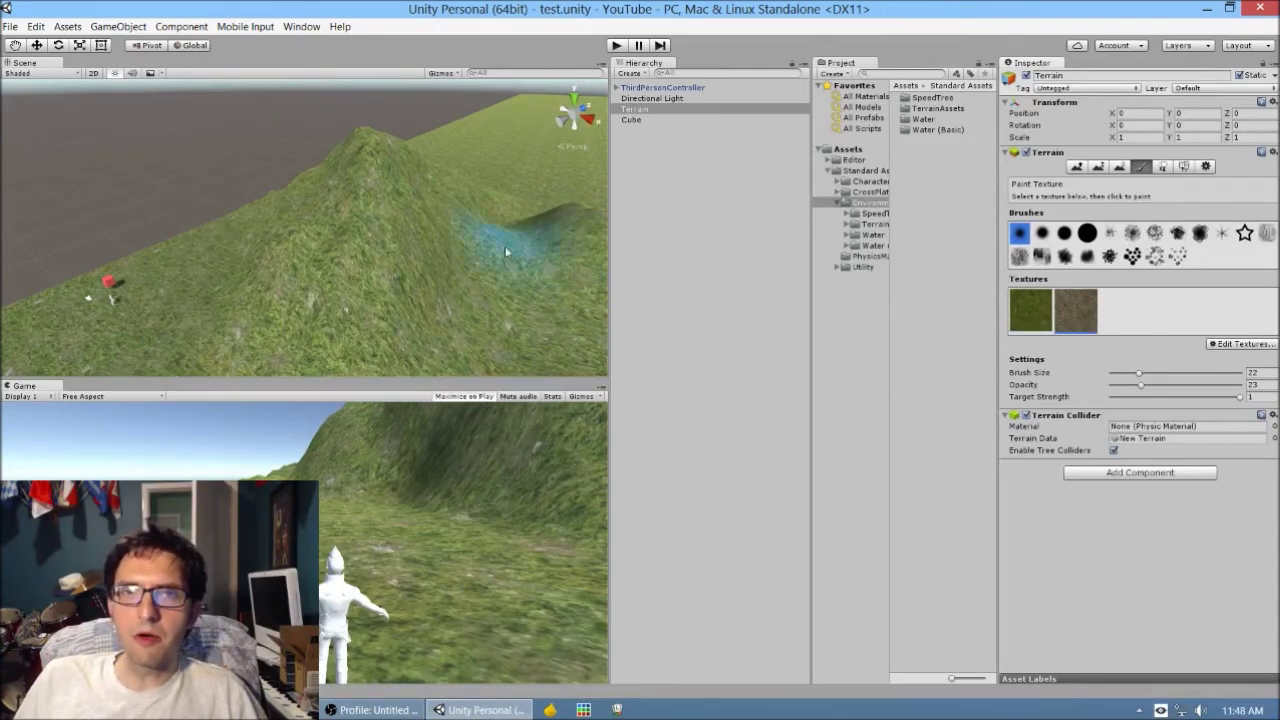
# Paint the rocky texture over the mountain's slopes, raising the brush opacity to 100 for the neighbouring ridge
pyautogui.scroll(-3, 383, 220)
pyautogui.scroll(-2, 383, 220)
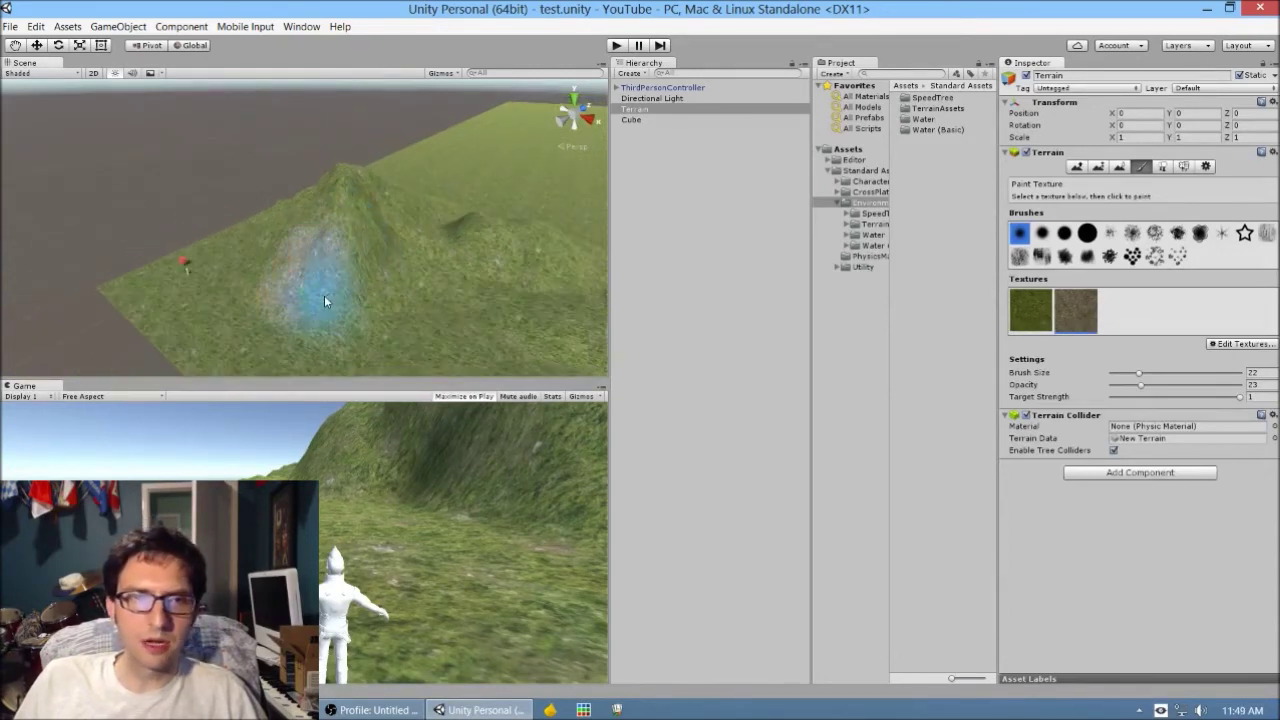
pyautogui.moveTo(368, 289); pyautogui.dragTo(443, 294)
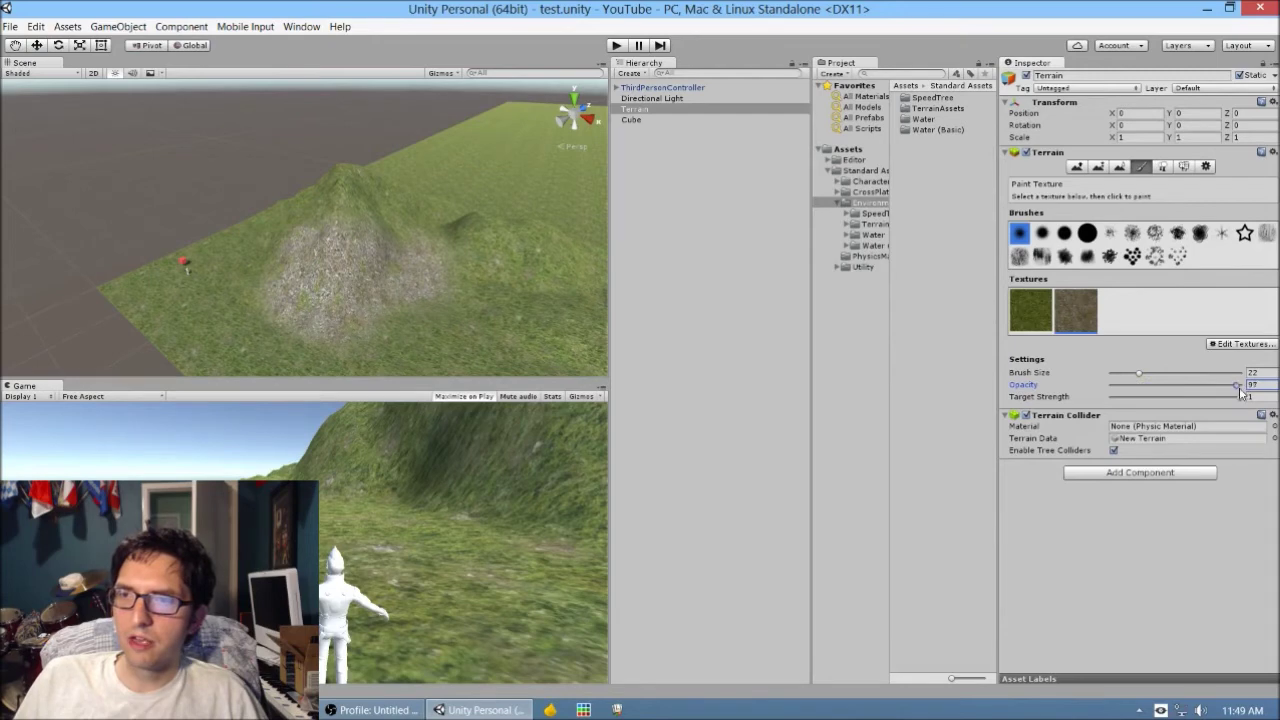
pyautogui.click(484, 262)
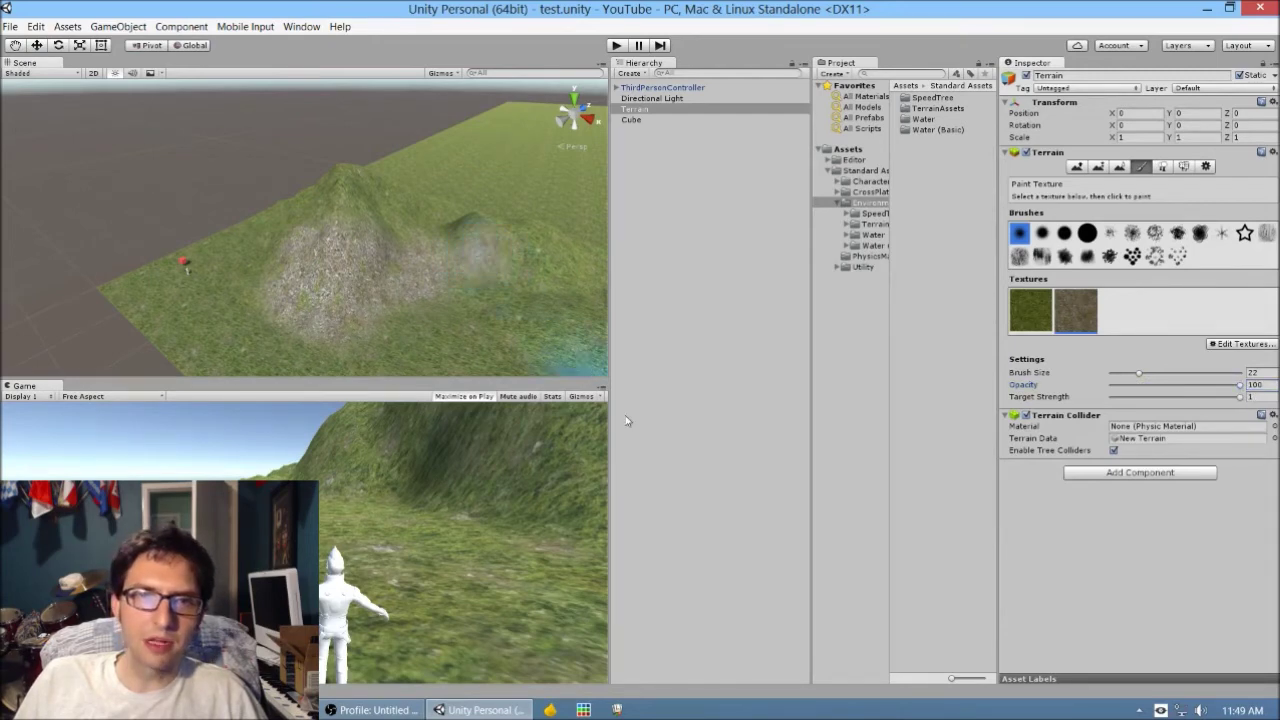
pyautogui.click(411, 242)
# Set the brush opacity to 26 and paint the rocky texture over the rest of the mountain and the flat-topped hill
pyautogui.moveTo(1196, 386); pyautogui.dragTo(1179, 386)
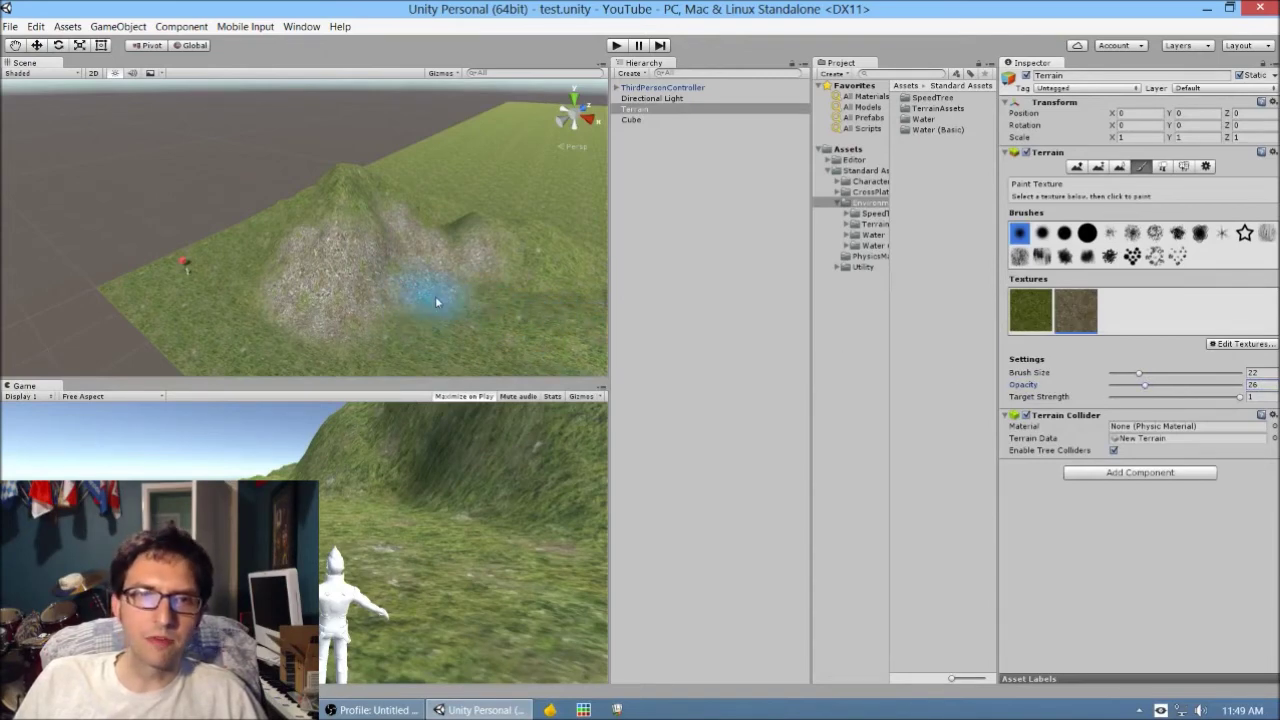
pyautogui.moveTo(486, 277)
pyautogui.mouseDown(button='right')
pyautogui.moveTo(406, 272)
pyautogui.moveTo(411, 296)
pyautogui.mouseUp(button='right')
pyautogui.scroll(5, 411, 296)
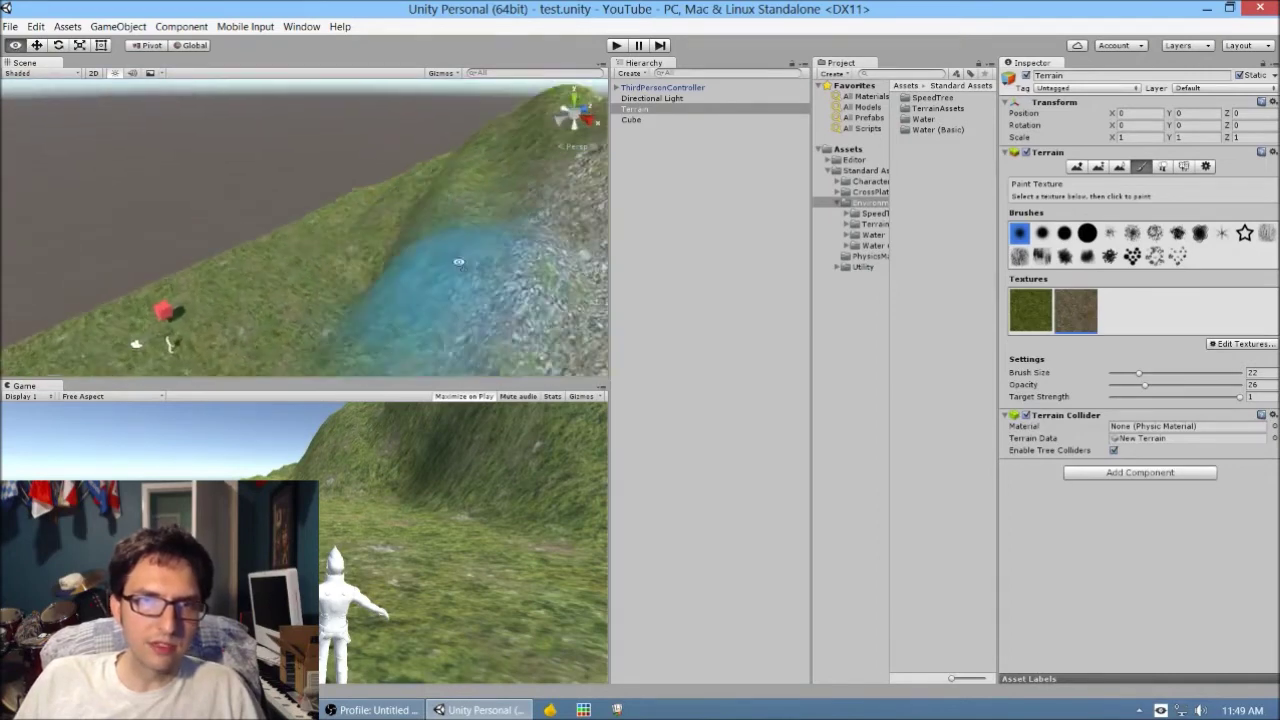
pyautogui.scroll(-5, 452, 284)
pyautogui.moveTo(453, 289); pyautogui.dragTo(460, 255, button='right')
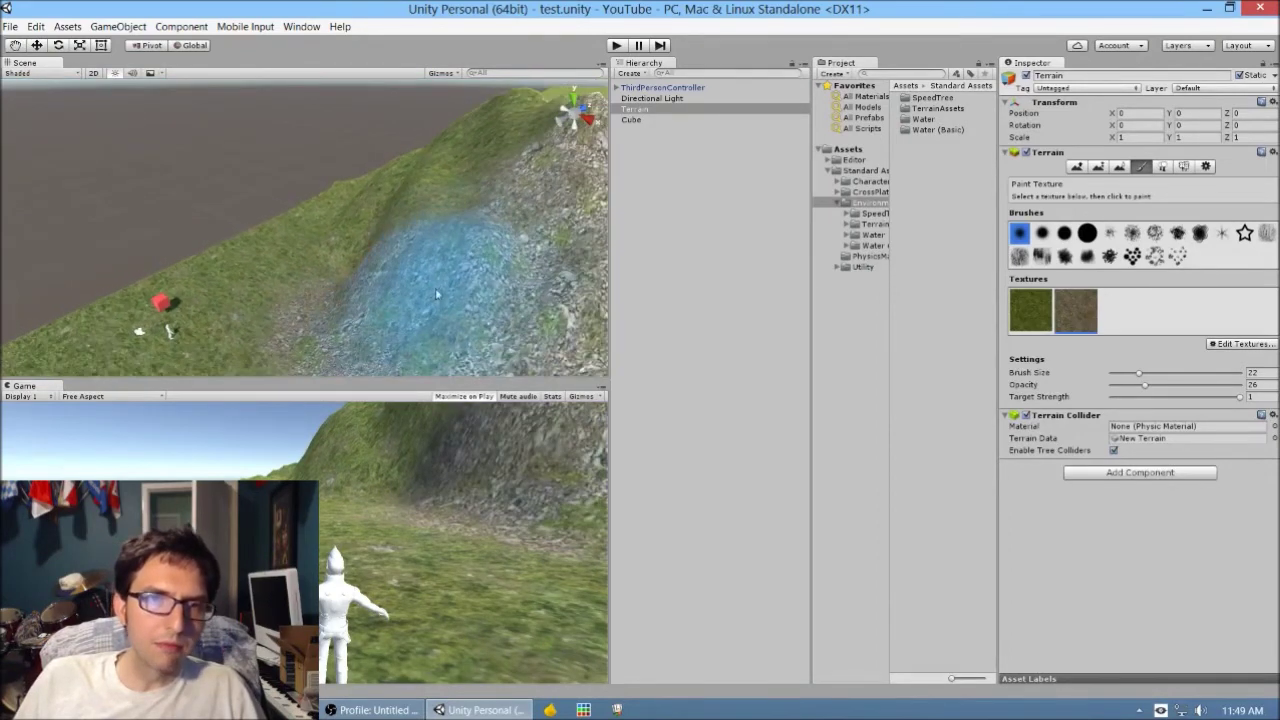
pyautogui.moveTo(392, 184)
pyautogui.mouseDown(button='right')
pyautogui.moveTo(509, 111)
pyautogui.moveTo(446, 254)
pyautogui.moveTo(157, 271)
pyautogui.moveTo(309, 263)
pyautogui.moveTo(414, 320)
pyautogui.moveTo(214, 280)
pyautogui.moveTo(409, 159)
pyautogui.moveTo(349, 251)
pyautogui.moveTo(260, 134)
pyautogui.moveTo(314, 220)
pyautogui.moveTo(365, 187)
pyautogui.moveTo(519, 242)
pyautogui.moveTo(600, 72)
pyautogui.mouseUp(button='right')
pyautogui.press('w')
pyautogui.hotkey('shift', 'r')
# Play-test the scene by running and jumping the character around the textured mountain, and stop play mode
pyautogui.click(615, 46)
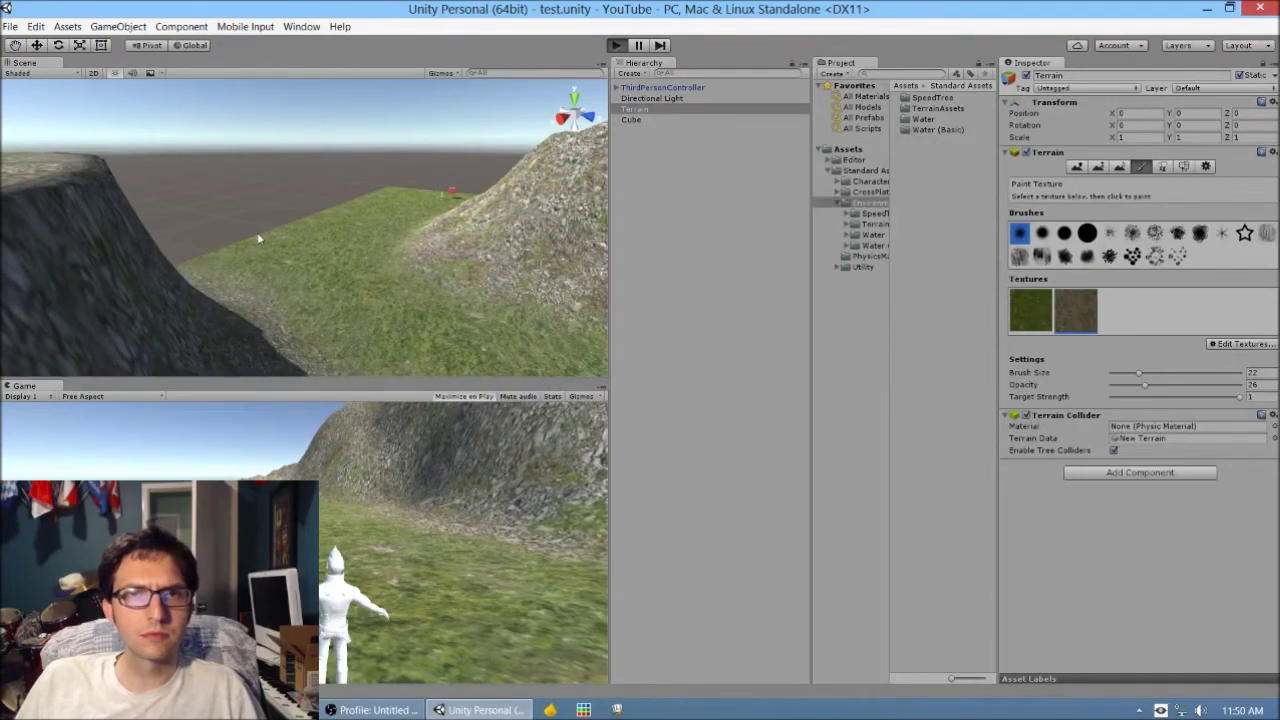
pyautogui.press('w')
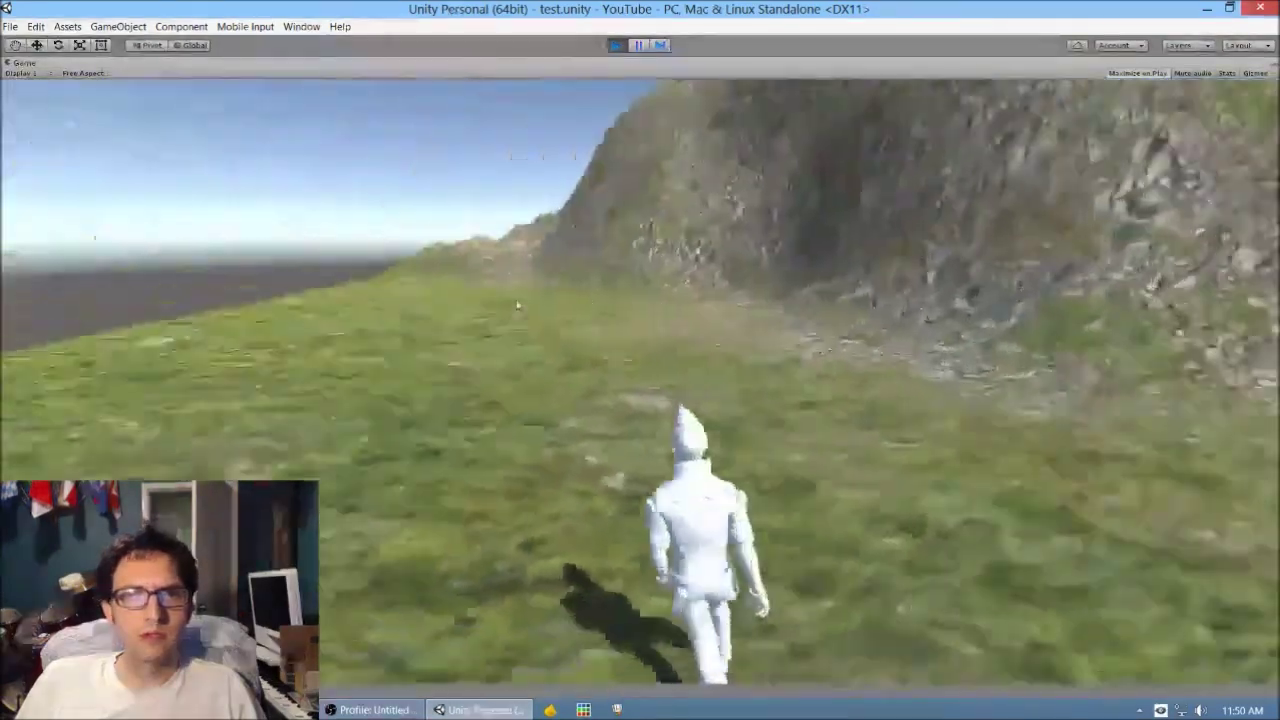
pyautogui.press('a')
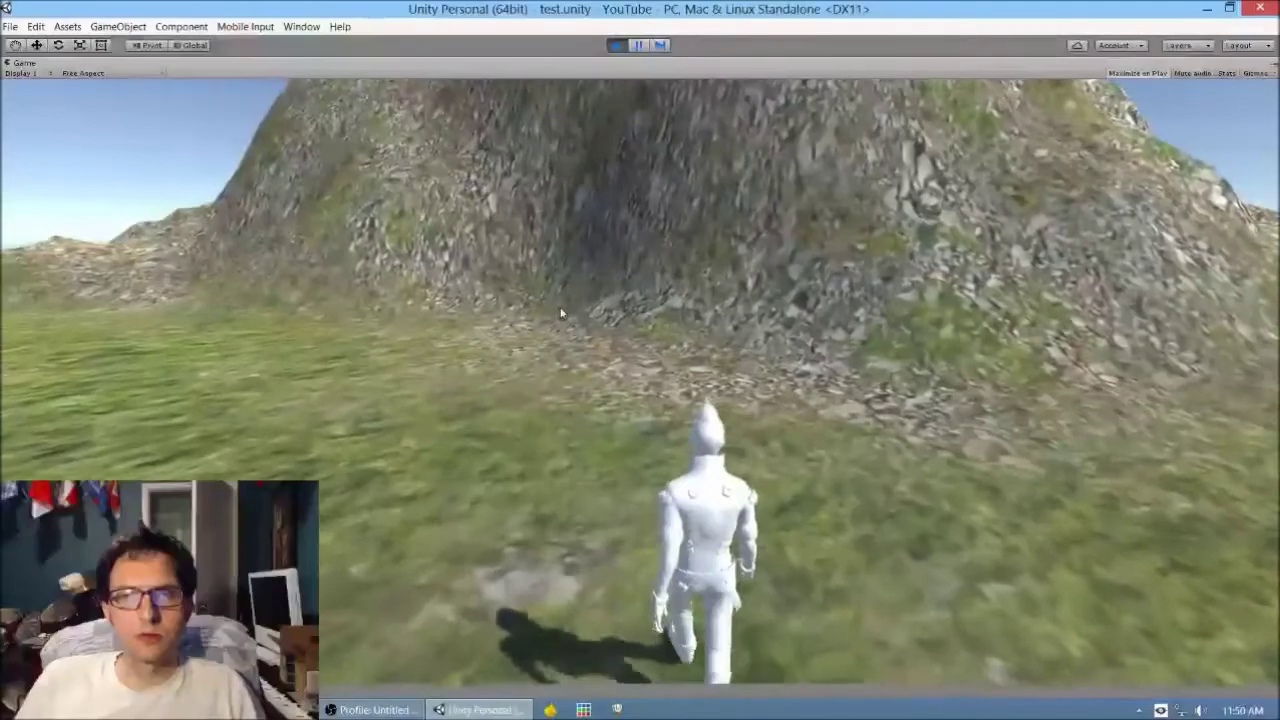
pyautogui.press('w')
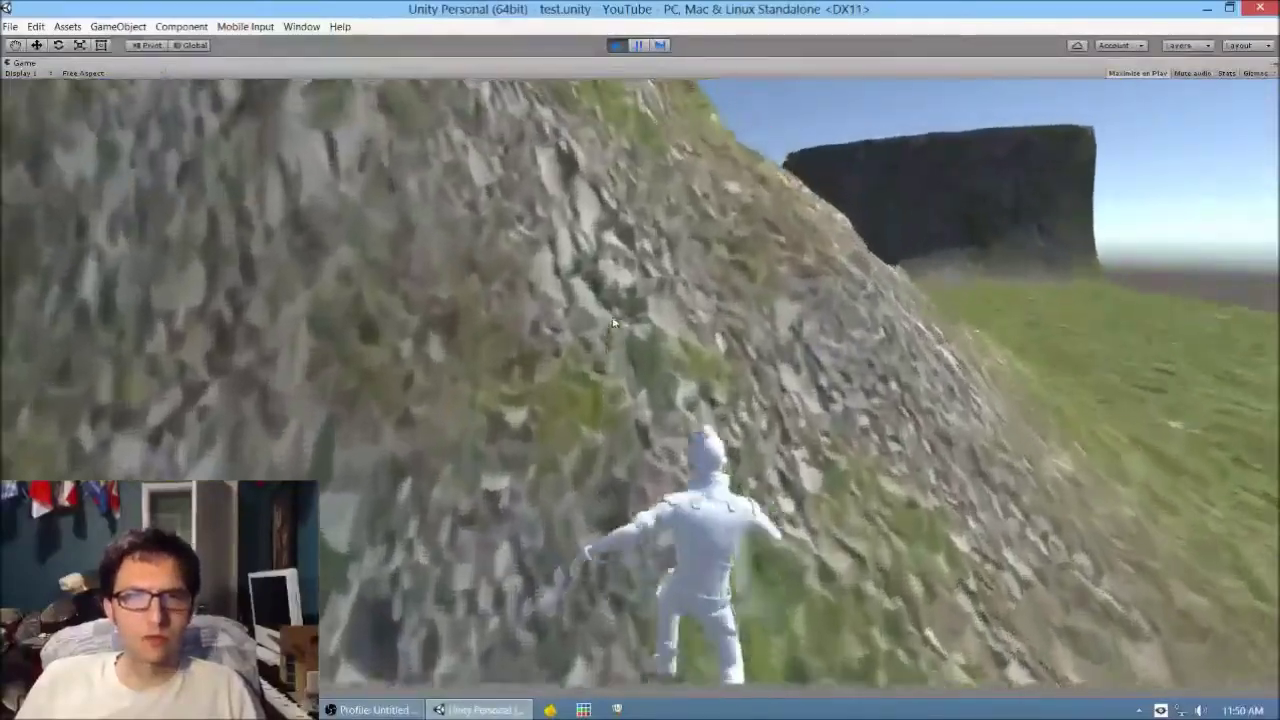
pyautogui.press('w')
pyautogui.press('w')
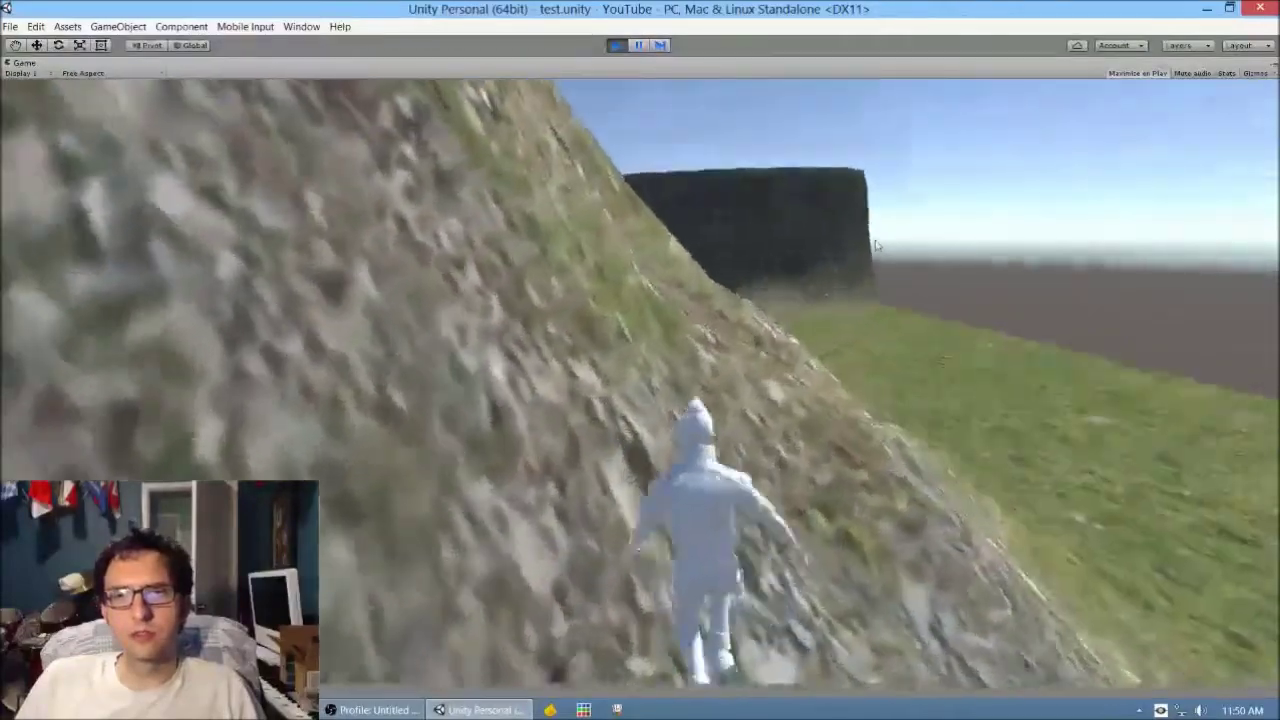
pyautogui.press('w')
pyautogui.press('w')
pyautogui.press('space')
pyautogui.press('w')
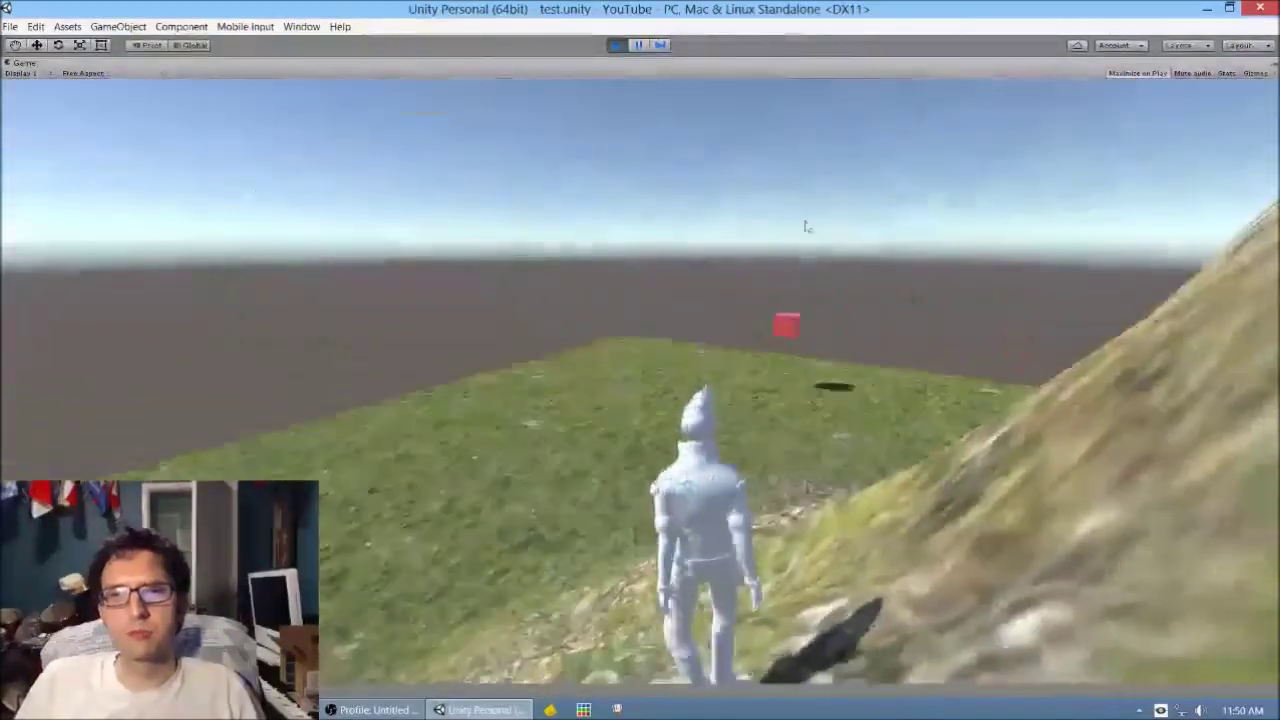
pyautogui.press('d')
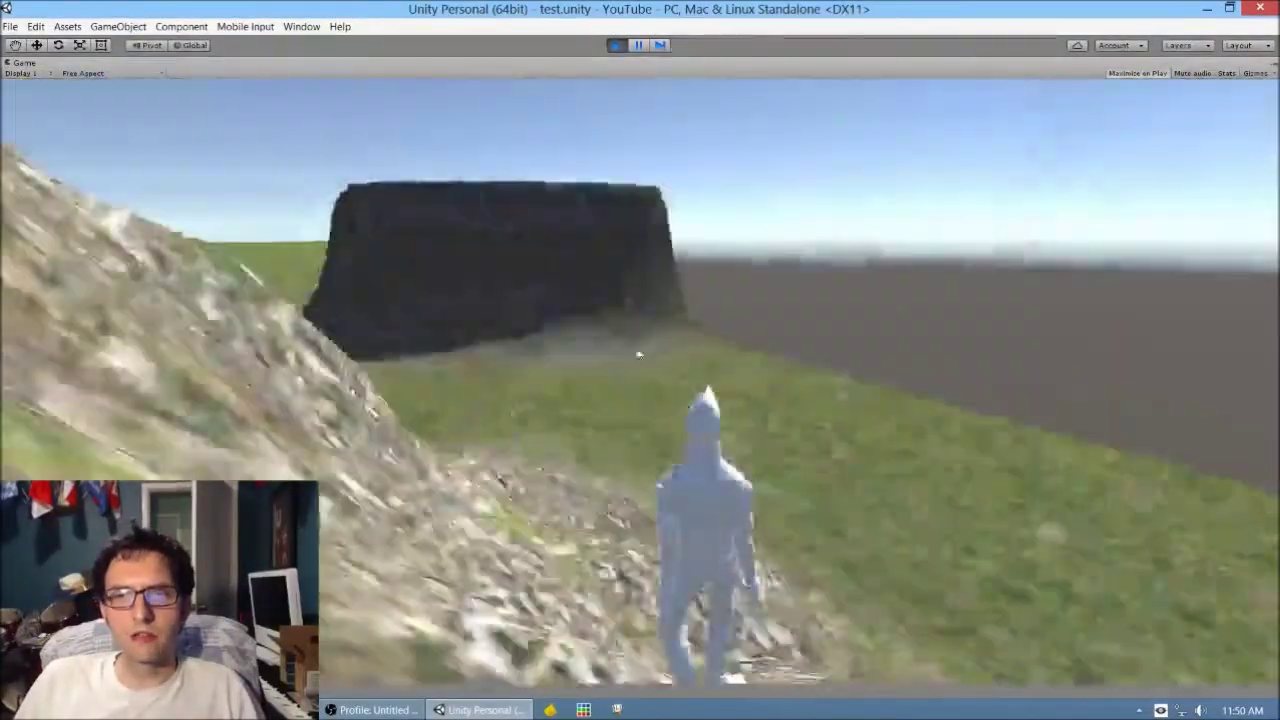
pyautogui.press('a')
pyautogui.press('d')
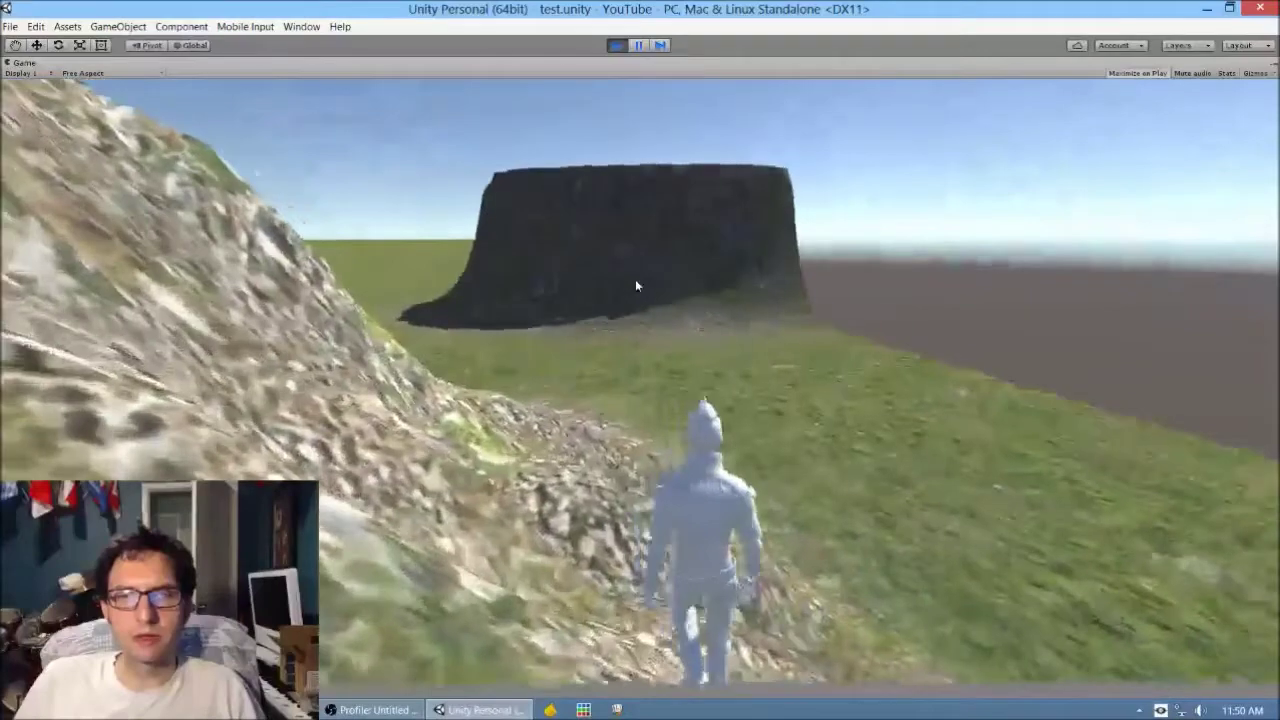
pyautogui.press('a')
pyautogui.click(616, 45)
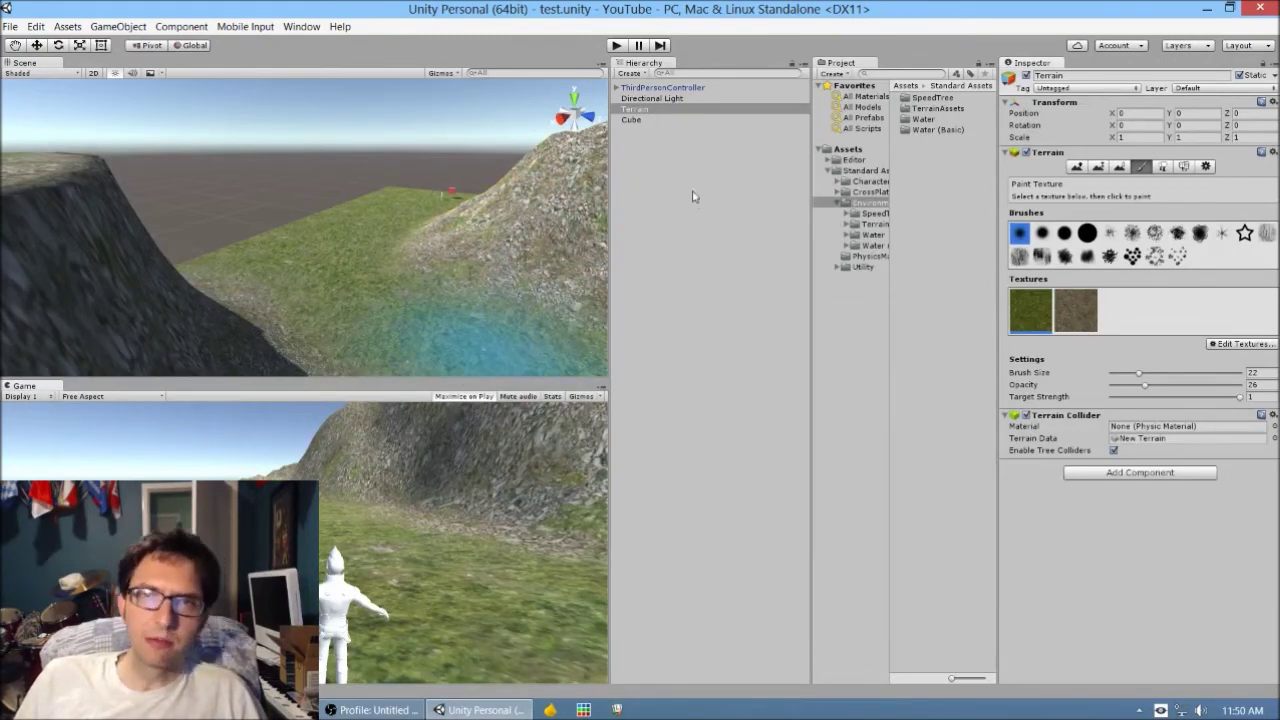
# Move the ThirdPersonController to position X 255 and Z 255 on the terrain
pyautogui.click(680, 88)
pyautogui.click(1140, 126)
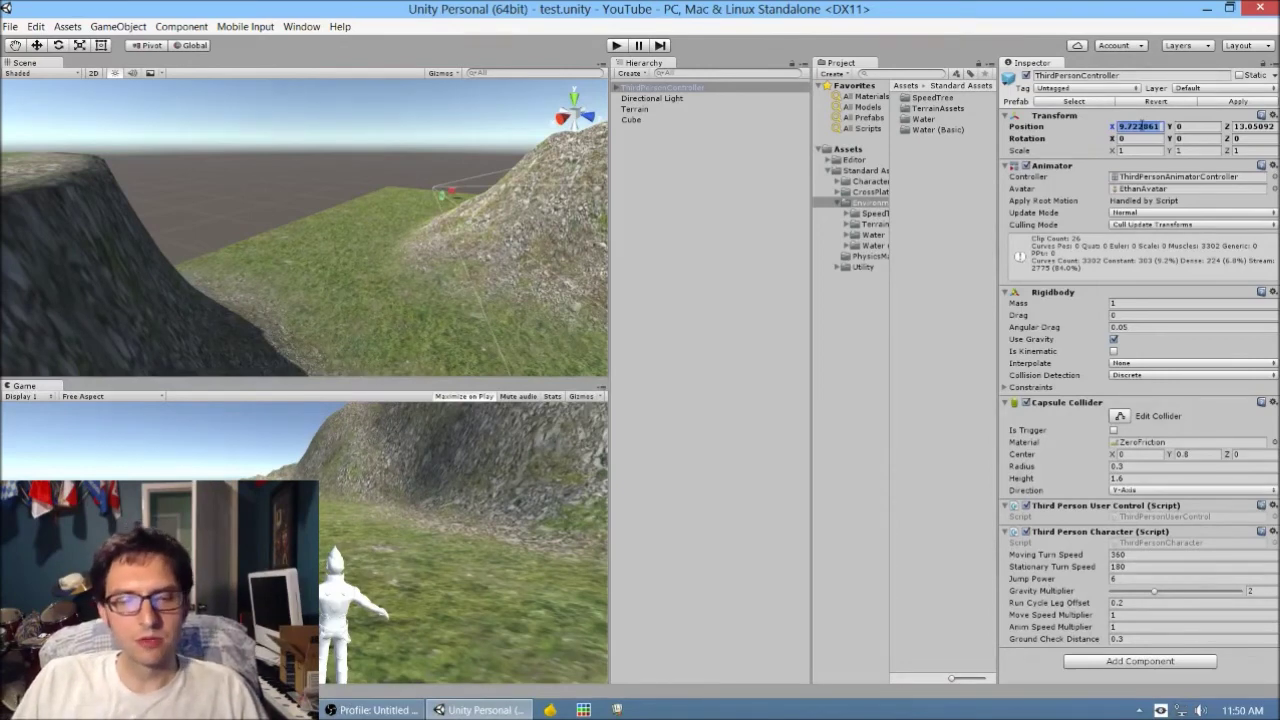
pyautogui.write('255')
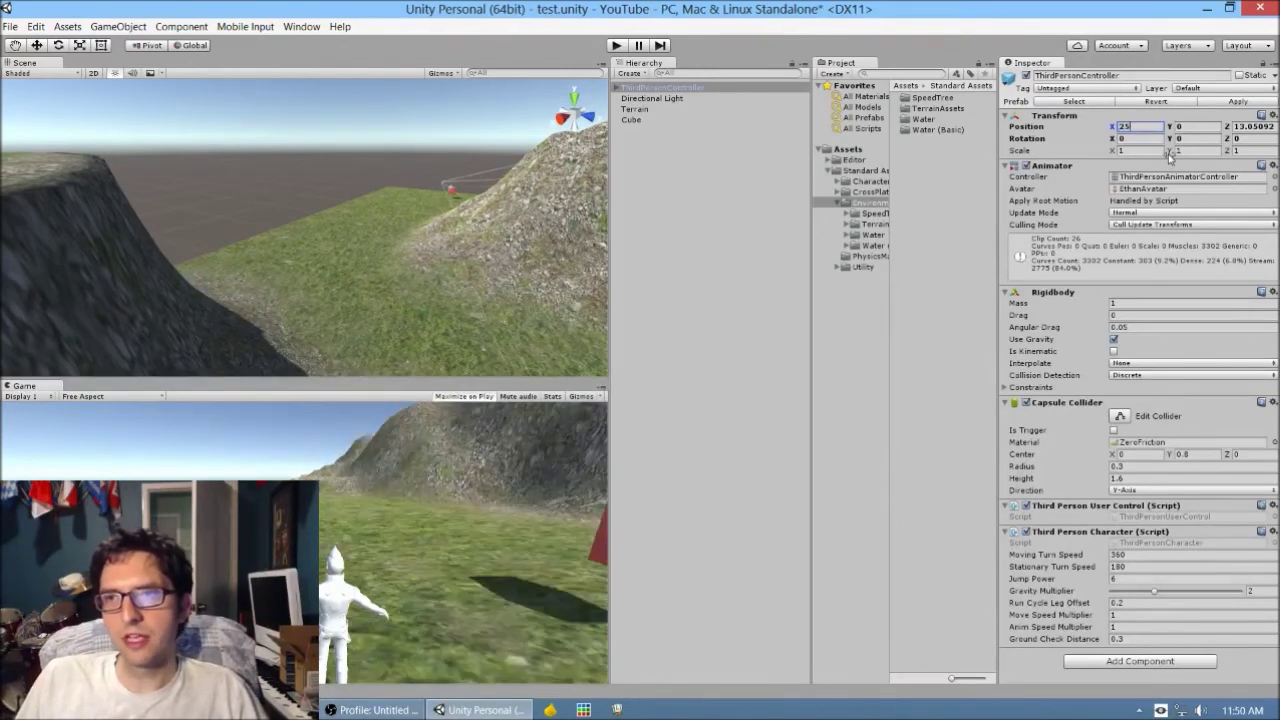
pyautogui.click(1249, 127)
pyautogui.press('BackSpace')
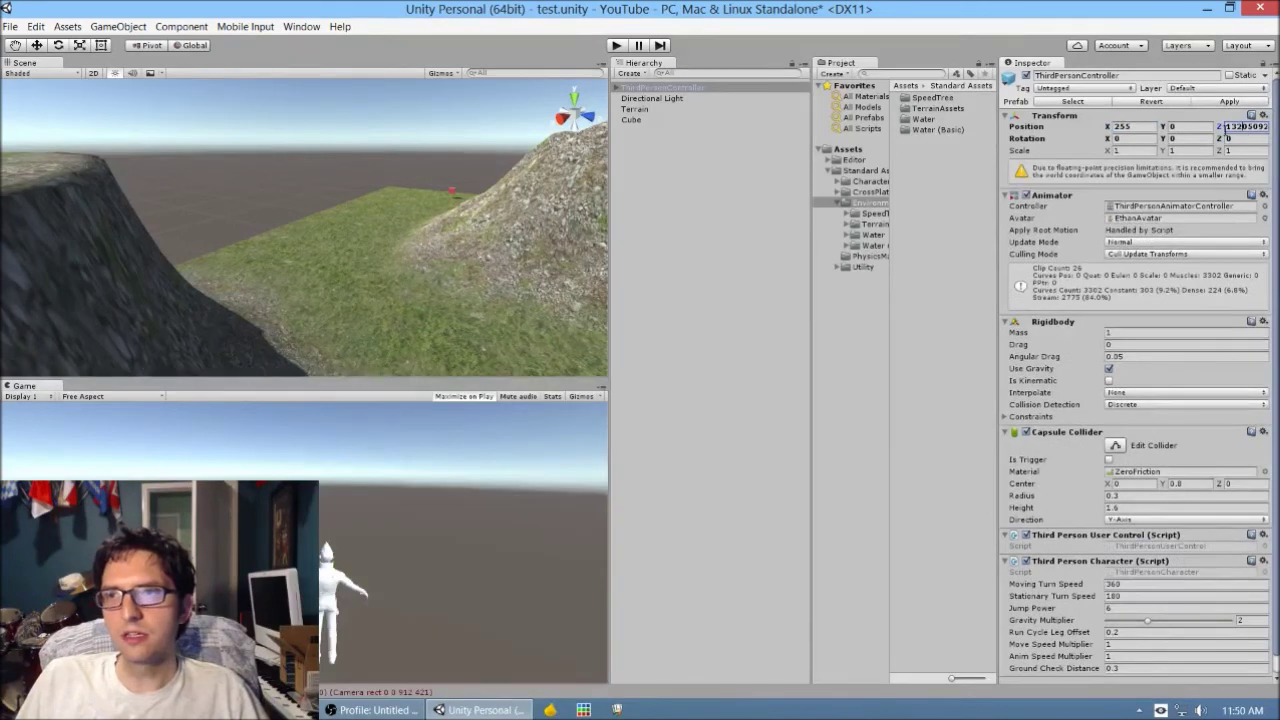
pyautogui.hotkey('ctrl', 'a')
pyautogui.write('255')
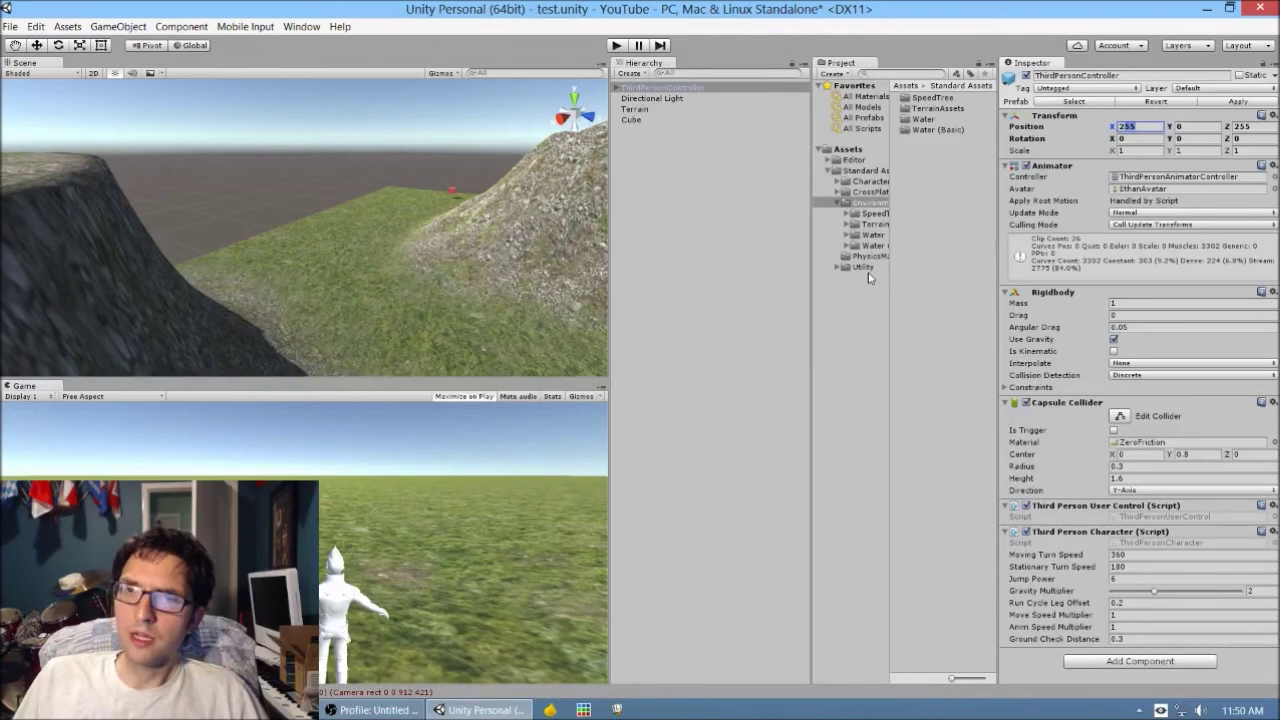
# Move the red Cube near the character by setting its position to X 255 and Z 250
pyautogui.click(671, 121)
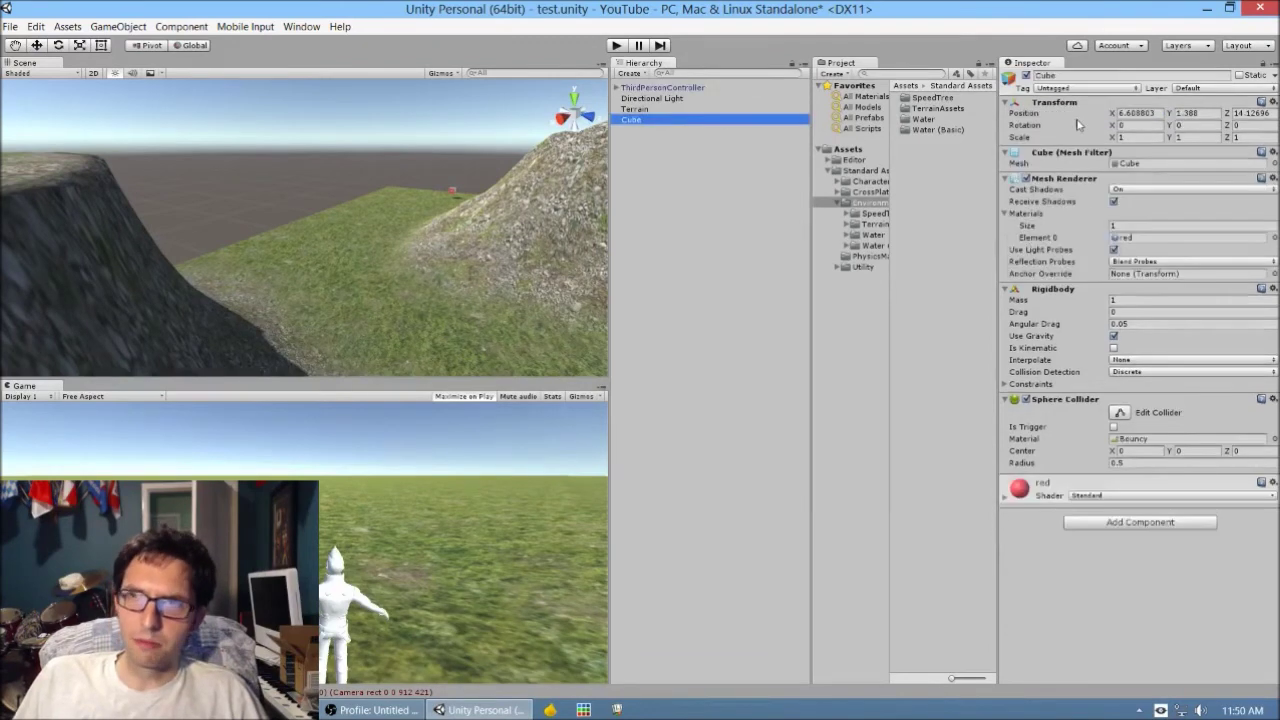
pyautogui.click(1150, 113)
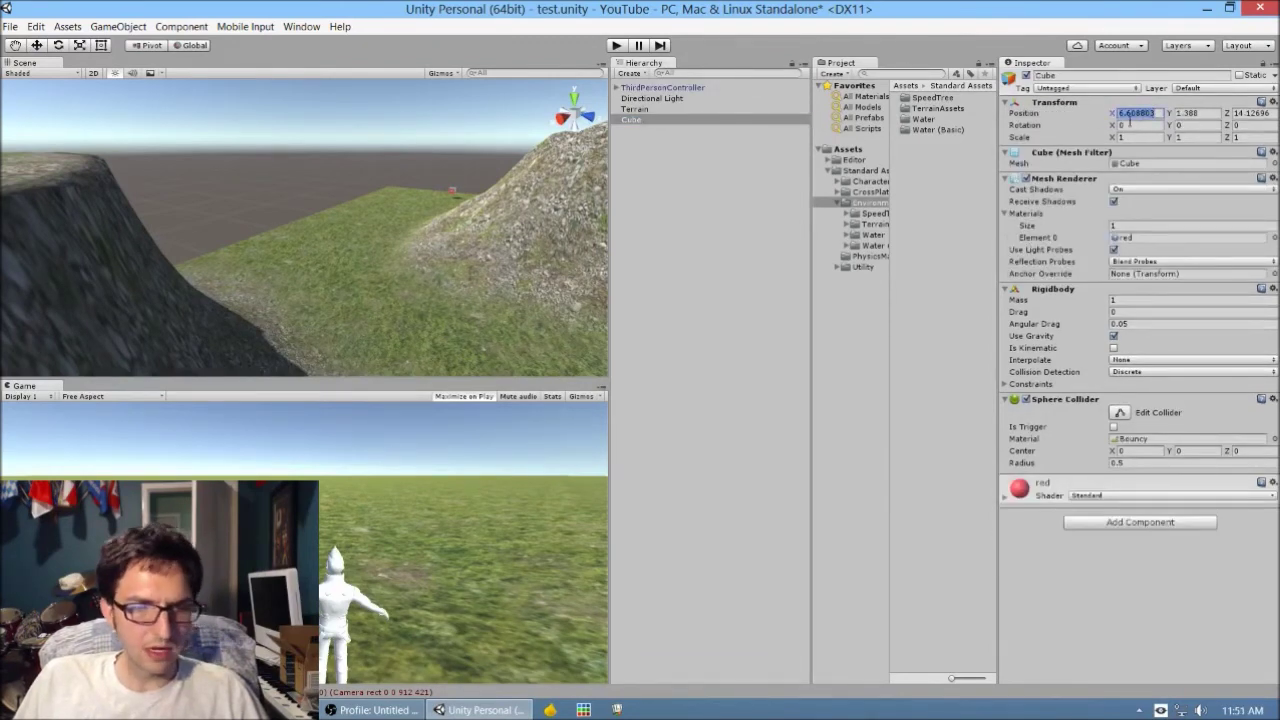
pyautogui.write('0')
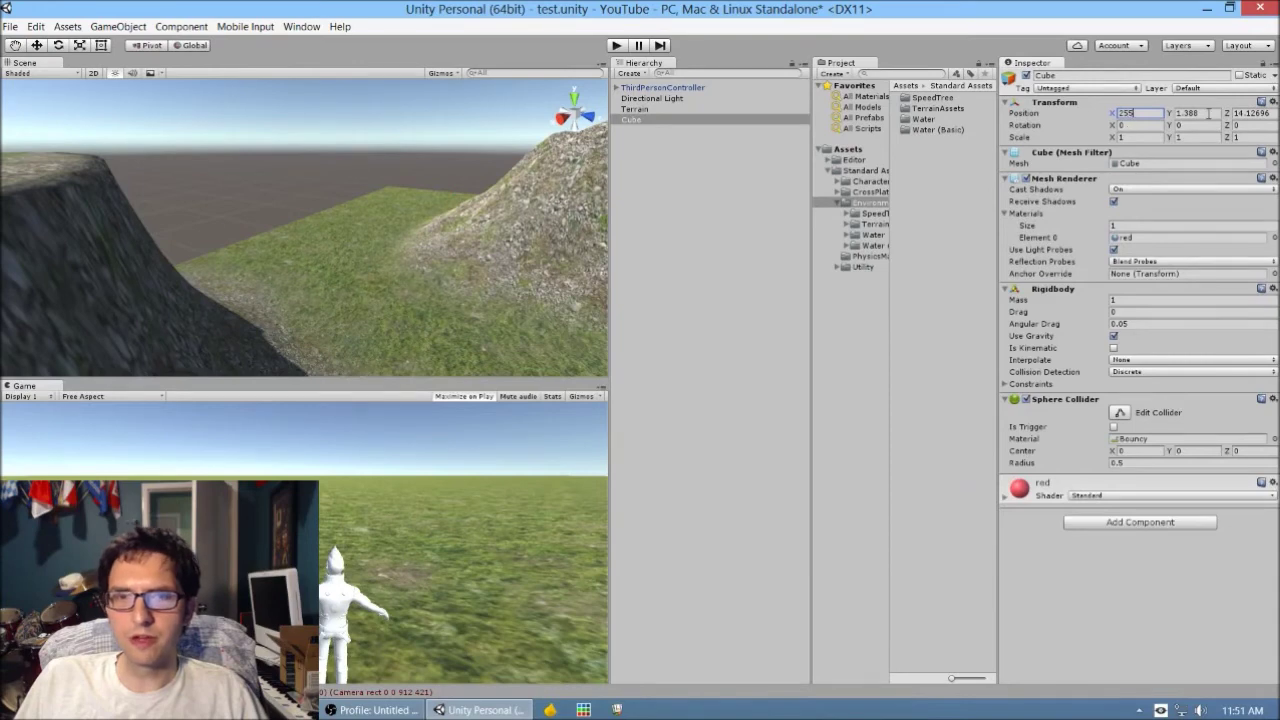
pyautogui.click(1245, 115)
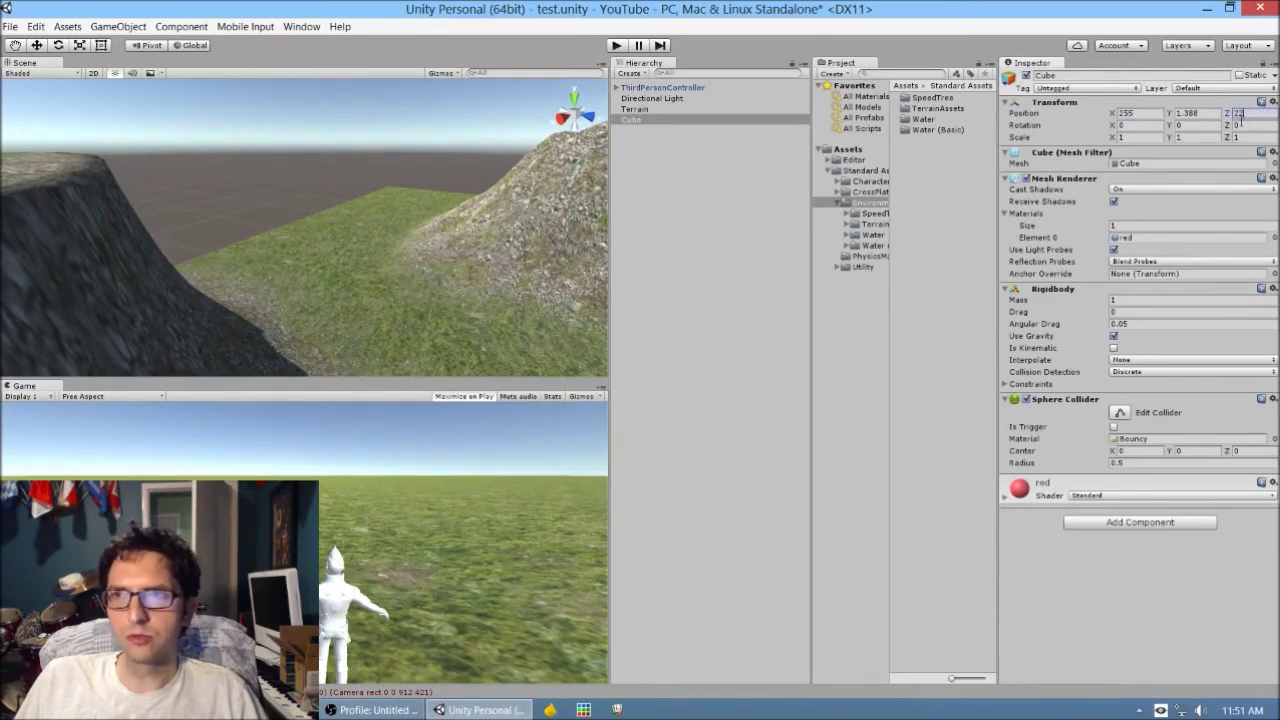
pyautogui.moveTo(345, 249); pyautogui.dragTo(1077, 202, button='right')
pyautogui.click(746, 122)
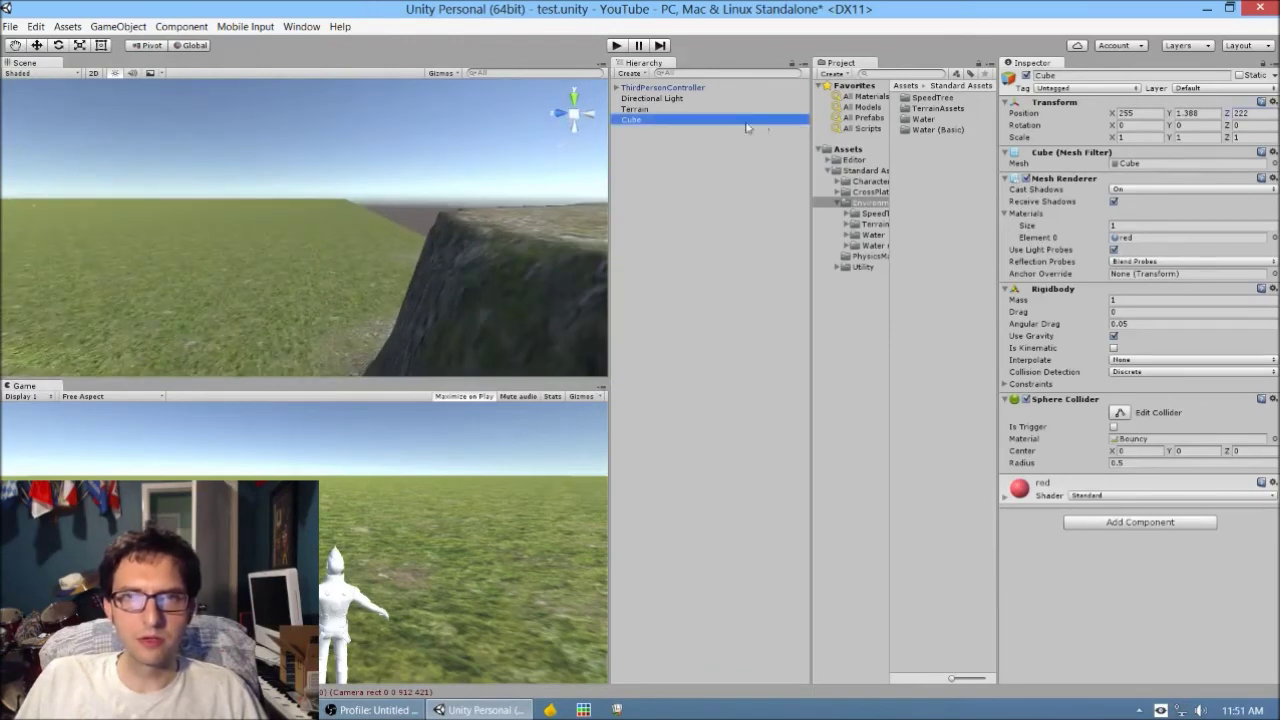
pyautogui.press('f')
pyautogui.moveTo(284, 267); pyautogui.dragTo(222, 262, button='right')
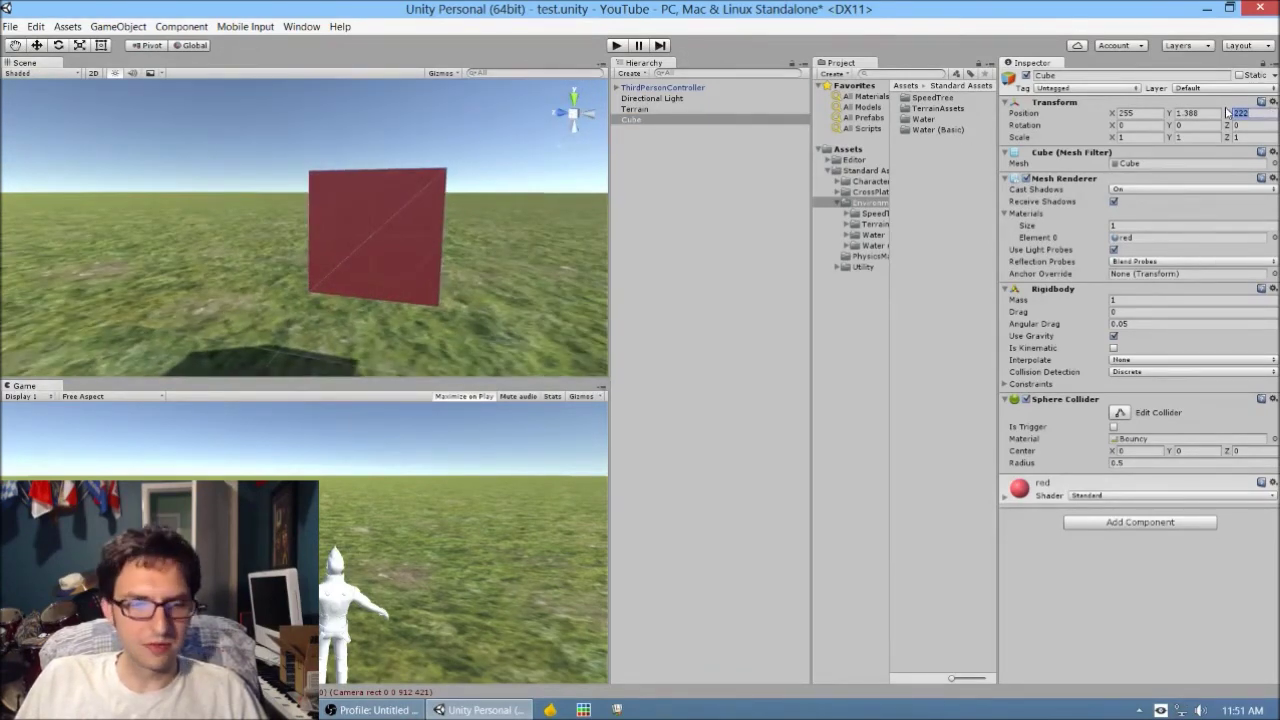
pyautogui.write('250')
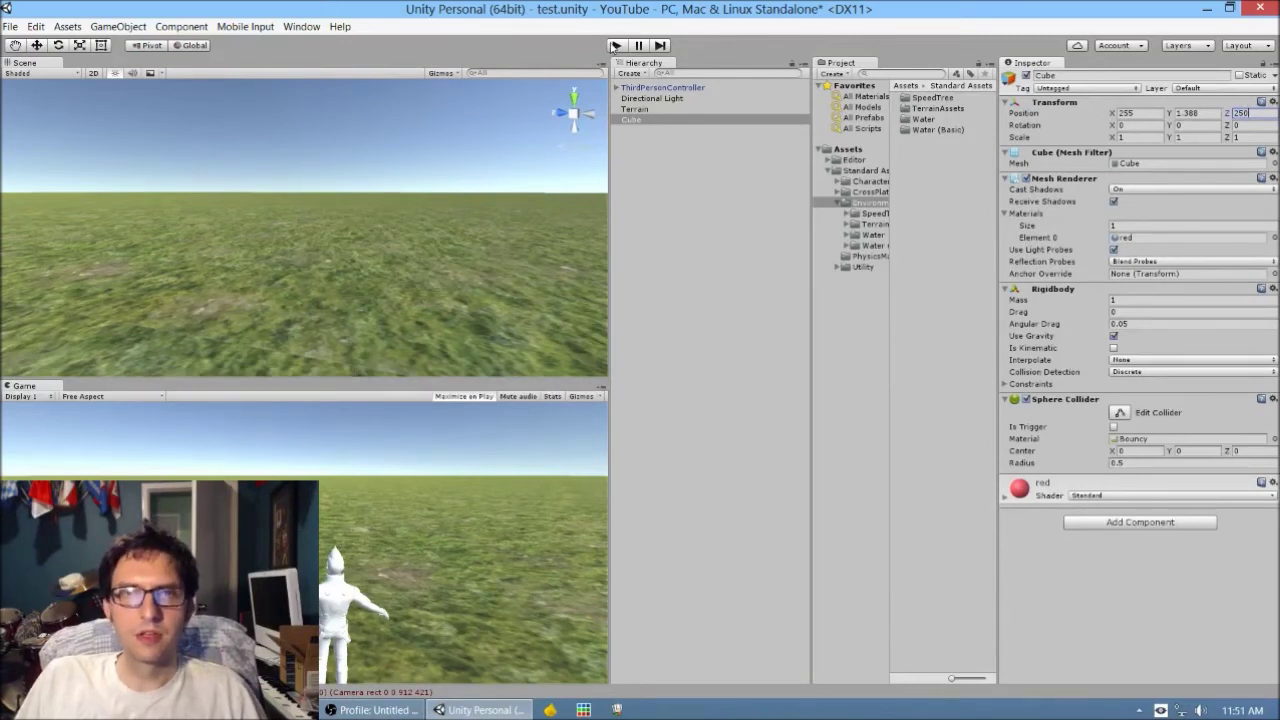
# Play-test the scene by running the character into the cube and jumping across the grass, and stop play mode
pyautogui.click(615, 45)
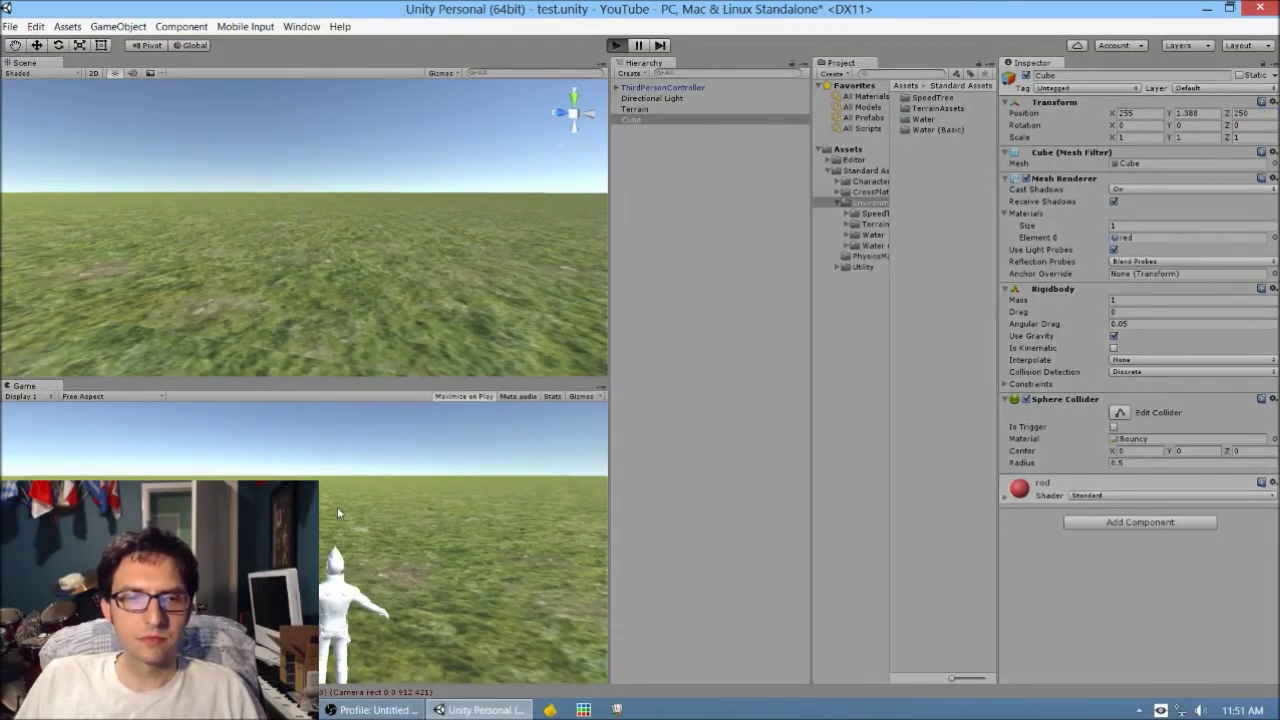
pyautogui.press('w')
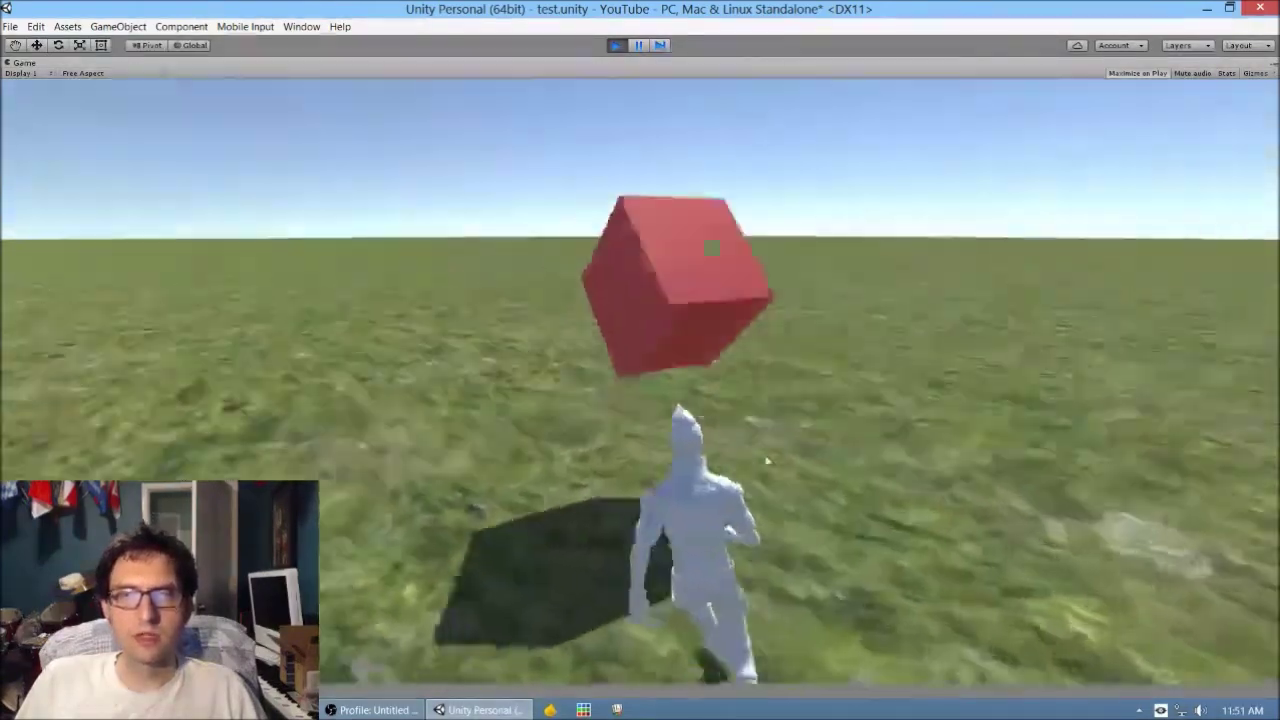
pyautogui.press('w')
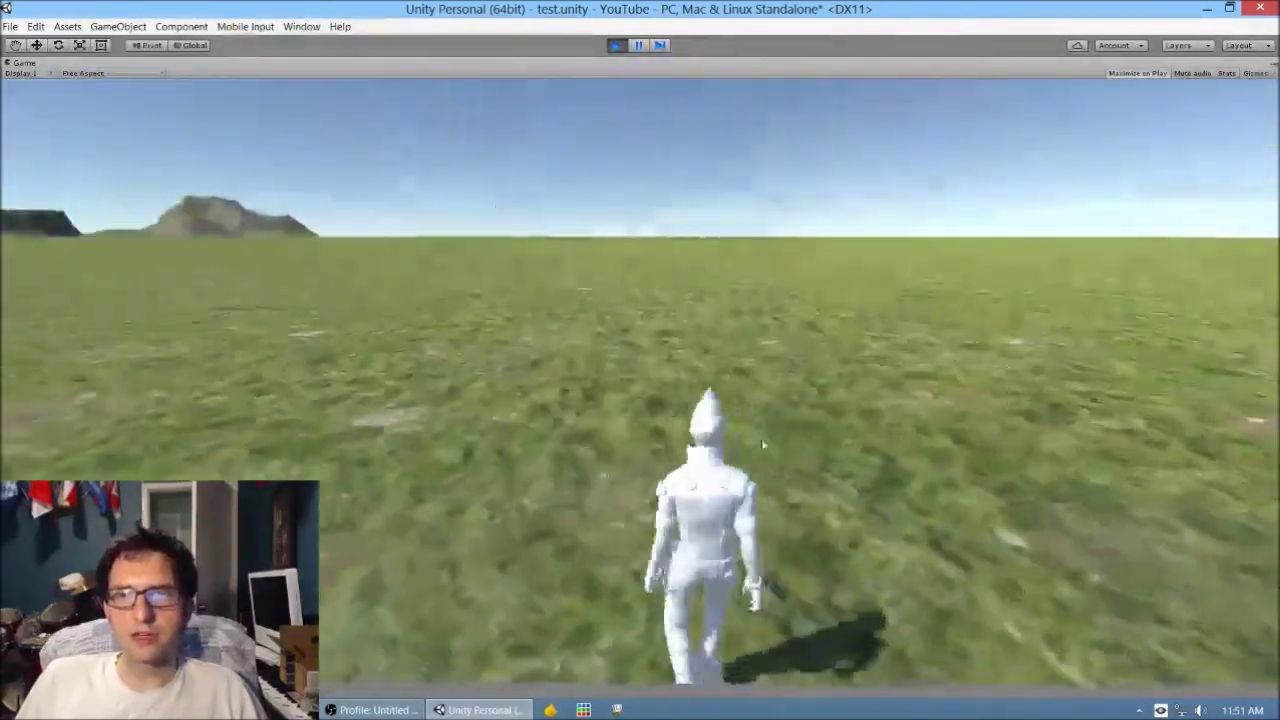
pyautogui.press('a')
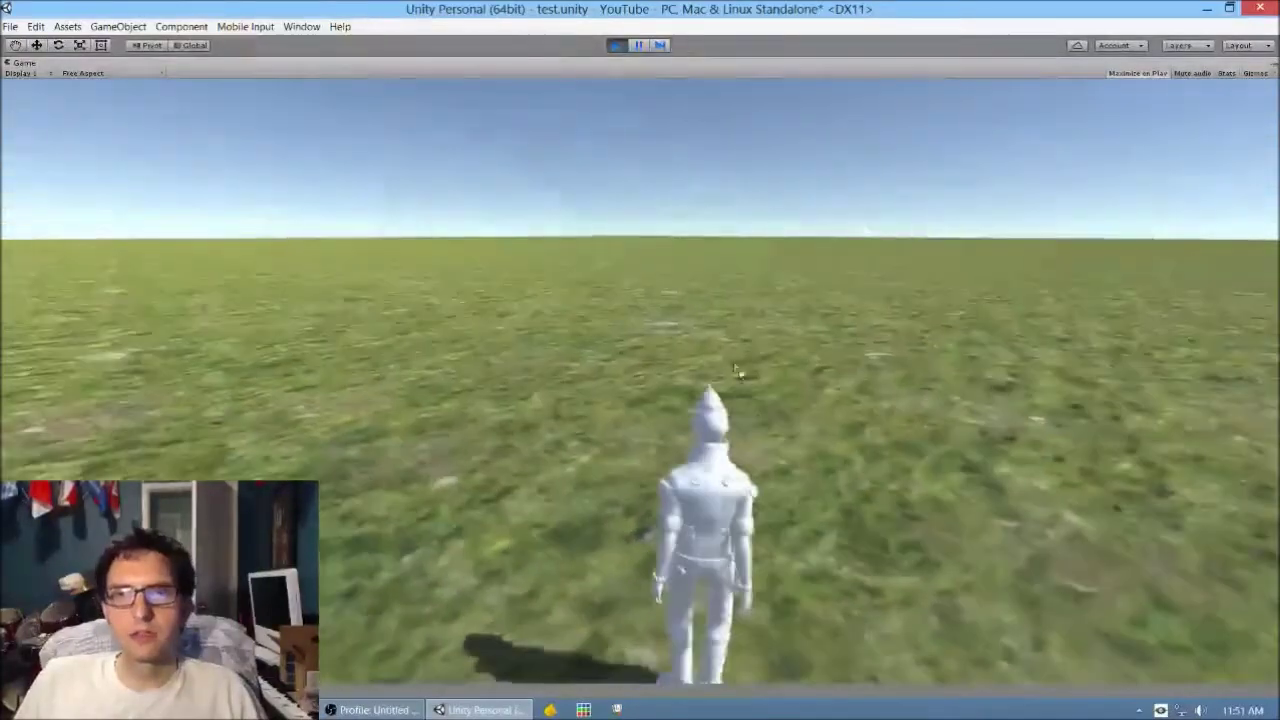
pyautogui.press('w')
pyautogui.press('space')
pyautogui.press('w')
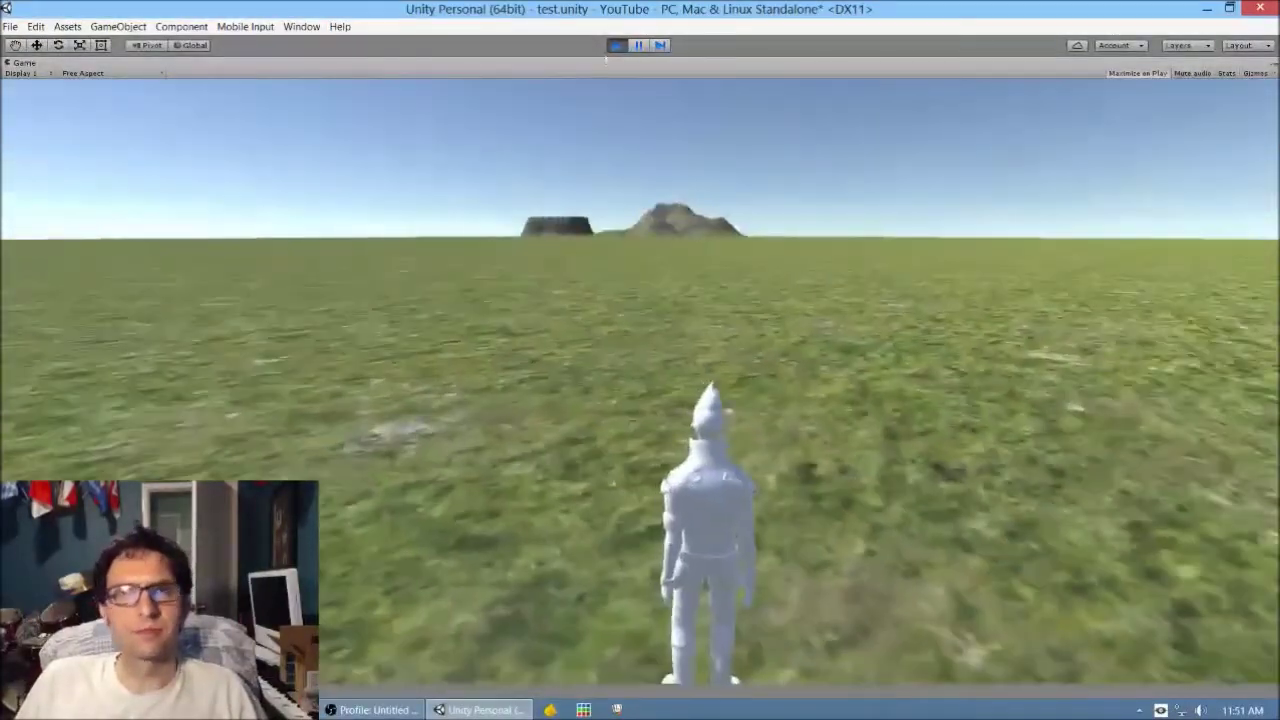
pyautogui.click(617, 45)
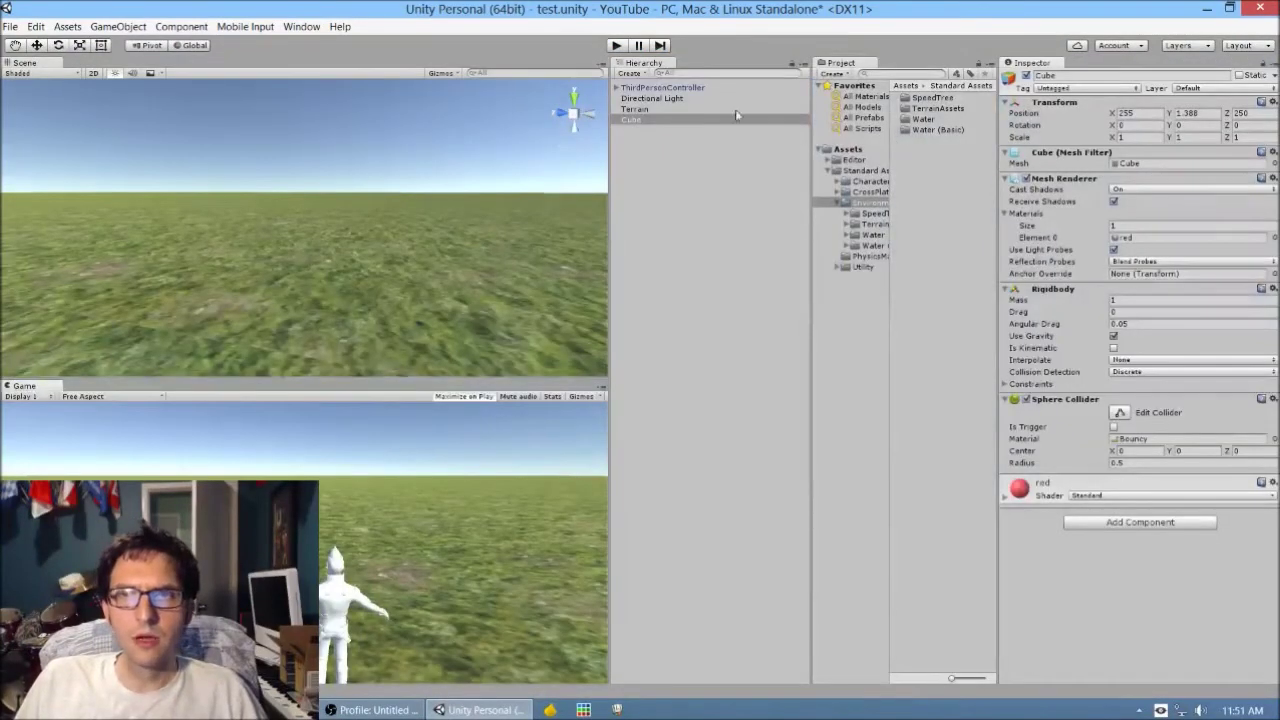
# Raise a row of grassy hills beside the repositioned character using the Raise/Lower Terrain brush, undoing the first stroke
pyautogui.click(704, 99)
pyautogui.click(696, 110)
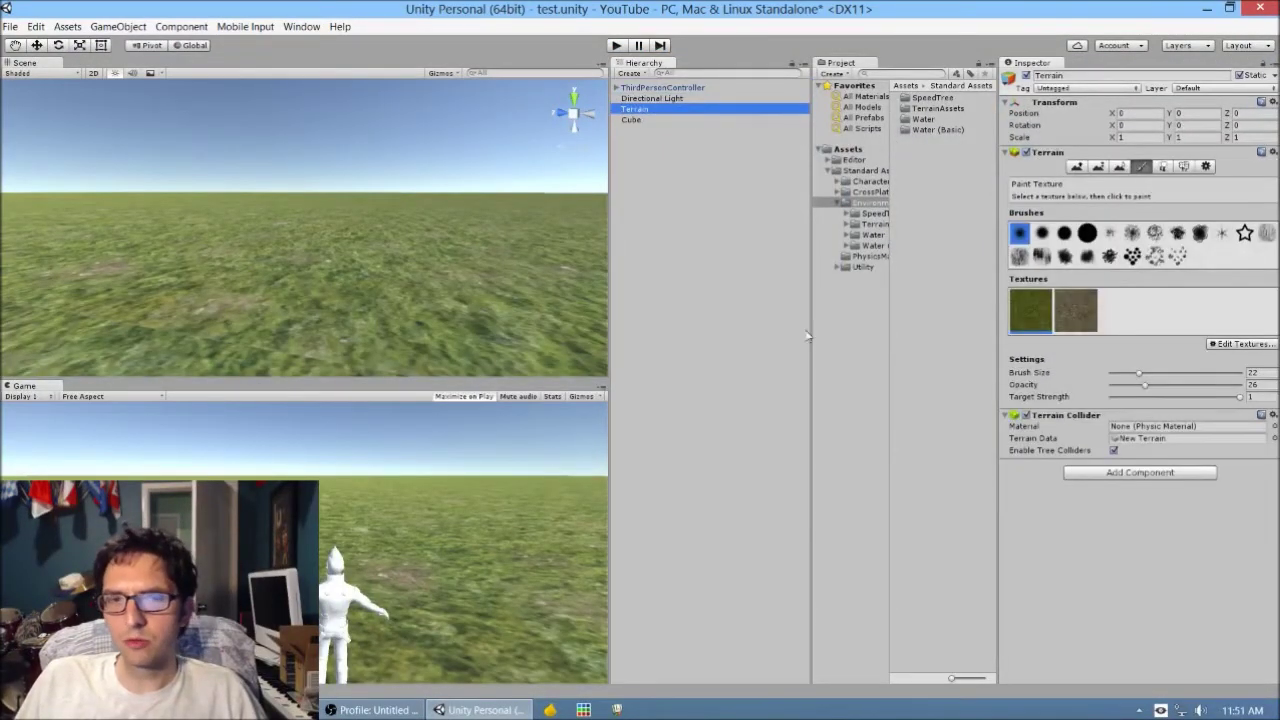
pyautogui.moveTo(392, 280); pyautogui.dragTo(610, 128, button='right')
pyautogui.click(640, 88)
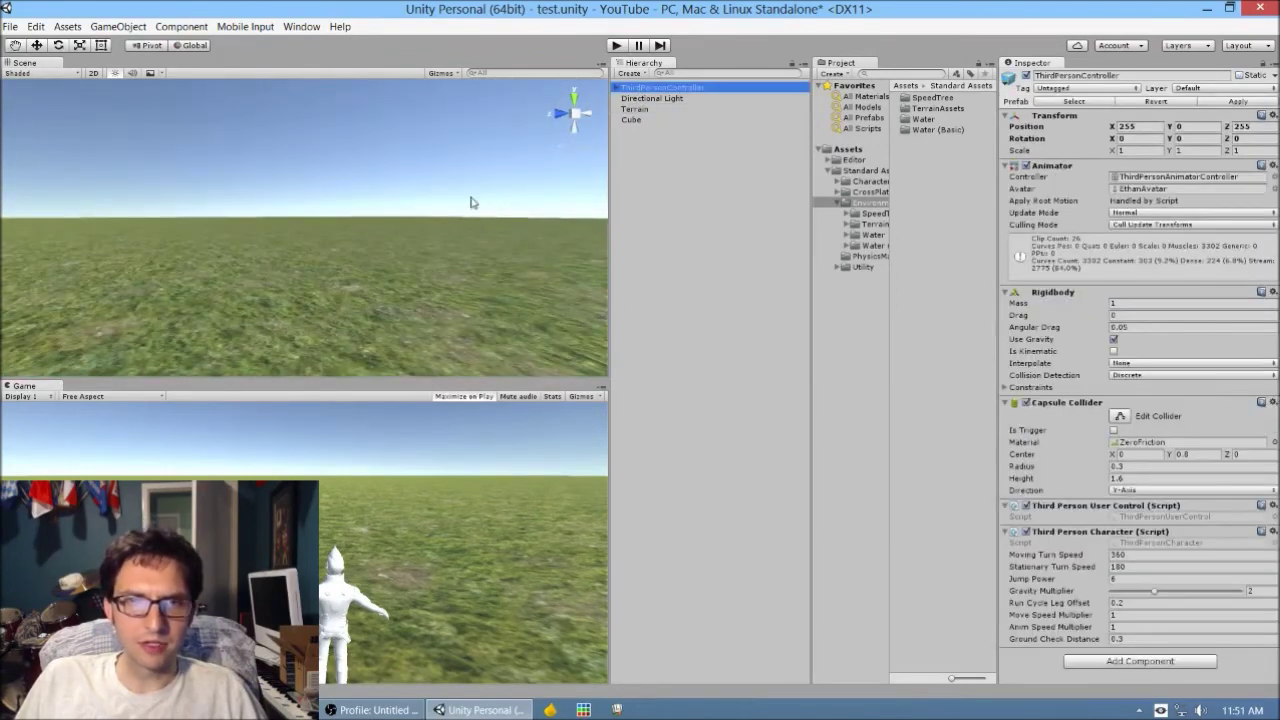
pyautogui.press('f')
pyautogui.moveTo(428, 251); pyautogui.dragTo(133, 352, button='right')
pyautogui.press('s')
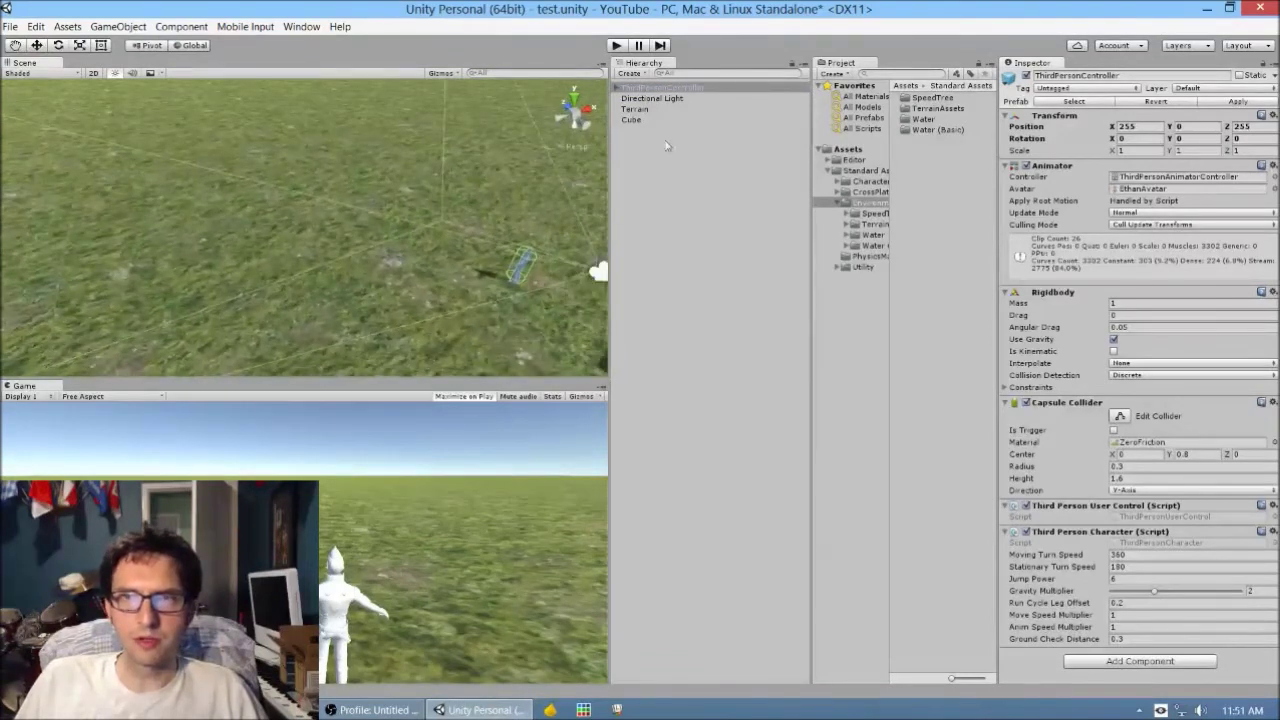
pyautogui.click(635, 109)
pyautogui.click(1077, 166)
pyautogui.moveTo(316, 150); pyautogui.dragTo(418, 159)
pyautogui.hotkey('ctrl', 'z')
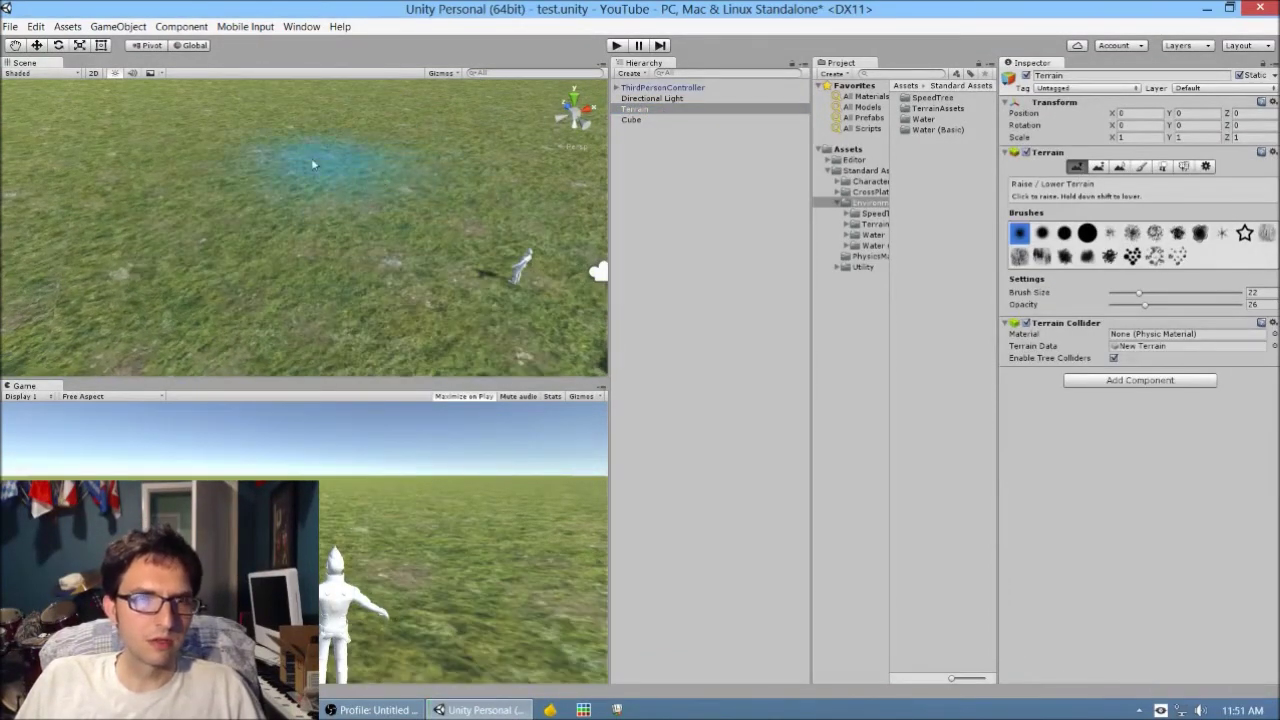
pyautogui.moveTo(320, 102)
pyautogui.mouseDown()
pyautogui.moveTo(273, 145)
pyautogui.moveTo(560, 178)
pyautogui.moveTo(444, 156)
pyautogui.moveTo(492, 102)
pyautogui.mouseUp()
pyautogui.scroll(-4, 345, 173)
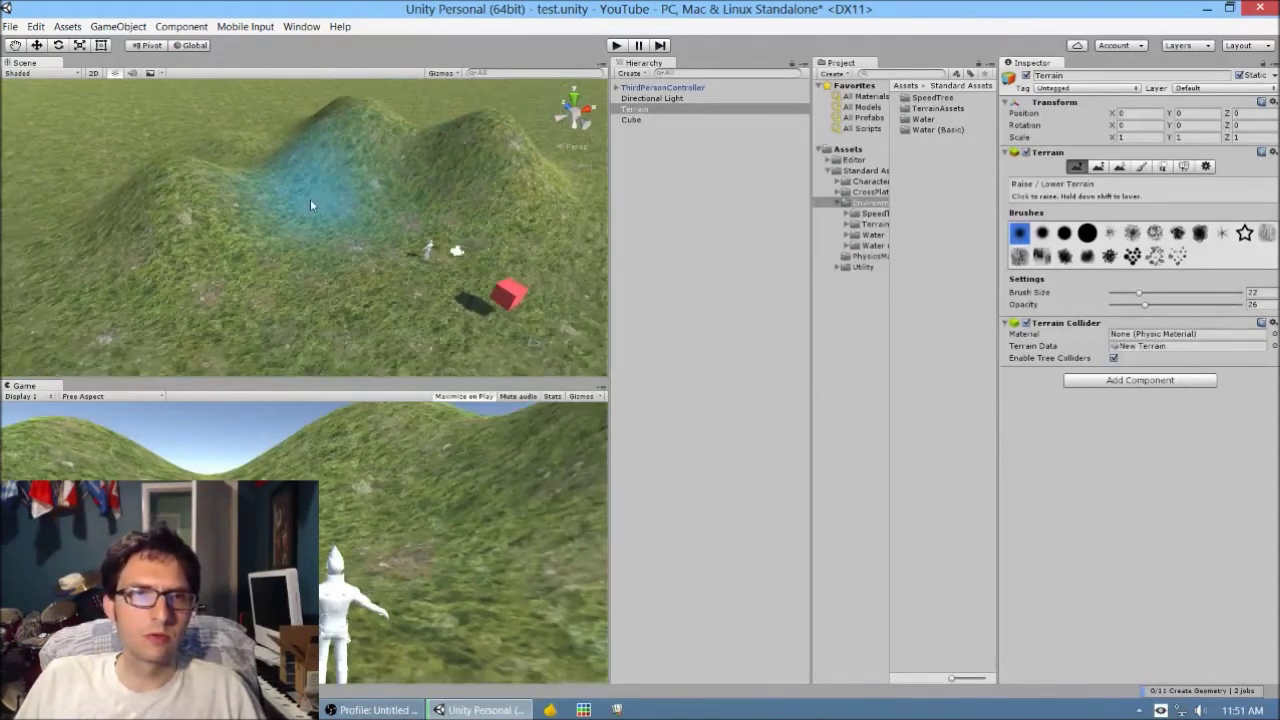
# Raise further hills around the character and cube to enclose them in a ring, and undo the last edit
pyautogui.click(171, 163)
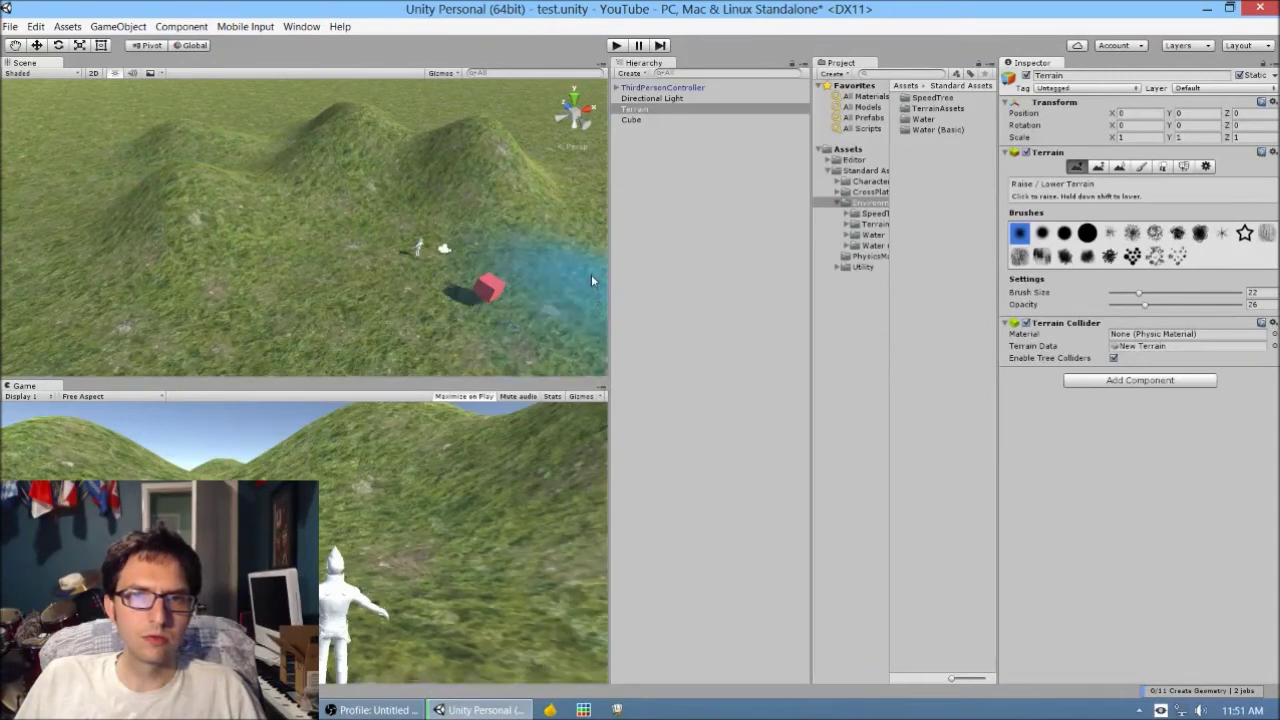
pyautogui.scroll(-2, 581, 272)
pyautogui.click(85, 258)
pyautogui.scroll(-3, 210, 280)
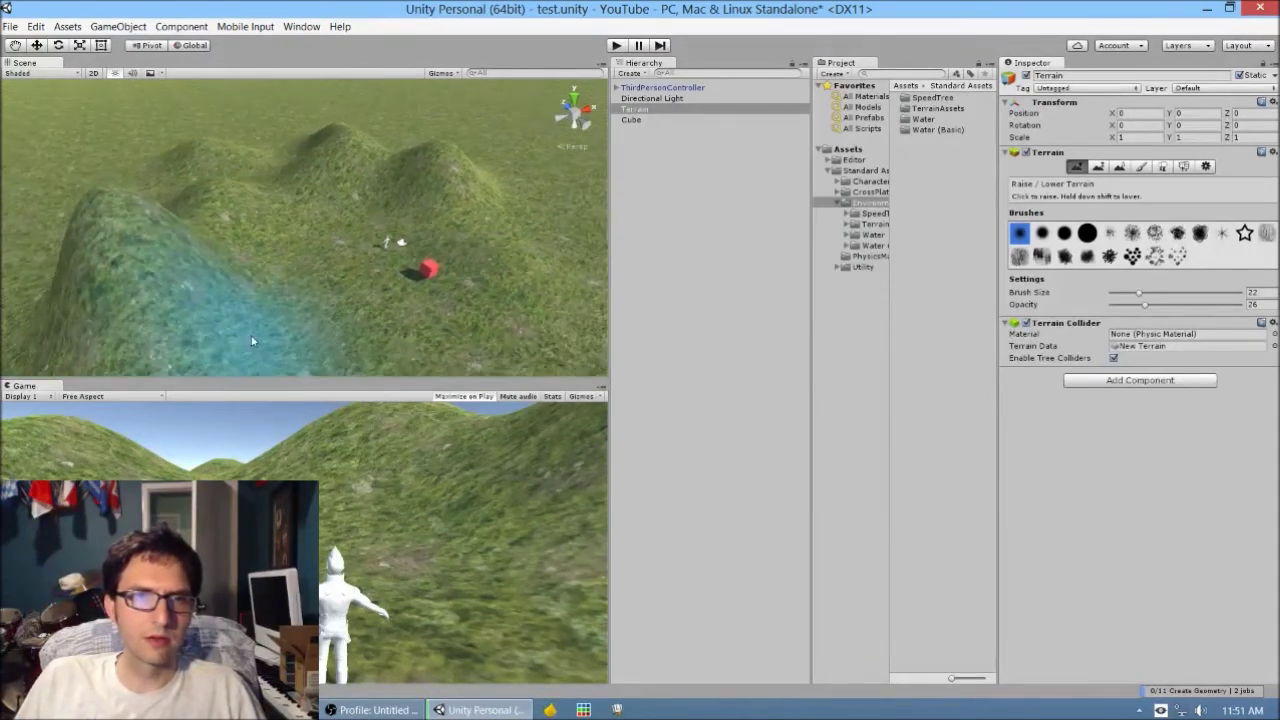
pyautogui.click(371, 357)
pyautogui.click(498, 308)
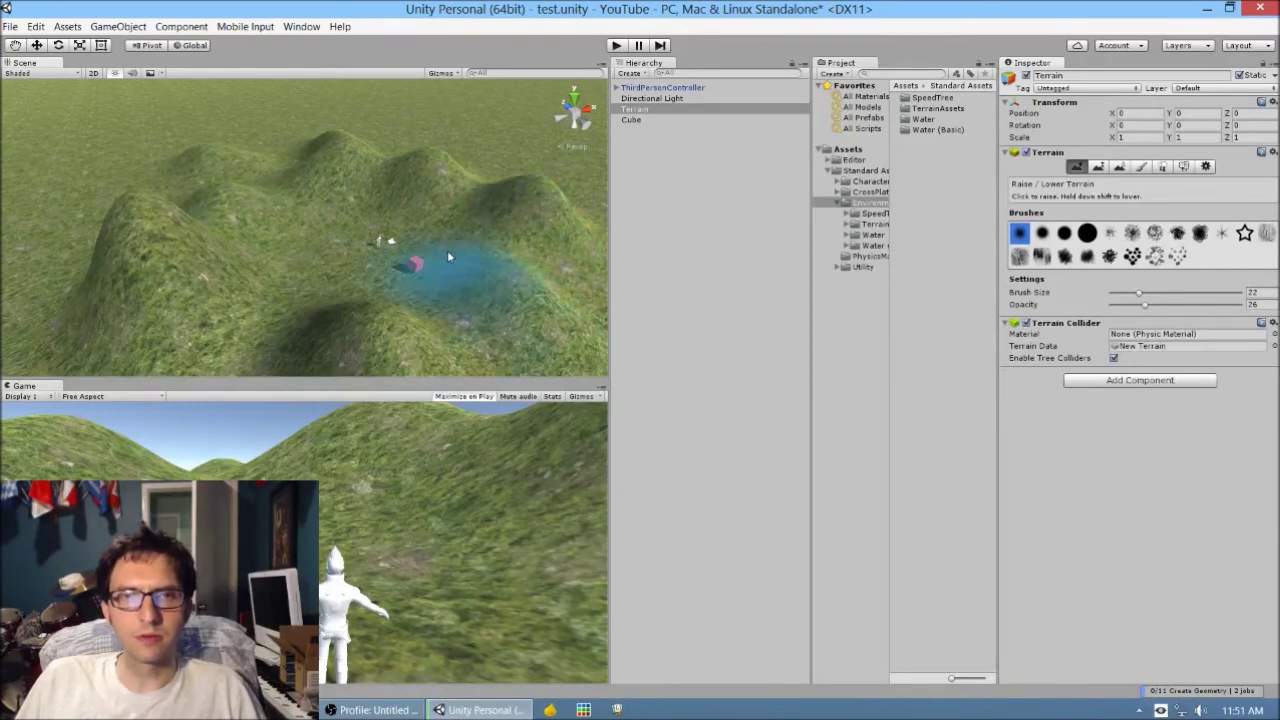
pyautogui.hotkey('ctrl', 'z')
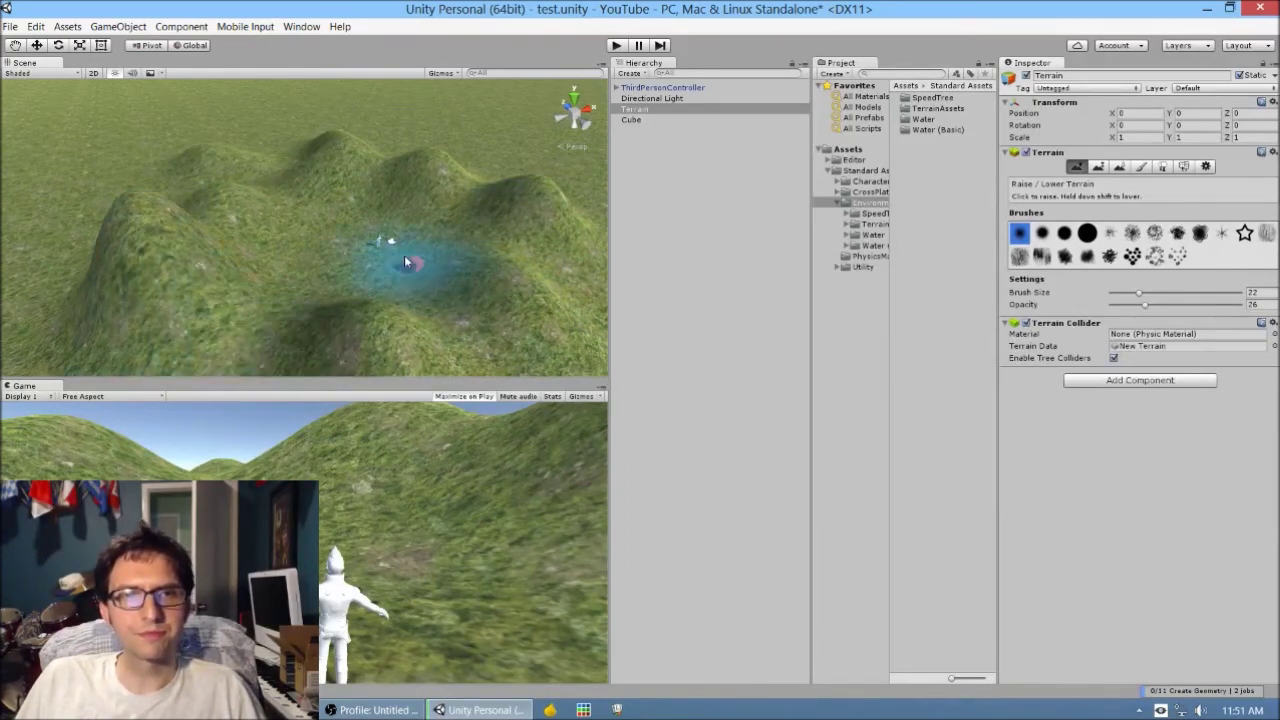
pyautogui.scroll(-1, 404, 258)
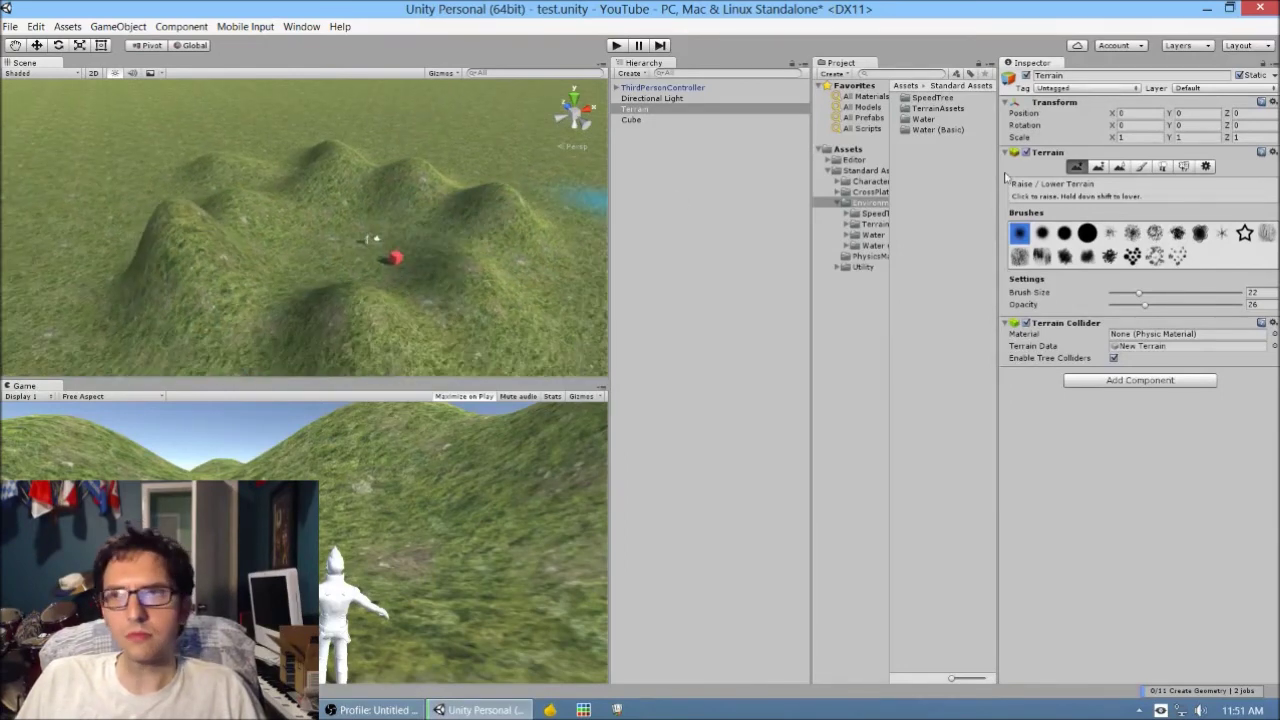
# Switch the terrain editing mode to Place Trees
pyautogui.click(1163, 167)
pyautogui.scroll(-2, 420, 195)
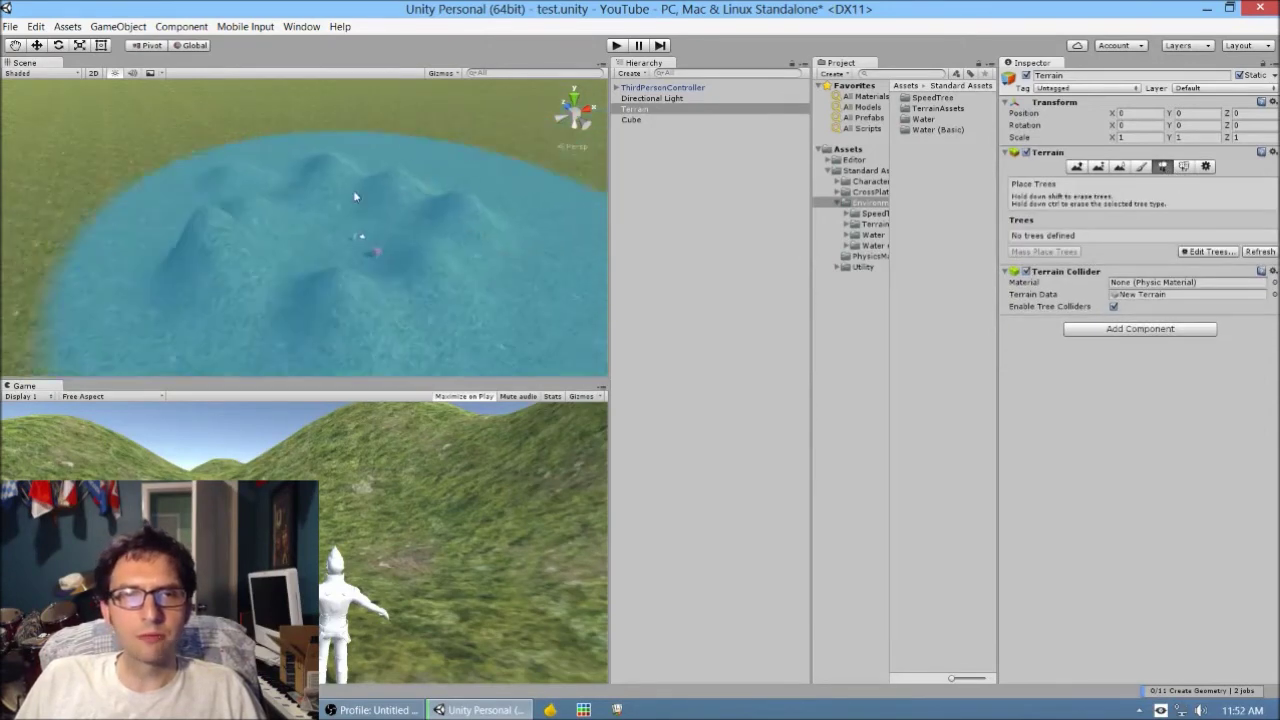
pyautogui.click(1212, 253)
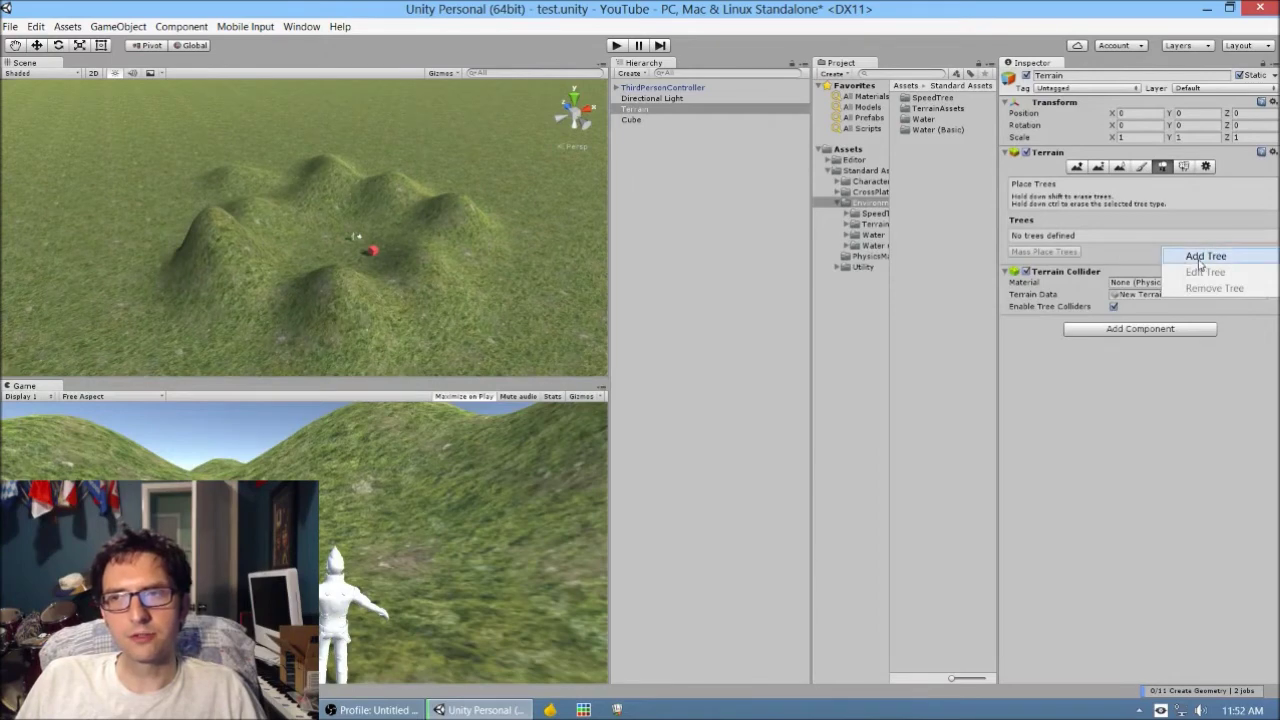
pyautogui.click(1200, 258)
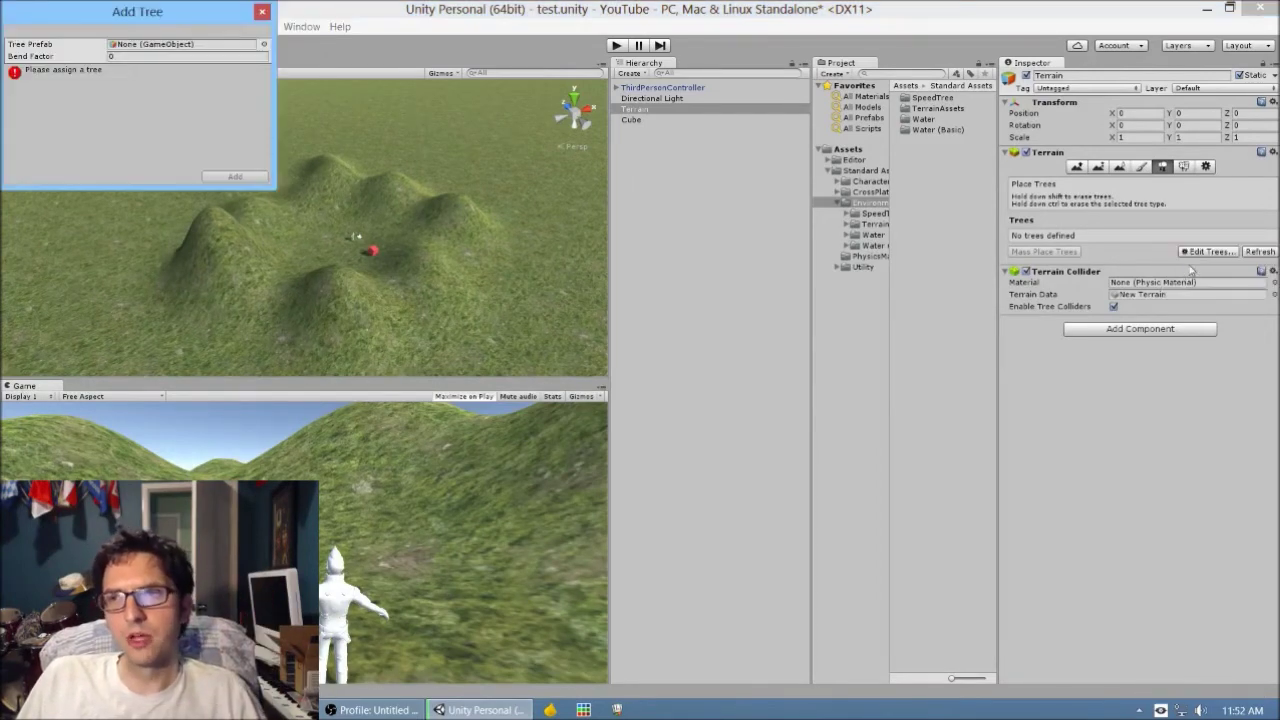
pyautogui.click(262, 13)
# Add the Broadleaf_Desktop prefab as a paintable tree for the terrain
pyautogui.click(1184, 251)
pyautogui.click(1200, 258)
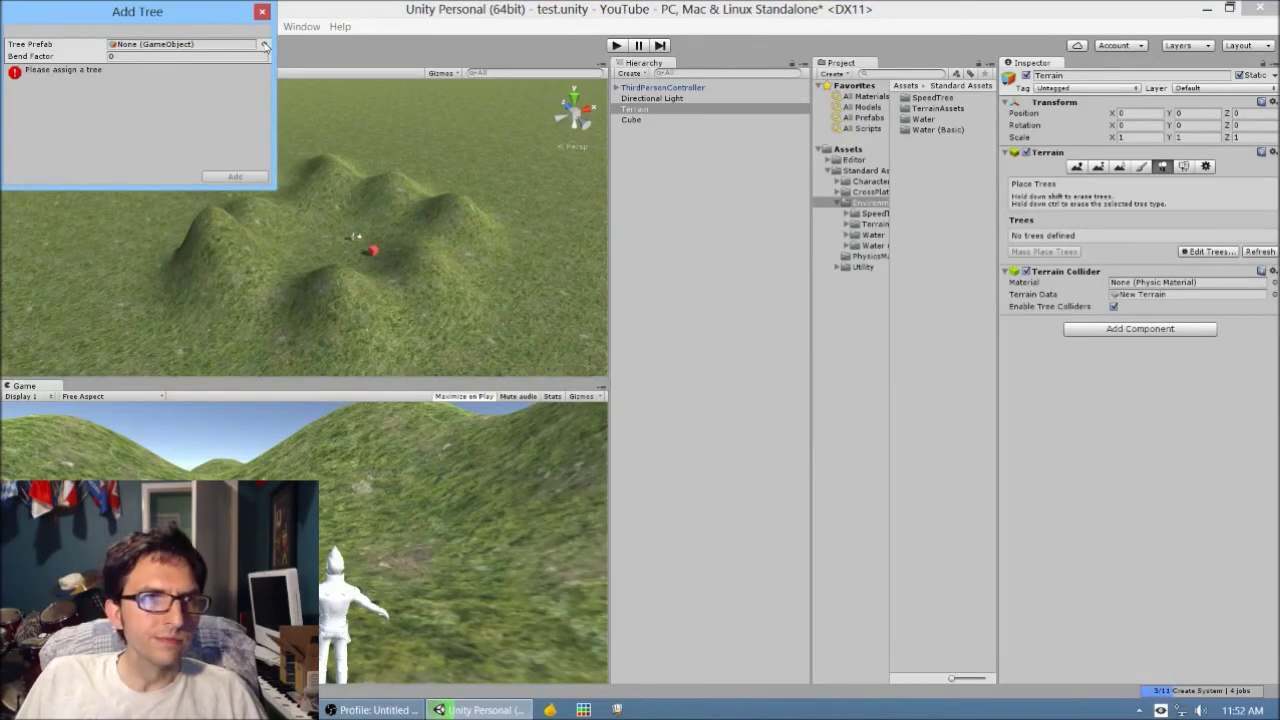
pyautogui.click(264, 44)
pyautogui.click(671, 170)
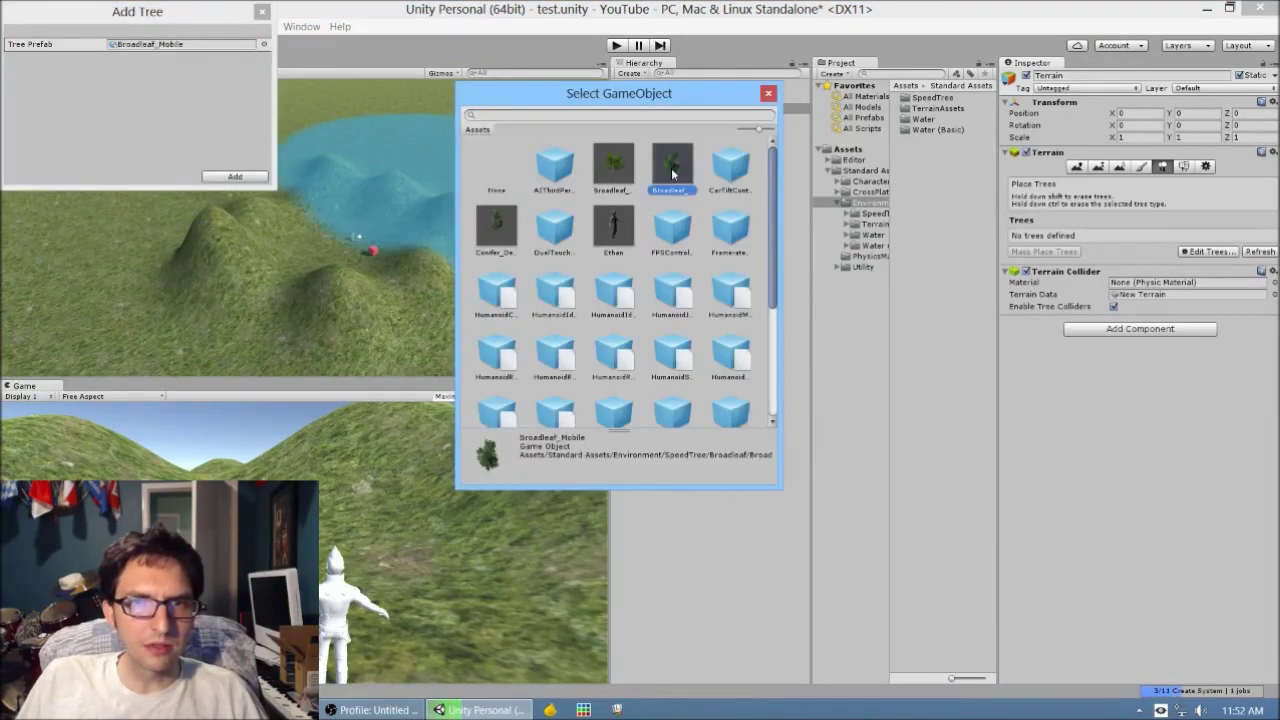
pyautogui.click(622, 168)
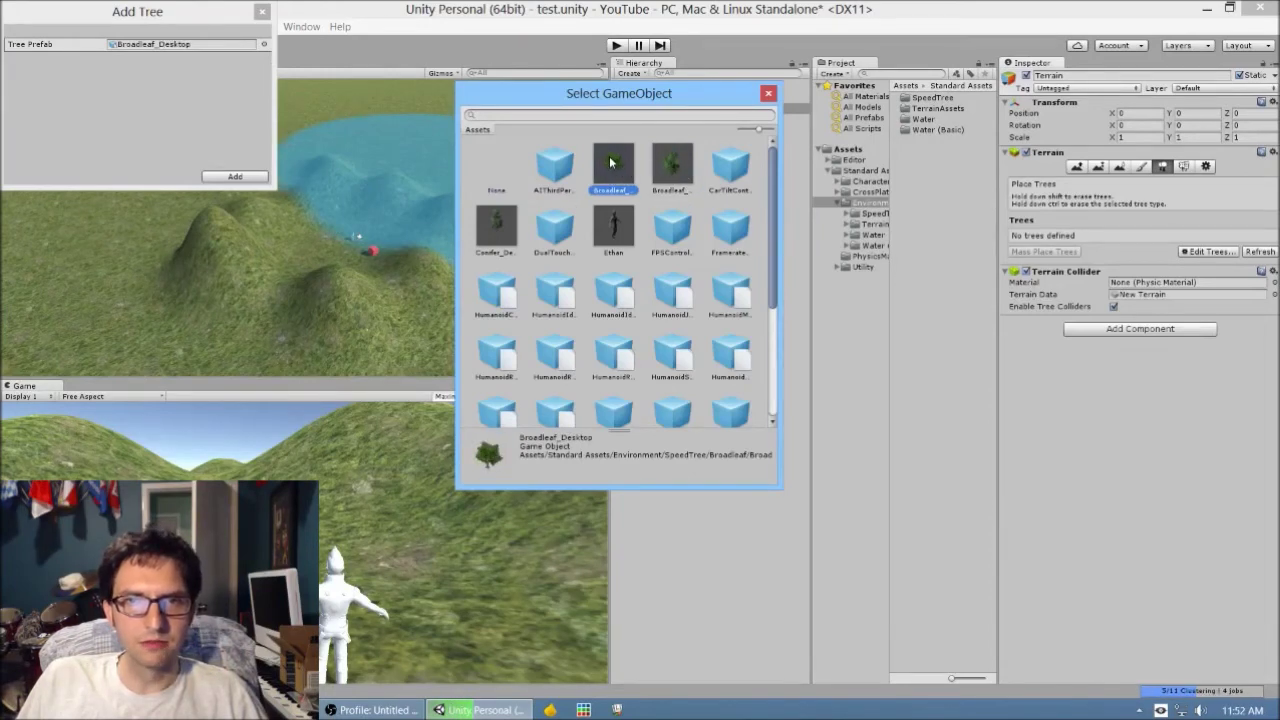
pyautogui.doubleClick(610, 163)
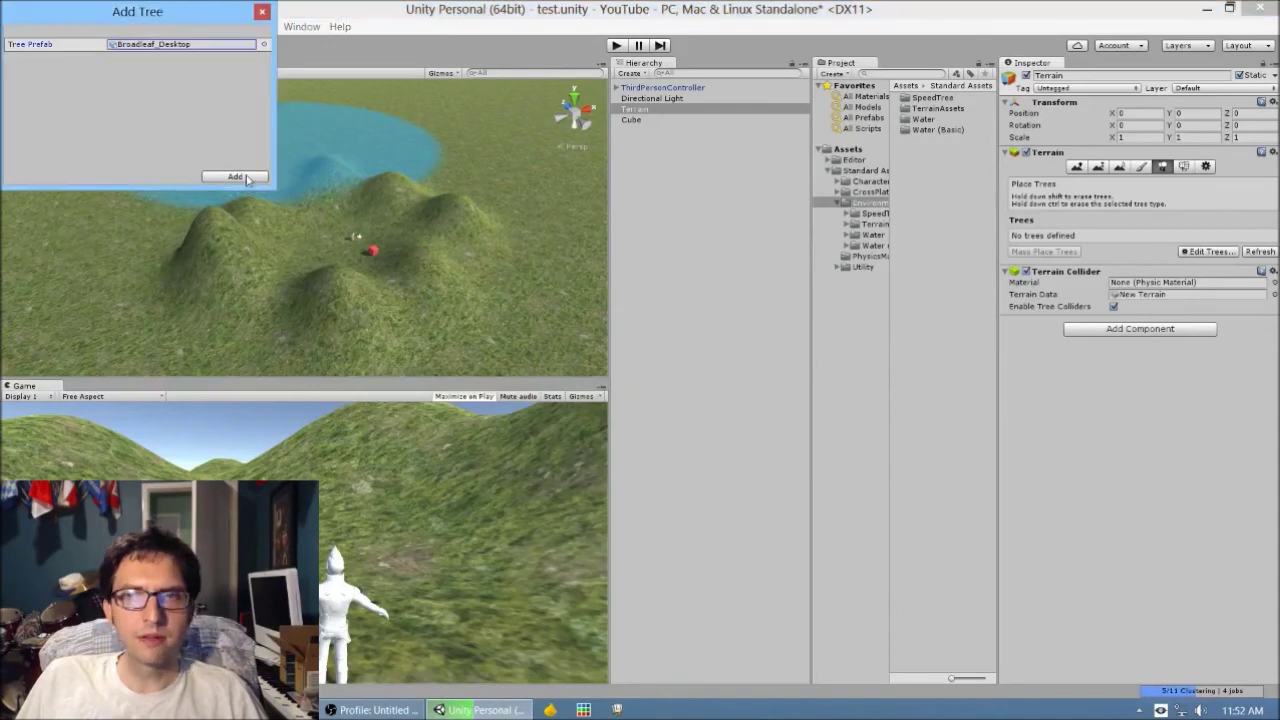
pyautogui.click(236, 177)
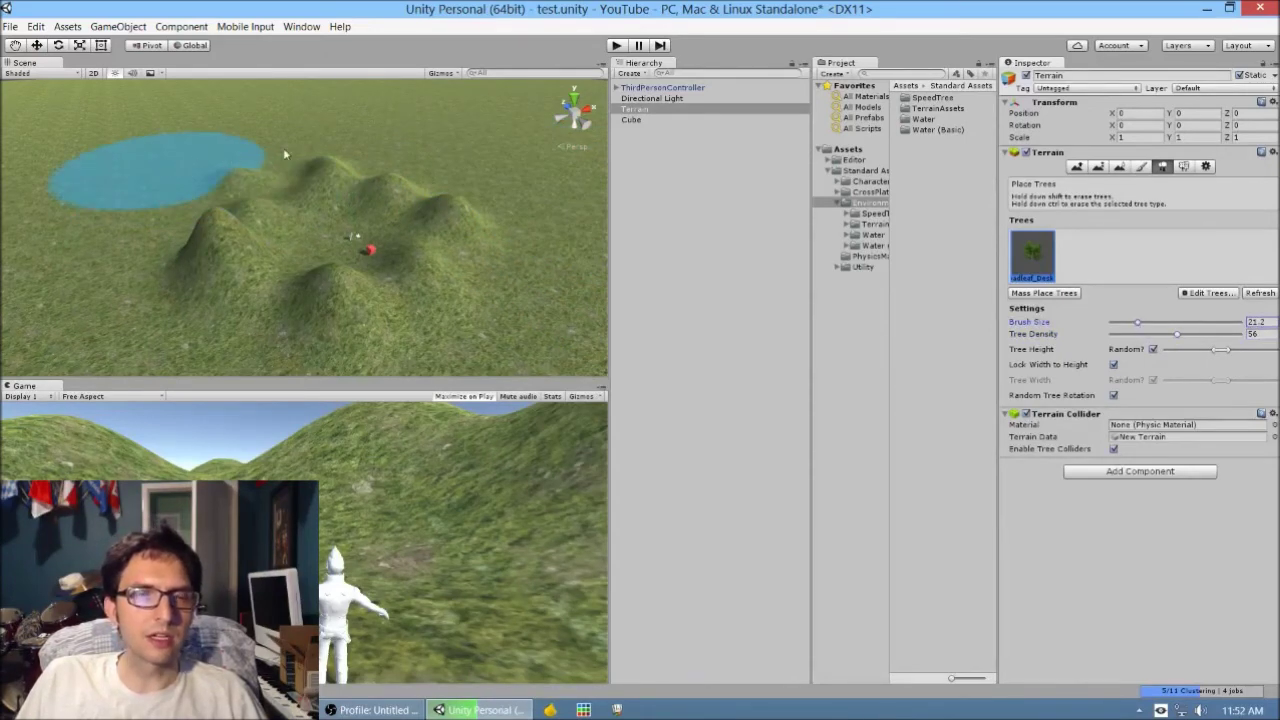
# Paint Broadleaf trees beside the ring of hills and undo the last strokes
pyautogui.click(152, 150)
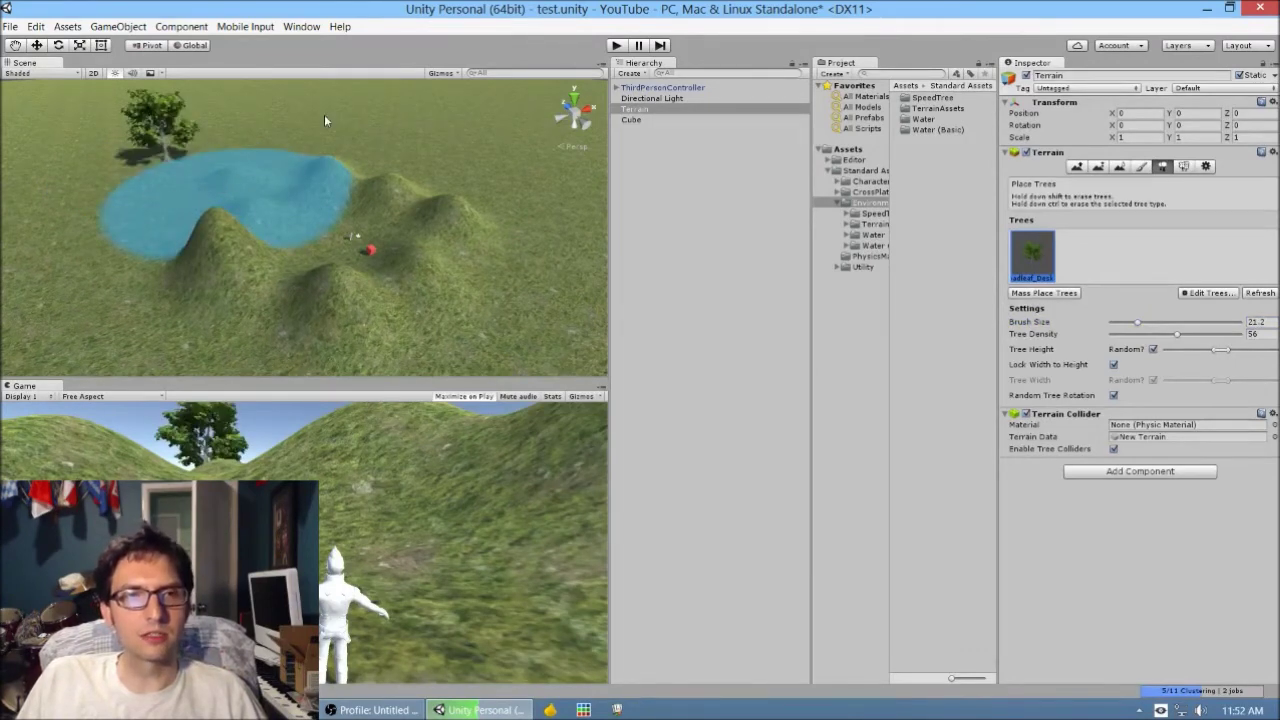
pyautogui.moveTo(57, 227)
pyautogui.mouseDown()
pyautogui.moveTo(250, 205)
pyautogui.moveTo(357, 151)
pyautogui.moveTo(425, 140)
pyautogui.moveTo(517, 205)
pyautogui.mouseUp()
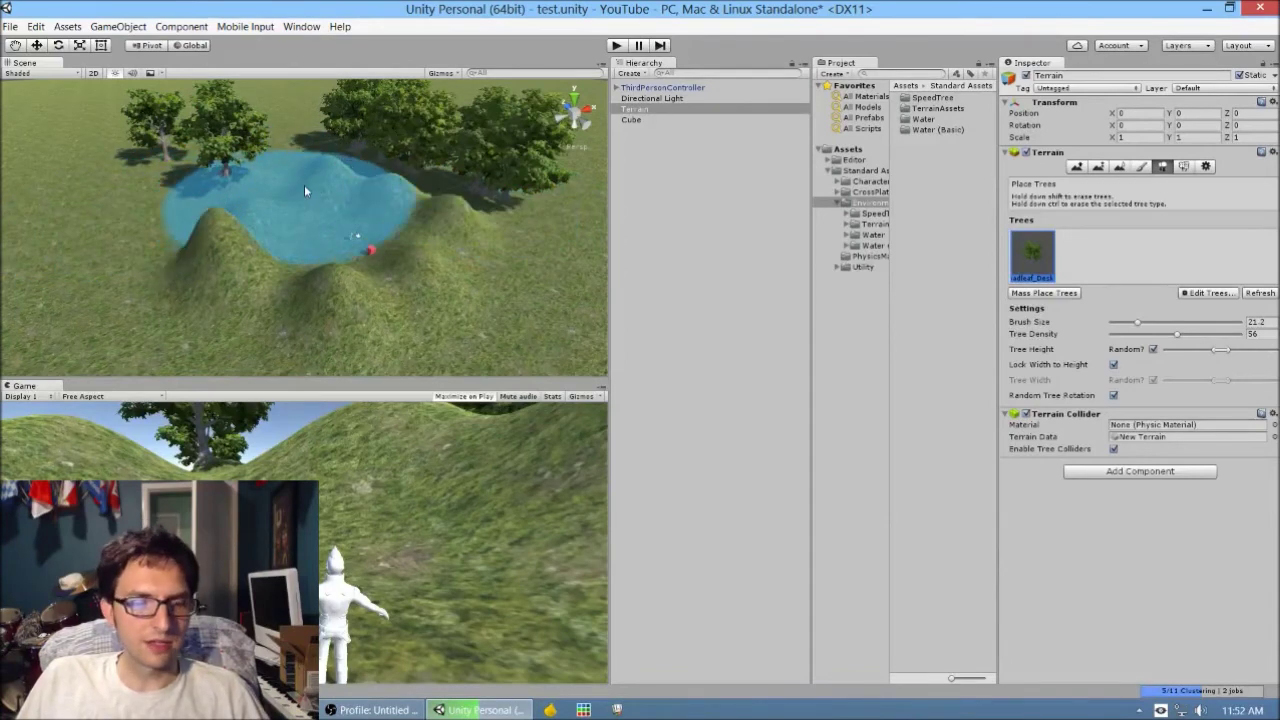
pyautogui.hotkey('ctrl', 'z')
pyautogui.hotkey('ctrl', 'z')
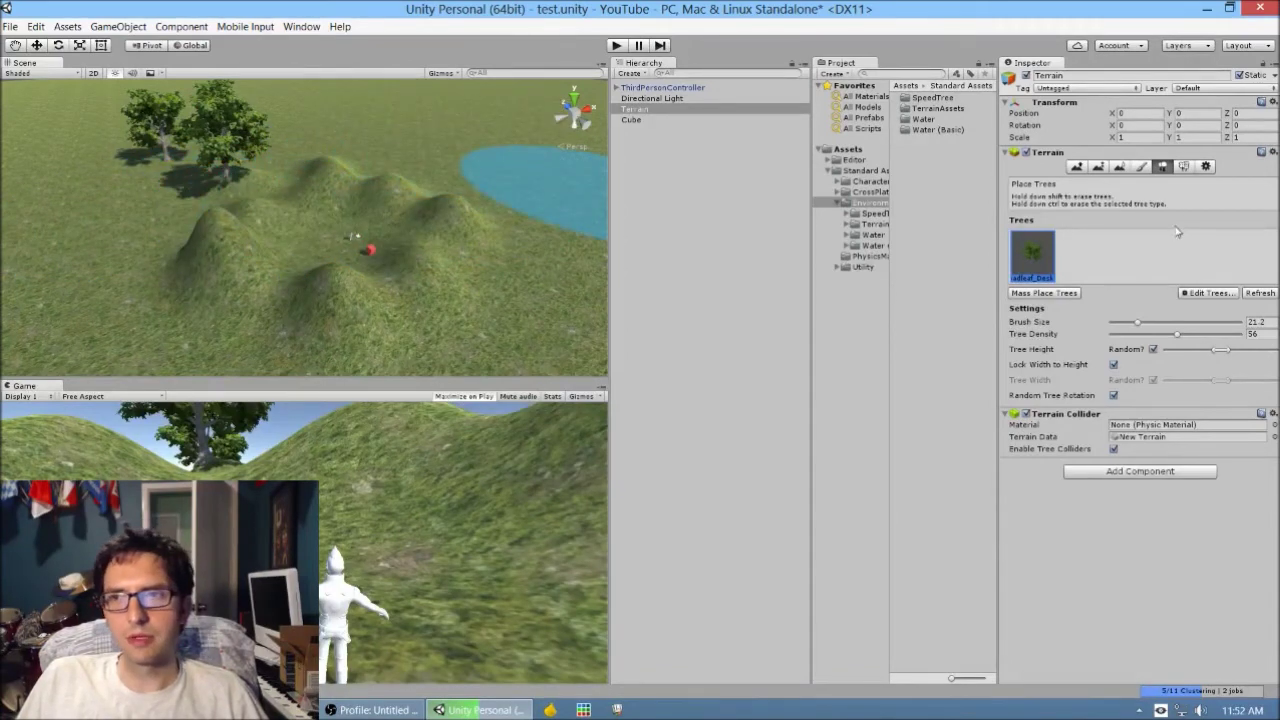
# Set the tree brush size to 43.3 and scatter trees over and around the ring of hills
pyautogui.moveTo(1154, 324); pyautogui.dragTo(1164, 325)
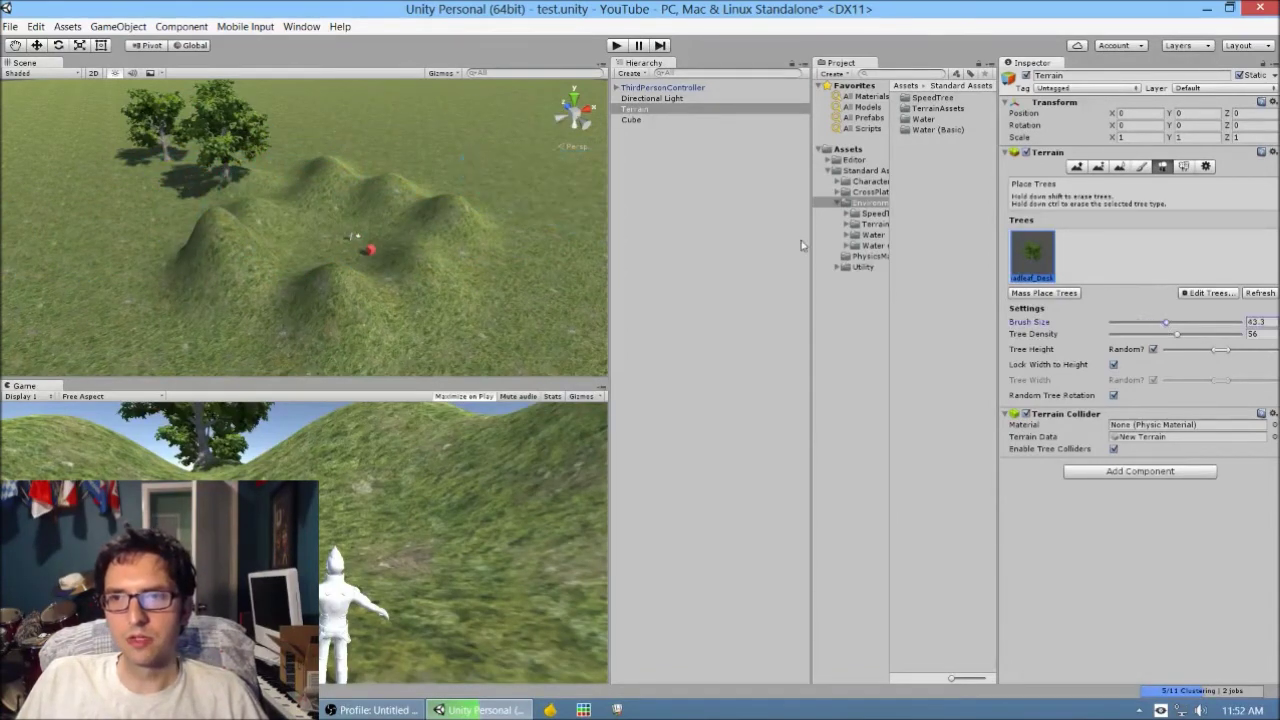
pyautogui.scroll(5, 440, 120)
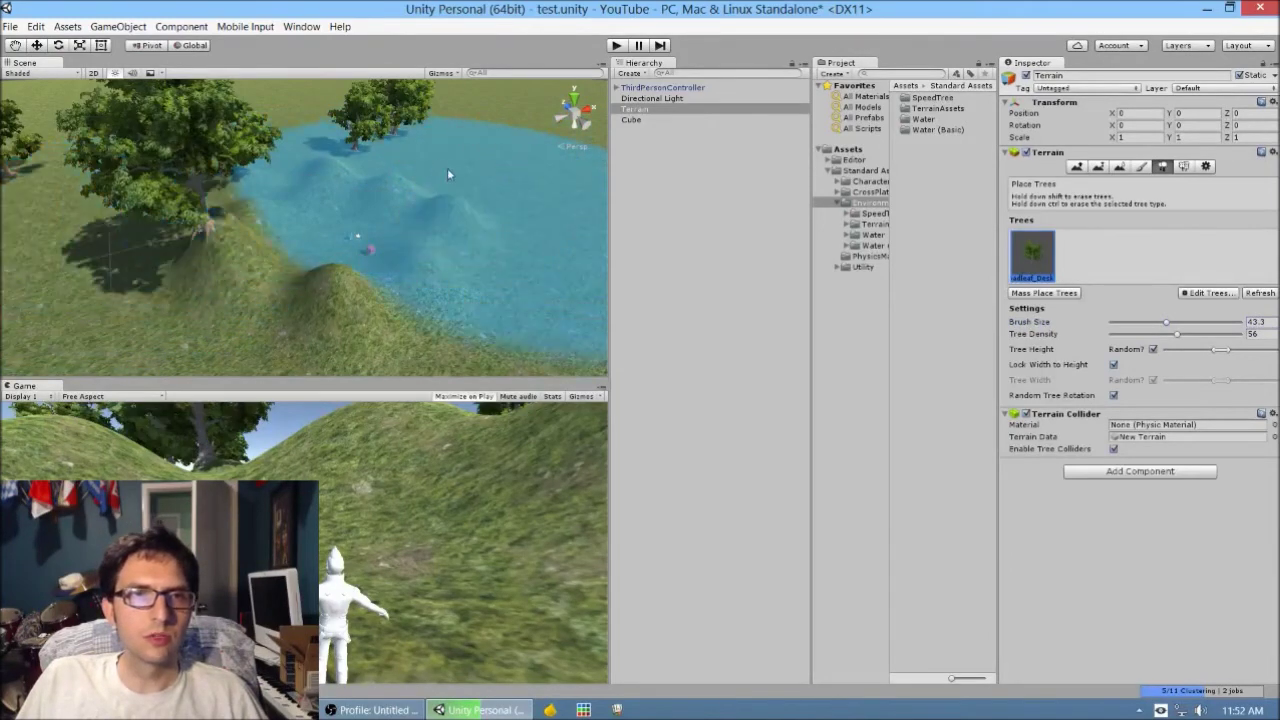
pyautogui.click(448, 175)
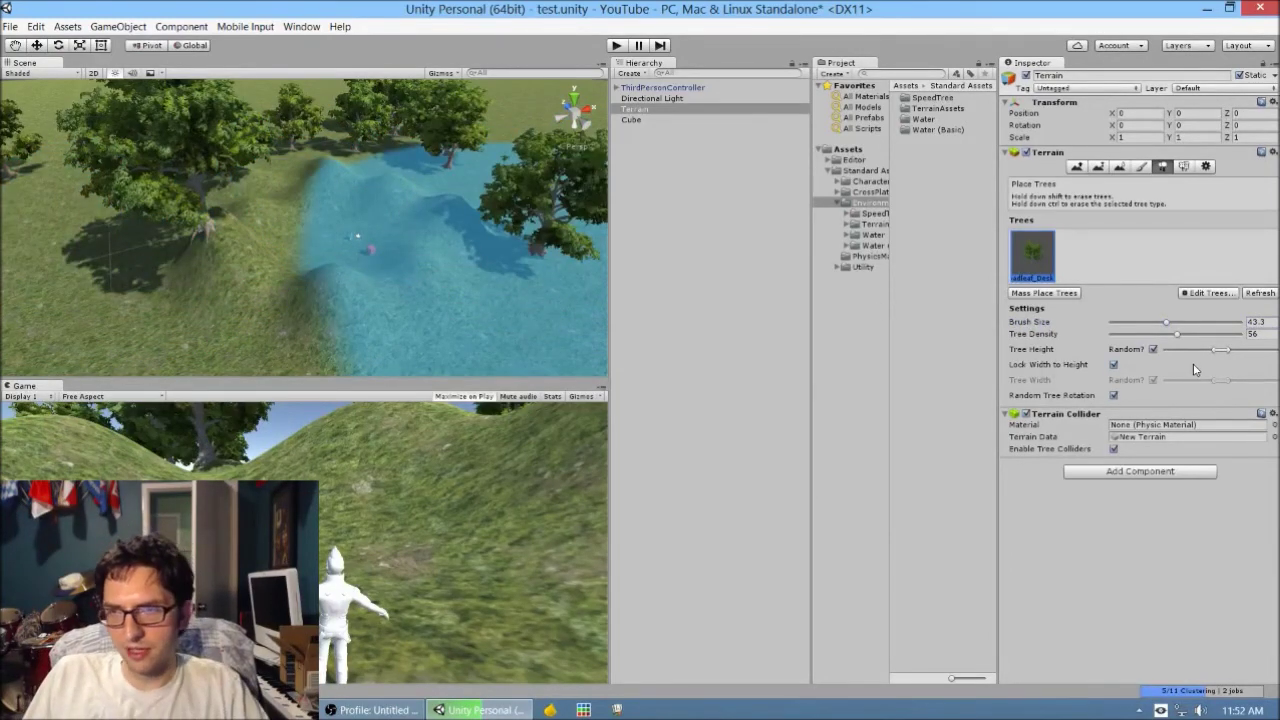
pyautogui.moveTo(430, 250)
pyautogui.mouseDown(button='right')
pyautogui.moveTo(415, 264)
pyautogui.moveTo(350, 245)
pyautogui.mouseUp(button='right')
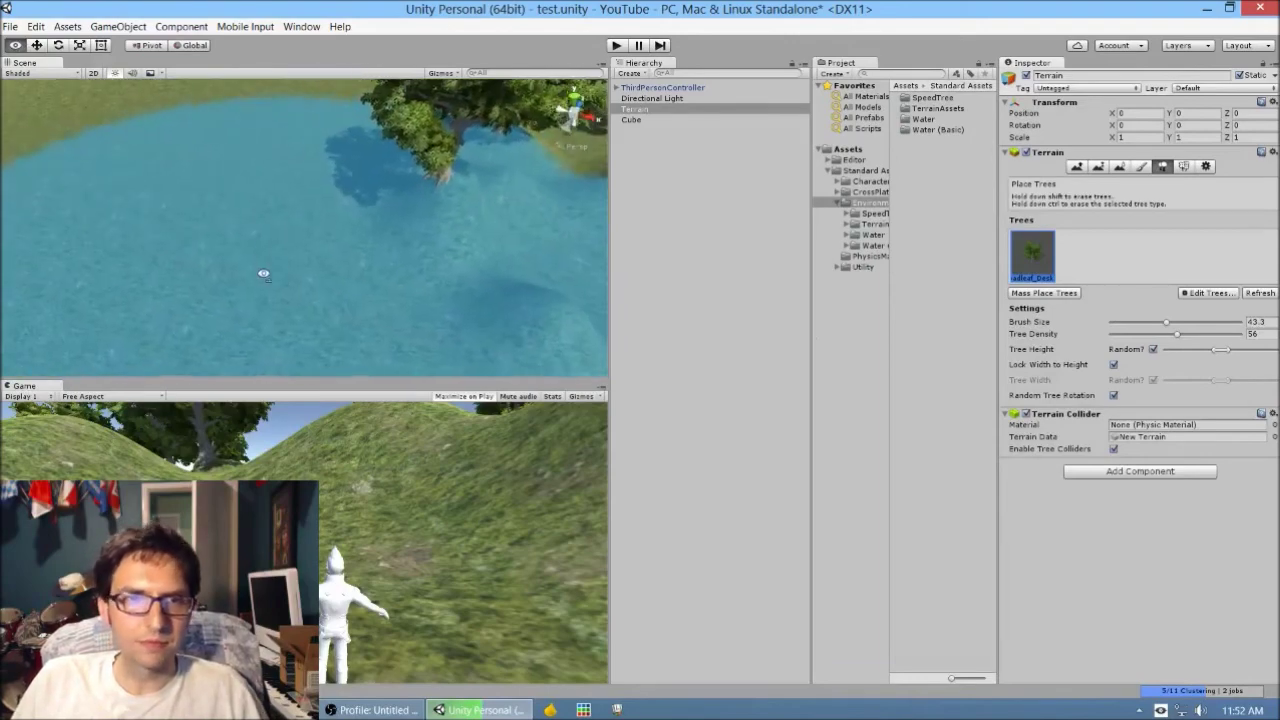
pyautogui.click(286, 230)
pyautogui.moveTo(448, 226); pyautogui.dragTo(557, 29, button='right')
# Play-test the scene by running the character across the hills and among the trees, and stop play mode
pyautogui.click(616, 46)
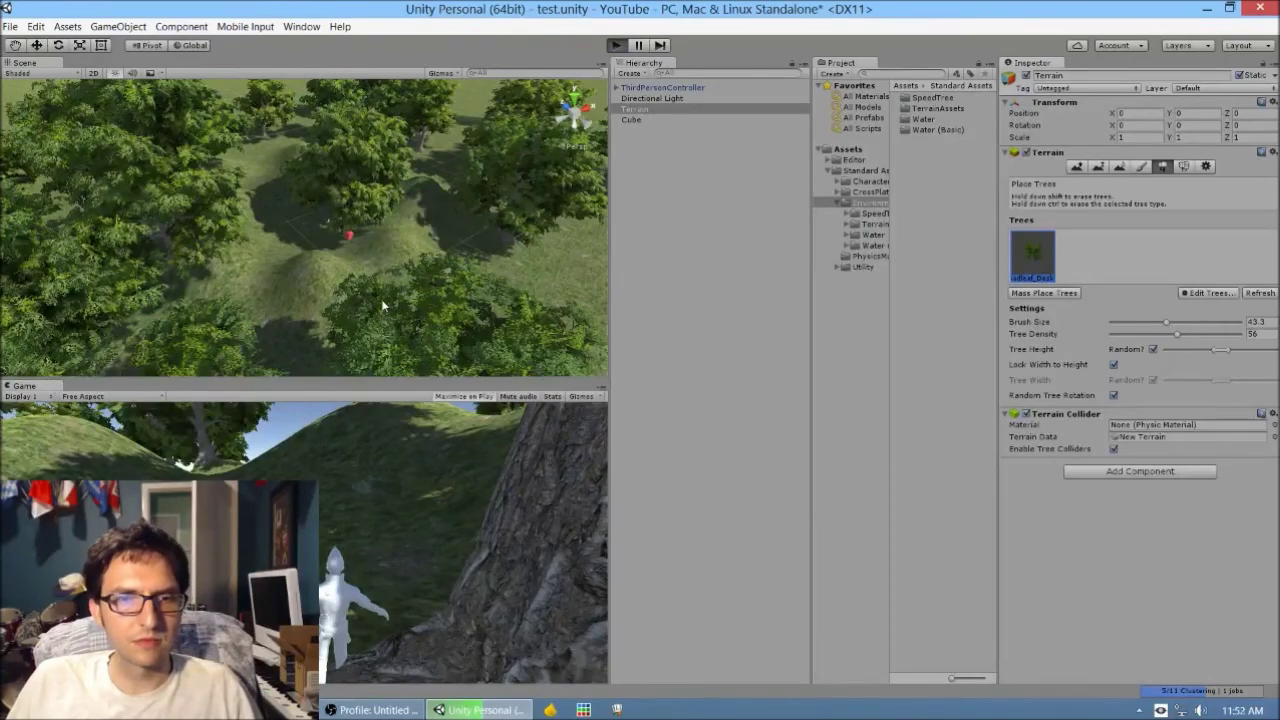
pyautogui.press('w')
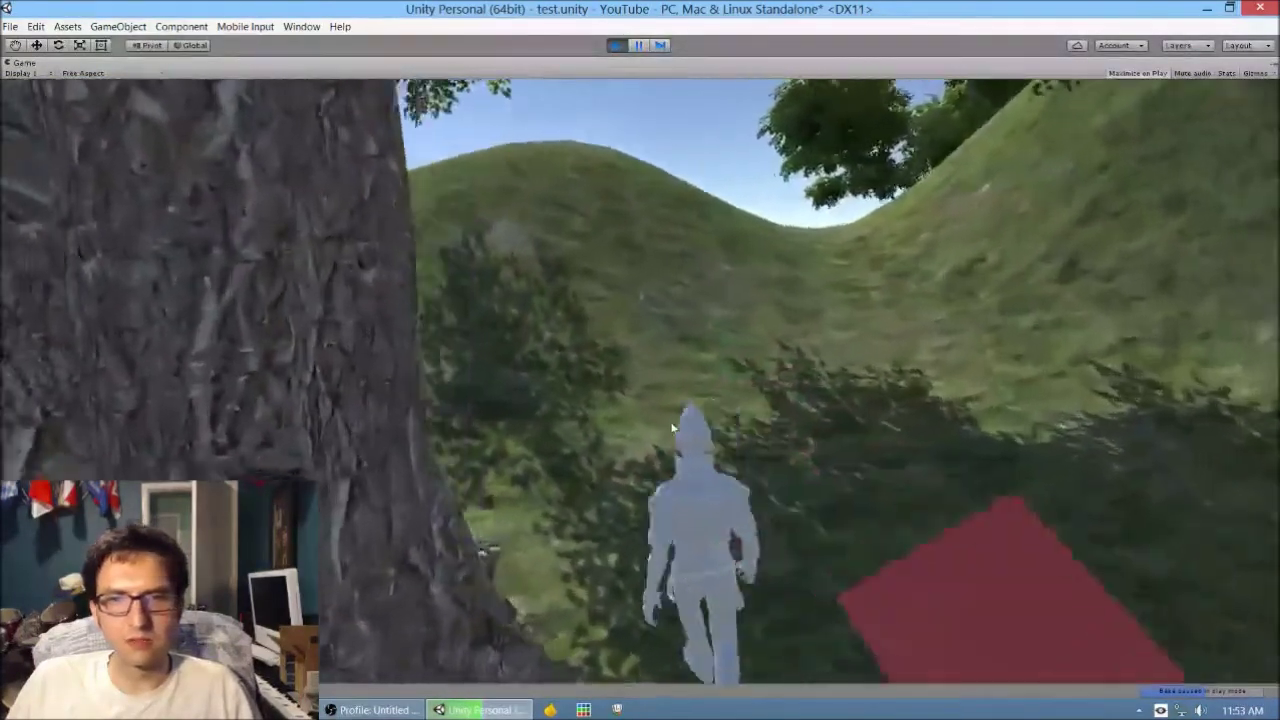
pyautogui.press('d')
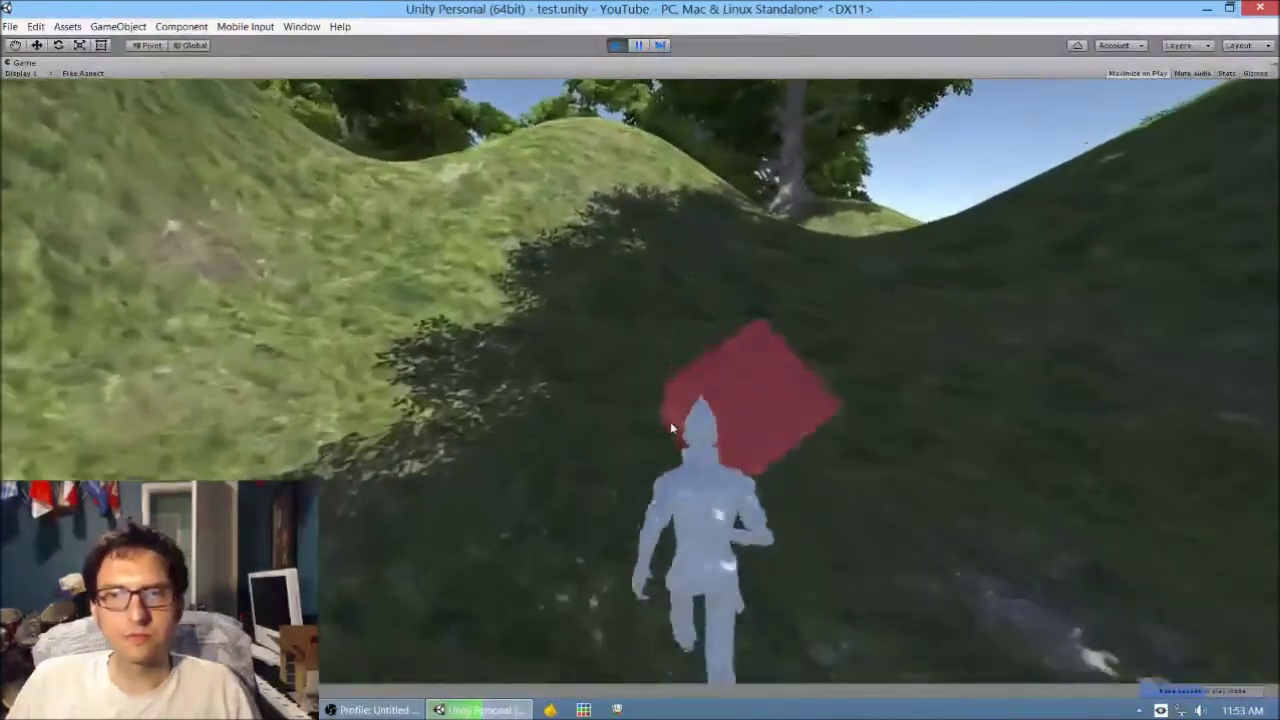
pyautogui.press('a')
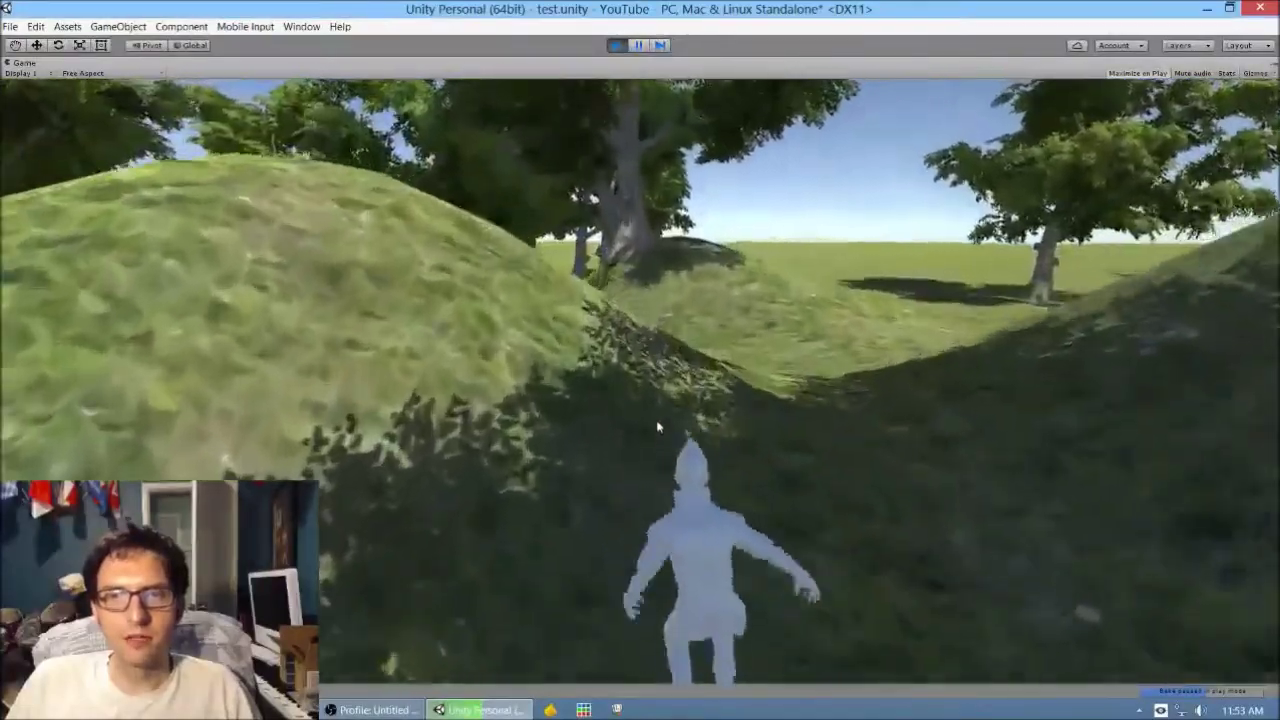
pyautogui.press('w')
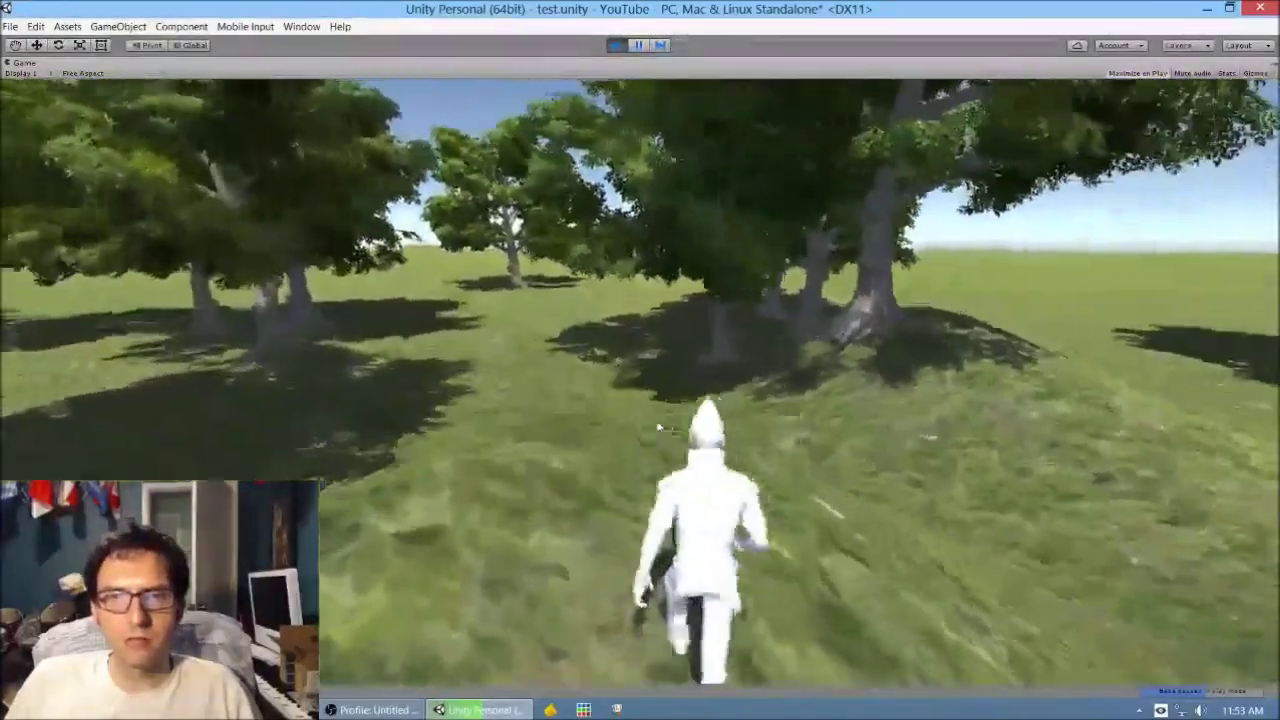
pyautogui.press('a')
pyautogui.press('d')
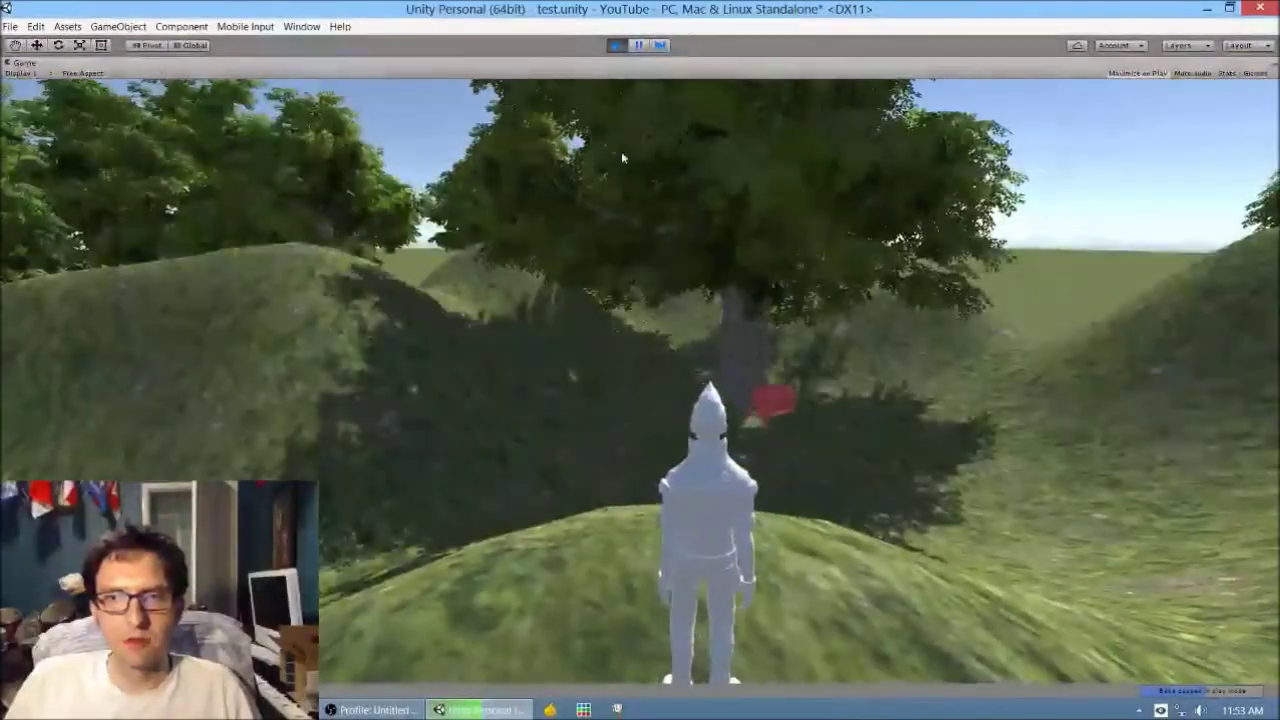
pyautogui.press('w')
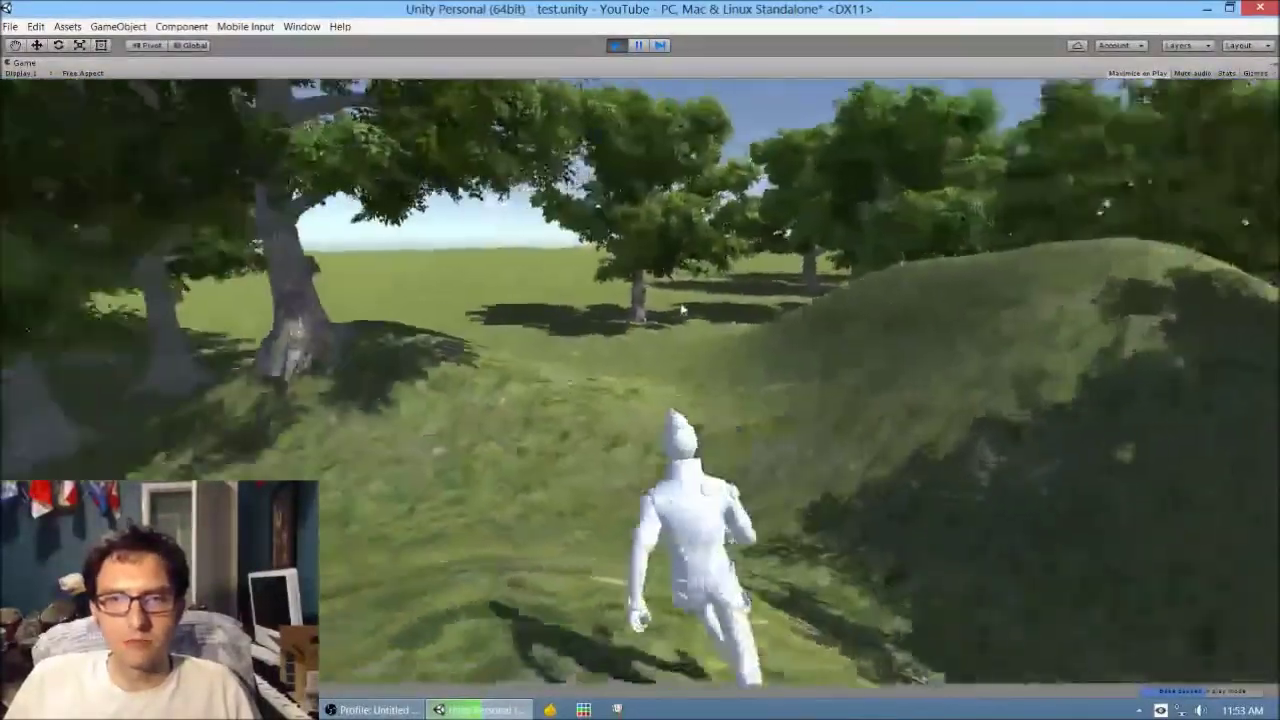
pyautogui.press('d')
pyautogui.press('w')
pyautogui.press('a')
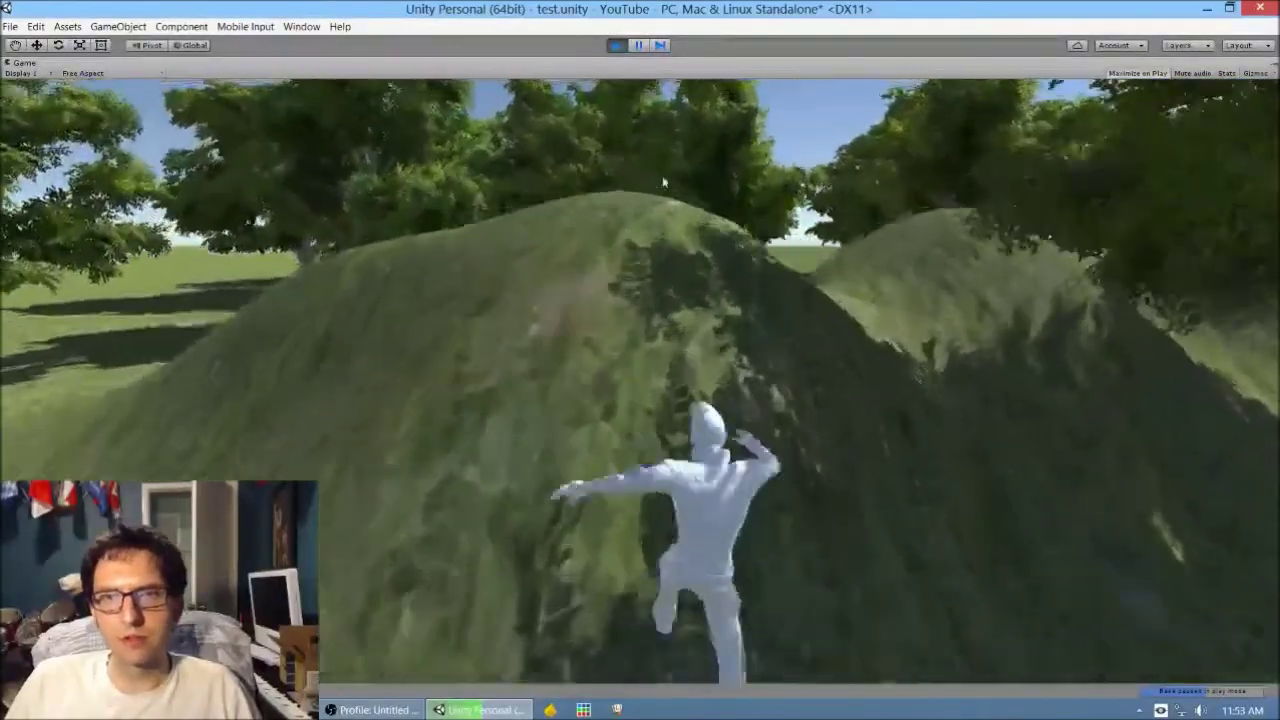
pyautogui.press('w')
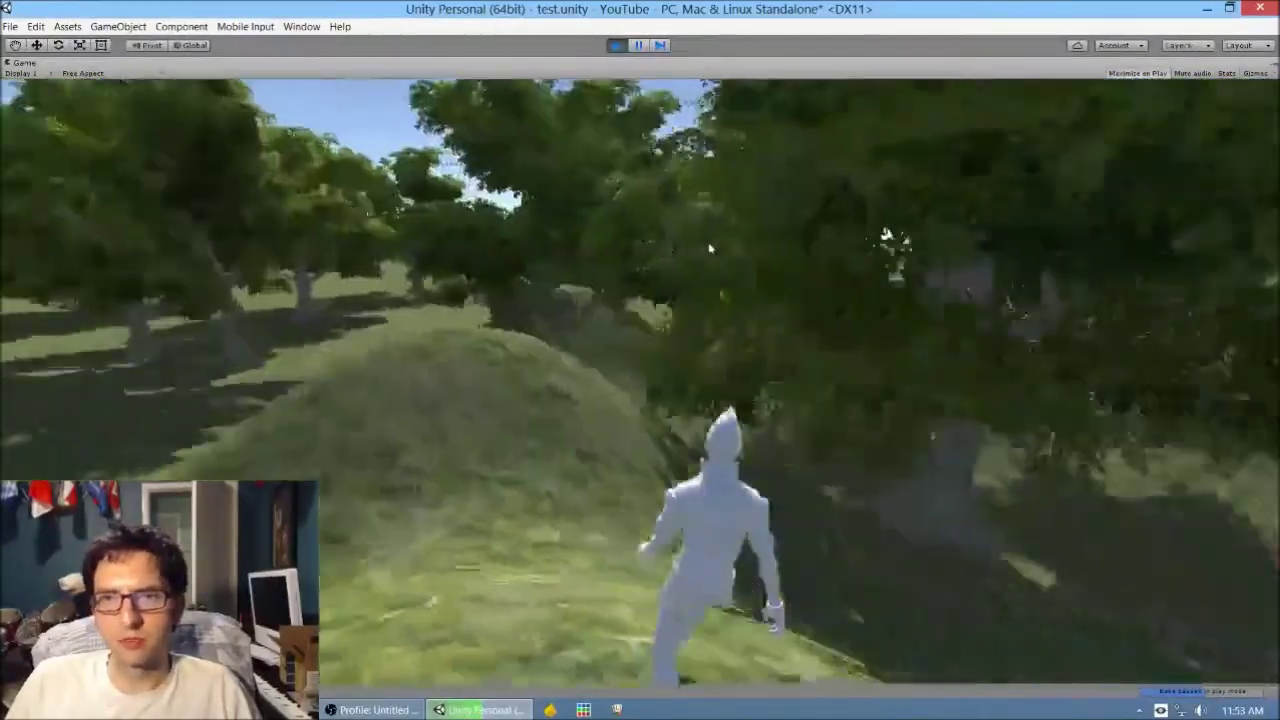
pyautogui.click(616, 45)
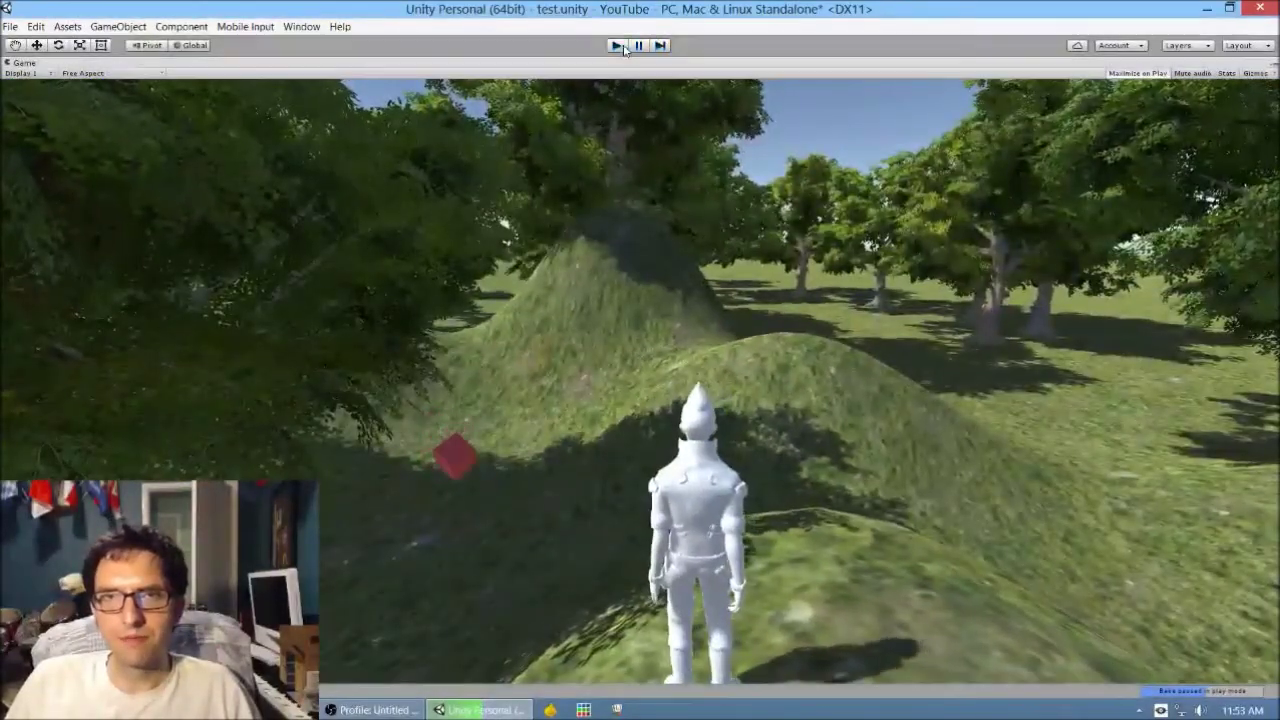
# Switch to Paint Height, set the height to 50, and raise a steep peak on the open ground beside the trees
pyautogui.moveTo(445, 232); pyautogui.dragTo(266, 344, button='right')
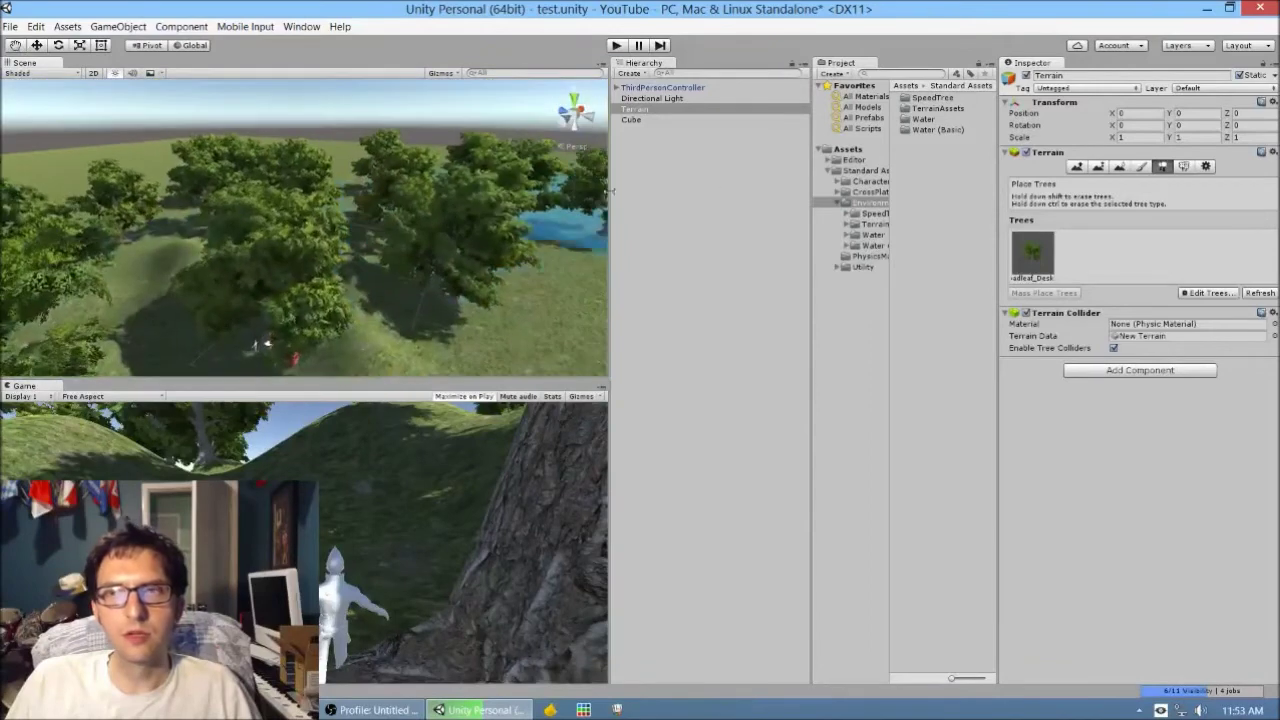
pyautogui.click(1098, 166)
pyautogui.moveTo(400, 272); pyautogui.dragTo(530, 240, button='right')
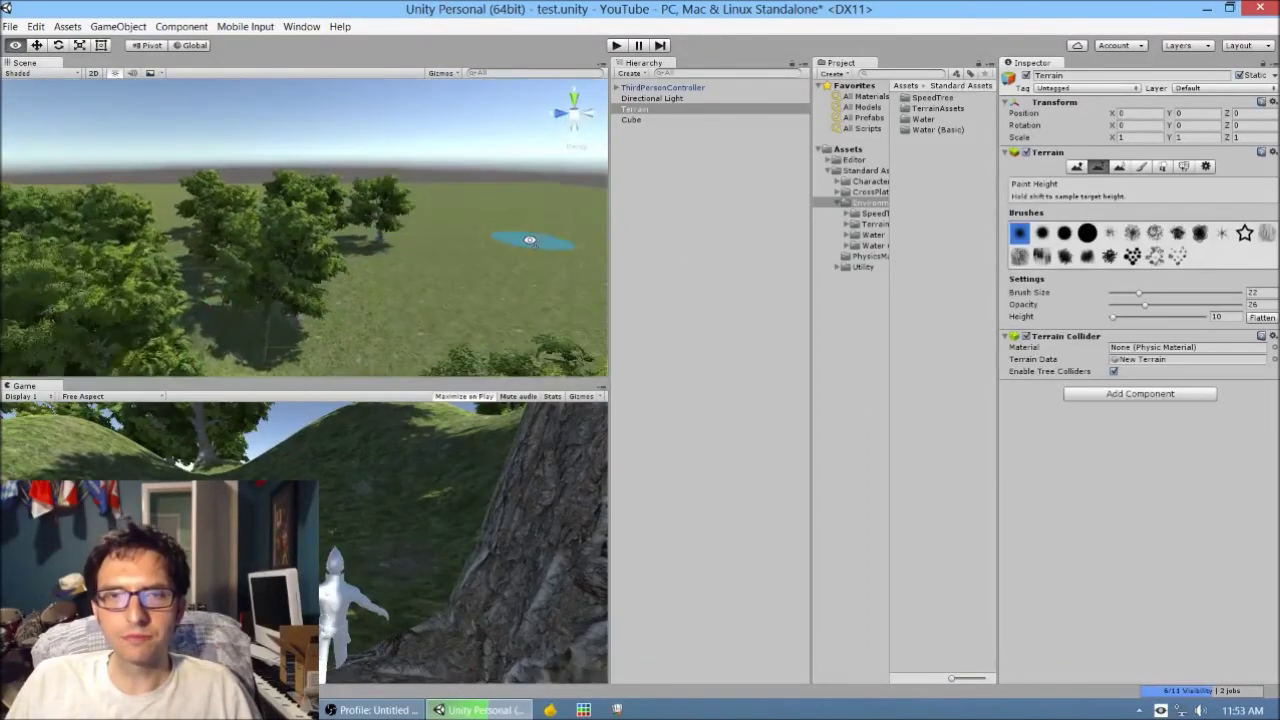
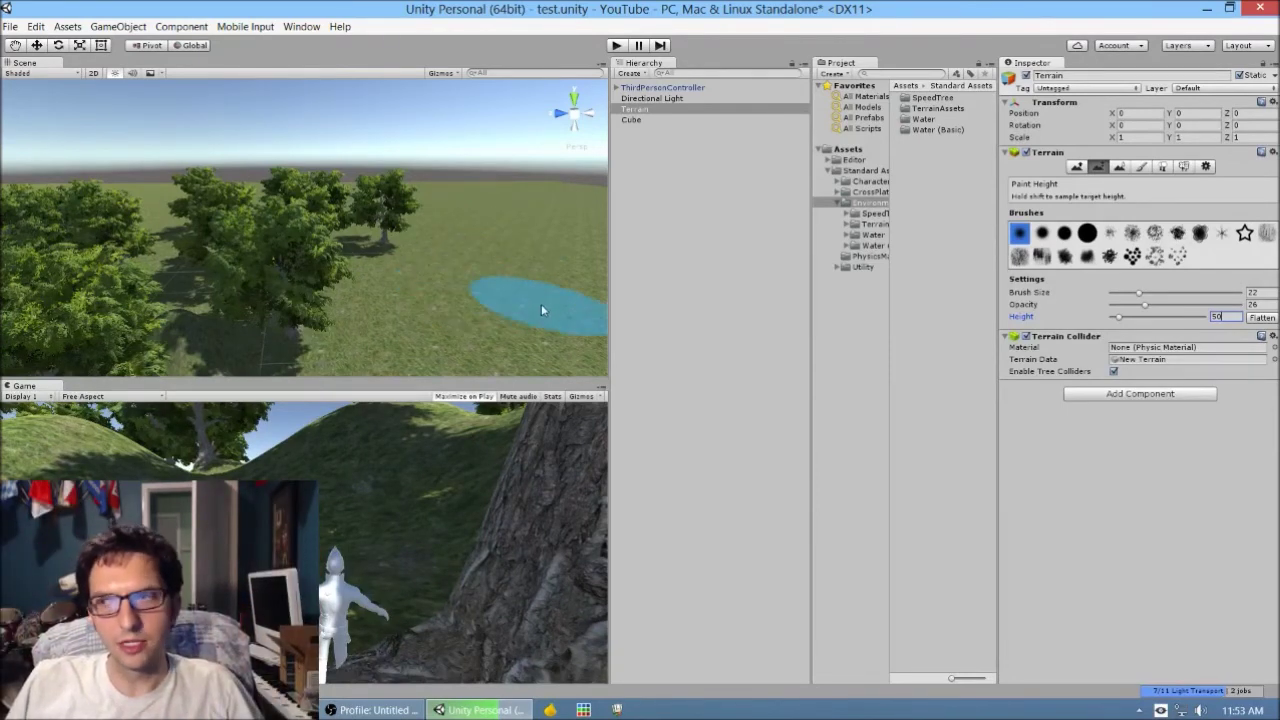
pyautogui.moveTo(514, 246)
pyautogui.mouseDown()
pyautogui.moveTo(474, 280)
pyautogui.moveTo(472, 263)
pyautogui.moveTo(545, 256)
pyautogui.mouseUp()
pyautogui.scroll(-3, 520, 257)
pyautogui.moveTo(482, 250)
pyautogui.mouseDown(button='right')
pyautogui.moveTo(409, 300)
pyautogui.moveTo(480, 272)
pyautogui.mouseUp(button='right')
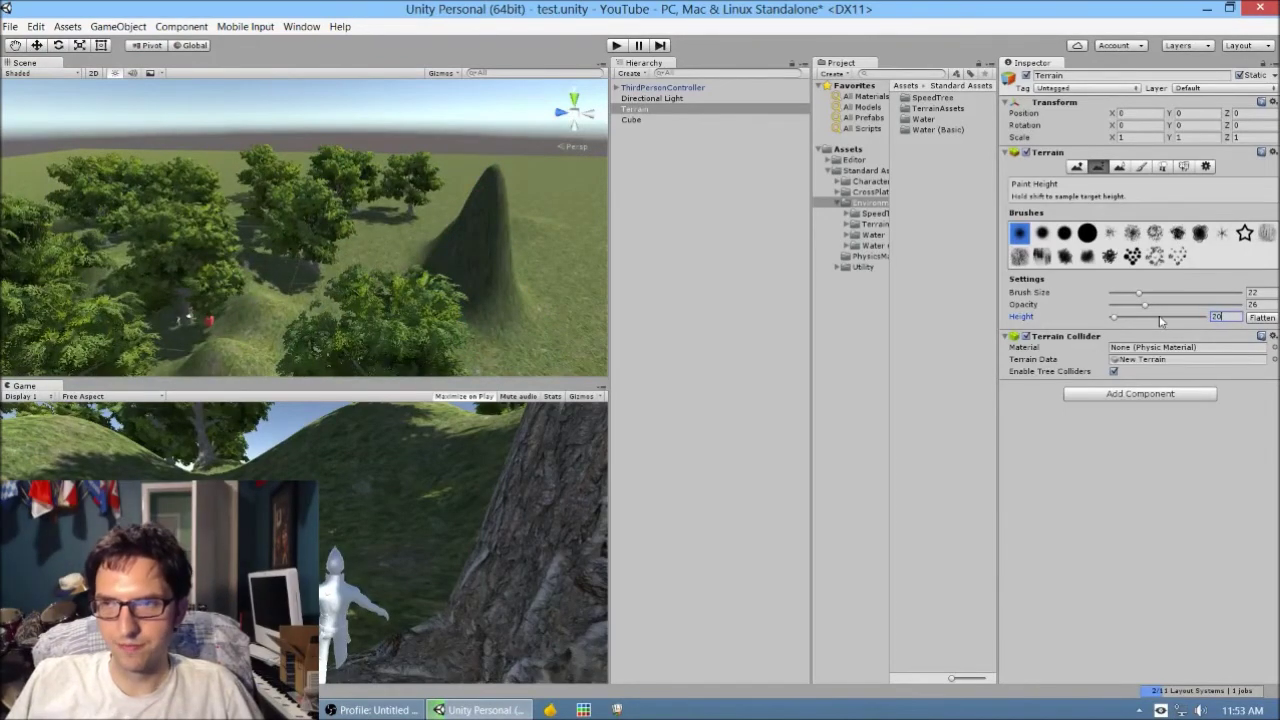
# Set the paint height to 20 and paint a flat-topped plateau beside the wooded hills
pyautogui.moveTo(535, 265)
pyautogui.mouseDown()
pyautogui.moveTo(500, 227)
pyautogui.moveTo(495, 195)
pyautogui.moveTo(541, 224)
pyautogui.moveTo(560, 200)
pyautogui.moveTo(510, 220)
pyautogui.moveTo(480, 210)
pyautogui.moveTo(455, 230)
pyautogui.moveTo(452, 218)
pyautogui.mouseUp()
pyautogui.moveTo(452, 218)
pyautogui.mouseDown(button='right')
pyautogui.moveTo(520, 150)
pyautogui.moveTo(534, 157)
pyautogui.moveTo(536, 191)
pyautogui.moveTo(363, 297)
pyautogui.moveTo(371, 316)
pyautogui.mouseUp(button='right')
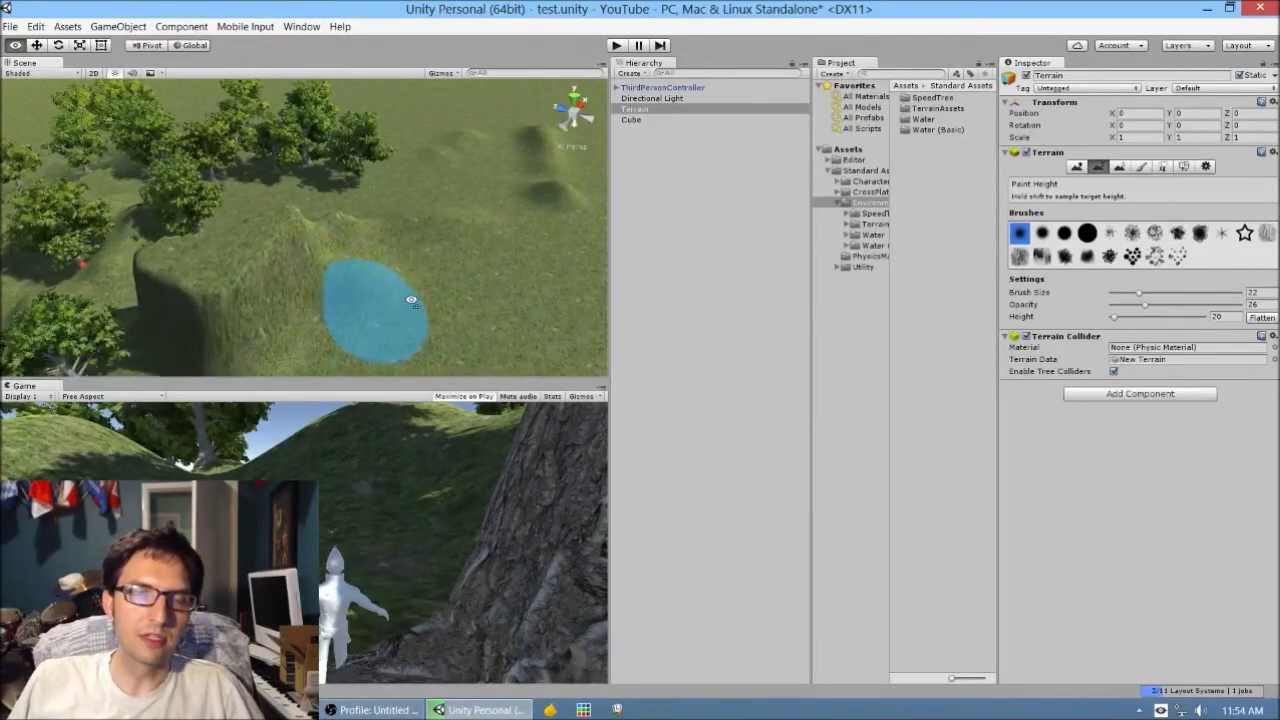
pyautogui.moveTo(294, 336); pyautogui.dragTo(300, 330, button='right')
pyautogui.scroll(-5, 300, 330)
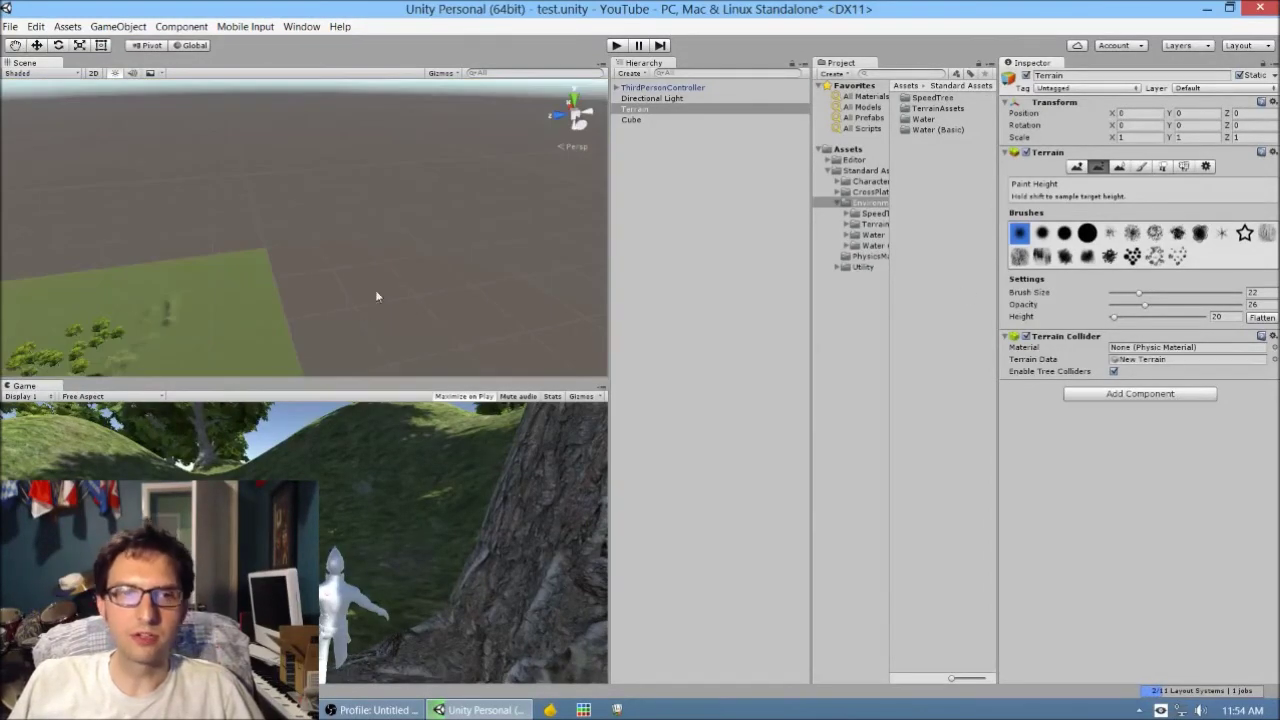
pyautogui.press('f')
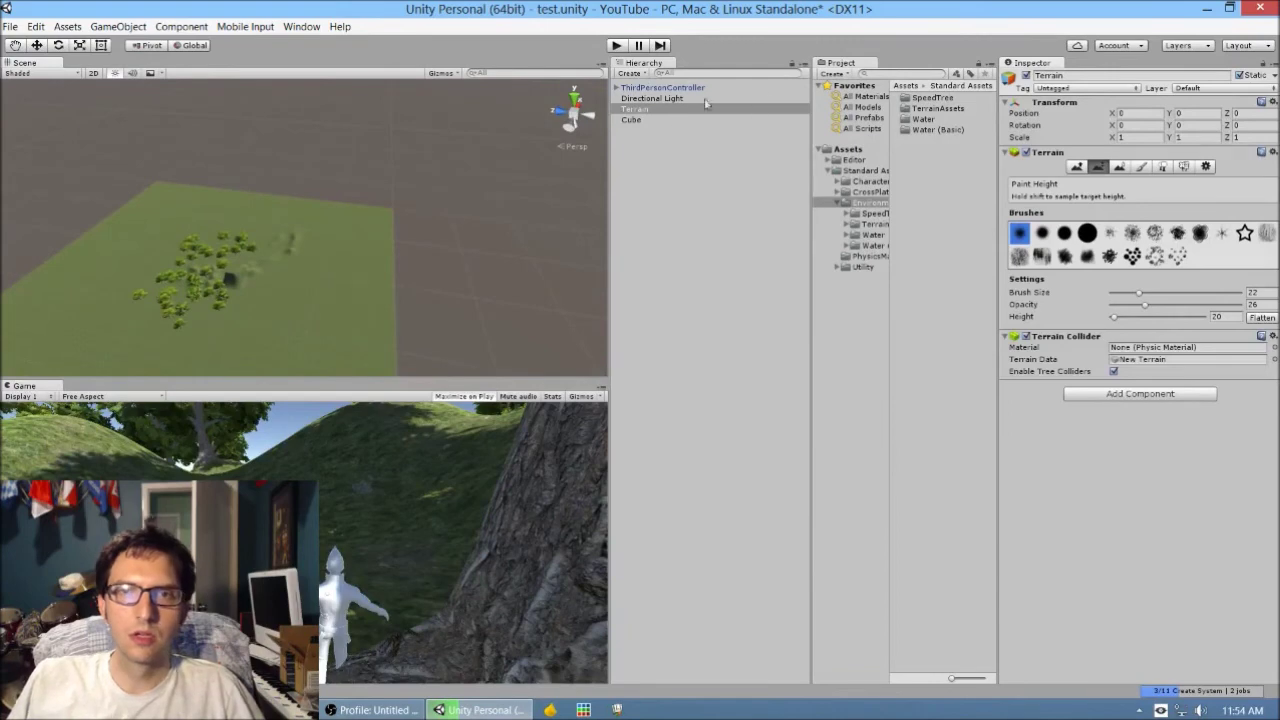
# Select the ThirdPersonController and frame it in the scene to examine the plateau near it
pyautogui.click(662, 88)
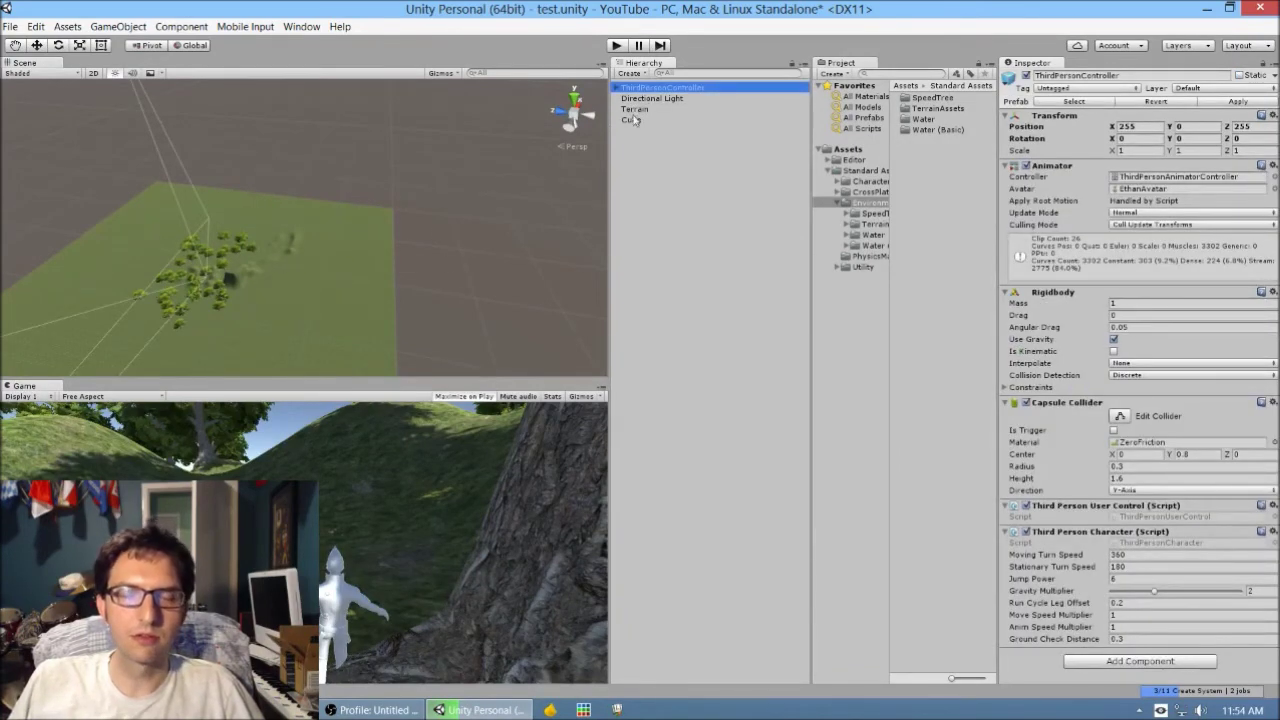
pyautogui.press('f')
pyautogui.moveTo(420, 240); pyautogui.dragTo(204, 263, button='right')
pyautogui.scroll(-2, 385, 256)
pyautogui.scroll(-3, 378, 260)
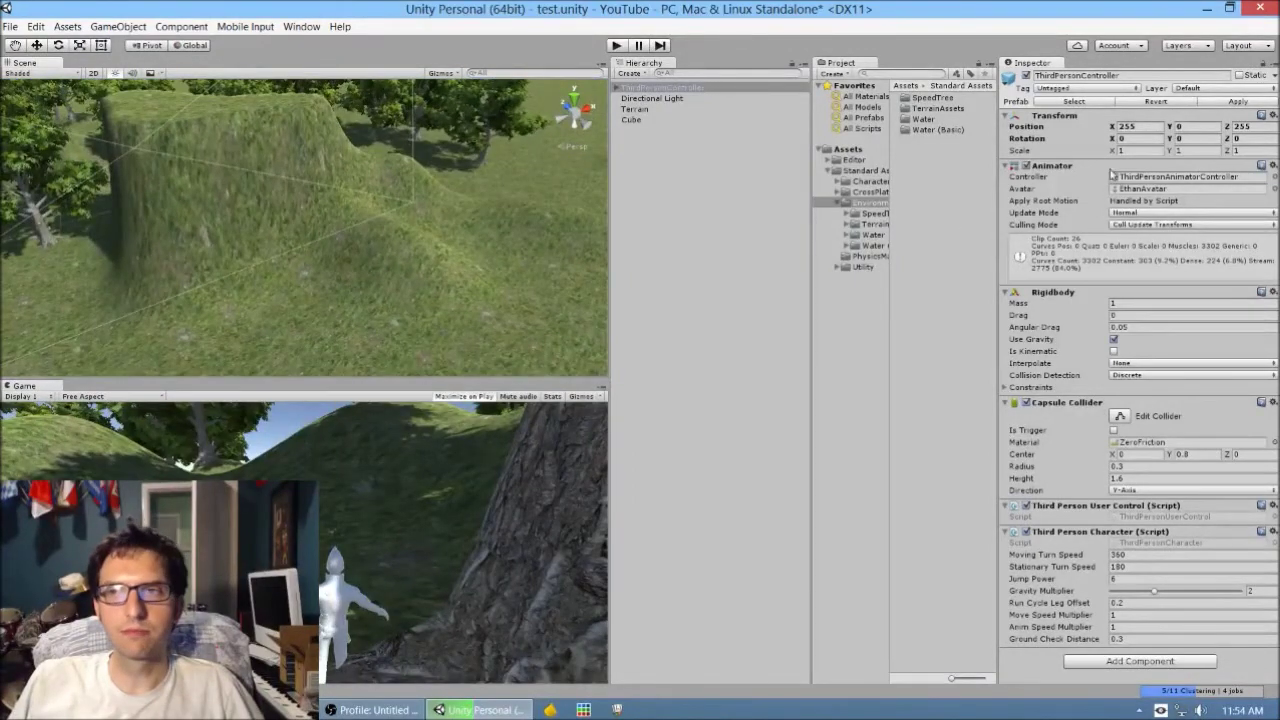
# Extend the terrain's height-20 plateau into a wide flat area, increasing the Paint Height brush size to 64 and opacity to 71
pyautogui.click(689, 109)
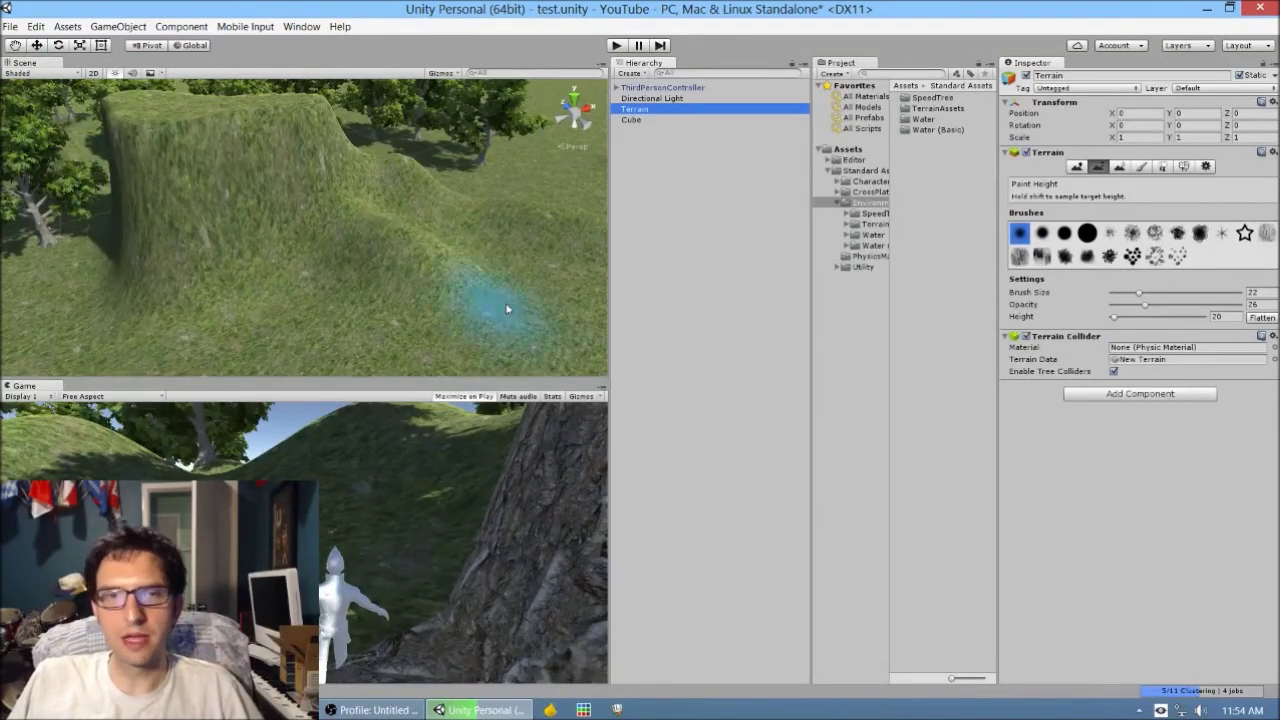
pyautogui.click(238, 238)
pyautogui.moveTo(260, 266)
pyautogui.mouseDown()
pyautogui.moveTo(359, 249)
pyautogui.moveTo(292, 207)
pyautogui.moveTo(258, 138)
pyautogui.moveTo(326, 146)
pyautogui.moveTo(210, 220)
pyautogui.moveTo(372, 277)
pyautogui.moveTo(426, 163)
pyautogui.moveTo(434, 293)
pyautogui.moveTo(171, 206)
pyautogui.moveTo(129, 257)
pyautogui.moveTo(209, 273)
pyautogui.mouseUp()
pyautogui.scroll(-3, 209, 273)
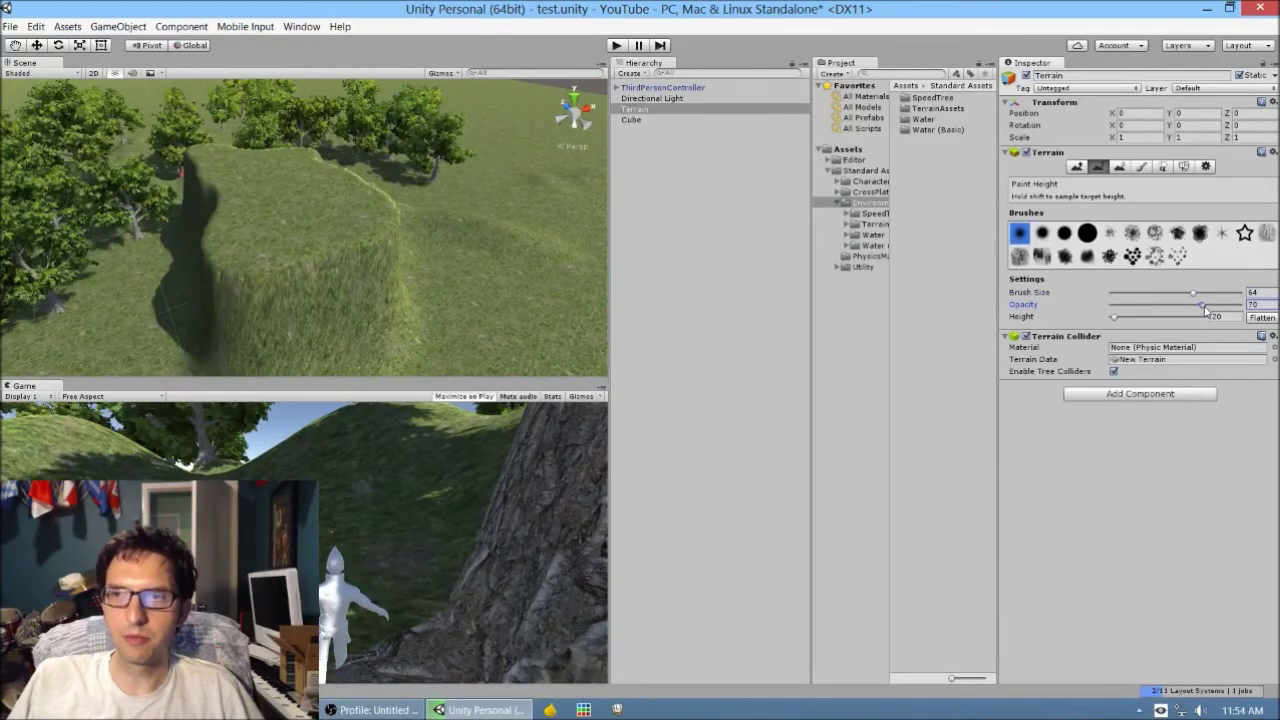
pyautogui.moveTo(330, 275)
pyautogui.mouseDown()
pyautogui.moveTo(437, 306)
pyautogui.moveTo(478, 245)
pyautogui.moveTo(474, 205)
pyautogui.moveTo(304, 344)
pyautogui.moveTo(525, 213)
pyautogui.moveTo(541, 134)
pyautogui.moveTo(538, 186)
pyautogui.moveTo(545, 135)
pyautogui.moveTo(406, 215)
pyautogui.moveTo(506, 117)
pyautogui.moveTo(482, 157)
pyautogui.moveTo(455, 122)
pyautogui.moveTo(469, 137)
pyautogui.mouseUp()
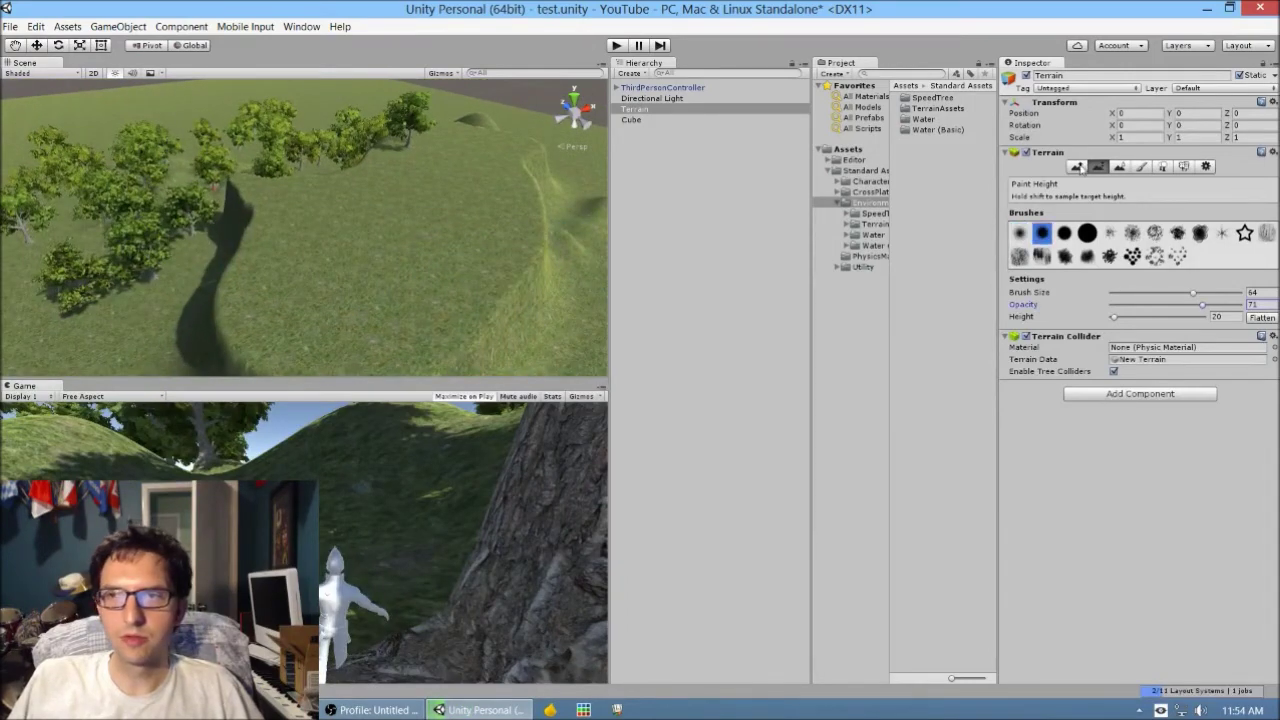
# Raise hills on the plateau with Raise/Lower Terrain at opacity 53, reducing the brush size from 64 to 39 between strokes
pyautogui.click(1077, 167)
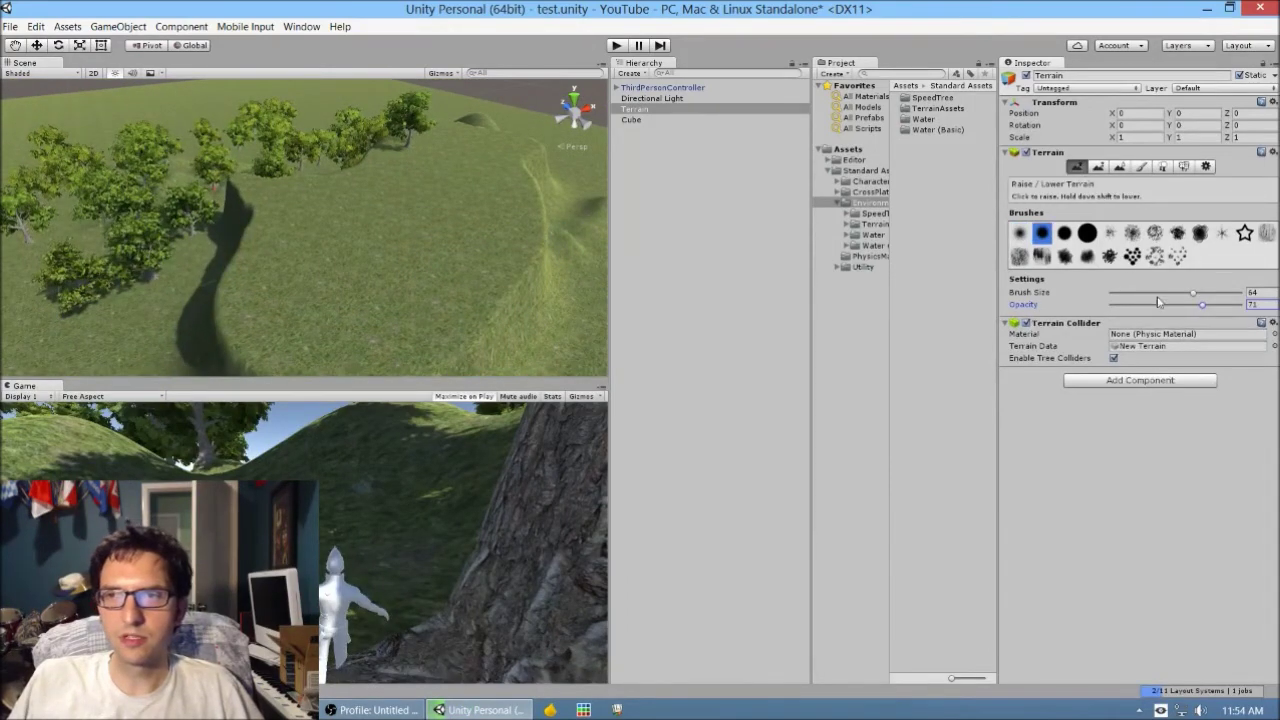
pyautogui.click(371, 239)
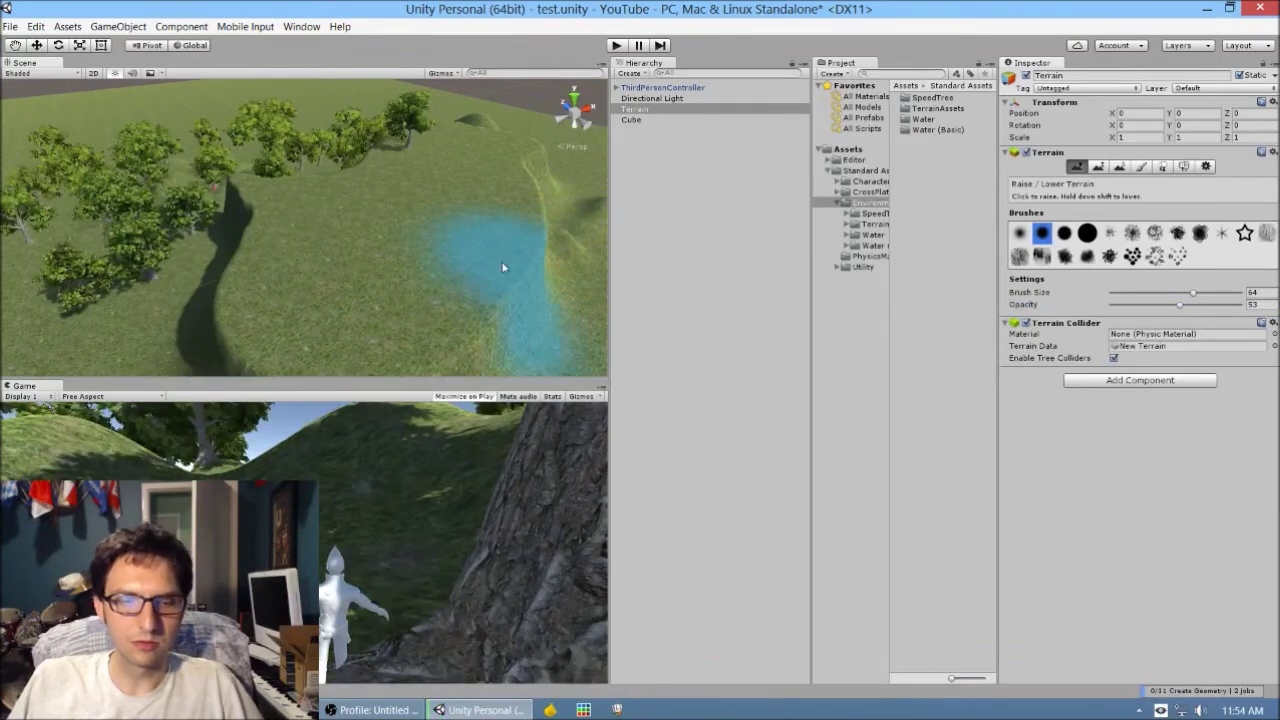
pyautogui.moveTo(371, 241)
pyautogui.mouseDown()
pyautogui.moveTo(432, 209)
pyautogui.moveTo(428, 222)
pyautogui.moveTo(500, 218)
pyautogui.mouseUp()
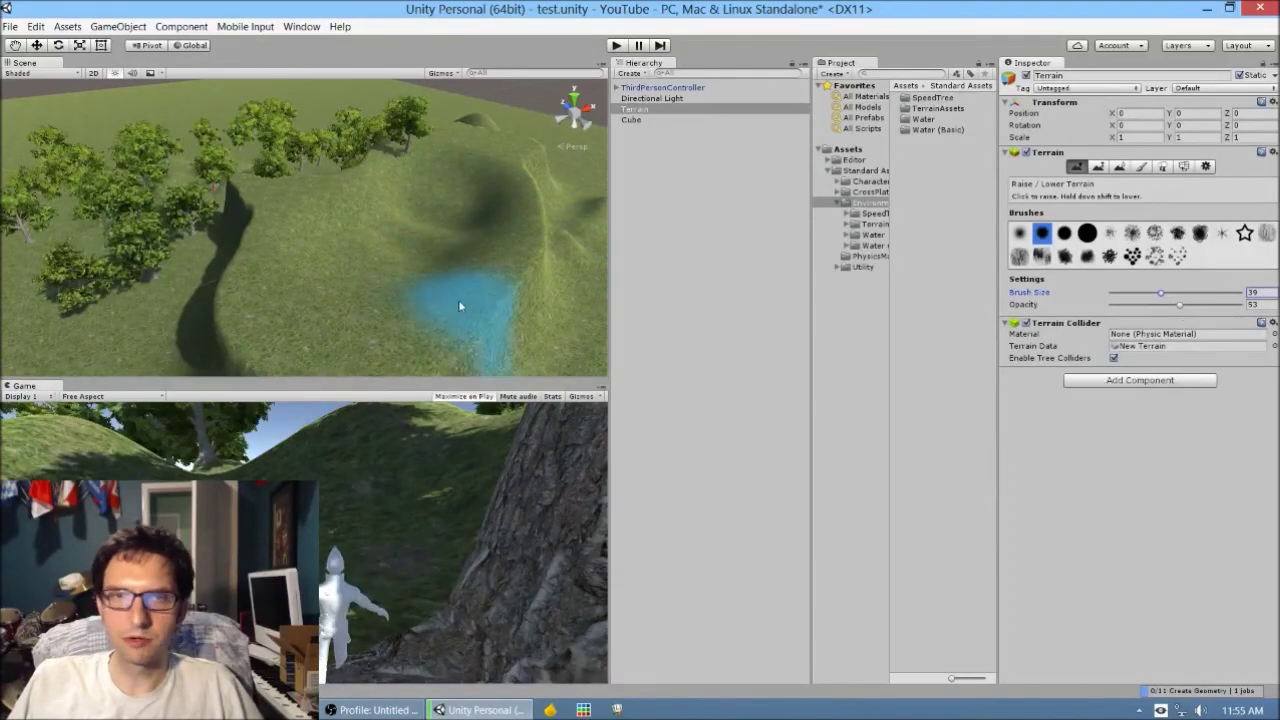
pyautogui.moveTo(391, 283); pyautogui.dragTo(431, 246)
pyautogui.moveTo(416, 262); pyautogui.dragTo(460, 245, button='right')
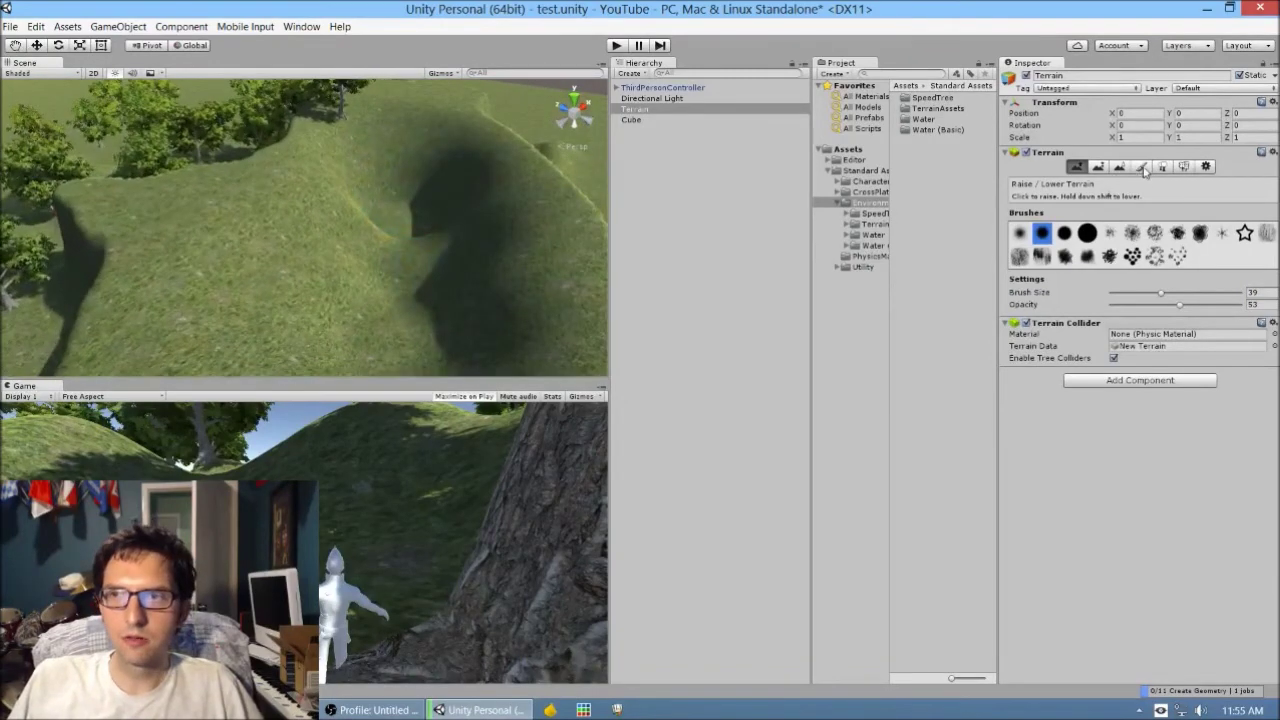
# Add the MudRocky albedo as a terrain texture and paint it over the hollow between the hills with the soft round brush
pyautogui.click(1142, 167)
pyautogui.click(1238, 344)
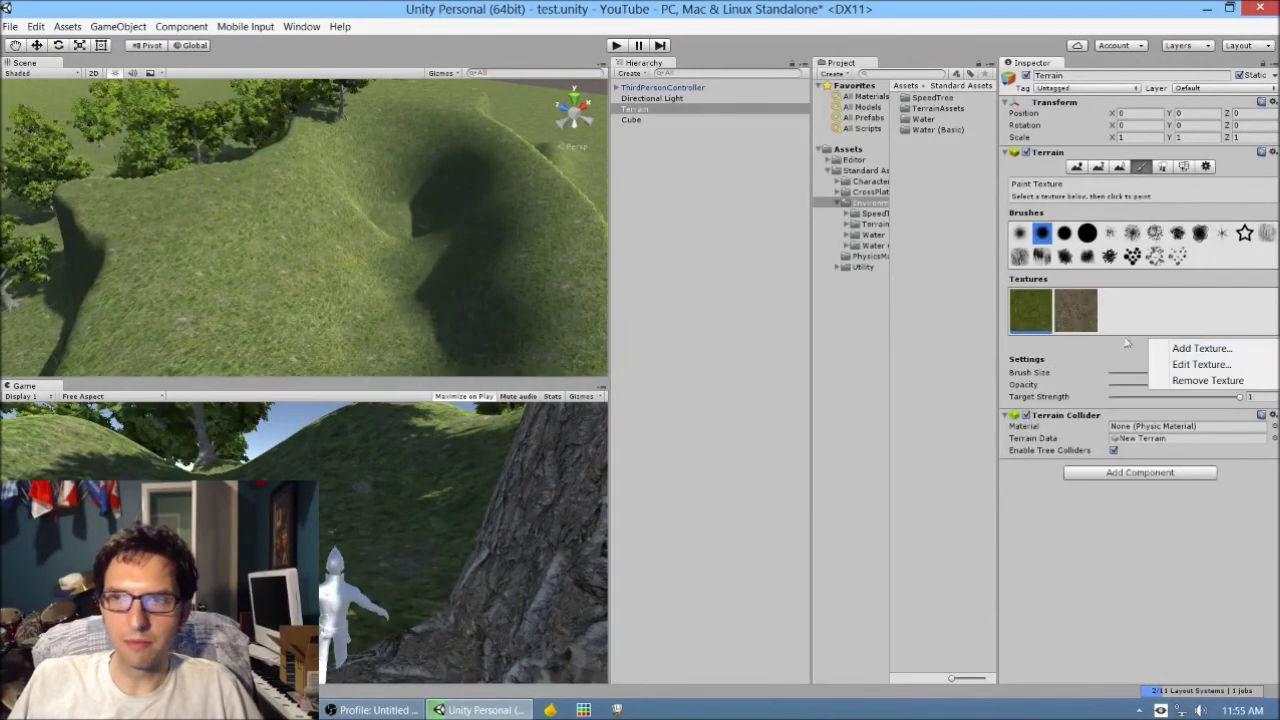
pyautogui.click(1173, 347)
pyautogui.click(150, 93)
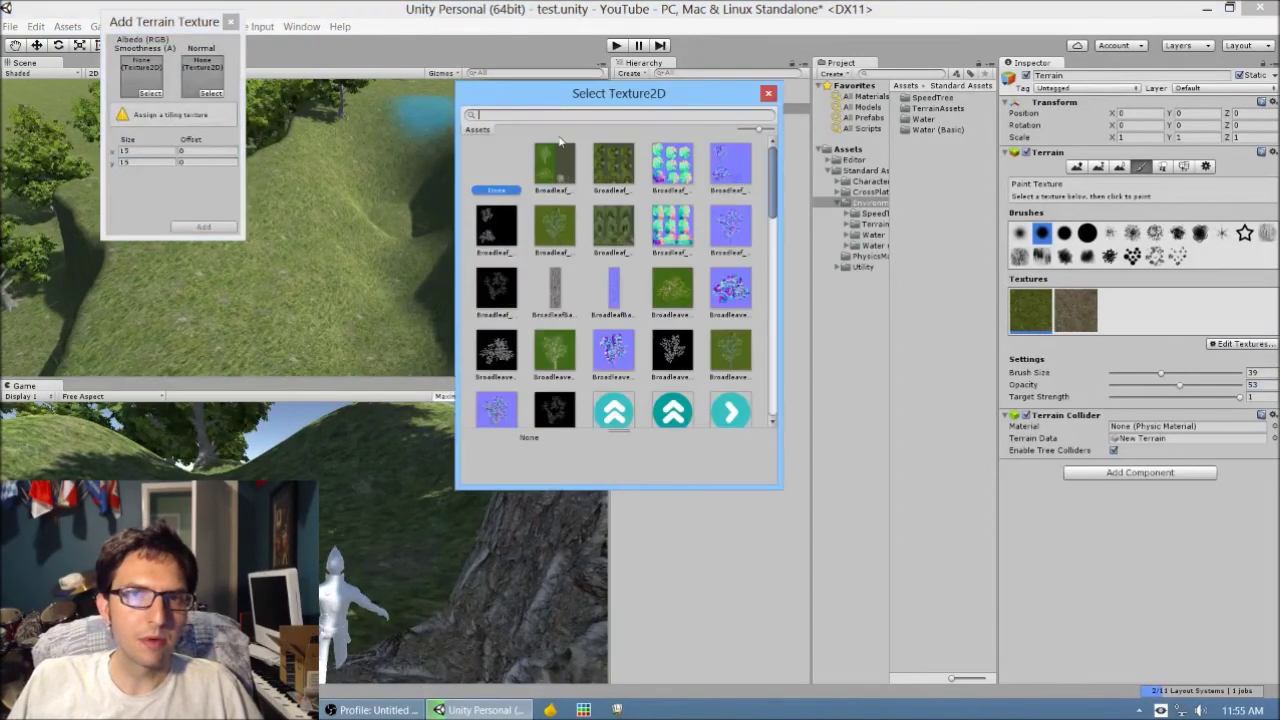
pyautogui.write('mudd')
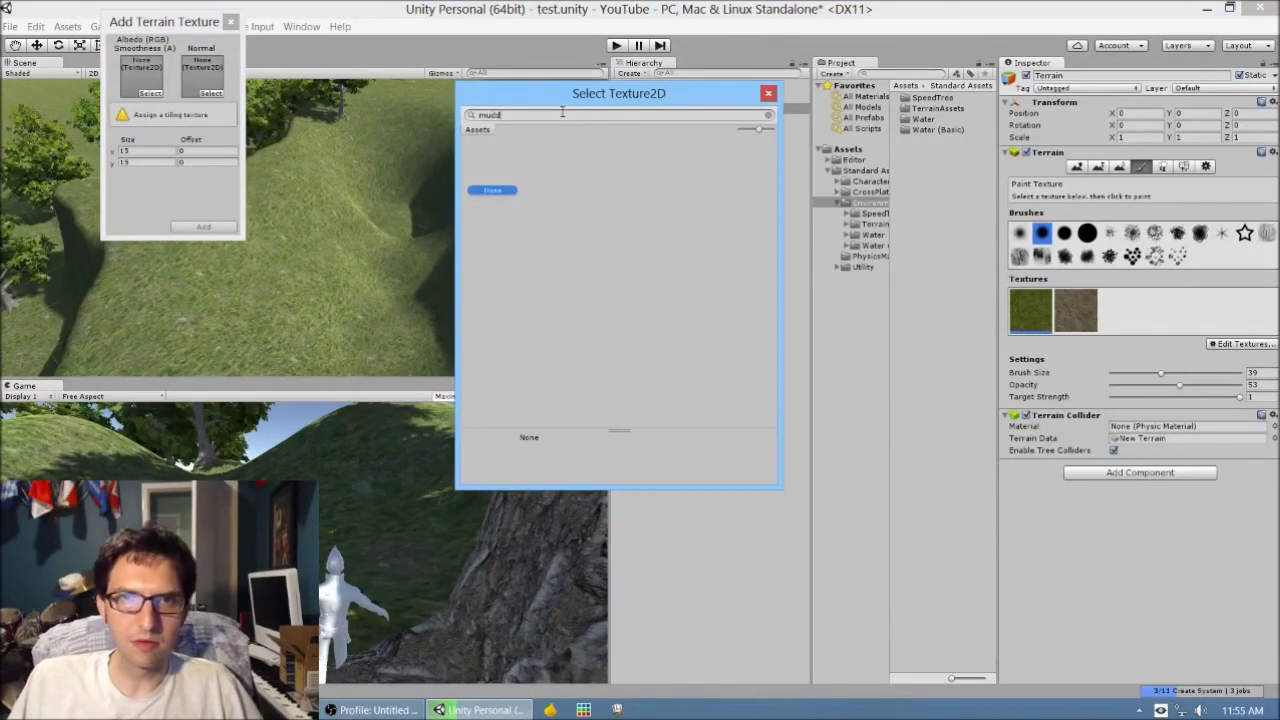
pyautogui.press('BackSpace')
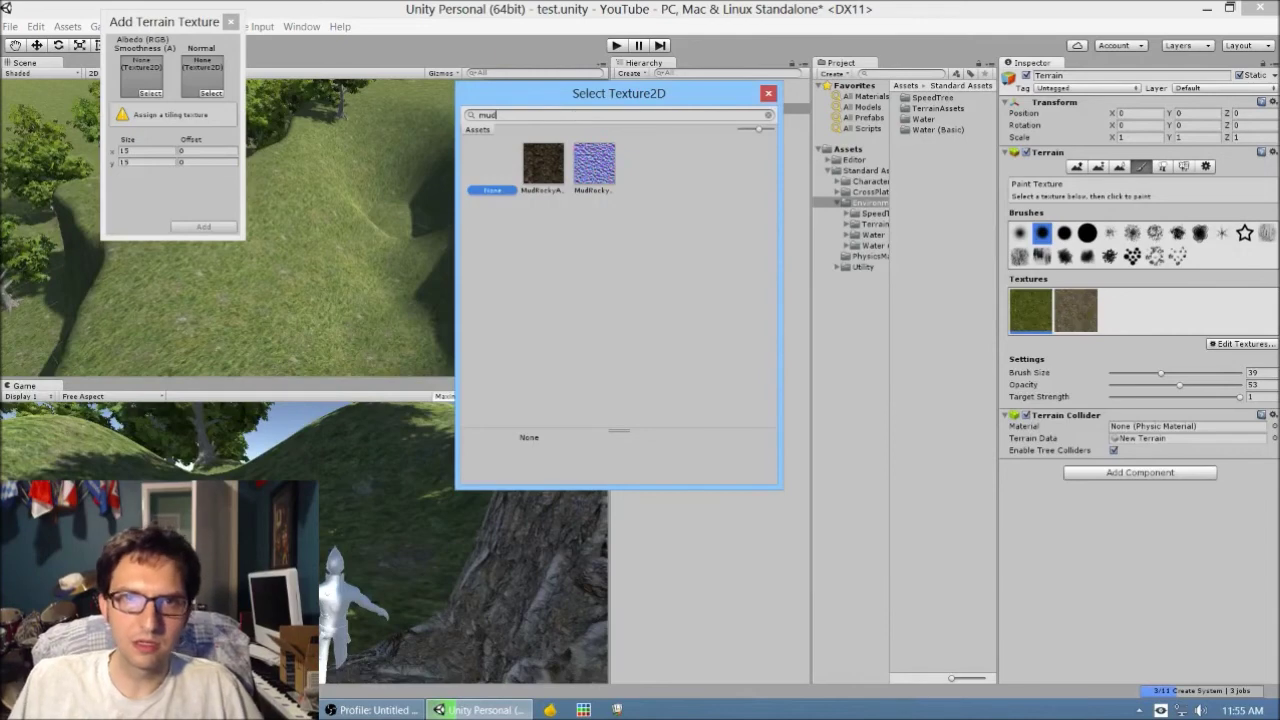
pyautogui.doubleClick(543, 163)
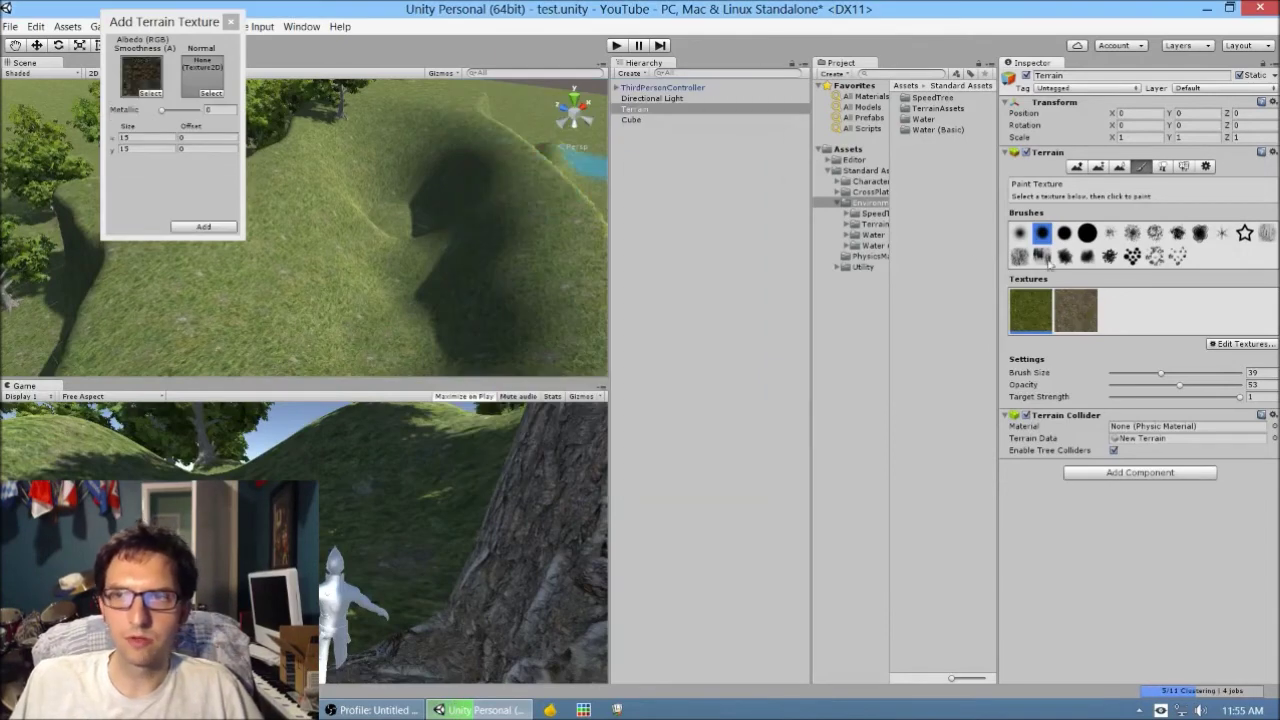
pyautogui.click(203, 226)
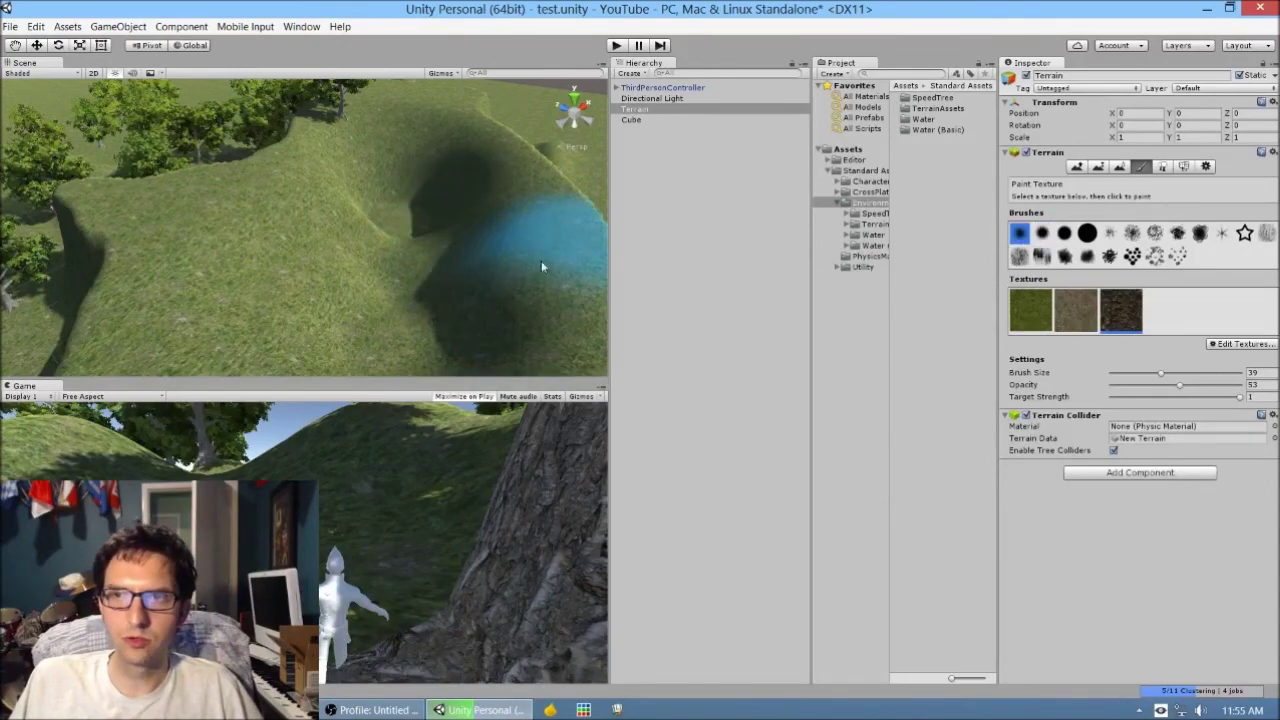
pyautogui.moveTo(435, 203)
pyautogui.mouseDown()
pyautogui.moveTo(371, 258)
pyautogui.moveTo(371, 205)
pyautogui.moveTo(430, 299)
pyautogui.moveTo(376, 330)
pyautogui.moveTo(385, 179)
pyautogui.moveTo(423, 154)
pyautogui.moveTo(600, 245)
pyautogui.mouseUp()
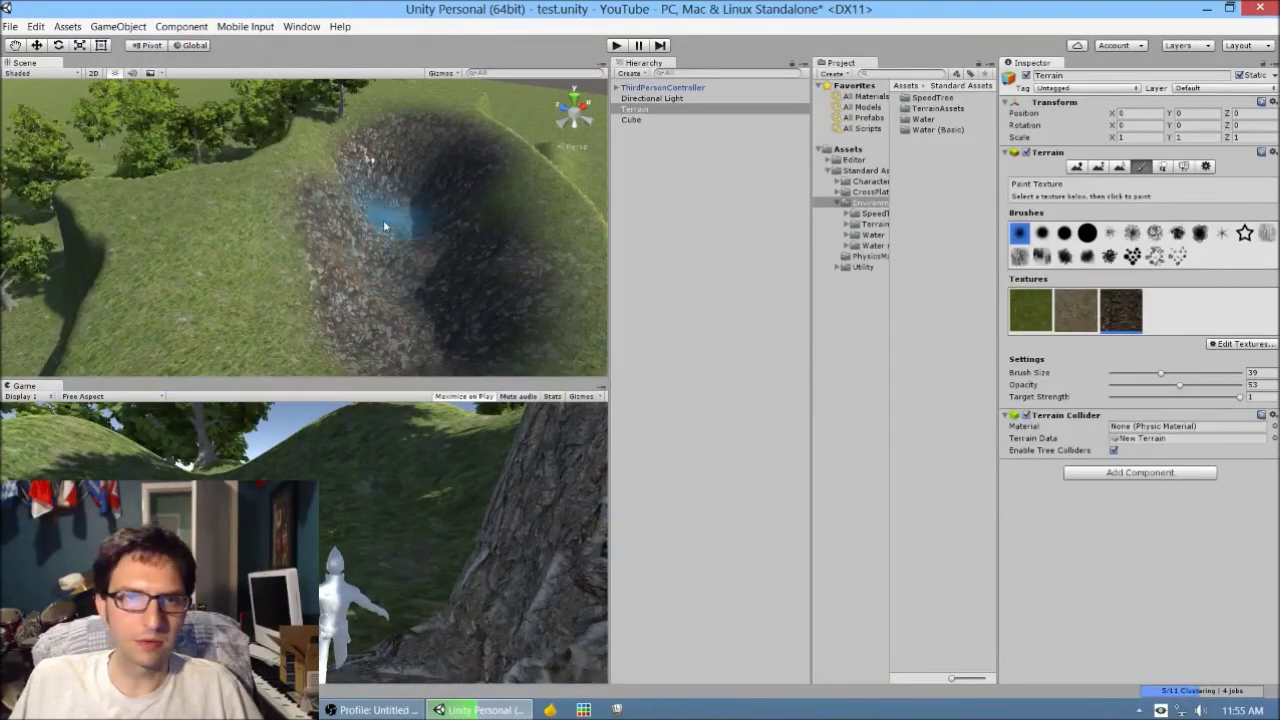
pyautogui.scroll(-3, 394, 240)
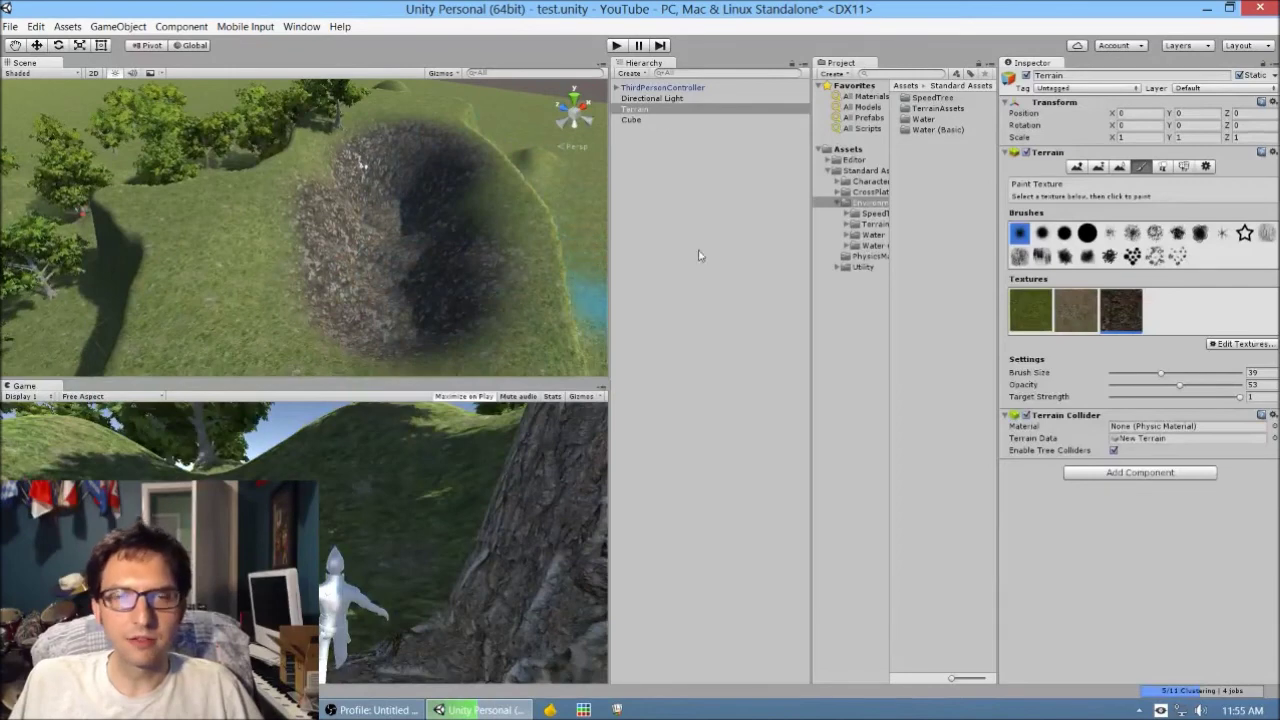
# Place the WaterProDaytime prefab from the Water folder's Prefabs into the mud-textured hollow
pyautogui.click(923, 120)
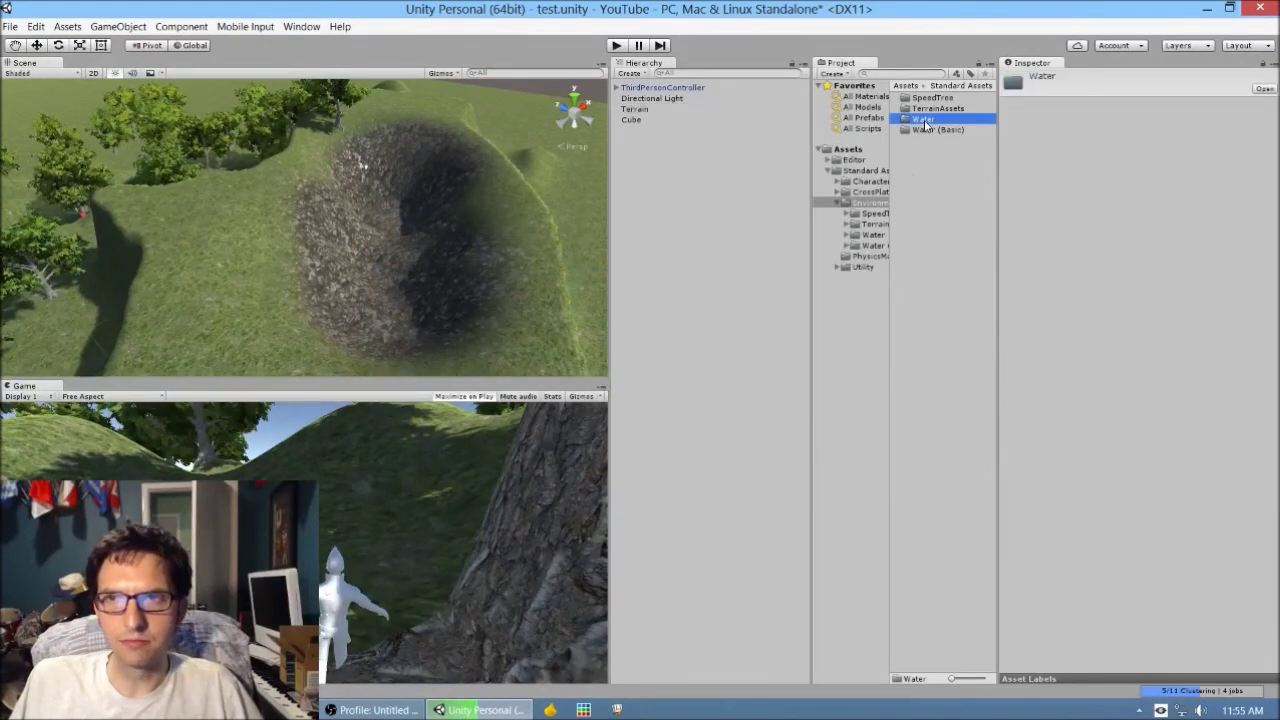
pyautogui.doubleClick(925, 123)
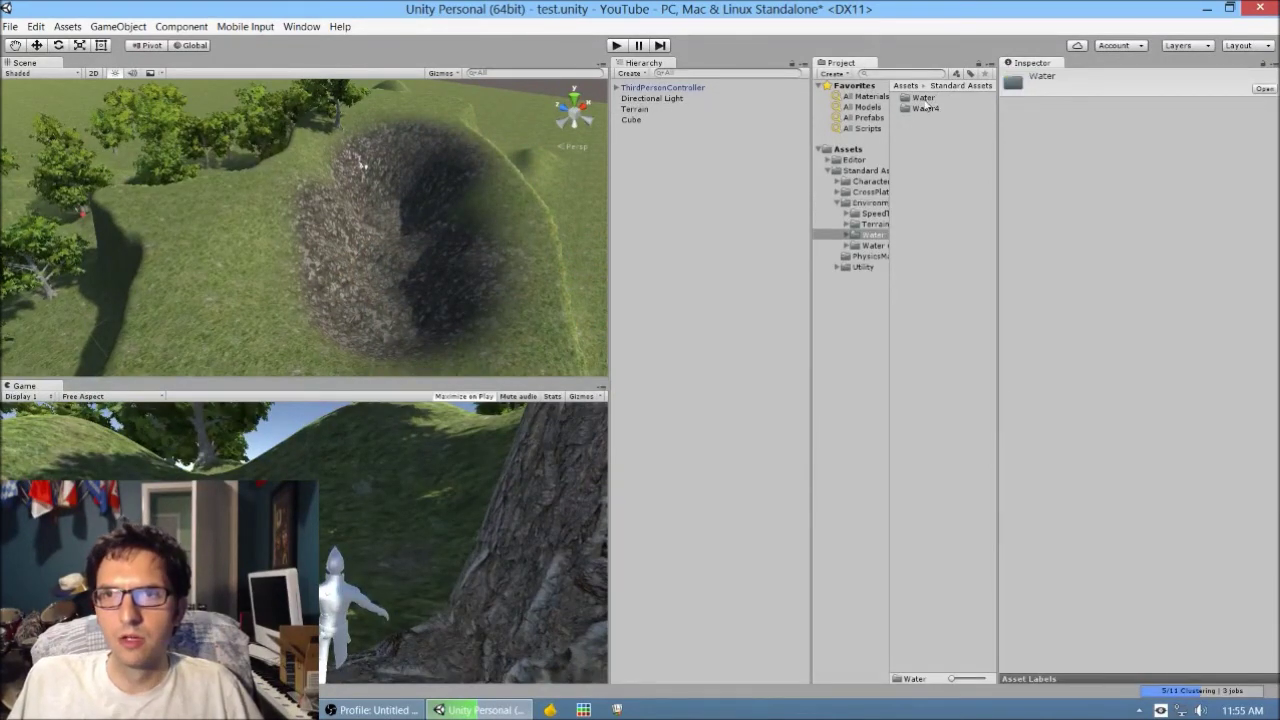
pyautogui.doubleClick(924, 100)
pyautogui.doubleClick(936, 121)
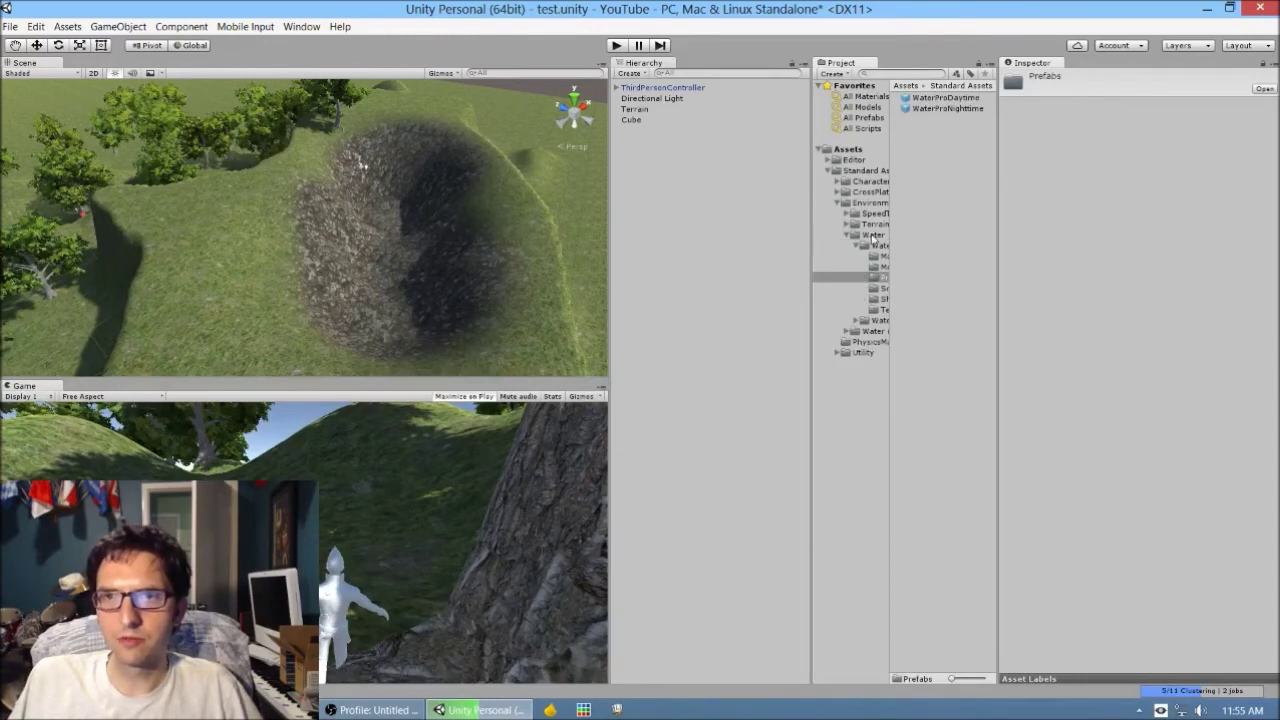
pyautogui.click(942, 99)
pyautogui.moveTo(921, 101); pyautogui.dragTo(404, 250)
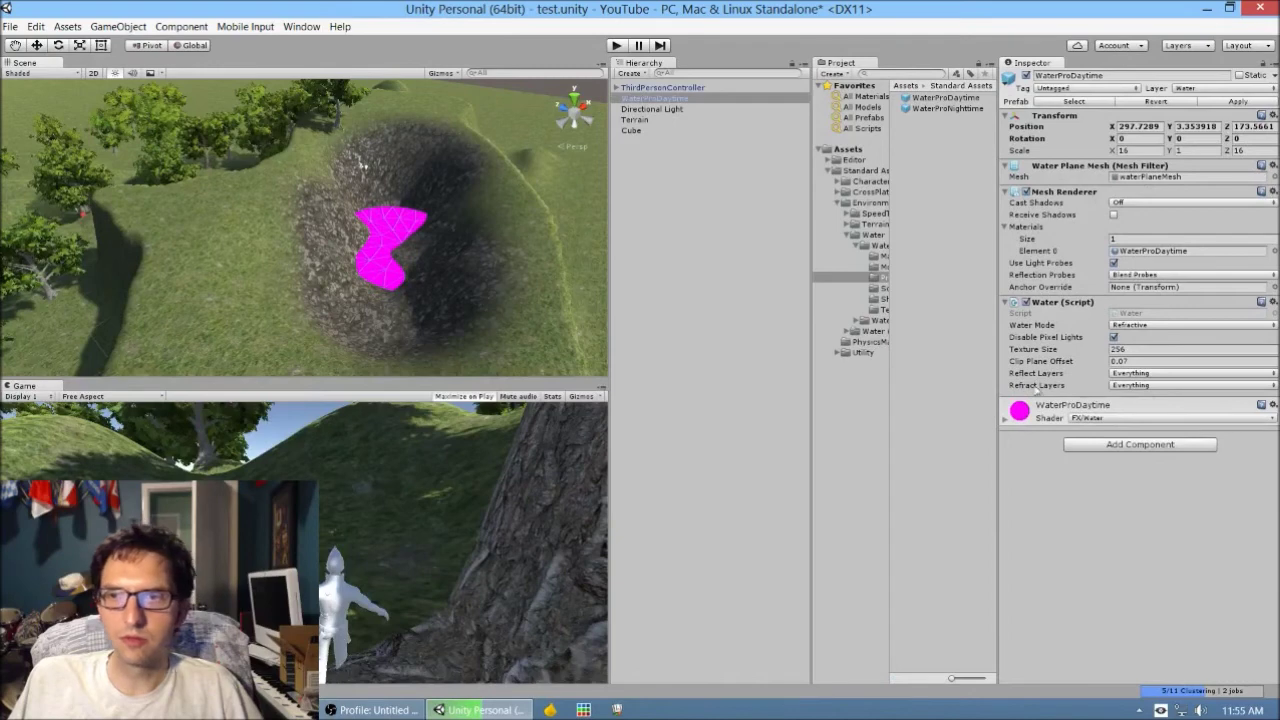
# Locate the water plane's WaterProDaytime material and try the Standard shader on it
pyautogui.click(1088, 402)
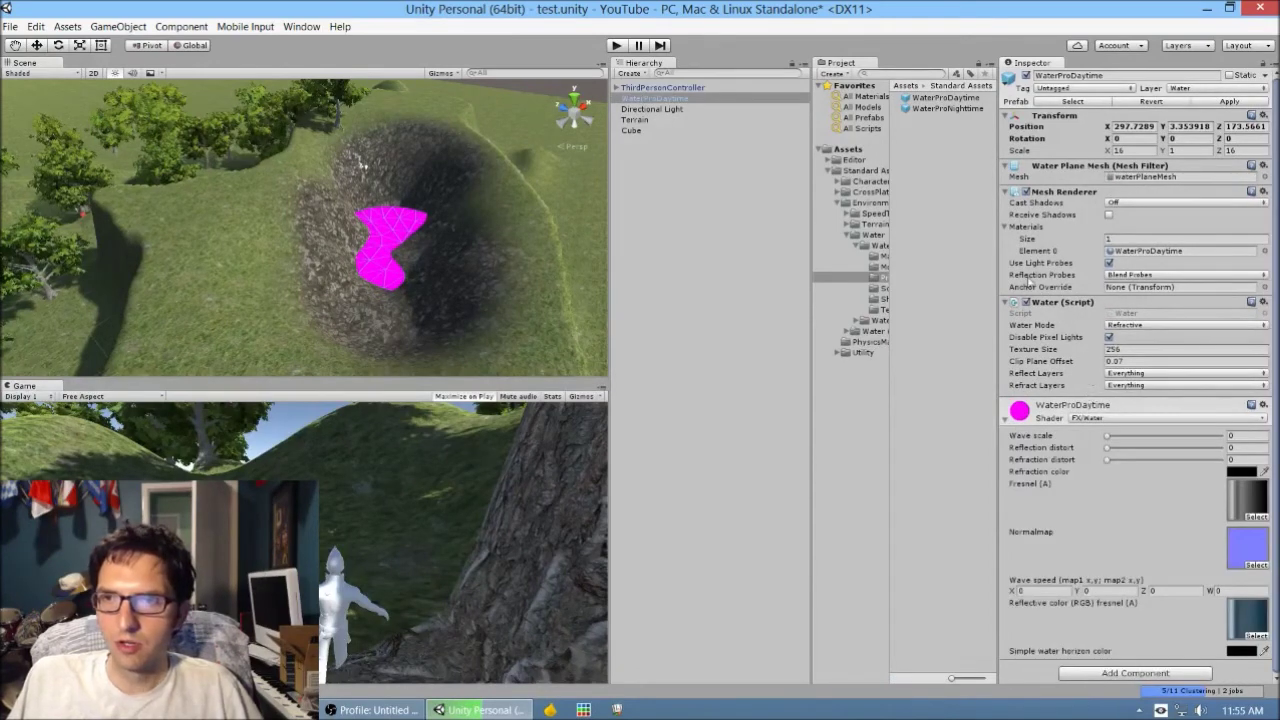
pyautogui.click(1168, 253)
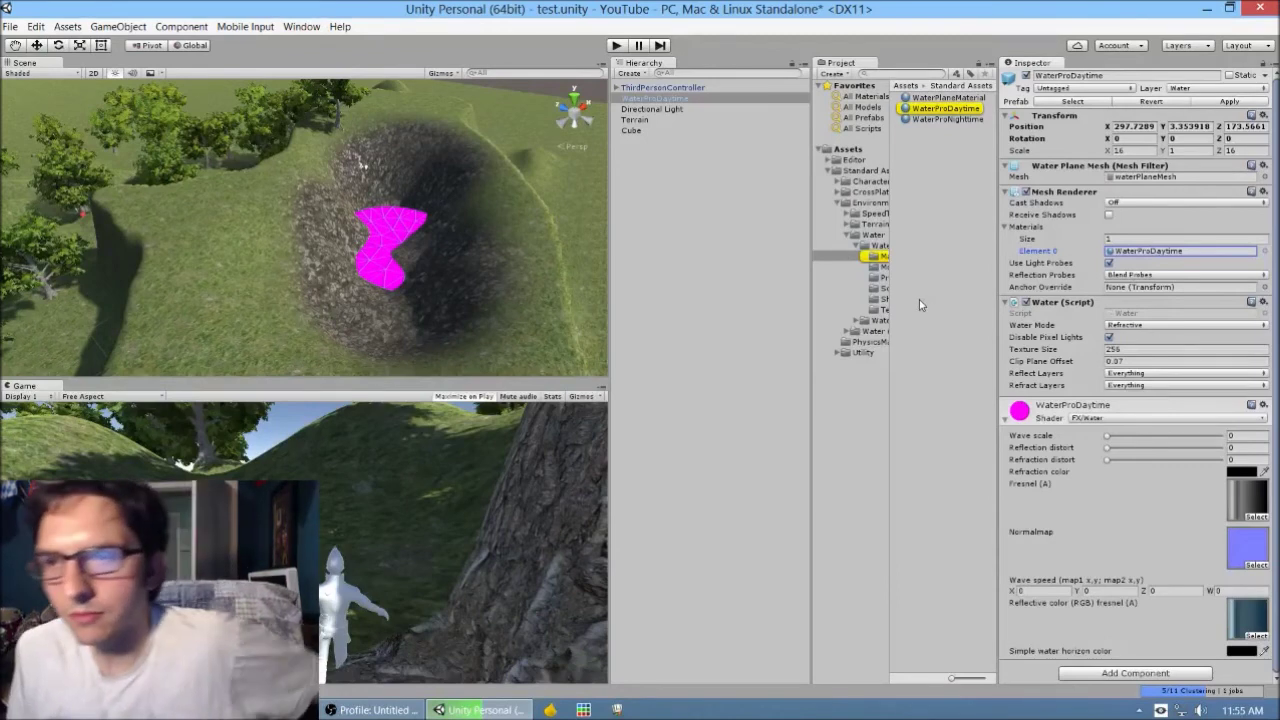
pyautogui.click(1122, 422)
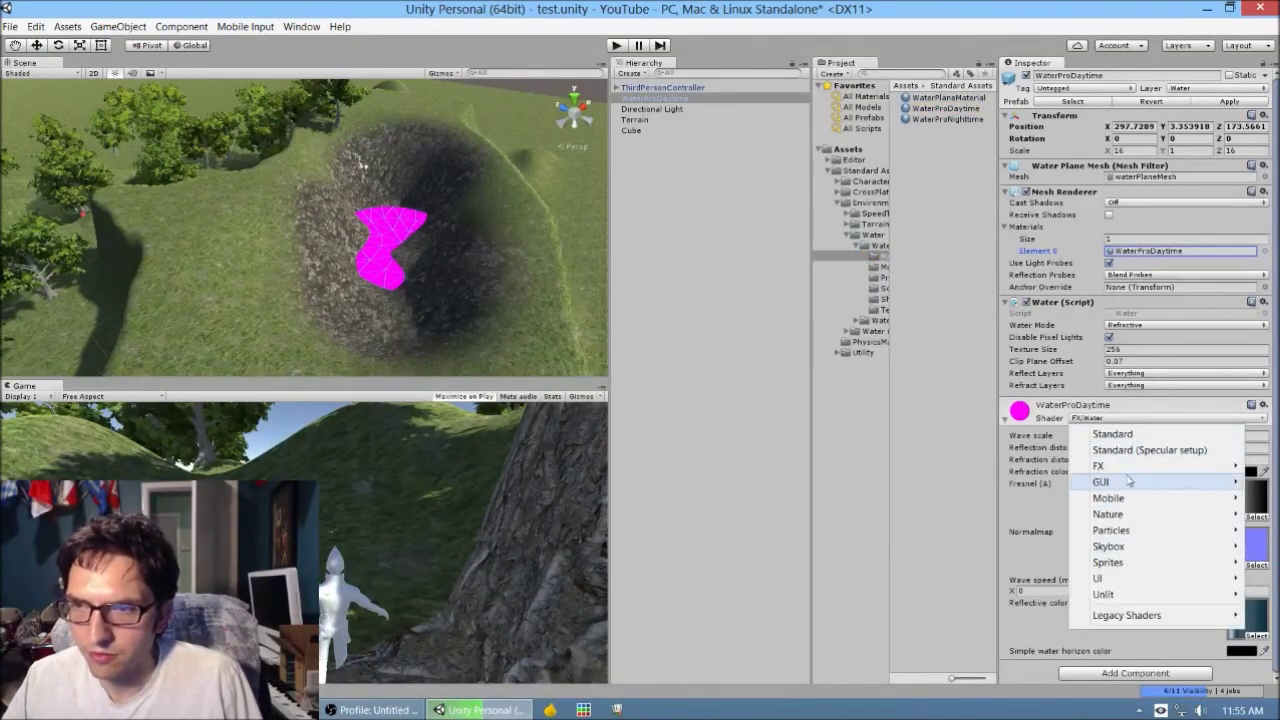
pyautogui.moveTo(1120, 466)
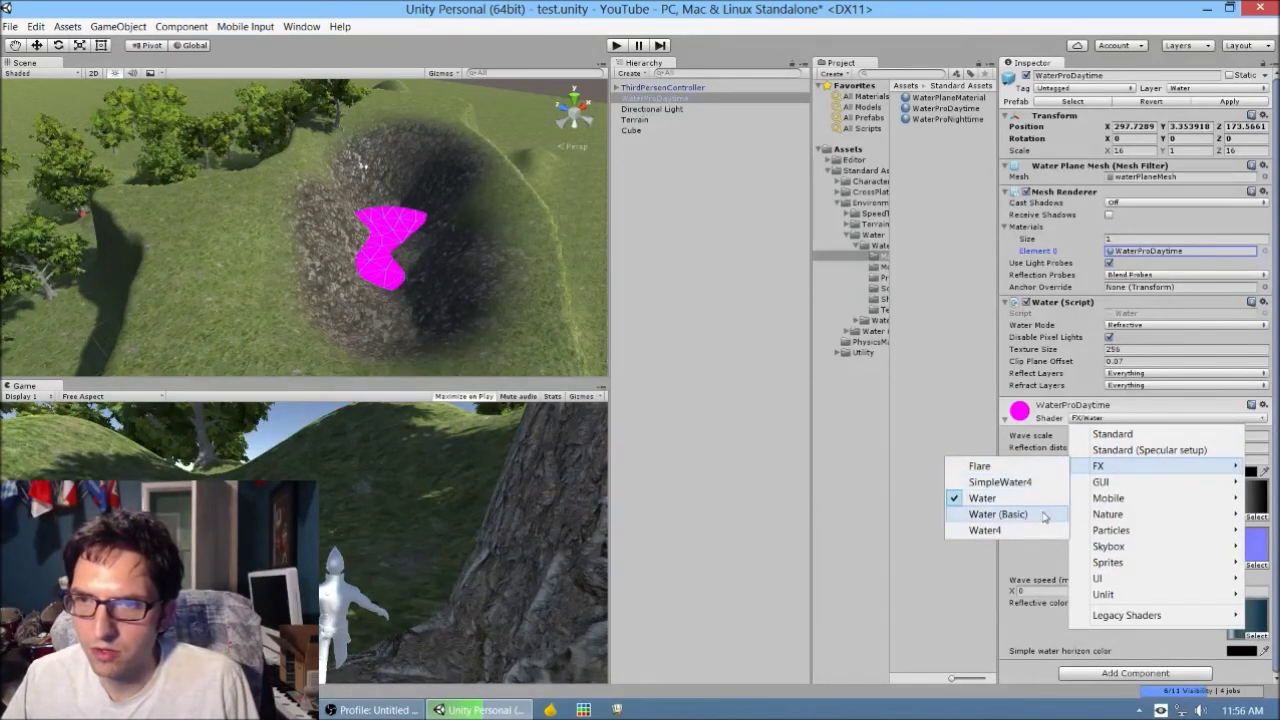
pyautogui.click(1135, 432)
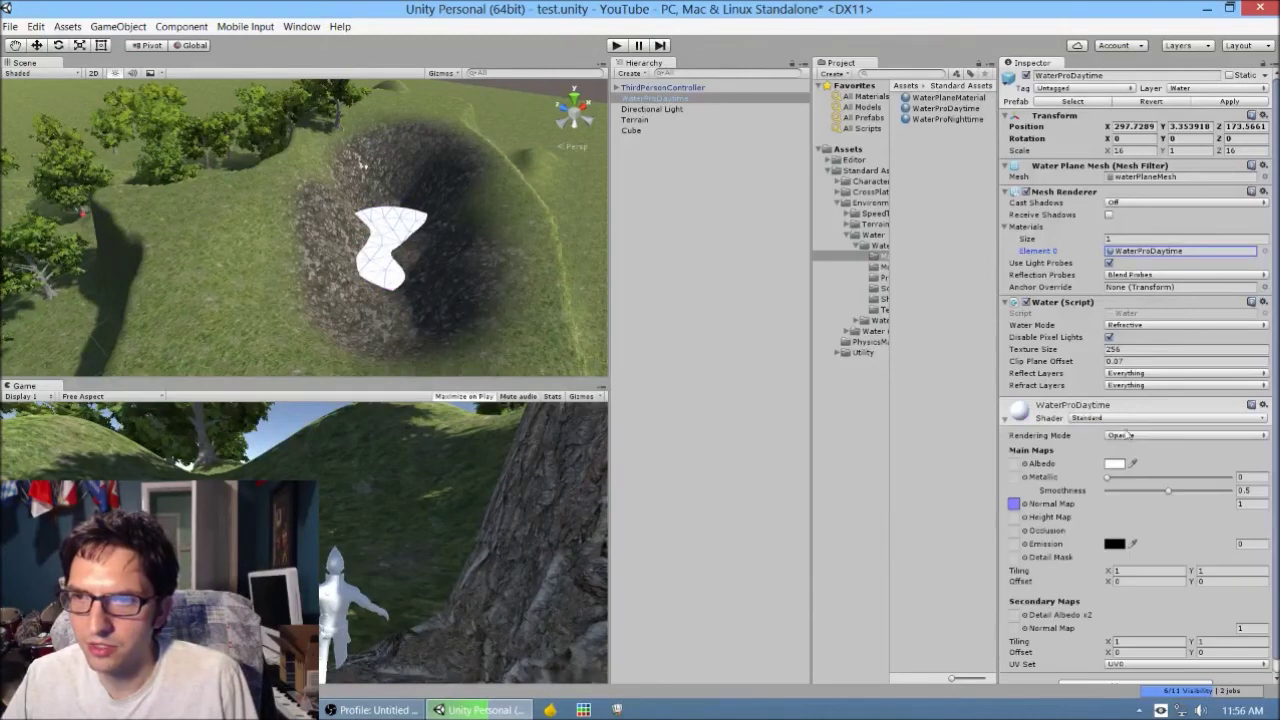
# Switch the WaterProDaytime material's shader back to FX/Water
pyautogui.click(1128, 438)
pyautogui.click(1124, 420)
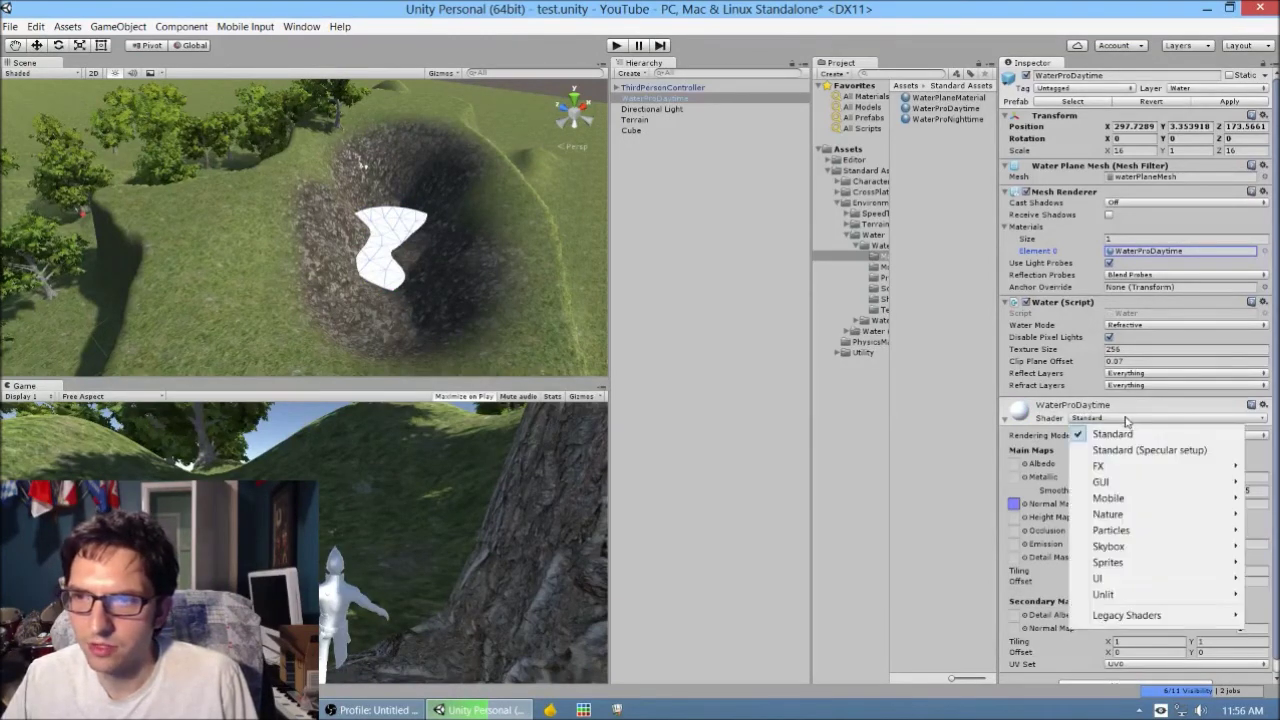
pyautogui.moveTo(1112, 466)
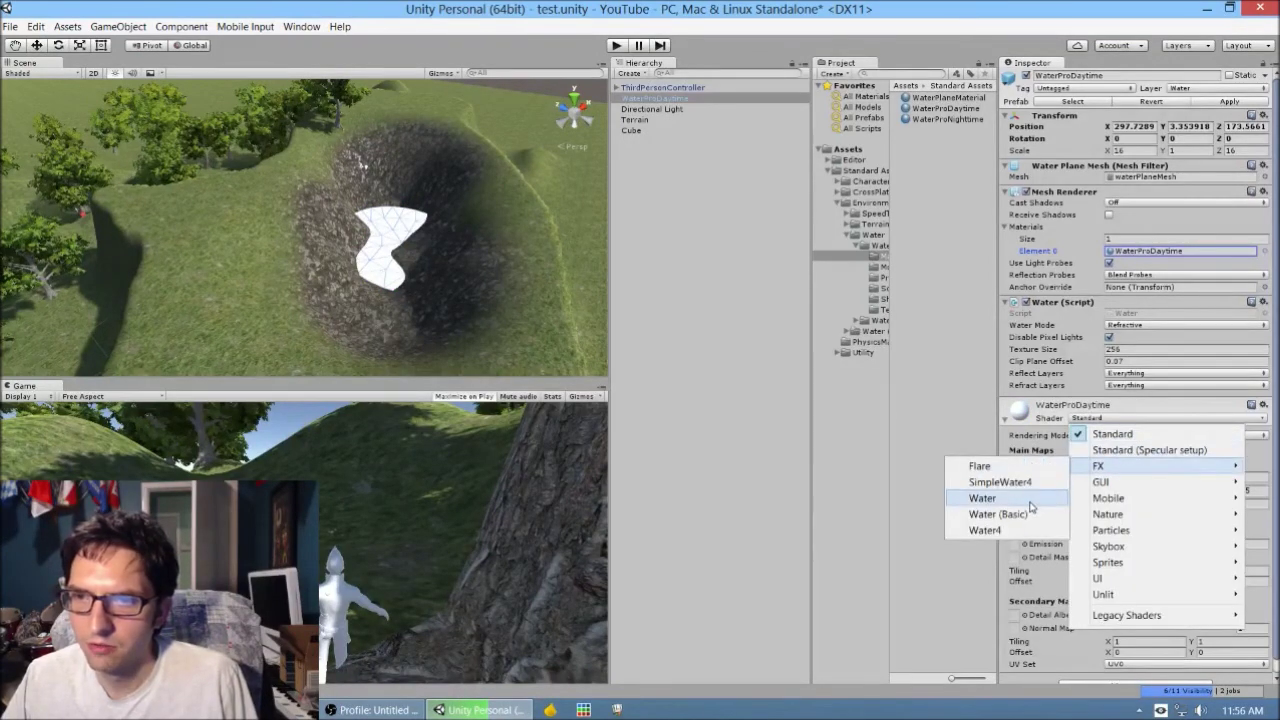
pyautogui.click(1000, 512)
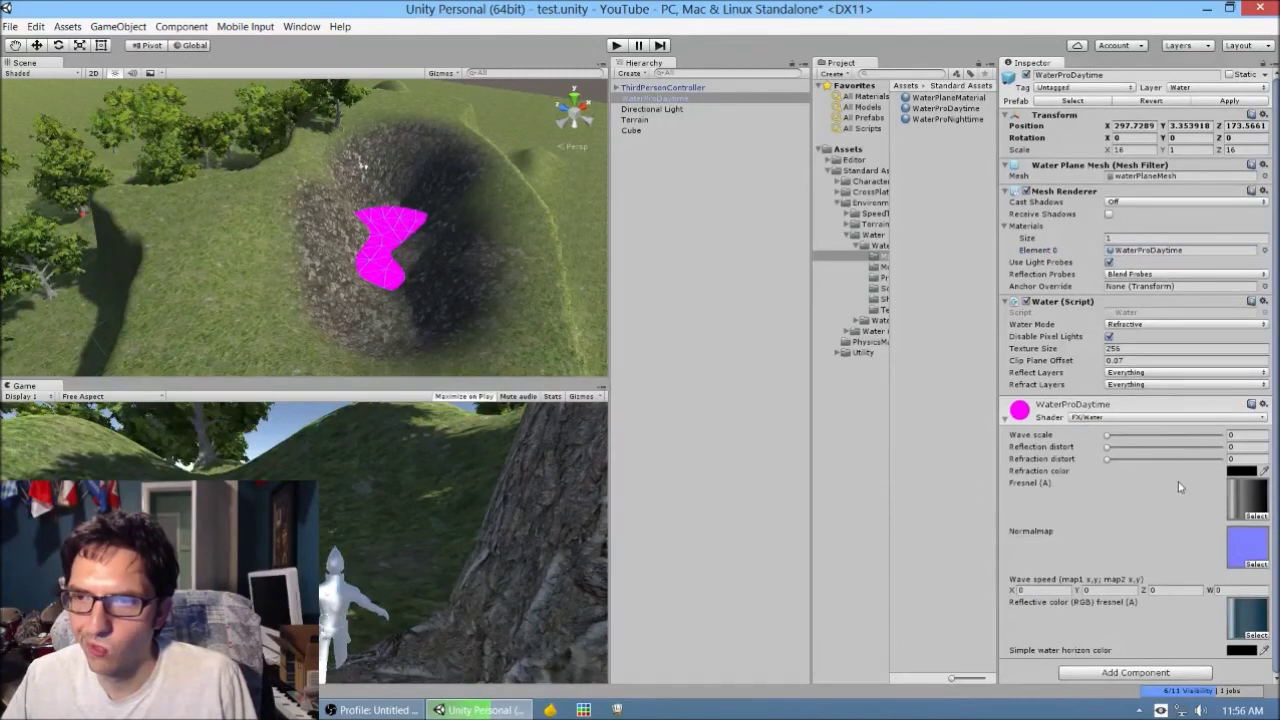
# Check the WaterProDaytime material asset, then try the water plane's Water Mode as Simple and set it to Reflective
pyautogui.click(947, 108)
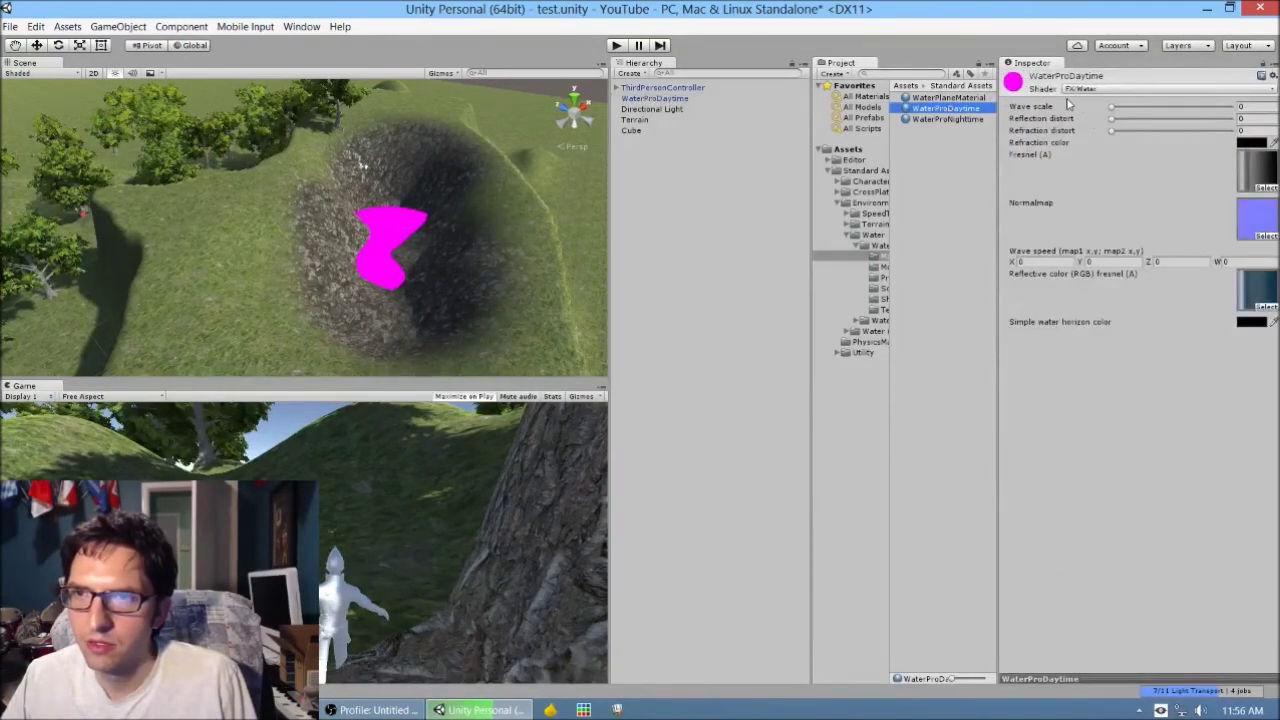
pyautogui.click(408, 211)
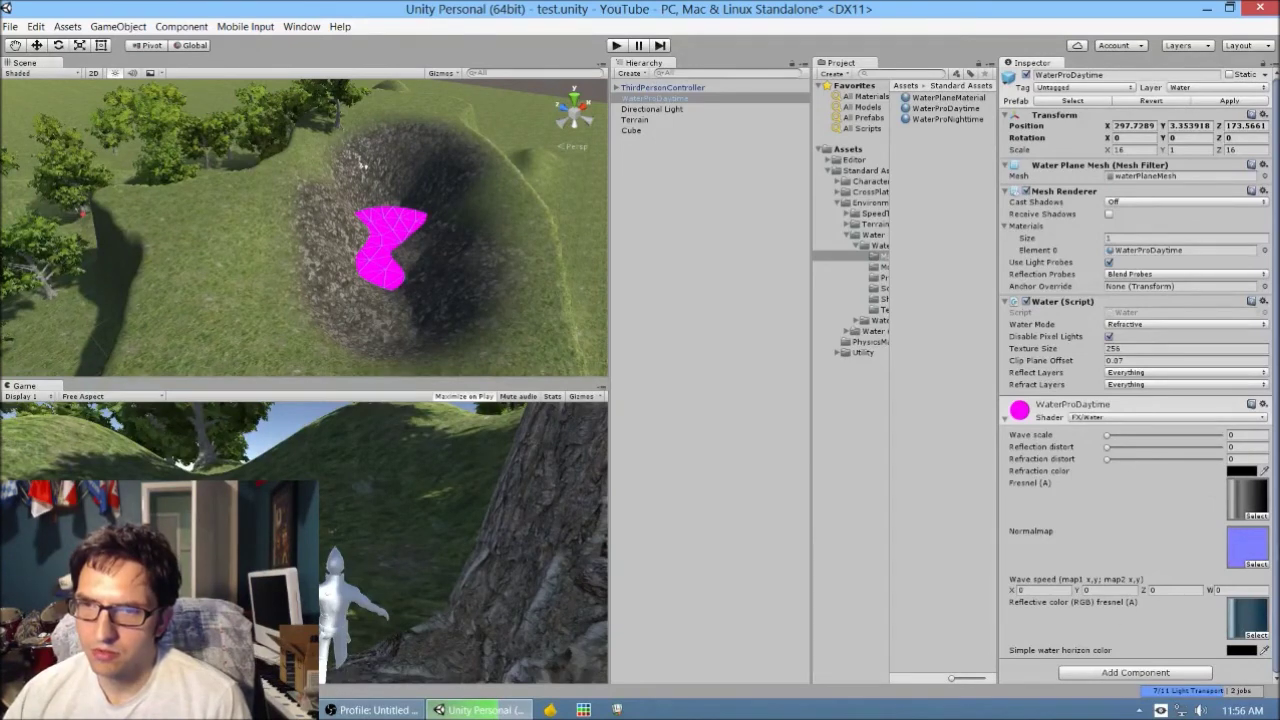
pyautogui.click(1135, 328)
pyautogui.click(1149, 344)
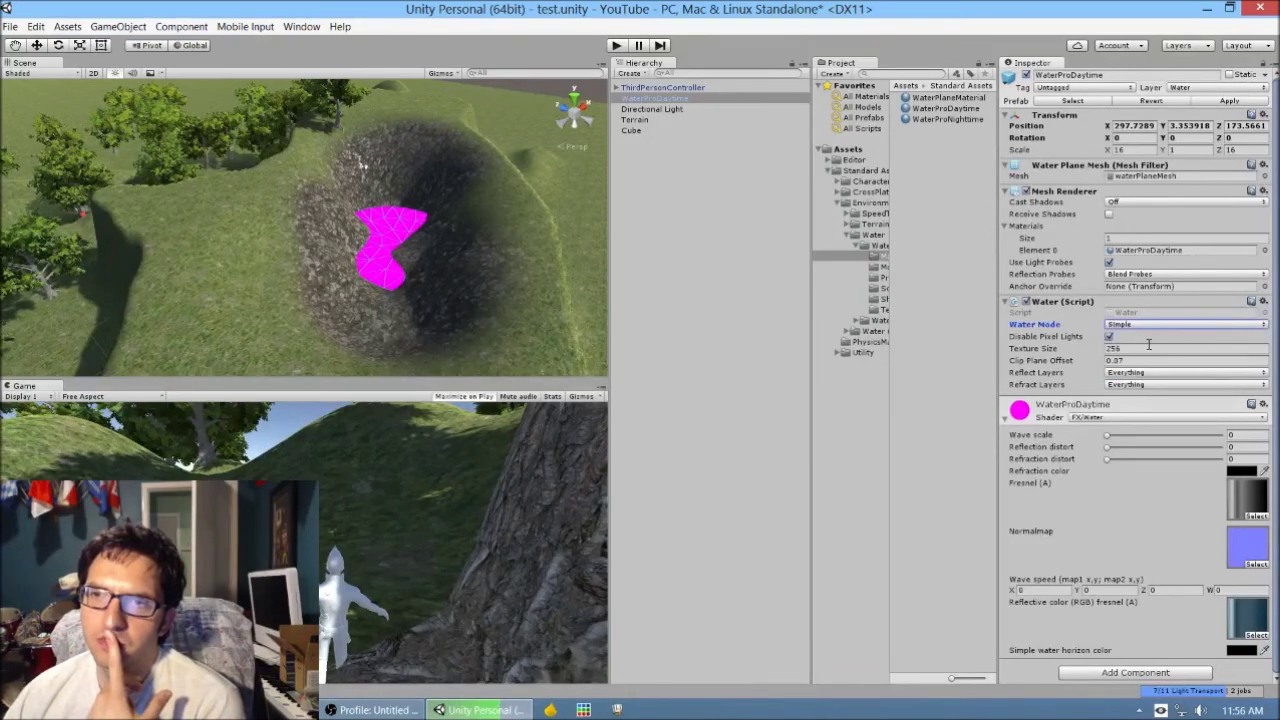
pyautogui.click(1150, 328)
pyautogui.click(1155, 357)
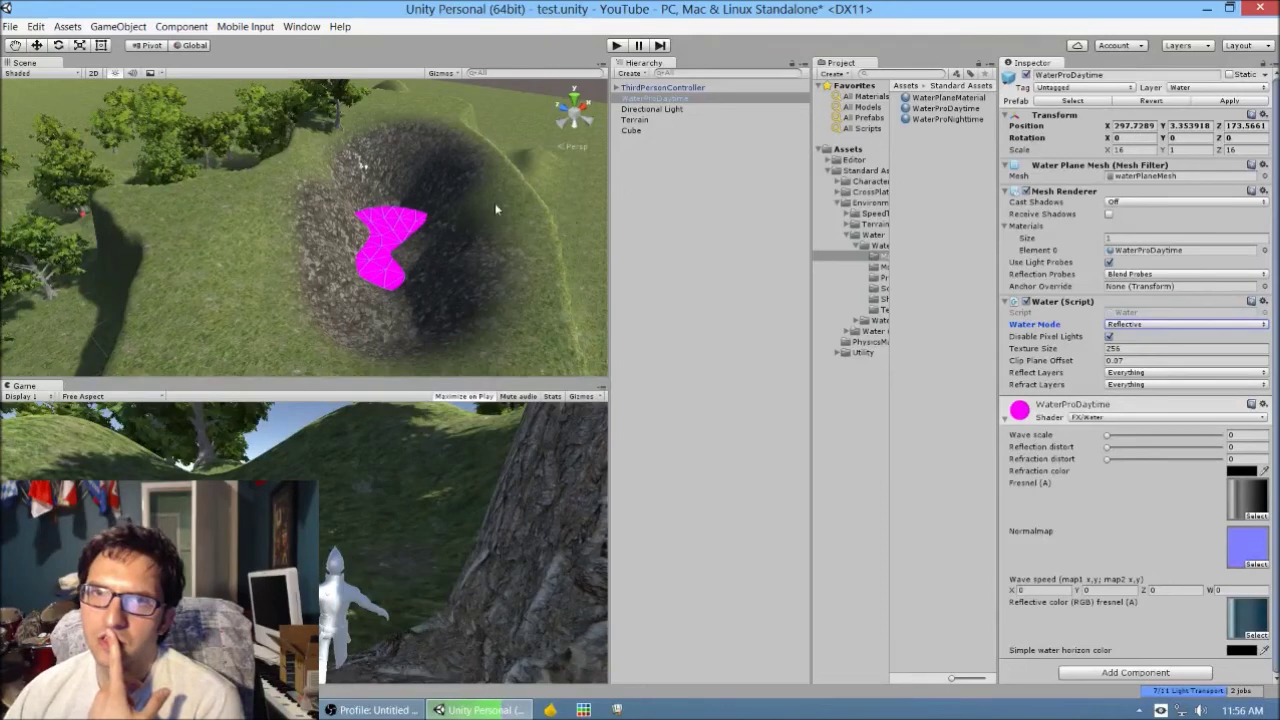
# Move and scale the water plane to fill the hollow, at about X 288.2, Y 14.6, Z 179.6 with scale about X 38.5, Z 25.2
pyautogui.click(37, 45)
pyautogui.moveTo(413, 198); pyautogui.dragTo(419, 172)
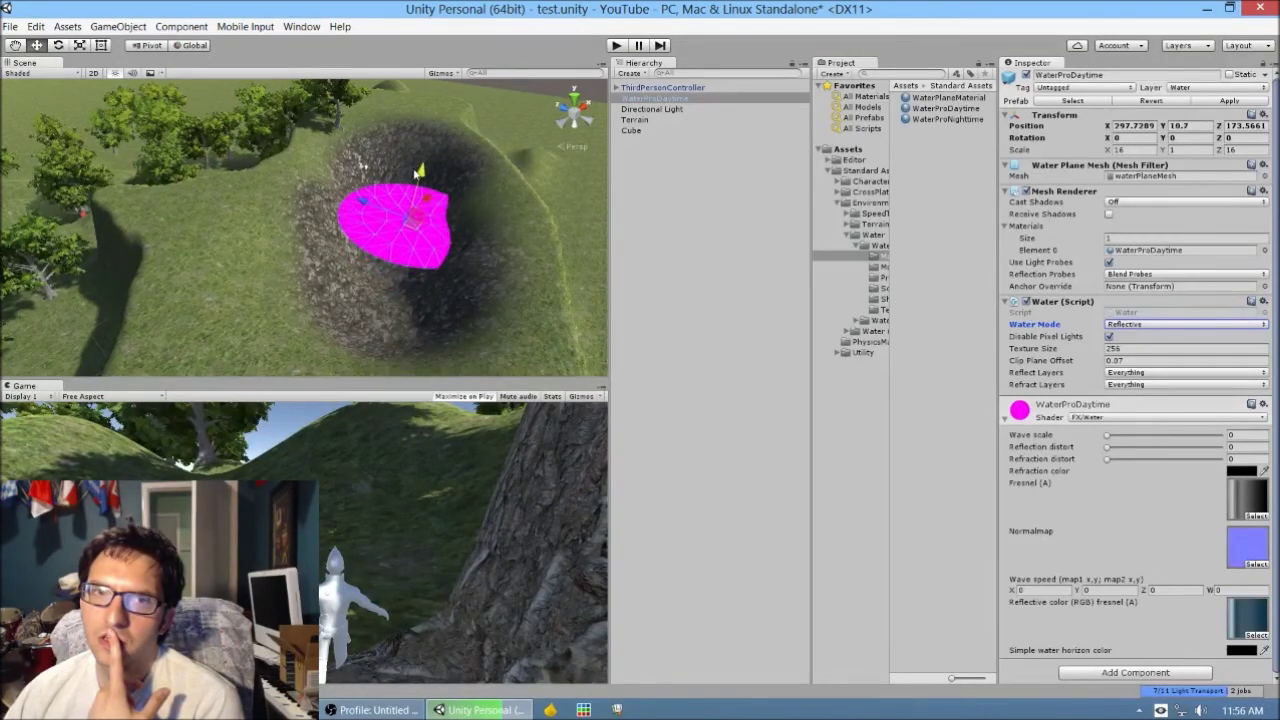
pyautogui.moveTo(371, 209); pyautogui.dragTo(346, 204)
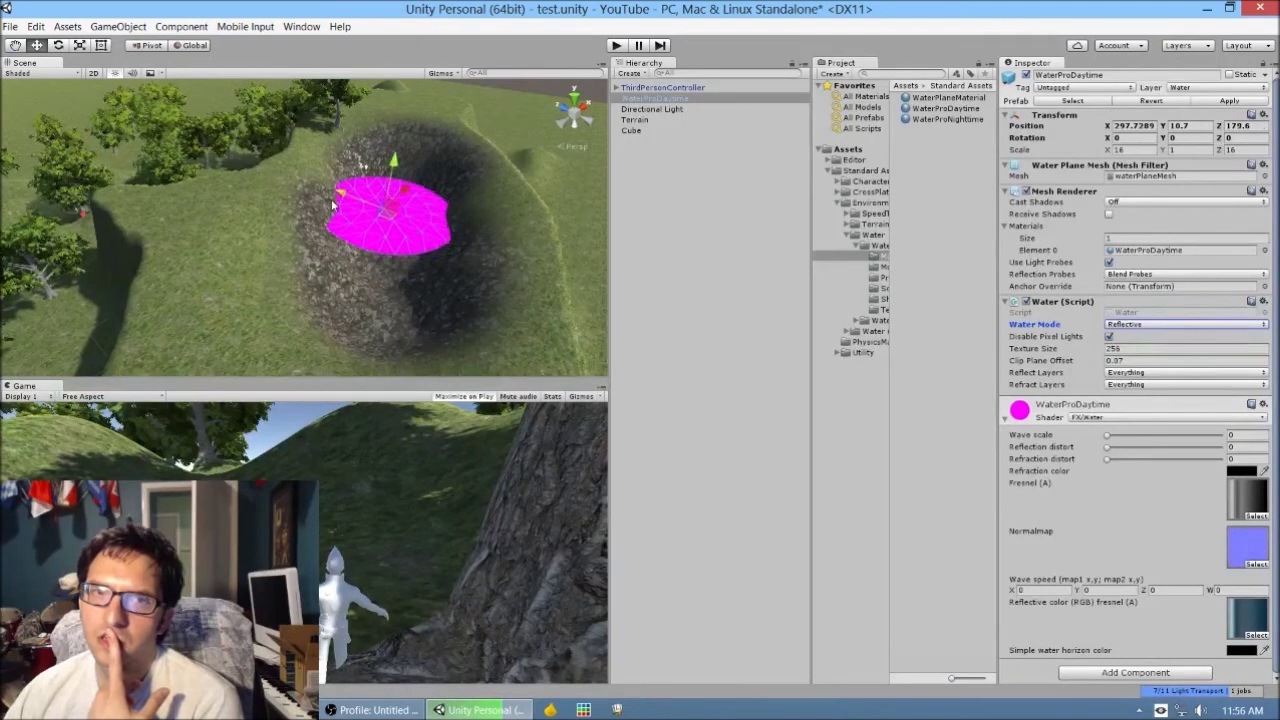
pyautogui.press('r')
pyautogui.moveTo(414, 198); pyautogui.dragTo(428, 137)
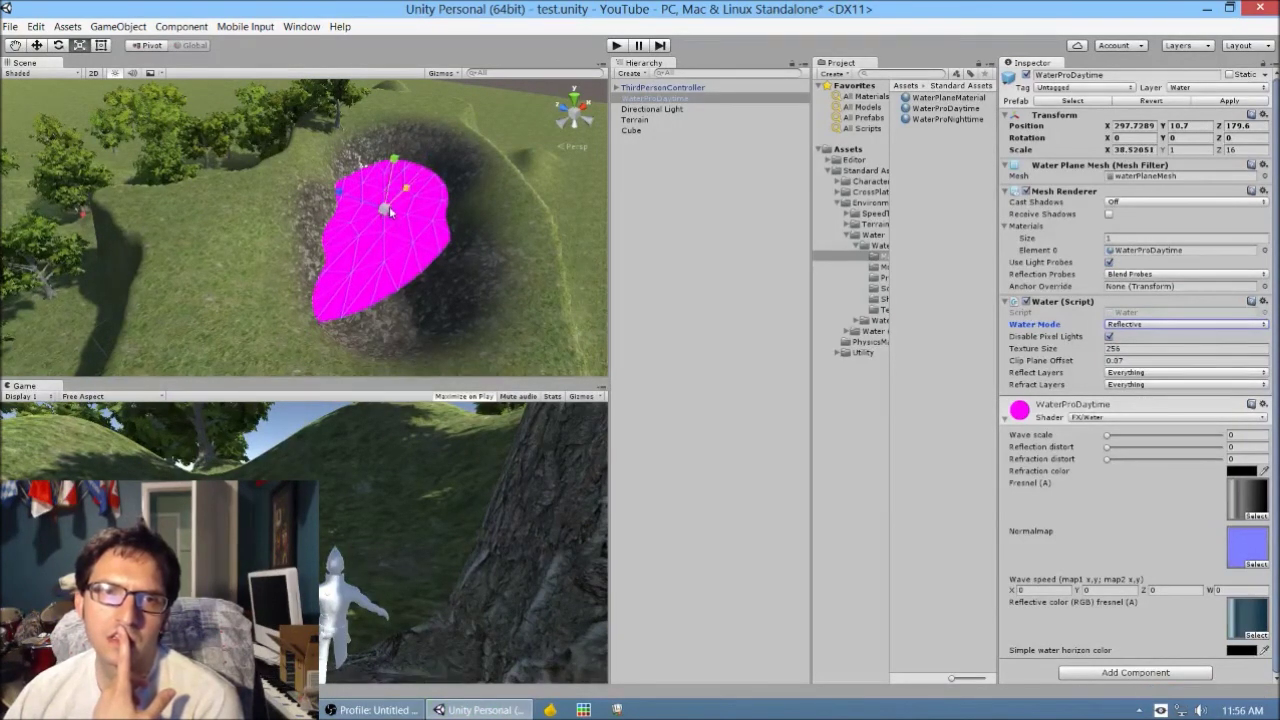
pyautogui.moveTo(348, 205); pyautogui.dragTo(344, 84)
pyautogui.press('w')
pyautogui.moveTo(418, 189); pyautogui.dragTo(400, 228)
pyautogui.moveTo(370, 185)
pyautogui.mouseDown()
pyautogui.moveTo(374, 158)
pyautogui.moveTo(377, 170)
pyautogui.mouseUp()
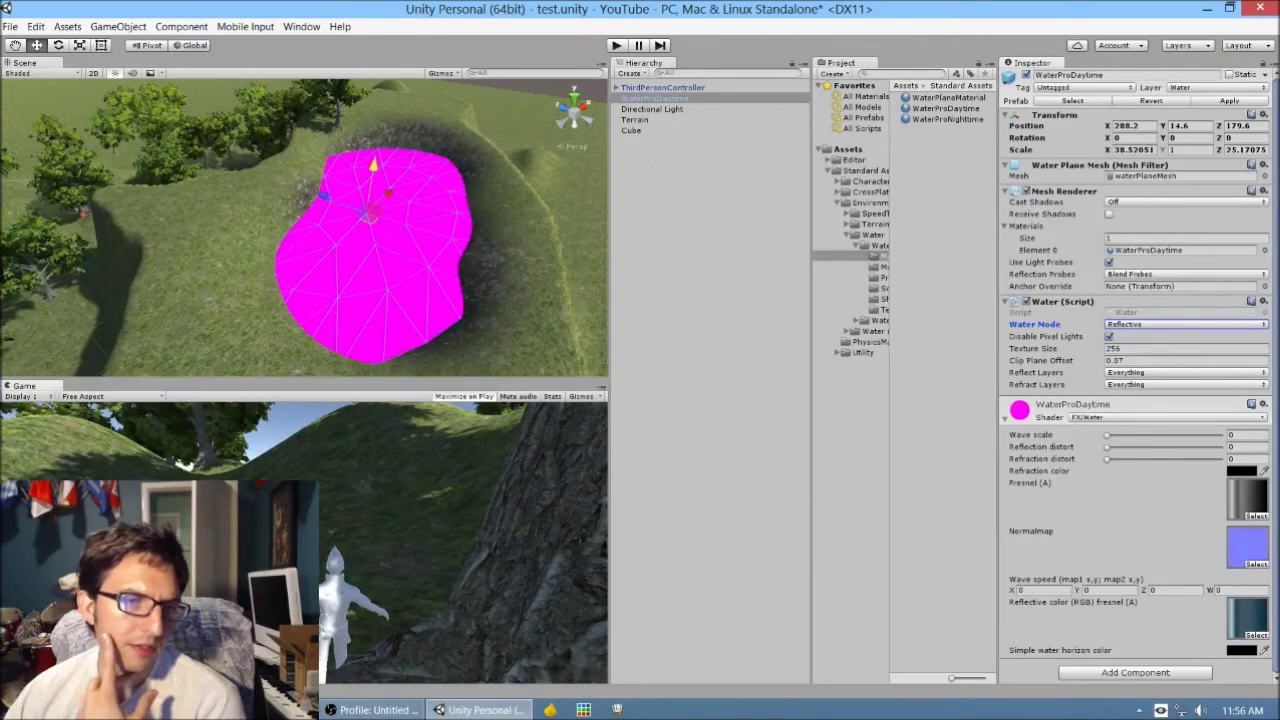
# Examine the console errors about the water material's properties alongside the WaterProDaytime material asset
pyautogui.click(160, 691)
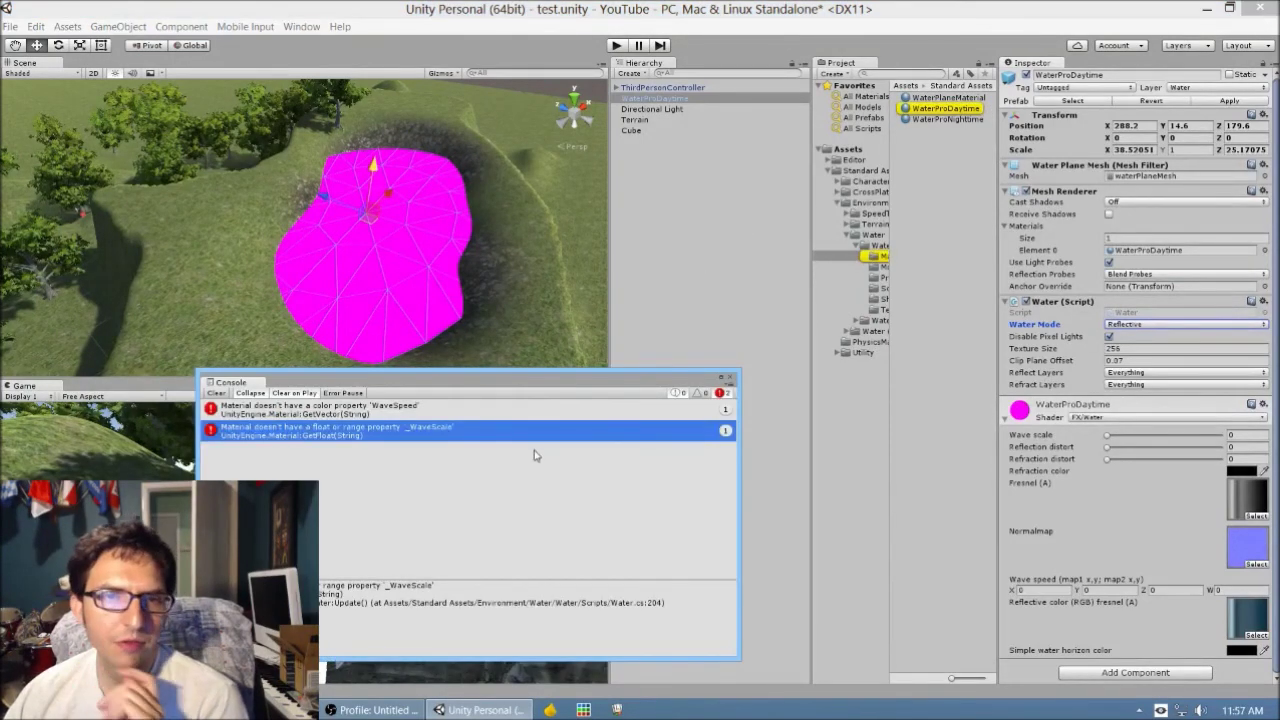
pyautogui.click(730, 378)
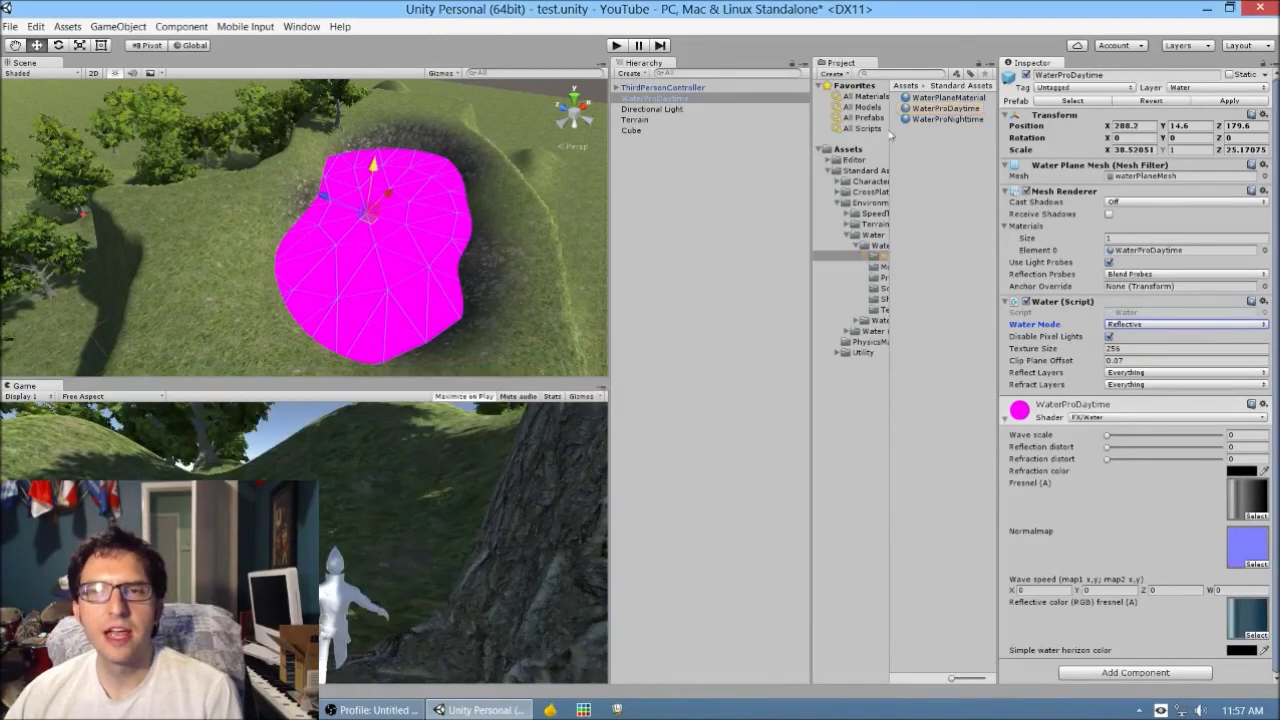
pyautogui.click(946, 108)
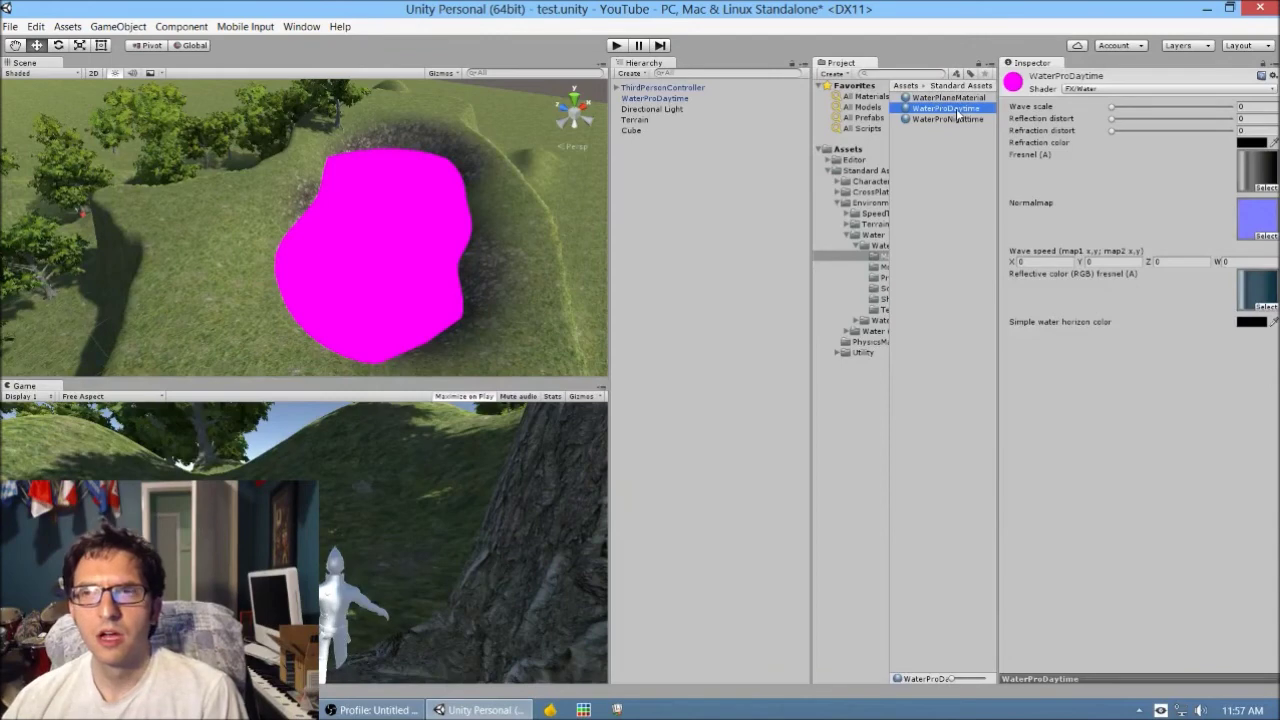
pyautogui.hotkey('ctrl', 'shift', 'c')
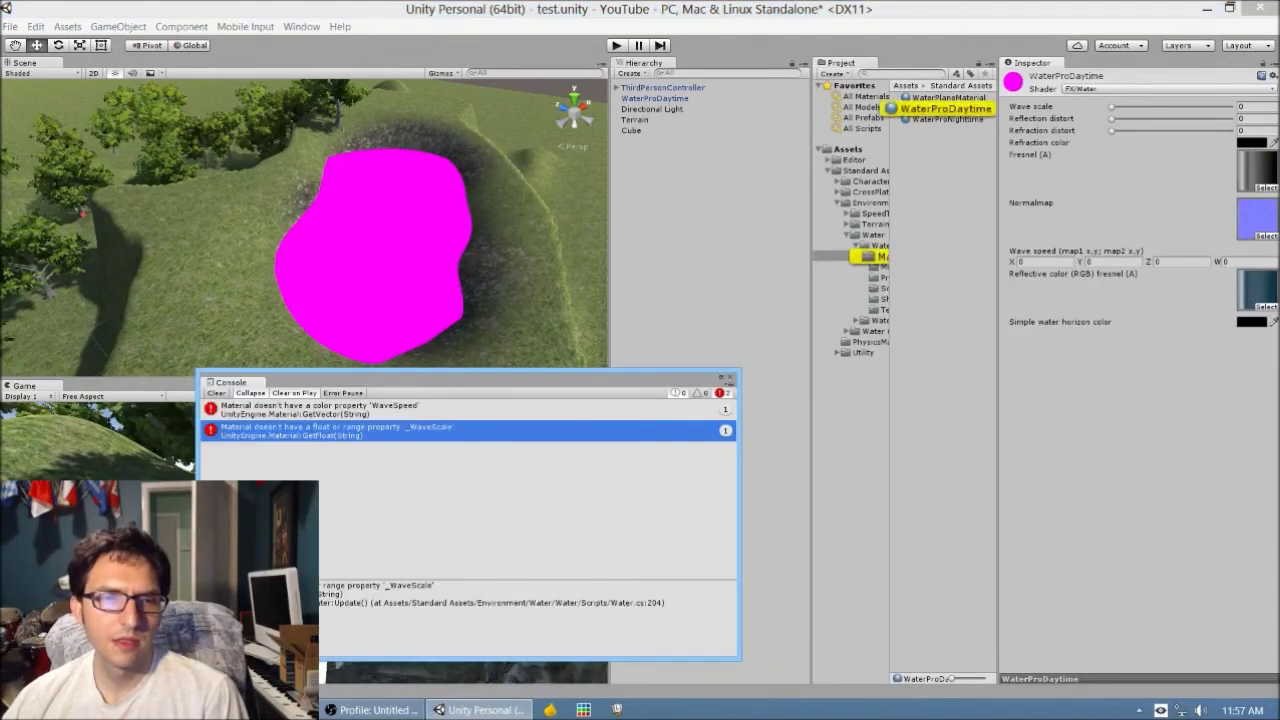
pyautogui.click(349, 417)
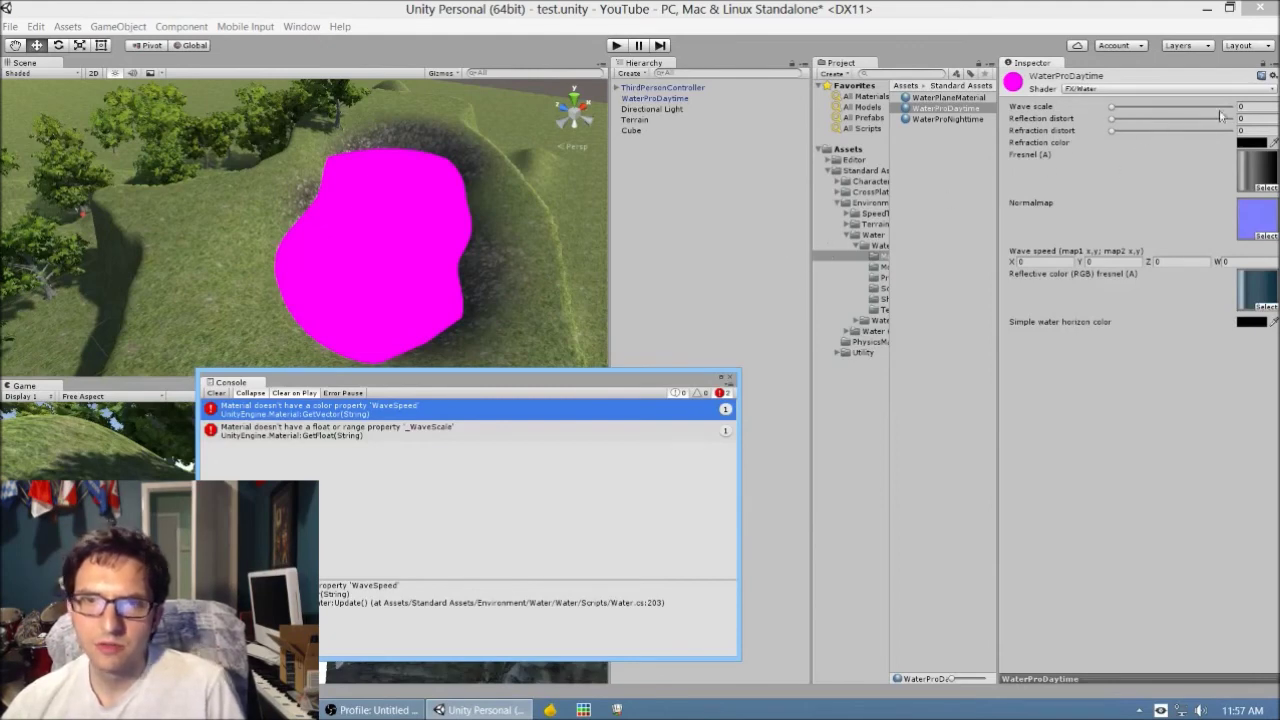
# Open the WaterProDaytime material's shader code for editing in Visual Studio
pyautogui.click(1272, 77)
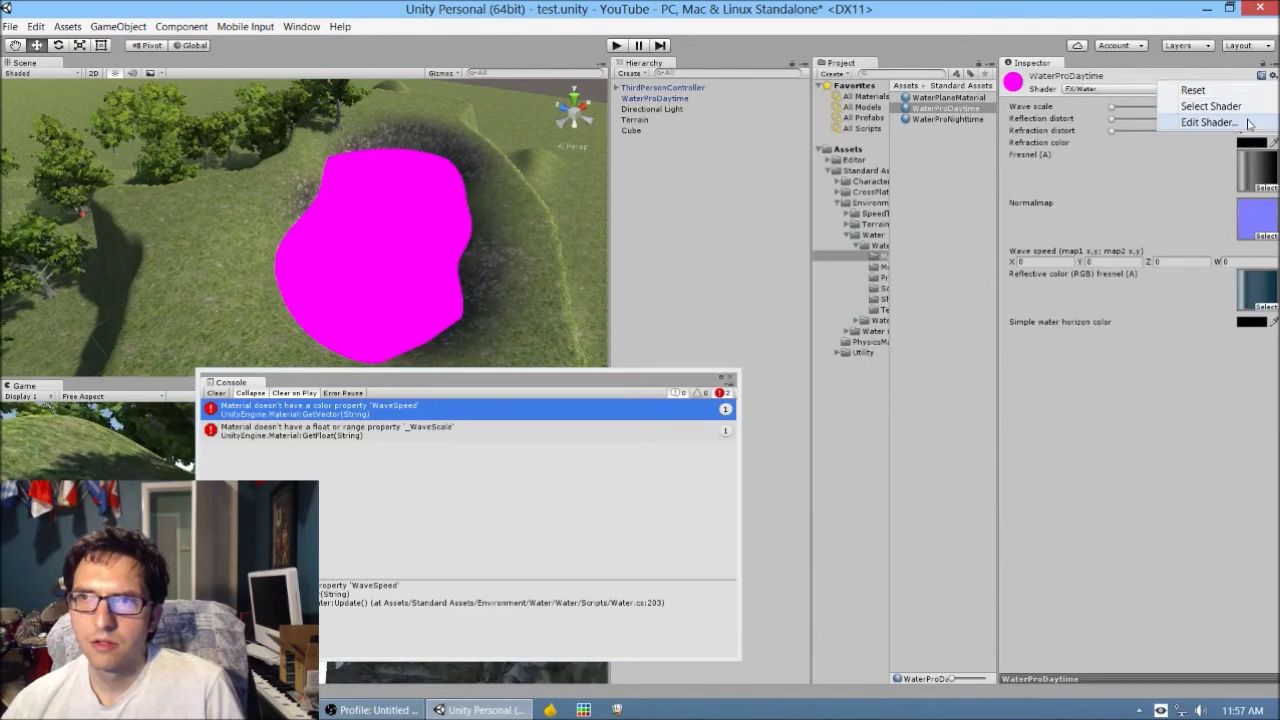
pyautogui.click(1210, 122)
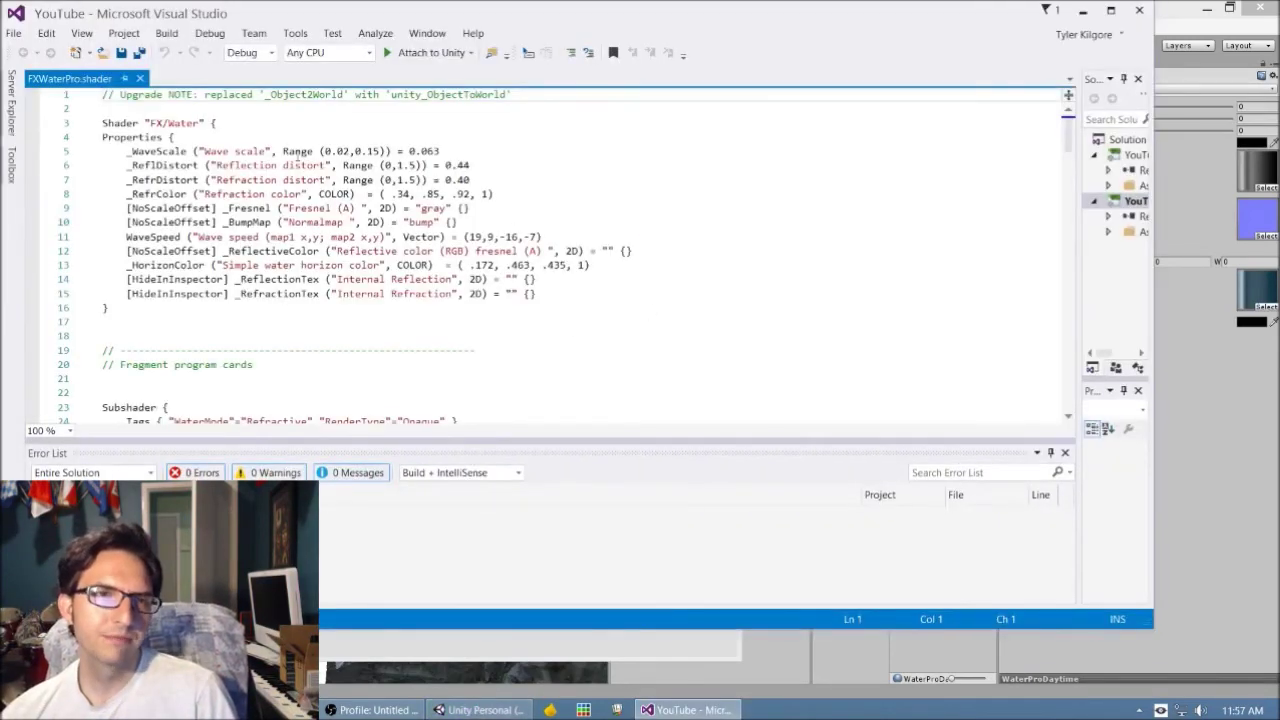
# Examine the upgrade note in FXWaterPro.shader, comparing the names _Object2World and unity_ObjectToWorld
pyautogui.doubleClick(209, 95)
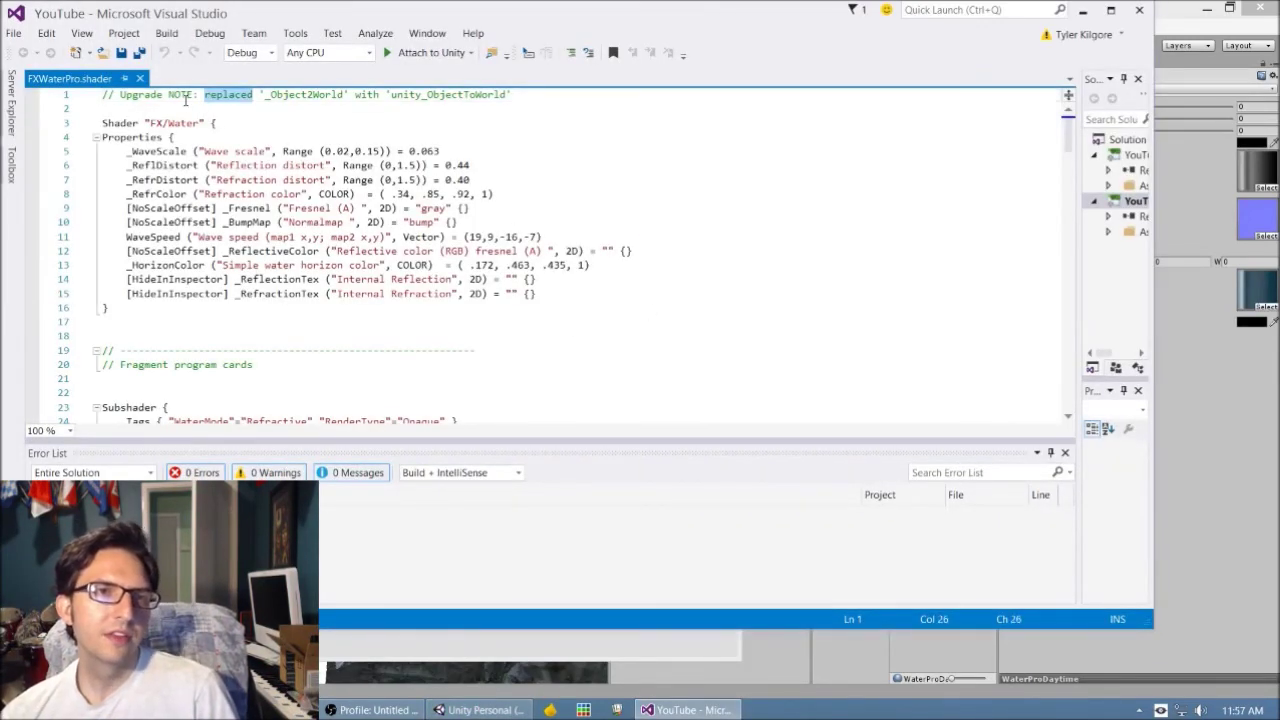
pyautogui.doubleClick(292, 95)
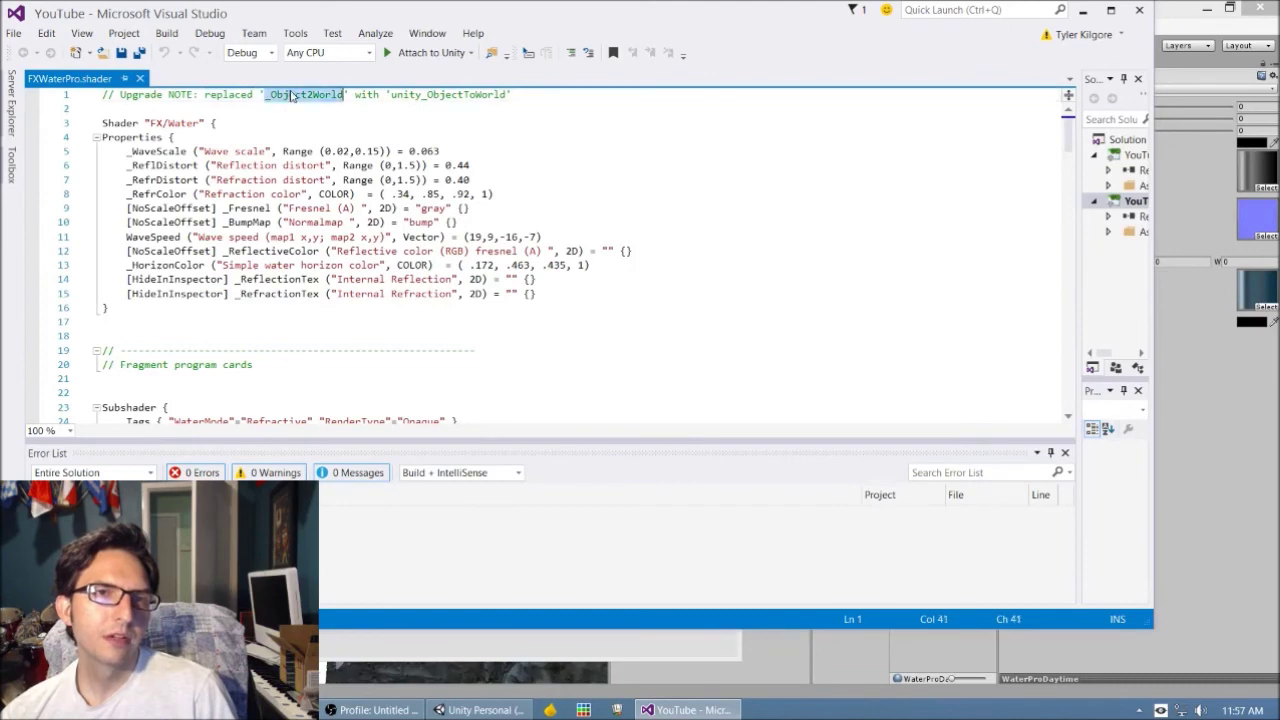
pyautogui.doubleClick(418, 96)
pyautogui.doubleClick(299, 96)
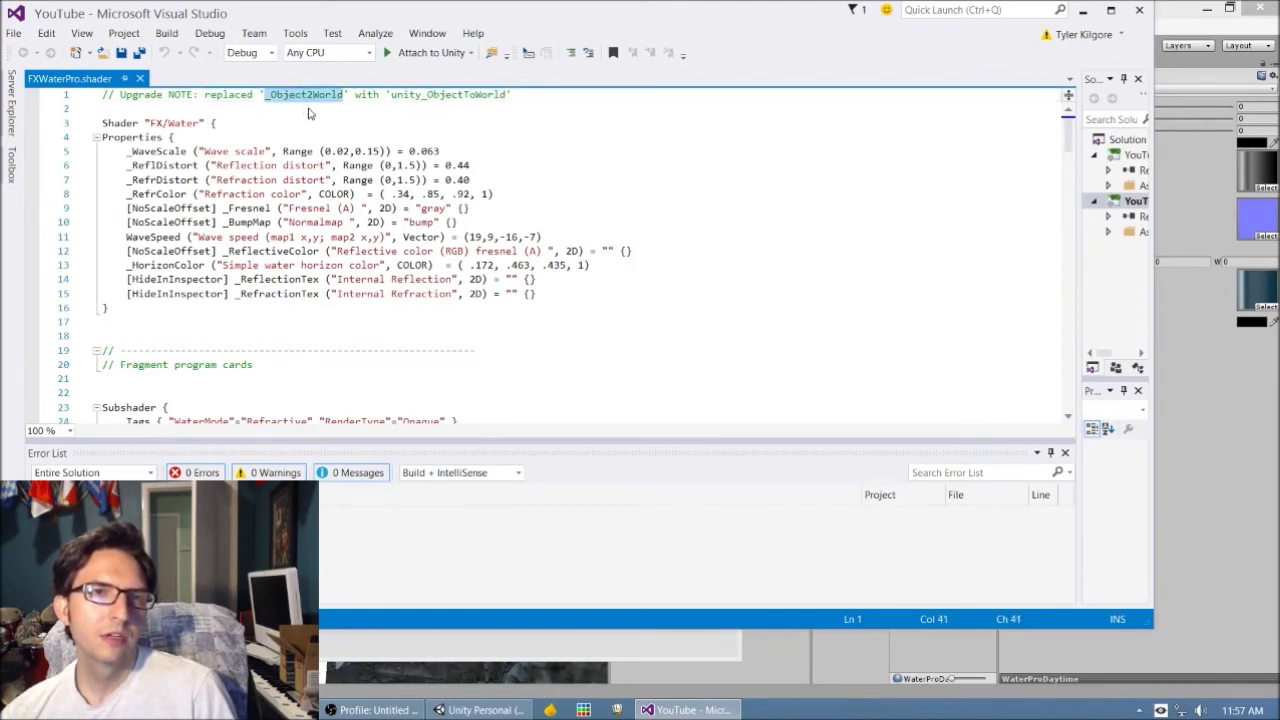
pyautogui.rightClick(300, 99)
pyautogui.press('Escape')
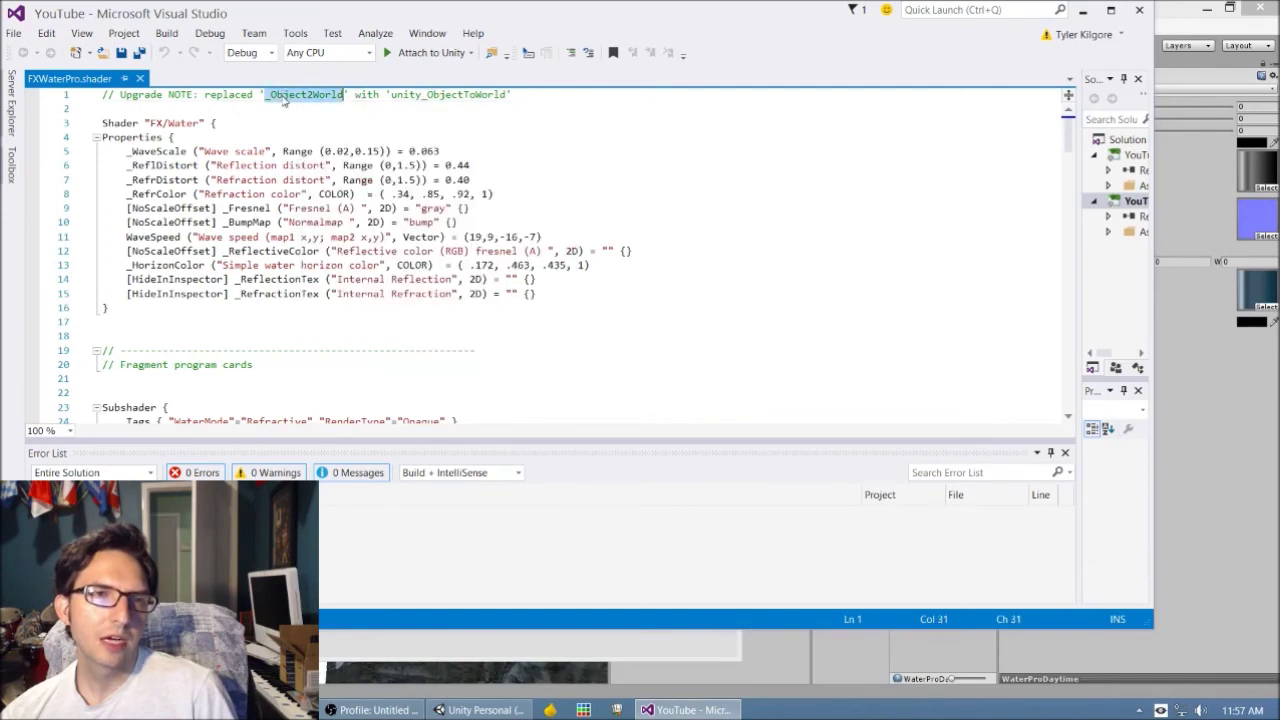
pyautogui.rightClick(283, 98)
pyautogui.click(345, 323)
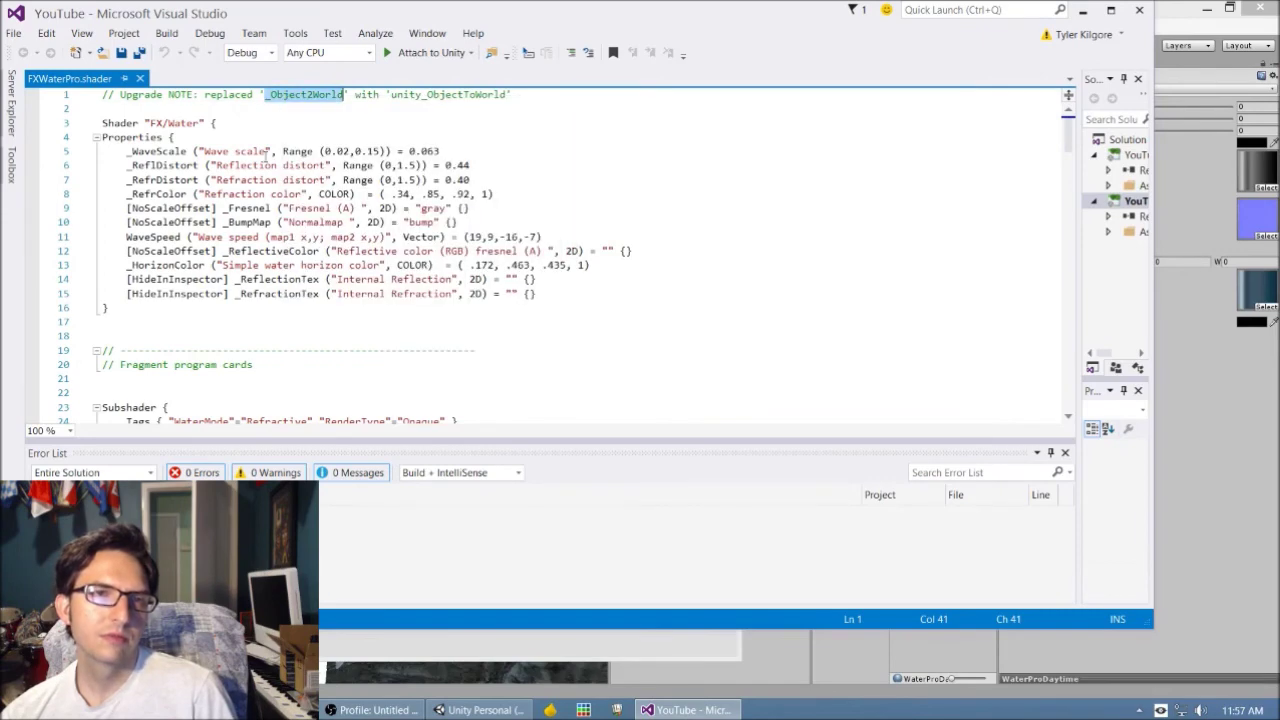
pyautogui.click(323, 110)
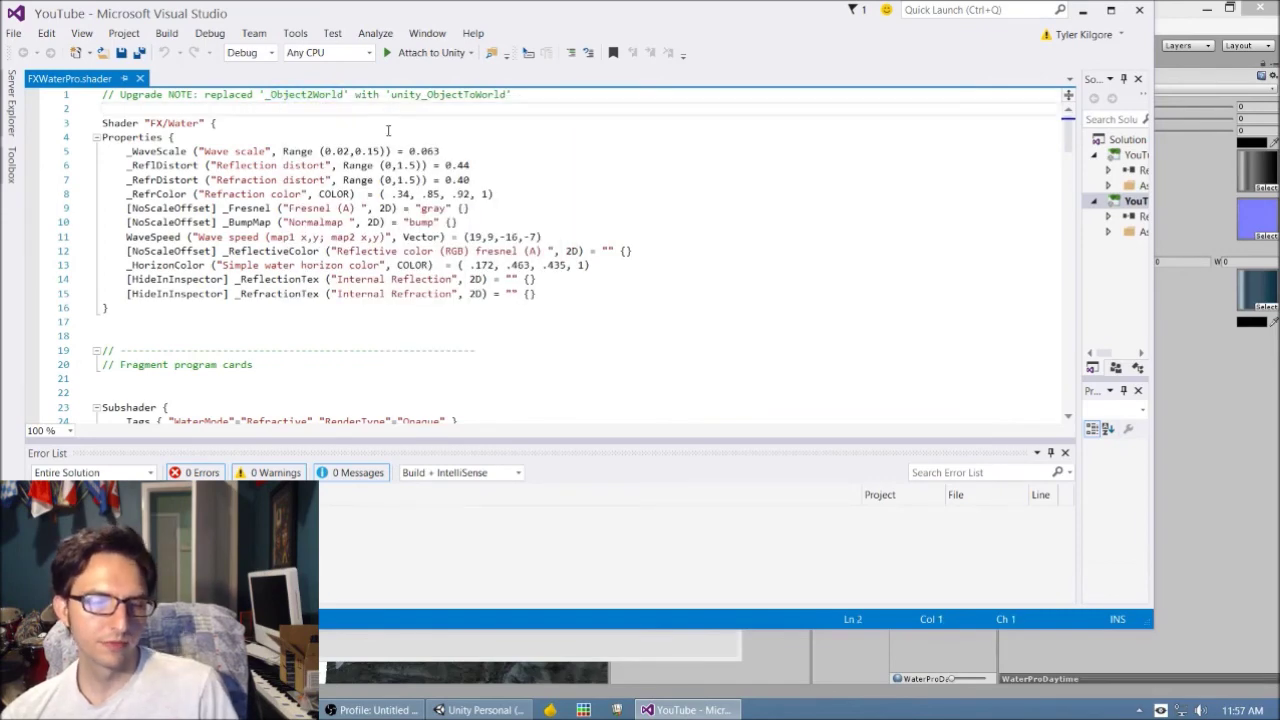
# Search the shader code for "unity_Ob" to locate where the upgraded matrix name is used
pyautogui.hotkey('ctrl', 'f')
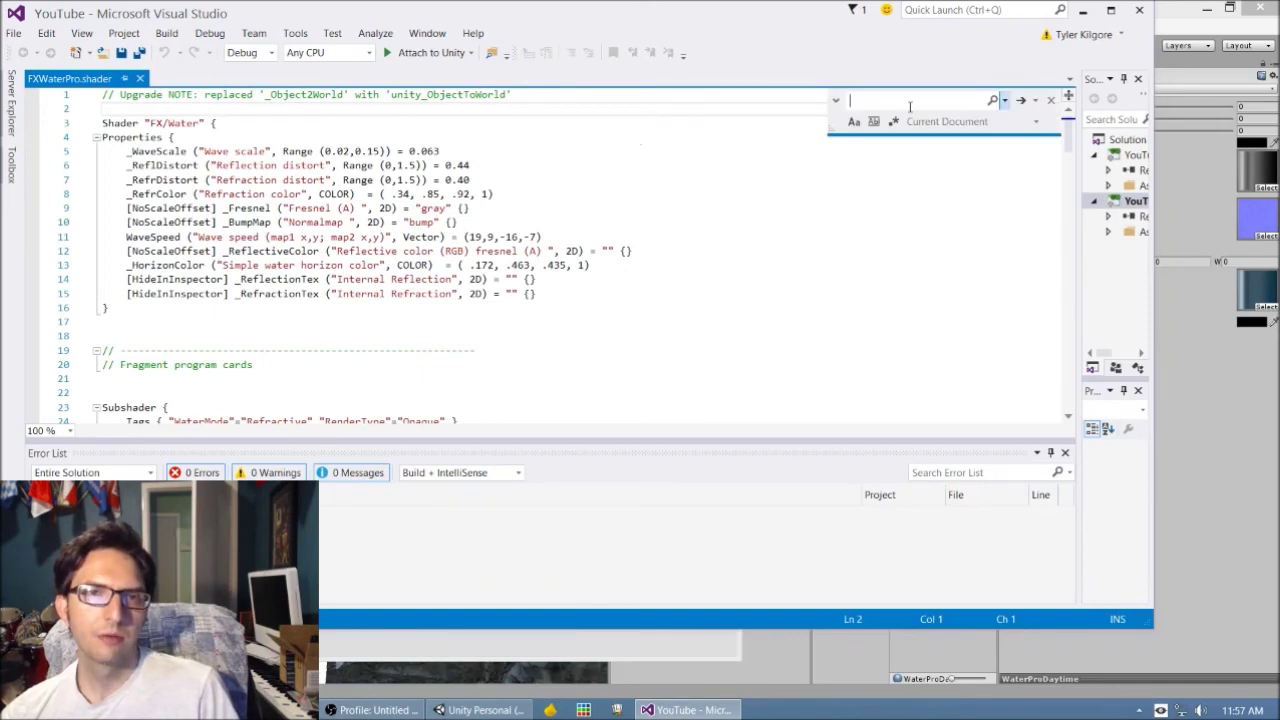
pyautogui.write('unity')
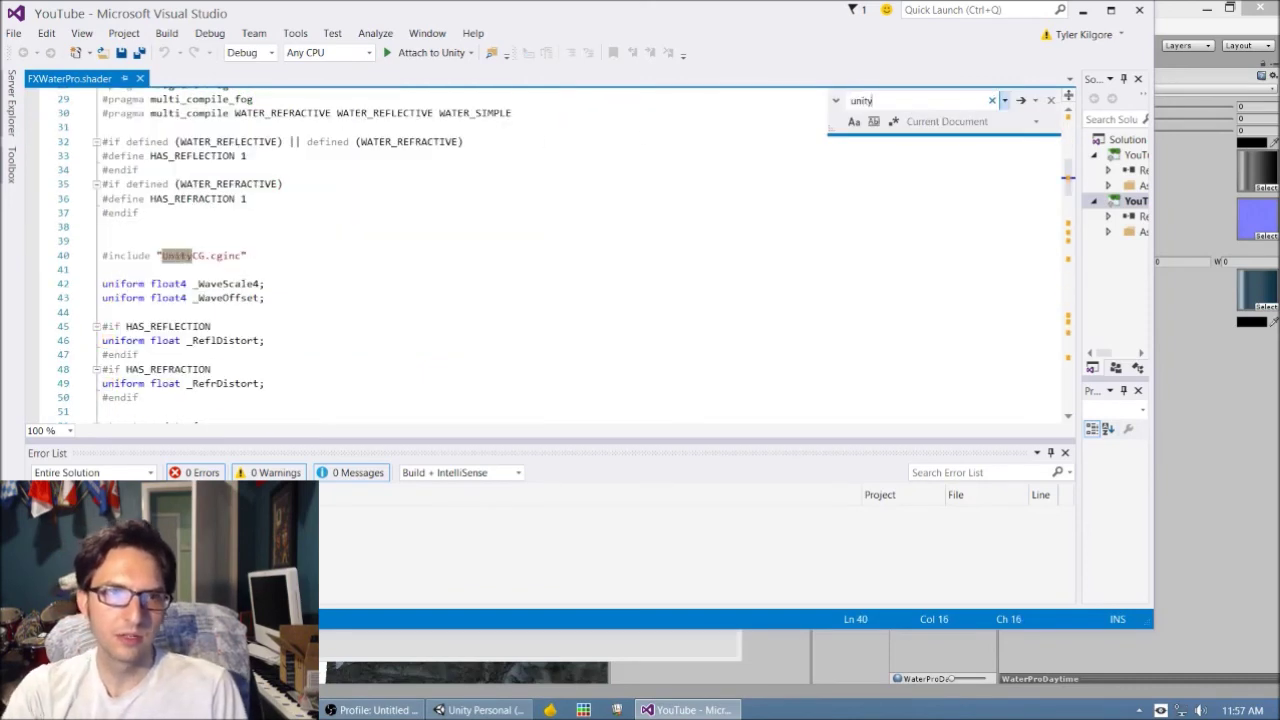
pyautogui.write('_')
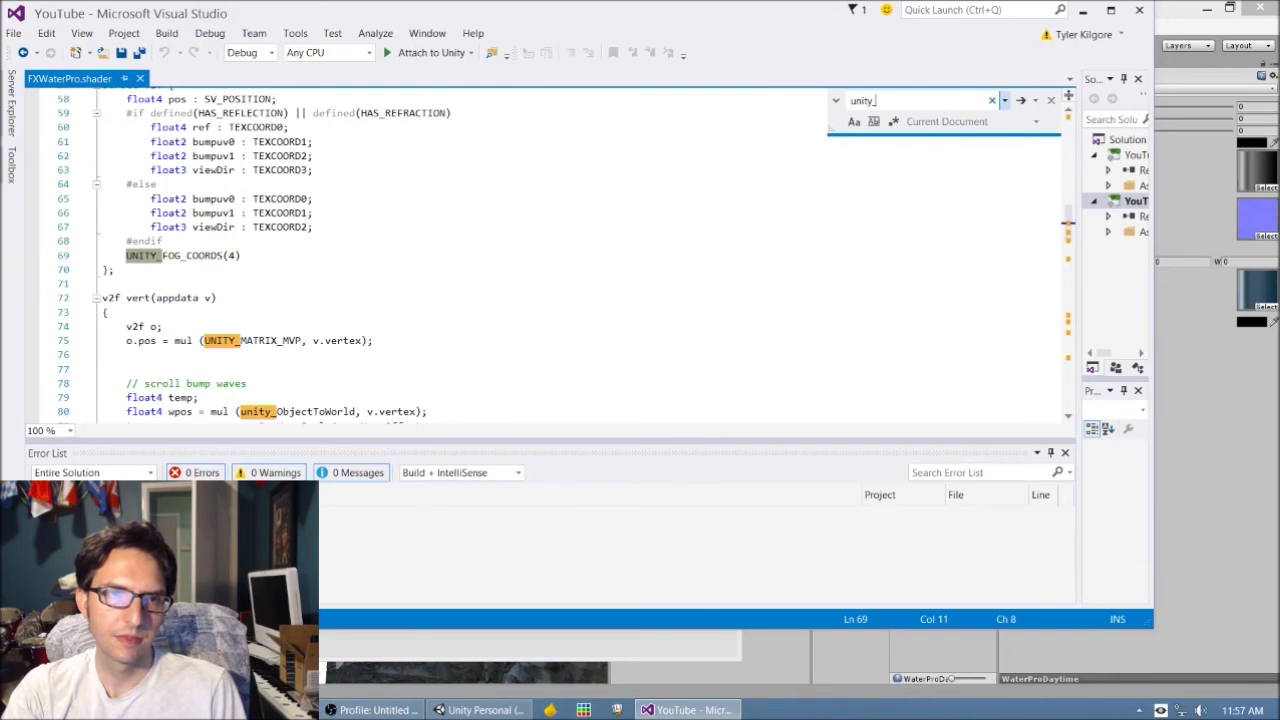
pyautogui.write('Ob')
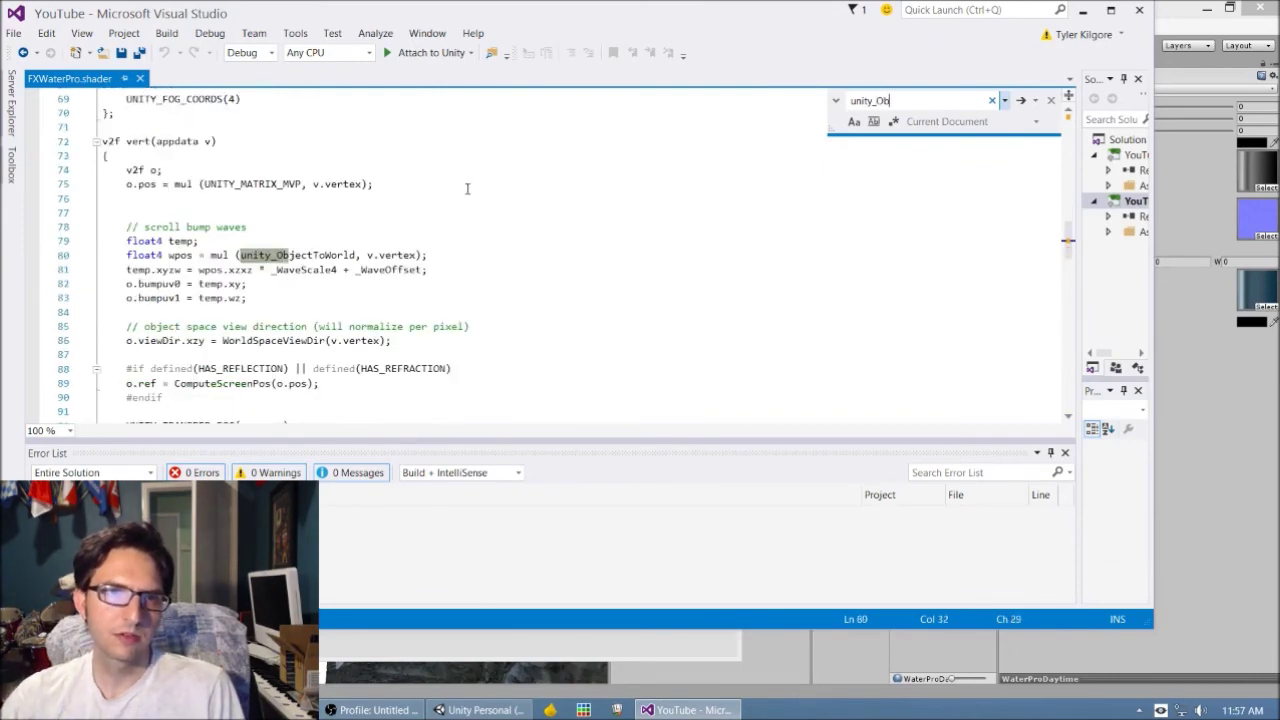
# Copy _Object2World from the upgrade note and replace unity_ObjectToWorld with it in the wpos calculation on line 80
pyautogui.scroll(7, 540, 169)
pyautogui.scroll(3, 1042, 233)
pyautogui.moveTo(1068, 212); pyautogui.dragTo(1069, 145)
pyautogui.doubleClick(289, 94)
pyautogui.rightClick(289, 93)
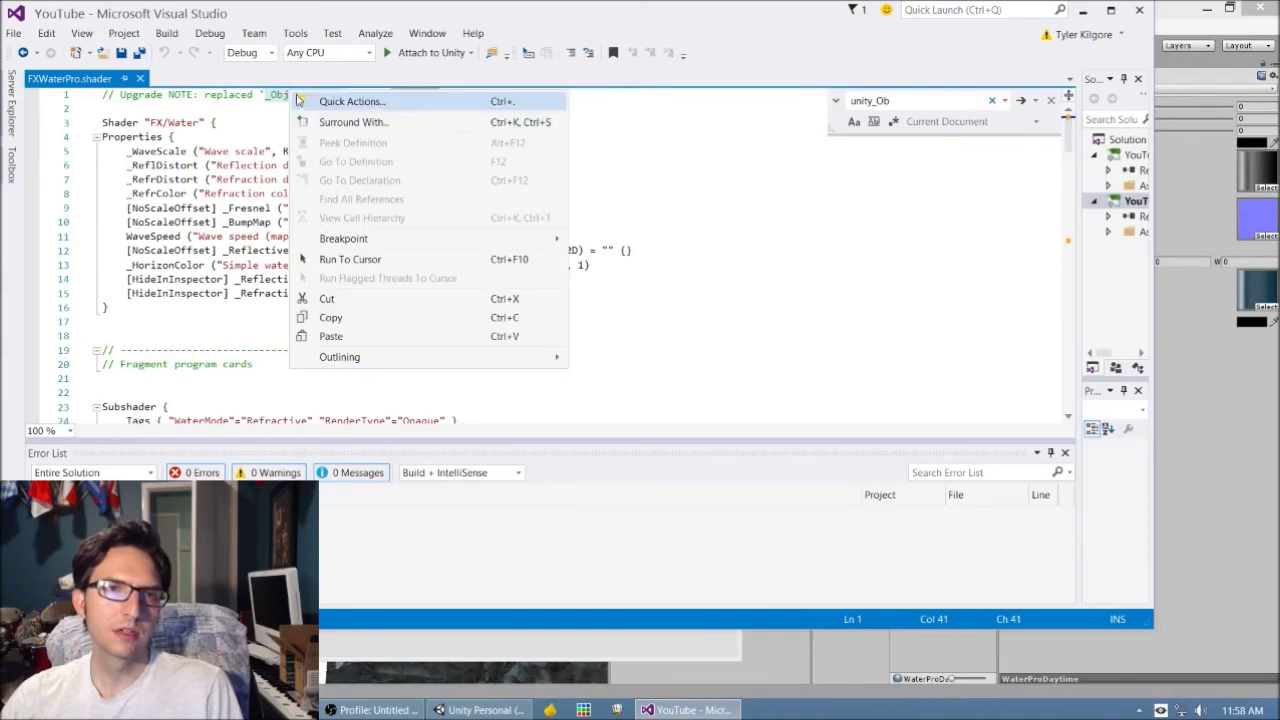
pyautogui.click(356, 317)
pyautogui.scroll(-20, 846, 238)
pyautogui.scroll(4, 800, 242)
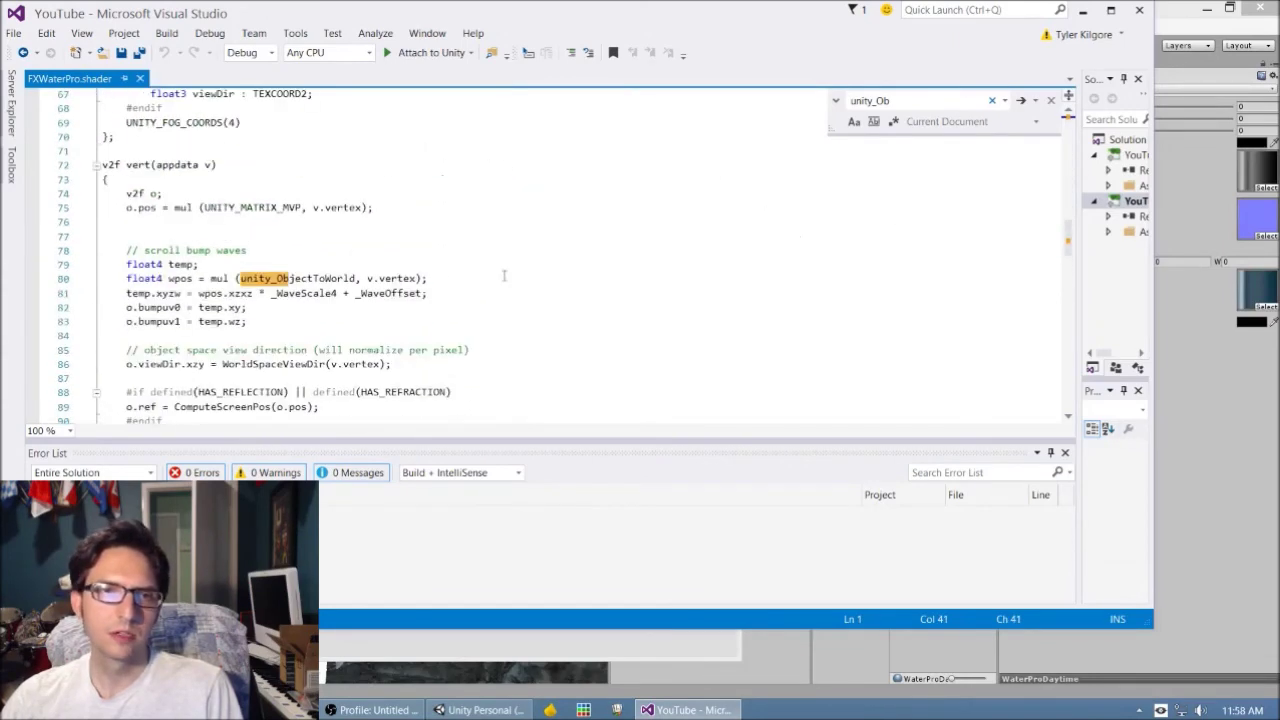
pyautogui.doubleClick(300, 278)
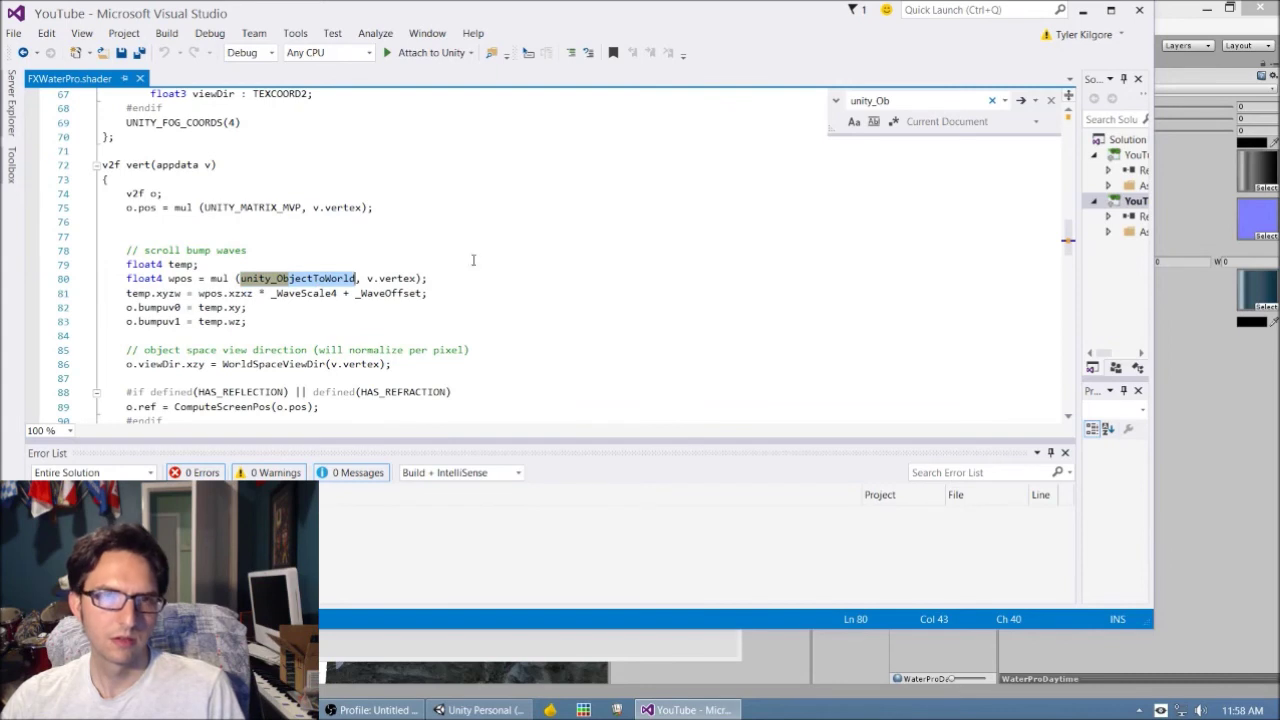
pyautogui.hotkey('ctrl', 'v')
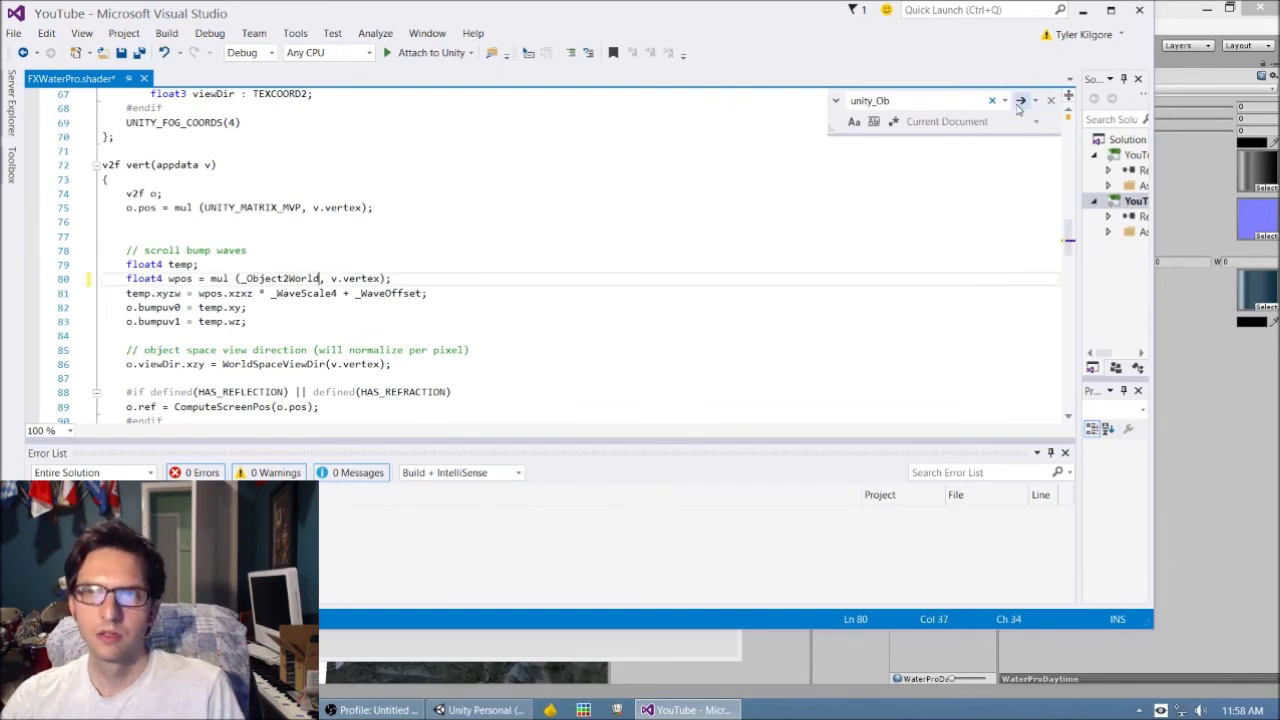
# Check for further "unity_Ob" occurrences, save the shader and return to Unity
pyautogui.click(1021, 101)
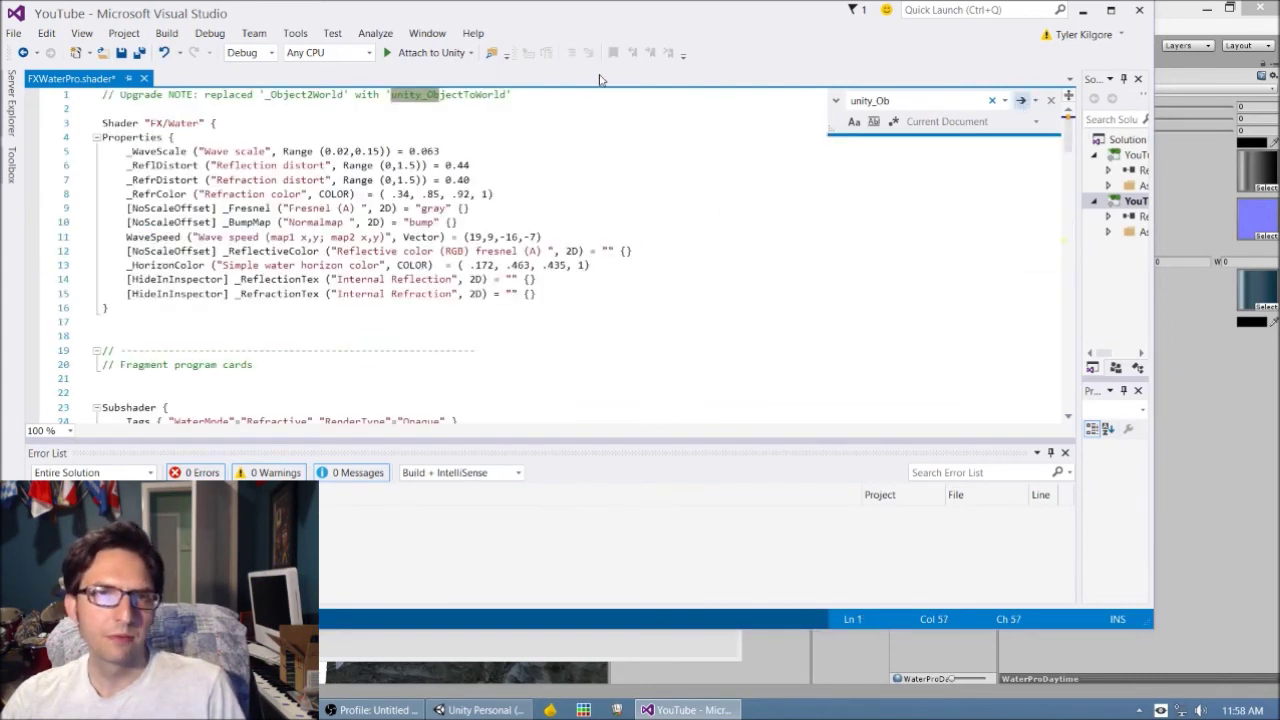
pyautogui.click(1021, 101)
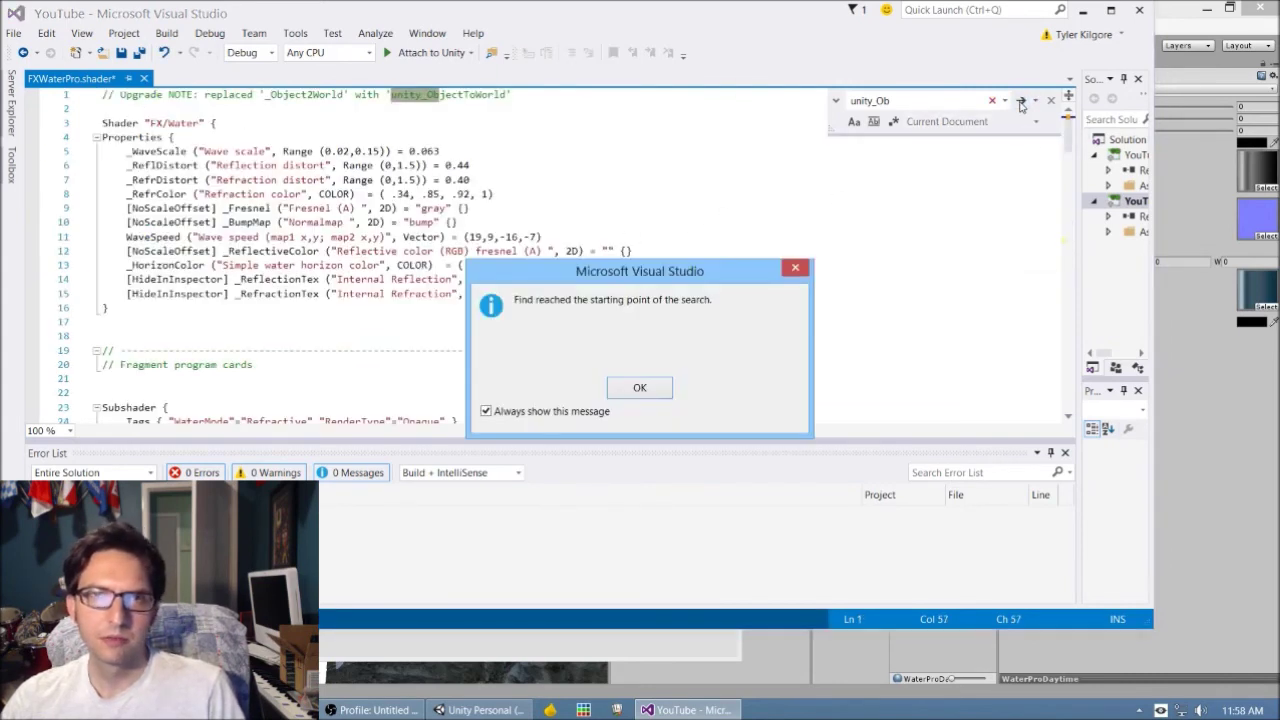
pyautogui.click(644, 387)
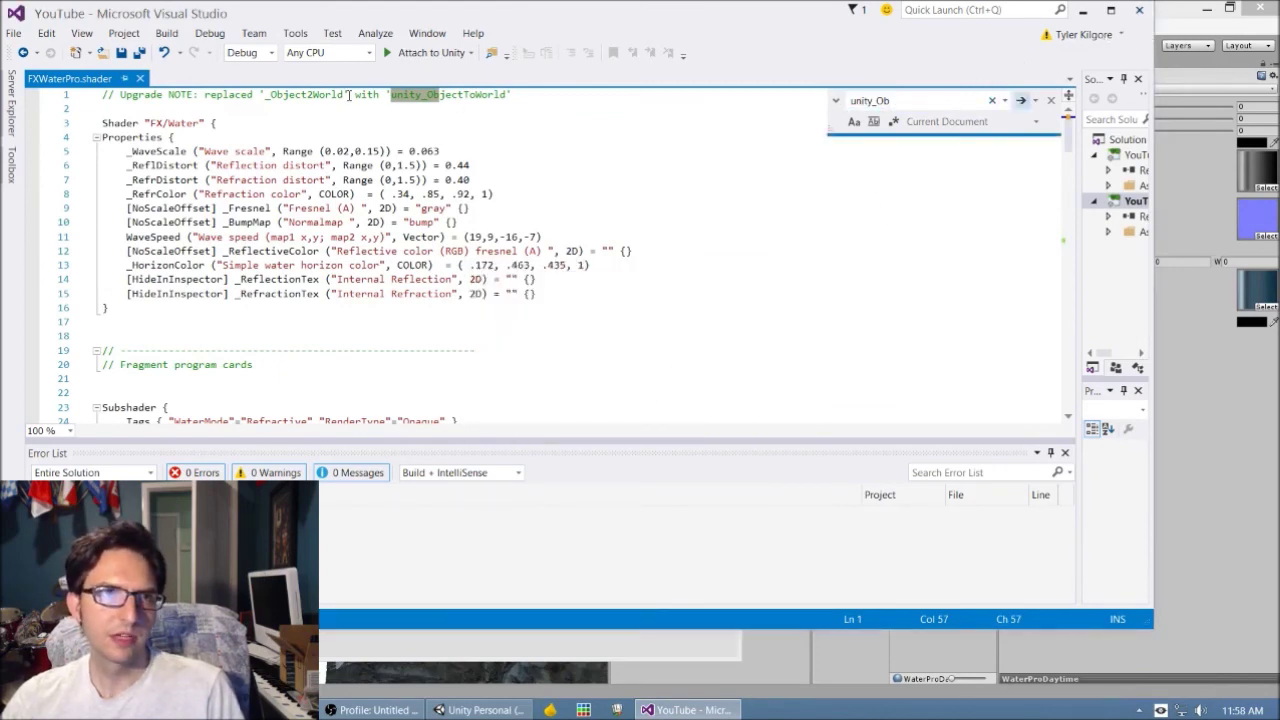
pyautogui.click(1083, 10)
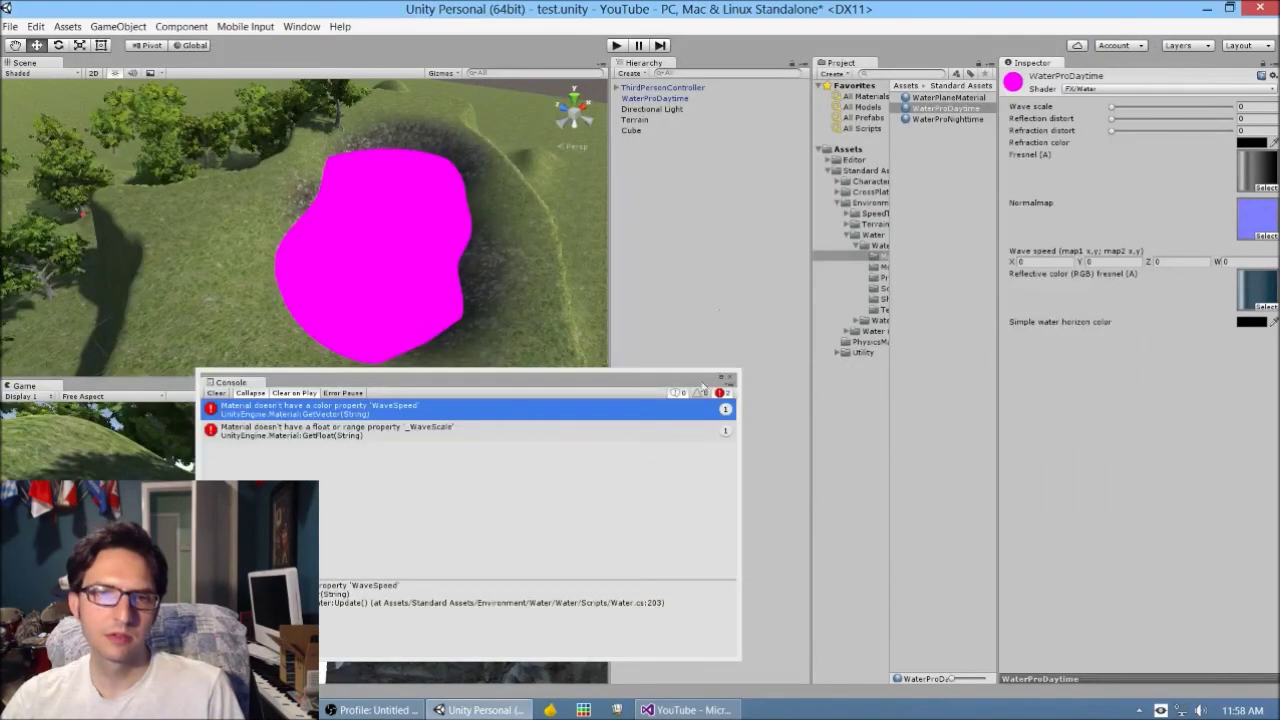
# Inspect the Water.cs code behind the _WaveScale error, search it for "unity_O", and close Visual Studio
pyautogui.doubleClick(461, 431)
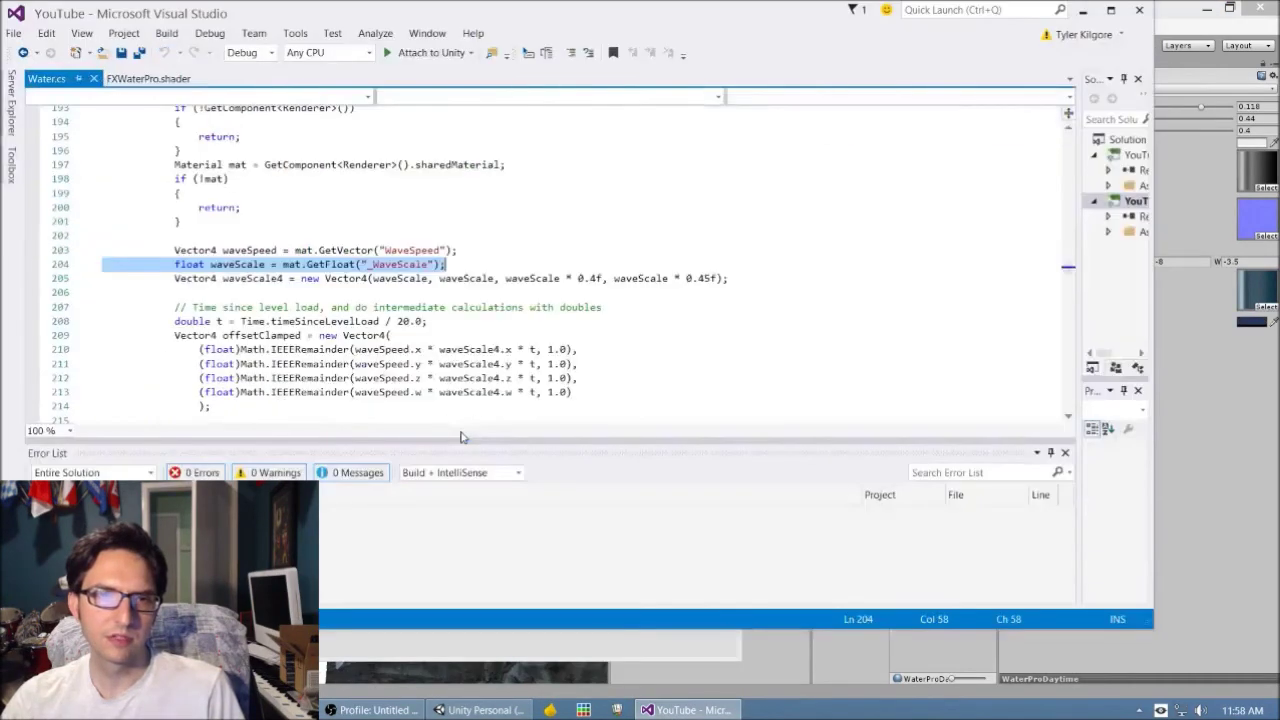
pyautogui.scroll(13, 900, 251)
pyautogui.moveTo(1066, 245); pyautogui.dragTo(1068, 97)
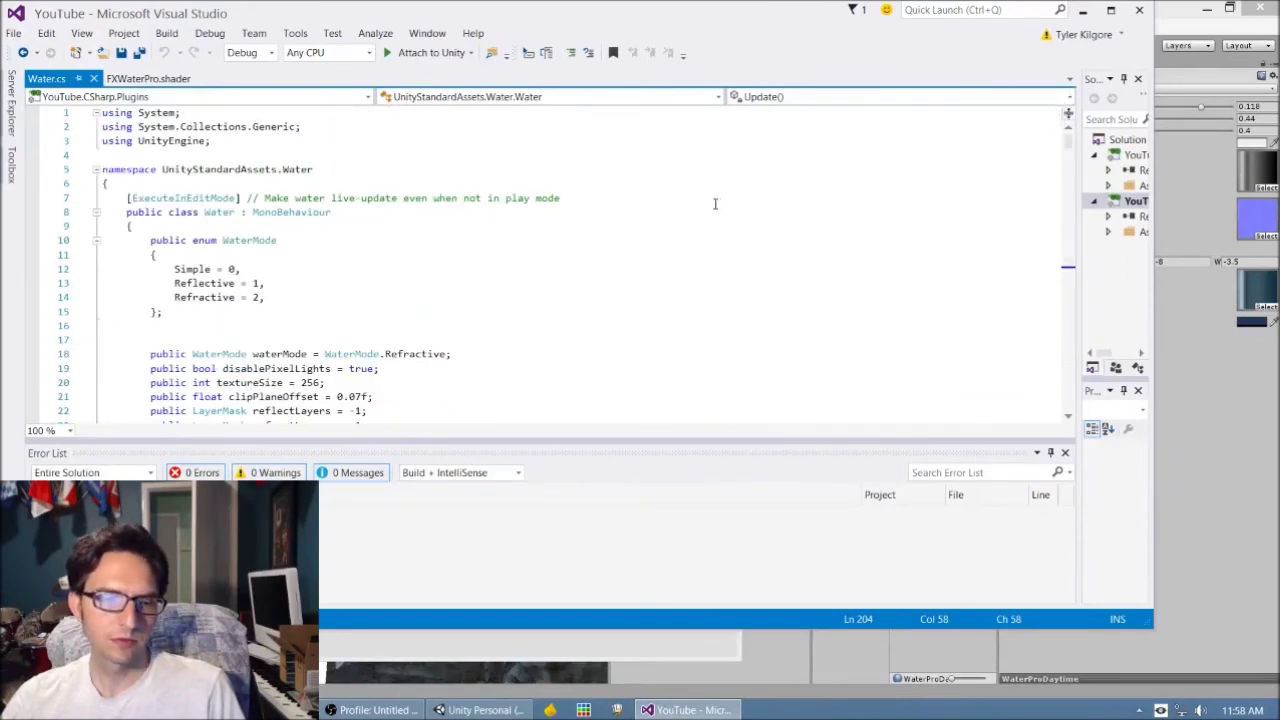
pyautogui.hotkey('ctrl', 'f')
pyautogui.write('unity-')
pyautogui.press('BackSpace')
pyautogui.write('_O')
pyautogui.click(1139, 10)
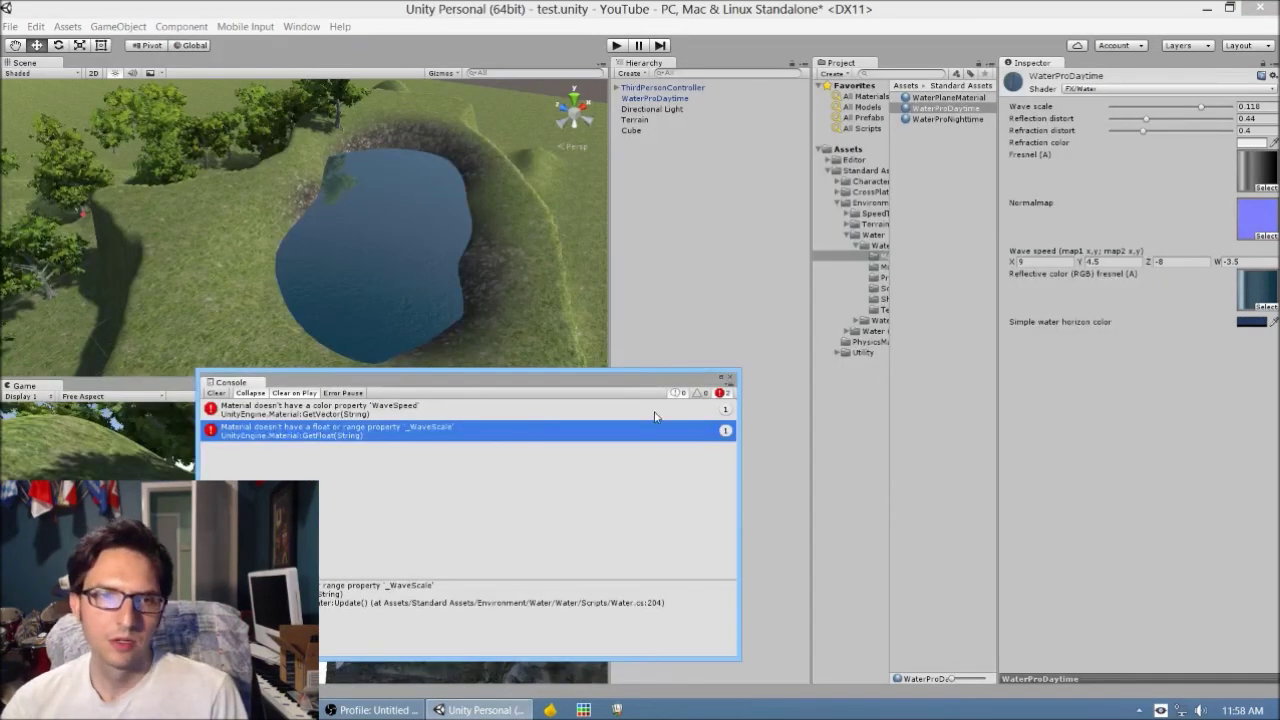
# Check the WaveSpeed error again, then close the console and clear the material selection
pyautogui.click(392, 414)
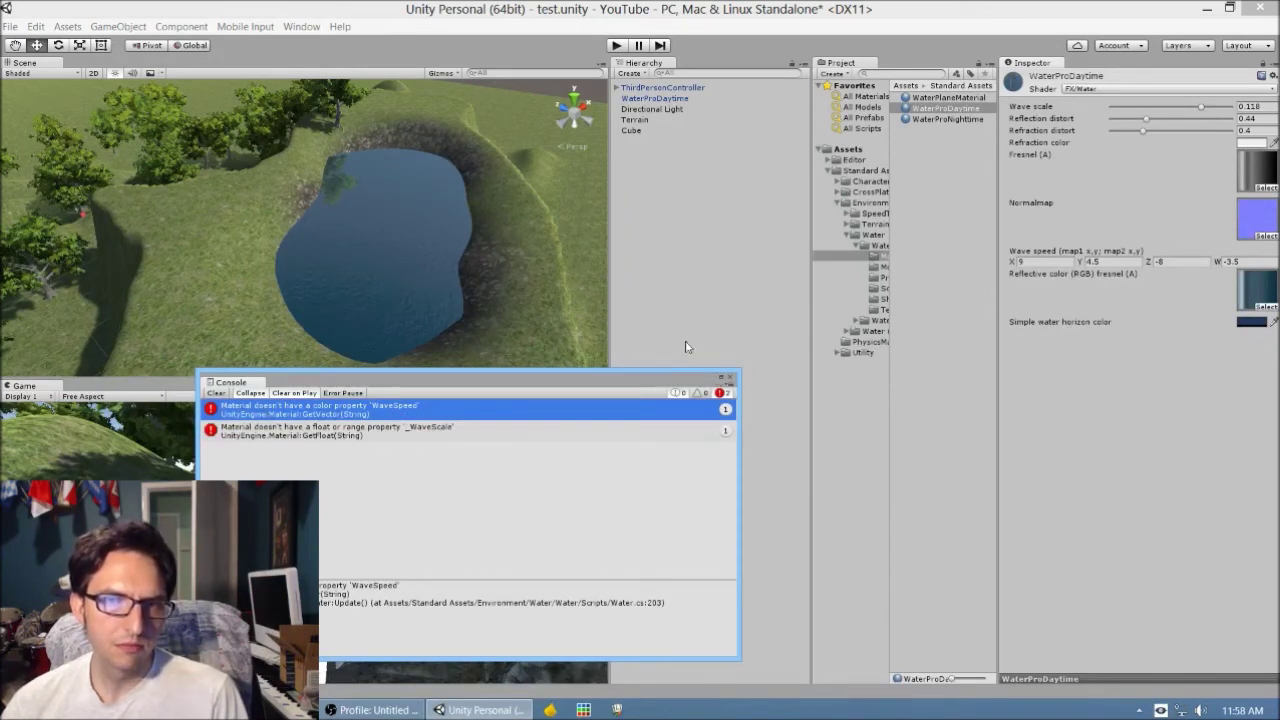
pyautogui.click(629, 316)
pyautogui.click(731, 379)
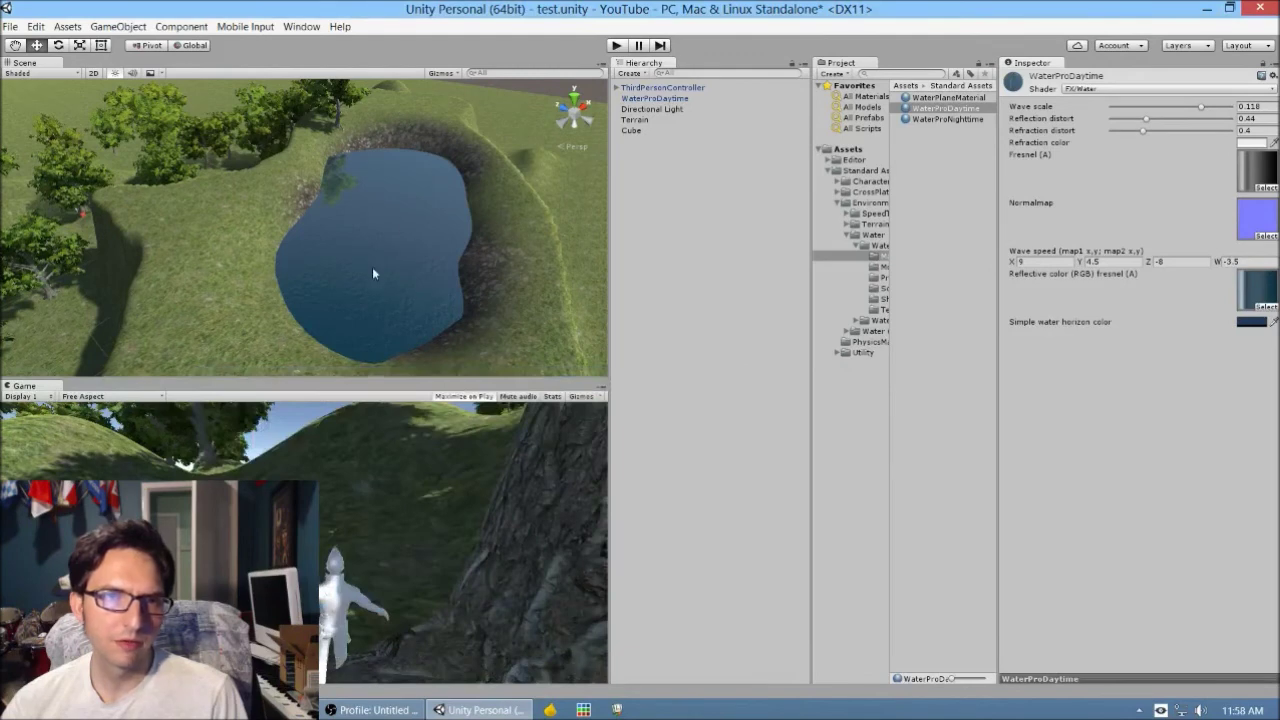
pyautogui.click(407, 254)
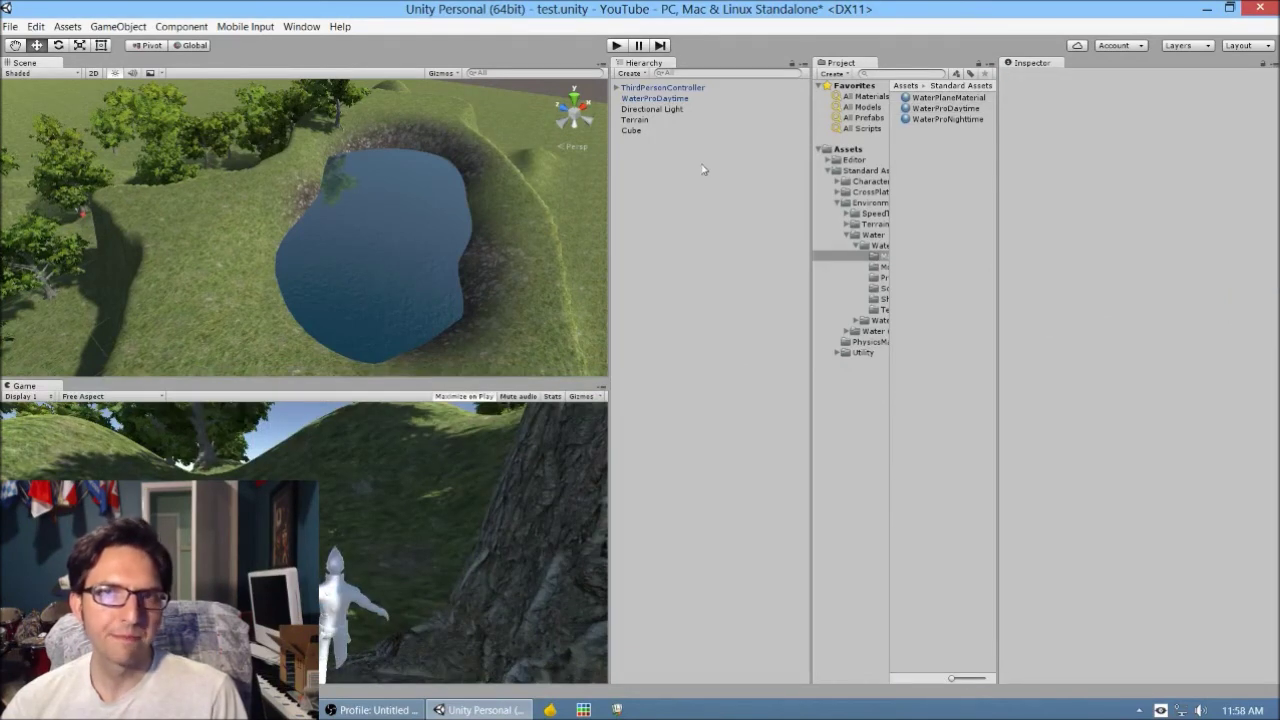
# Raise the water plane to Y 16.4 and scale it up uniformly to about X 43, Y 1.12, Z 28.1
pyautogui.click(655, 99)
pyautogui.moveTo(378, 172); pyautogui.dragTo(376, 158)
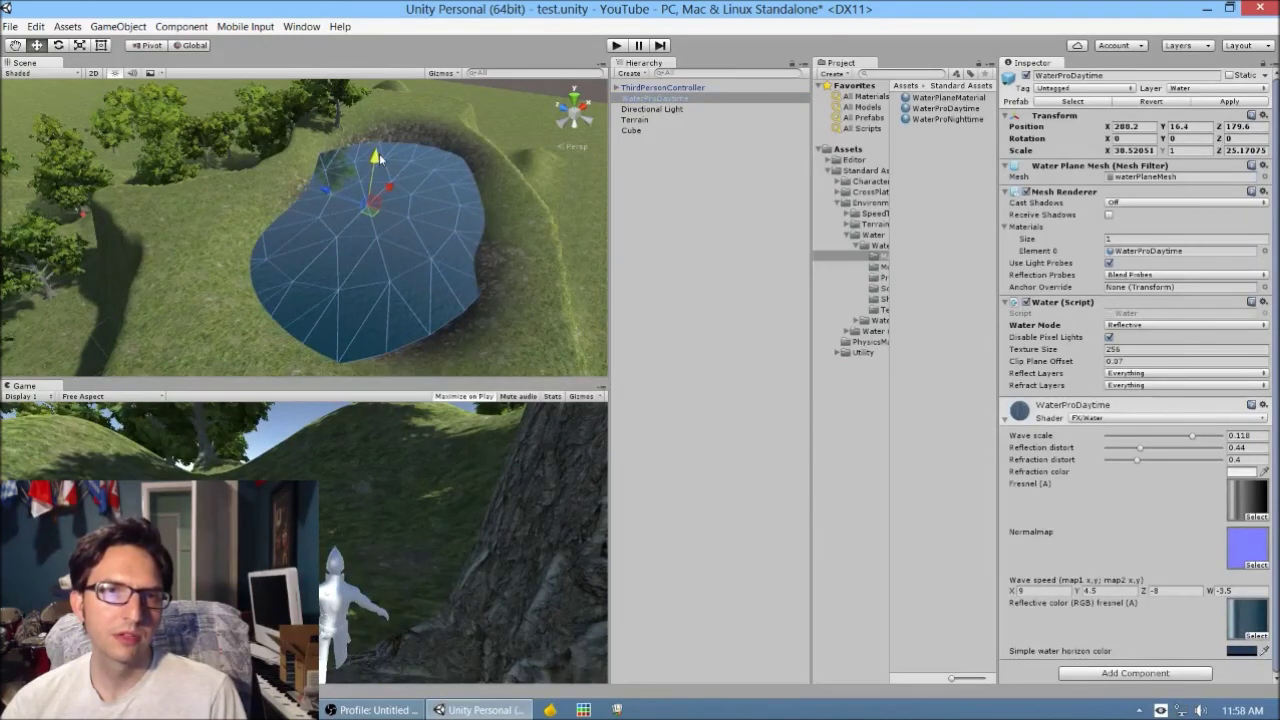
pyautogui.click(79, 45)
pyautogui.moveTo(368, 207); pyautogui.dragTo(392, 224)
# Move the water plane along X to about 303.8 and stretch it lengthwise so it fills the elongated hollow
pyautogui.moveTo(419, 258); pyautogui.dragTo(605, 234)
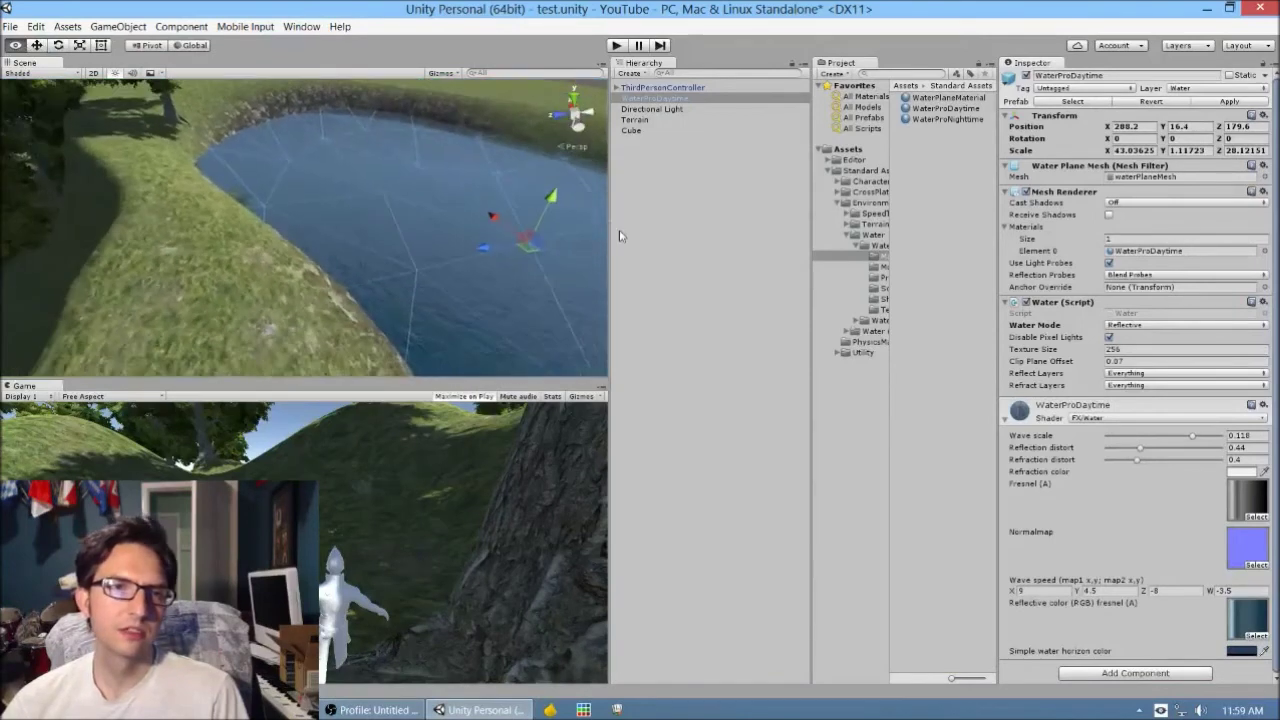
pyautogui.rightClick(618, 231)
pyautogui.click(488, 222)
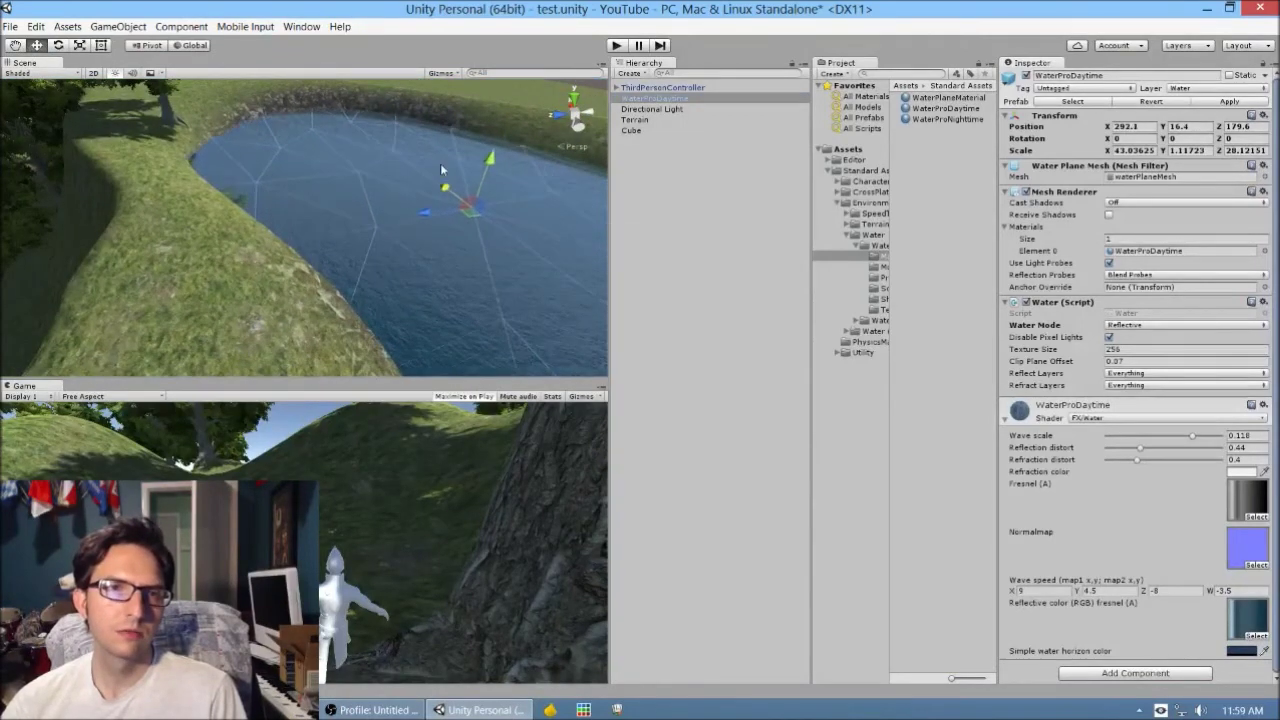
pyautogui.press('f')
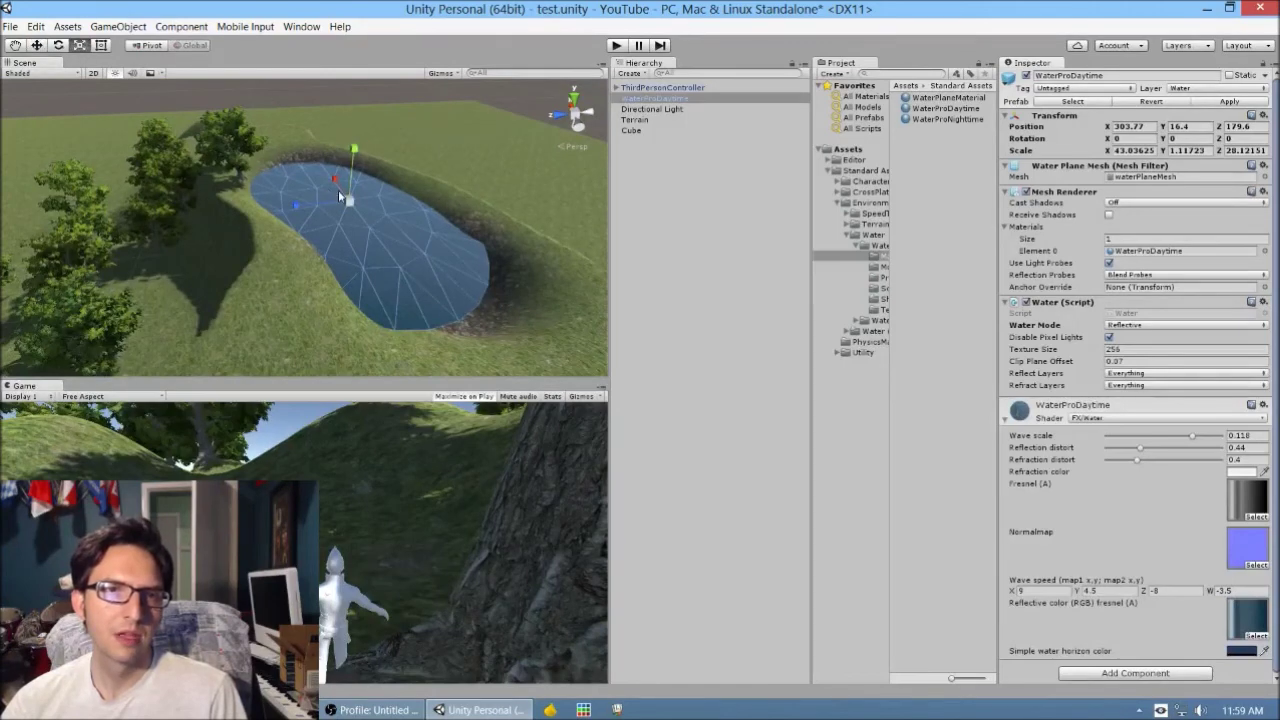
pyautogui.moveTo(336, 175); pyautogui.dragTo(334, 174)
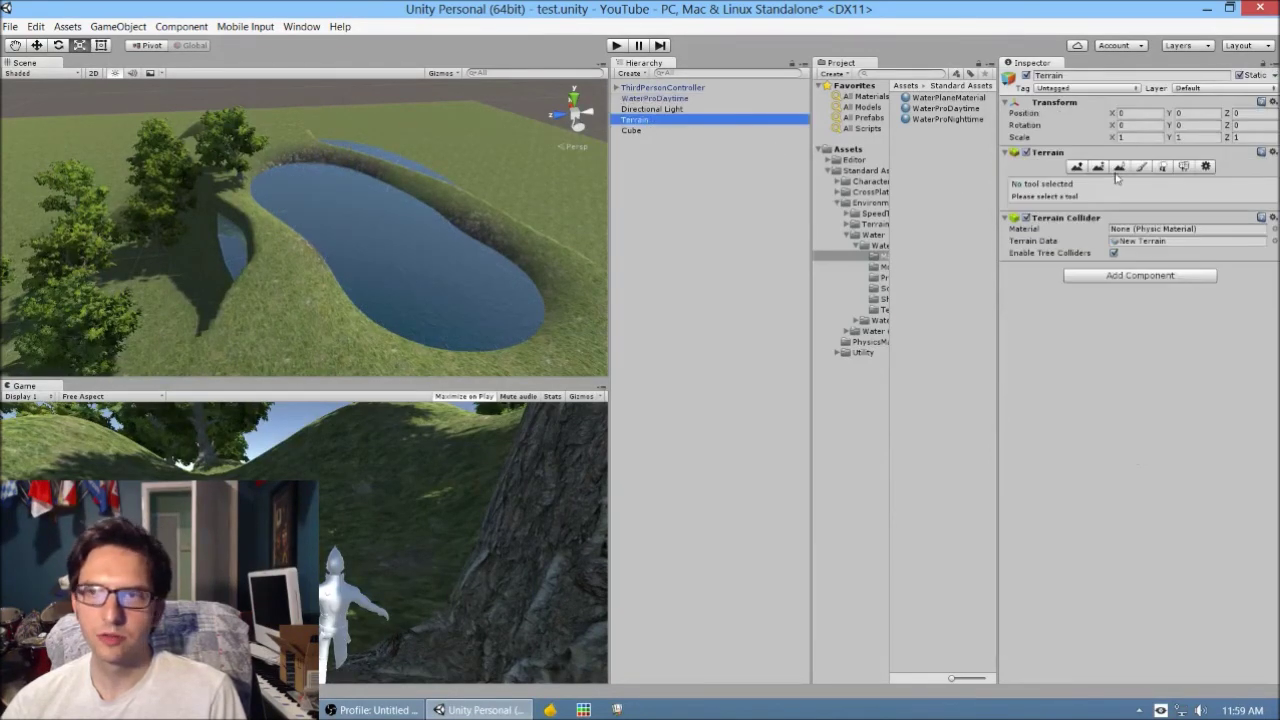
# Paint the terrain around the pond to height 20 with brush size 39, covering the water that sticks out past the banks
pyautogui.click(1141, 167)
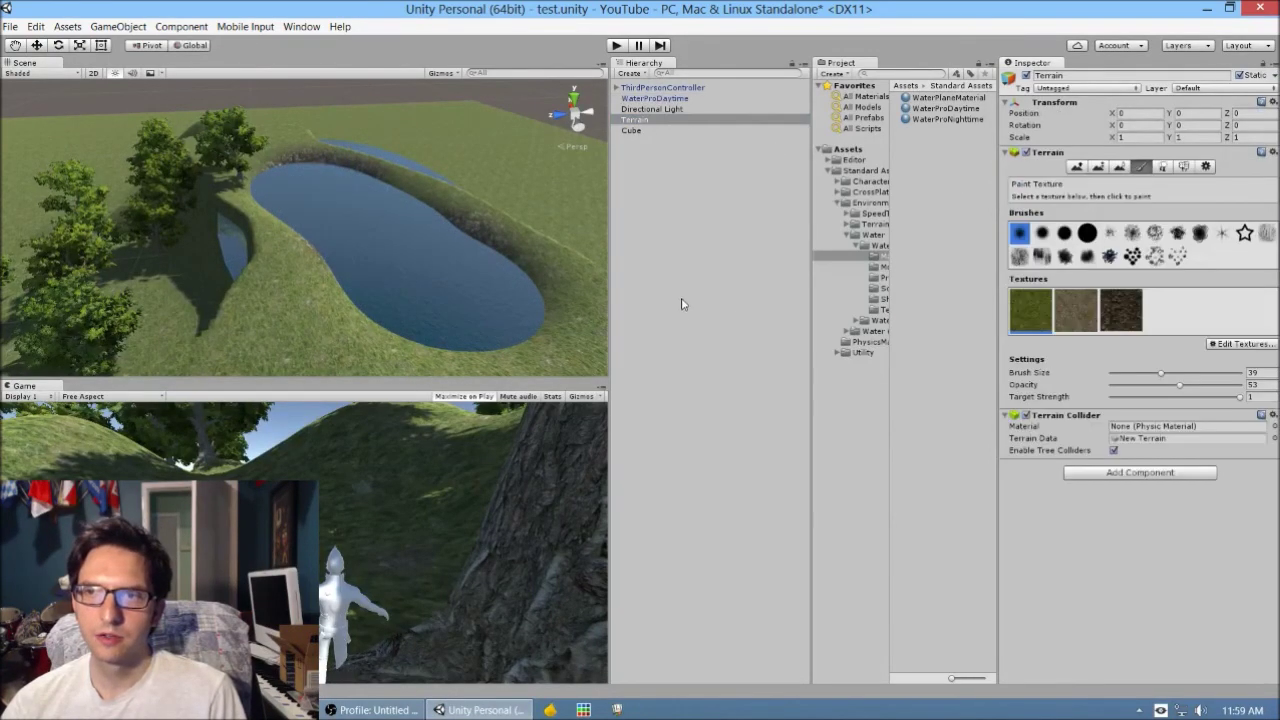
pyautogui.click(1098, 167)
pyautogui.moveTo(228, 315); pyautogui.dragTo(222, 261)
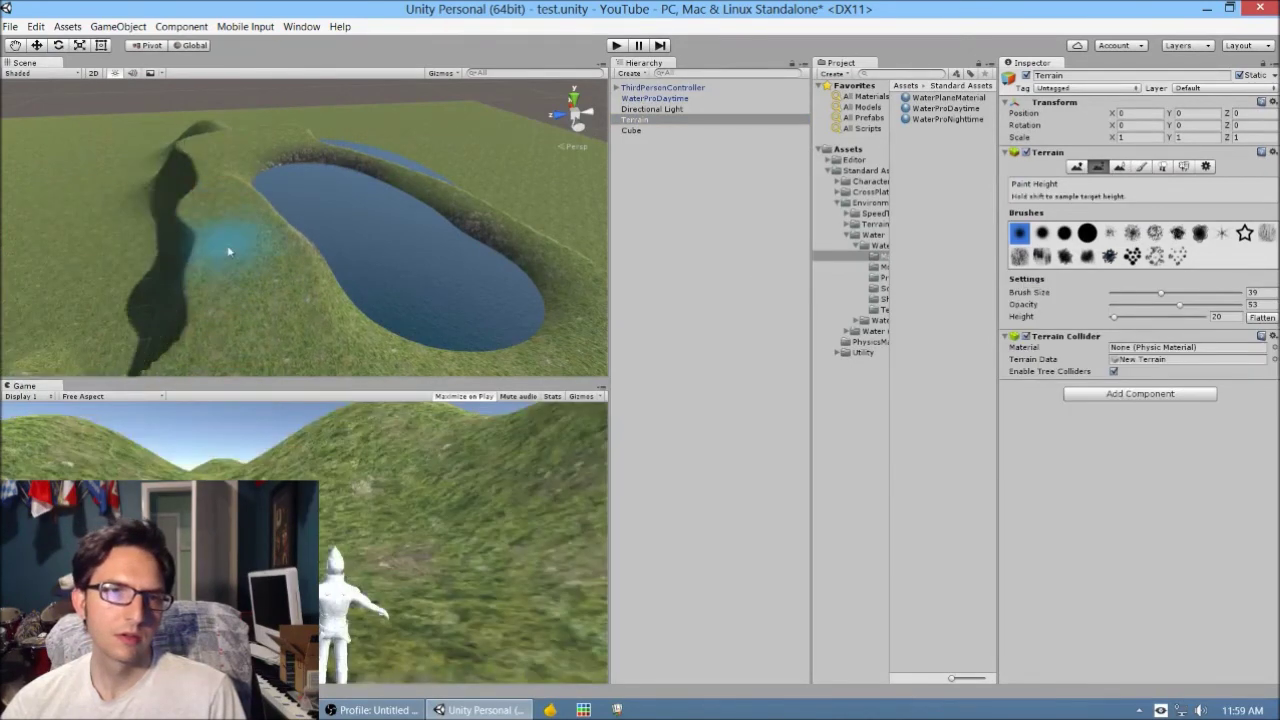
pyautogui.hotkey('ctrl', 'z')
pyautogui.hotkey('ctrl', 'y')
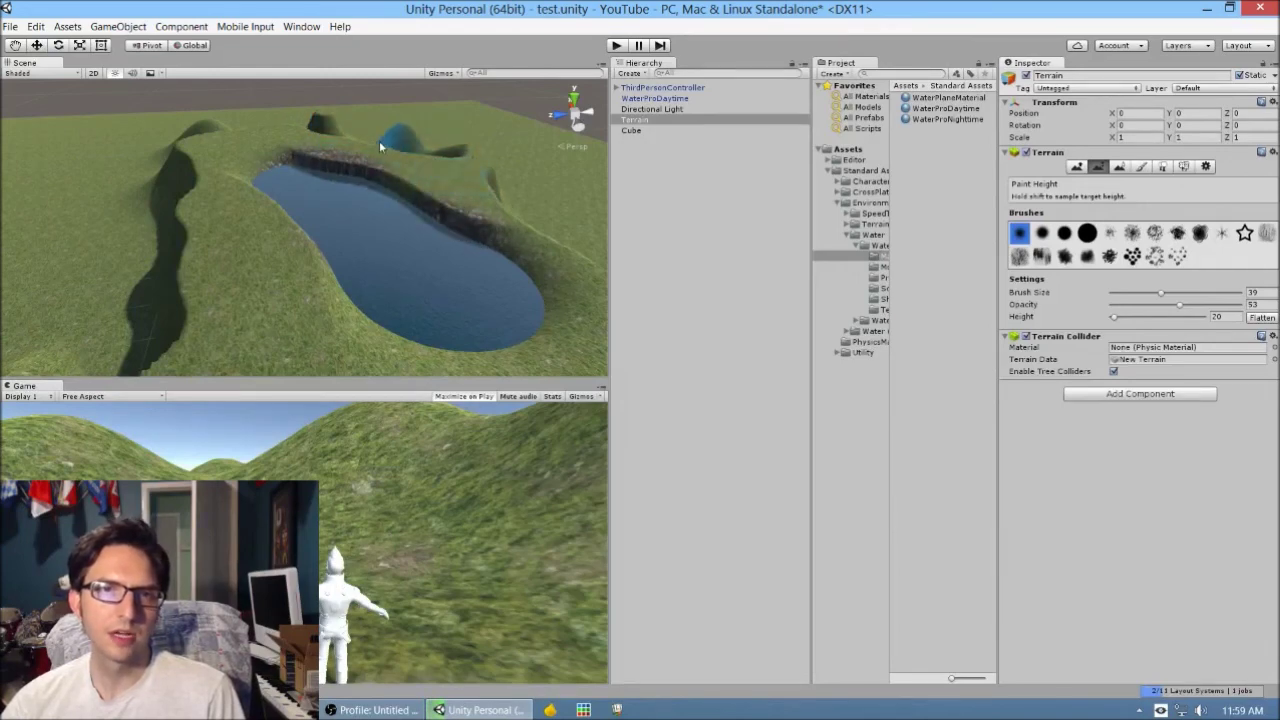
pyautogui.hotkey('ctrl', 'z')
pyautogui.hotkey('ctrl', 'z')
pyautogui.hotkey('ctrl', 'z')
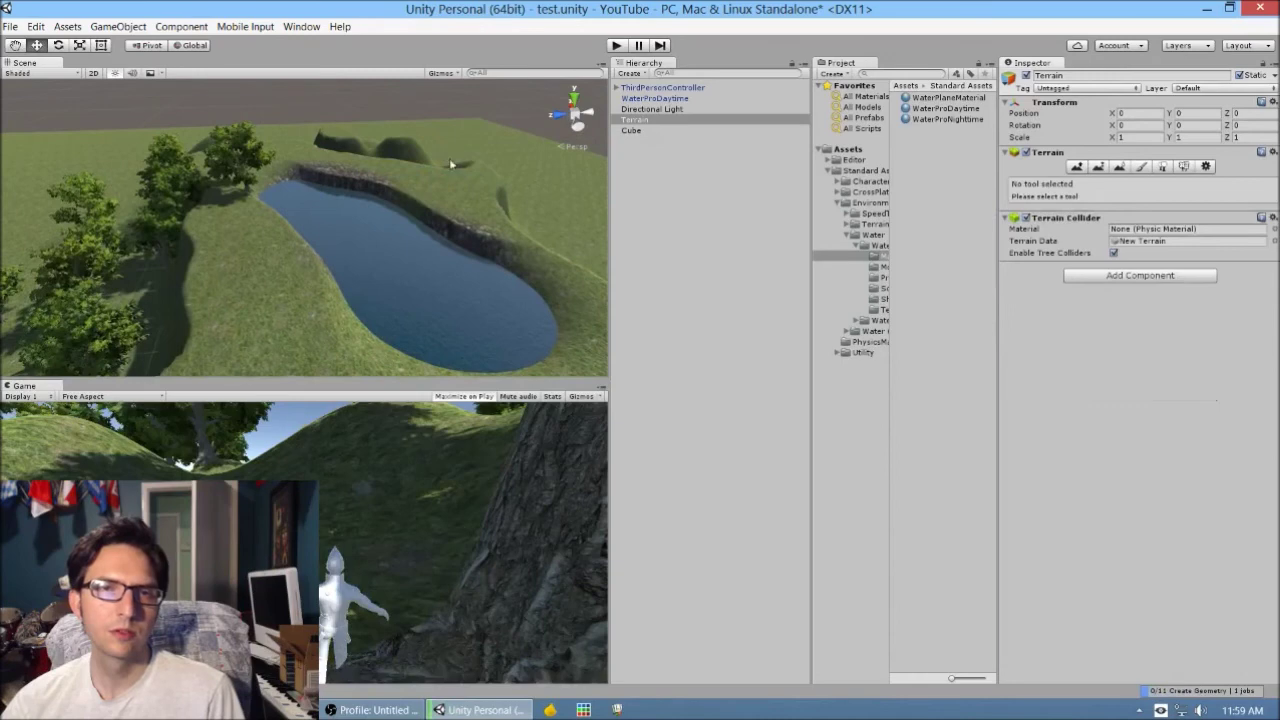
# Raise the ThirdPersonController vertically so the character stands above the terrain
pyautogui.scroll(-3, 372, 254)
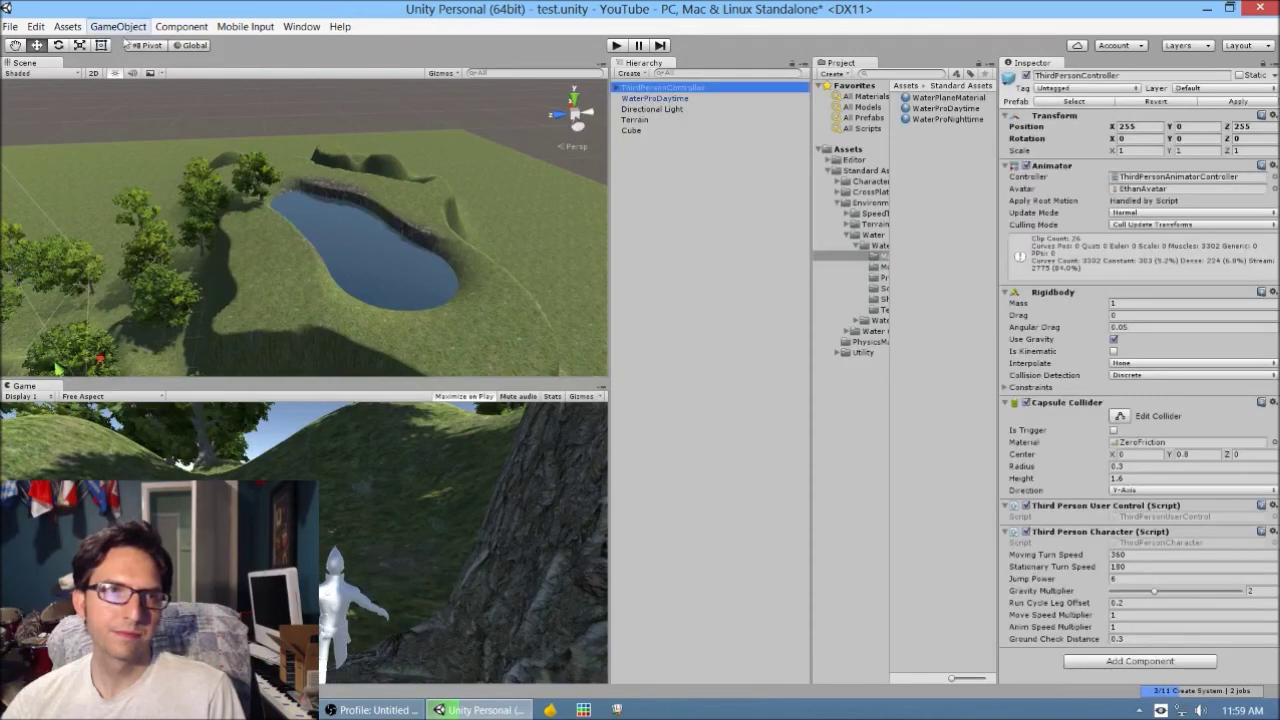
pyautogui.scroll(-3, 105, 152)
pyautogui.moveTo(187, 281); pyautogui.dragTo(187, 236)
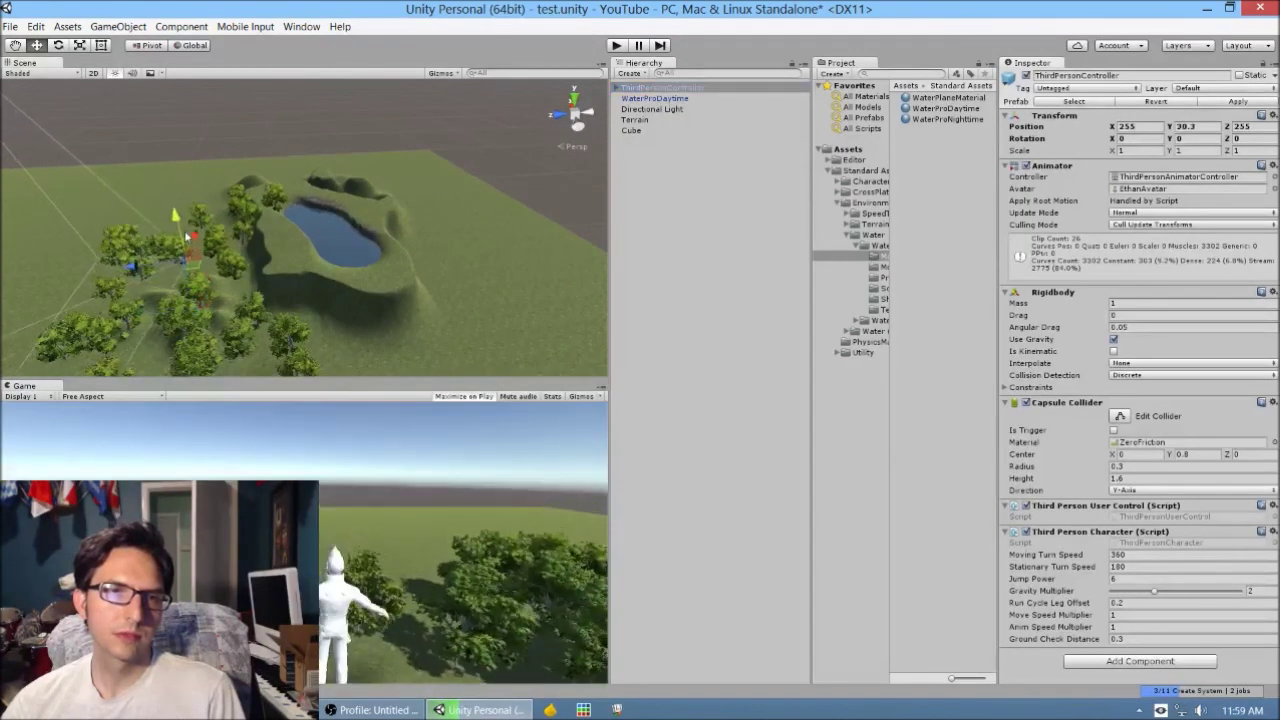
# Move the ThirdPersonController along Z to about 194.8, and play-test the scene by running the character to the pond's edge
pyautogui.moveTo(143, 278); pyautogui.dragTo(264, 256)
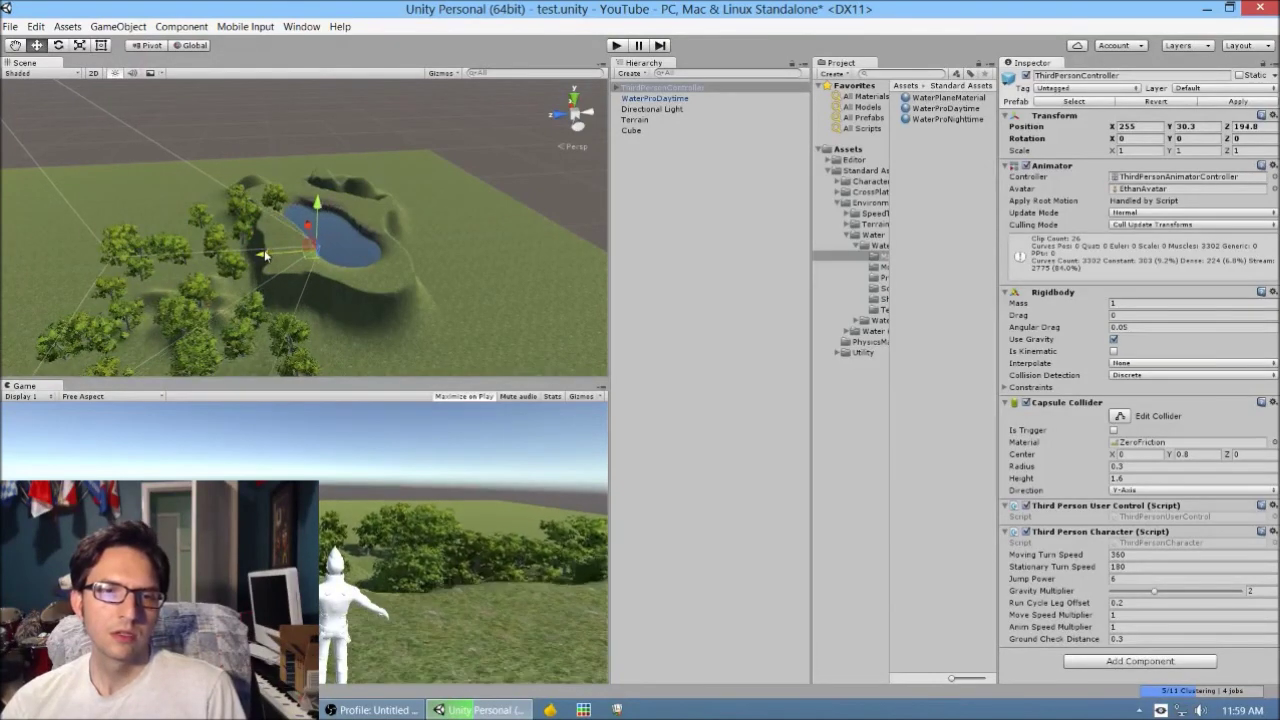
pyautogui.click(617, 45)
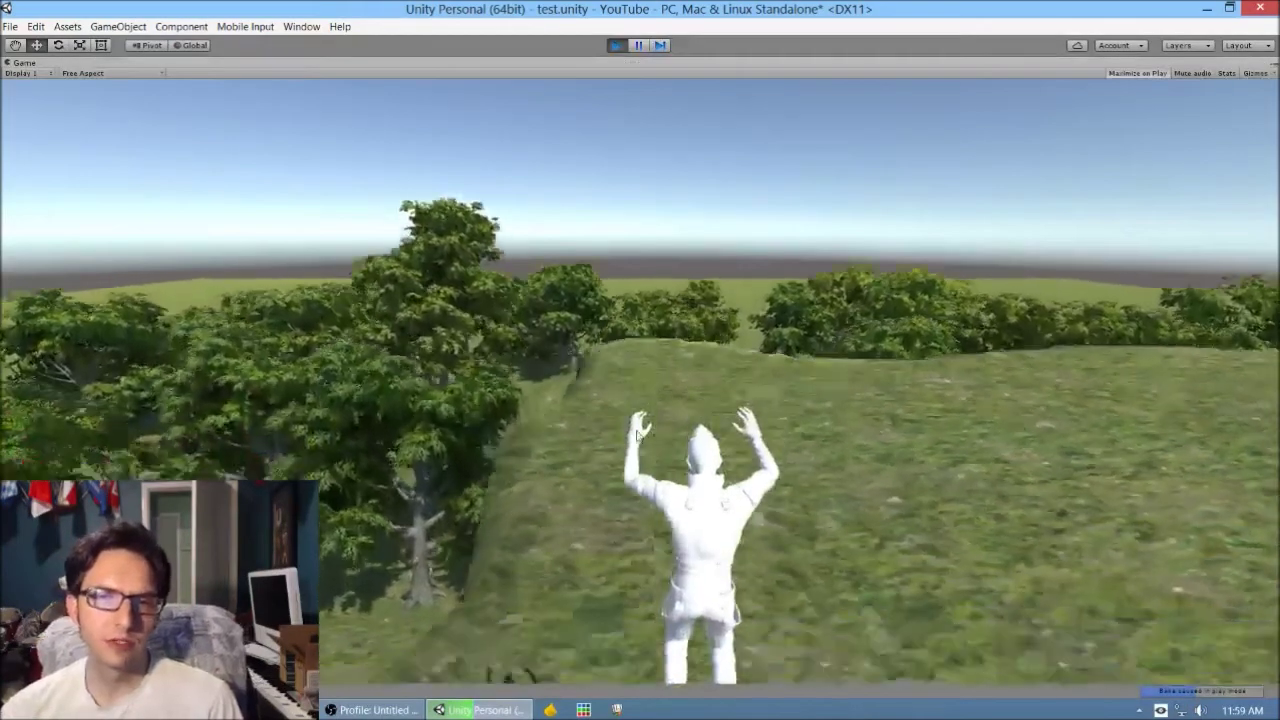
pyautogui.press('w')
pyautogui.press('w')
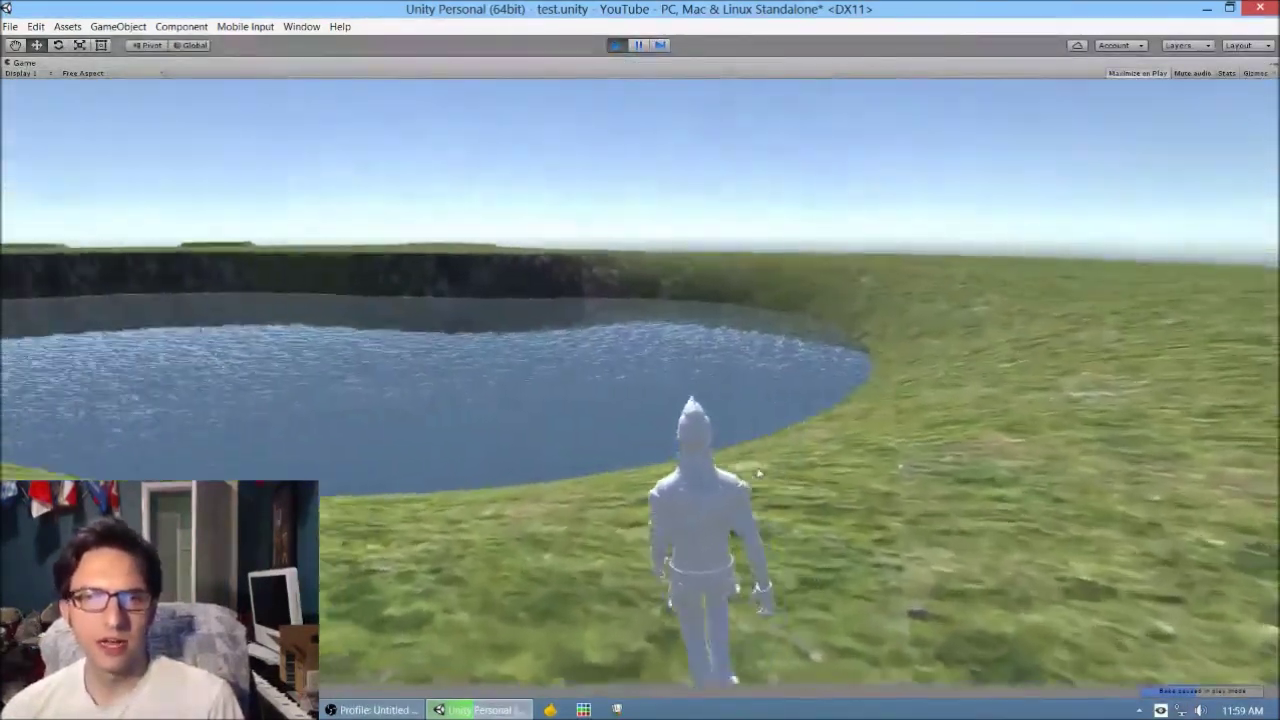
pyautogui.press('w')
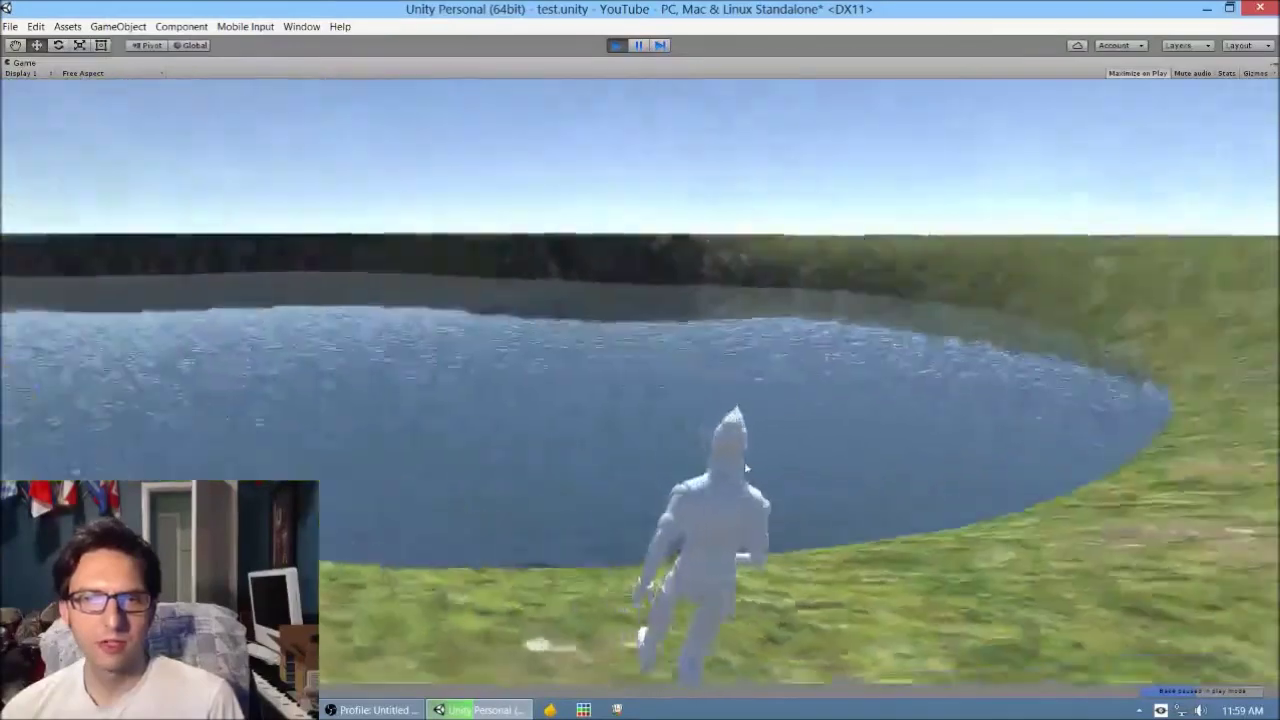
pyautogui.press('w')
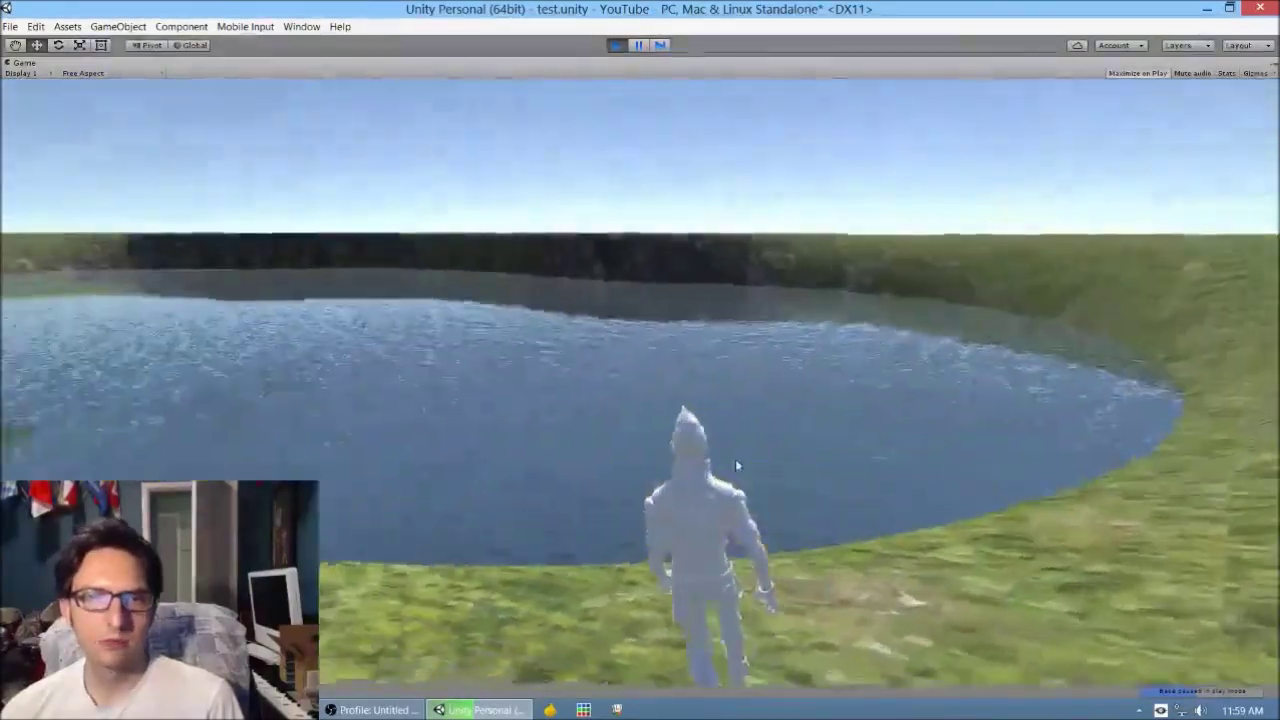
# Walk the character along the shoreline and wade into the pond until it is submerged, to test the water surface
pyautogui.press('w')
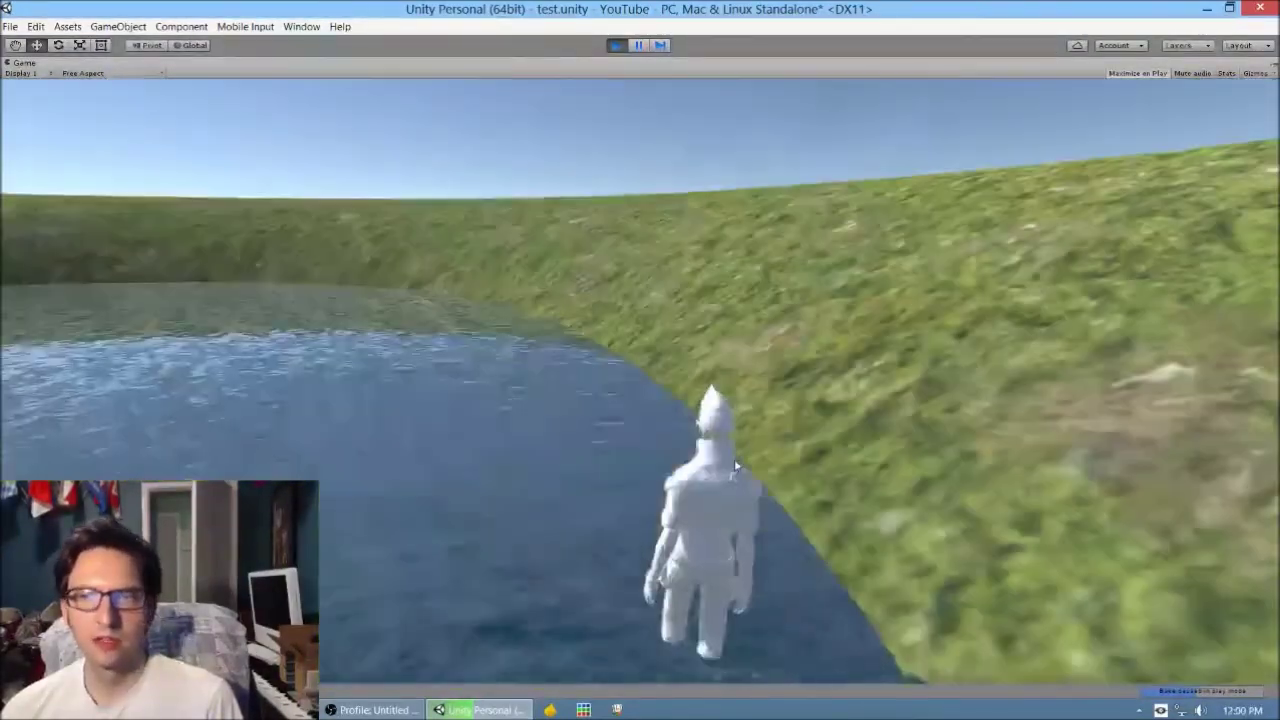
pyautogui.press('w')
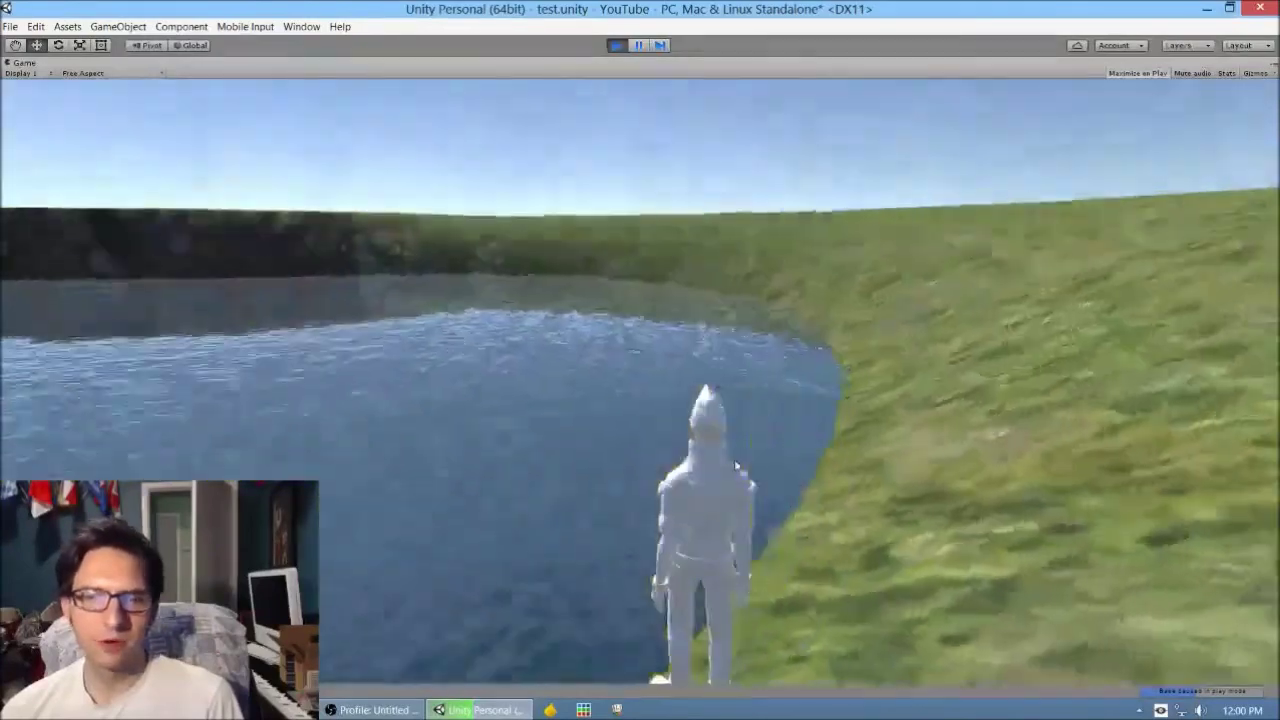
pyautogui.press('d')
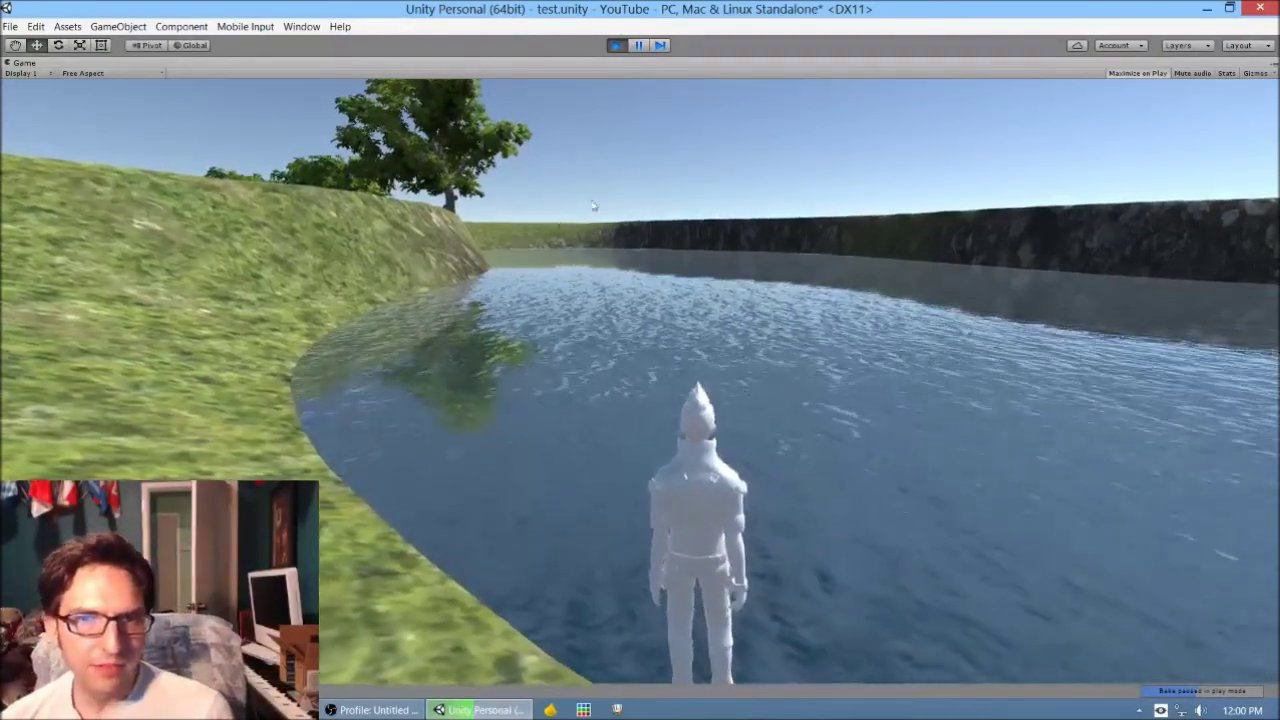
pyautogui.press('d')
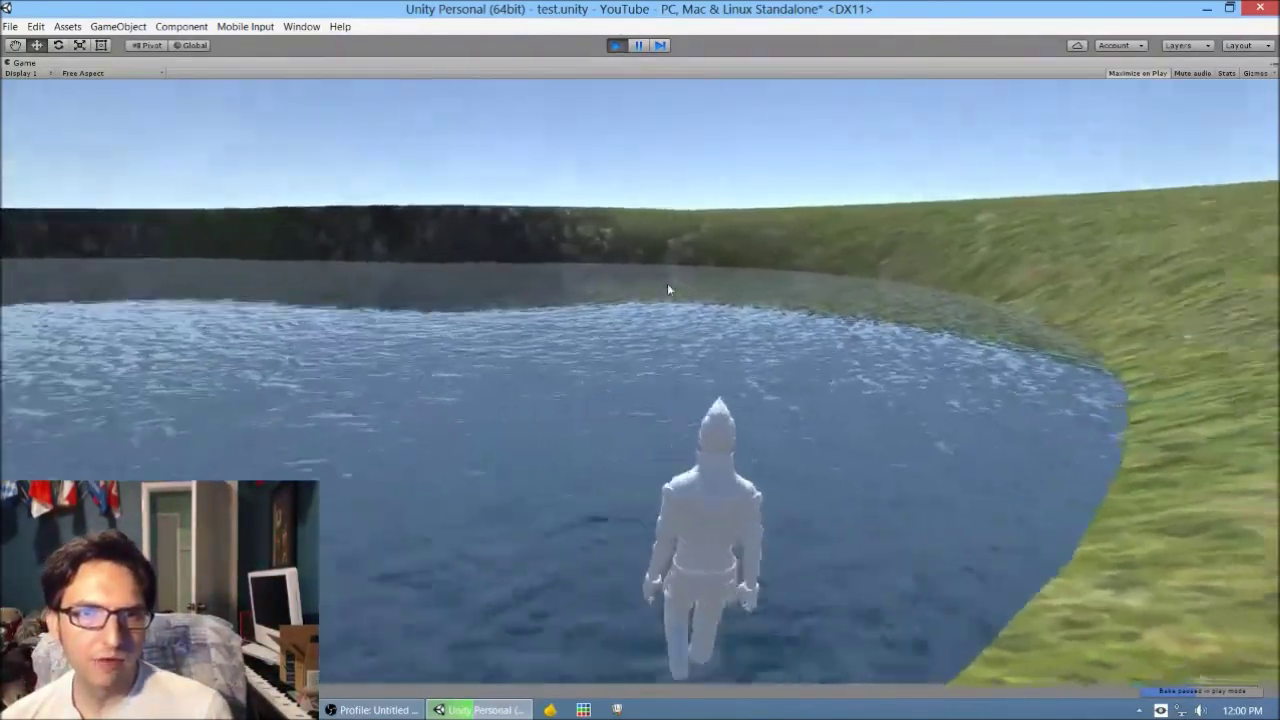
pyautogui.press('a')
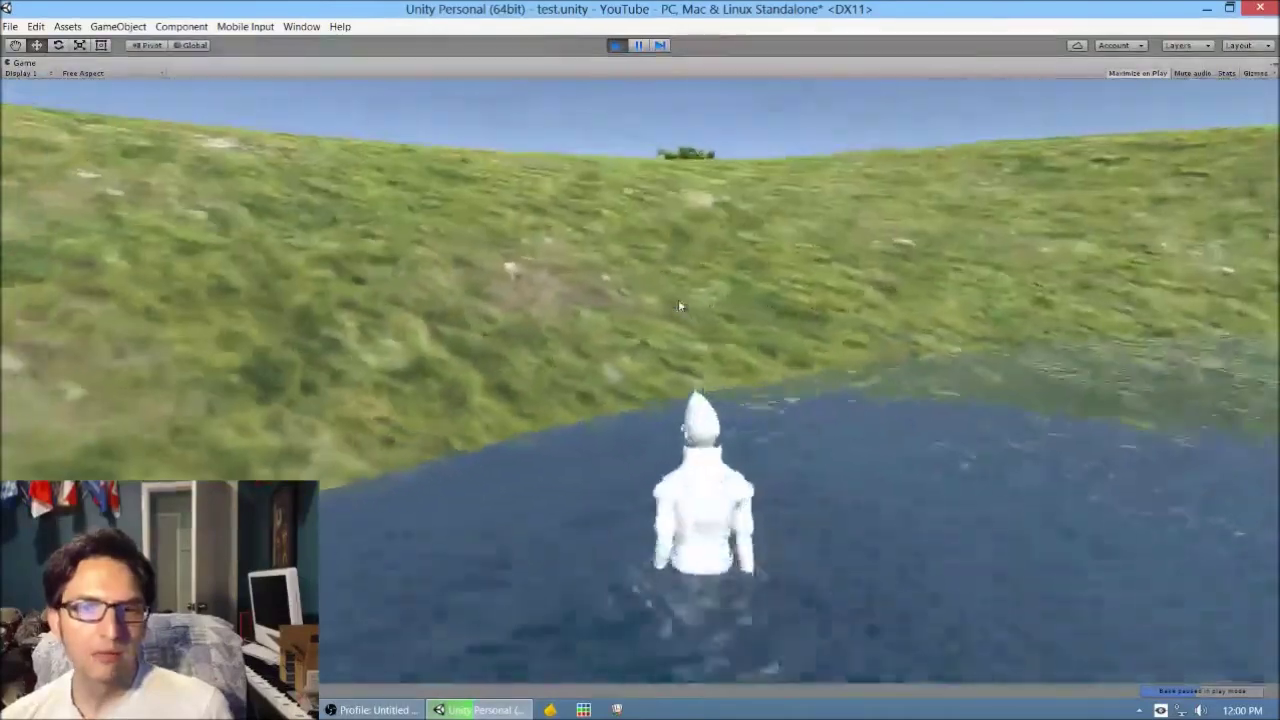
pyautogui.press('d')
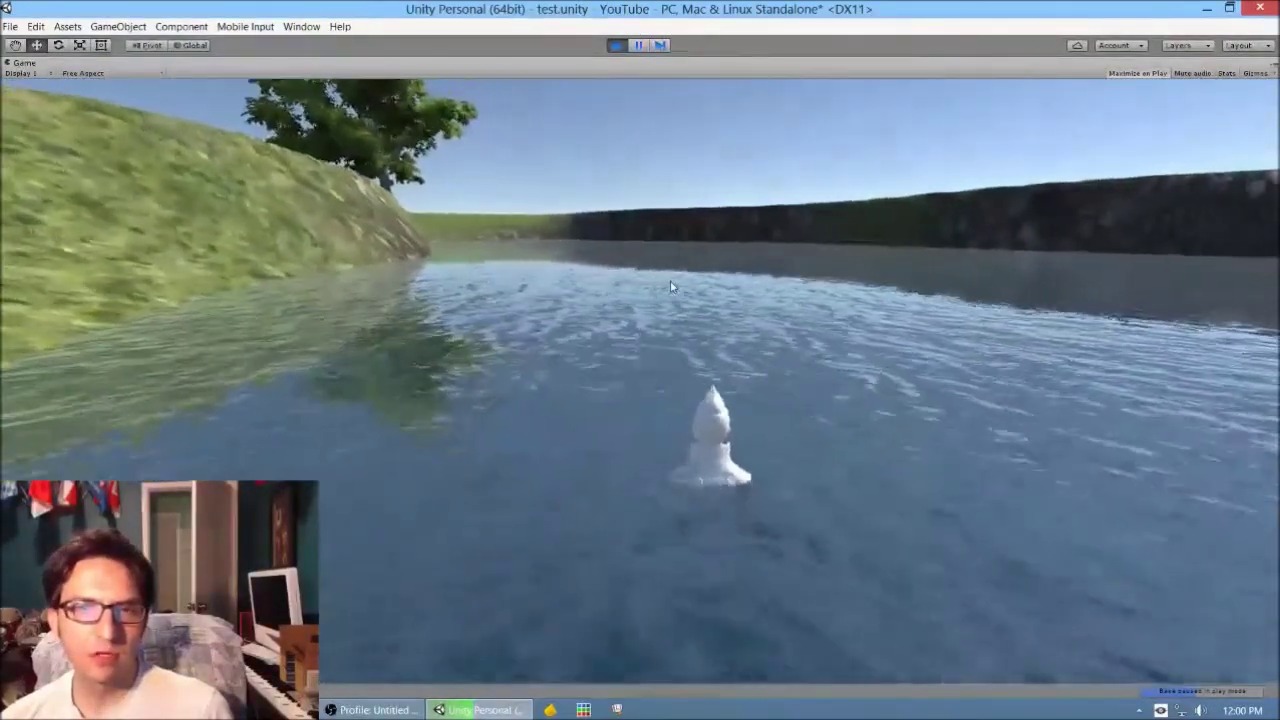
pyautogui.press('d')
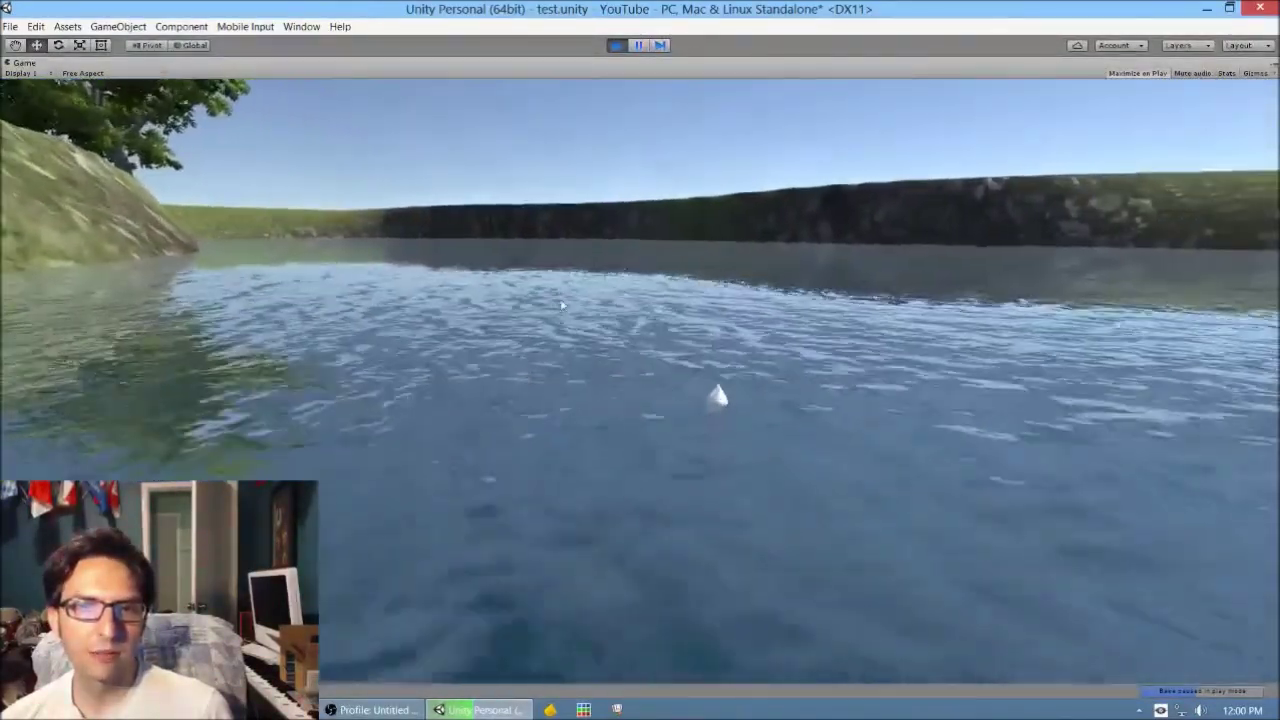
pyautogui.press('d')
# Walk the character along the pond bed and climb back up the bank out of the water
pyautogui.press('a')
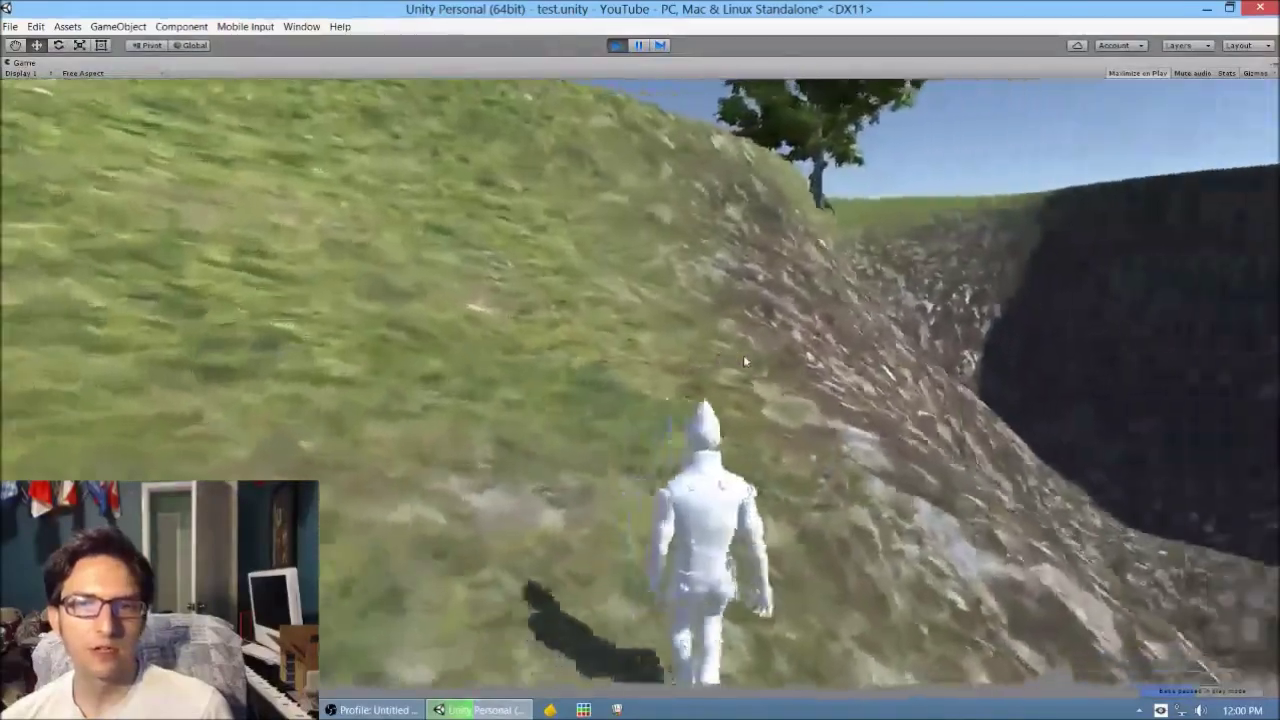
pyautogui.press('d')
pyautogui.press('a')
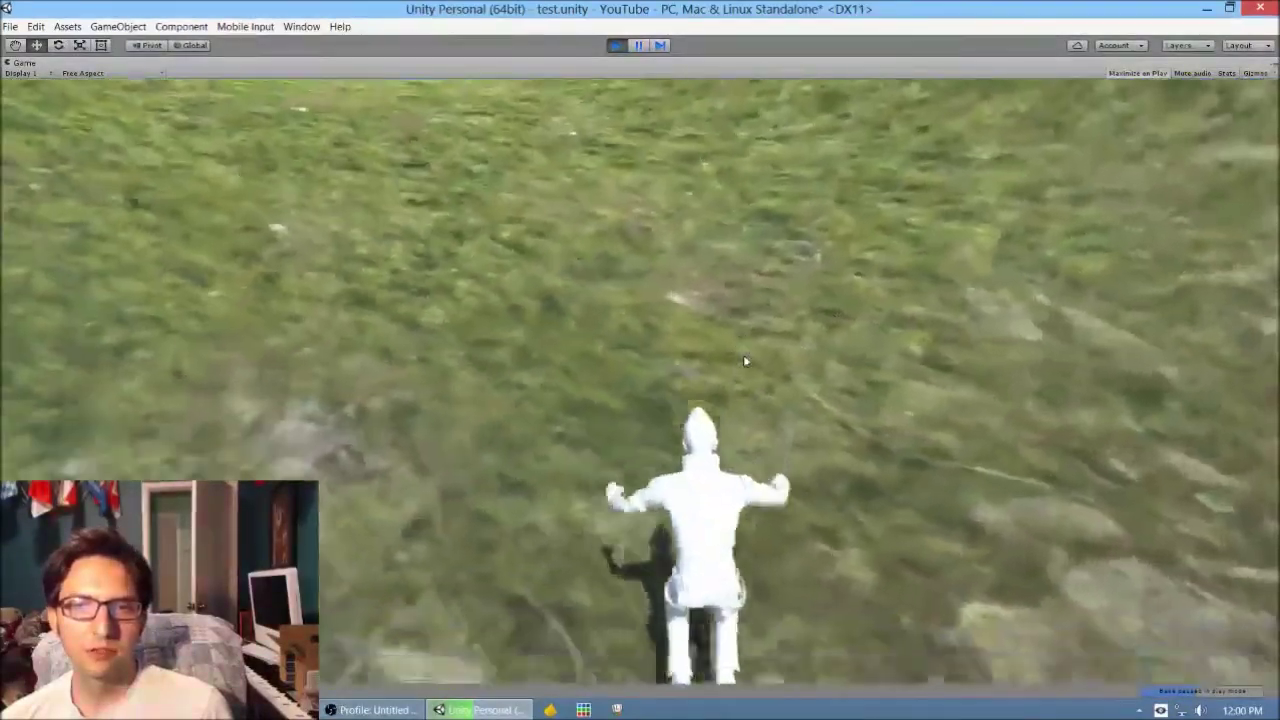
pyautogui.press('d')
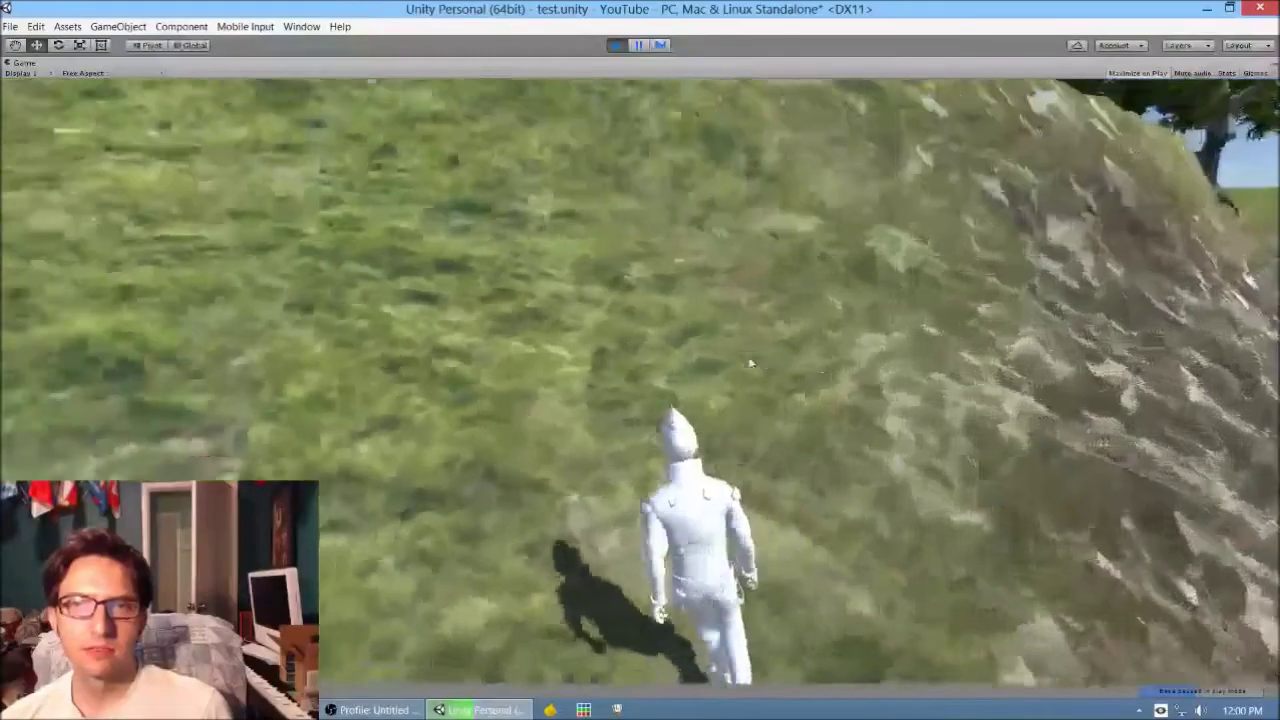
pyautogui.press('a')
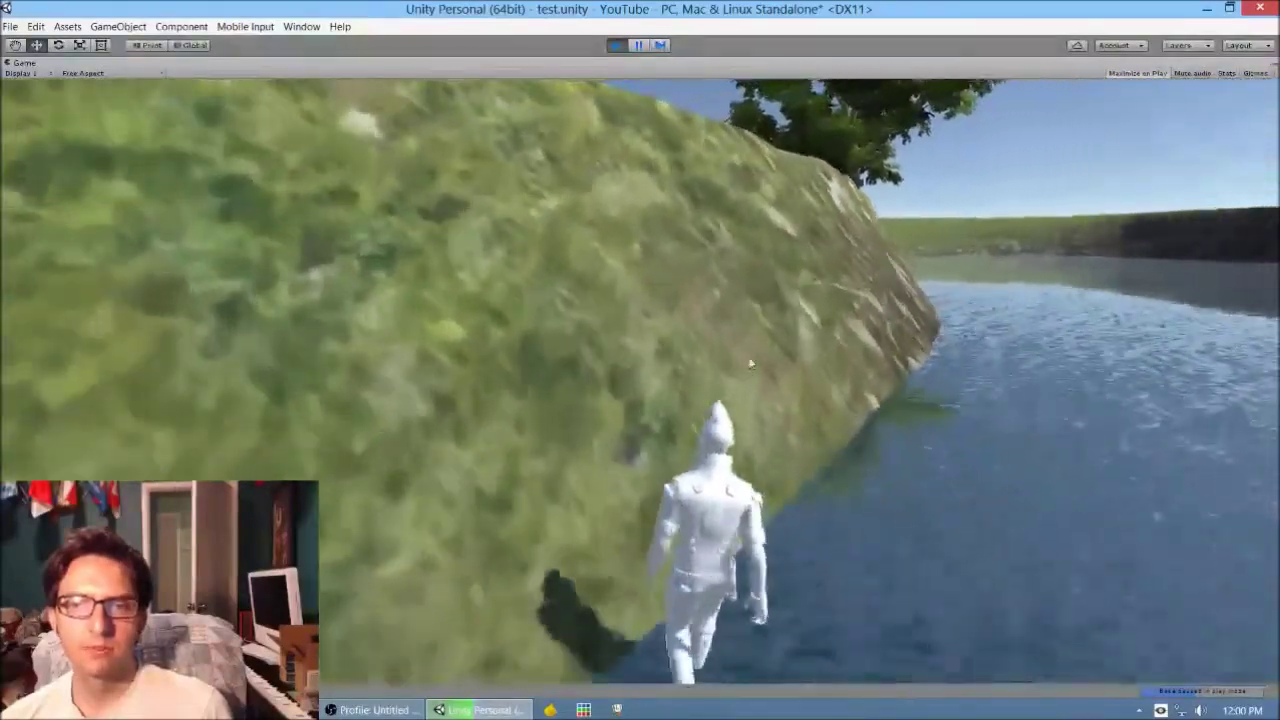
# Steer the character along the pond's sloping bank and up onto the grass above it, viewing the water from several directions
pyautogui.press('a')
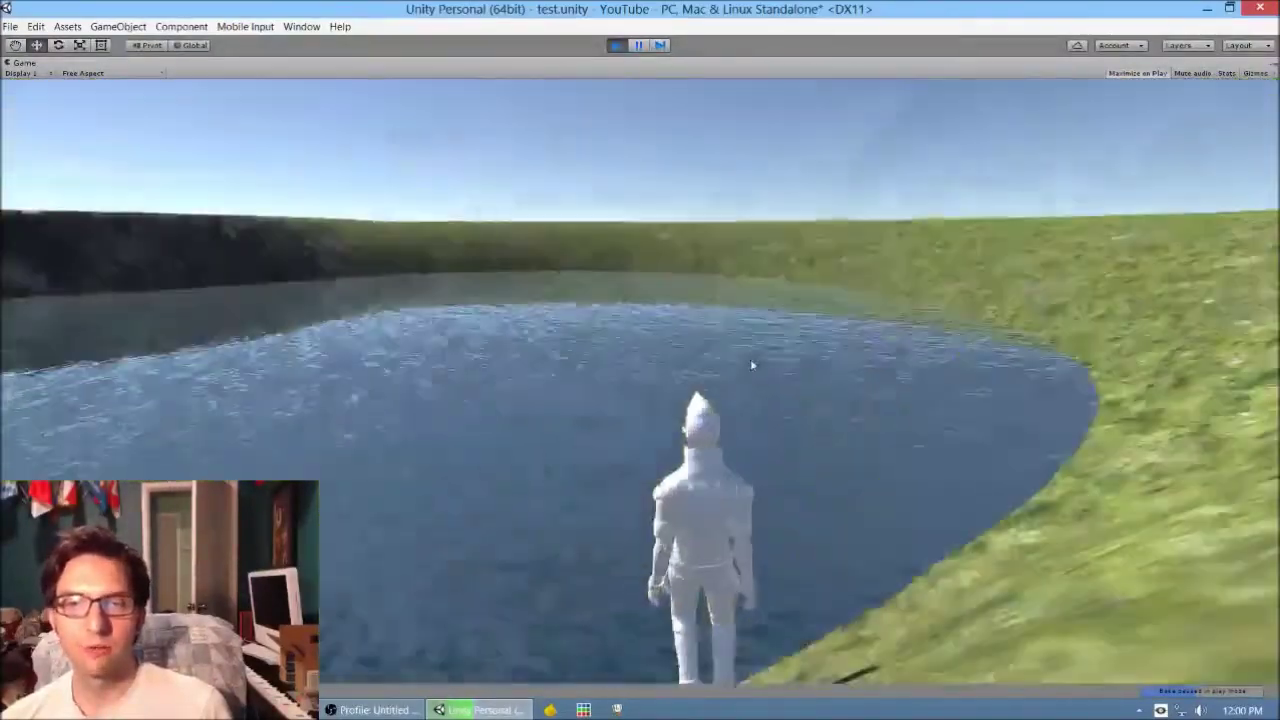
pyautogui.press('d')
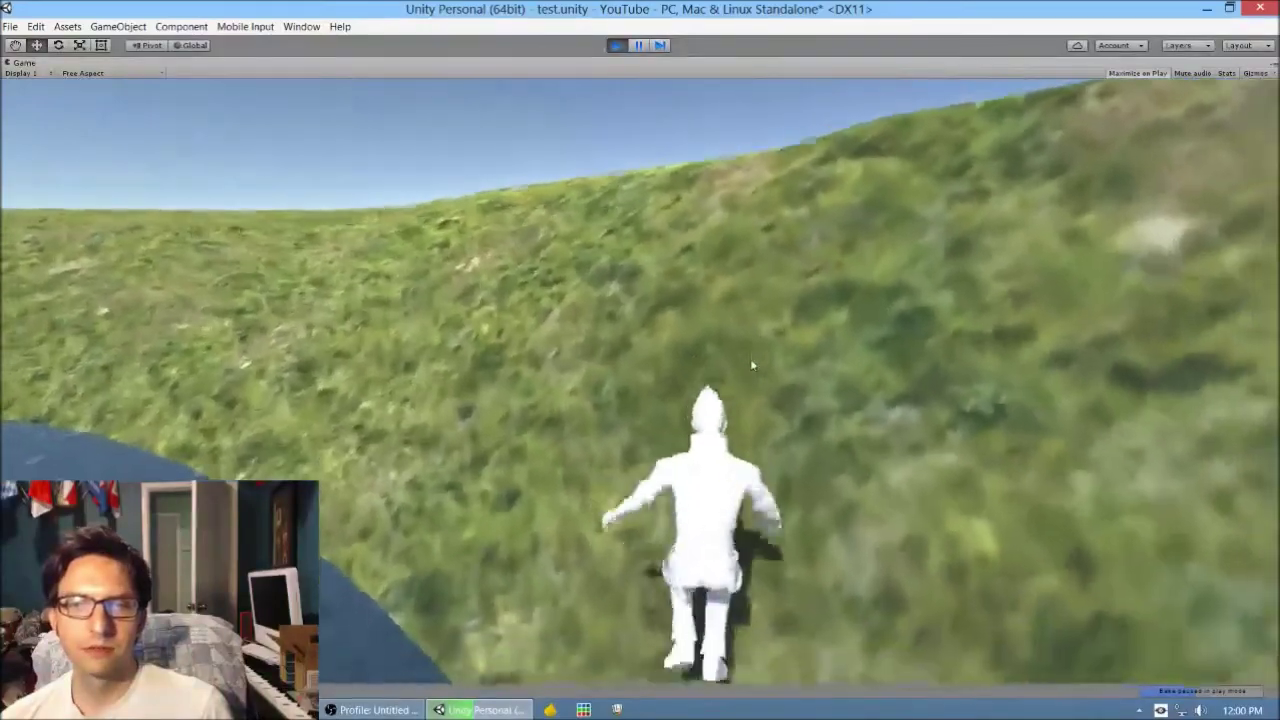
pyautogui.press('a')
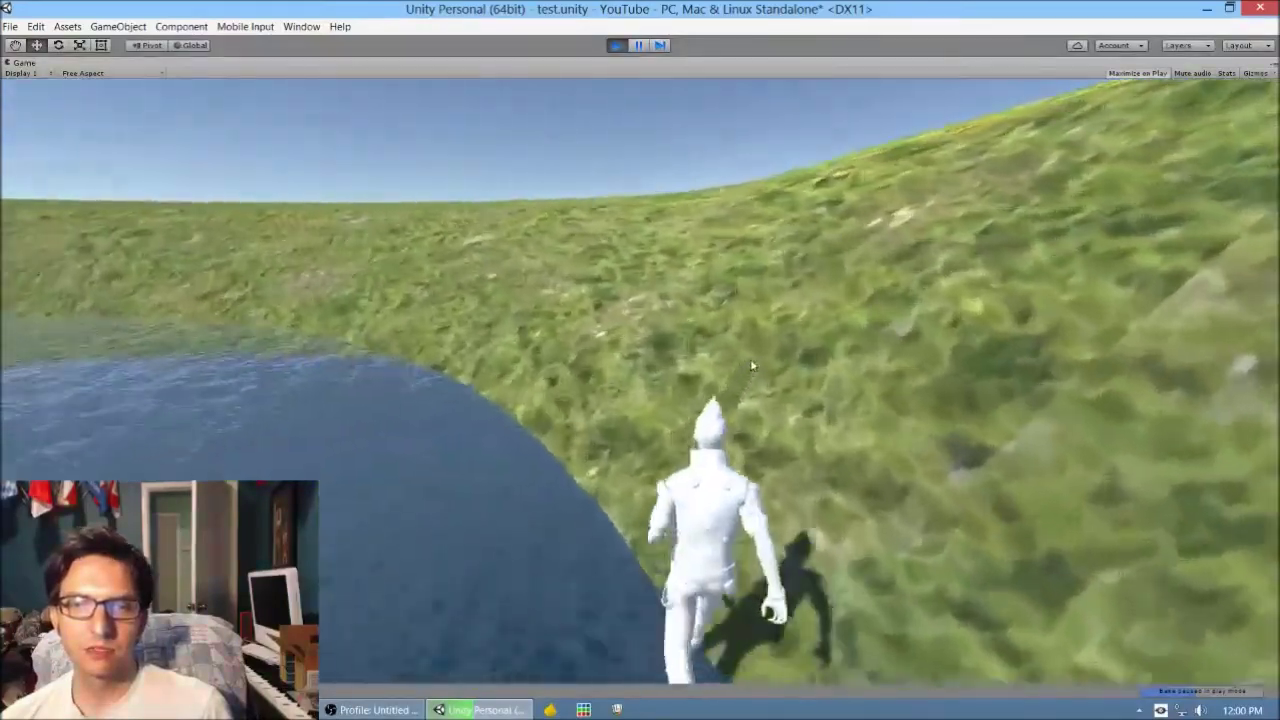
pyautogui.press('d')
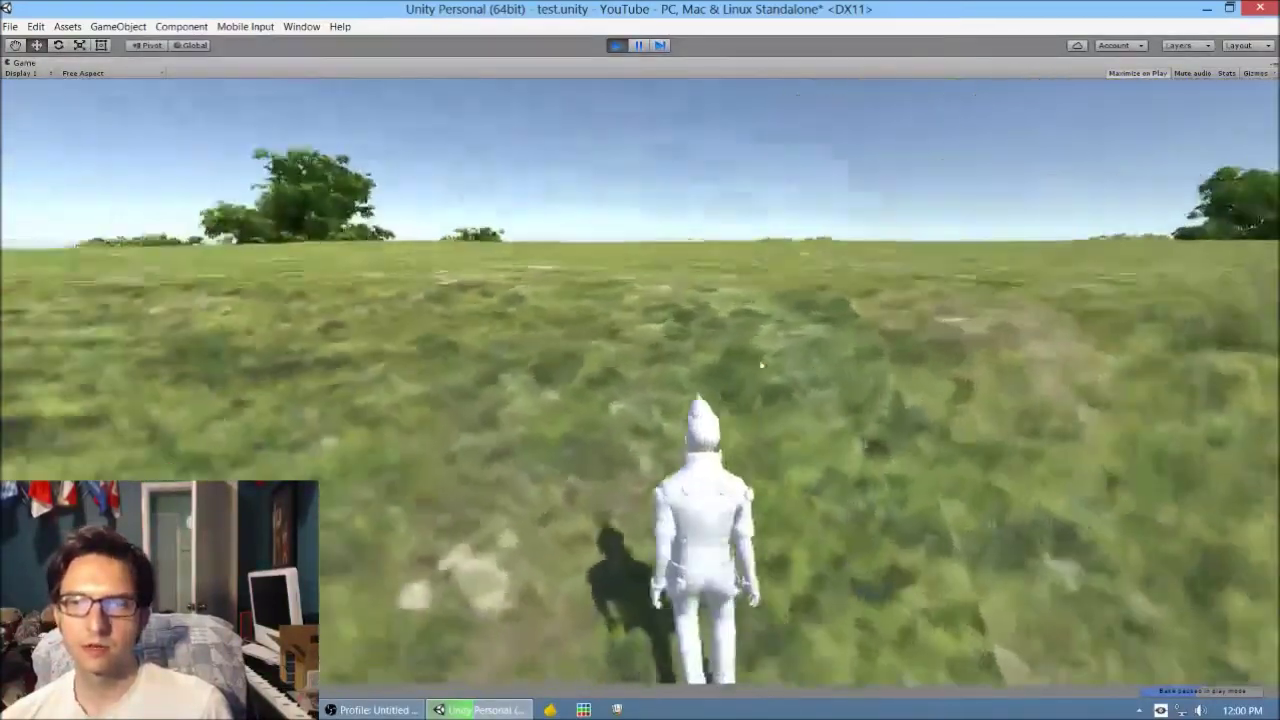
pyautogui.press('a')
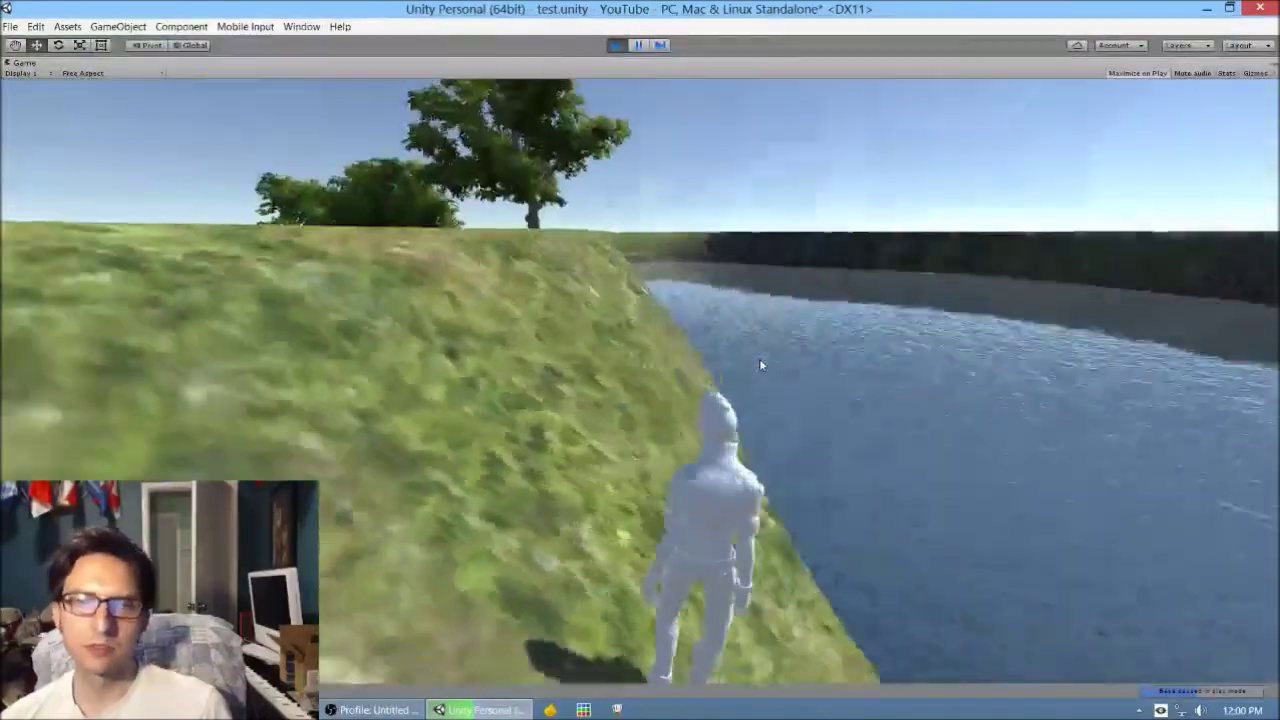
pyautogui.press('a')
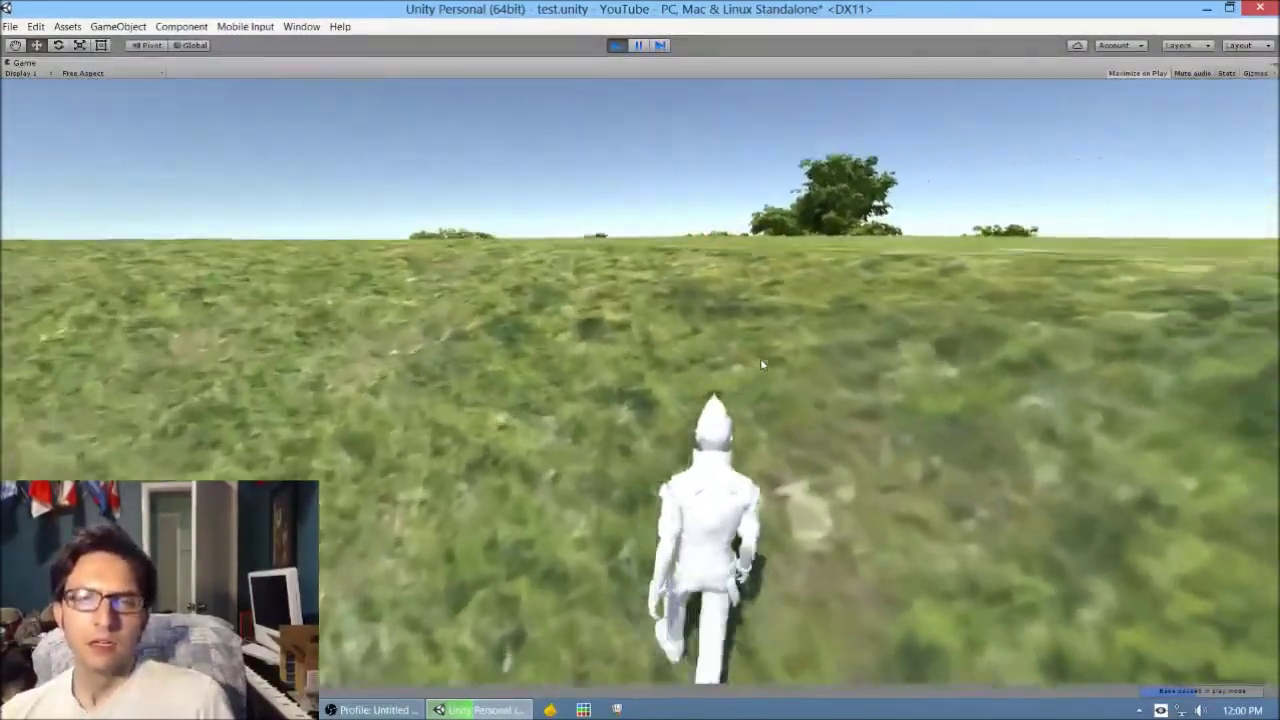
# Run the character across the raised grassland around the pond to inspect the plateau edge and the surrounding landscape
pyautogui.press('w')
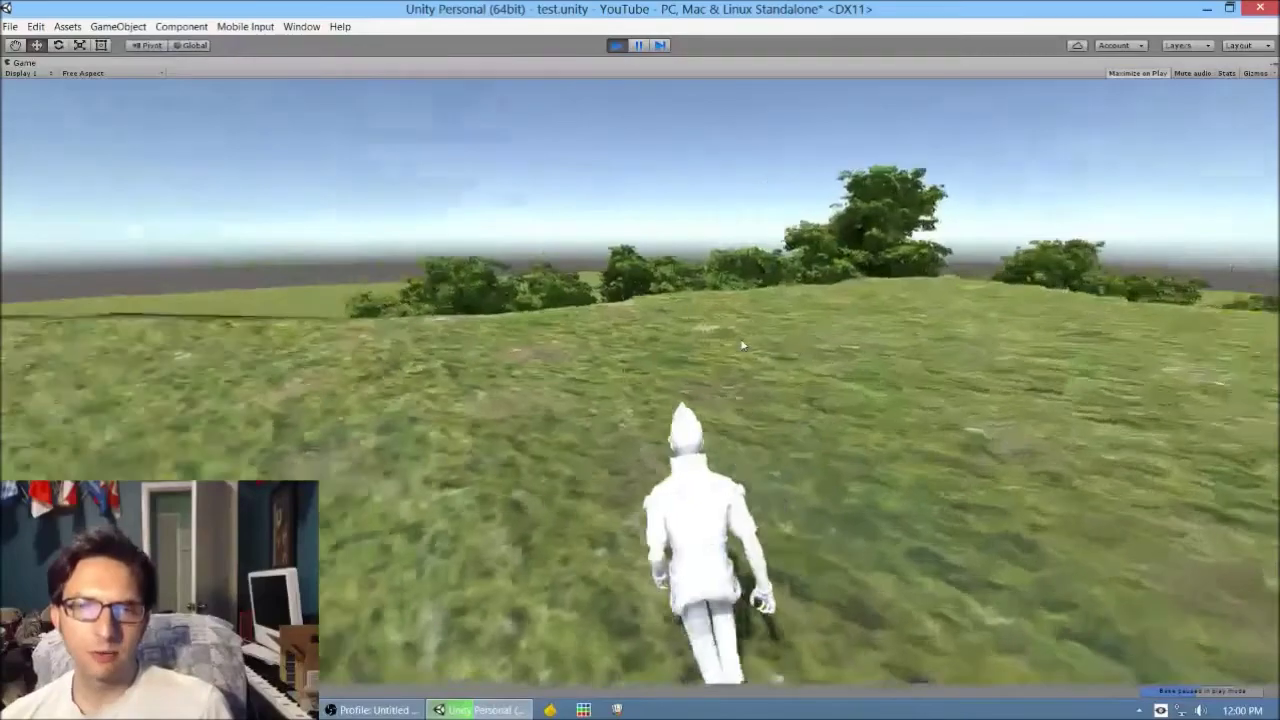
pyautogui.press('w')
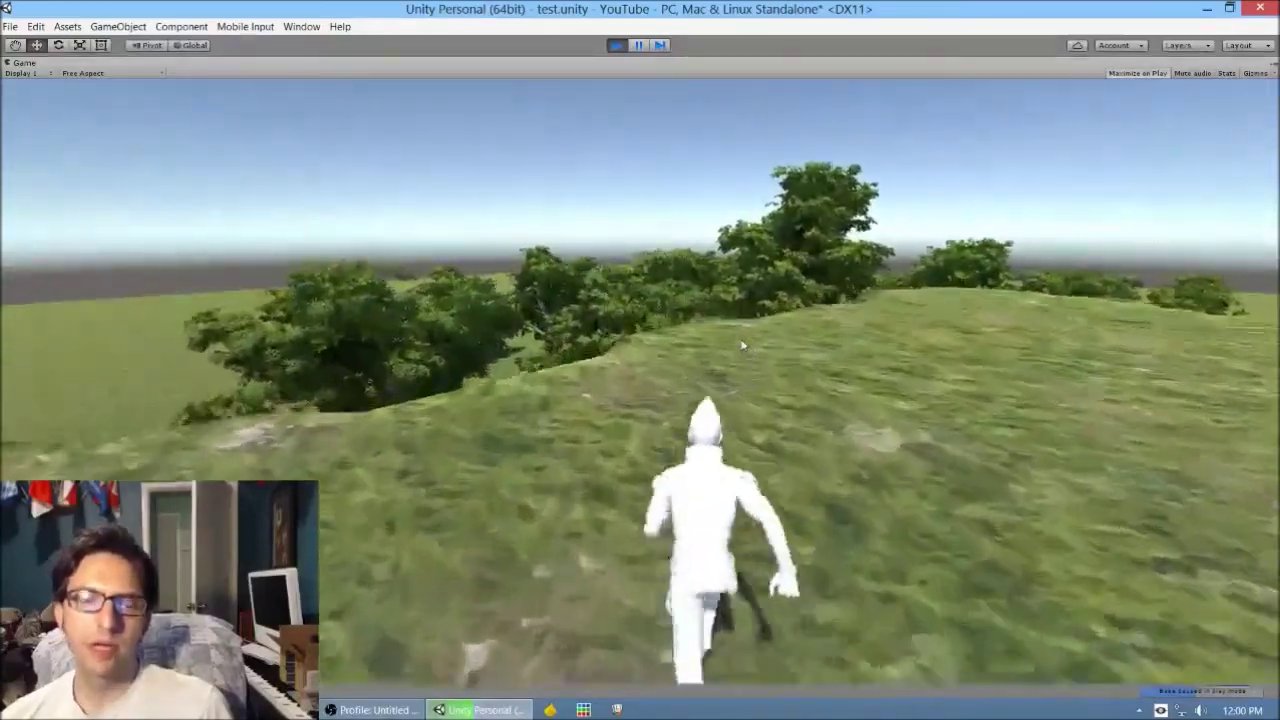
pyautogui.press('d')
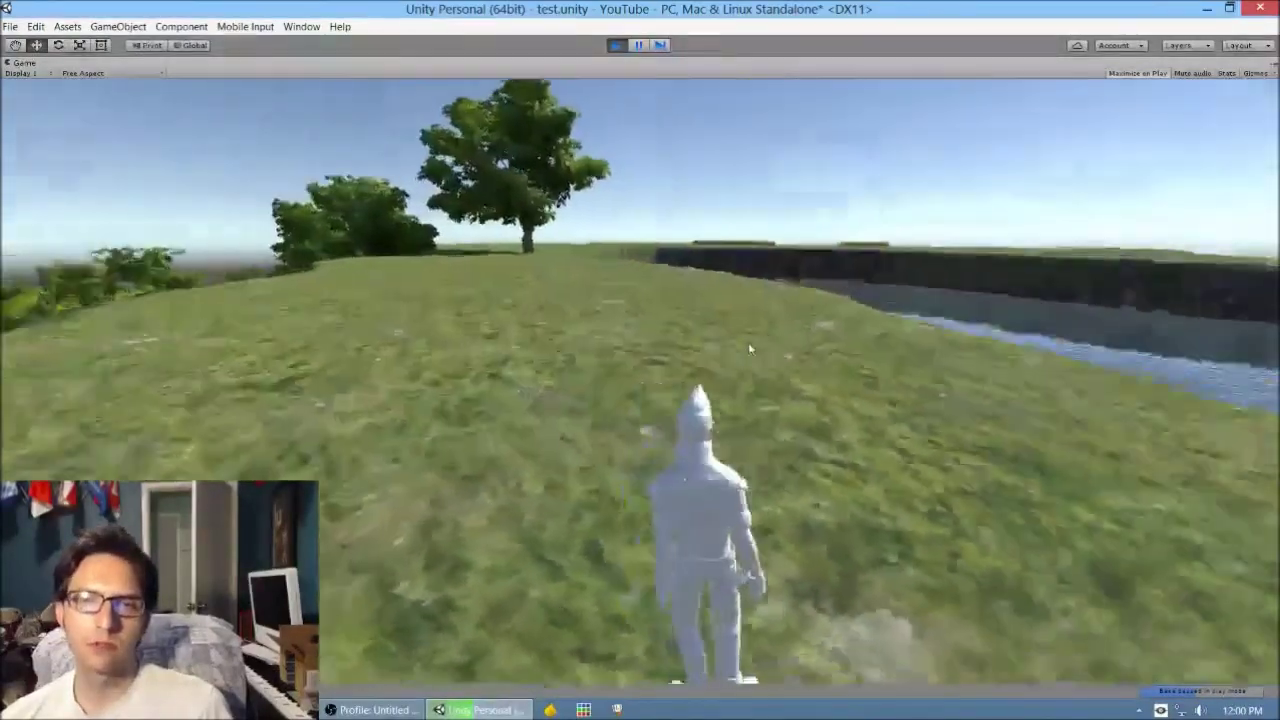
pyautogui.press('d')
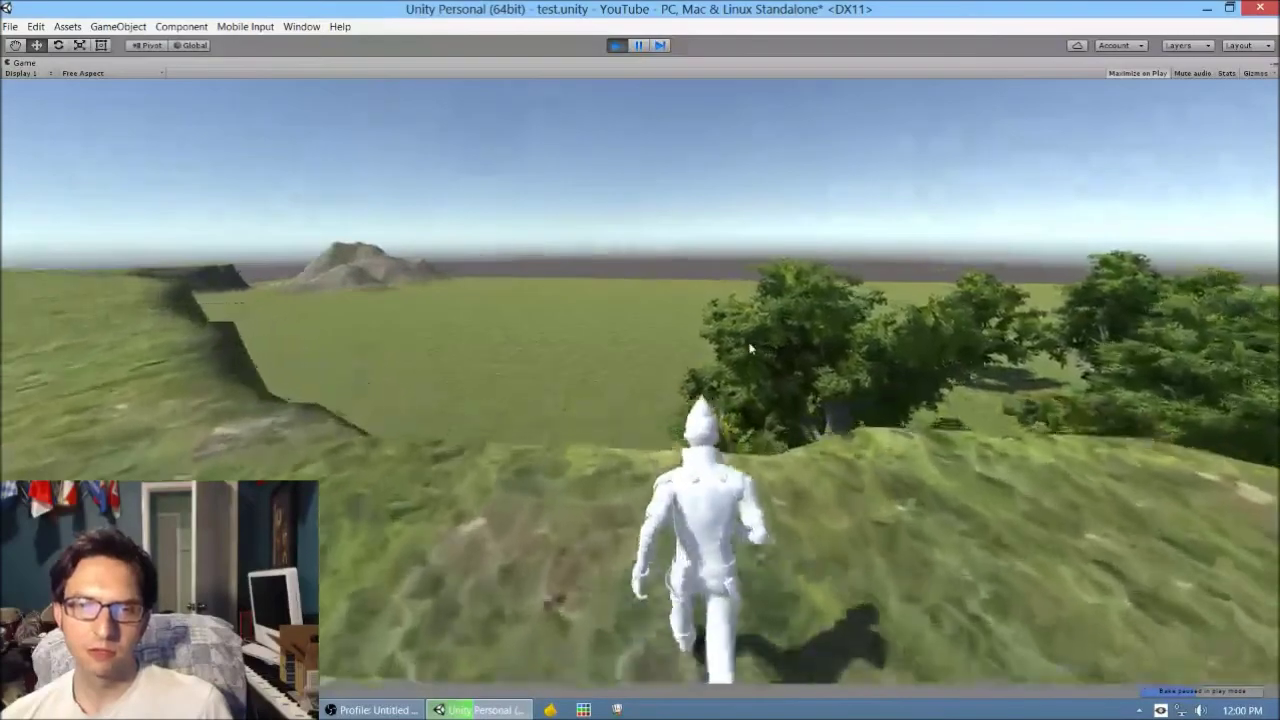
pyautogui.press('d')
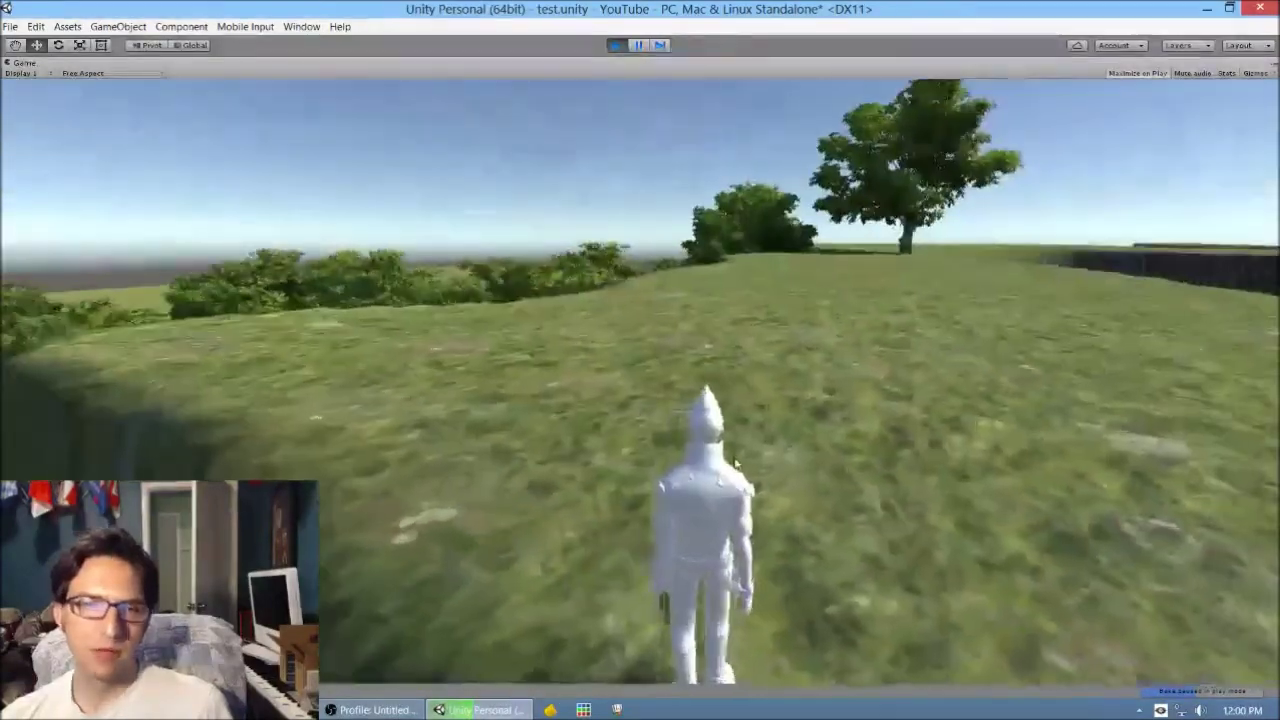
# Run the character along the plateau's edge and jump down to the small hills among the trees
pyautogui.press('a')
pyautogui.press('w')
pyautogui.press('d')
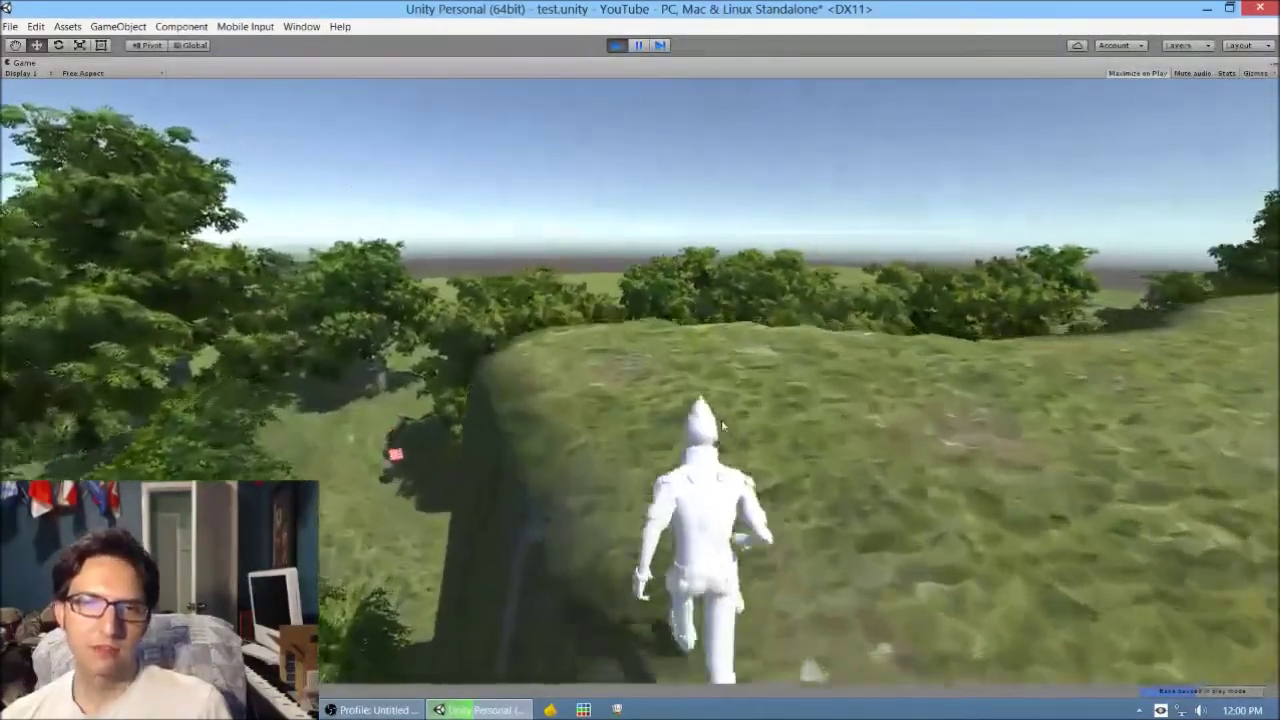
pyautogui.press('a')
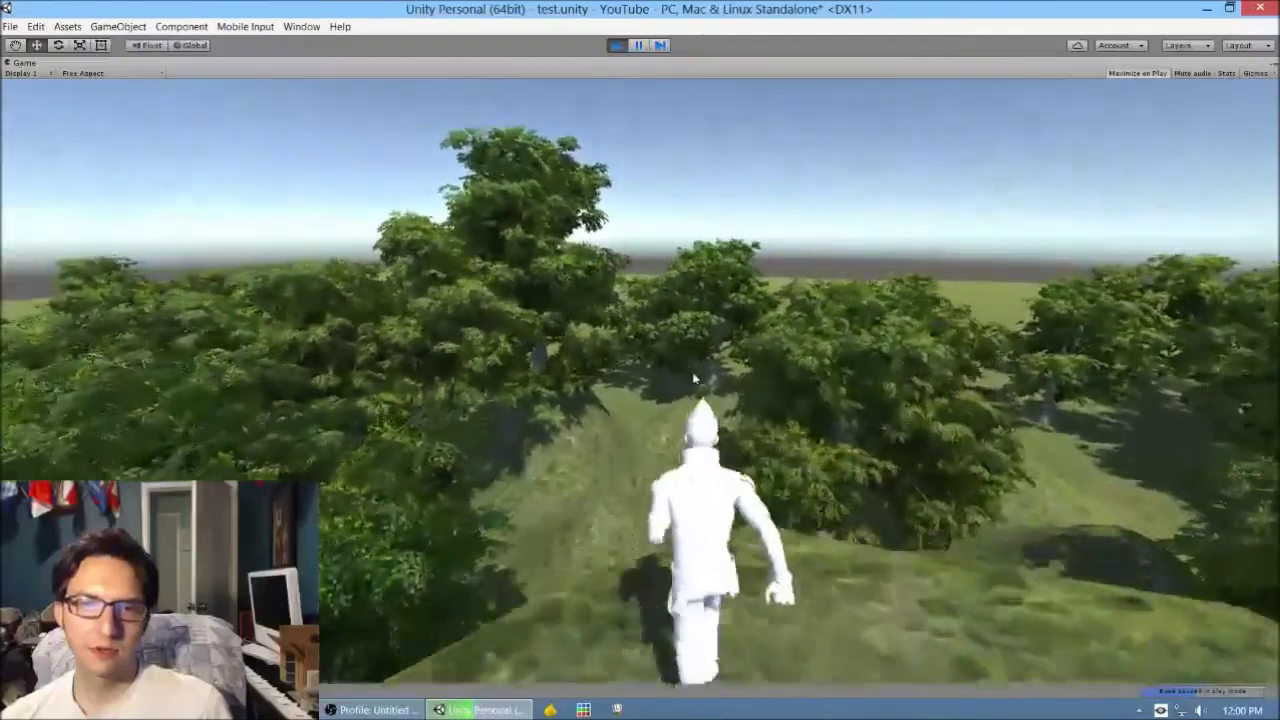
pyautogui.press('space')
pyautogui.press('d')
pyautogui.press('a')
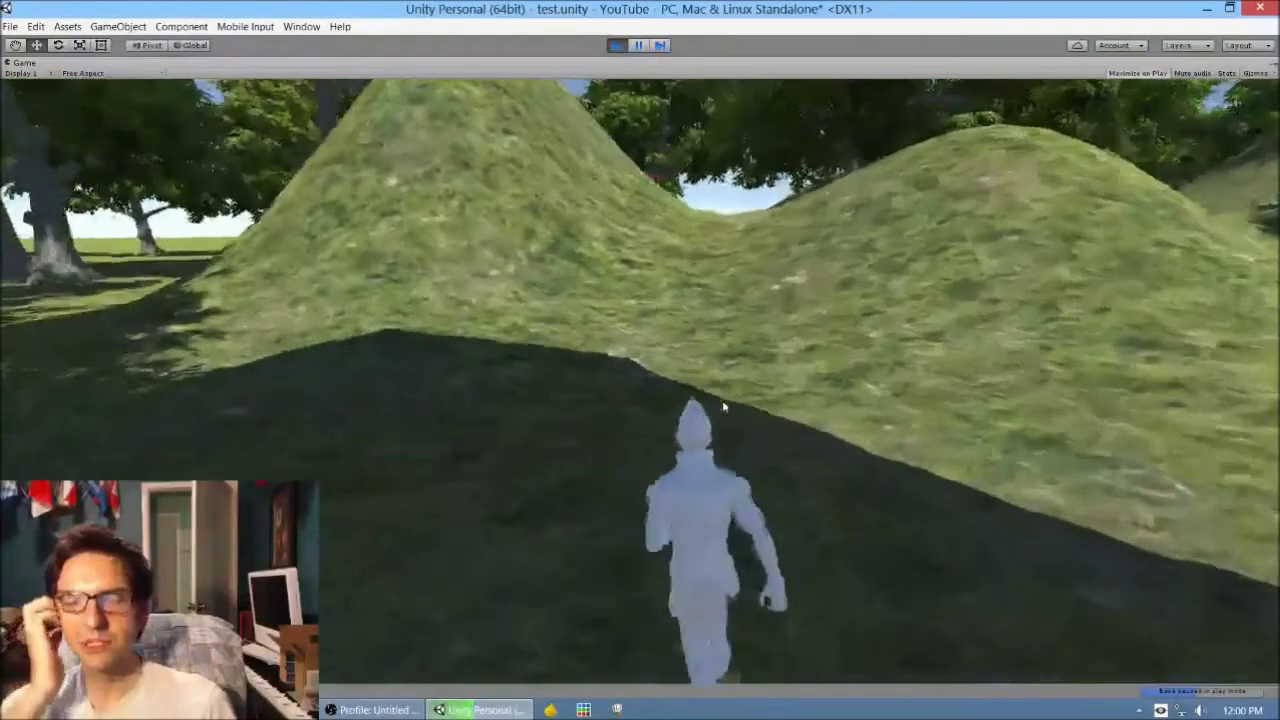
# Run the character between the small hills towards the red cube and look around the shaded trees
pyautogui.press('w')
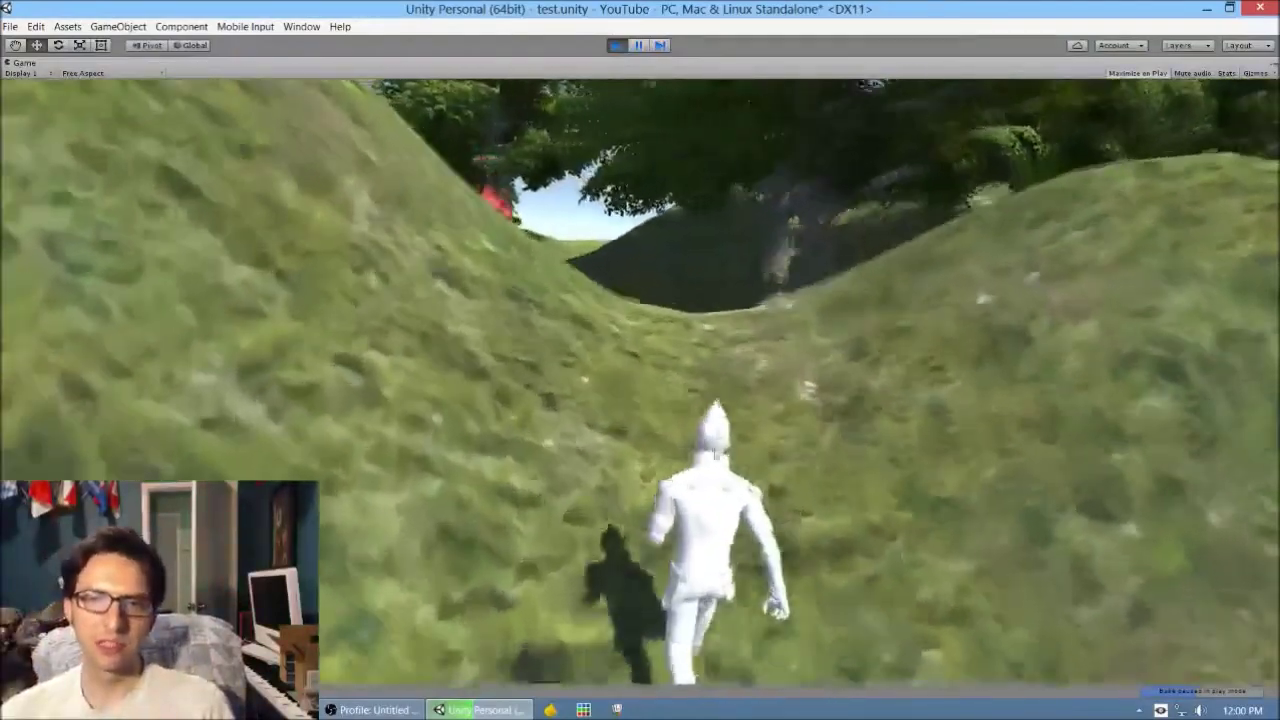
pyautogui.press('a')
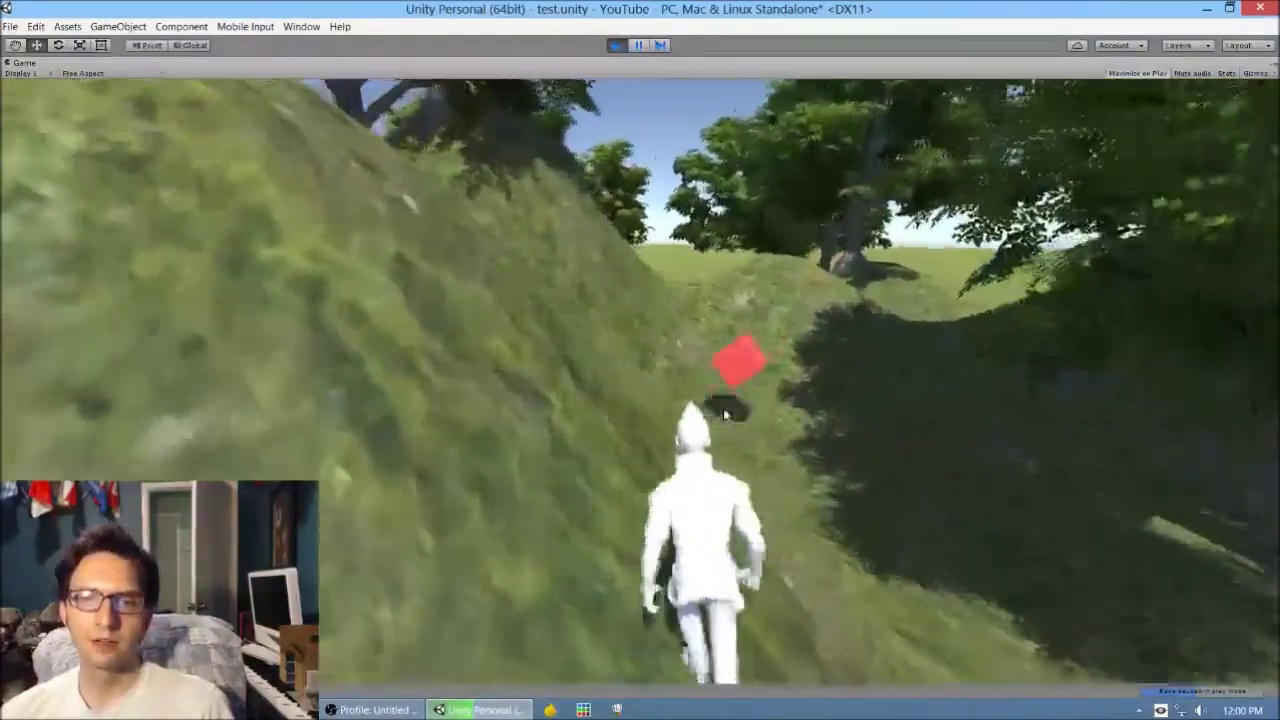
pyautogui.press('a')
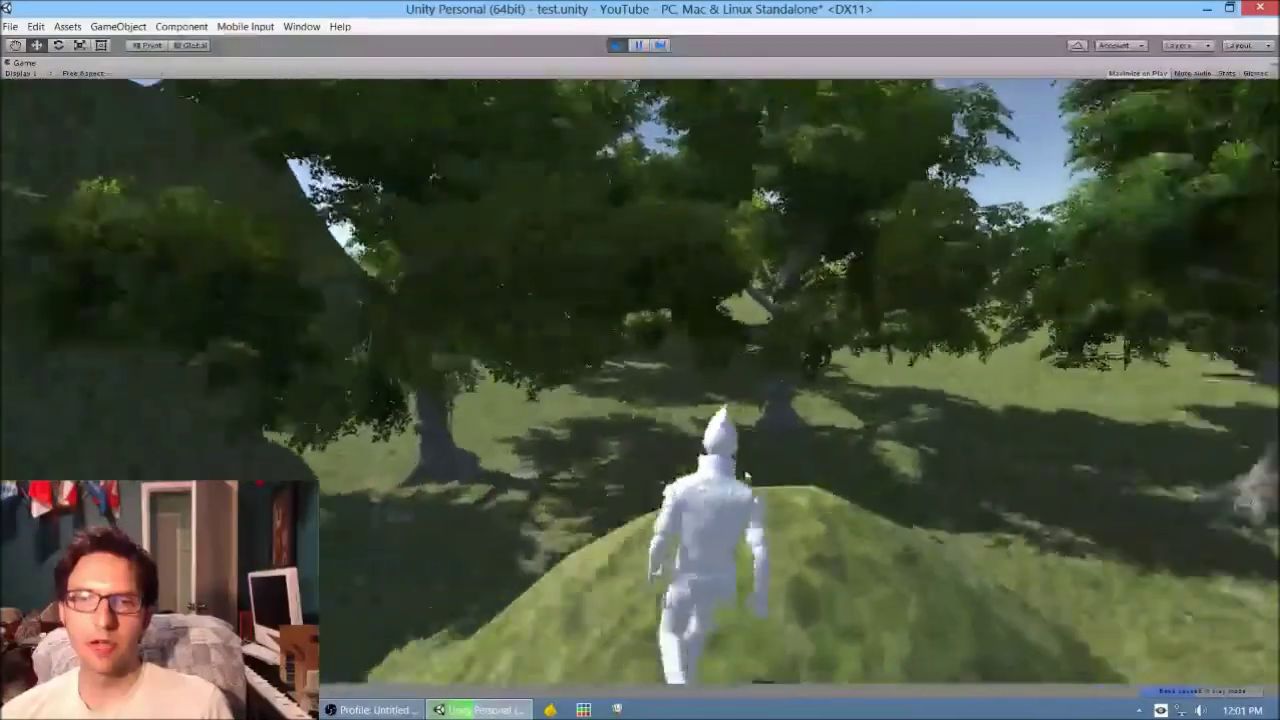
pyautogui.press('d')
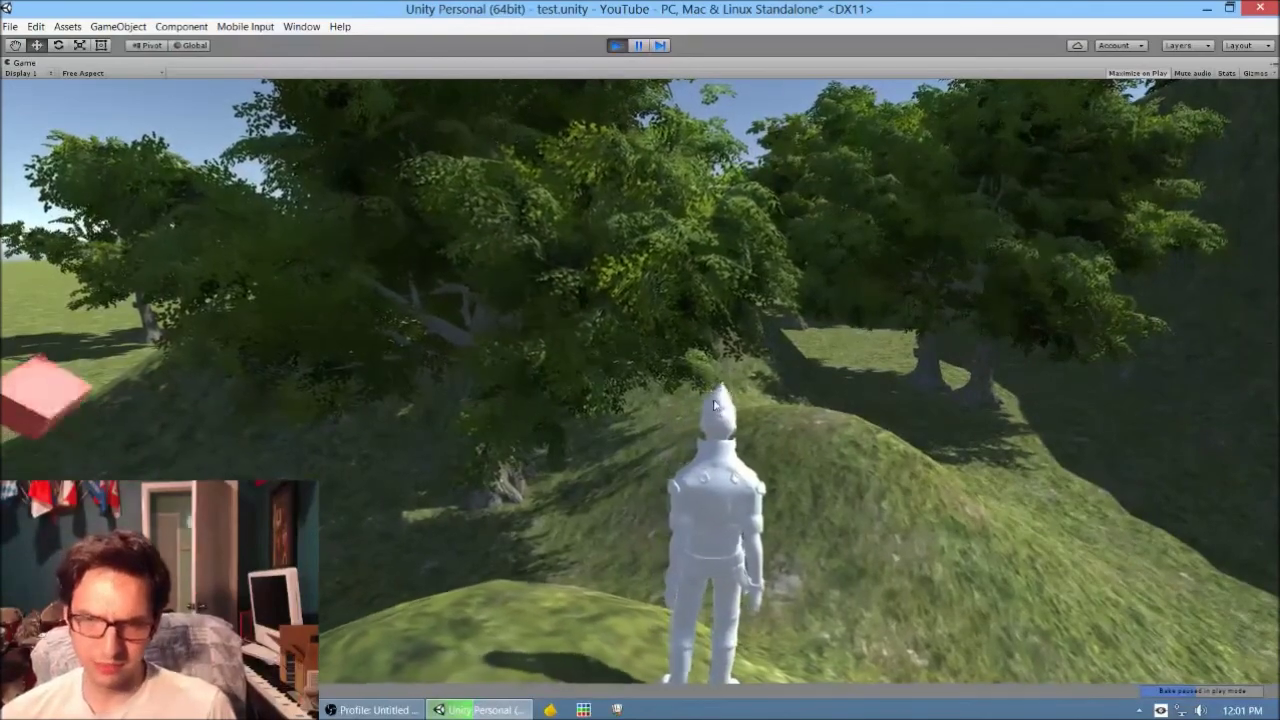
pyautogui.press('d')
pyautogui.press('a')
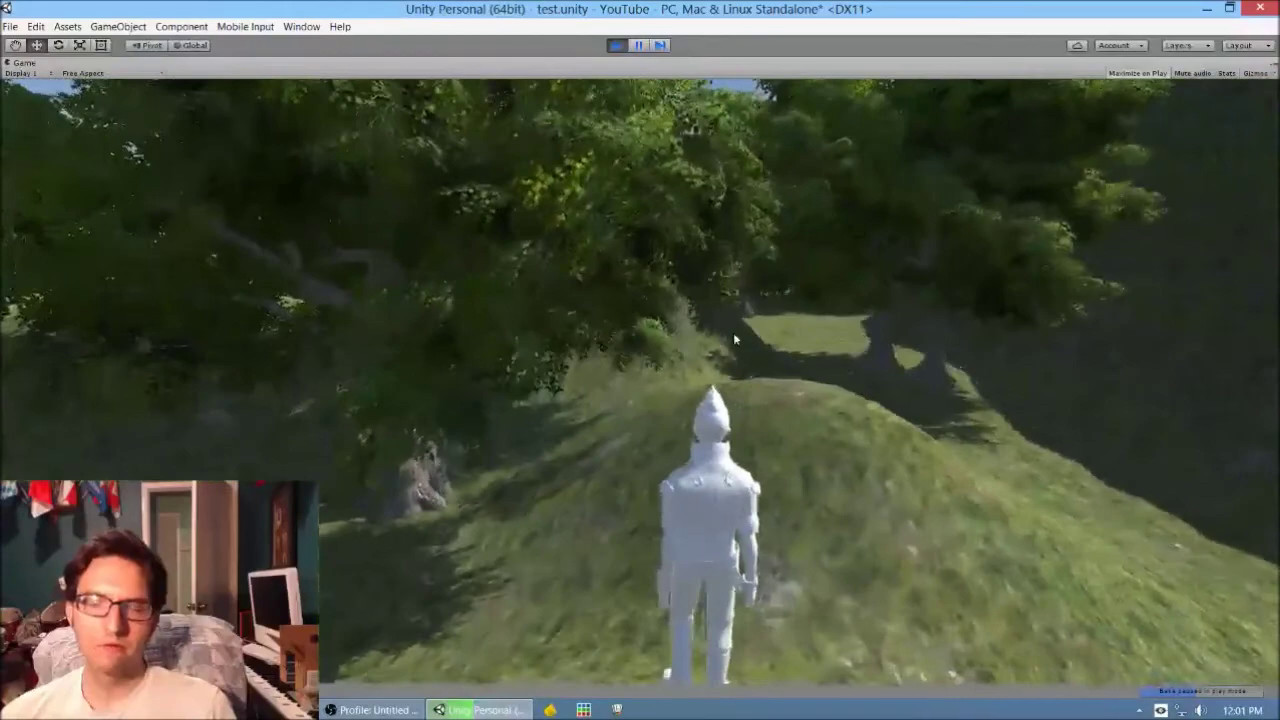
# Run the character through the dip between the small hills towards the trees and end the play test
pyautogui.press('w')
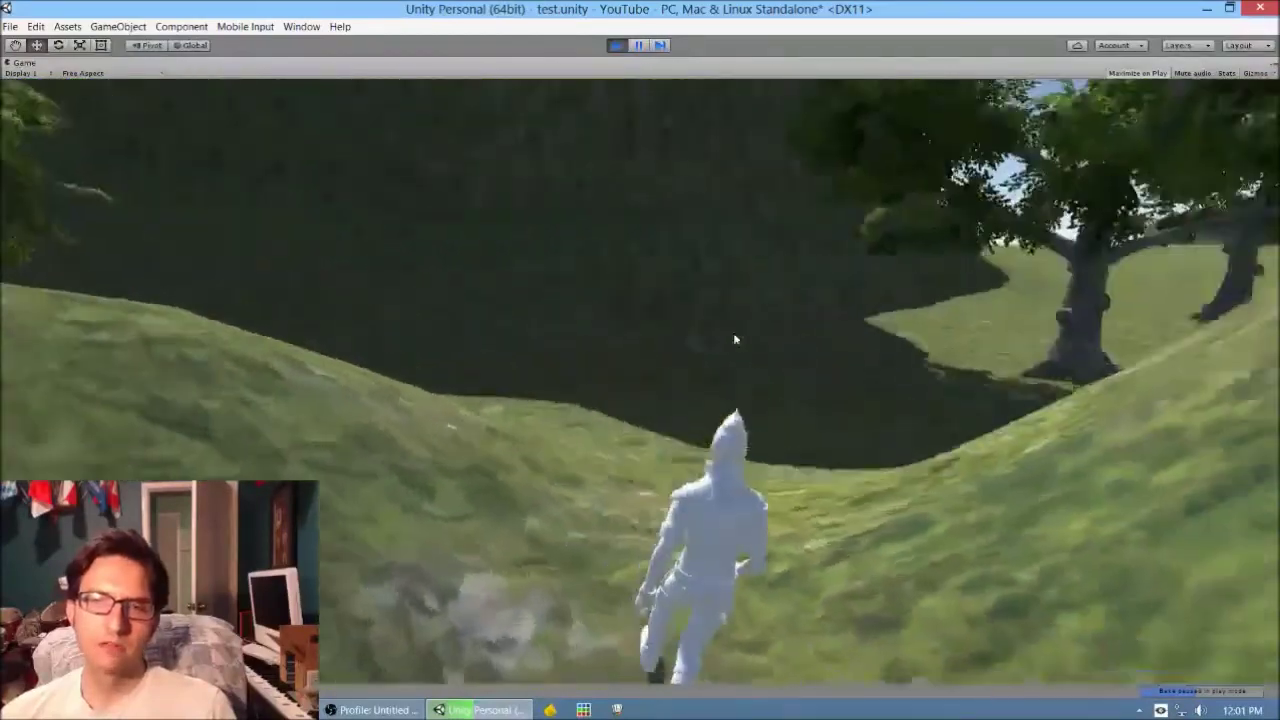
pyautogui.press('d')
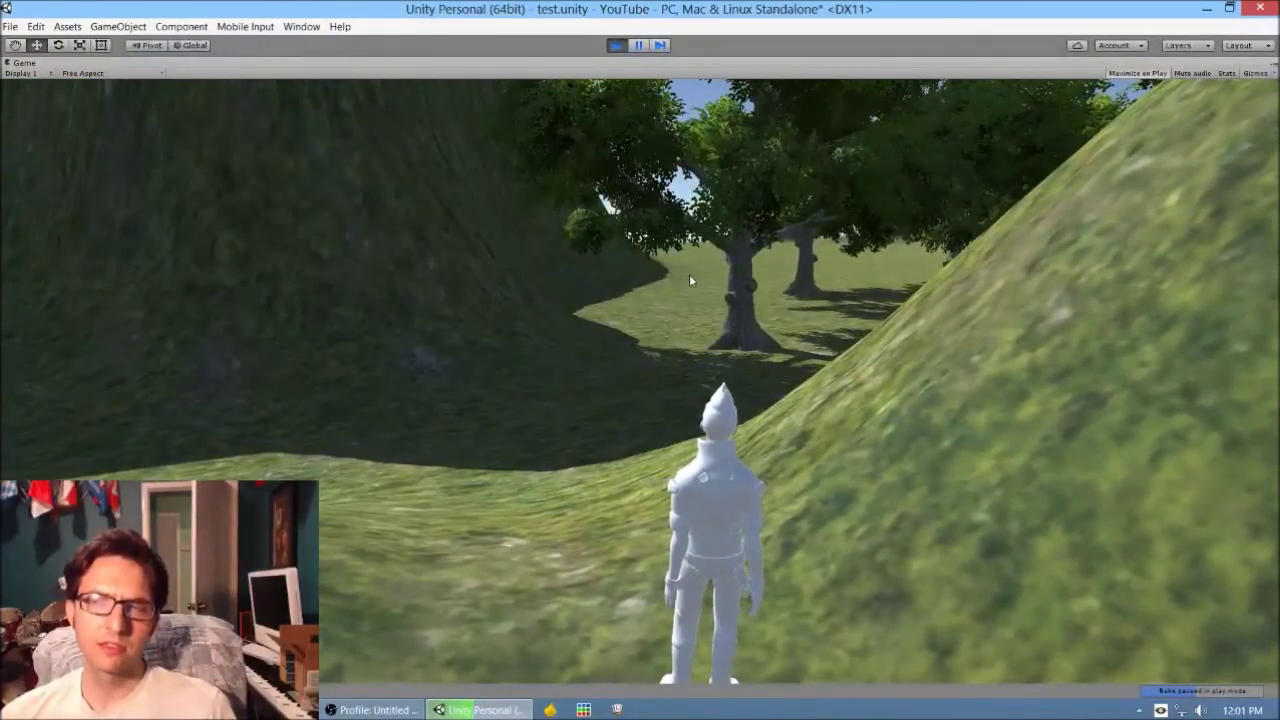
pyautogui.click(616, 46)
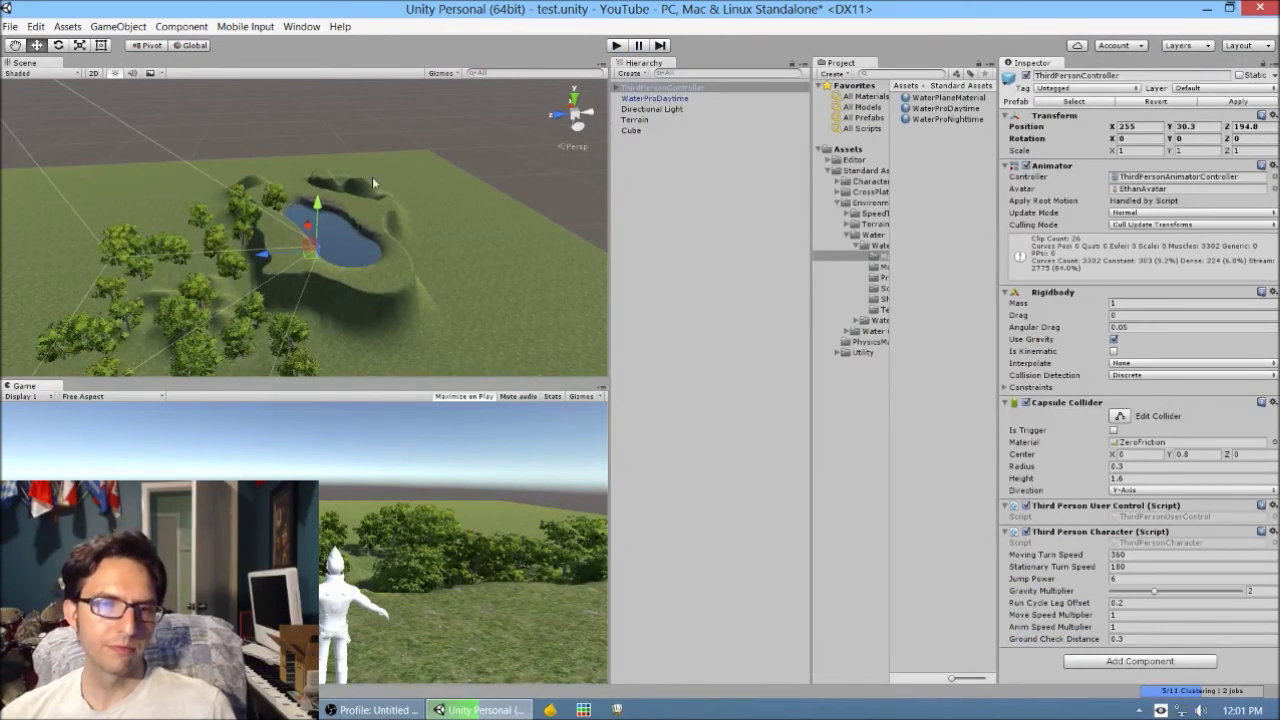
# Delete the ThirdPersonController from the scene
pyautogui.scroll(-3, 445, 325)
pyautogui.moveTo(429, 318); pyautogui.dragTo(420, 235, button='right')
pyautogui.press('w')
pyautogui.click(661, 98)
pyautogui.click(662, 88)
pyautogui.press('Delete')
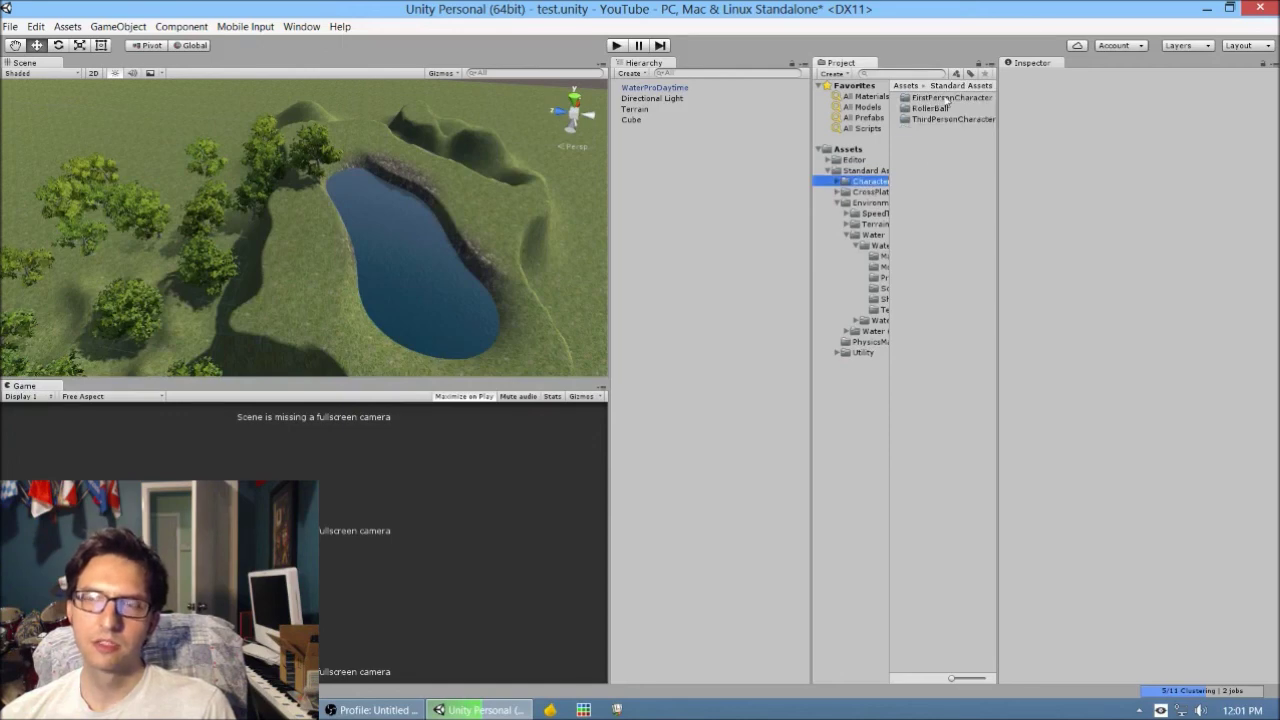
# Find the FPSController prefab in the FirstPersonCharacter assets and review its child object and its controller, Rigidbody and Audio Source settings
pyautogui.click(946, 98)
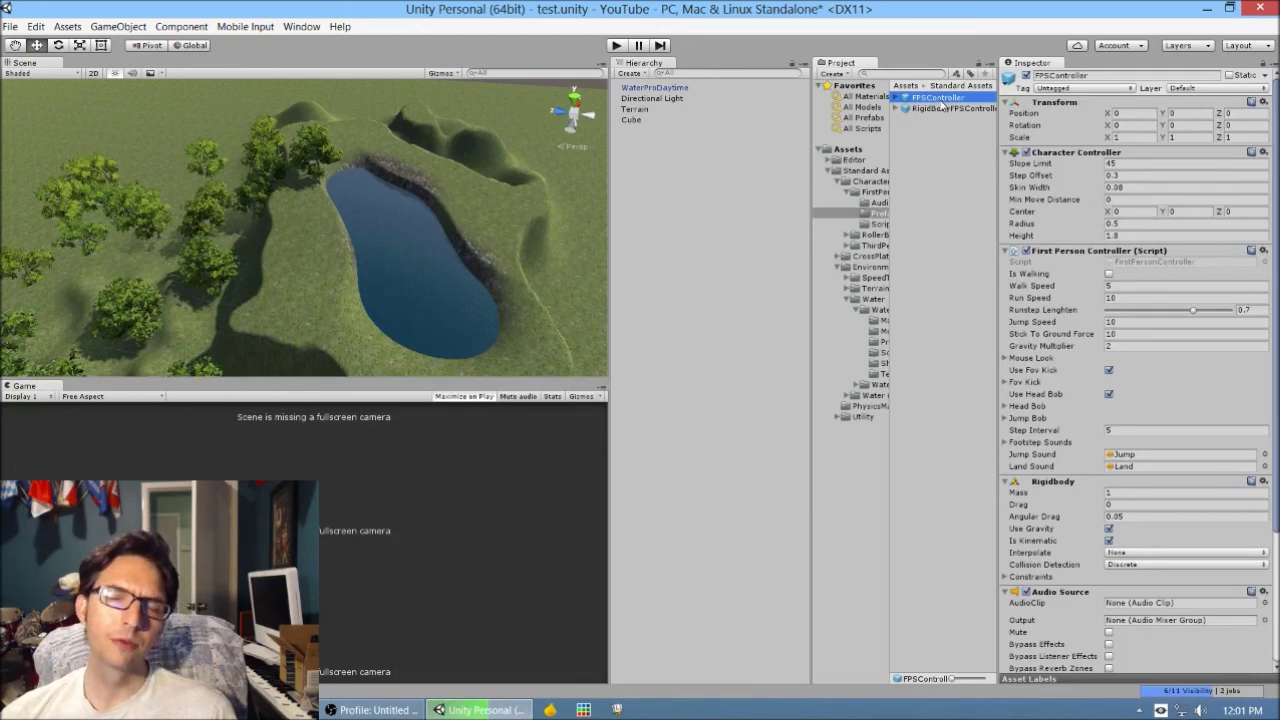
pyautogui.scroll(-5, 1119, 133)
pyautogui.scroll(5, 1127, 211)
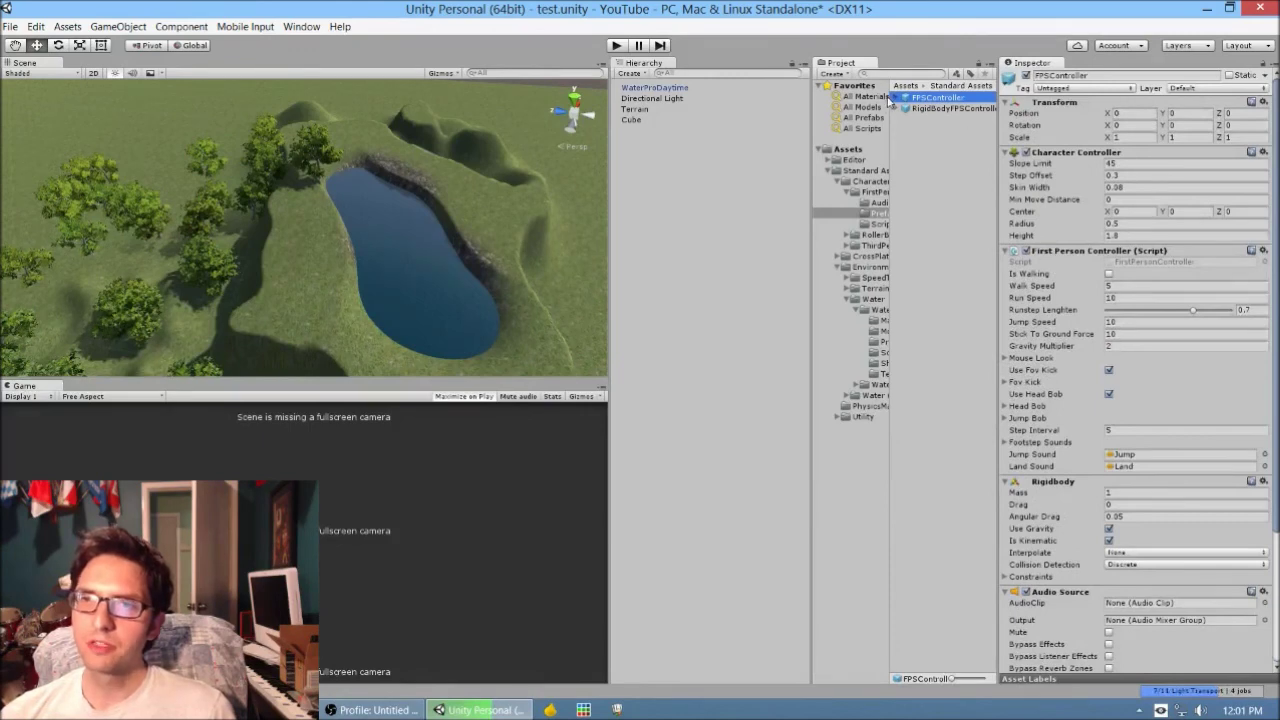
pyautogui.click(922, 109)
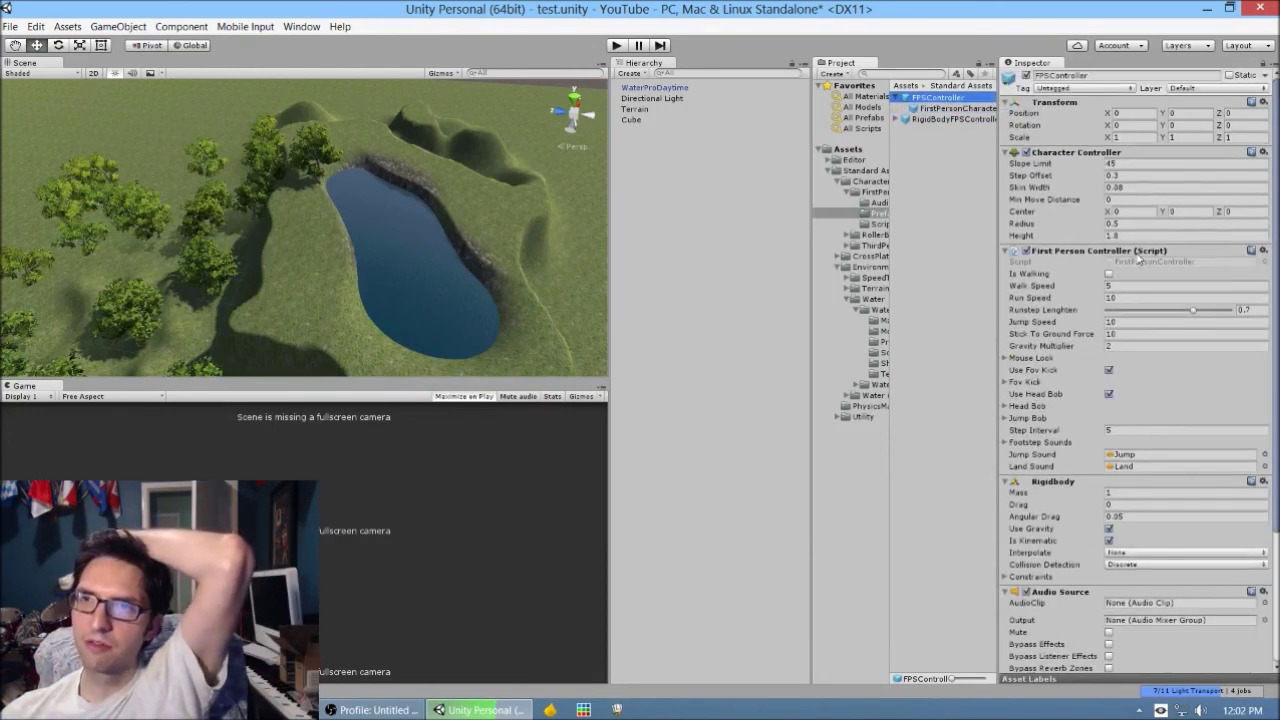
pyautogui.scroll(-4, 1160, 260)
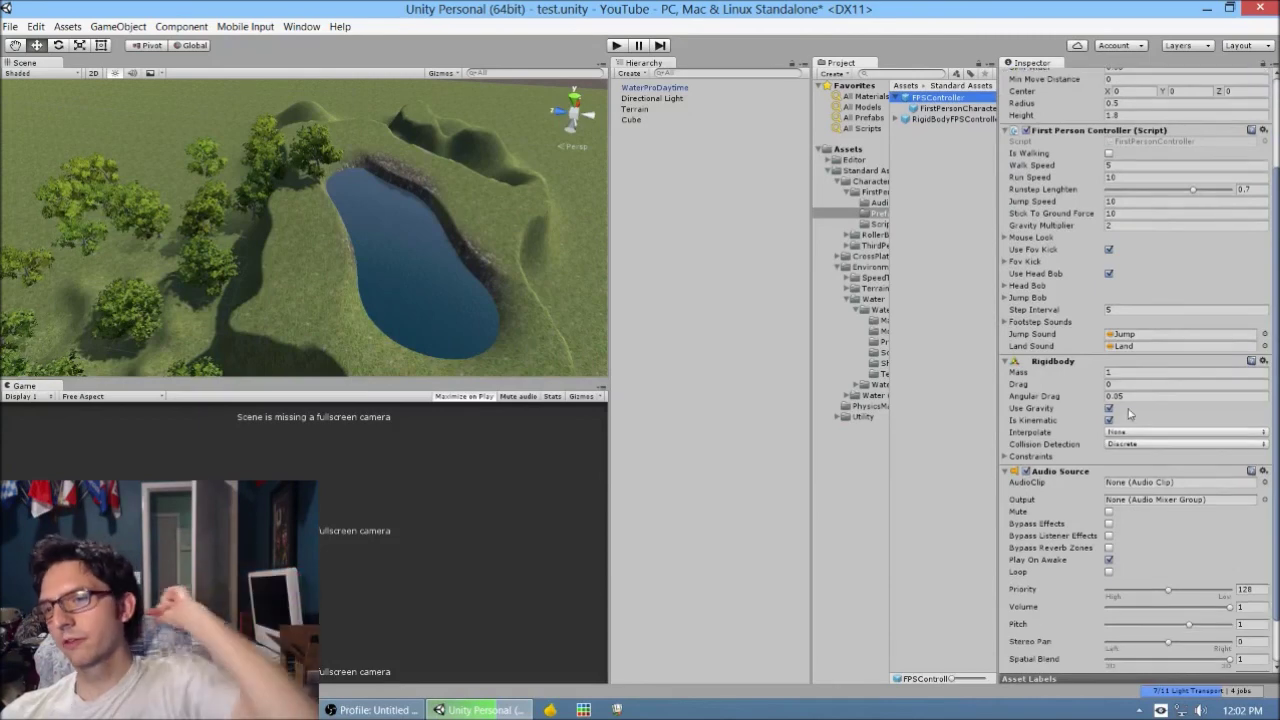
pyautogui.scroll(-2, 1128, 411)
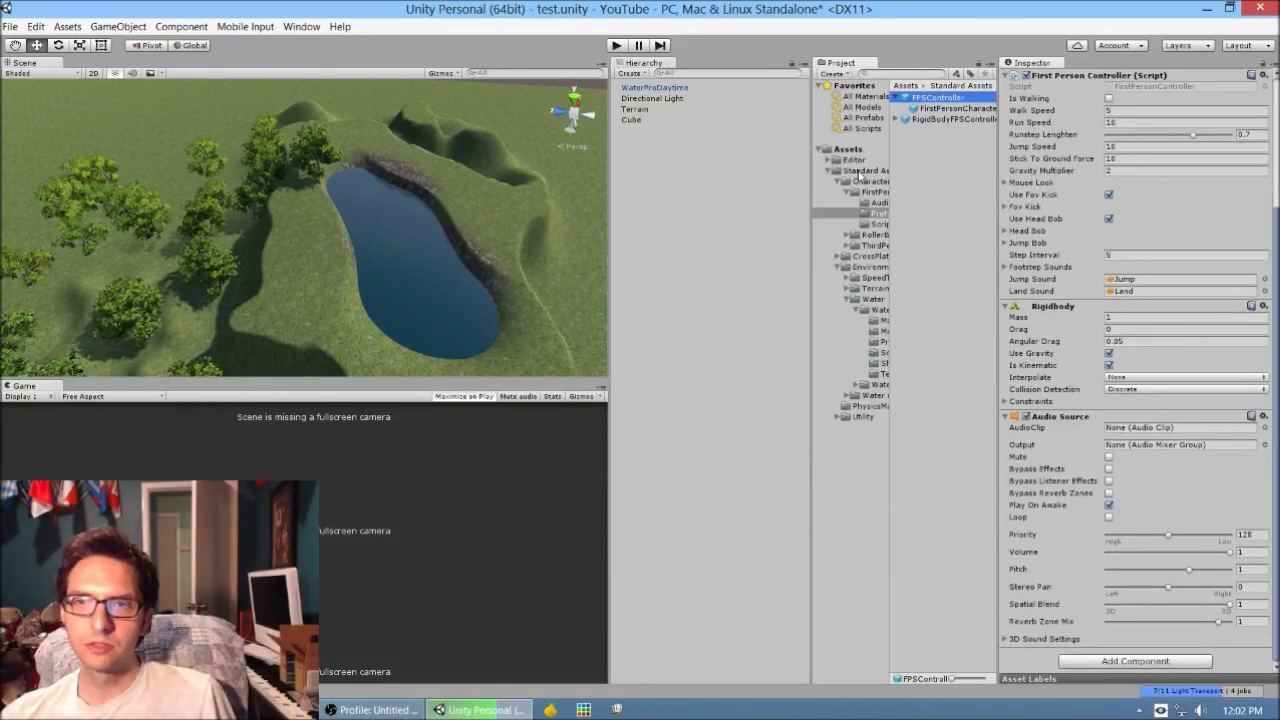
# Add the FPSController prefab to the scene and position it on the ground near the small hills and trees beside the plateau
pyautogui.moveTo(783, 141); pyautogui.dragTo(328, 247)
pyautogui.press('w')
pyautogui.moveTo(328, 247); pyautogui.dragTo(262, 276, button='right')
pyautogui.moveTo(258, 292); pyautogui.dragTo(270, 318)
# Play-test the scene in first person, walking between the small hills and looking around at the plateau wall and trees
pyautogui.click(622, 45)
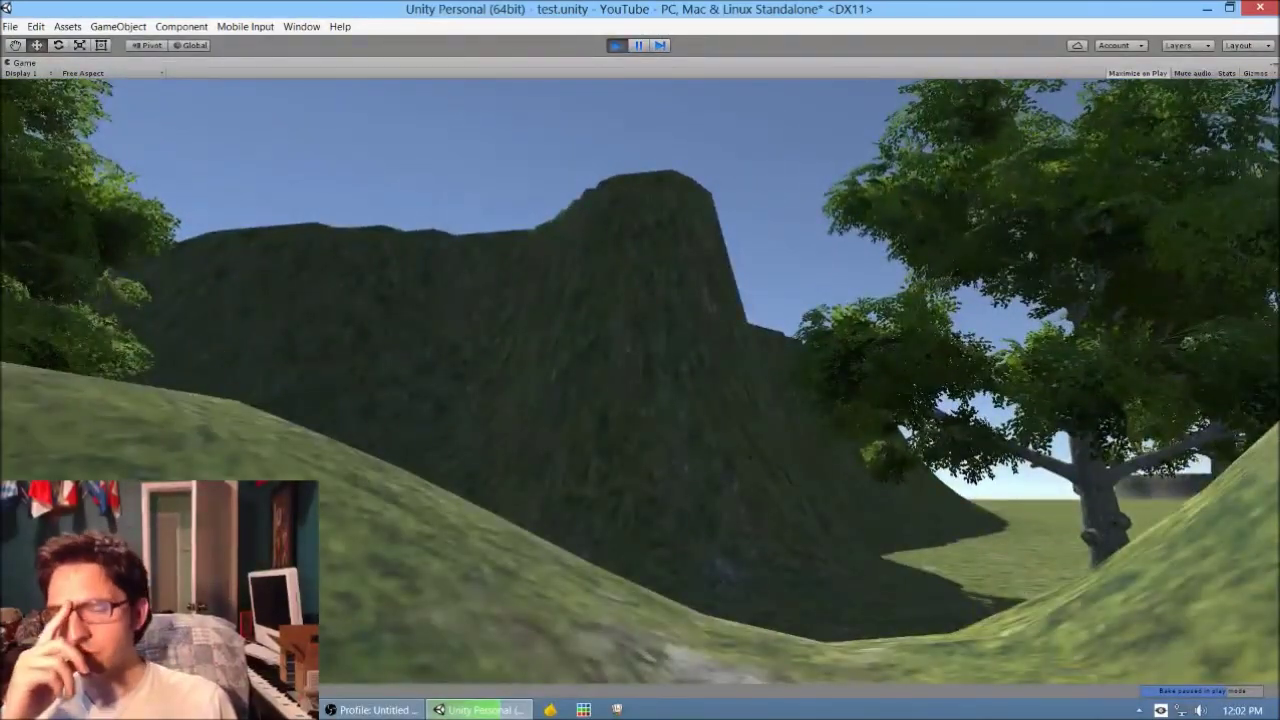
pyautogui.press('w')
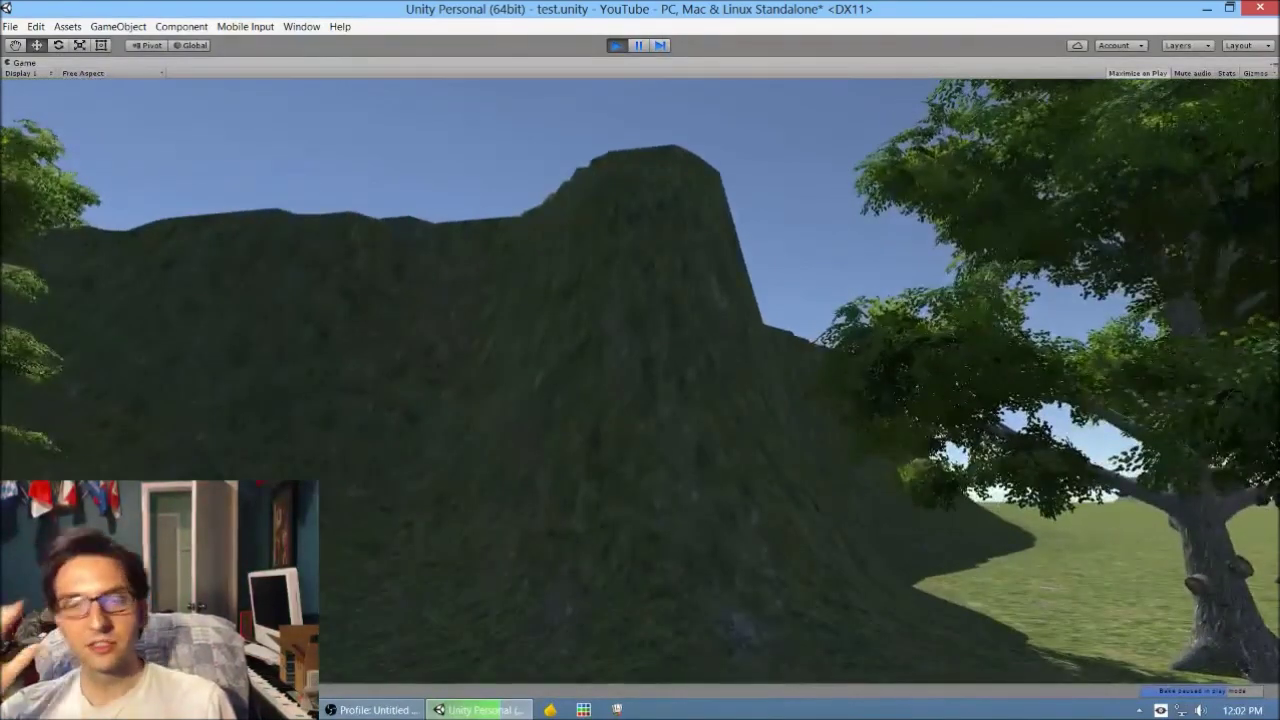
pyautogui.press('s')
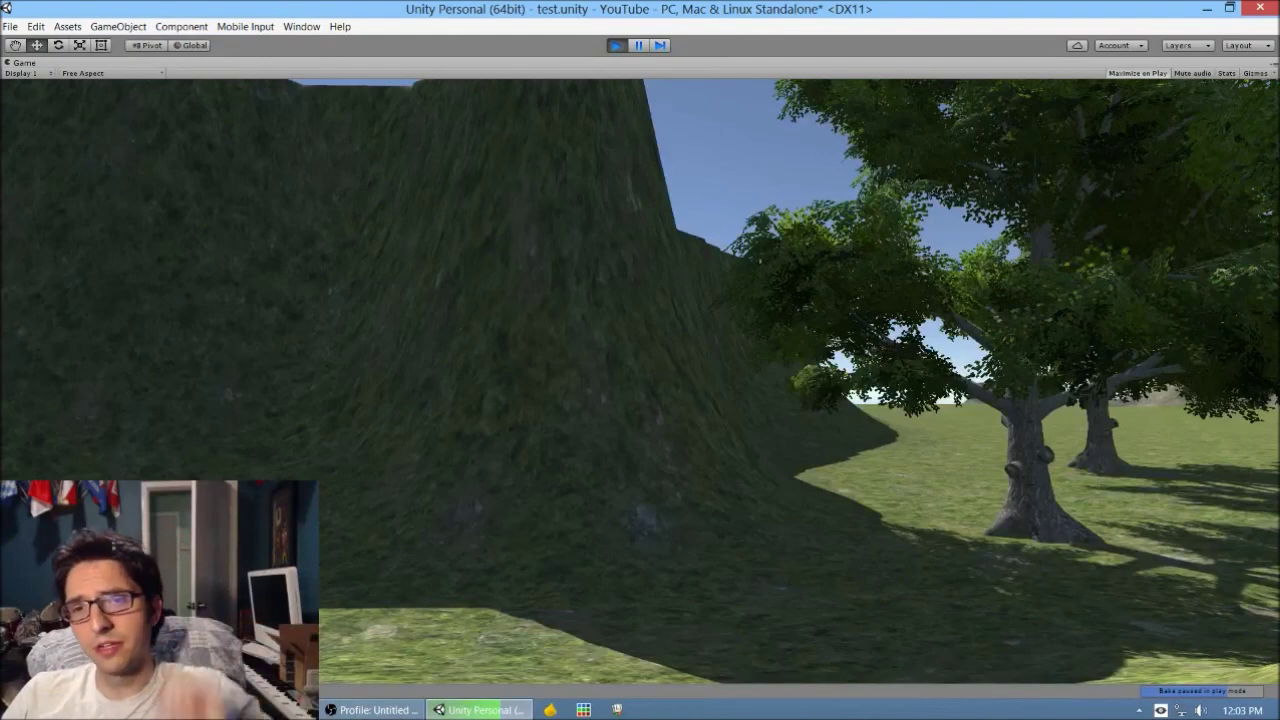
pyautogui.press('w')
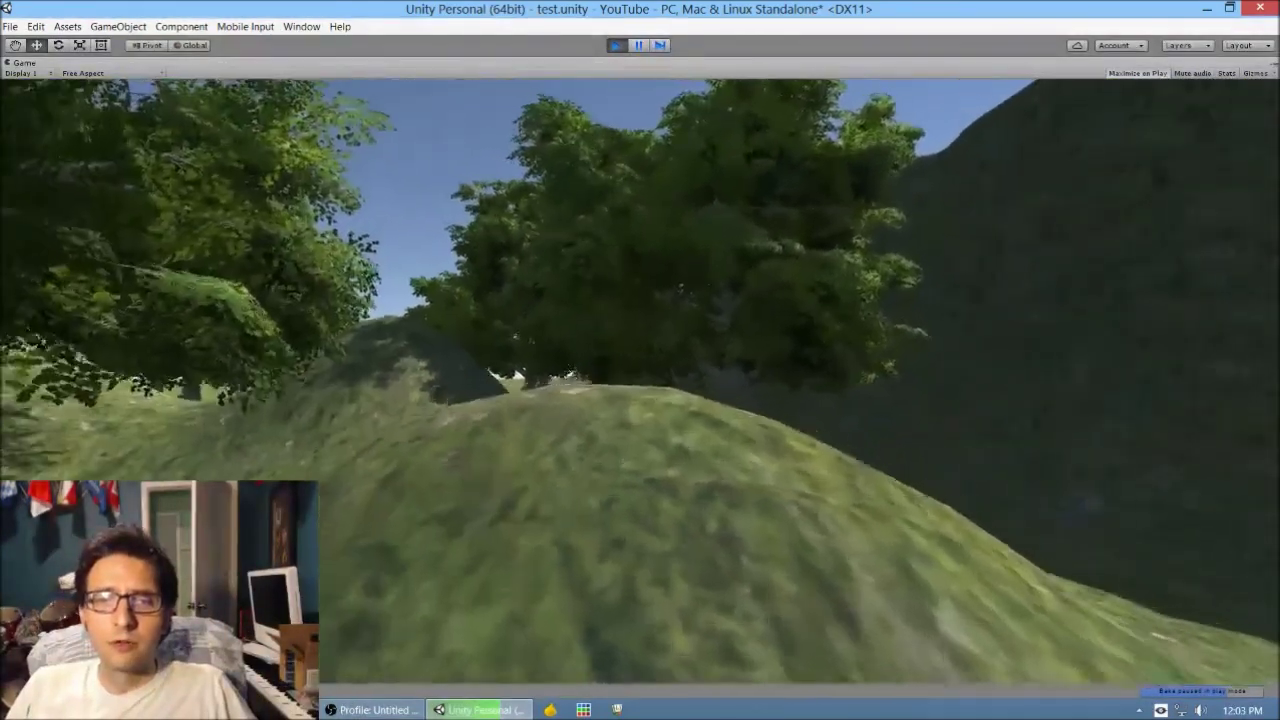